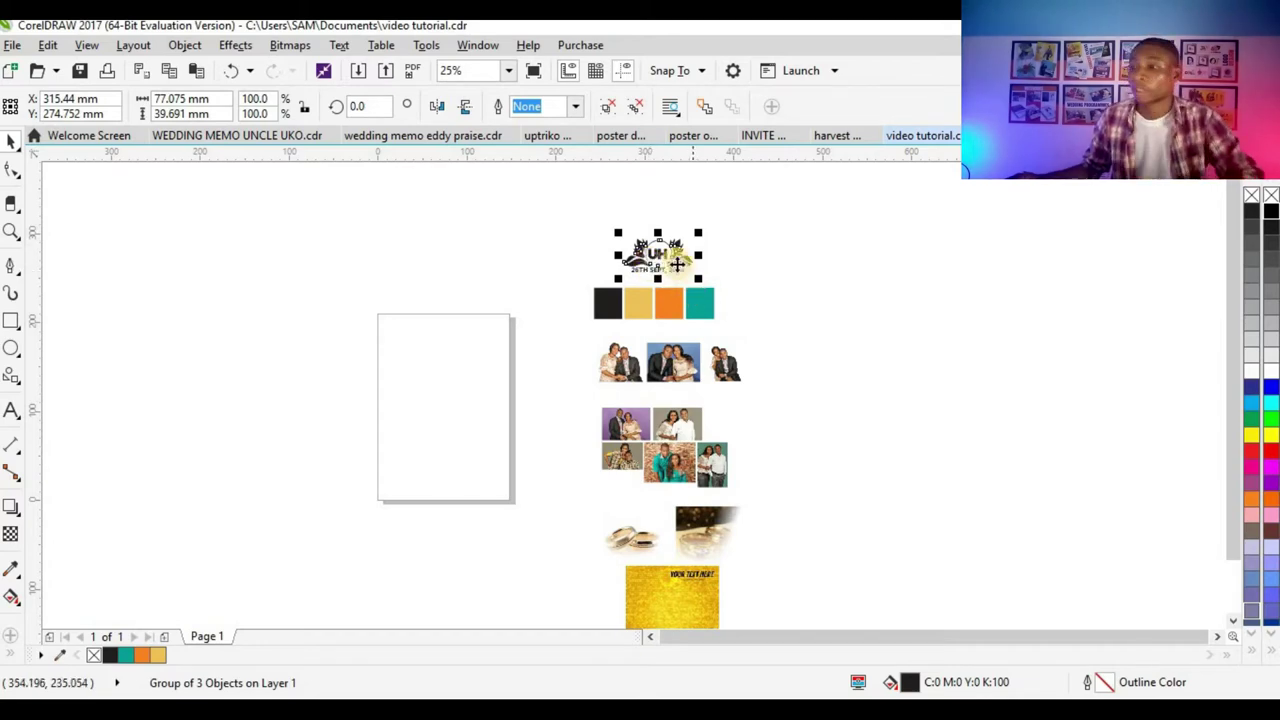
# - Set the page size to A4 in landscape orientation
pyautogui.scroll(1, 700, 420)
pyautogui.scroll(1, 600, 295)
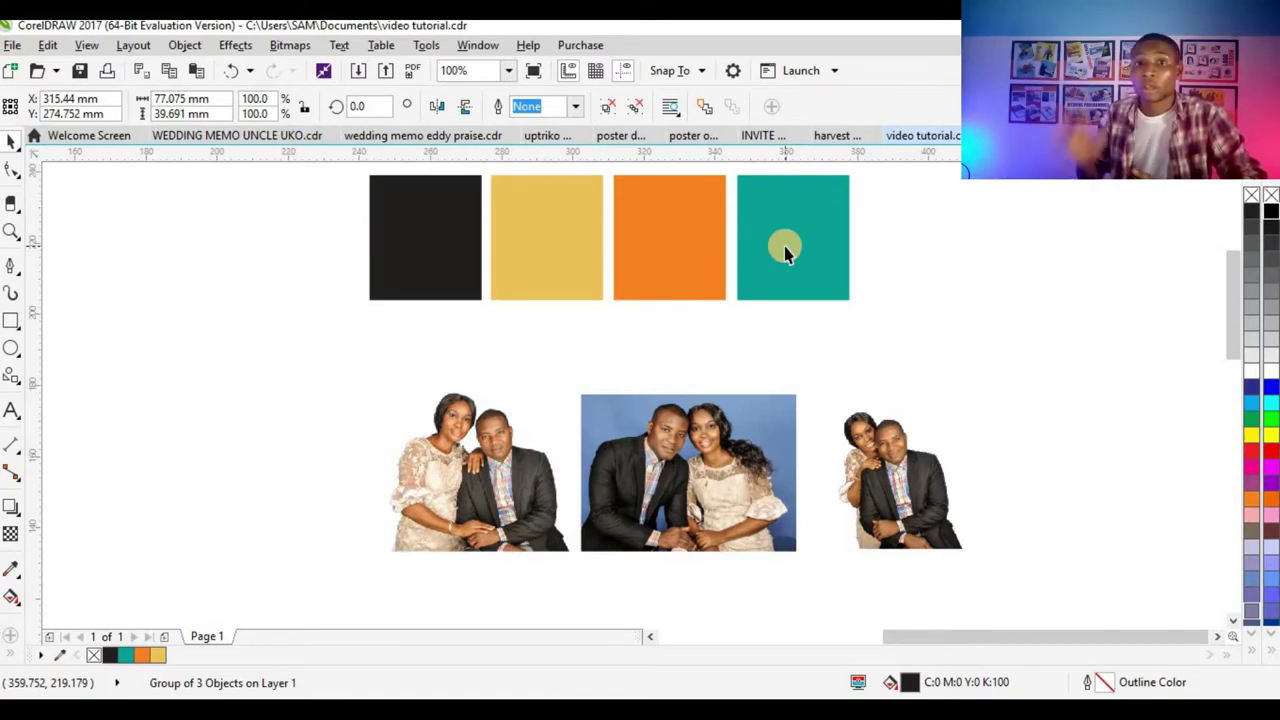
pyautogui.scroll(-3, 708, 290)
pyautogui.scroll(2, 706, 410)
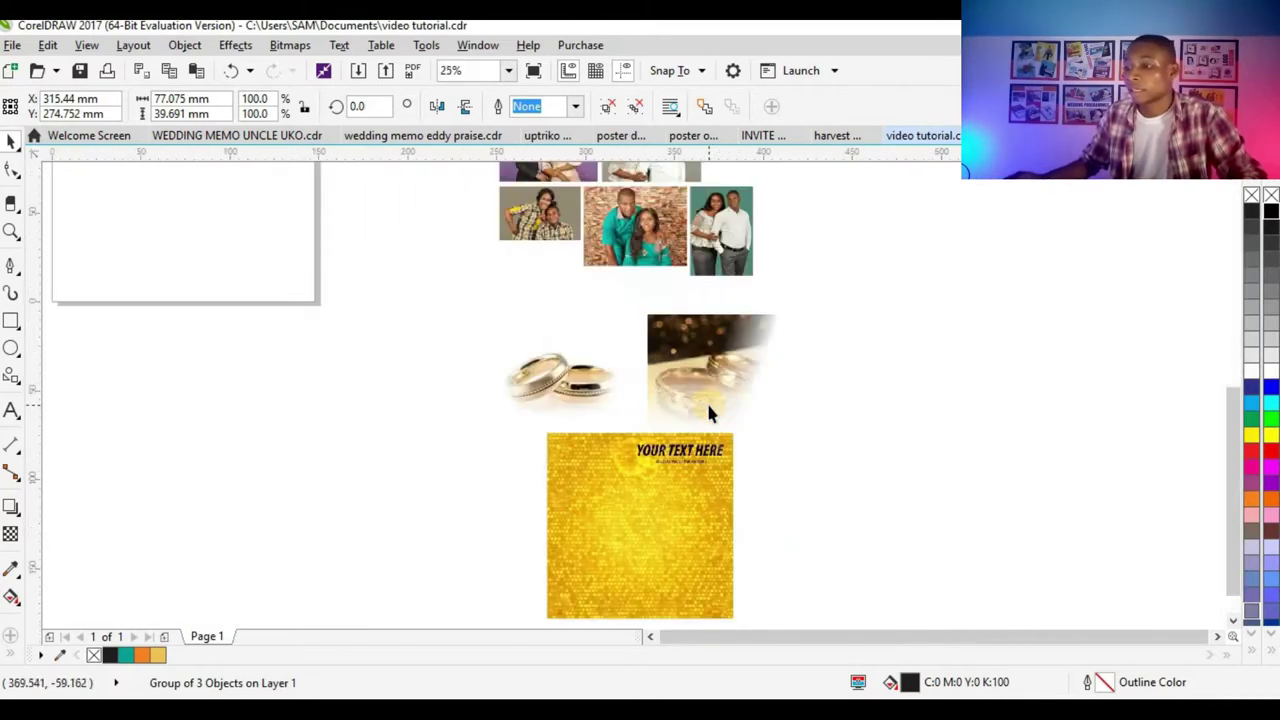
pyautogui.scroll(-3, 562, 272)
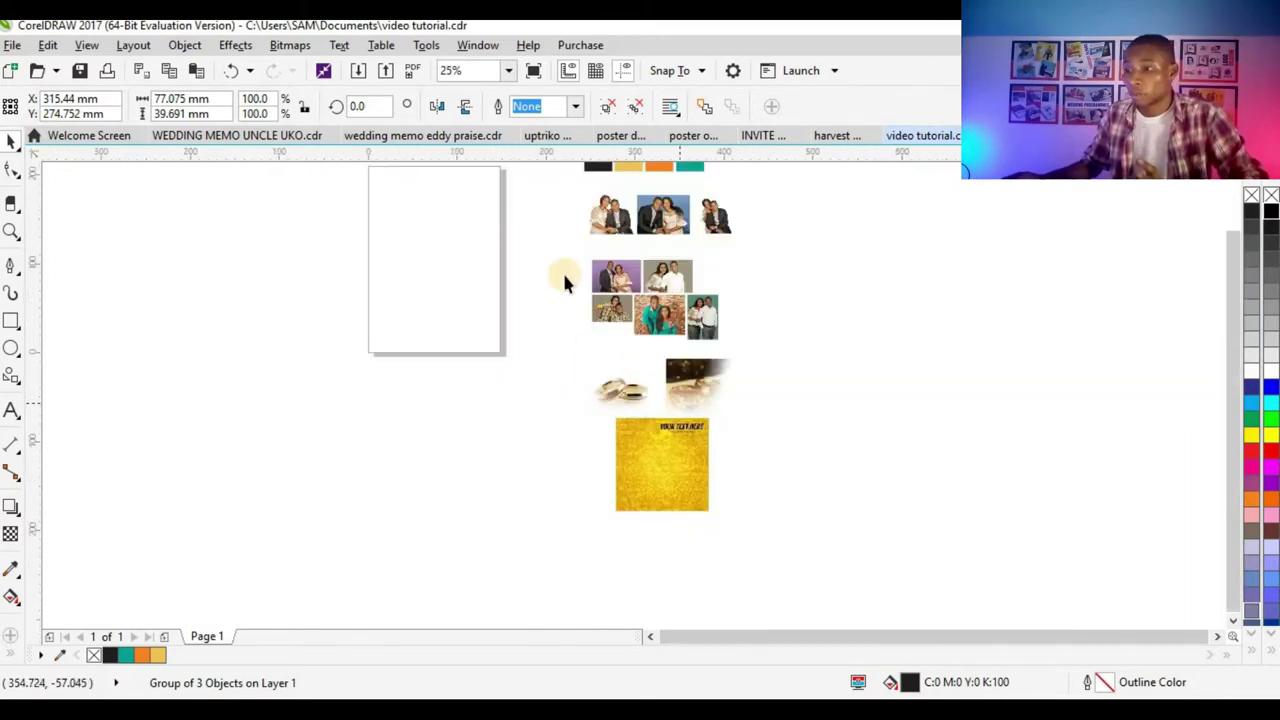
pyautogui.scroll(2, 496, 272)
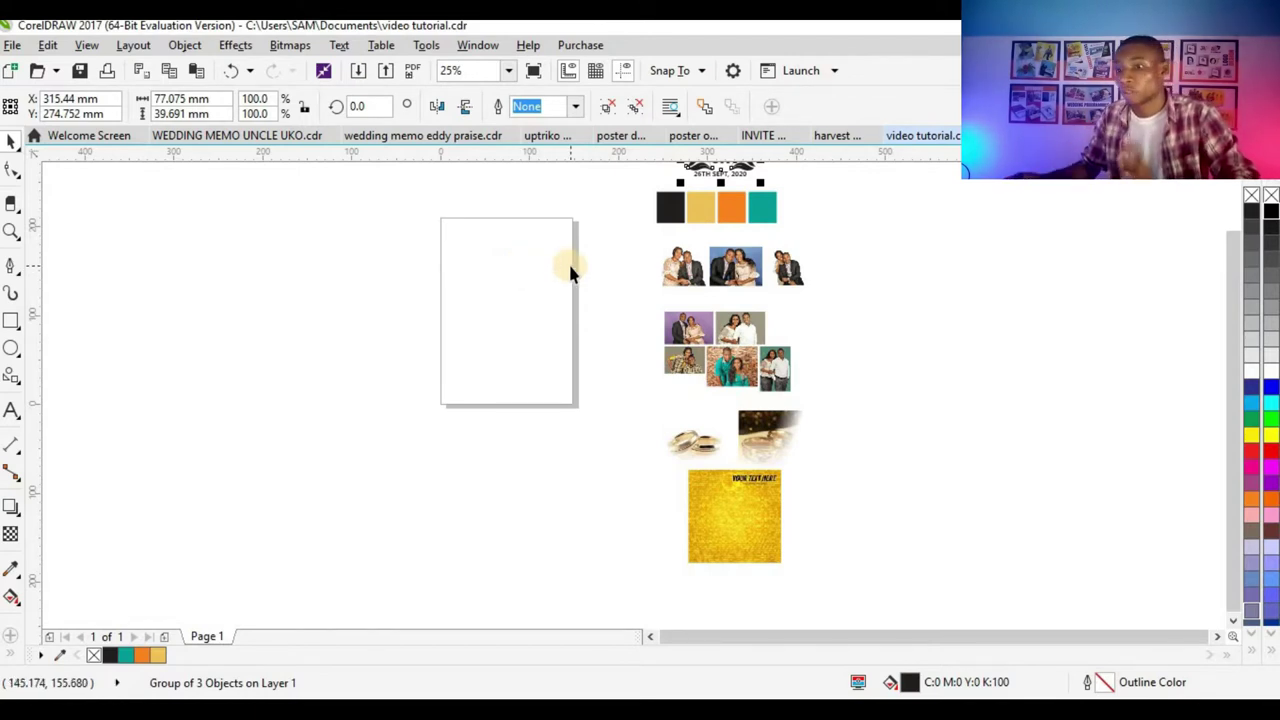
pyautogui.click(308, 277)
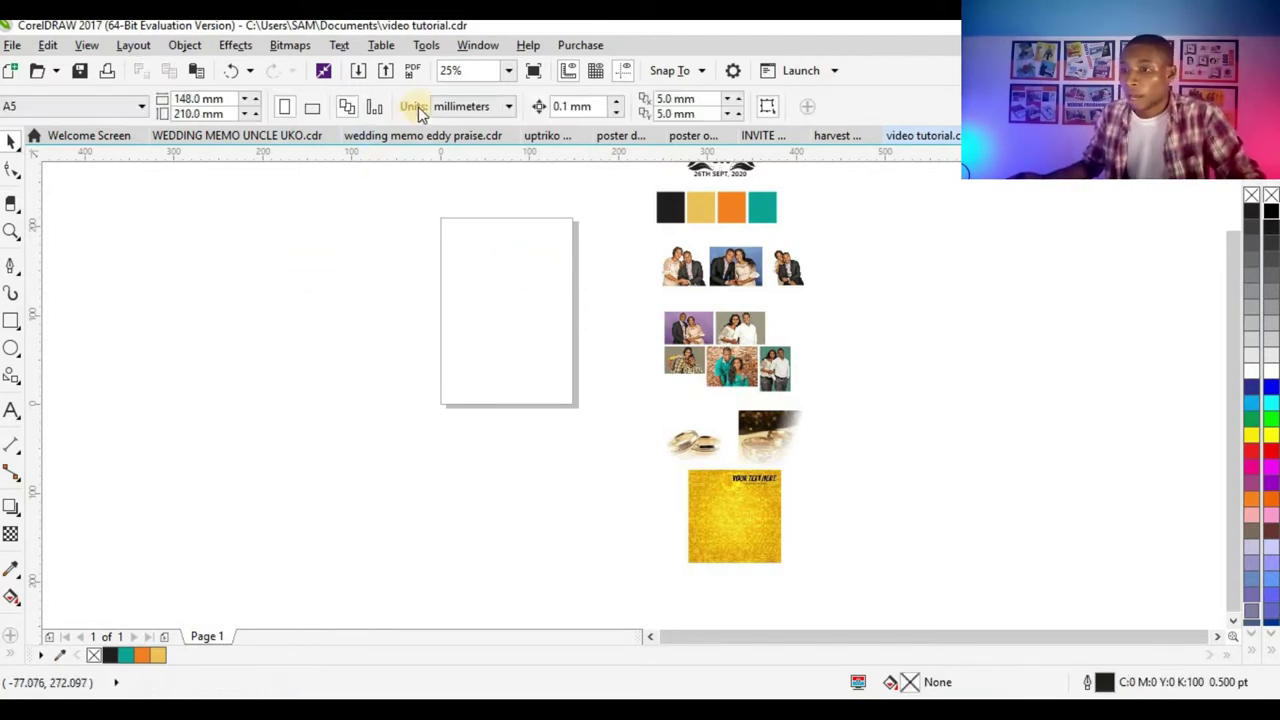
pyautogui.click(90, 106)
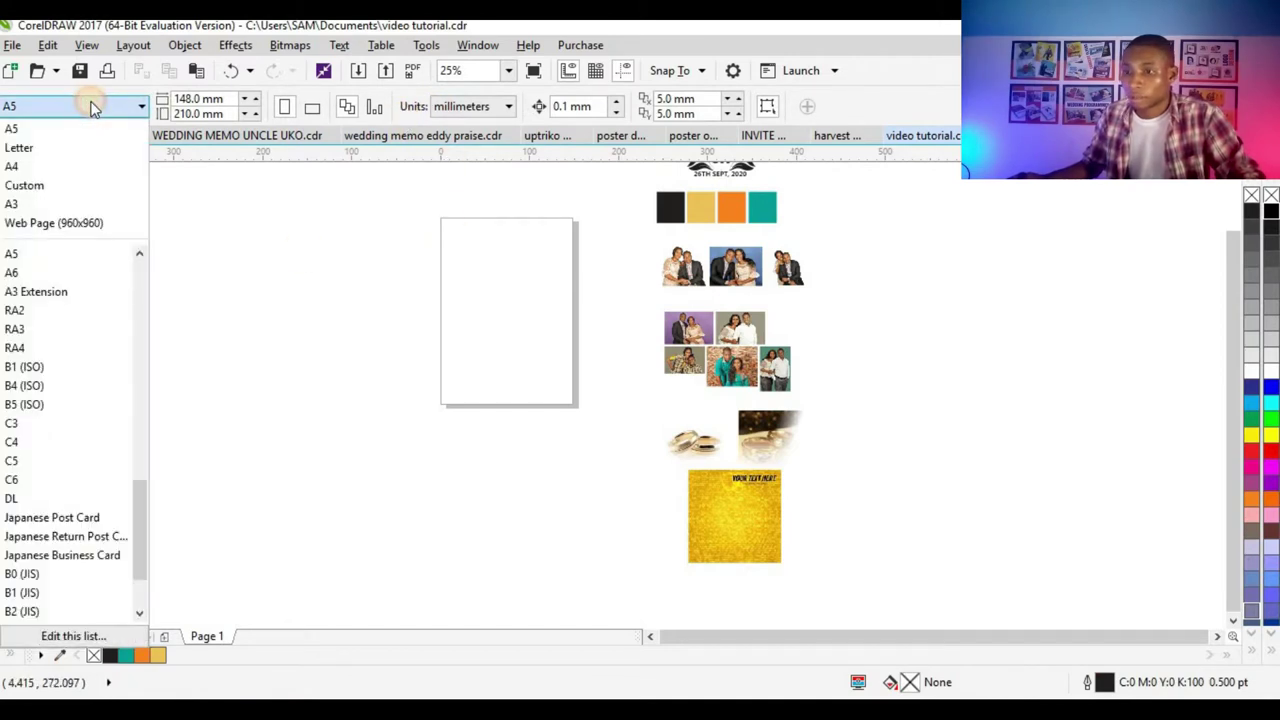
pyautogui.click(63, 165)
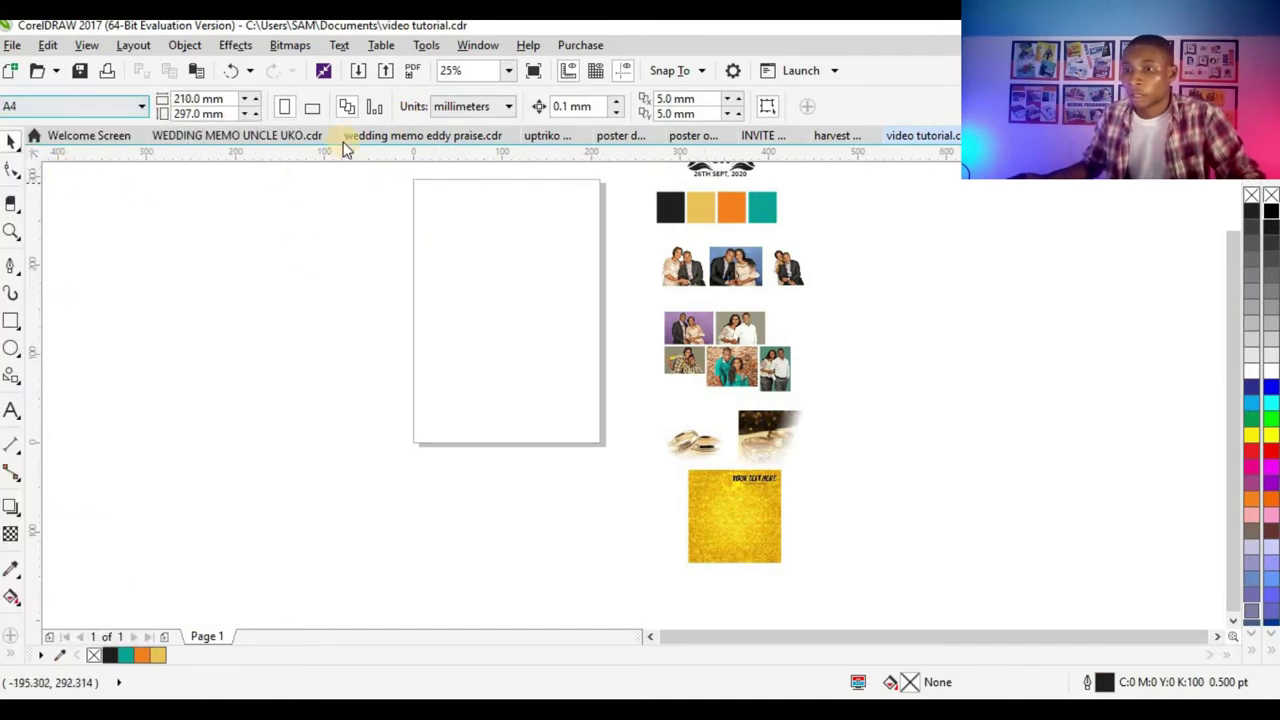
pyautogui.click(311, 110)
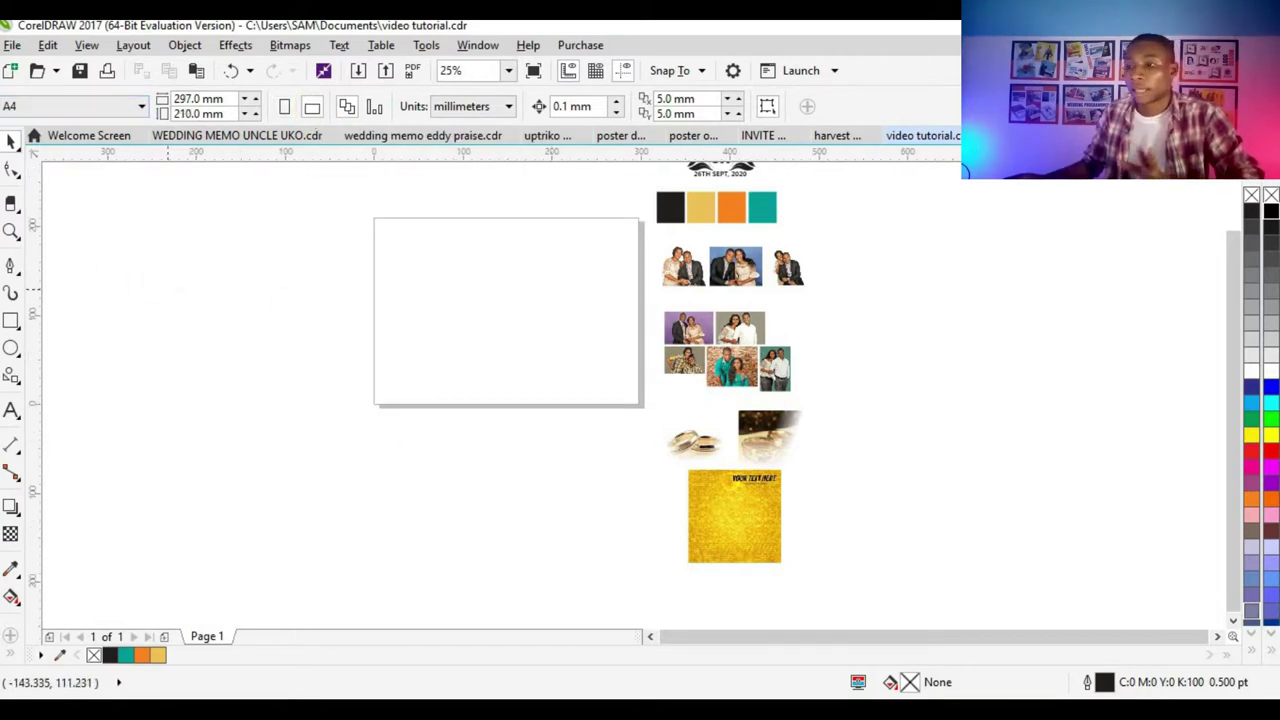
# - Add a 297 × 210 mm page-sized rectangle and drag it toward half width
pyautogui.doubleClick(11, 322)
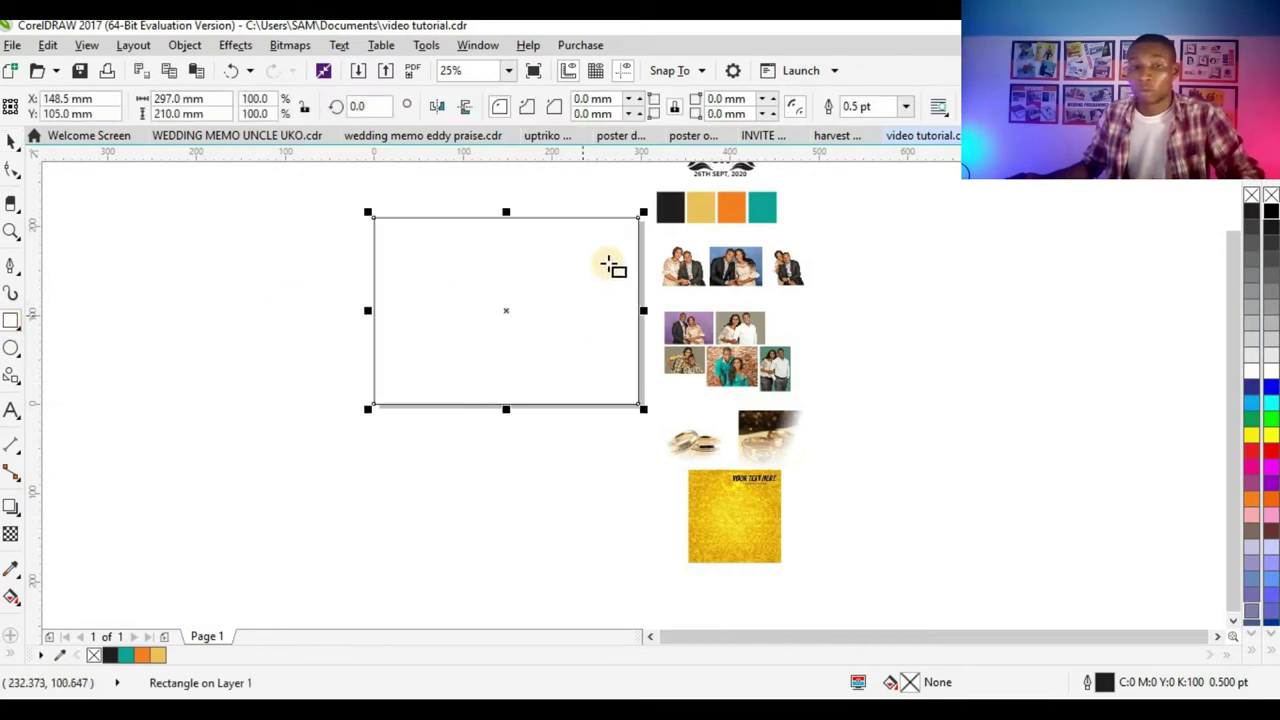
pyautogui.scroll(2, 500, 318)
pyautogui.click(12, 141)
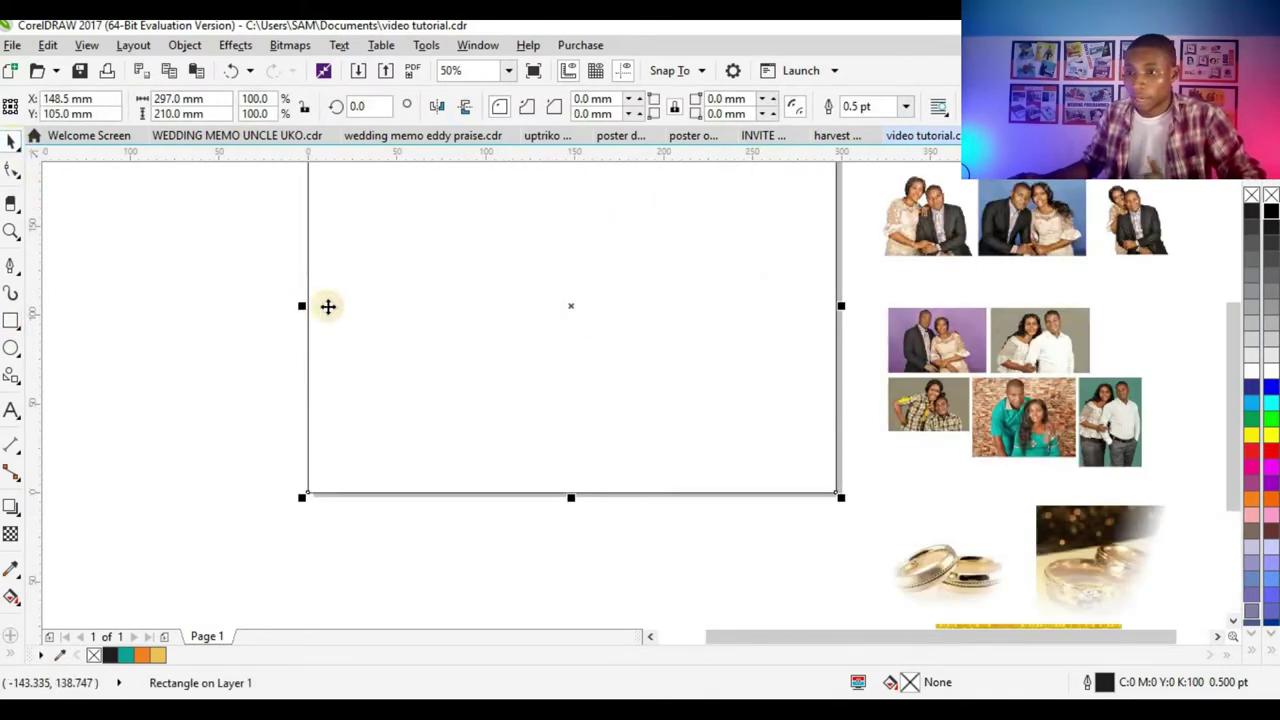
pyautogui.scroll(-2, 625, 320)
pyautogui.scroll(2, 625, 320)
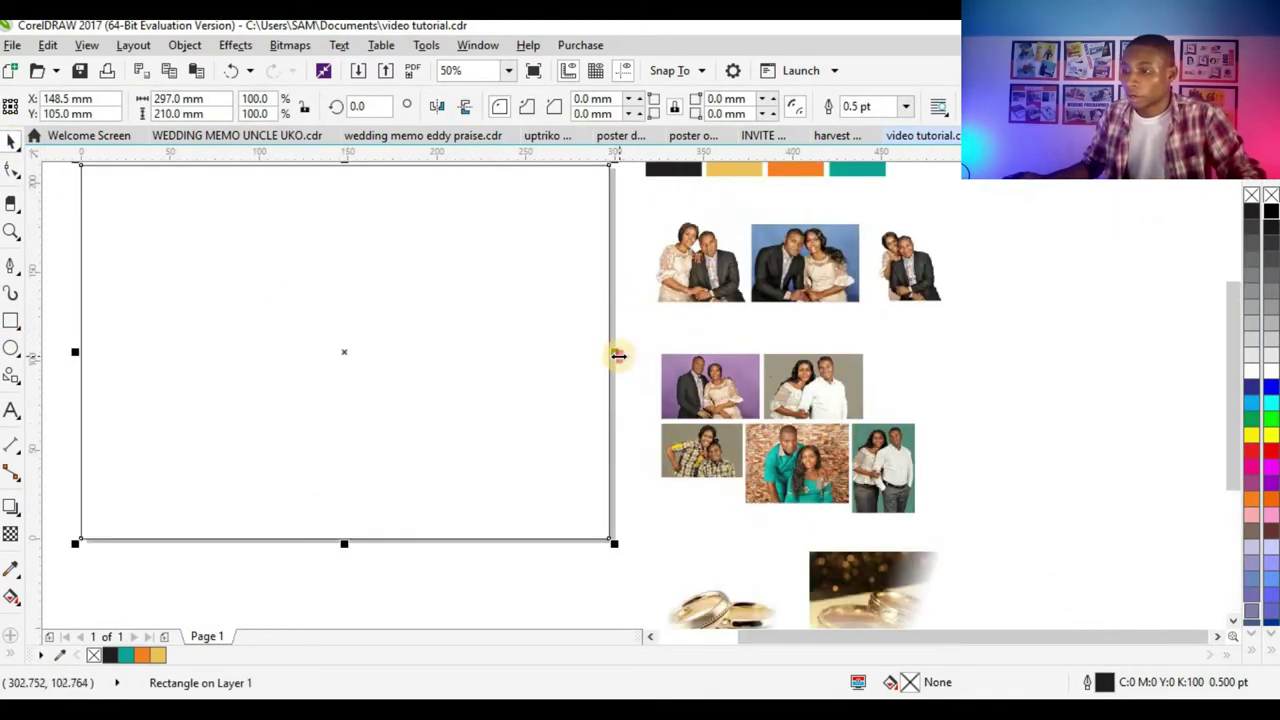
pyautogui.moveTo(618, 355); pyautogui.dragTo(348, 353)
# - Drop a 148.5 mm-wide copy as the left half rectangle
pyautogui.rightClick(345, 352)
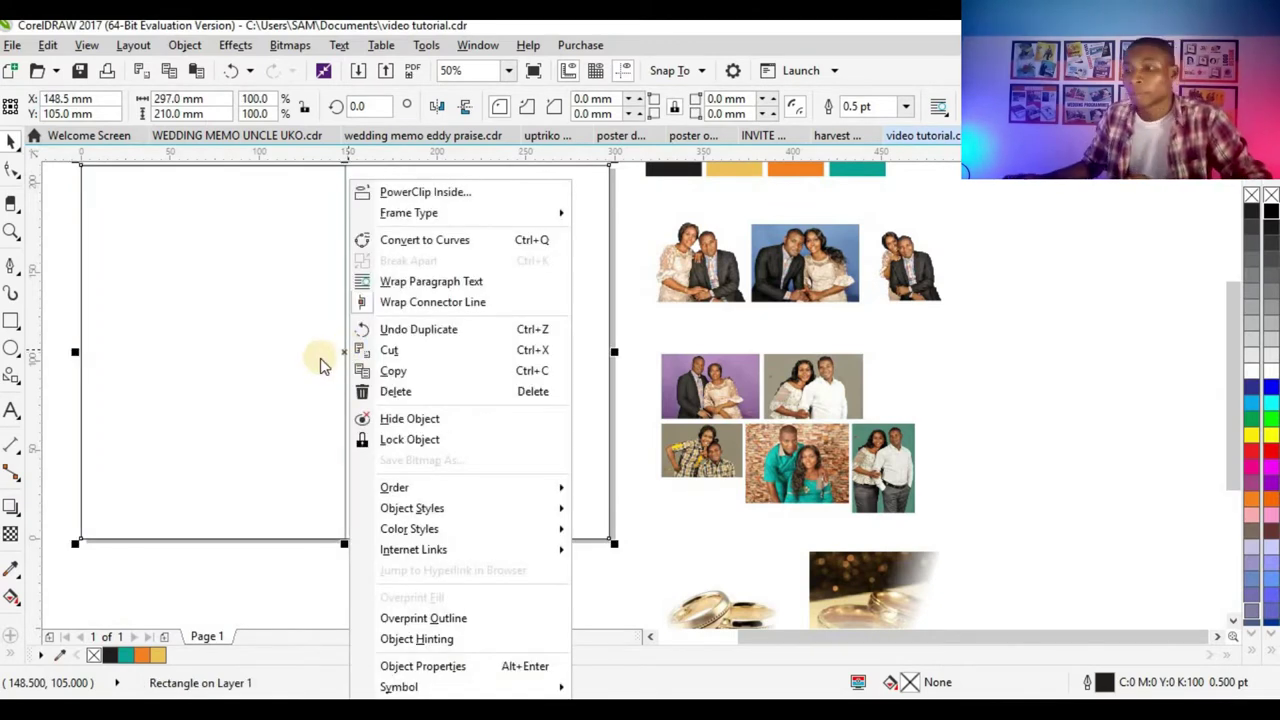
pyautogui.scroll(-1, 321, 390)
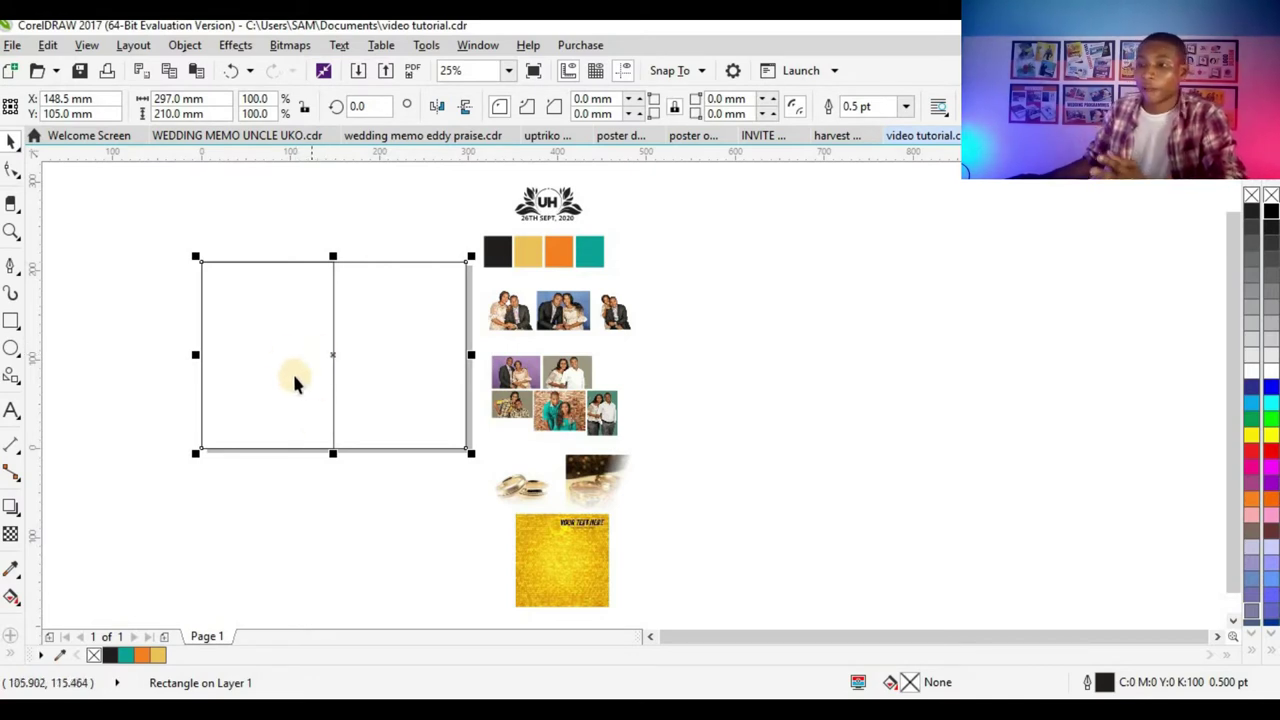
pyautogui.click(291, 374)
pyautogui.scroll(1, 263, 364)
pyautogui.scroll(-1, 343, 306)
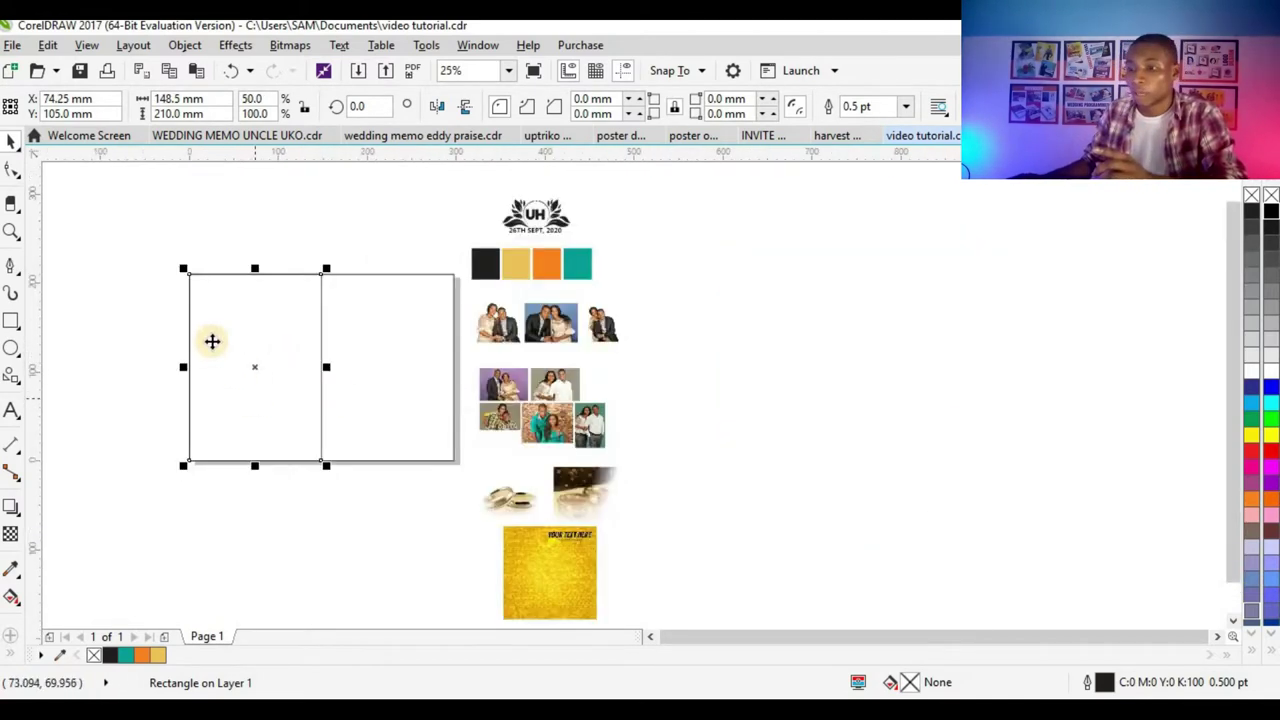
pyautogui.scroll(1, 211, 340)
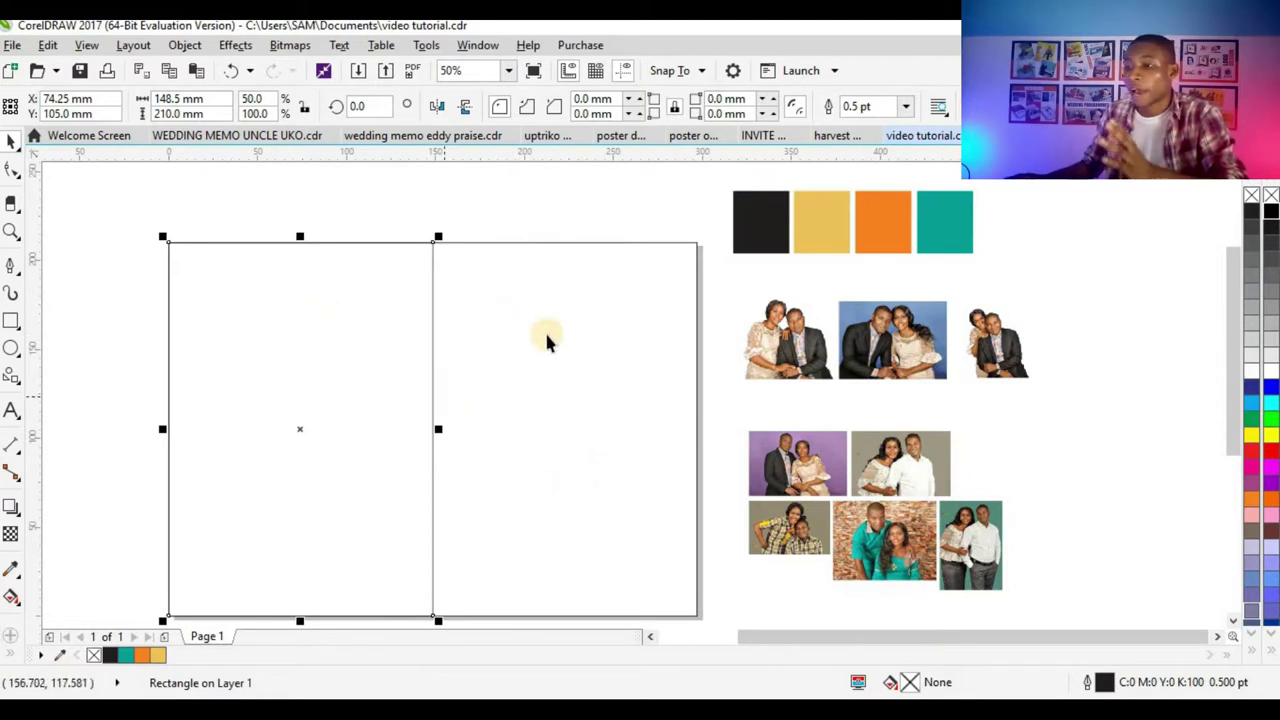
# - Make a second half-width rectangle from the page rectangle for the other half
pyautogui.click(570, 342)
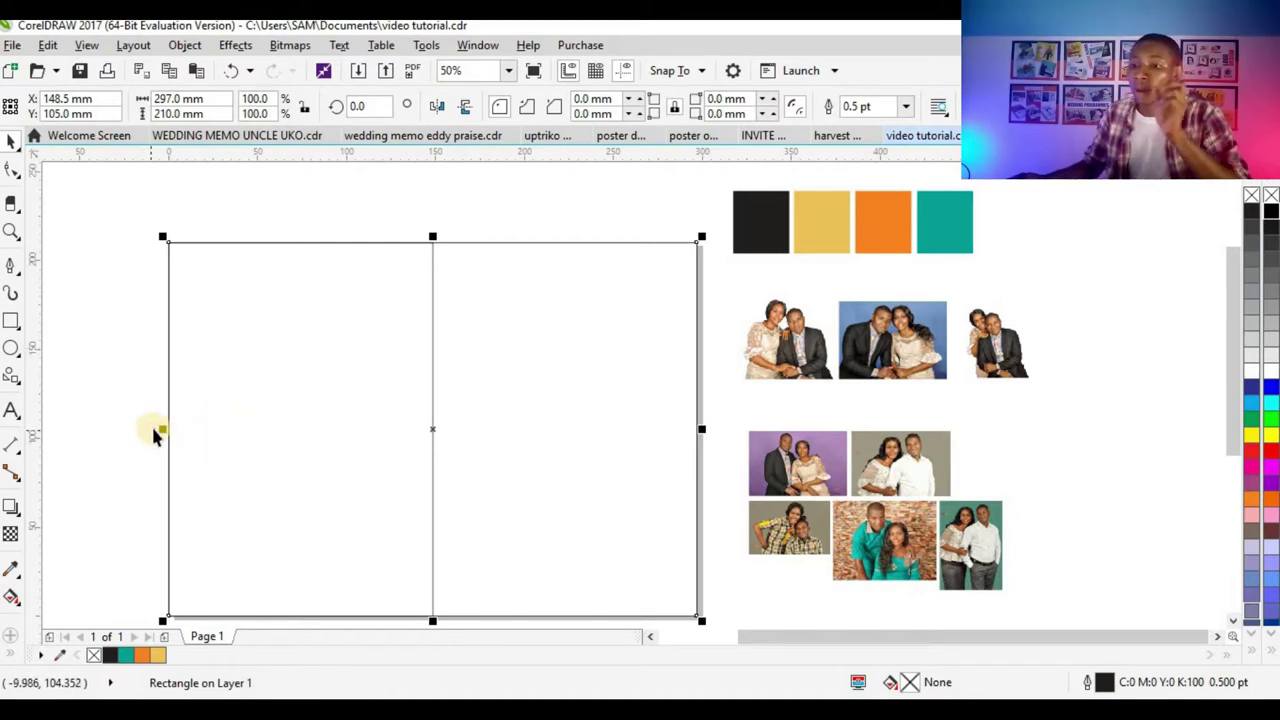
pyautogui.moveTo(161, 428); pyautogui.dragTo(428, 443)
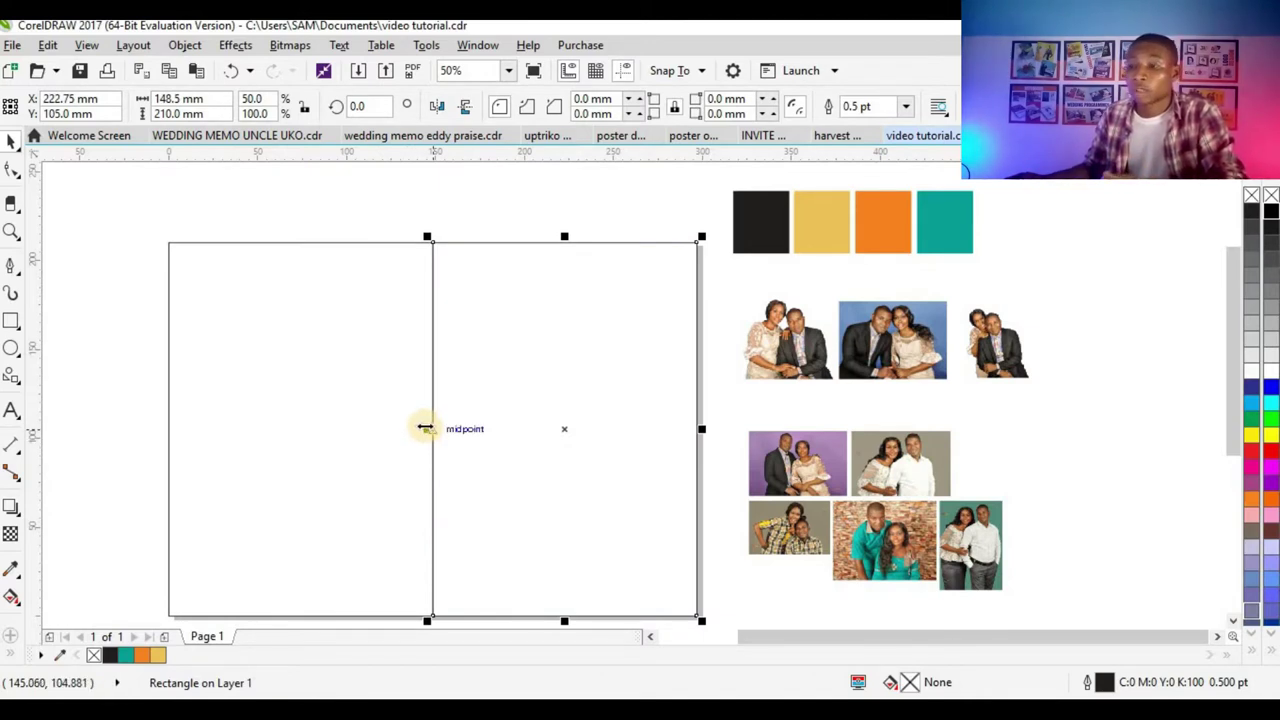
pyautogui.press('l')
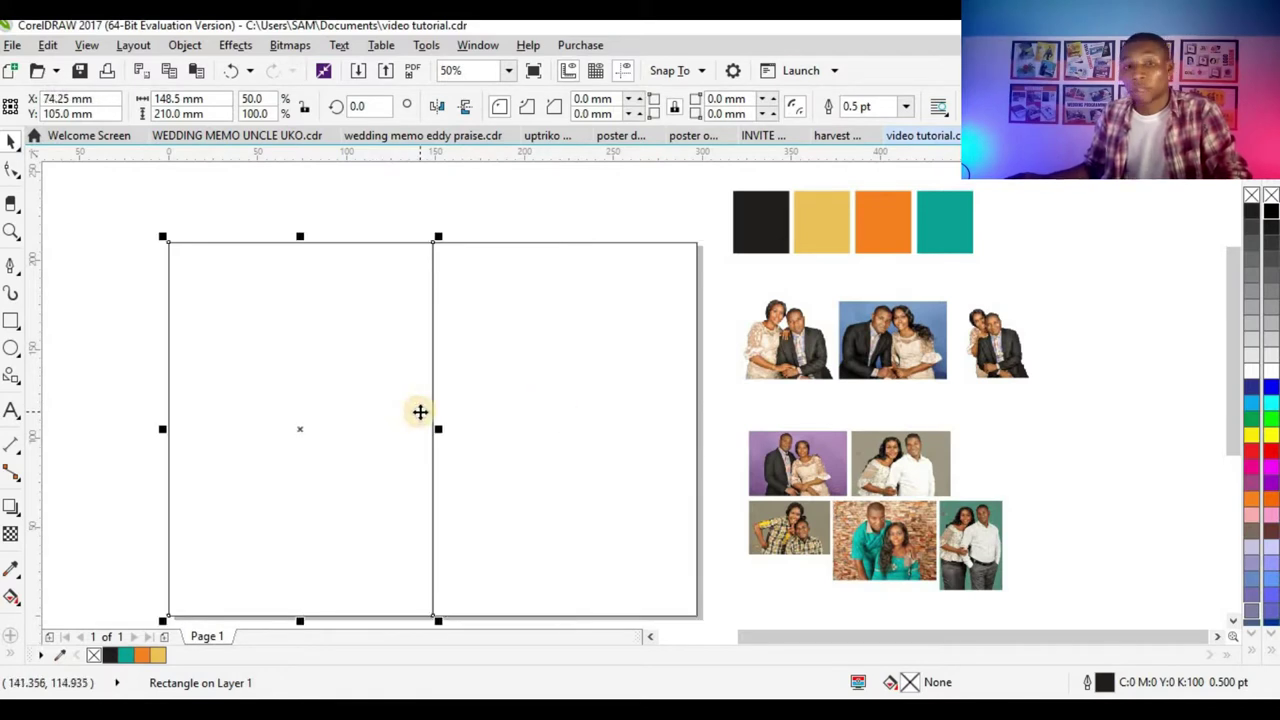
pyautogui.click(520, 337)
pyautogui.keyDown('shift'); pyautogui.click(351, 355); pyautogui.keyUp('shift')
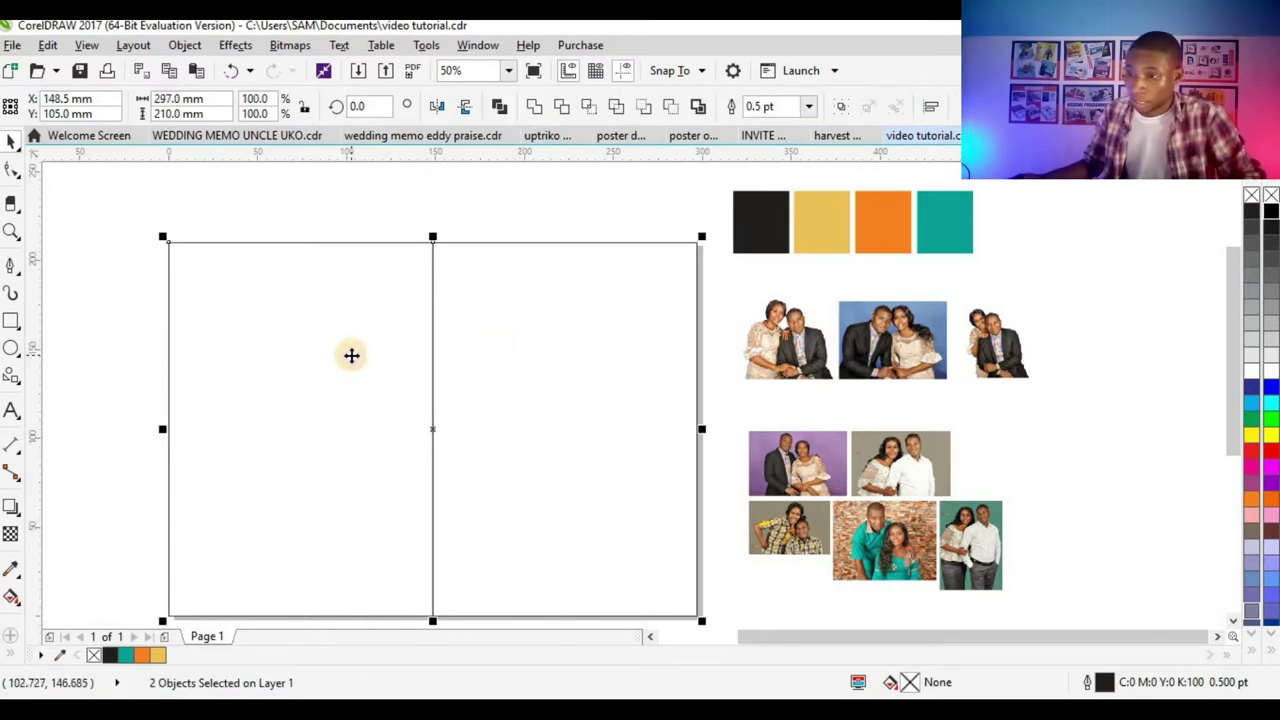
pyautogui.press('Delete')
pyautogui.click(423, 353)
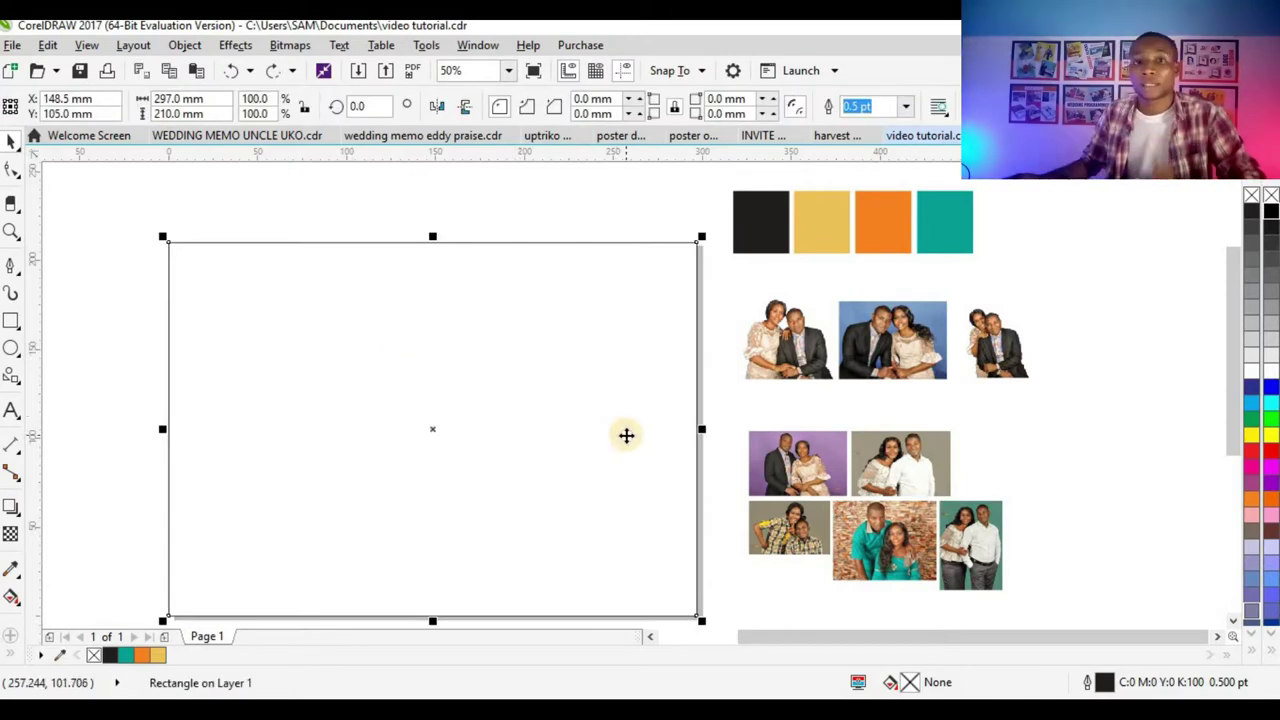
pyautogui.moveTo(702, 429); pyautogui.dragTo(439, 431)
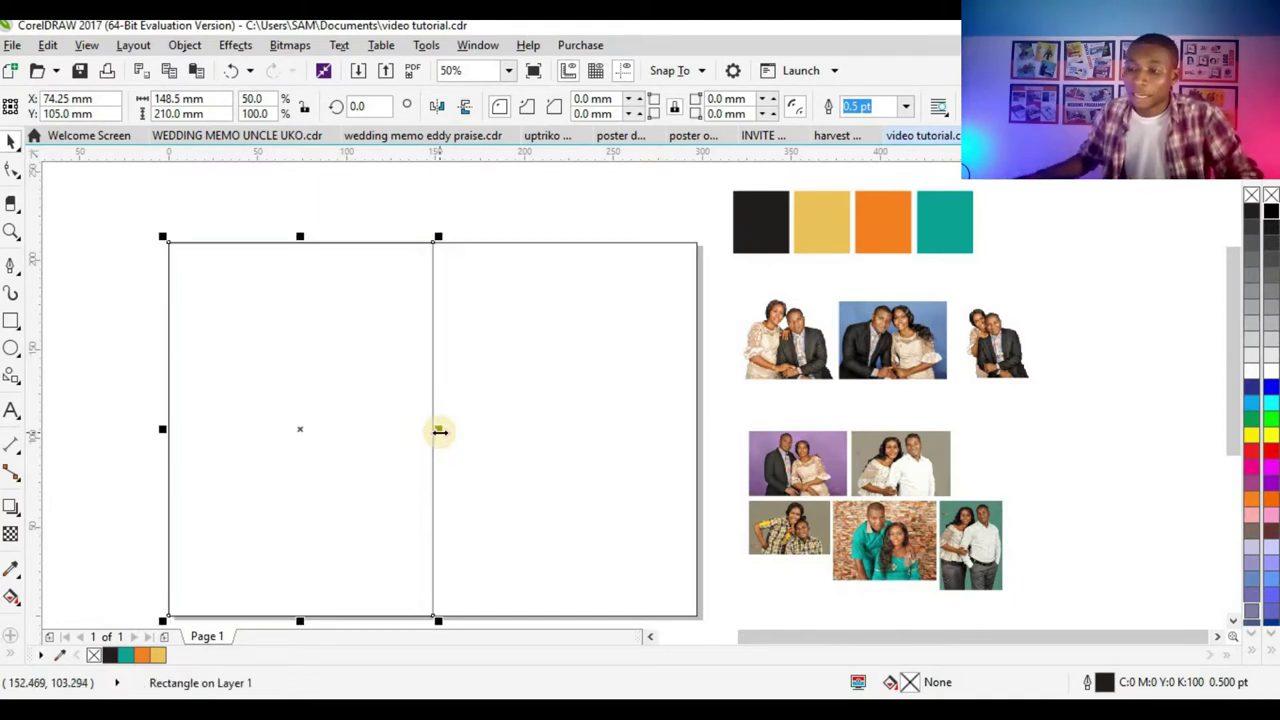
pyautogui.click(316, 428)
pyautogui.click(585, 297)
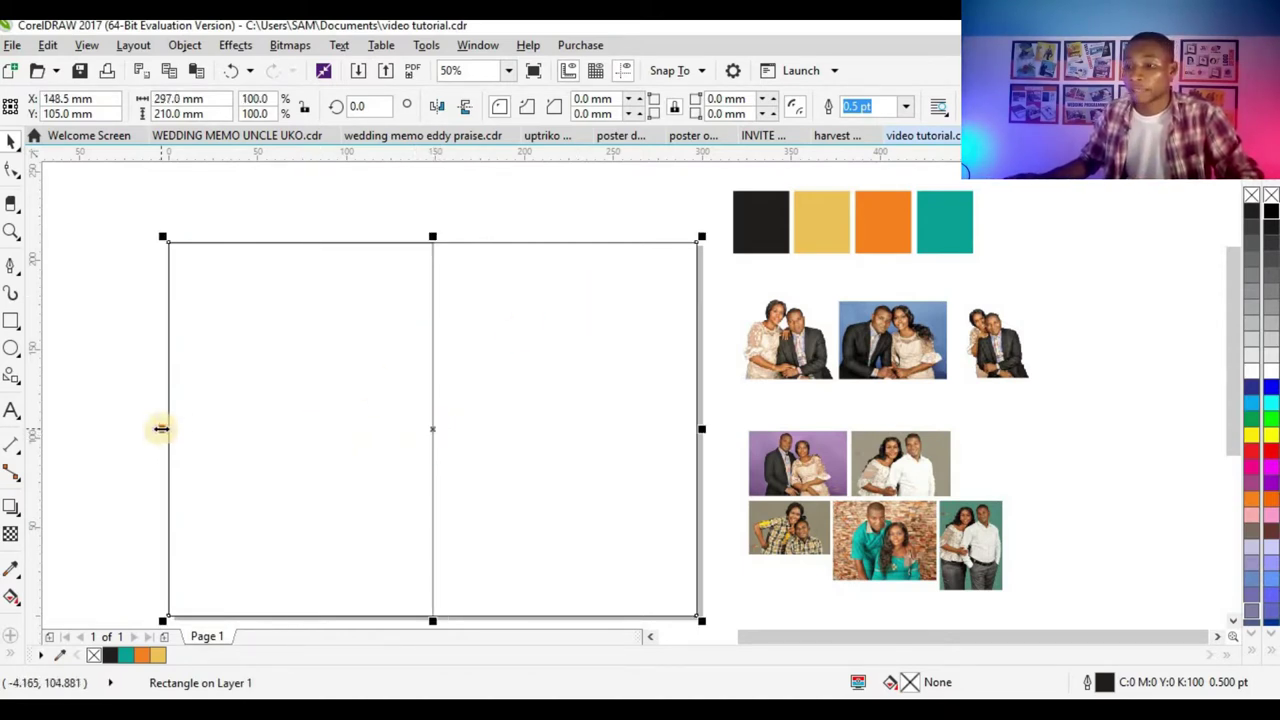
pyautogui.moveTo(162, 428); pyautogui.dragTo(425, 449)
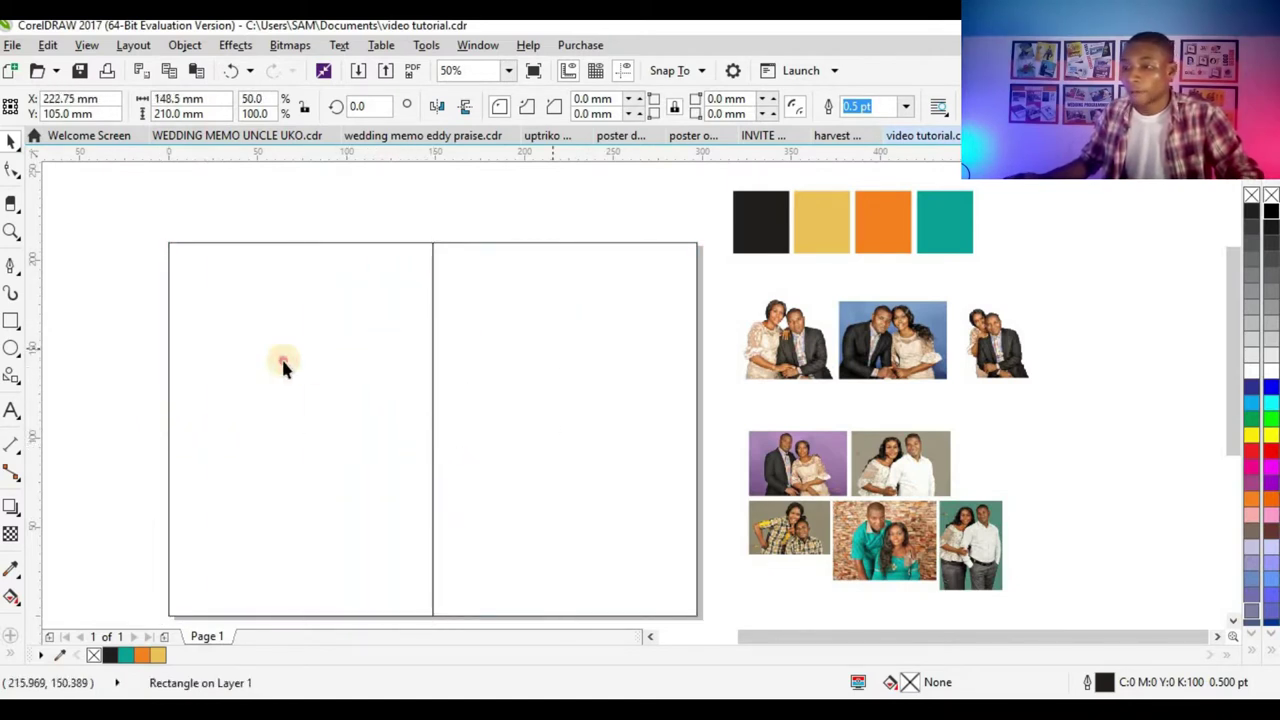
pyautogui.click(266, 393)
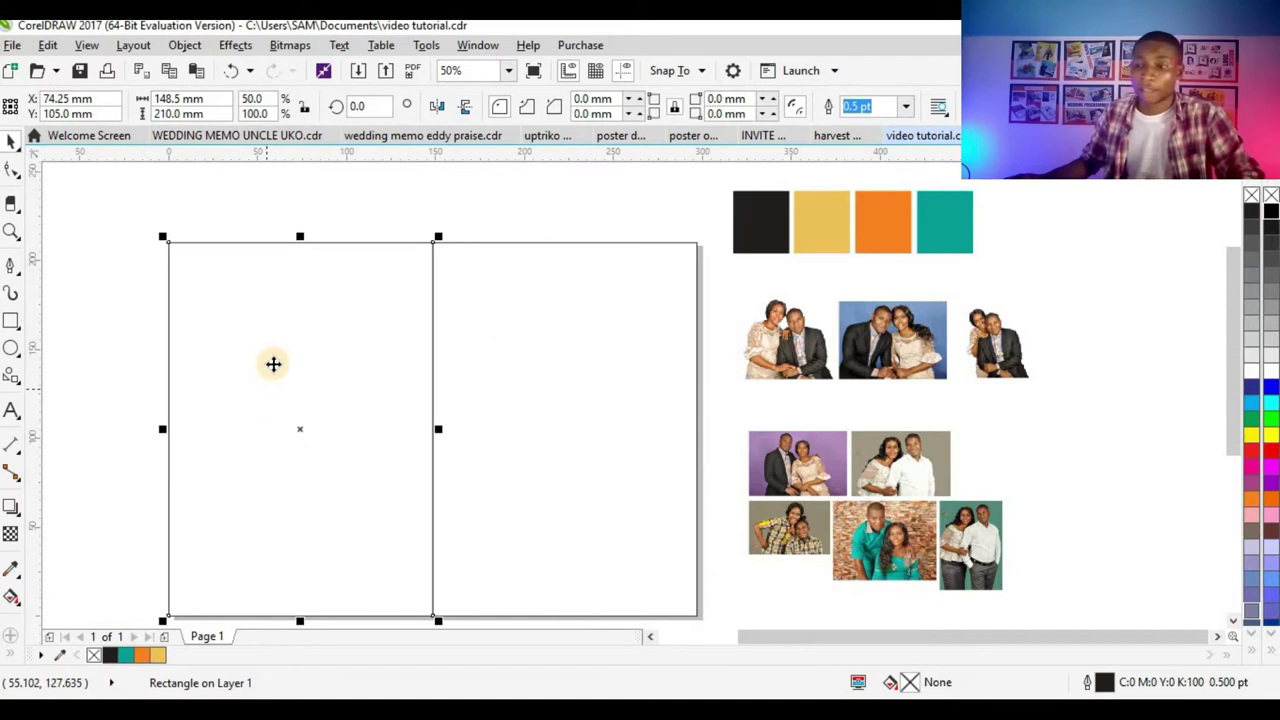
pyautogui.scroll(-1, 340, 346)
pyautogui.click(408, 358)
pyautogui.scroll(1, 412, 355)
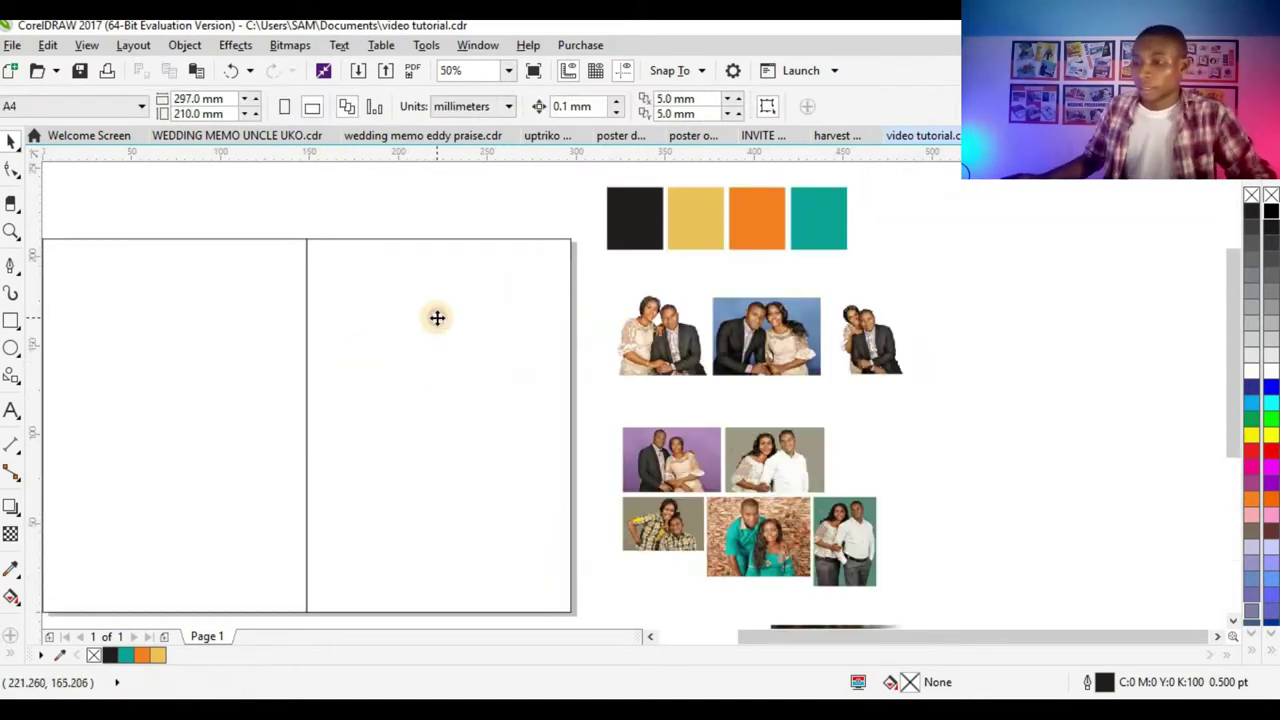
pyautogui.click(437, 317)
pyautogui.click(172, 362)
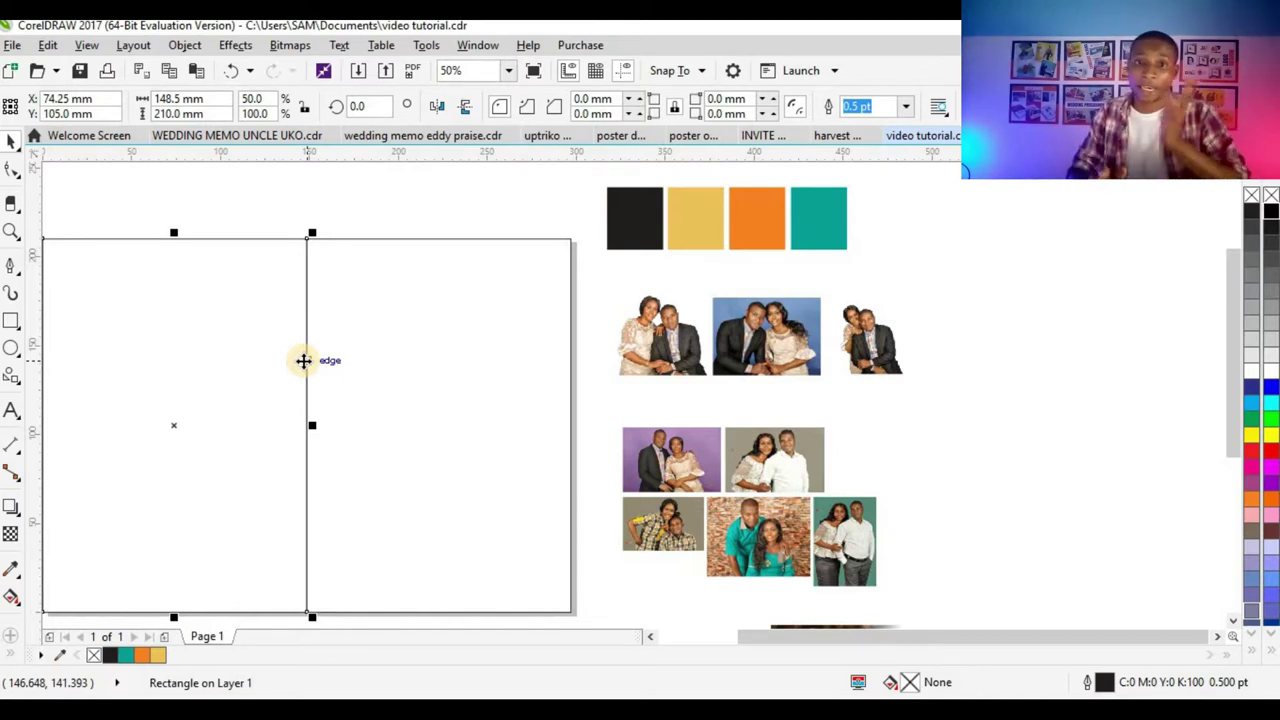
pyautogui.click(476, 340)
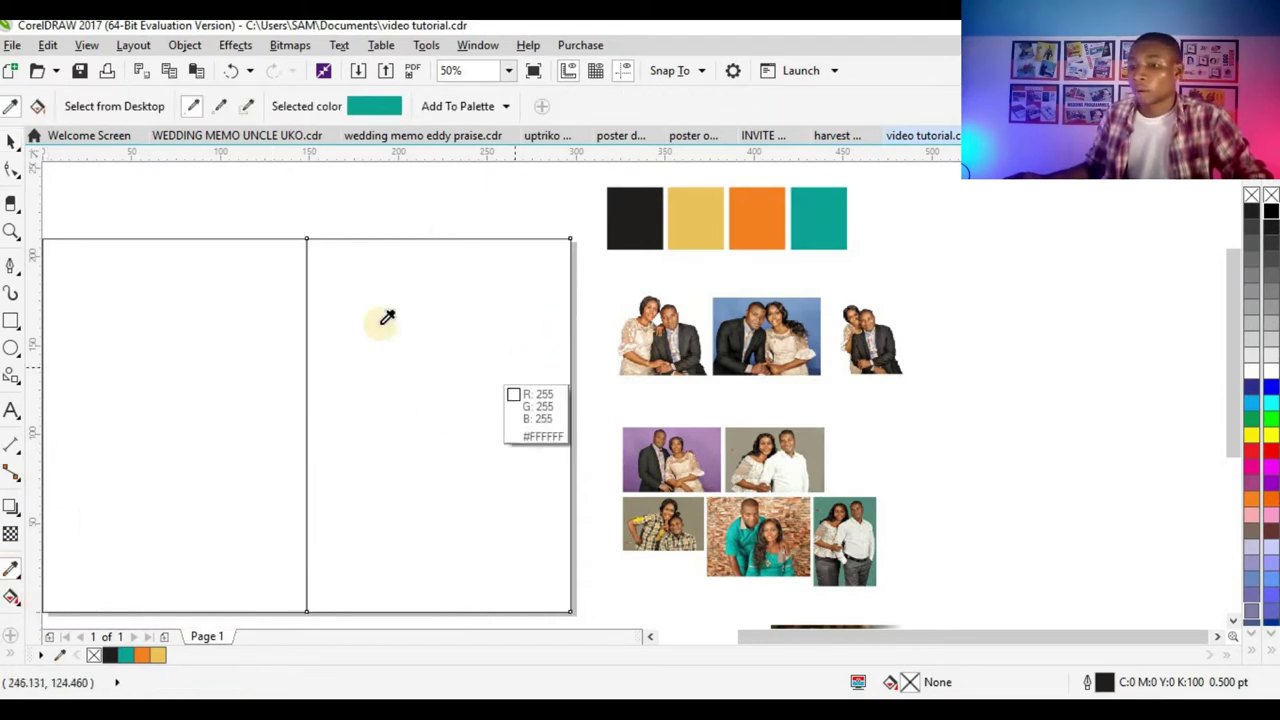
# - Fill the right half rectangle with teal (C 82 M 9 Y 49 K 0)
pyautogui.click(828, 214)
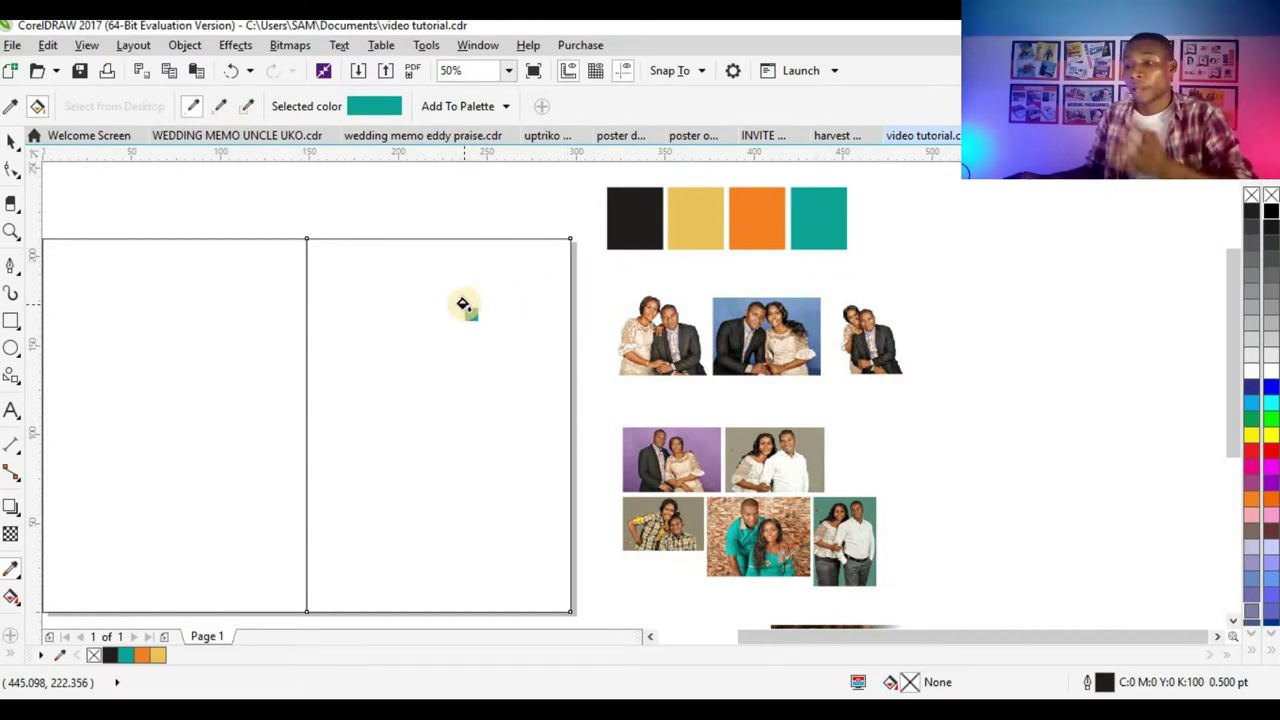
pyautogui.click(425, 297)
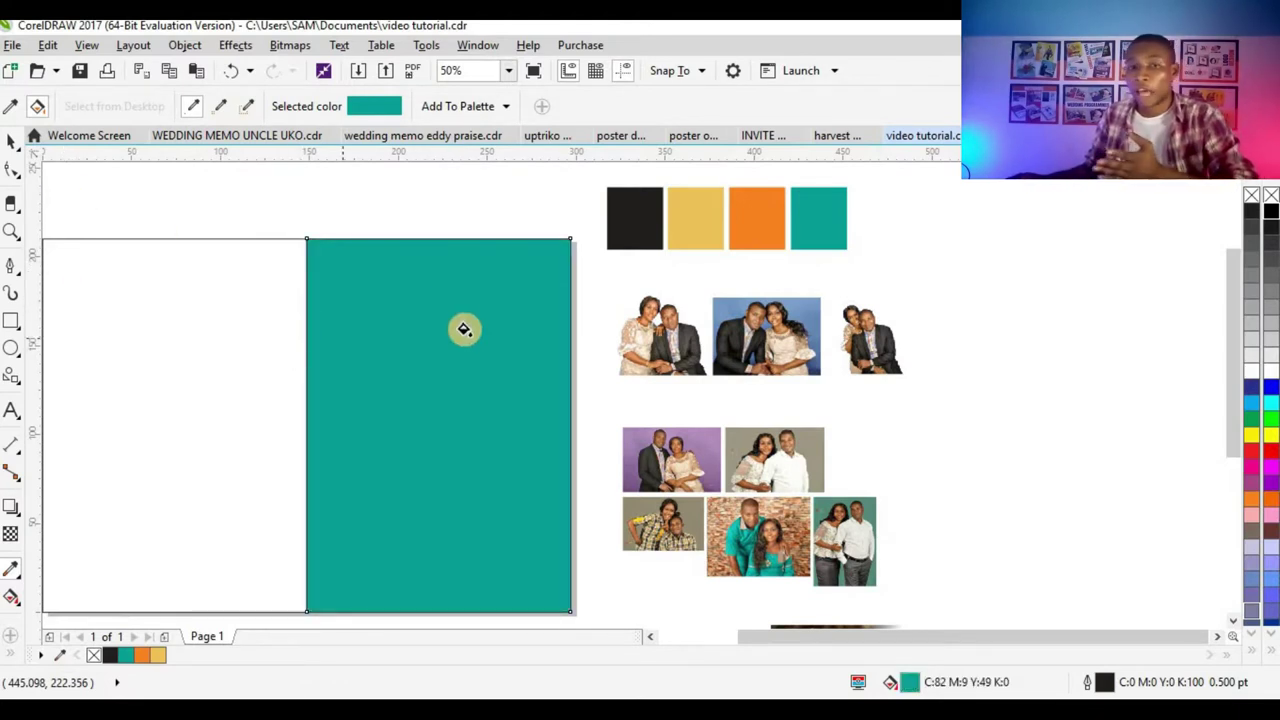
pyautogui.scroll(2, 470, 336)
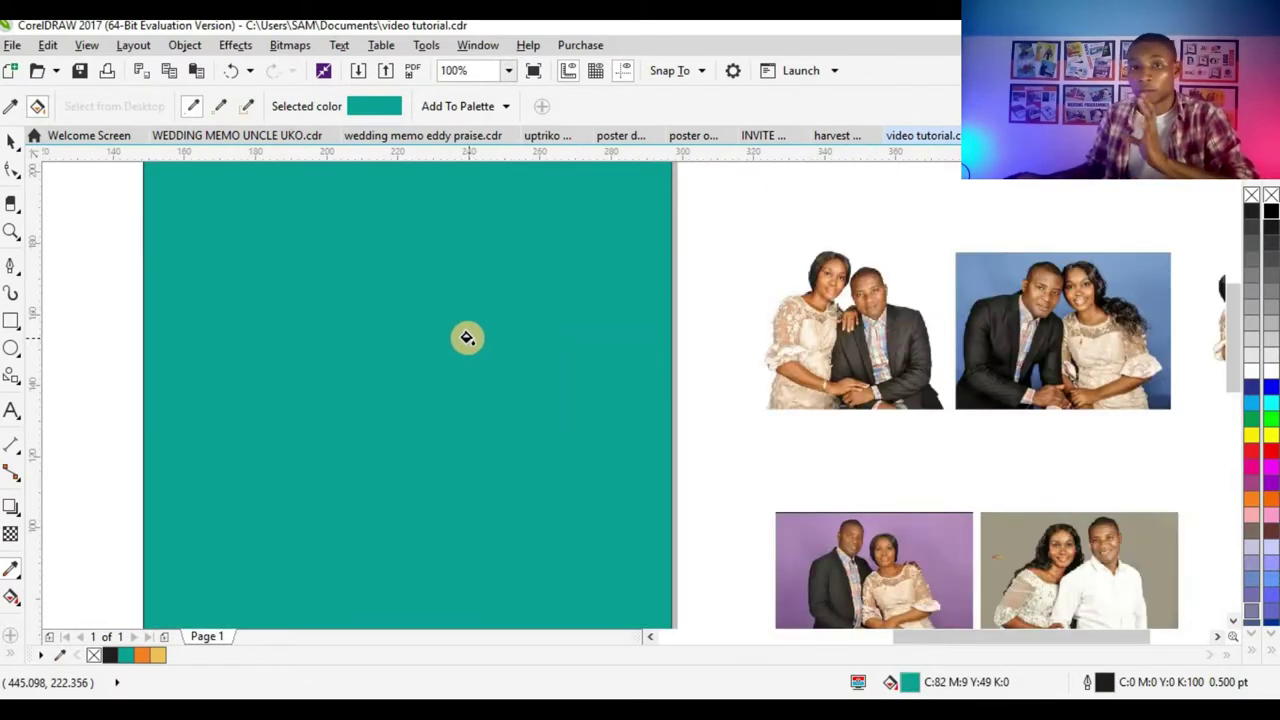
# - Remove the teal rectangle's outline using the no-colour swatch
pyautogui.click(12, 140)
pyautogui.click(277, 246)
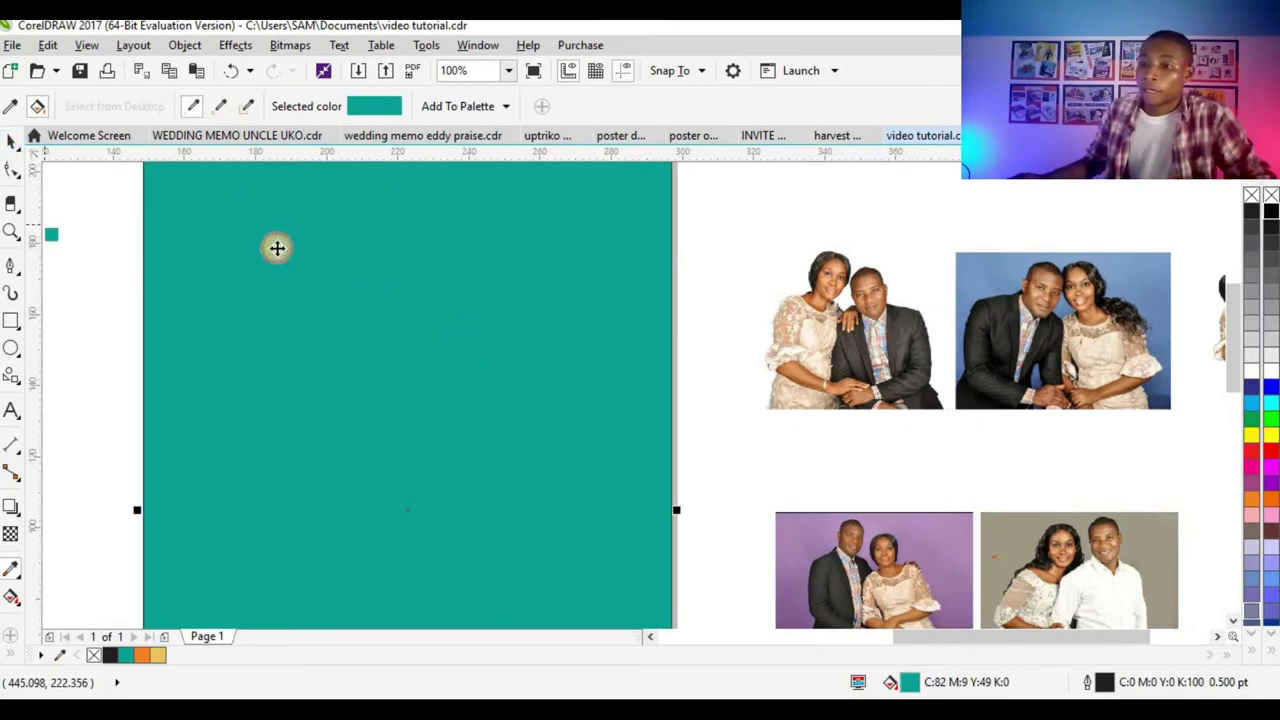
pyautogui.scroll(-4, 360, 276)
pyautogui.scroll(2, 315, 262)
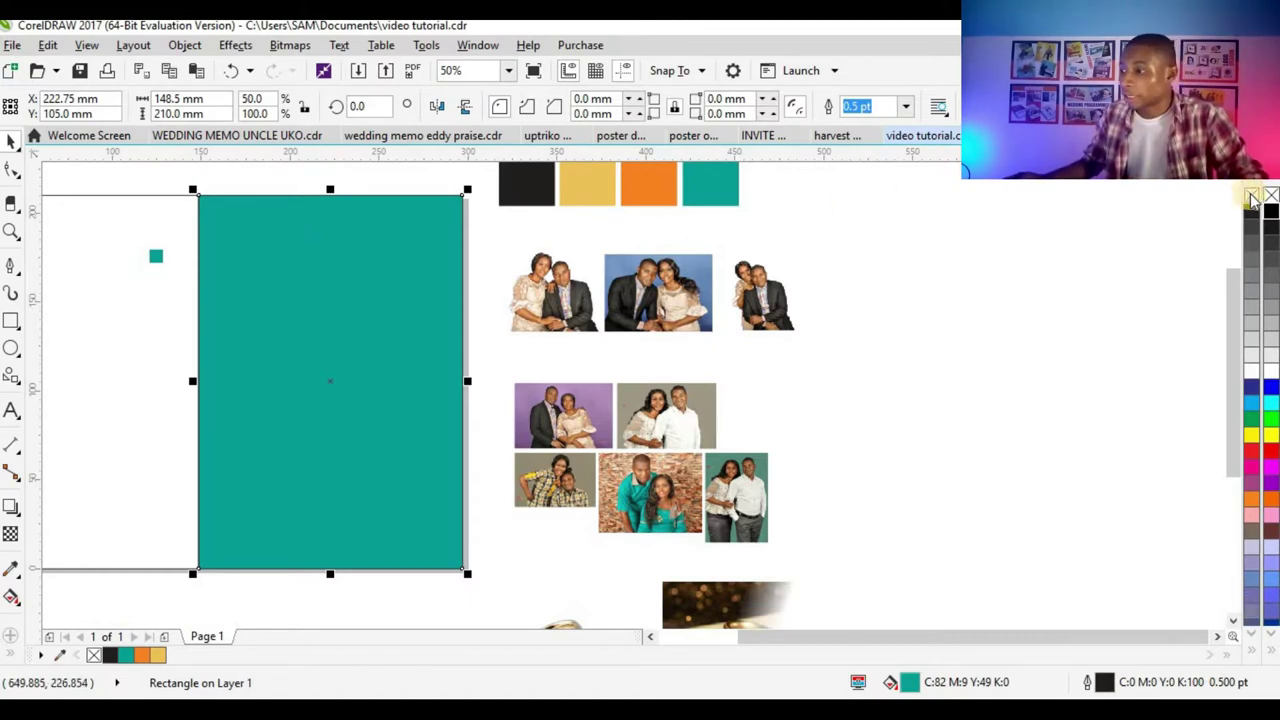
pyautogui.rightClick(94, 655)
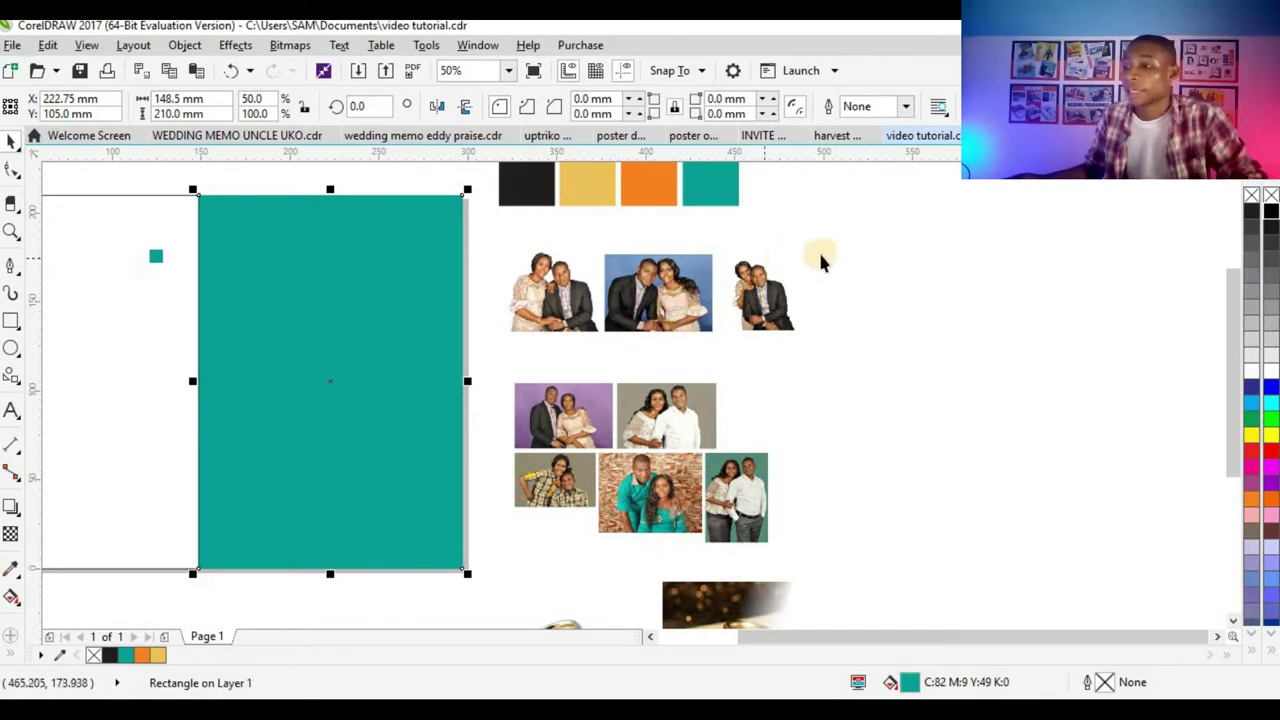
# - PowerClip the cut-out couple photo inside the teal panel
pyautogui.scroll(2, 820, 262)
pyautogui.click(896, 320)
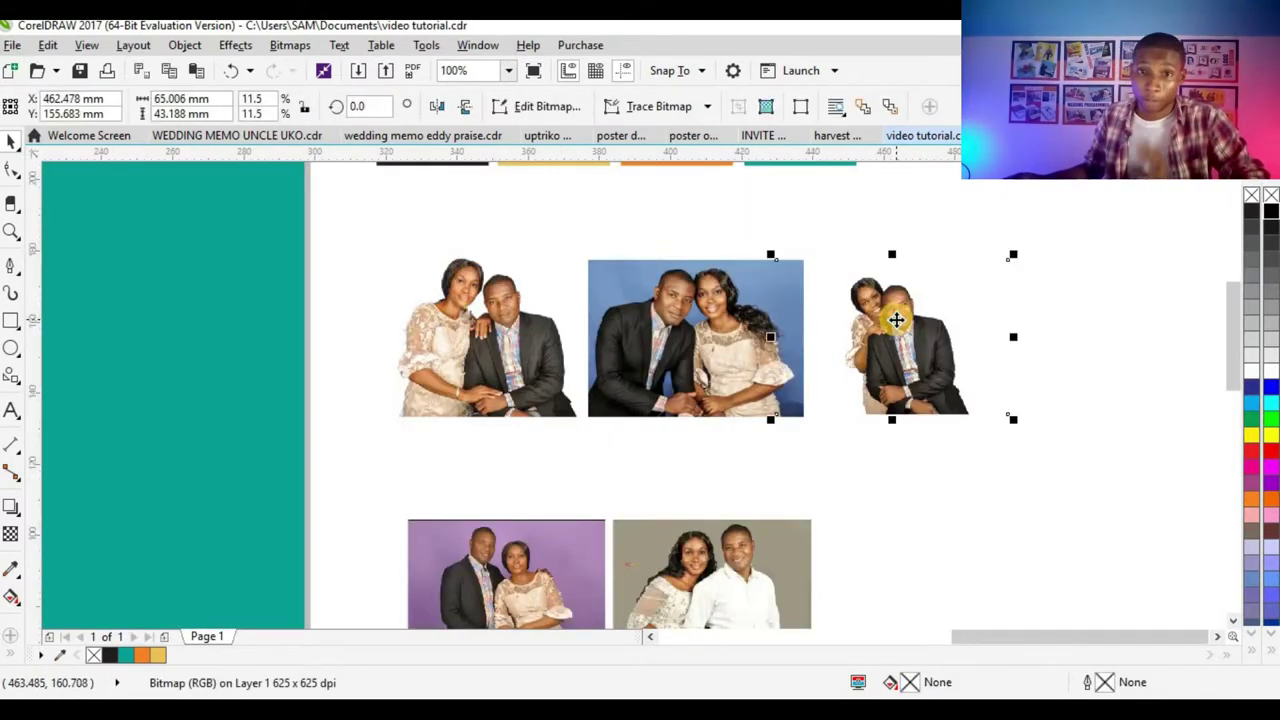
pyautogui.scroll(-3, 896, 320)
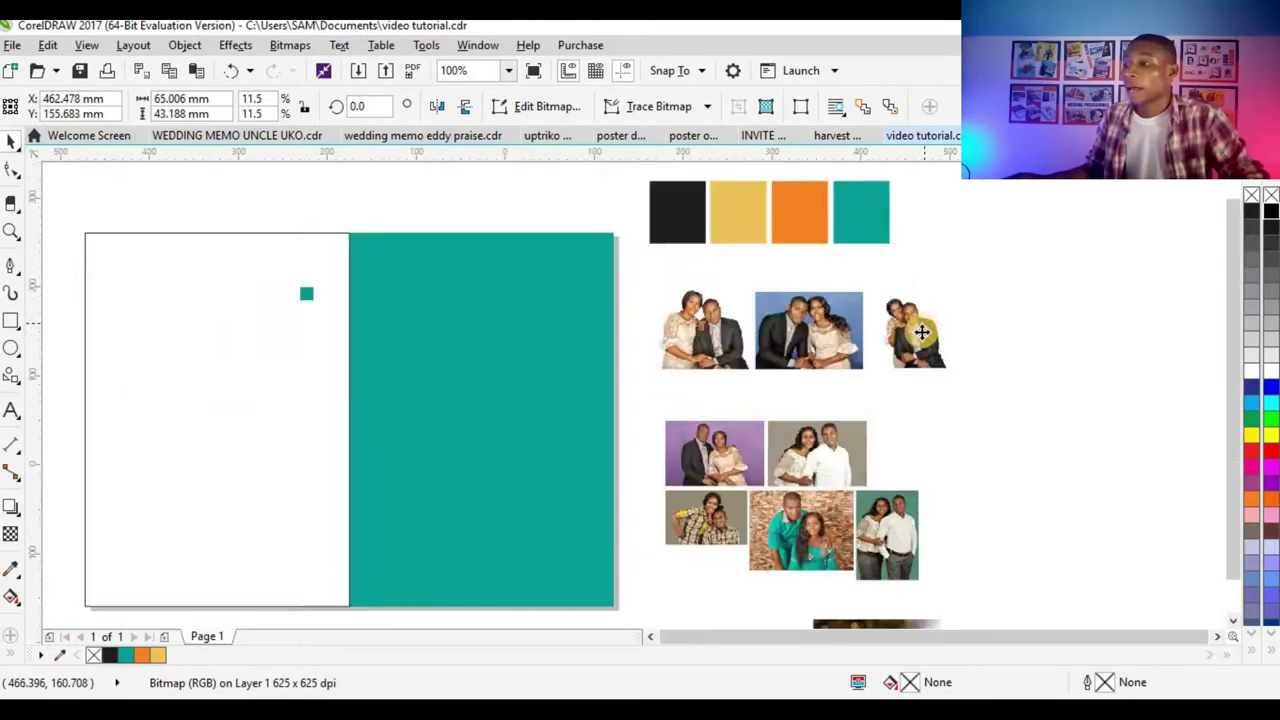
pyautogui.moveTo(920, 332); pyautogui.dragTo(703, 343)
pyautogui.rightClick(703, 343)
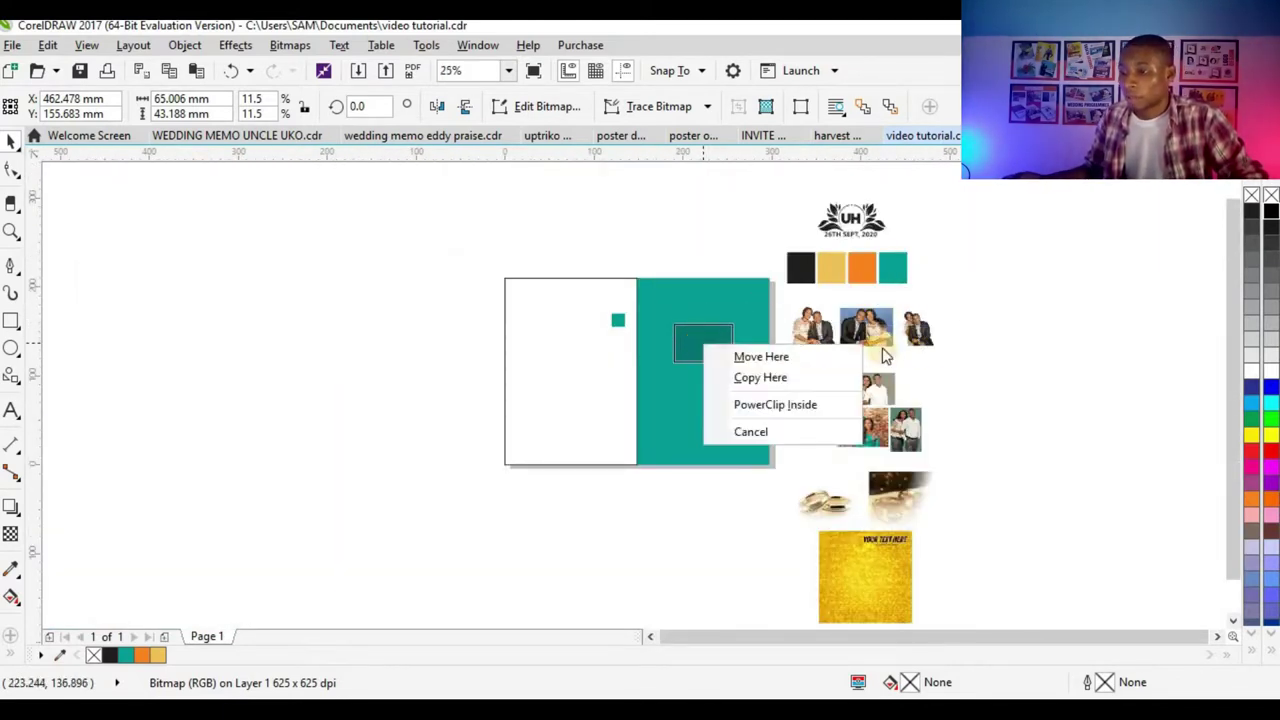
pyautogui.click(780, 408)
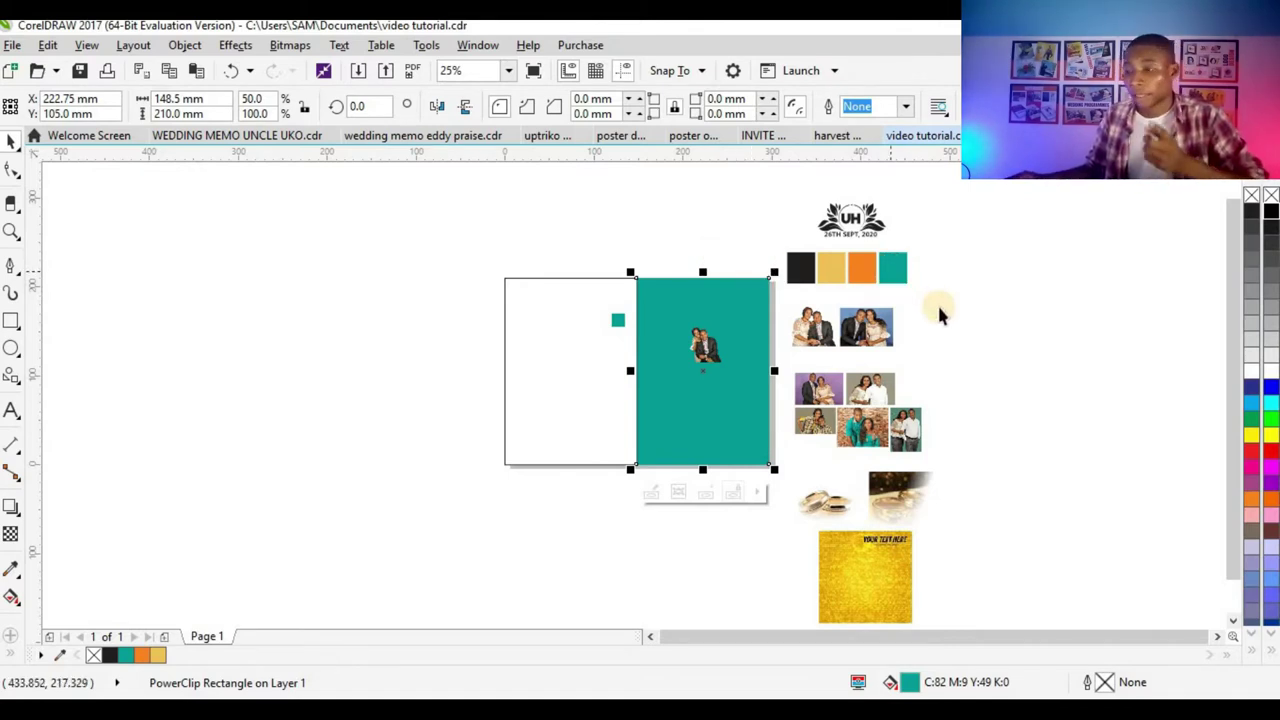
# - Pull the couple photo out of the panel and drop it back inside
pyautogui.moveTo(908, 309)
pyautogui.mouseDown()
pyautogui.moveTo(940, 310)
pyautogui.moveTo(902, 330)
pyautogui.mouseUp()
pyautogui.rightClick(920, 340)
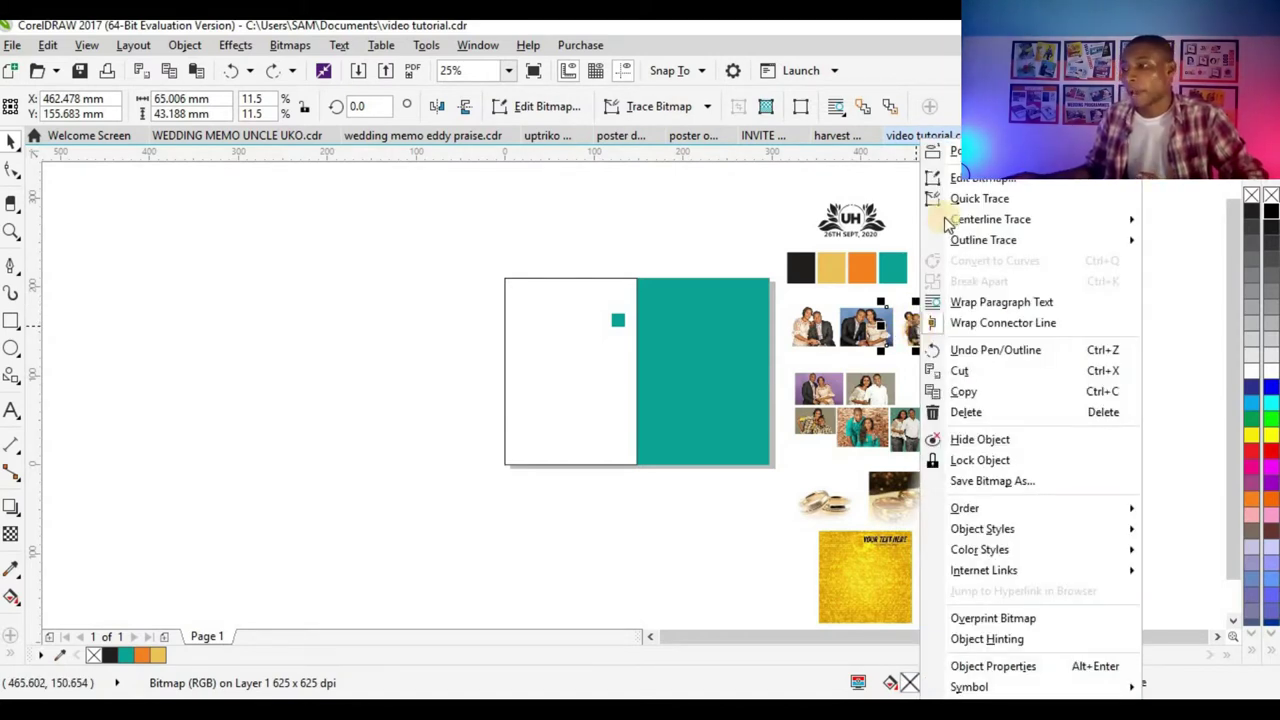
pyautogui.click(845, 238)
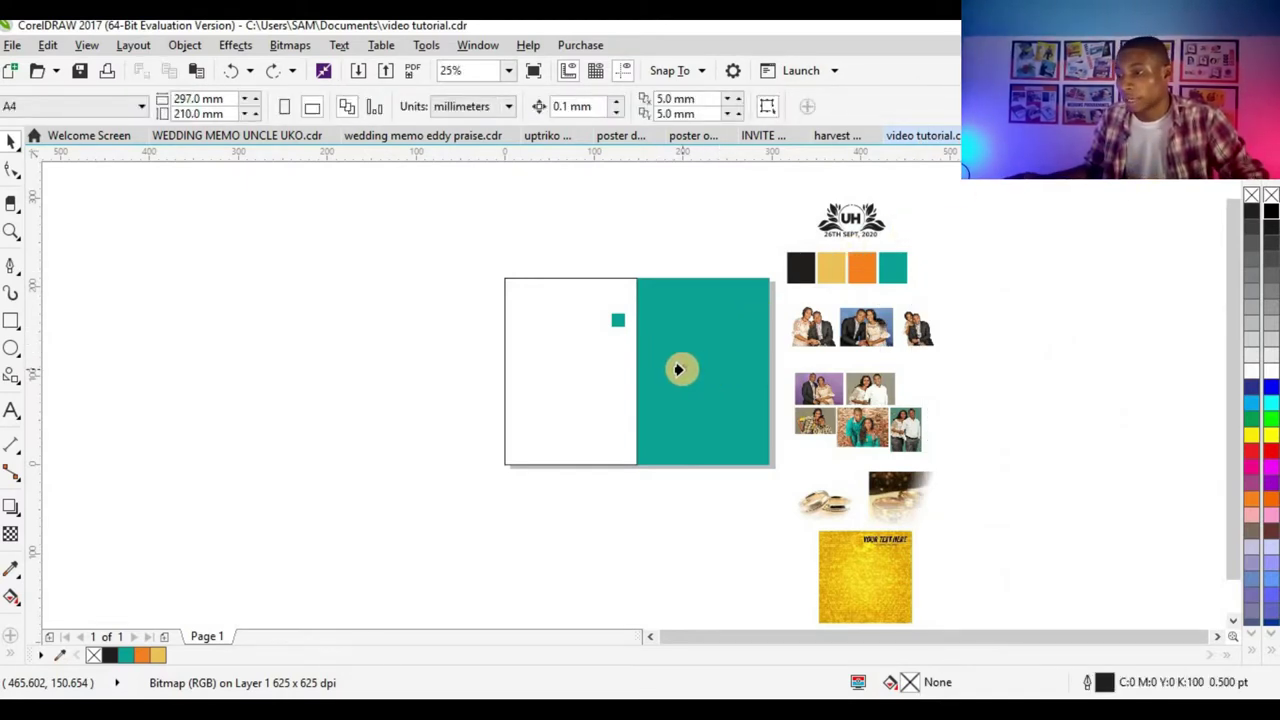
pyautogui.moveTo(678, 370); pyautogui.dragTo(673, 356)
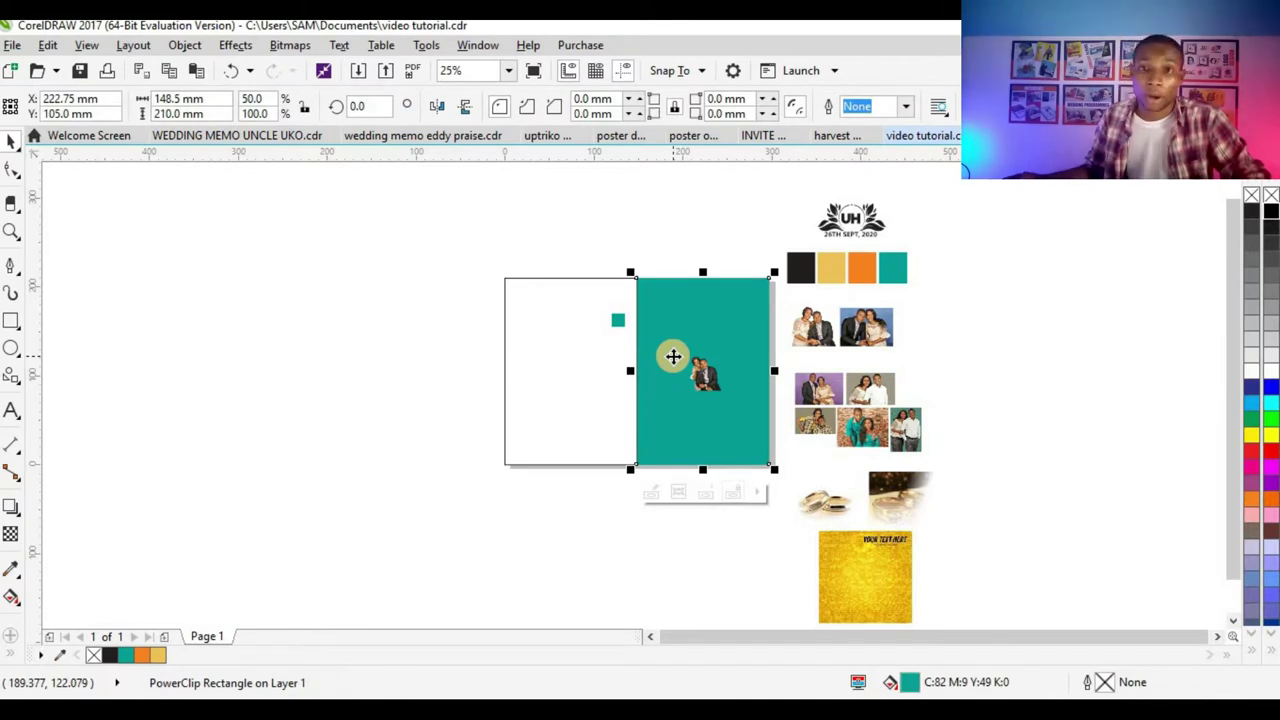
pyautogui.scroll(1, 735, 386)
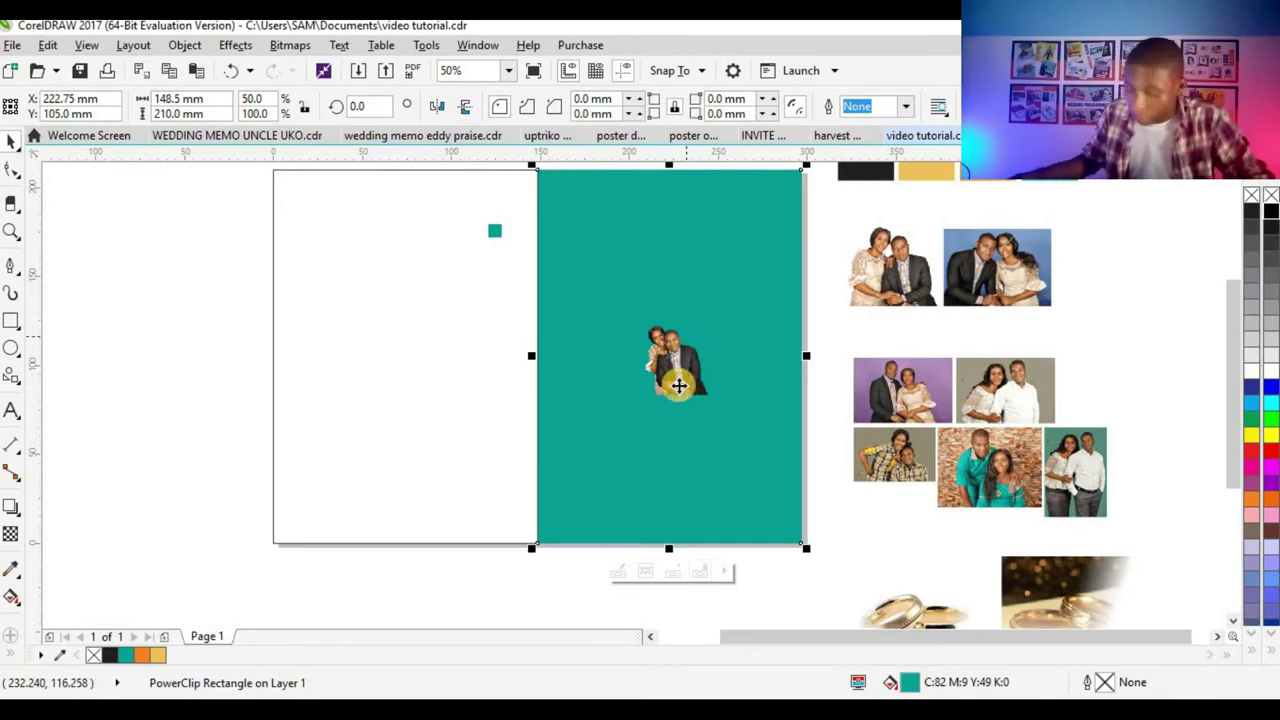
pyautogui.scroll(1, 690, 364)
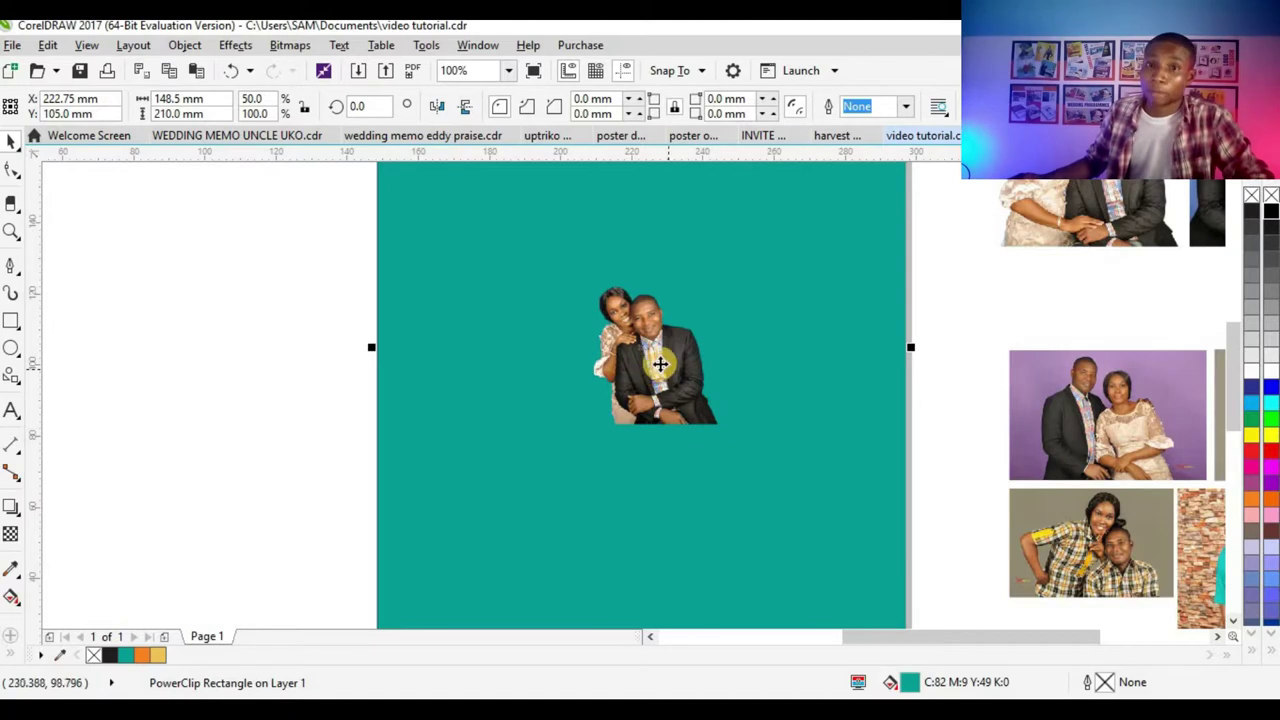
# - Ctrl+click to select the 65.006 × 43.188 mm couple bitmap inside the teal PowerClip
pyautogui.click(656, 354)
pyautogui.scroll(-1, 609, 371)
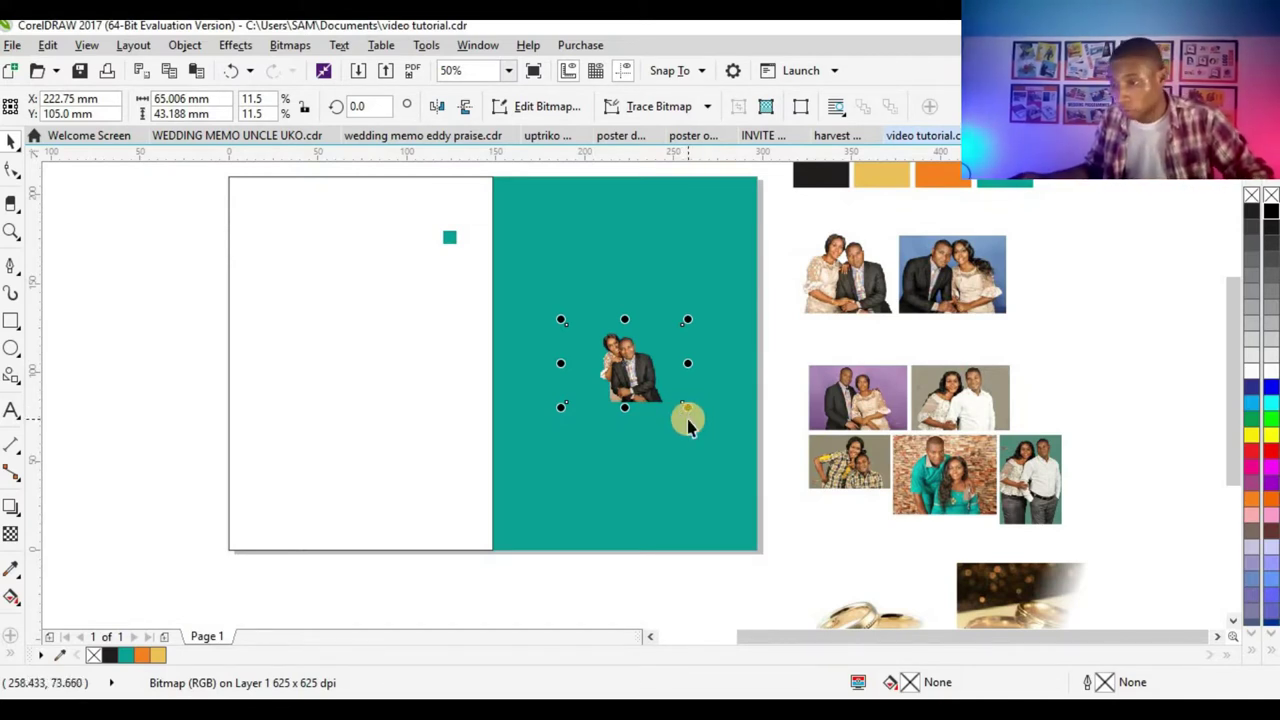
# - Scale the couple photo up to 262.841 × 174.625 mm (46.6%) resting on the panel bottom
pyautogui.moveTo(687, 409); pyautogui.dragTo(813, 515)
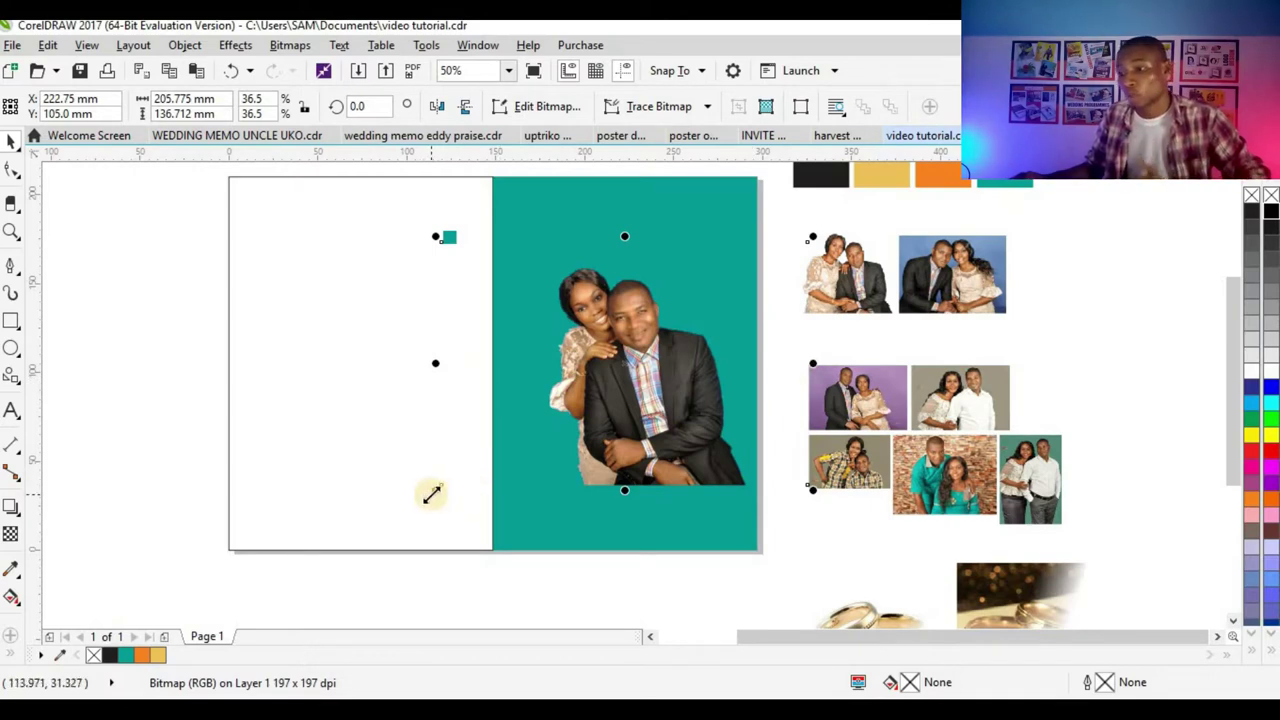
pyautogui.moveTo(434, 492); pyautogui.dragTo(407, 508)
pyautogui.moveTo(407, 238); pyautogui.dragTo(387, 222)
pyautogui.moveTo(821, 218); pyautogui.dragTo(828, 212)
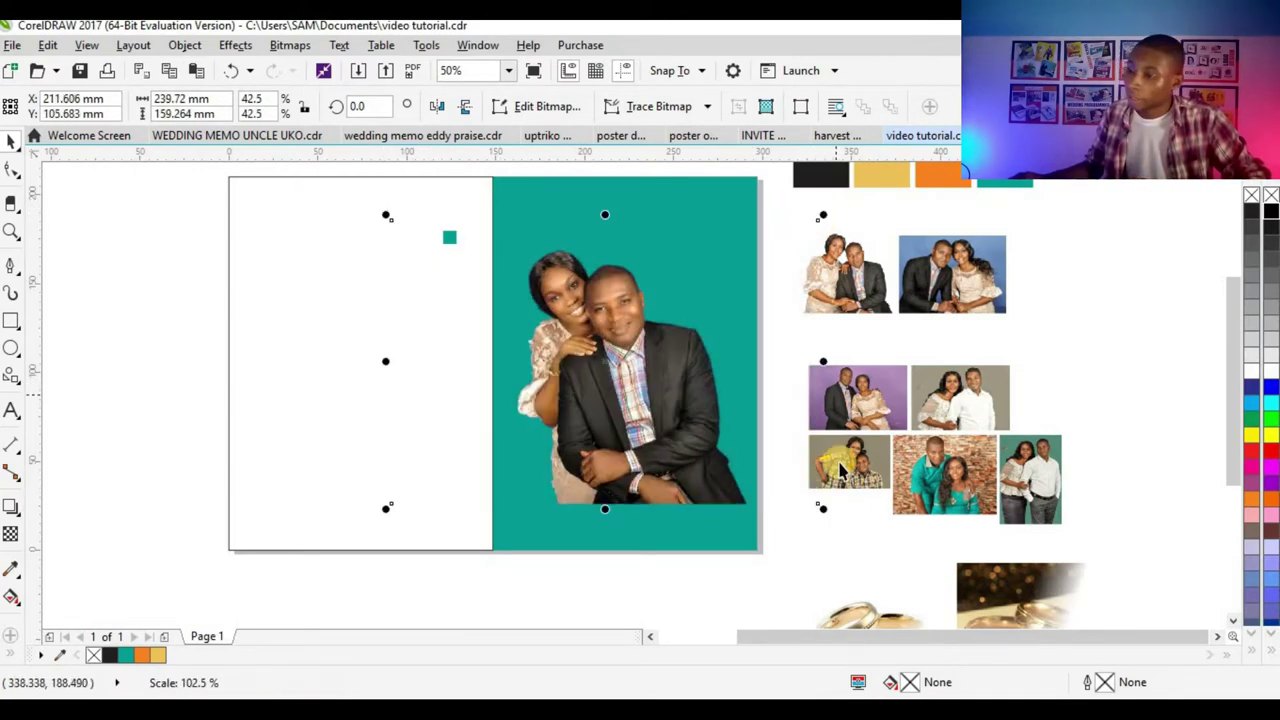
pyautogui.moveTo(826, 508); pyautogui.dragTo(838, 516)
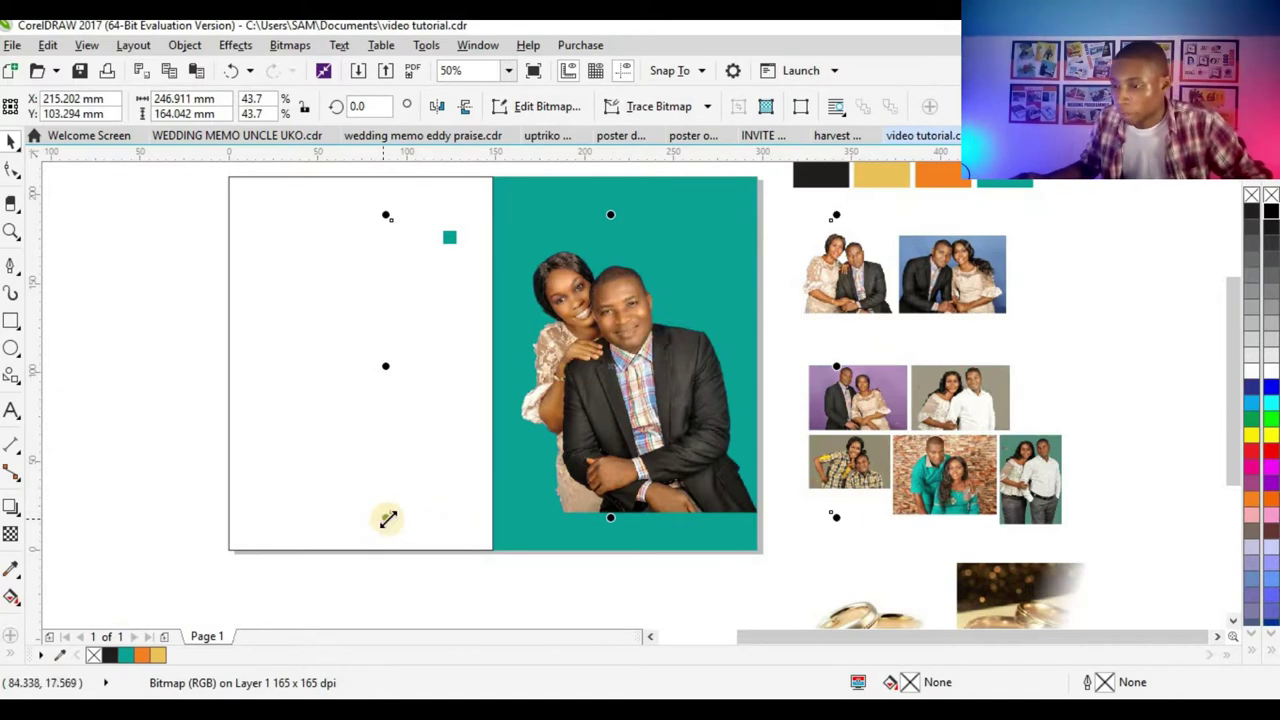
pyautogui.moveTo(386, 517); pyautogui.dragTo(355, 537)
pyautogui.moveTo(623, 457); pyautogui.dragTo(633, 450)
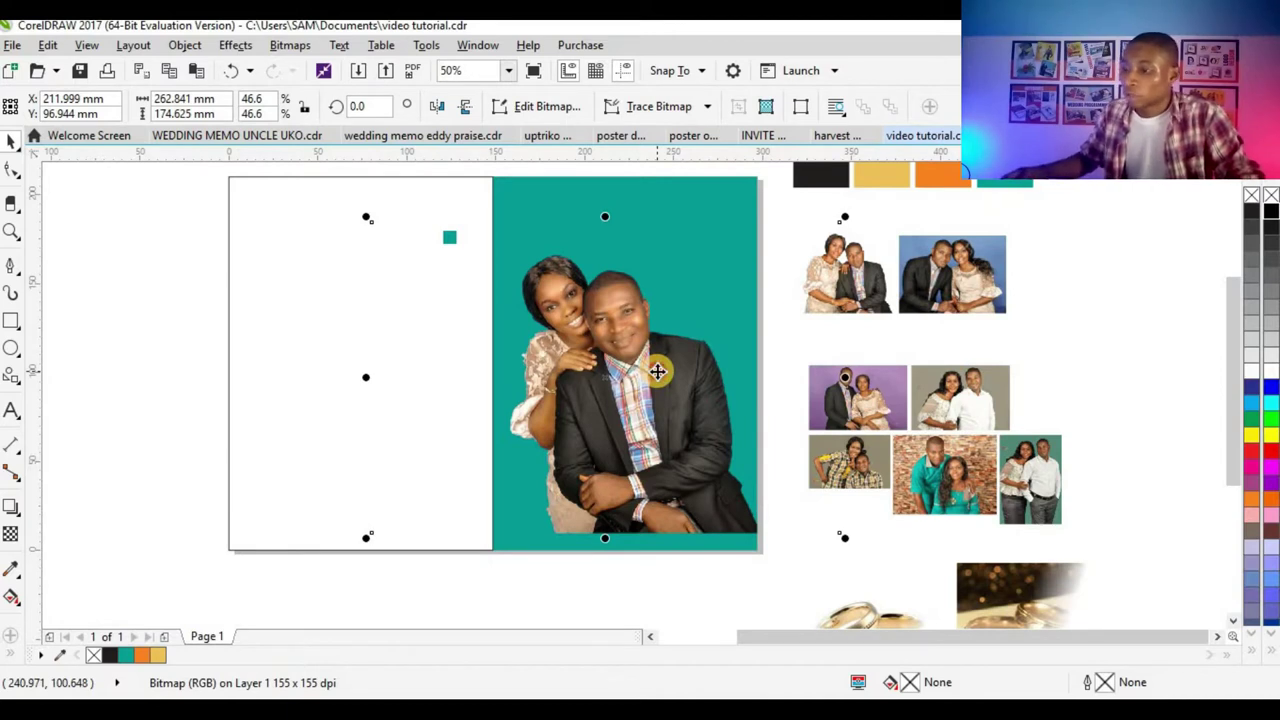
pyautogui.click(657, 371)
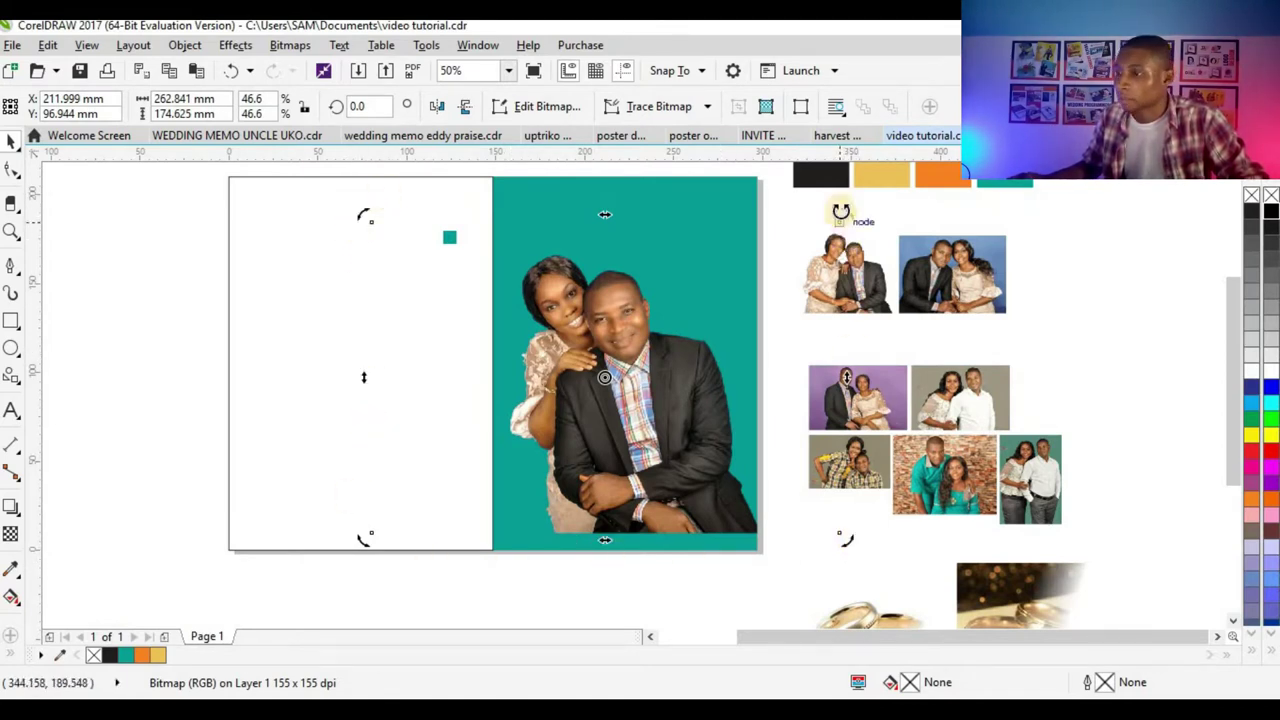
# - Tilt the couple photo clockwise to about 348° and shift it slightly right and down
pyautogui.moveTo(847, 214); pyautogui.dragTo(864, 188)
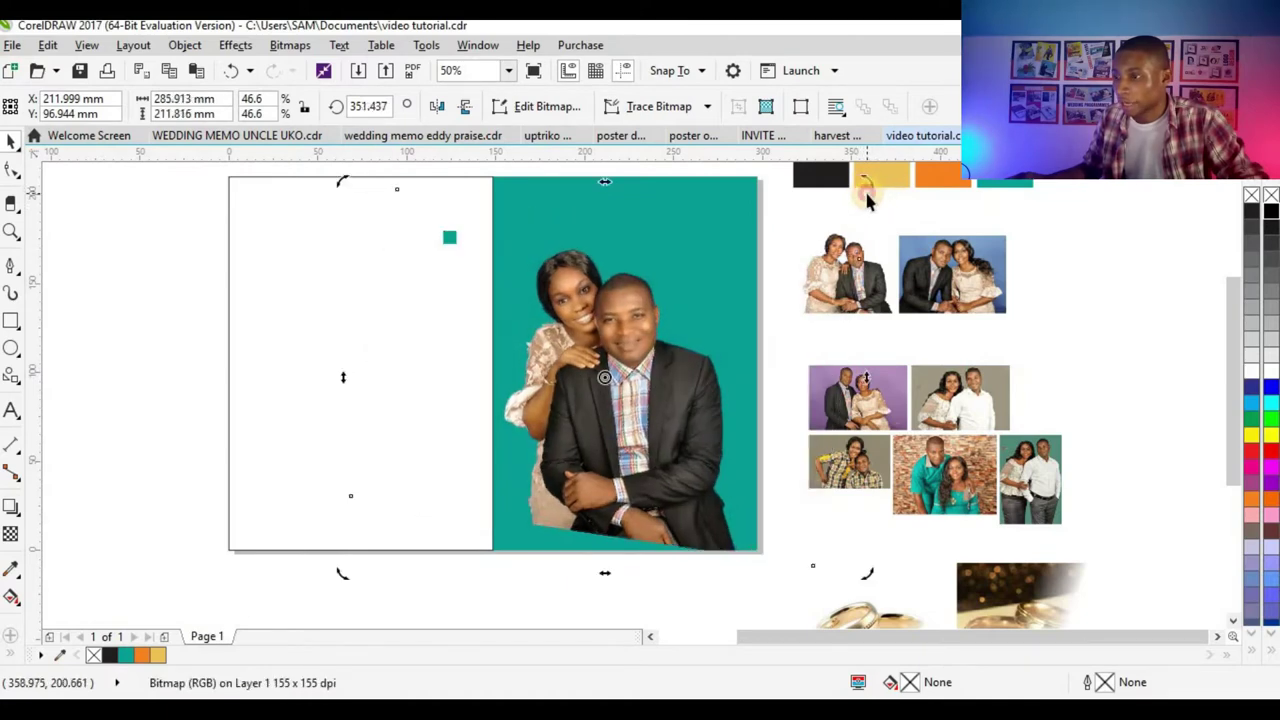
pyautogui.click(671, 294)
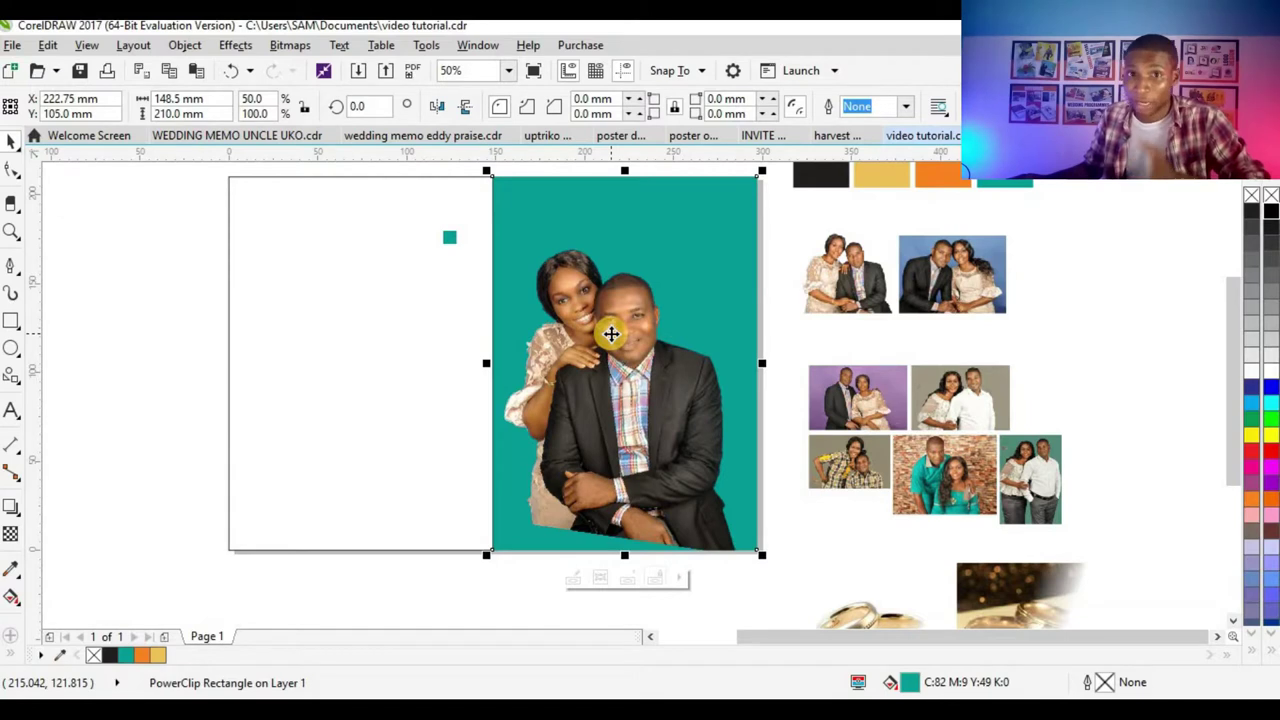
pyautogui.keyDown('ctrl'); pyautogui.click(611, 325); pyautogui.keyUp('ctrl')
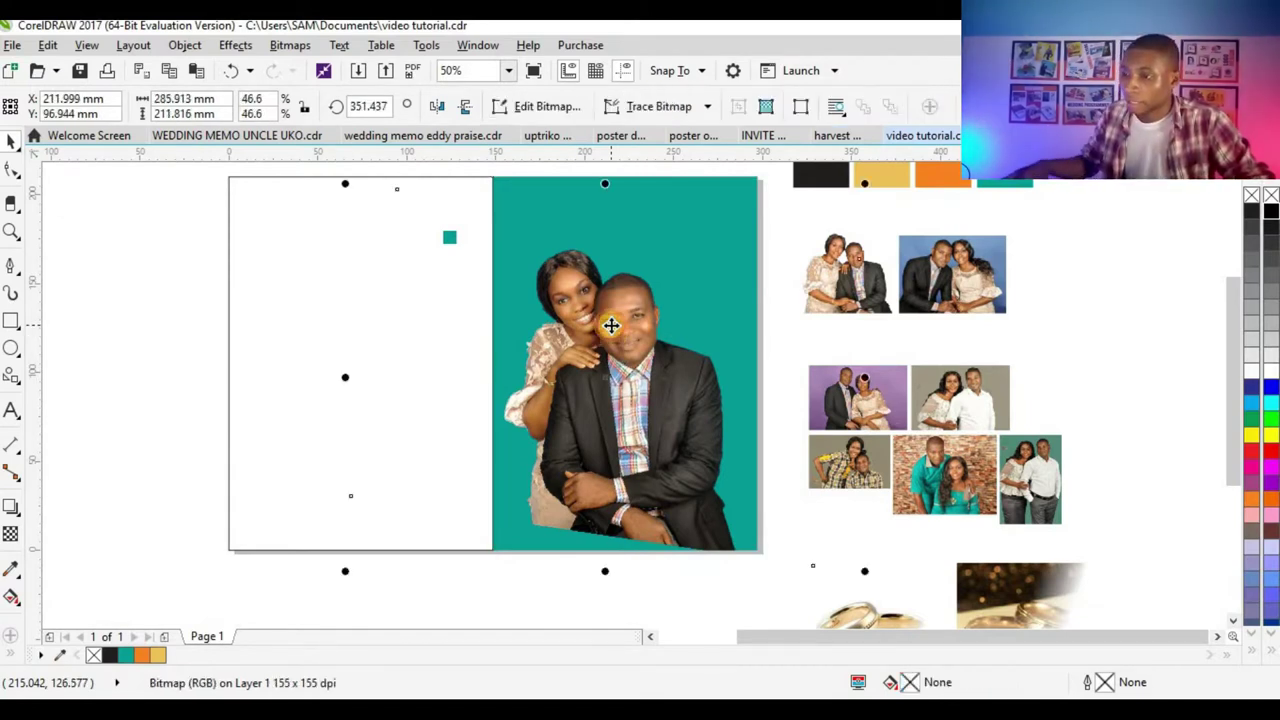
pyautogui.click(608, 332)
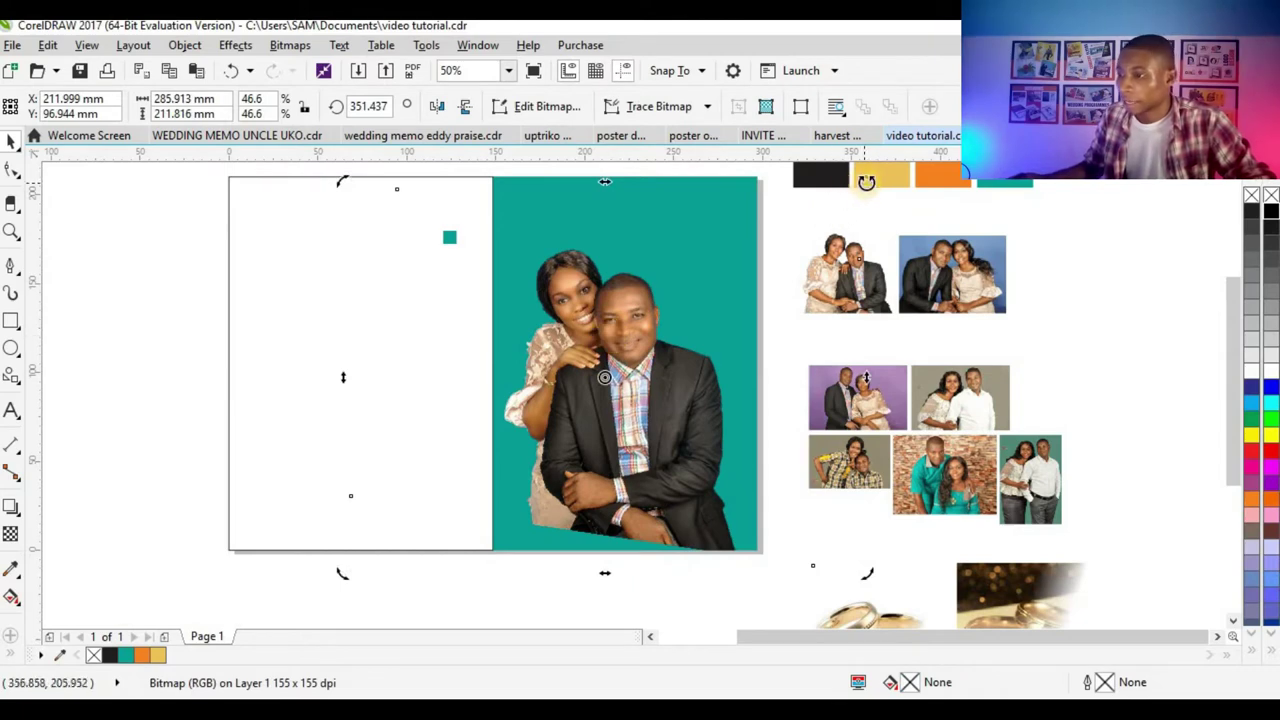
pyautogui.moveTo(866, 181); pyautogui.dragTo(826, 232)
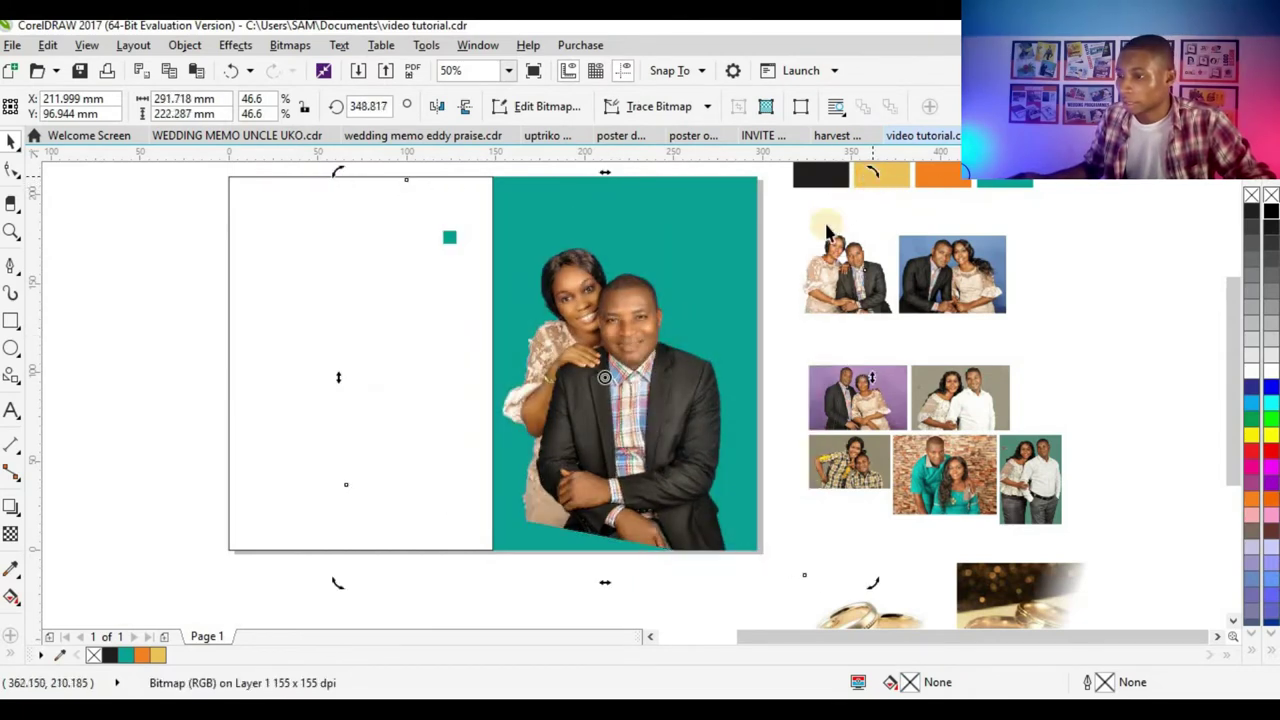
pyautogui.click(650, 366)
pyautogui.moveTo(650, 366); pyautogui.dragTo(657, 385)
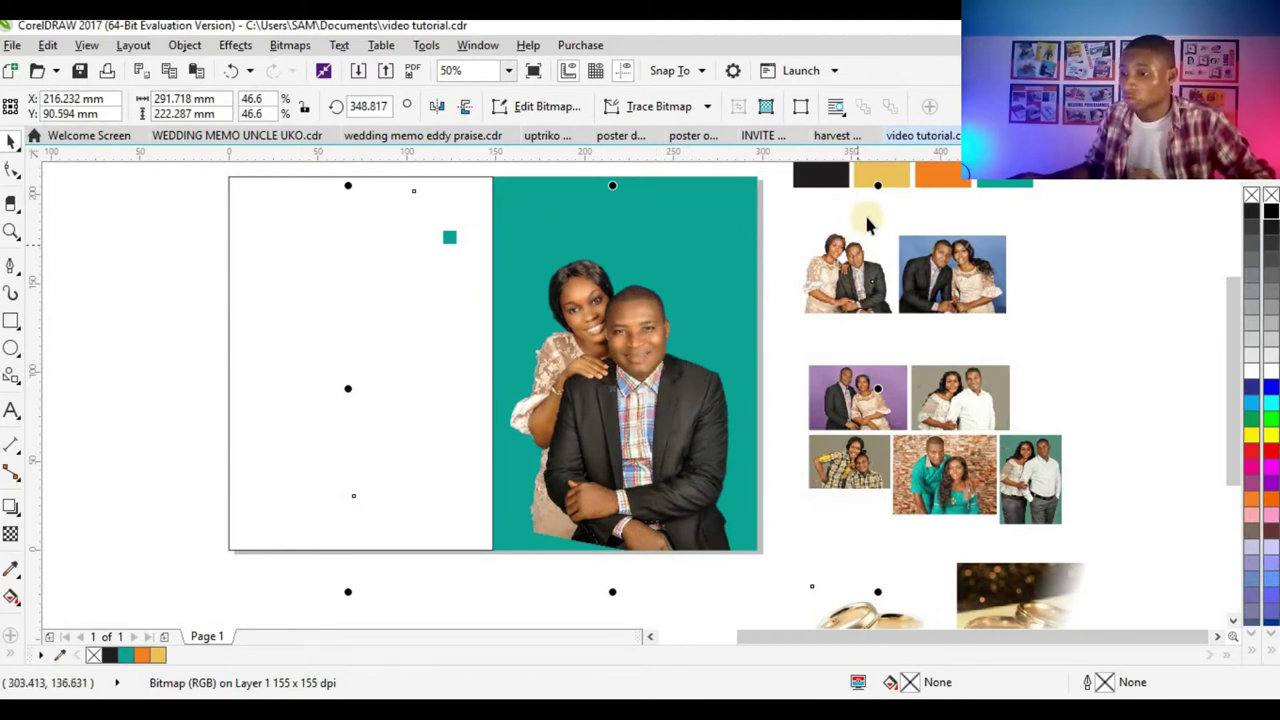
pyautogui.click(651, 356)
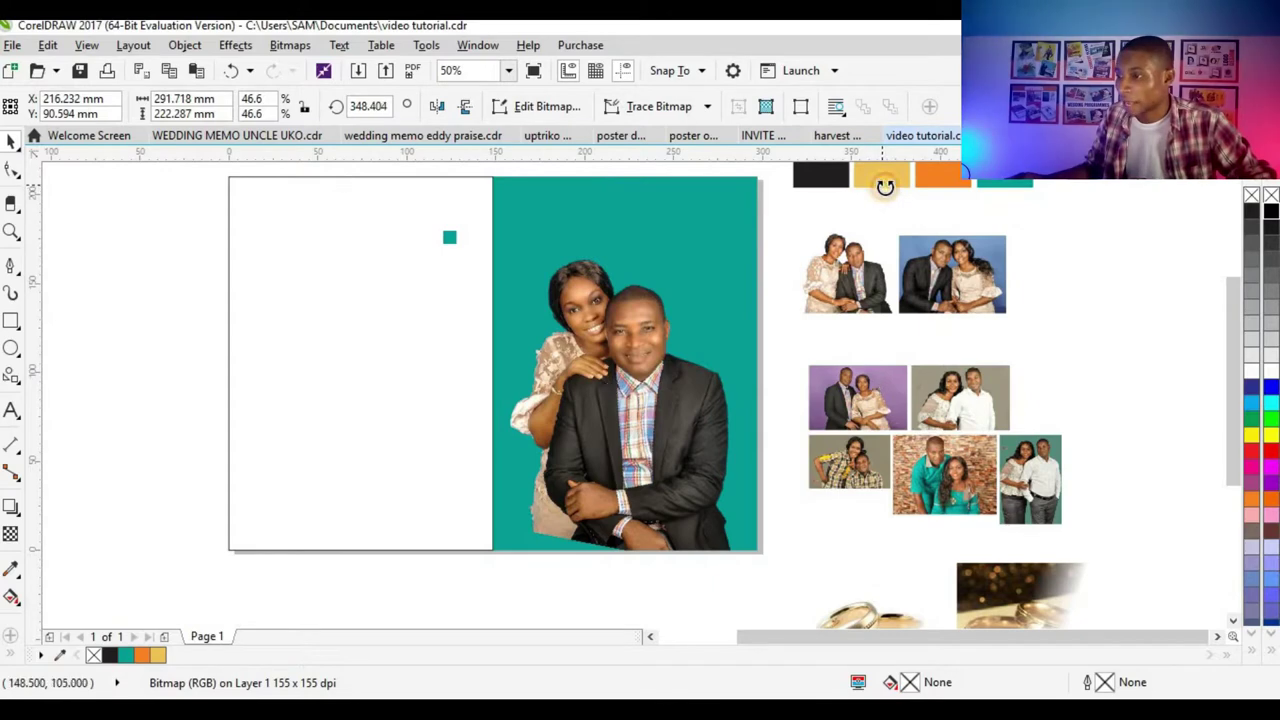
pyautogui.moveTo(878, 185); pyautogui.dragTo(886, 190)
# - Reposition the couple photo and enlarge it to 316.492 × 242.745 mm (50.3%)
pyautogui.click(635, 433)
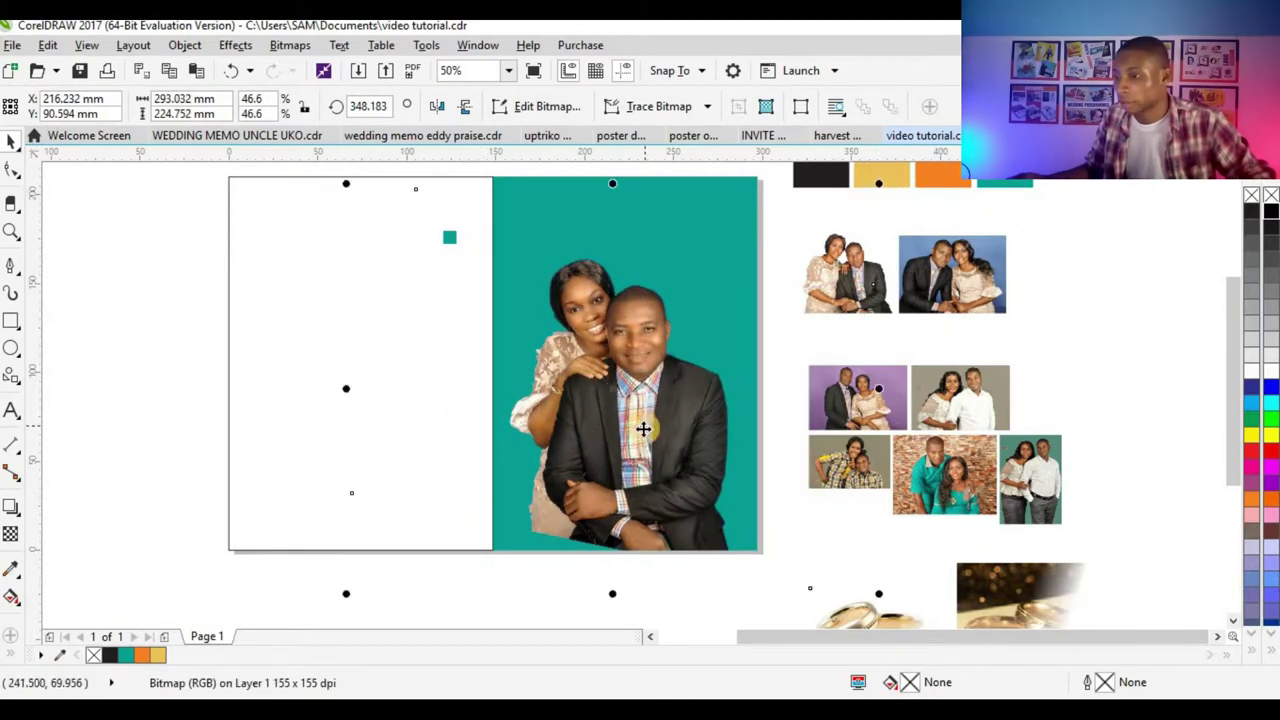
pyautogui.moveTo(641, 435); pyautogui.dragTo(640, 417)
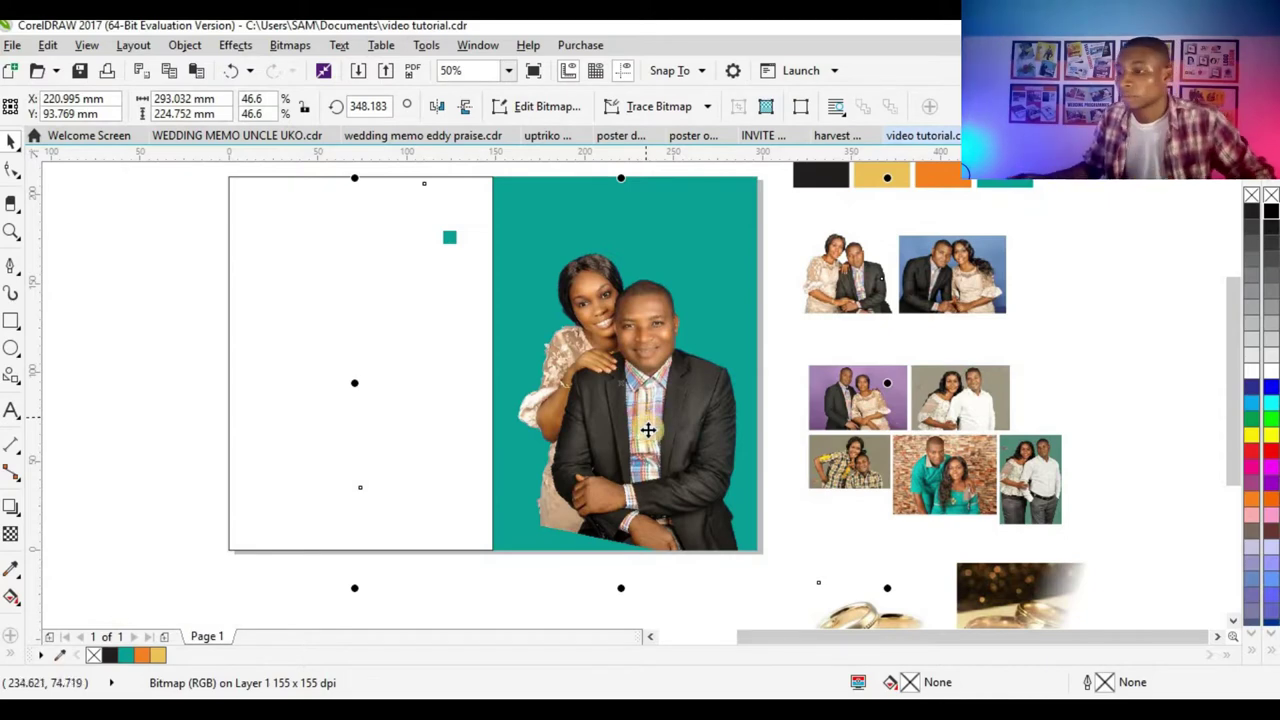
pyautogui.moveTo(648, 426); pyautogui.dragTo(647, 441)
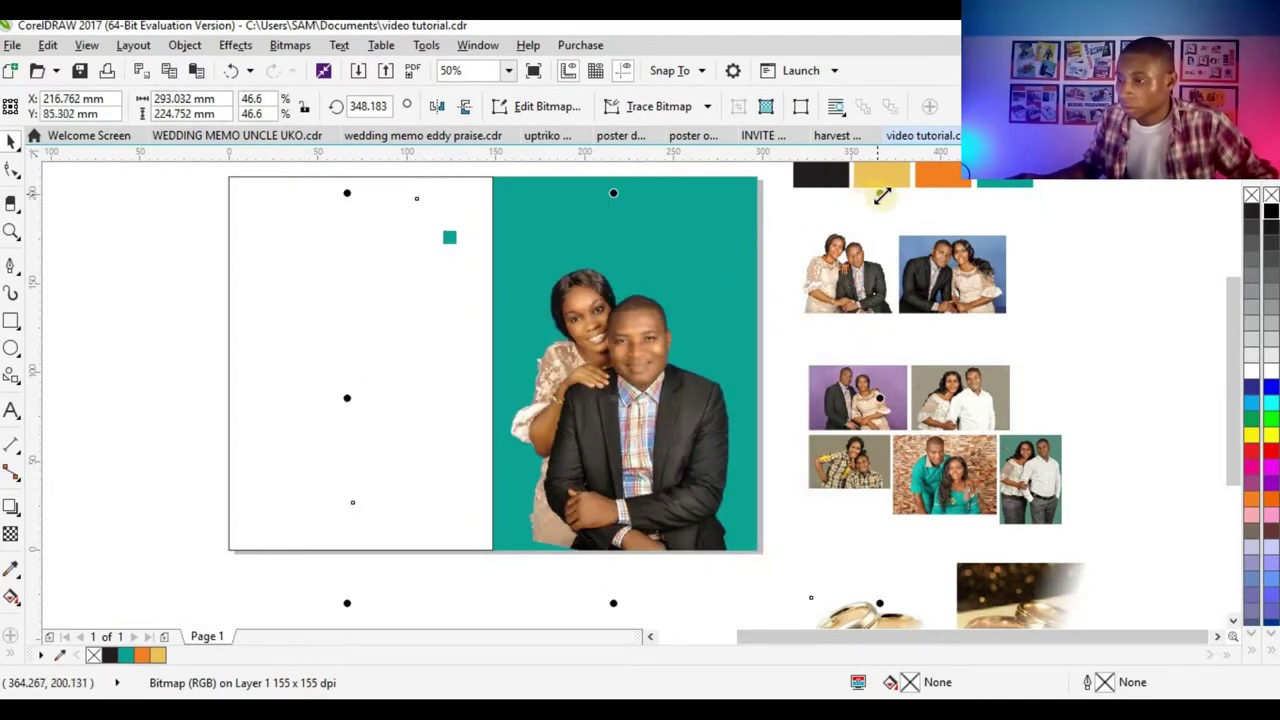
pyautogui.moveTo(883, 194); pyautogui.dragTo(908, 177)
pyautogui.click(697, 385)
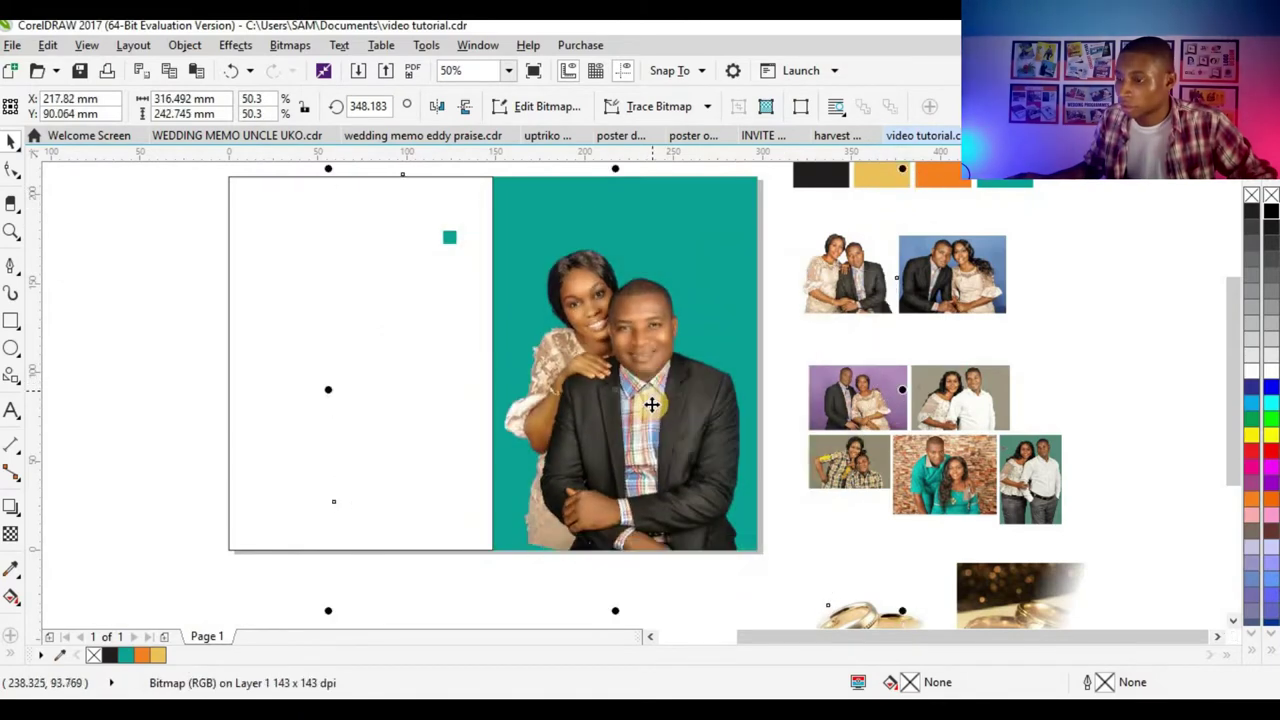
pyautogui.click(655, 400)
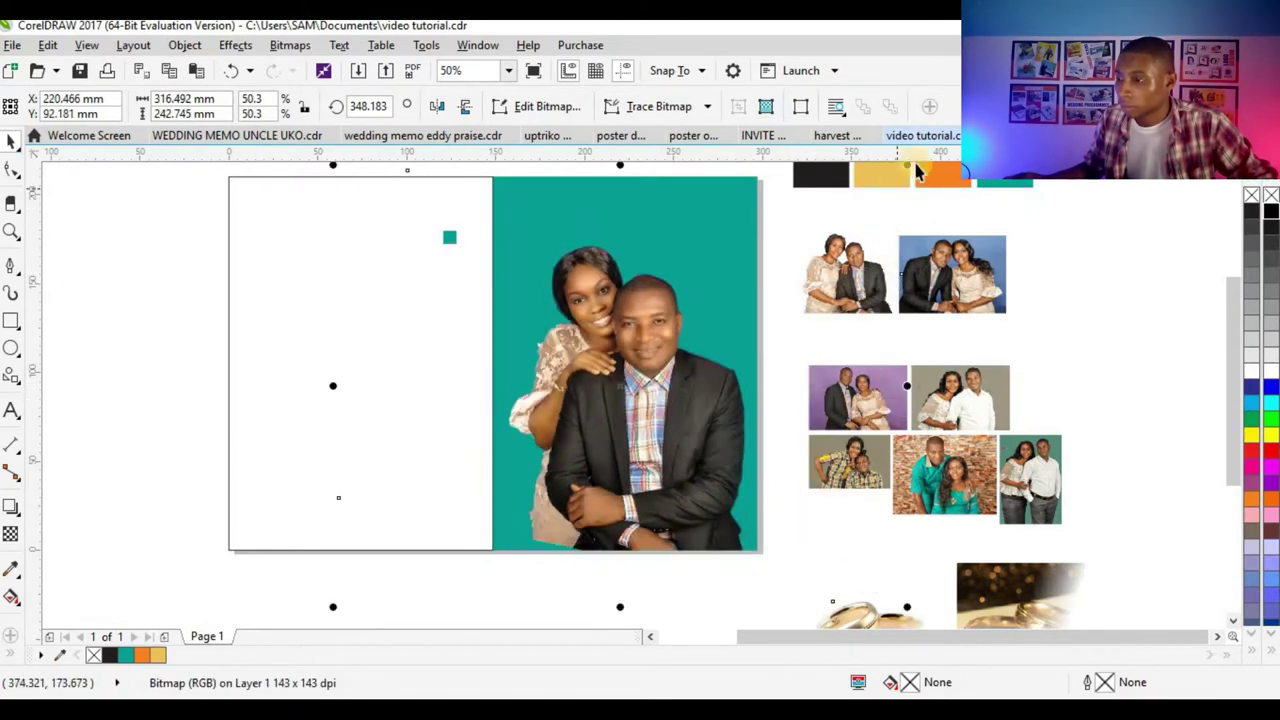
# - Drag the vertical guideline left to X 158.685 mm, then zoom back out to 50%
pyautogui.scroll(1, 773, 333)
pyautogui.click(671, 386)
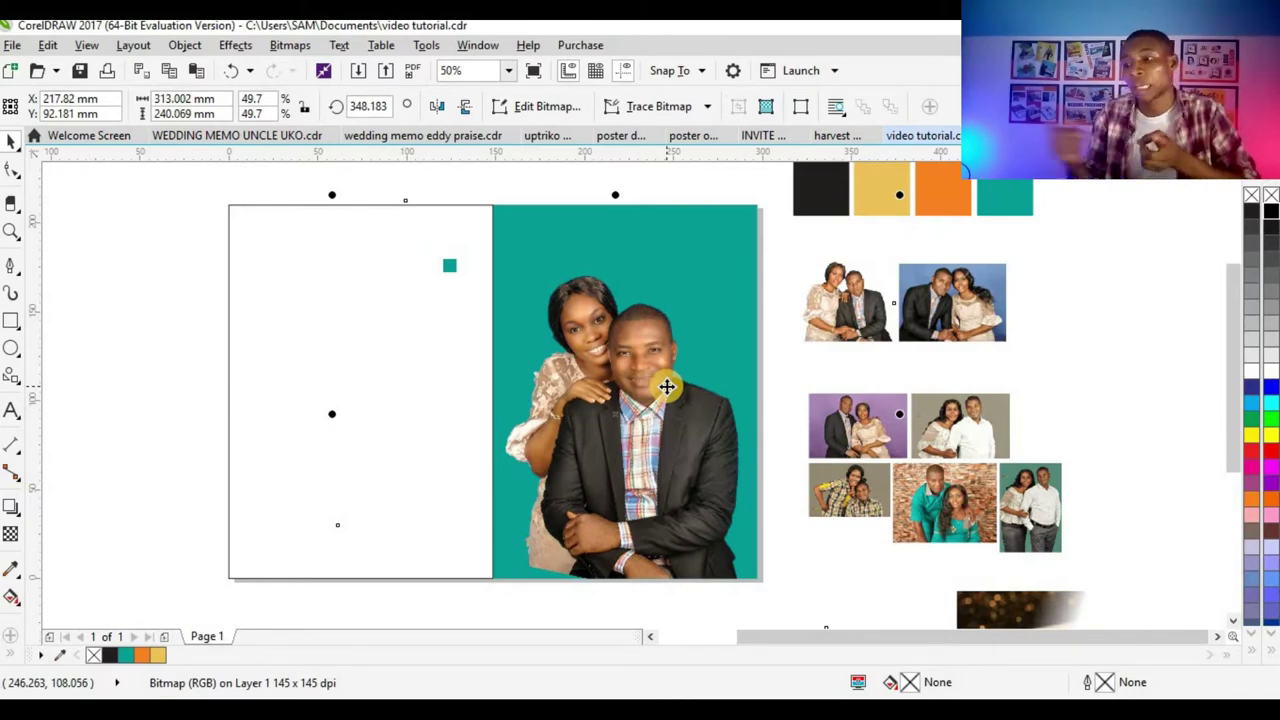
pyautogui.scroll(2, 529, 480)
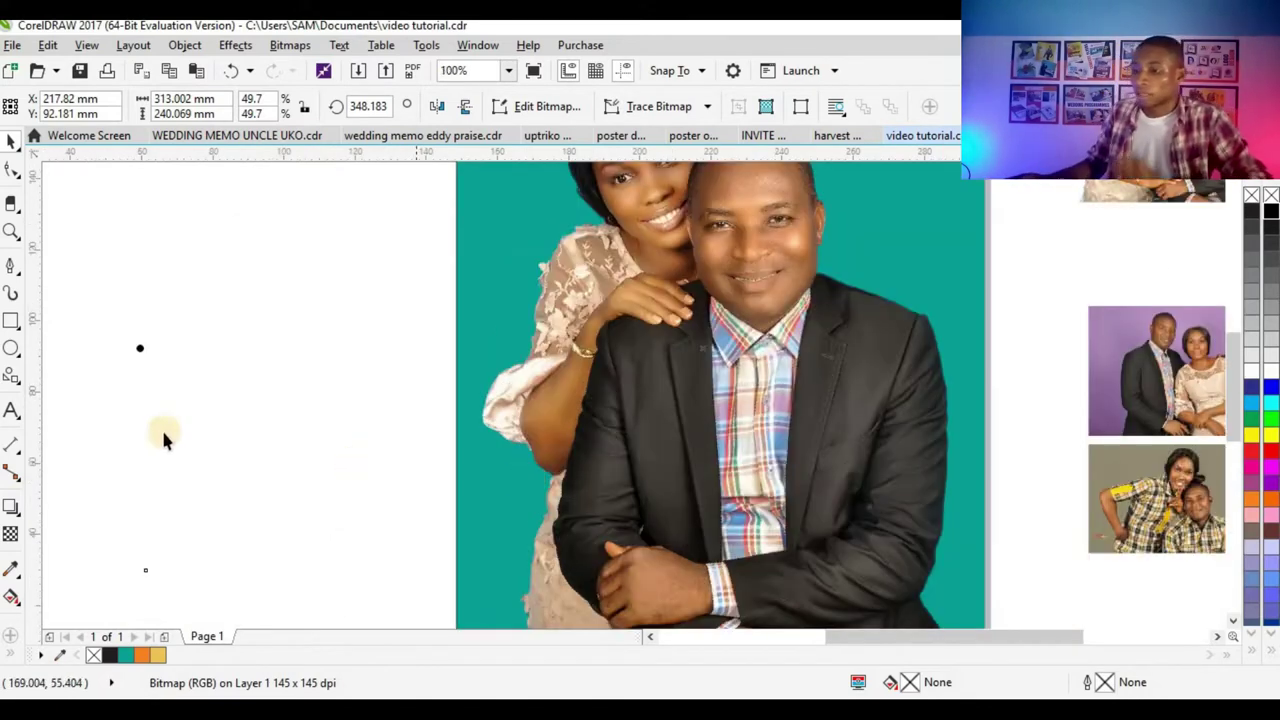
pyautogui.click(501, 404)
pyautogui.scroll(-1, 505, 415)
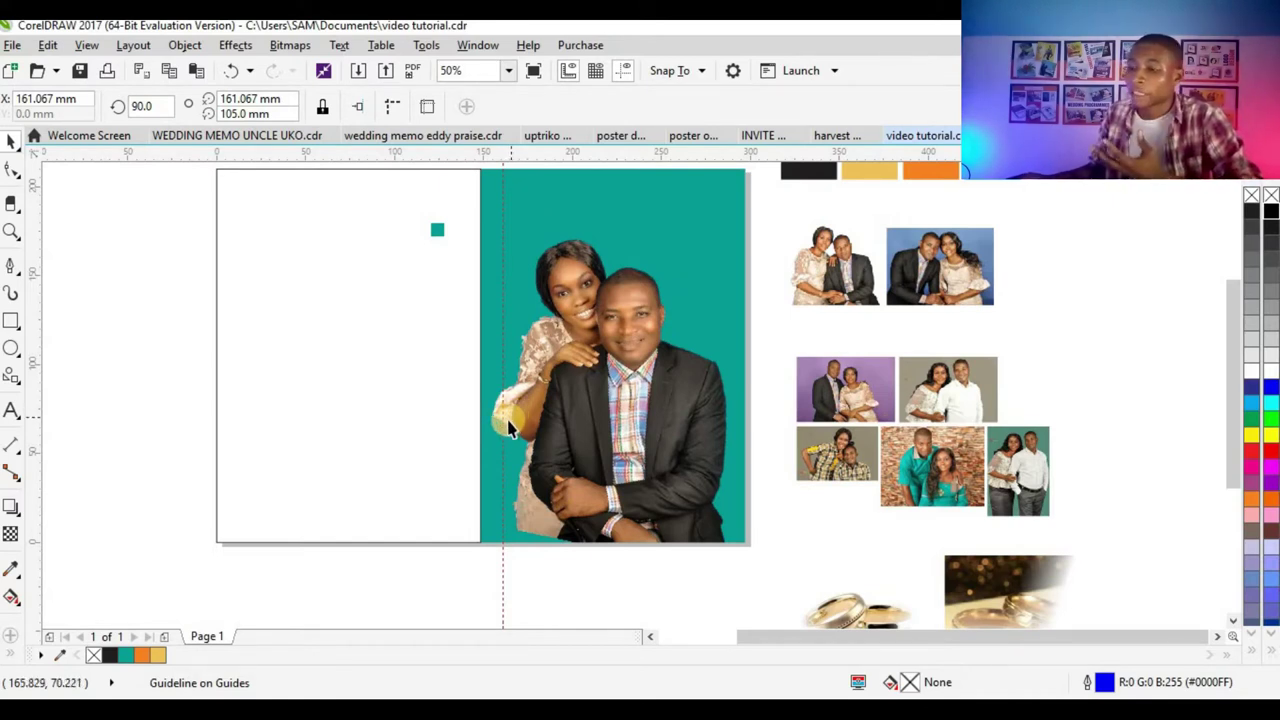
pyautogui.scroll(2, 510, 360)
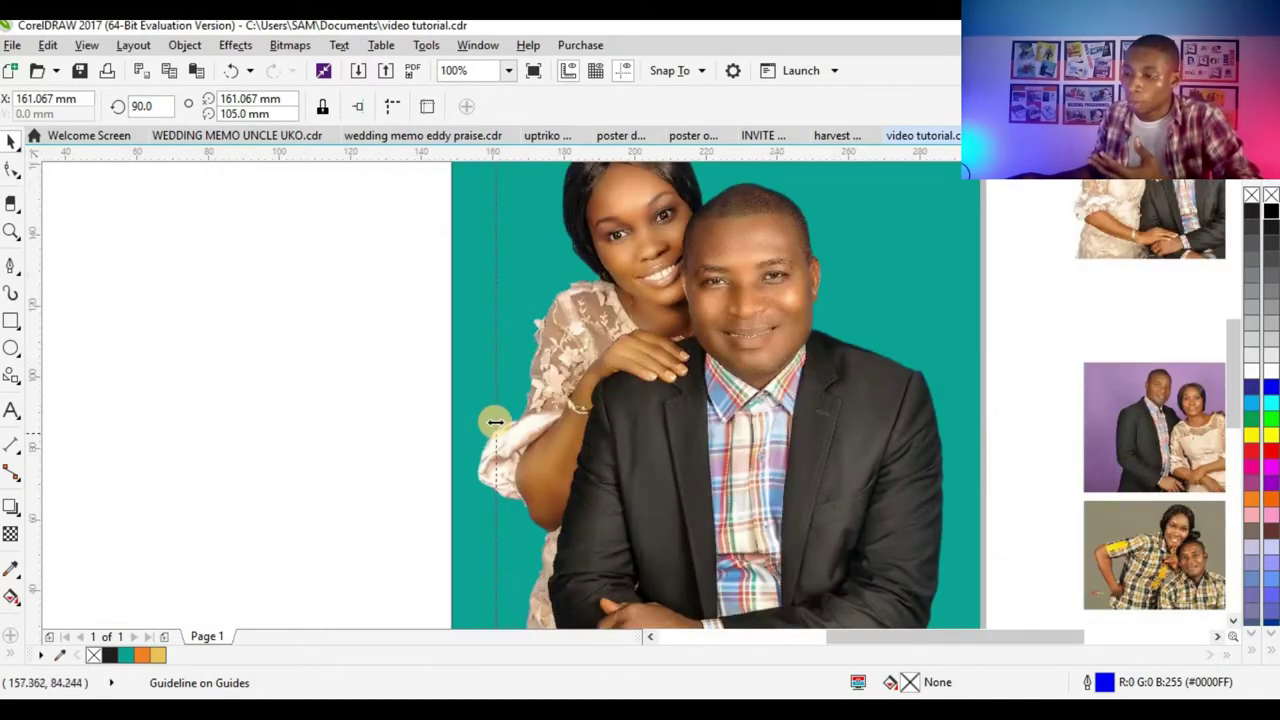
pyautogui.moveTo(488, 424); pyautogui.dragTo(498, 414)
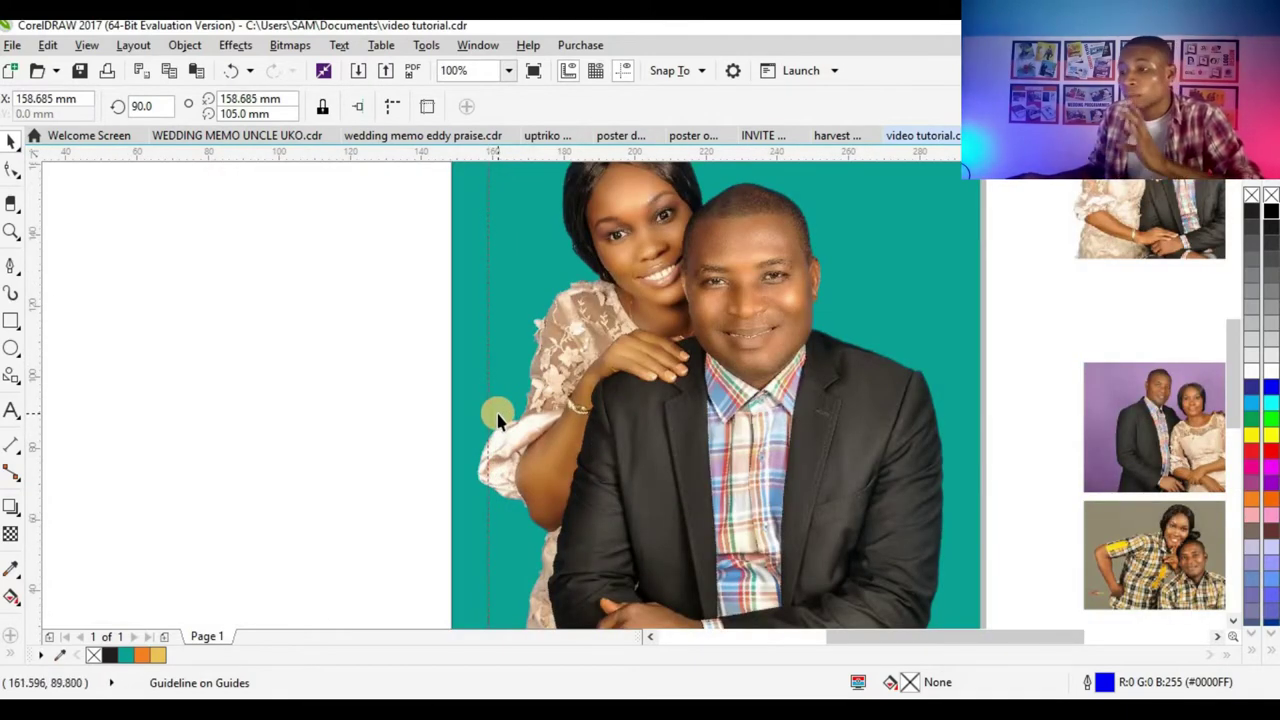
pyautogui.scroll(2, 508, 455)
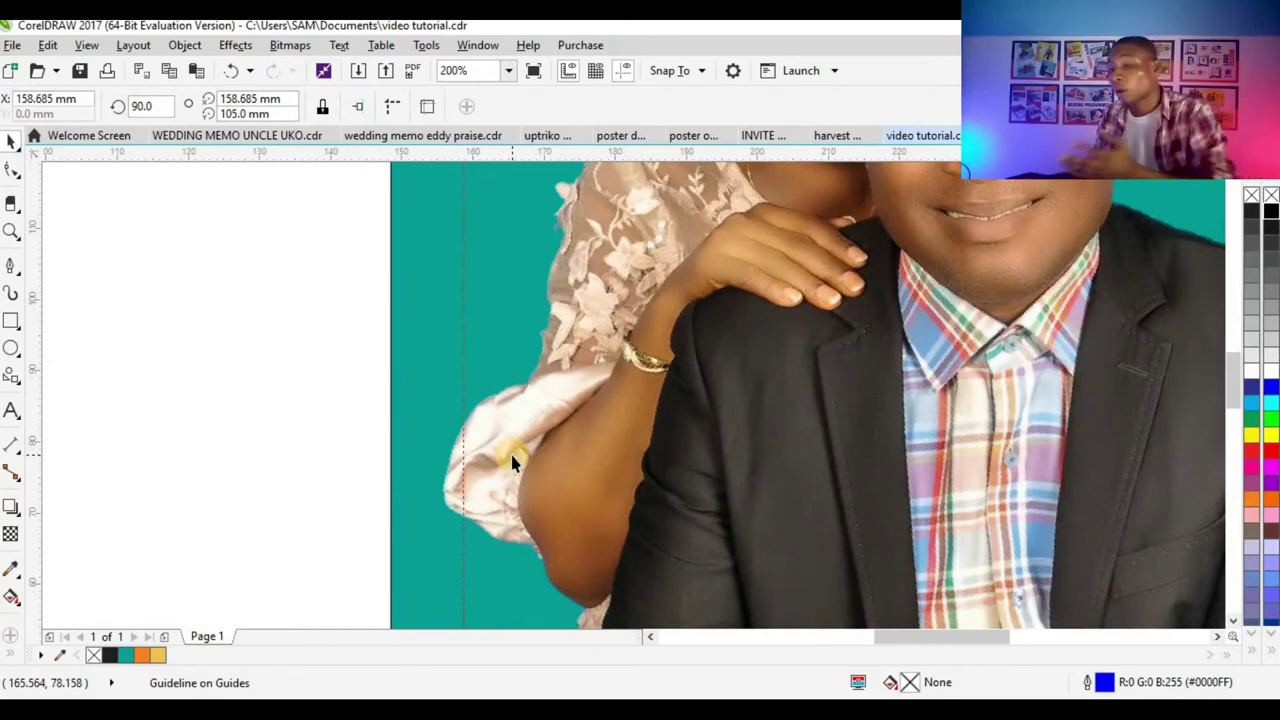
pyautogui.scroll(-4, 513, 458)
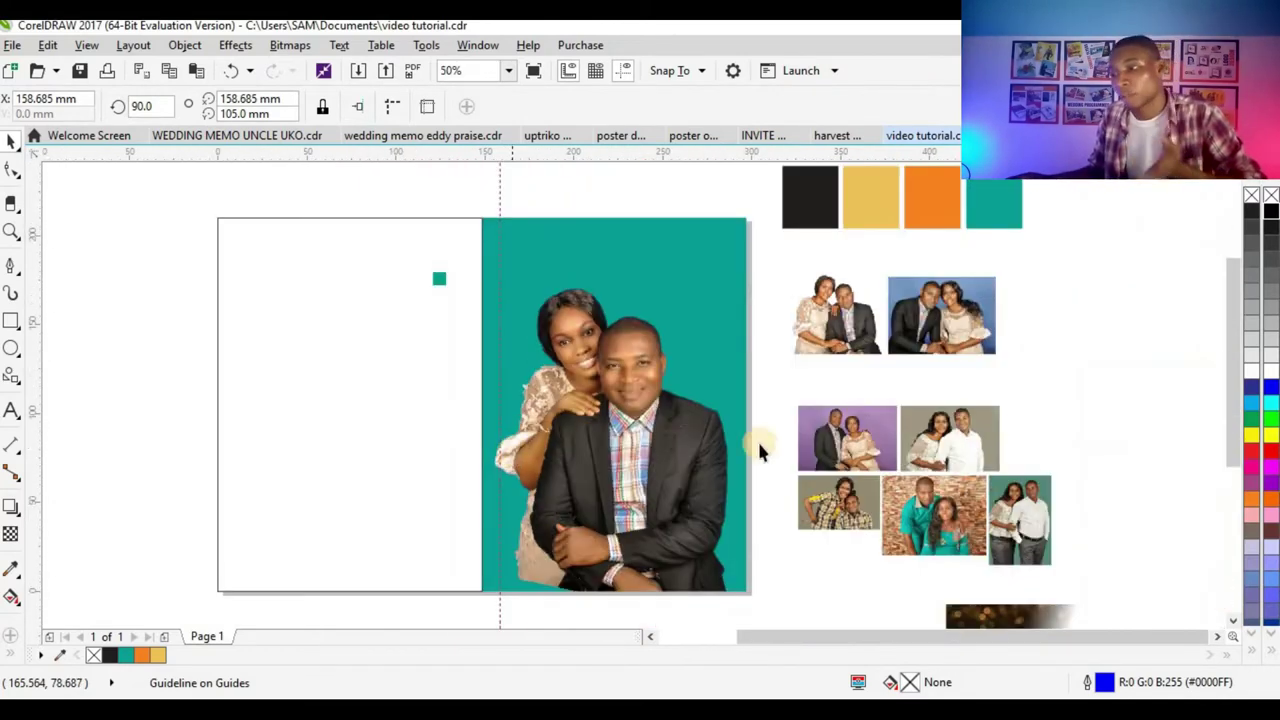
pyautogui.scroll(4, 740, 484)
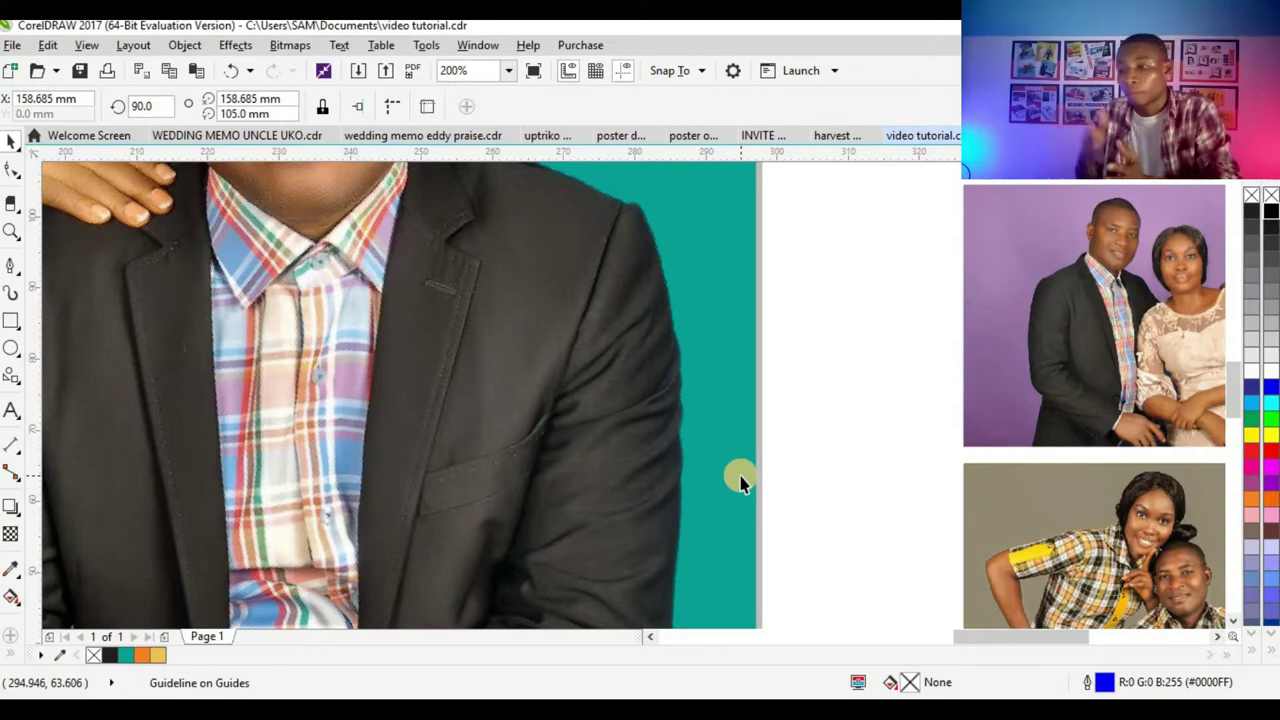
pyautogui.scroll(-2, 770, 465)
pyautogui.scroll(2, 760, 463)
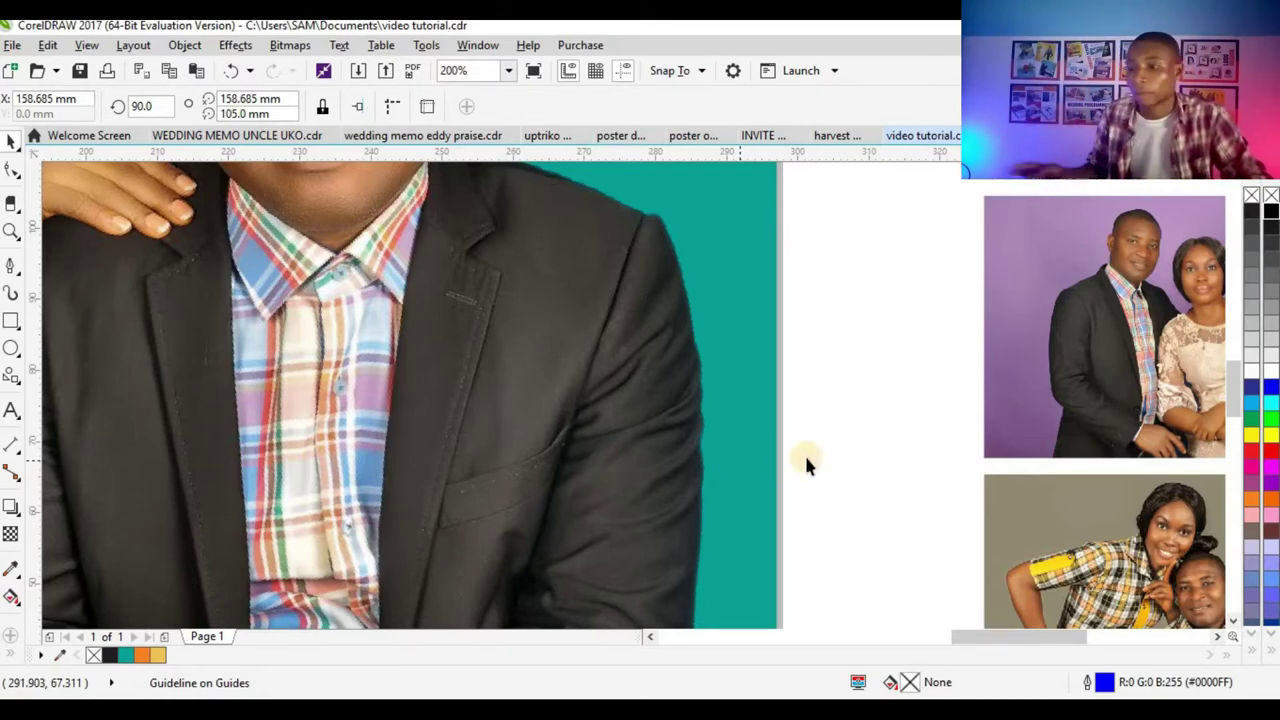
pyautogui.scroll(-4, 750, 440)
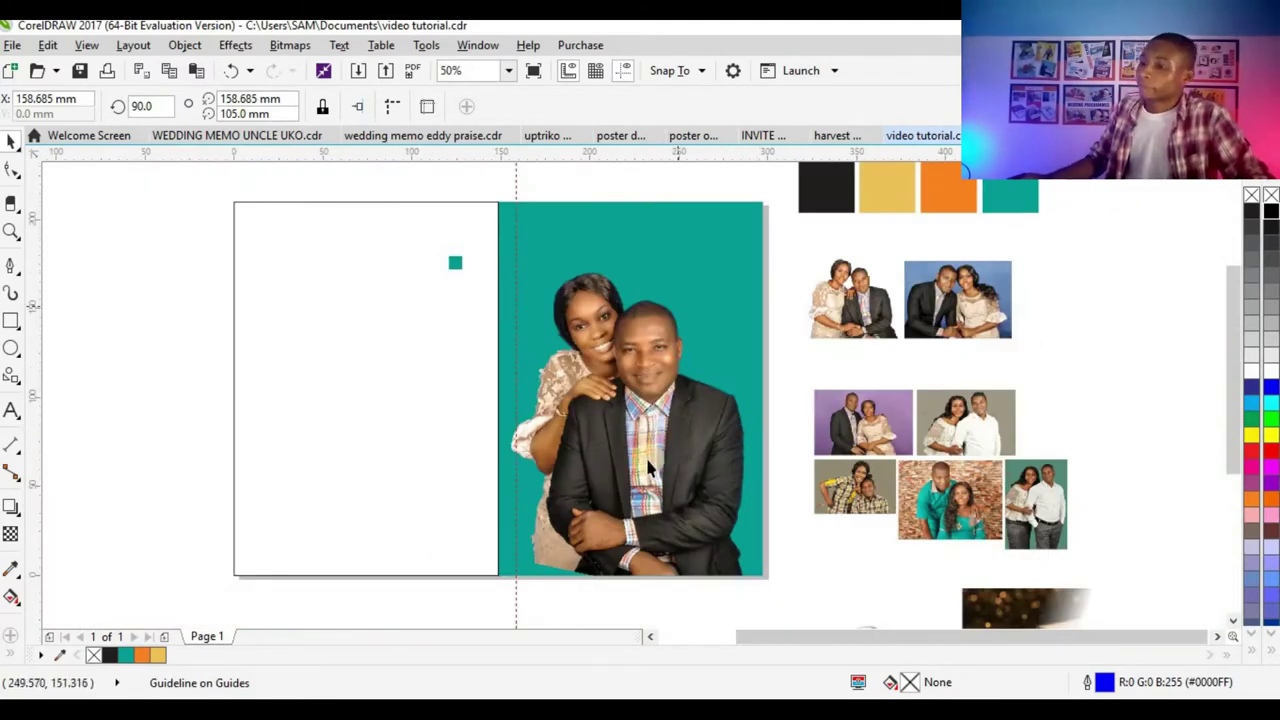
# - Select the couple bitmap inside the teal PowerClip and choose the Transparency tool
pyautogui.click(662, 496)
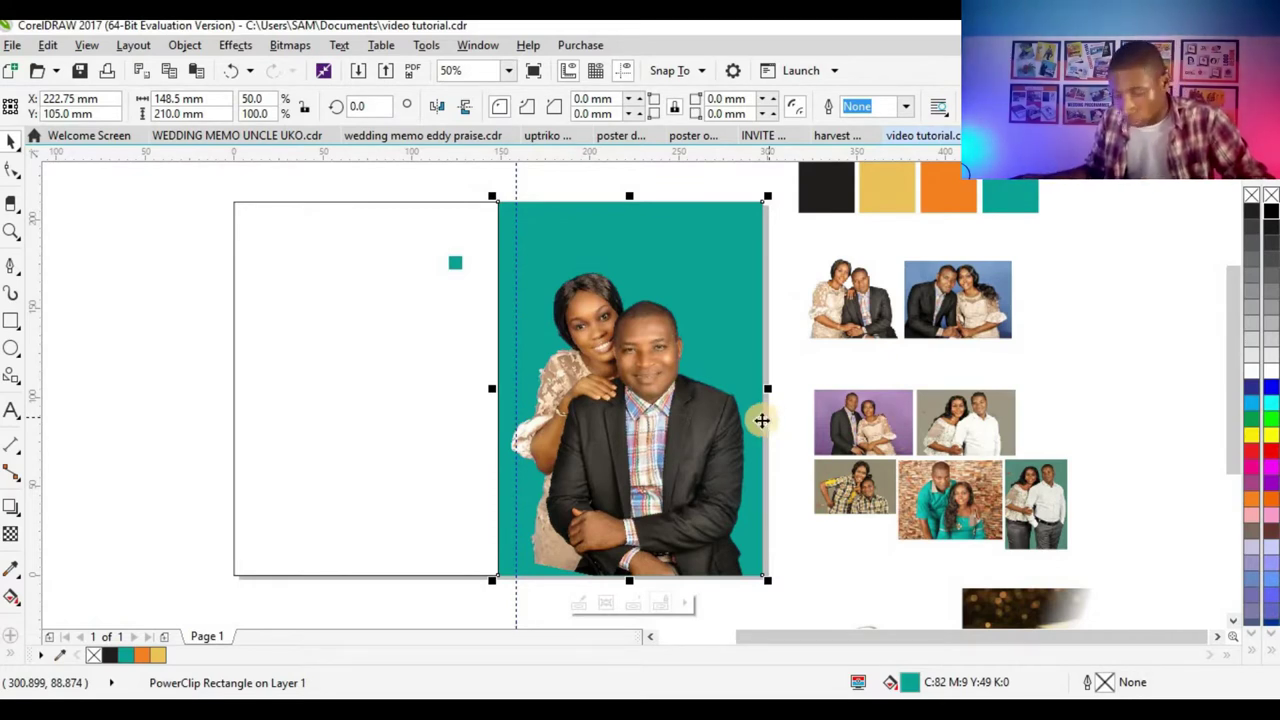
pyautogui.keyDown('ctrl'); pyautogui.click(665, 433); pyautogui.keyUp('ctrl')
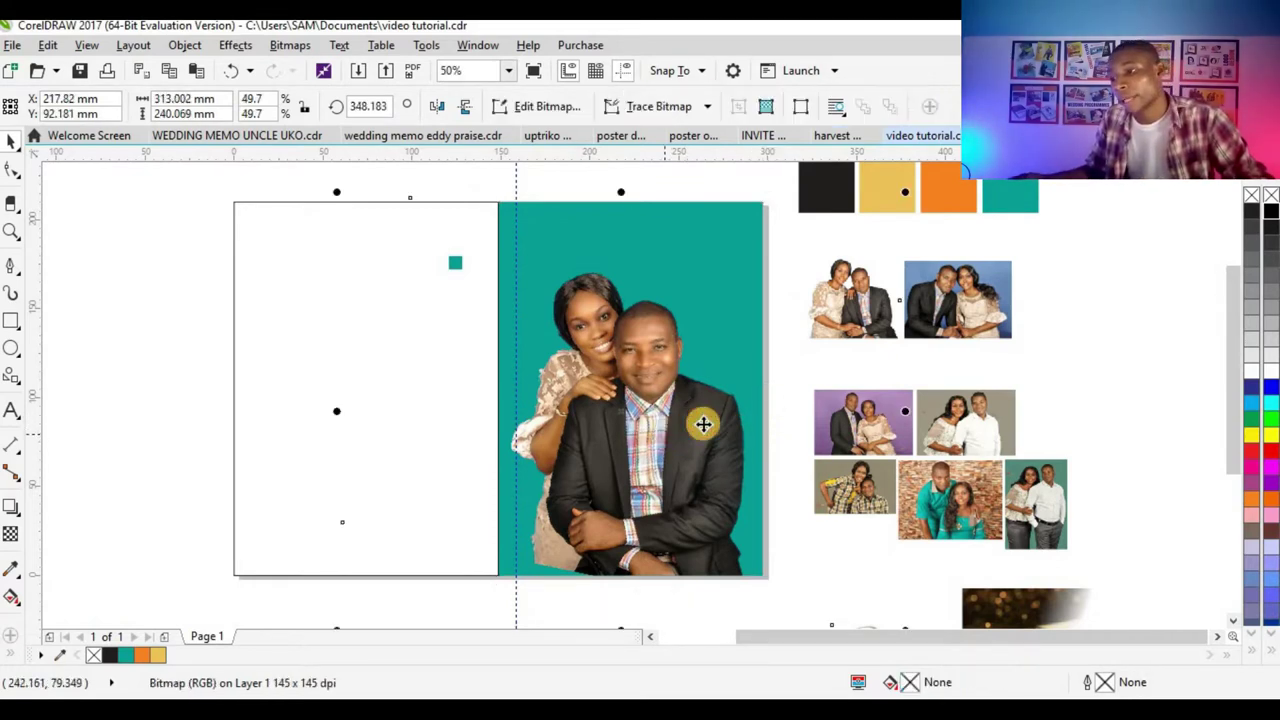
pyautogui.click(10, 534)
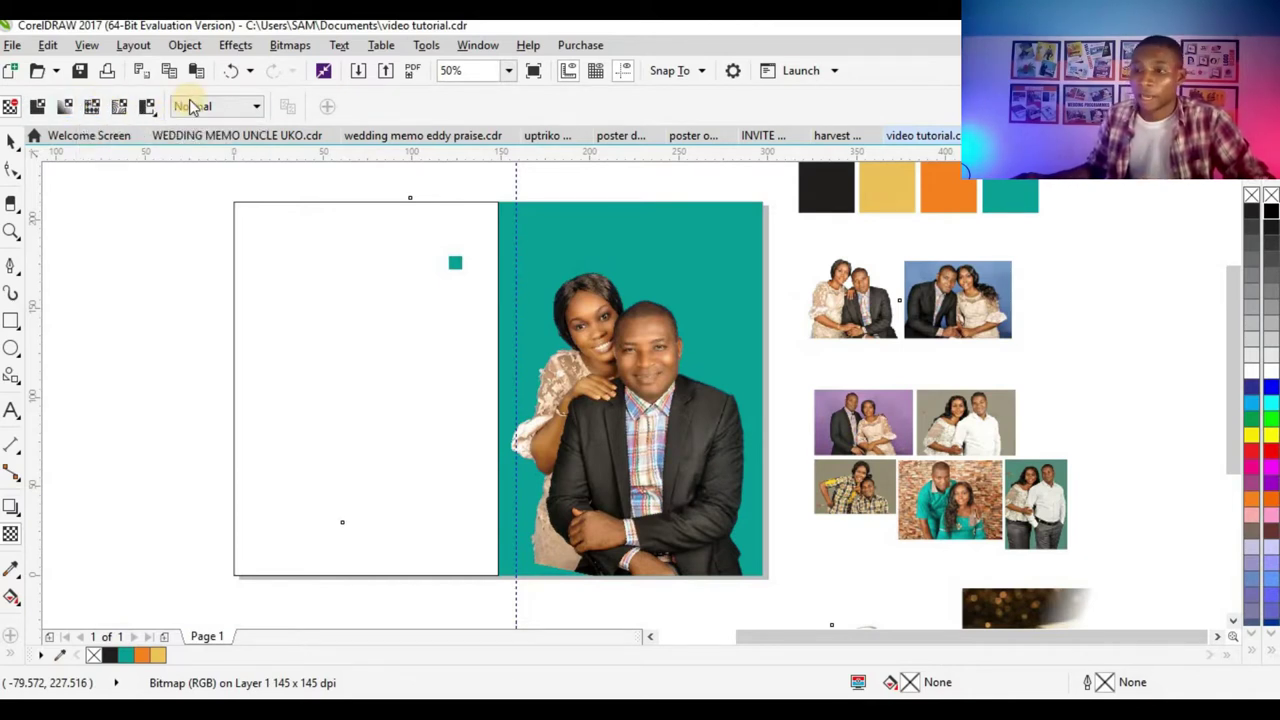
# - Apply a fountain transparency to the couple photo, starting the fade at its lower area
pyautogui.click(70, 110)
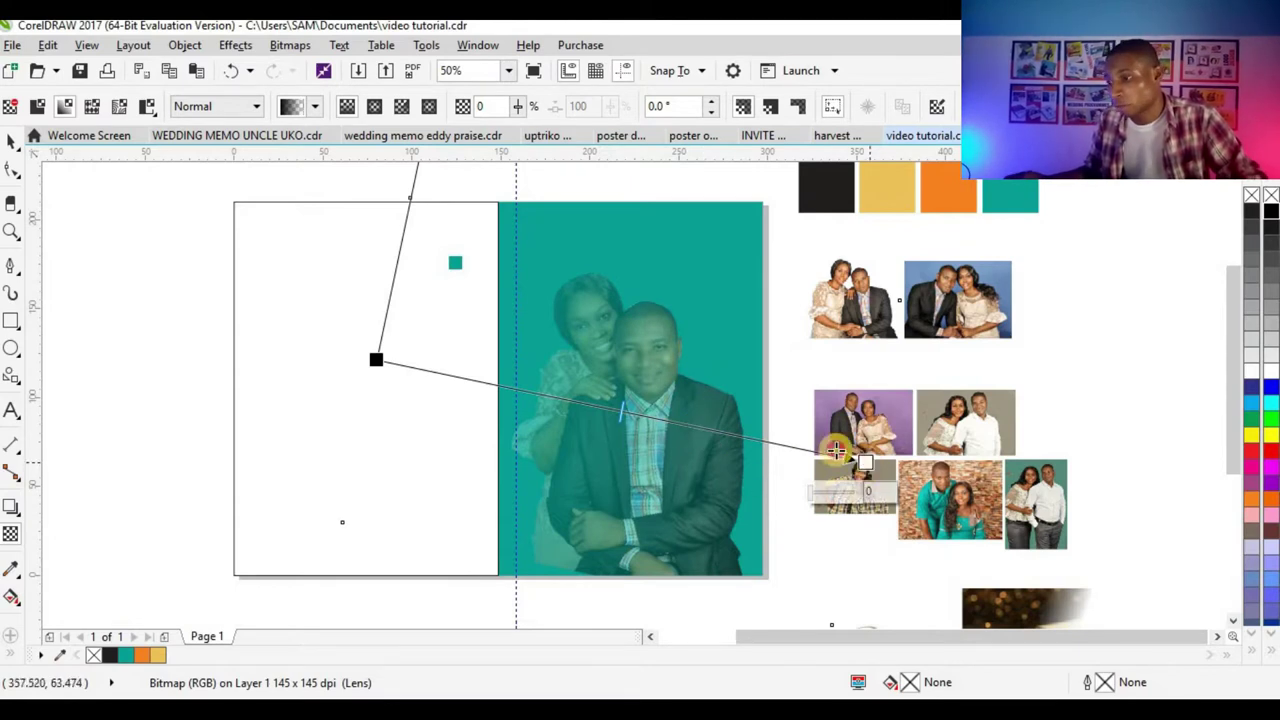
pyautogui.moveTo(813, 472); pyautogui.dragTo(663, 406)
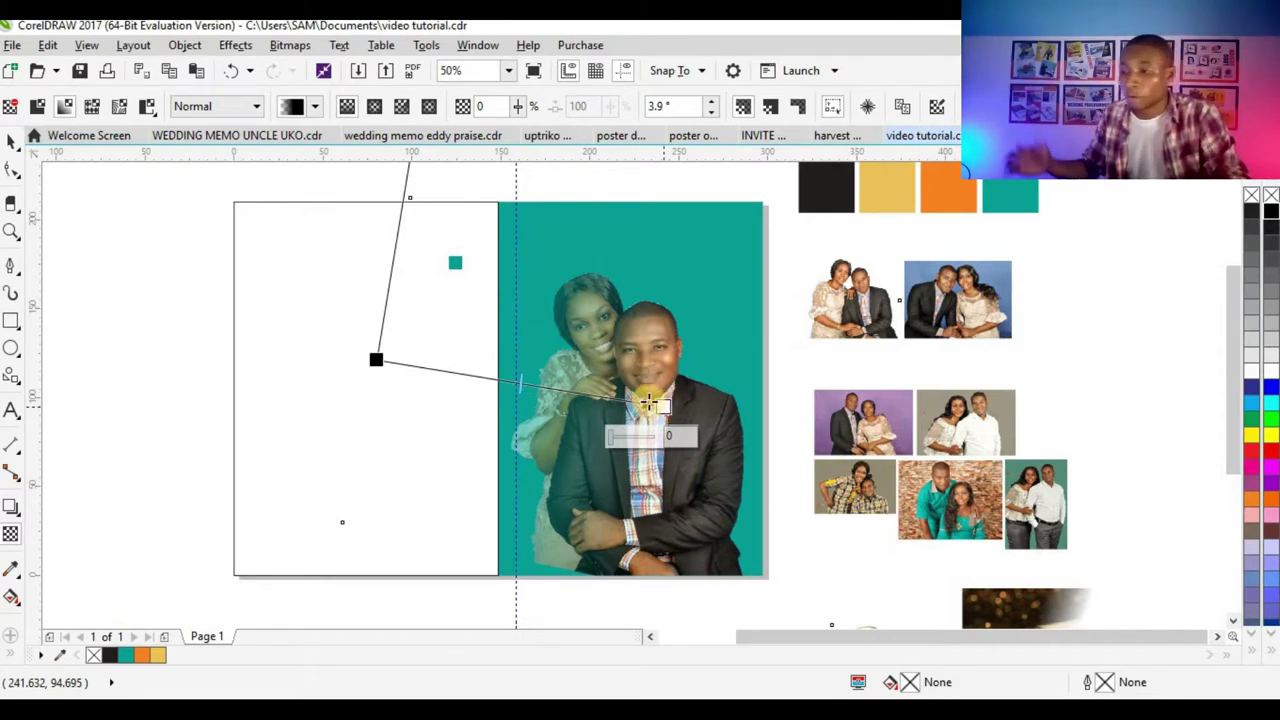
pyautogui.moveTo(374, 361); pyautogui.dragTo(662, 527)
pyautogui.moveTo(662, 408)
pyautogui.mouseDown()
pyautogui.moveTo(651, 395)
pyautogui.moveTo(654, 432)
pyautogui.mouseUp()
pyautogui.moveTo(666, 531)
pyautogui.mouseDown()
pyautogui.moveTo(660, 546)
pyautogui.moveTo(660, 520)
pyautogui.moveTo(654, 533)
pyautogui.mouseUp()
pyautogui.moveTo(655, 470); pyautogui.dragTo(654, 550)
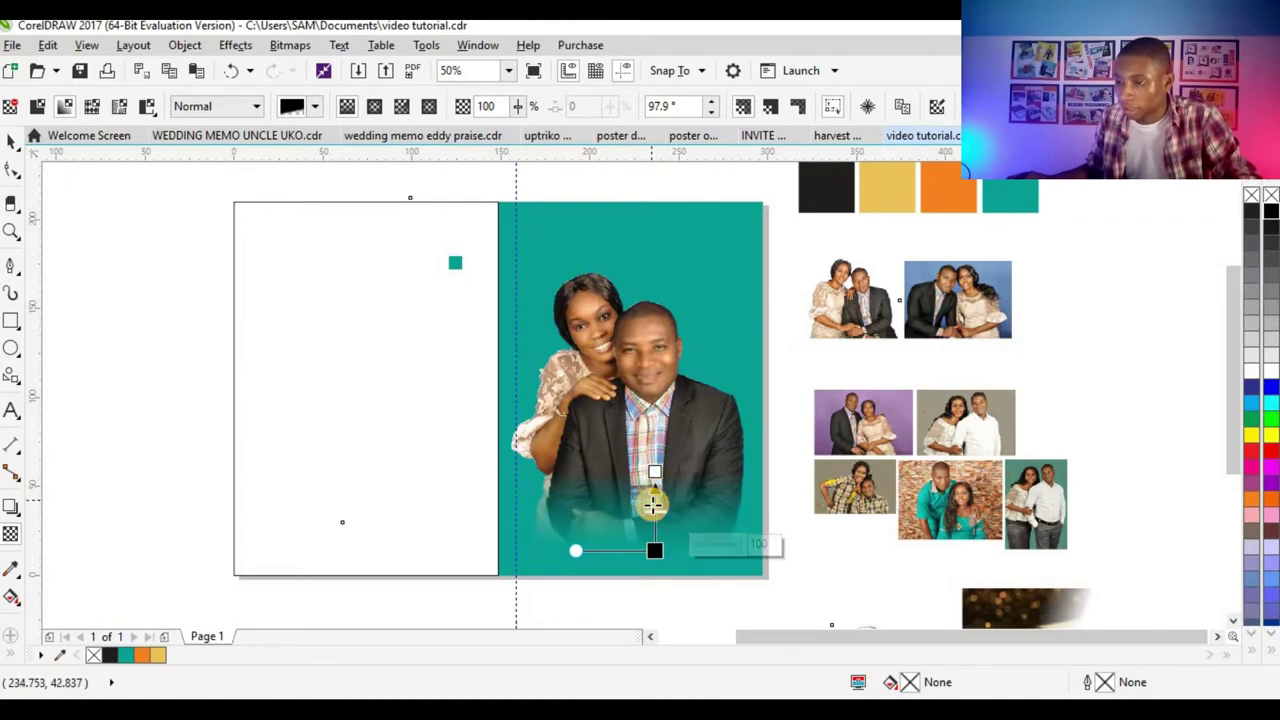
# - Fine-tune the fade's start and end points so the photo's bottom blends into teal
pyautogui.scroll(2, 656, 550)
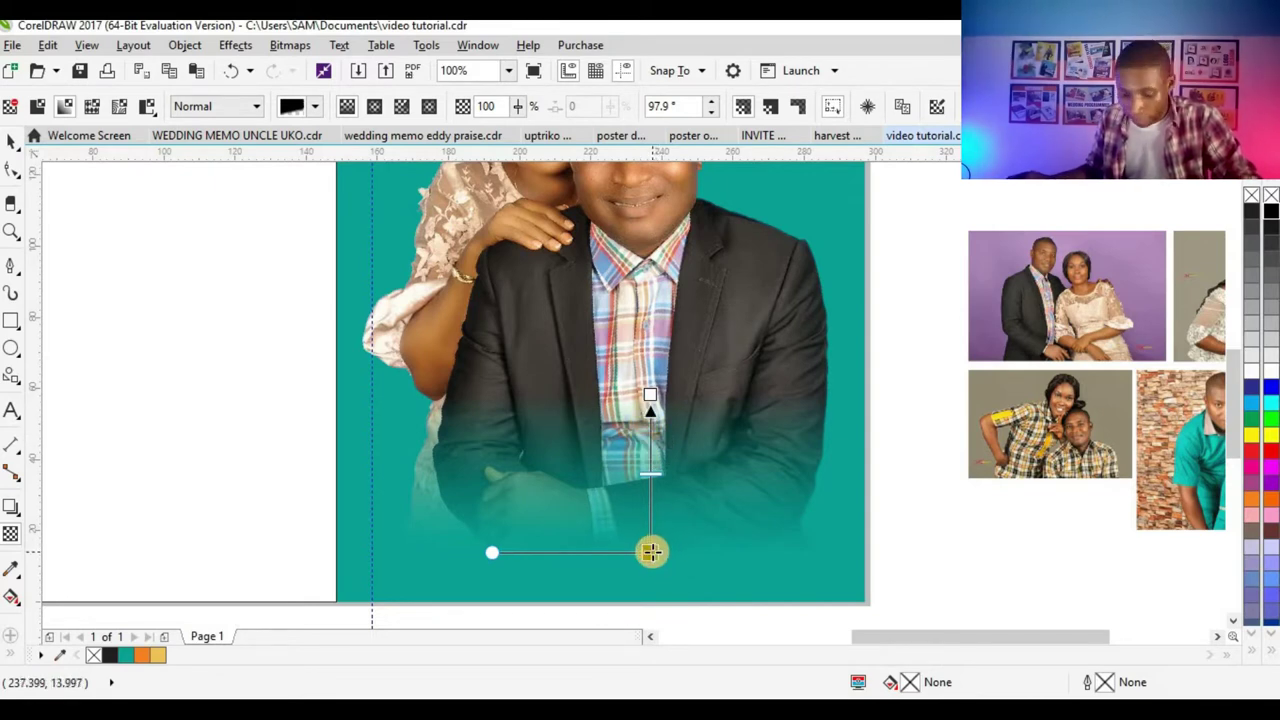
pyautogui.moveTo(660, 563); pyautogui.dragTo(660, 539)
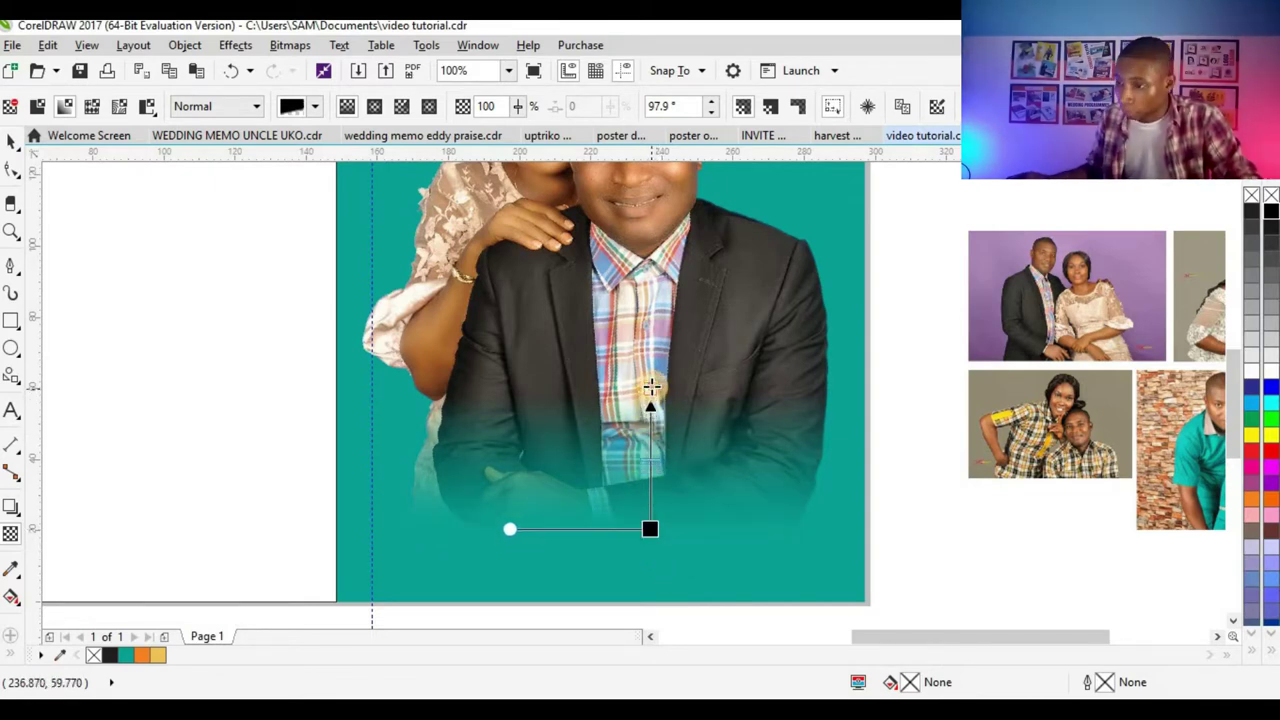
pyautogui.moveTo(657, 535); pyautogui.dragTo(657, 550)
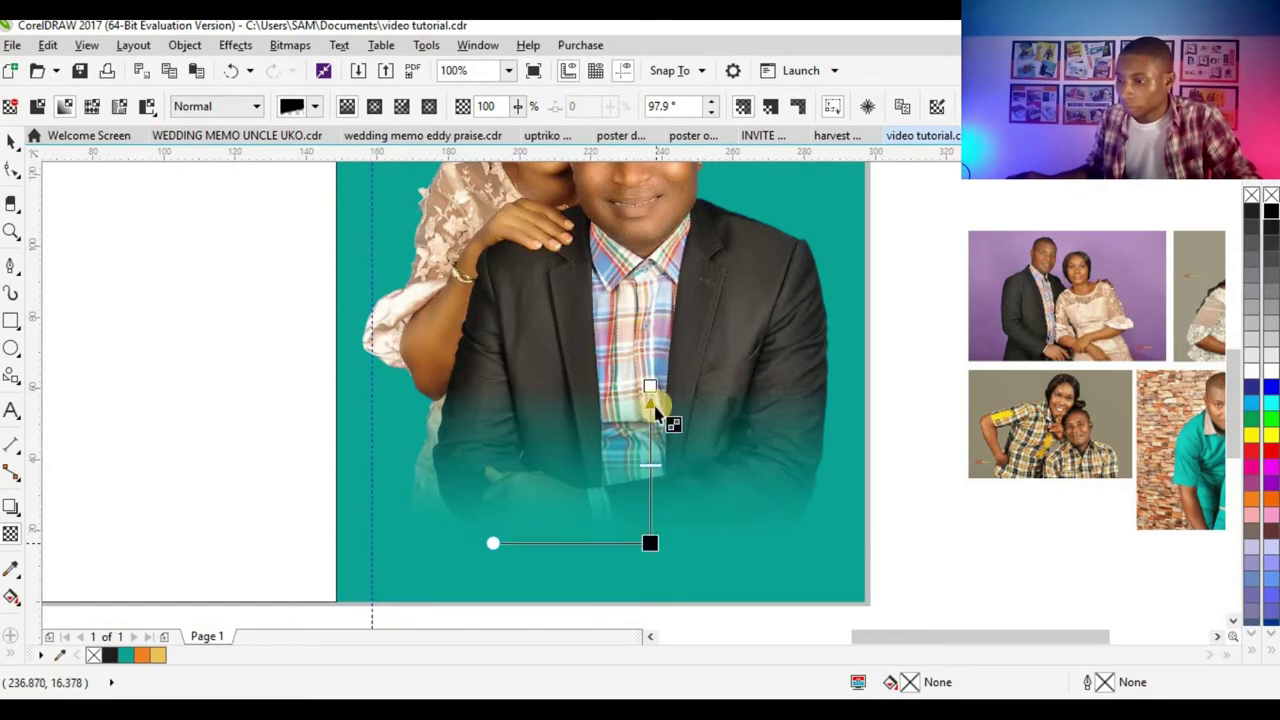
pyautogui.scroll(-2, 651, 410)
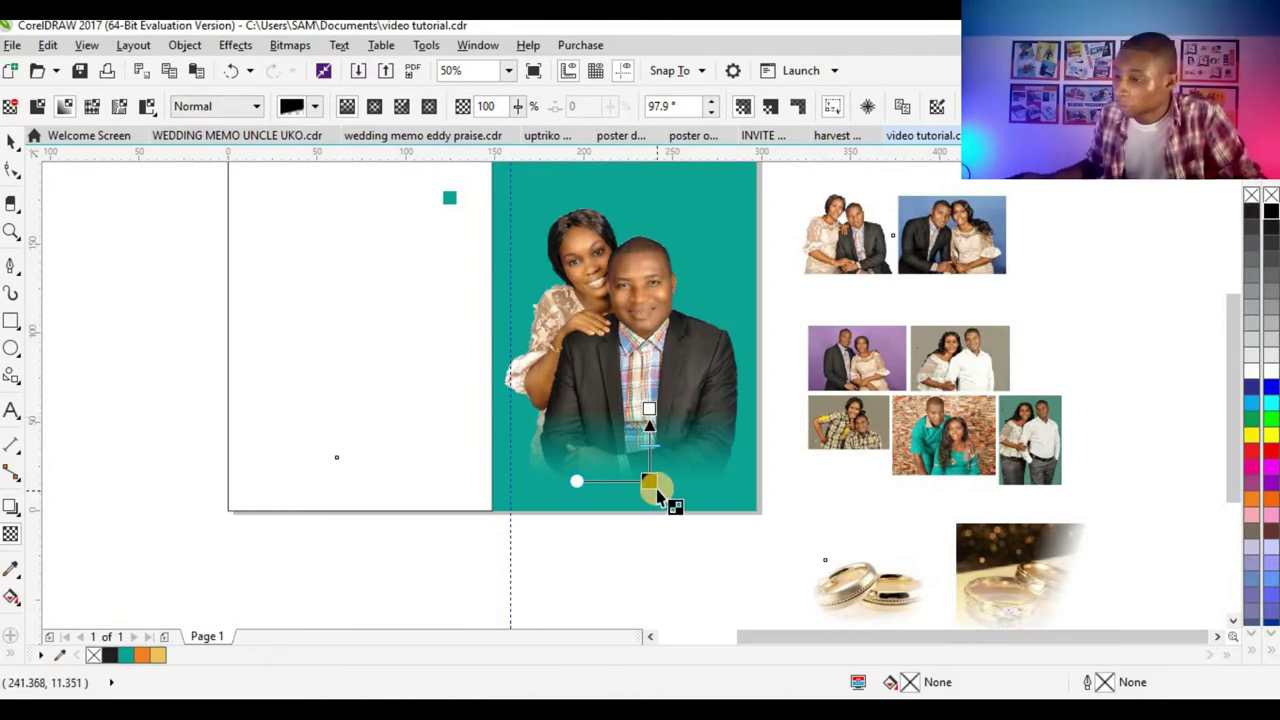
pyautogui.scroll(2, 632, 482)
pyautogui.moveTo(639, 472); pyautogui.dragTo(641, 459)
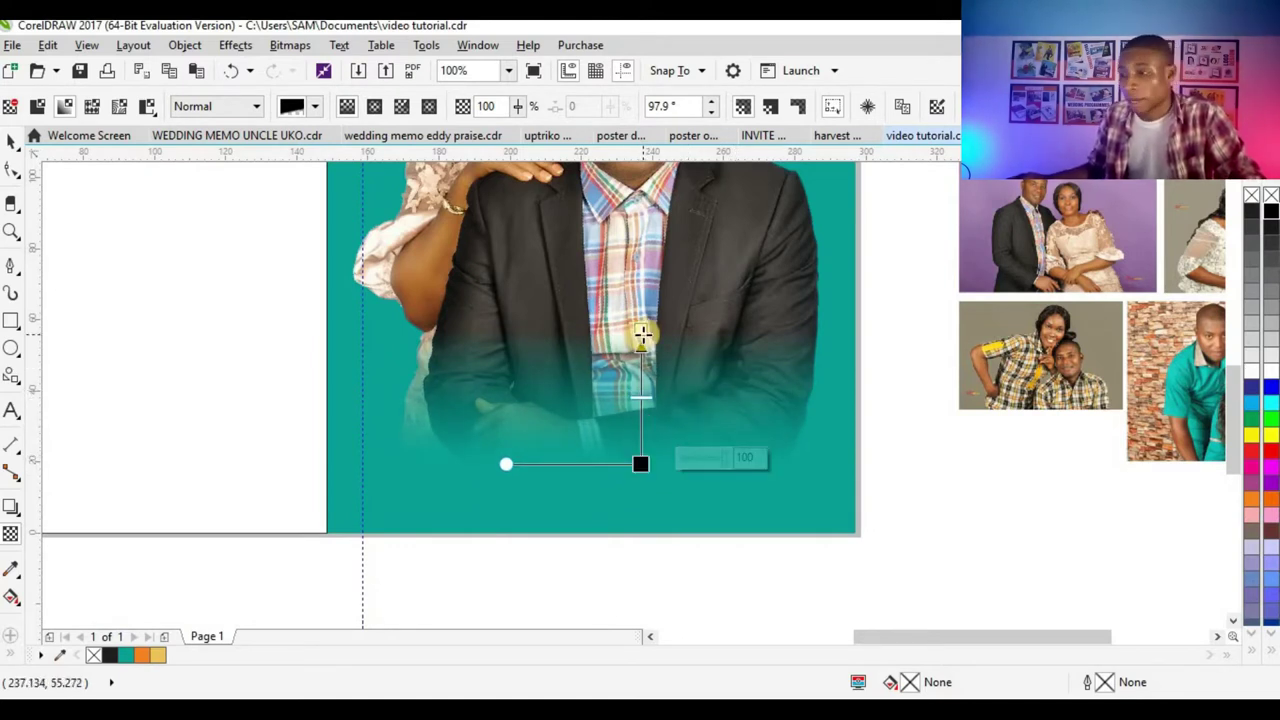
pyautogui.moveTo(641, 336); pyautogui.dragTo(642, 350)
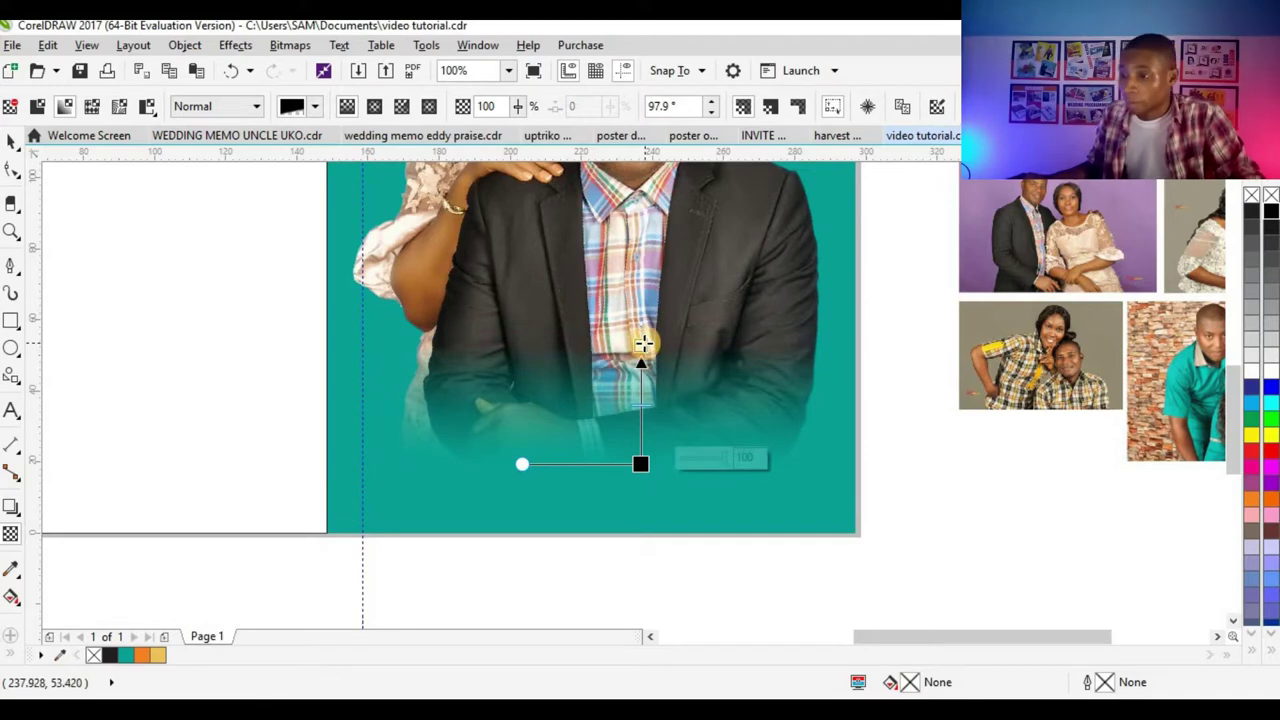
pyautogui.scroll(-2, 644, 352)
pyautogui.click(12, 140)
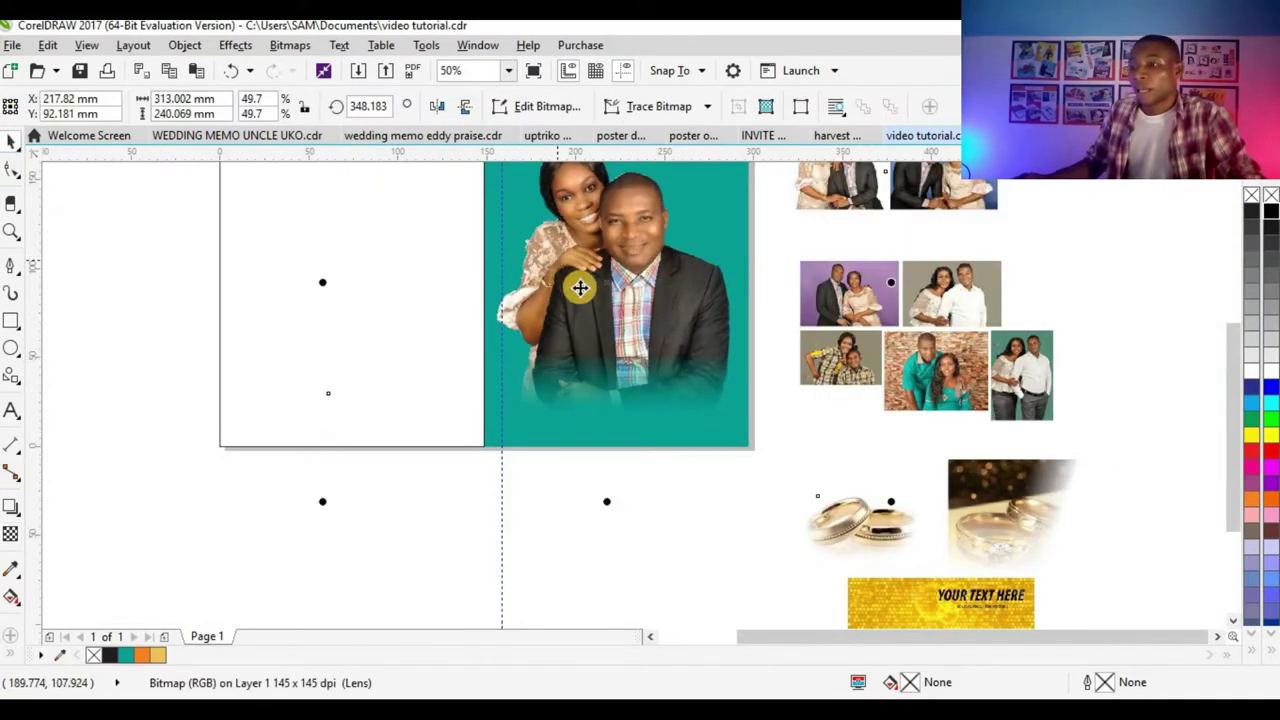
pyautogui.scroll(-2, 603, 260)
pyautogui.scroll(1, 603, 260)
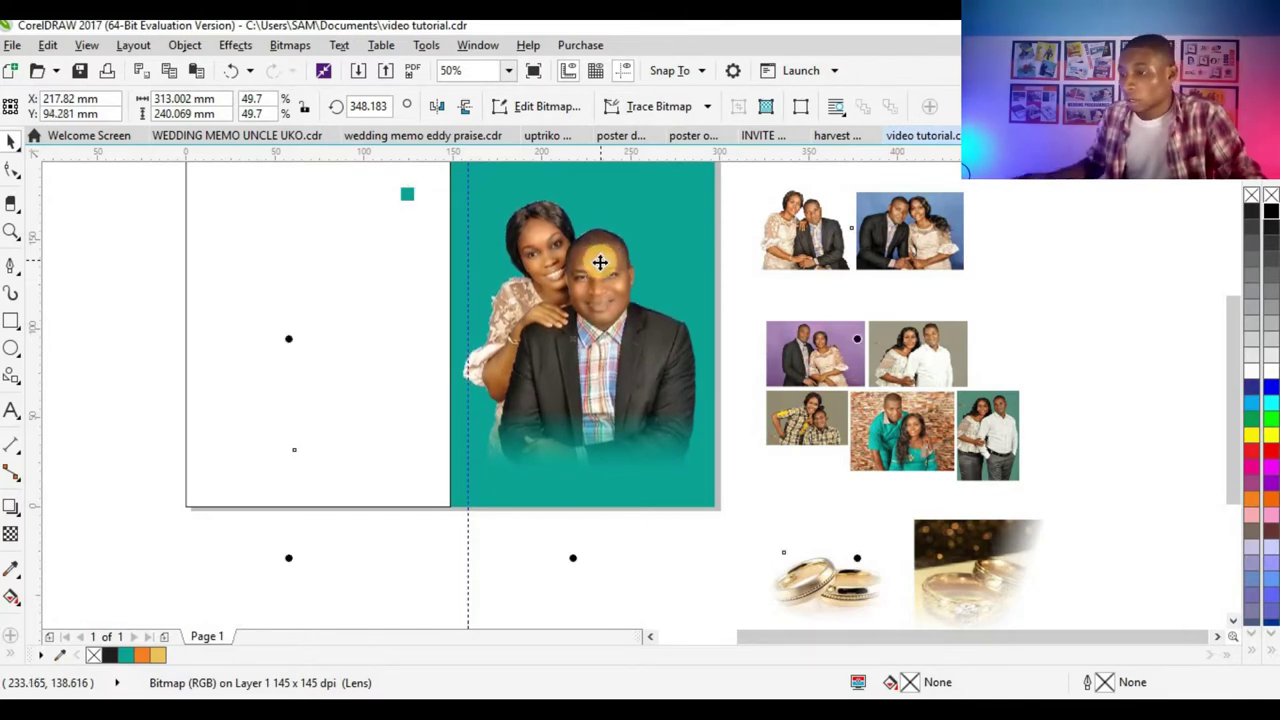
pyautogui.scroll(-1, 603, 285)
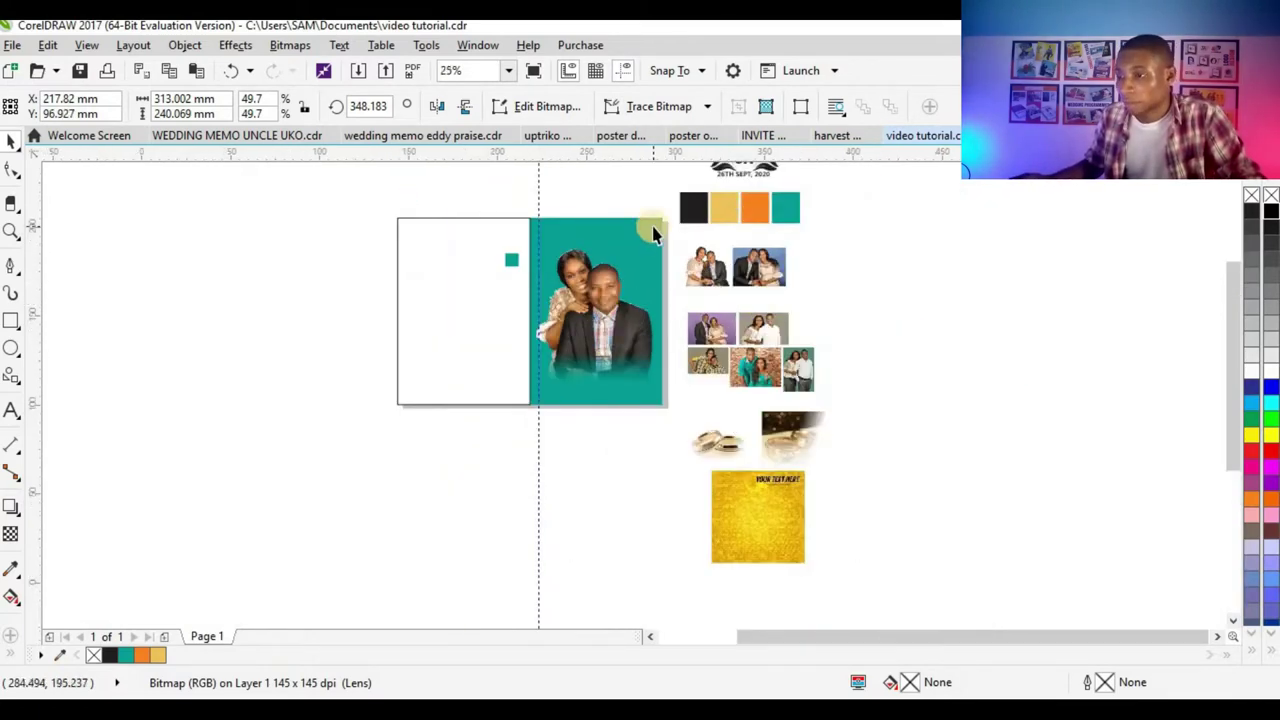
pyautogui.scroll(1, 653, 233)
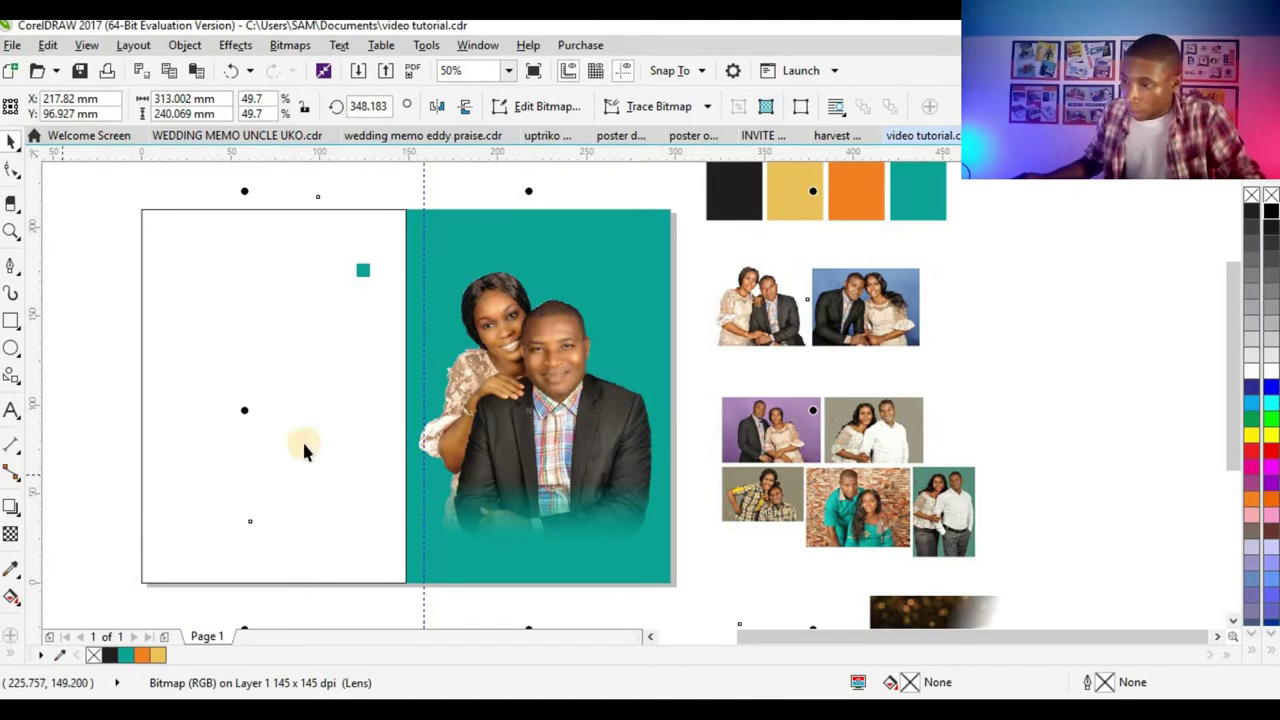
# - Add a drop shadow behind the couple cutout with the Drop Shadow tool
pyautogui.click(12, 508)
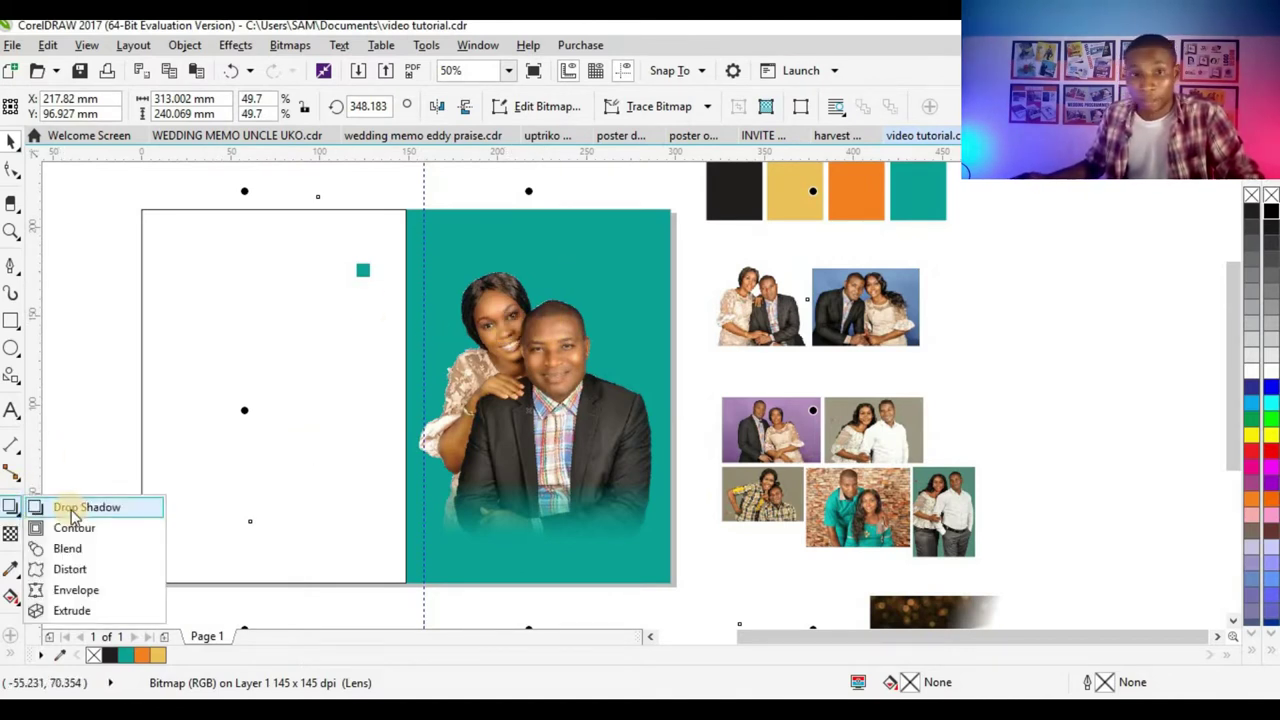
pyautogui.click(74, 510)
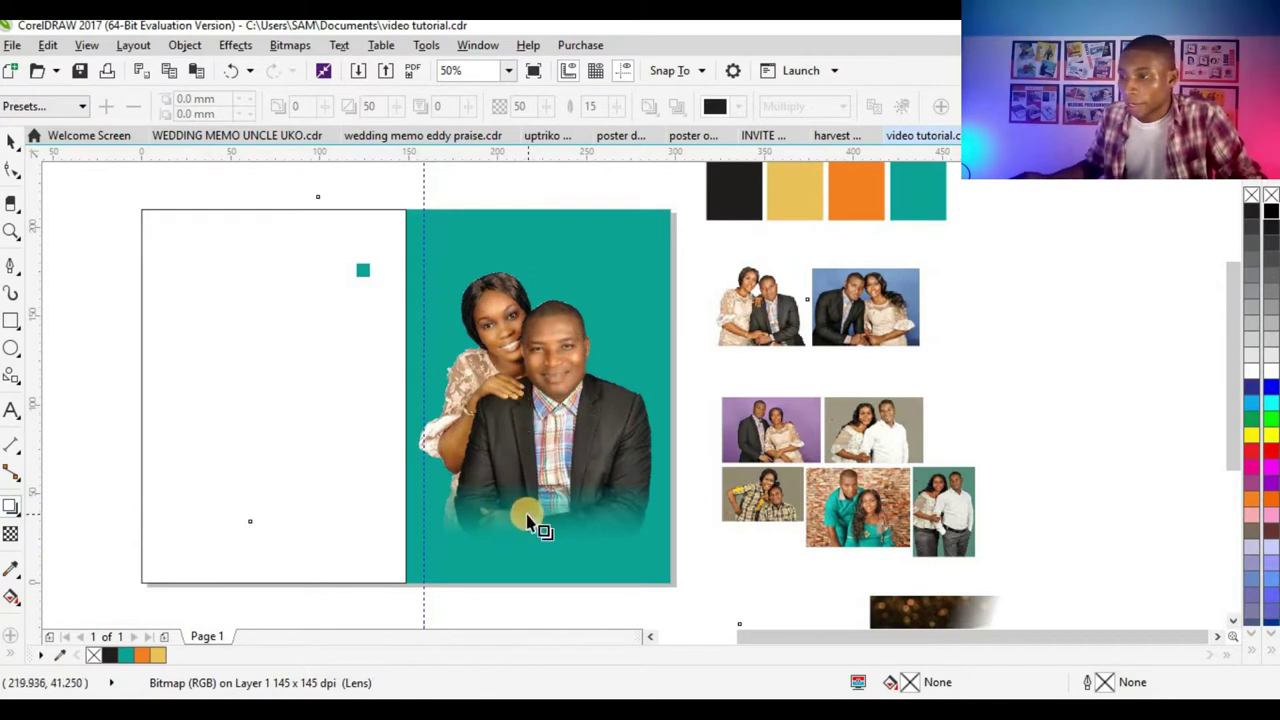
pyautogui.moveTo(528, 522); pyautogui.dragTo(560, 478)
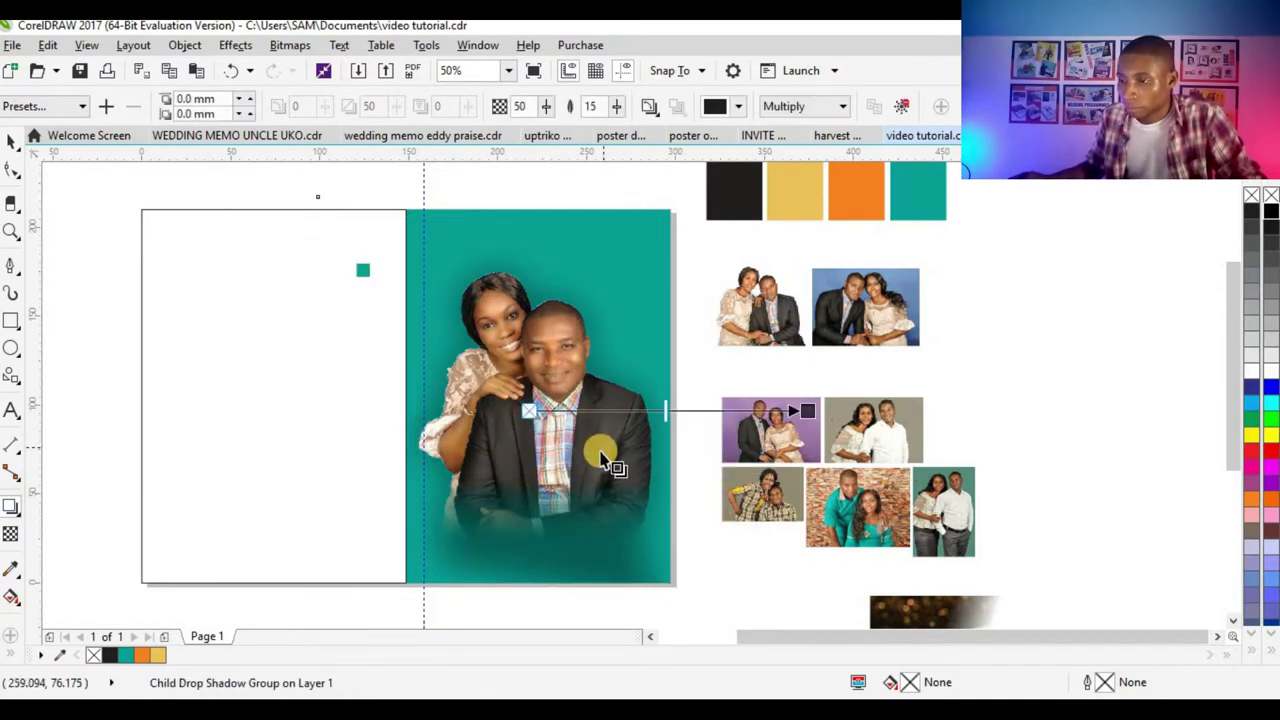
pyautogui.scroll(2, 557, 380)
pyautogui.scroll(-2, 565, 402)
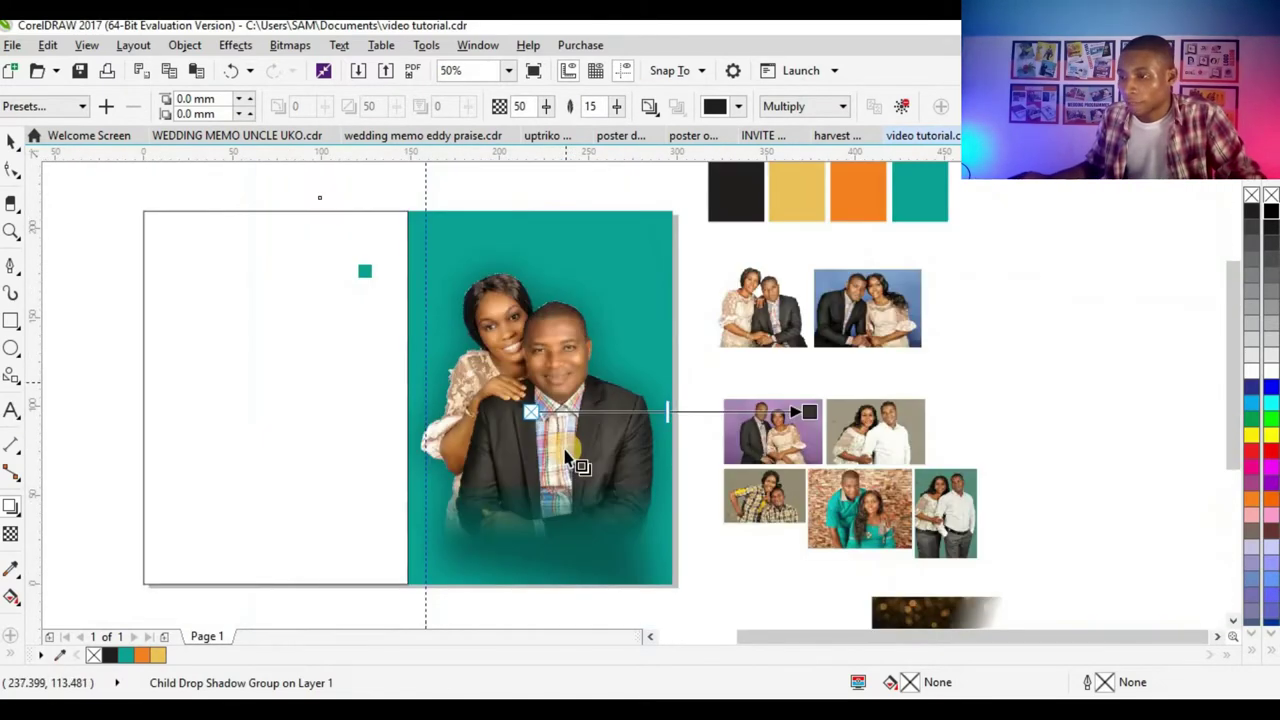
pyautogui.scroll(2, 543, 552)
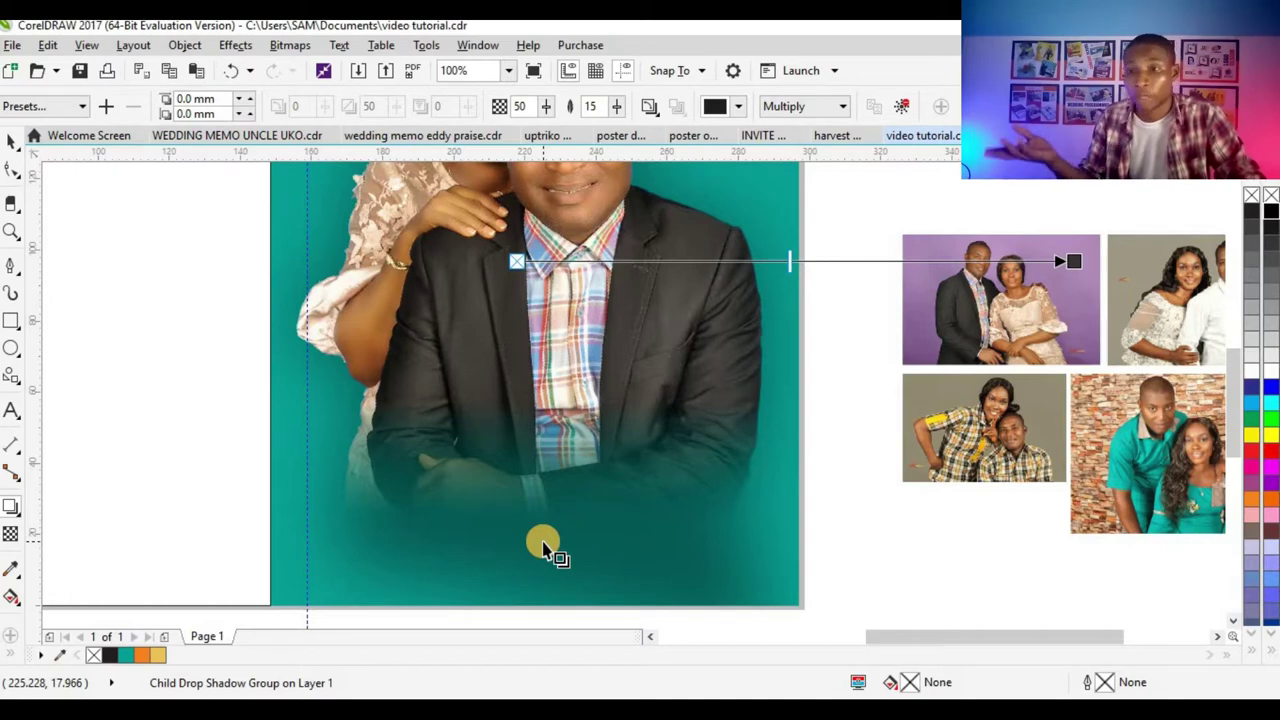
# - Try the shadow at opacity 71 with feathering reduced to 9
pyautogui.moveTo(545, 107); pyautogui.dragTo(566, 106)
pyautogui.scroll(-4, 563, 268)
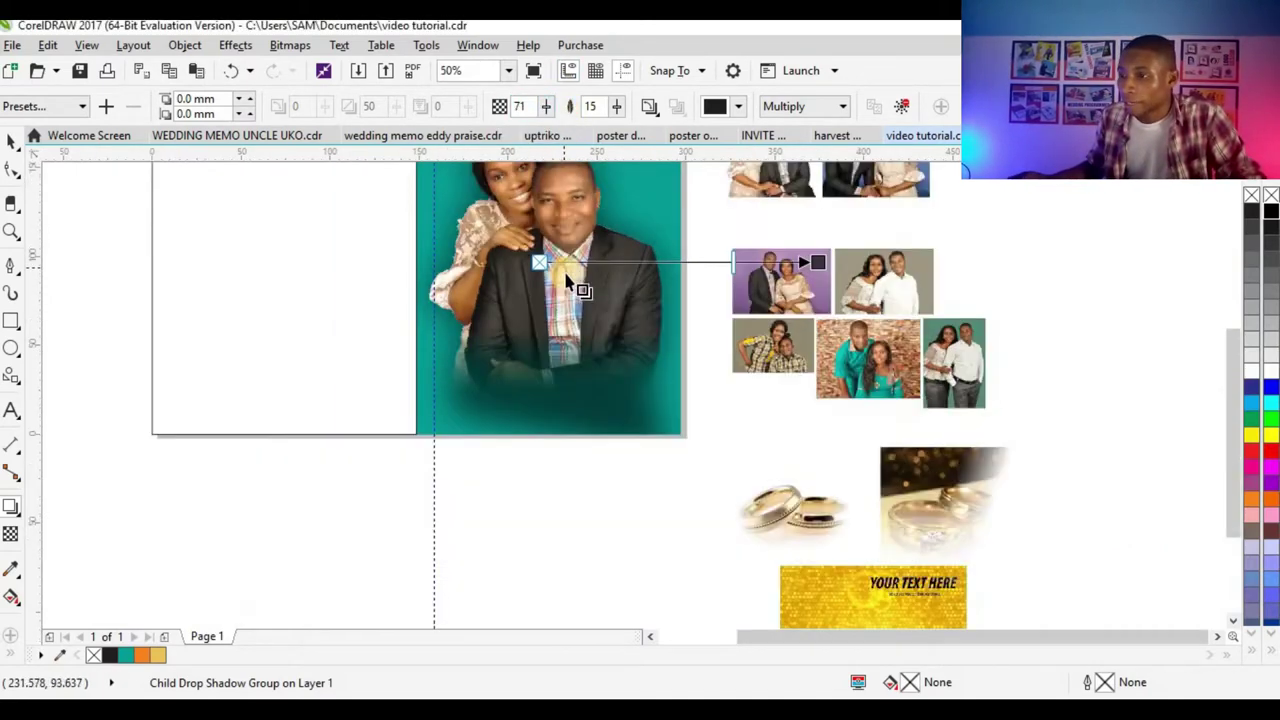
pyautogui.scroll(4, 573, 225)
pyautogui.scroll(-2, 573, 237)
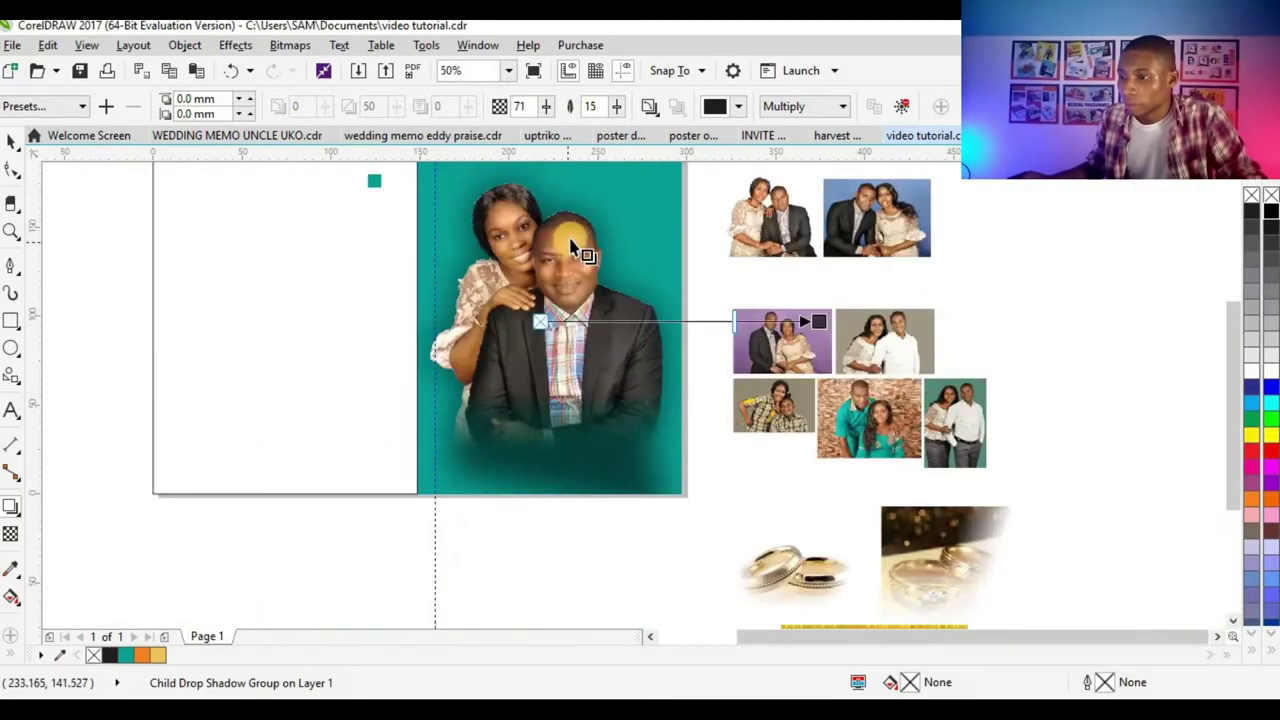
pyautogui.scroll(1, 574, 210)
pyautogui.click(615, 107)
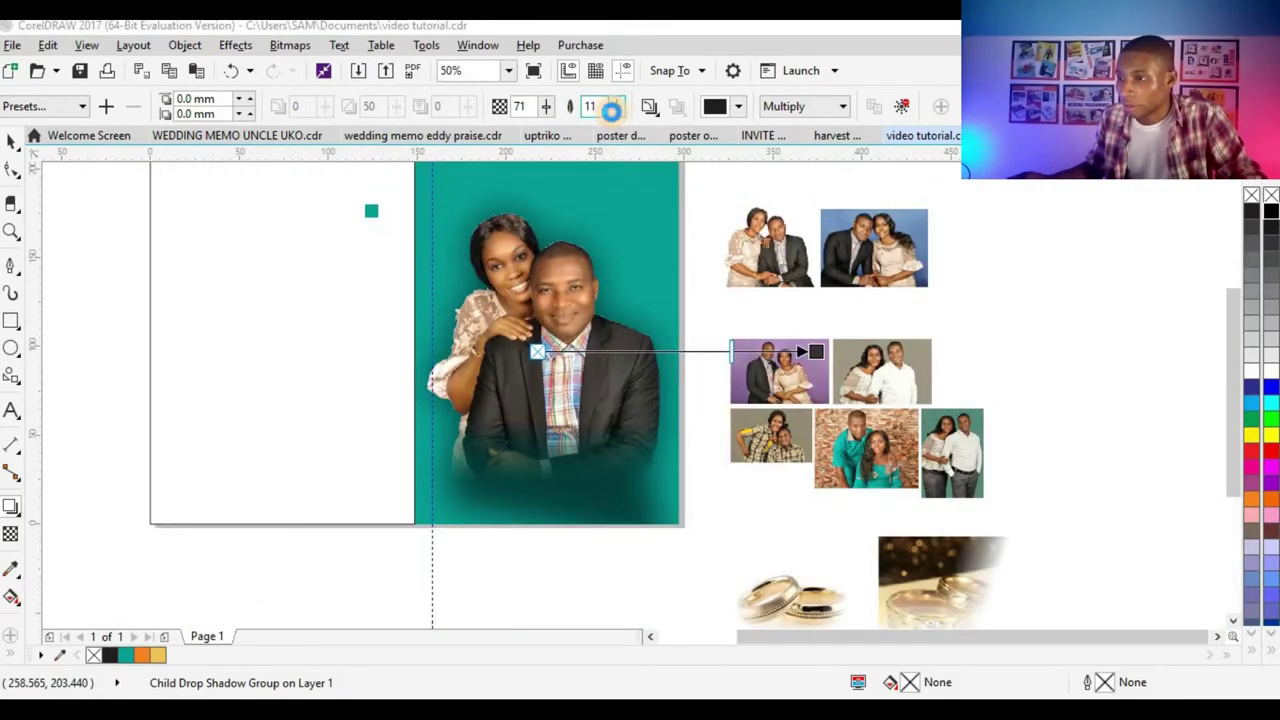
pyautogui.click(573, 209)
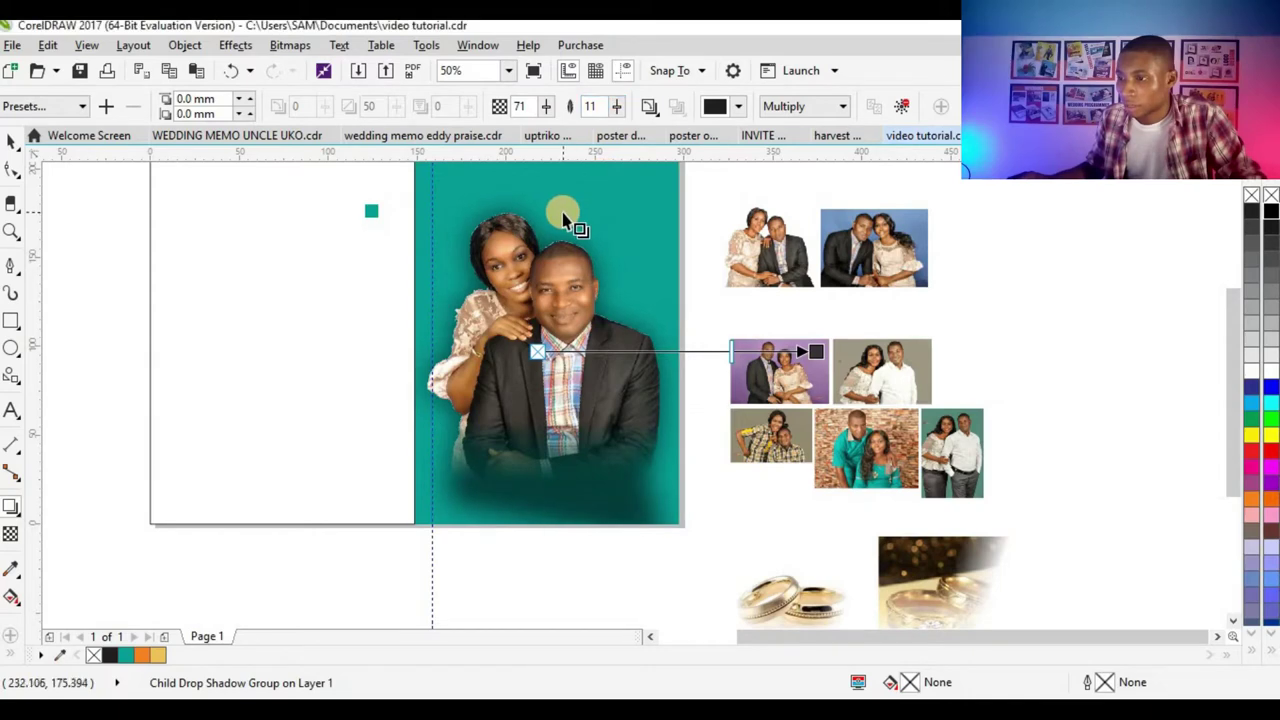
pyautogui.scroll(2, 590, 190)
pyautogui.moveTo(616, 106); pyautogui.dragTo(620, 112)
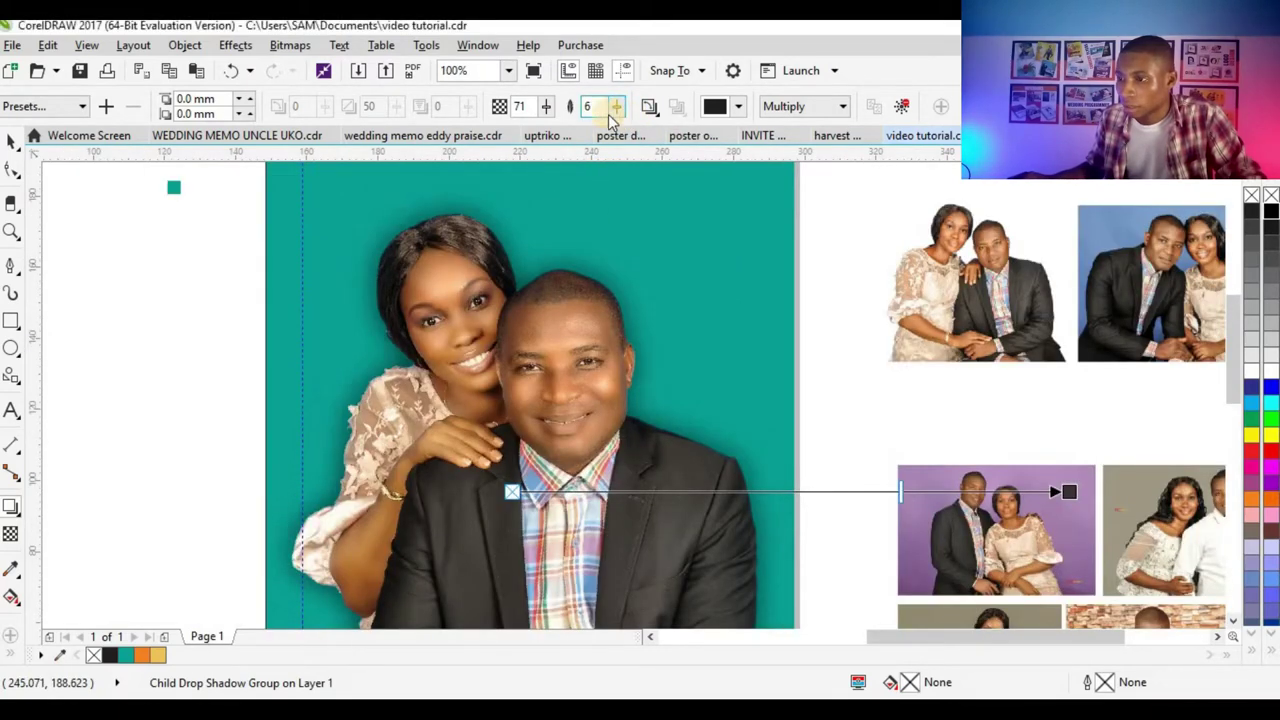
# - Set the drop shadow opacity to 79 and feathering to 3
pyautogui.moveTo(550, 107); pyautogui.dragTo(557, 112)
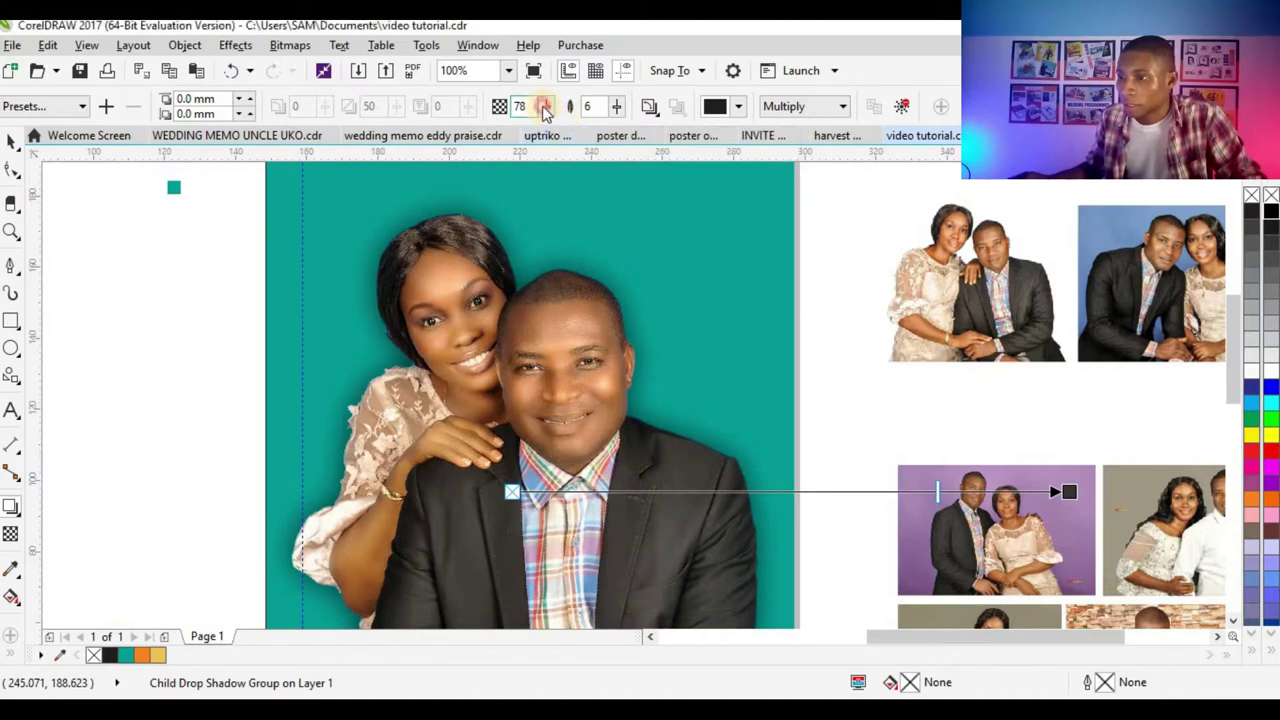
pyautogui.click(546, 107)
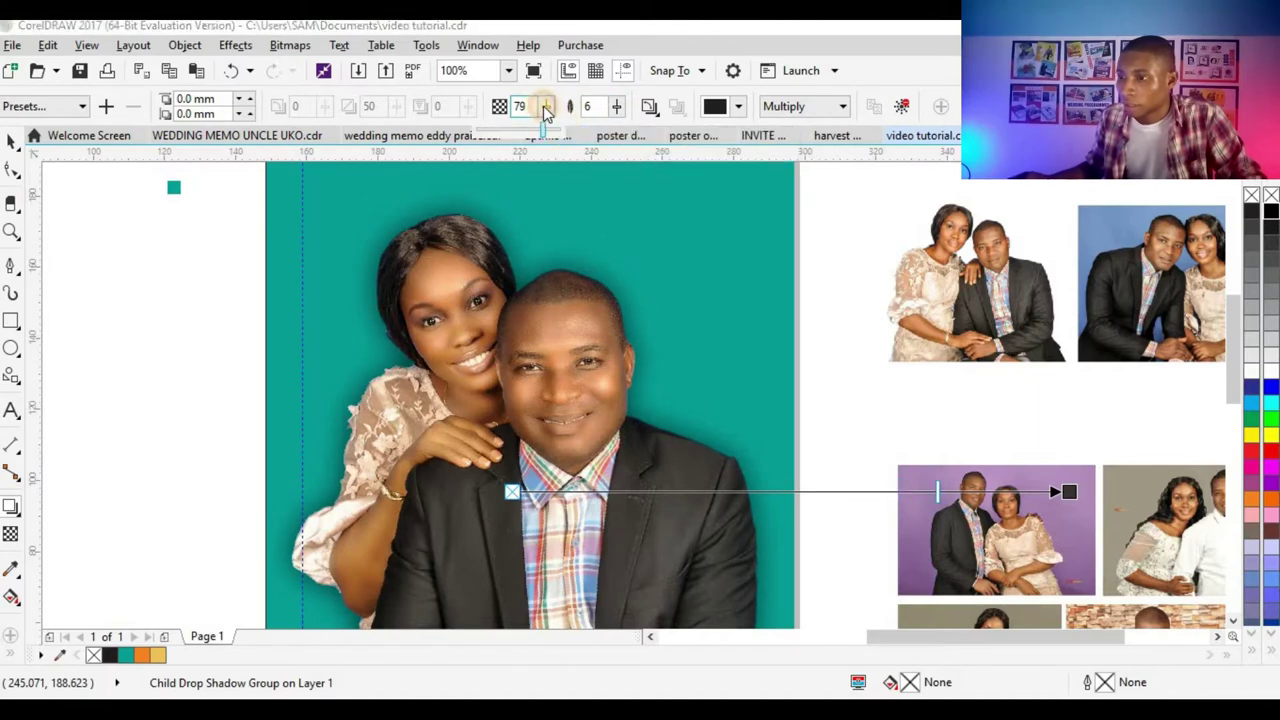
pyautogui.click(614, 108)
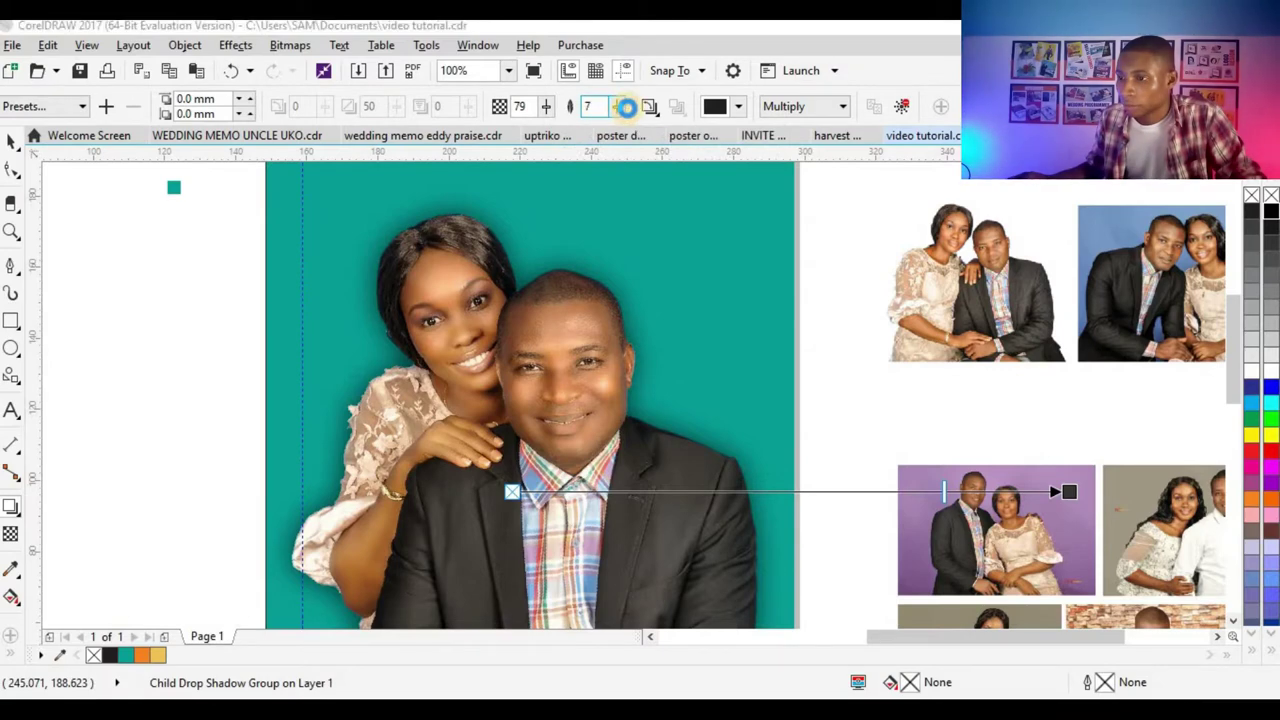
pyautogui.click(617, 110)
pyautogui.moveTo(617, 112); pyautogui.dragTo(614, 106)
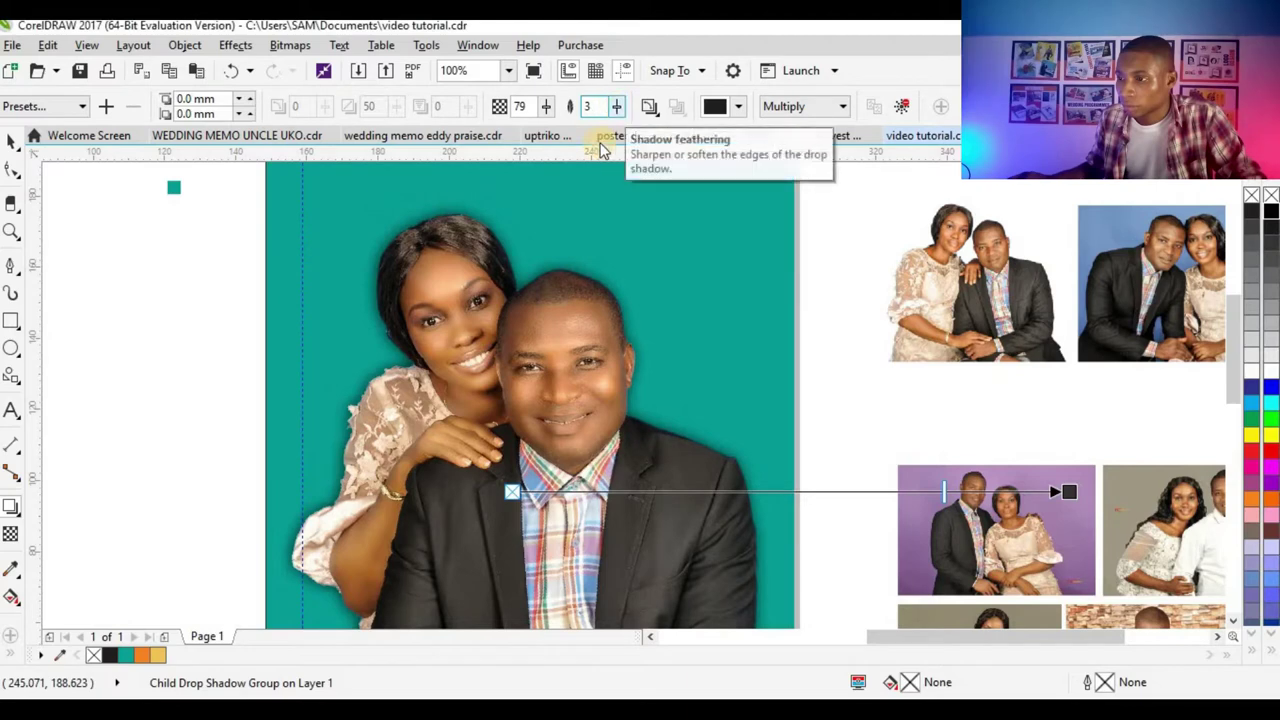
pyautogui.scroll(-2, 572, 320)
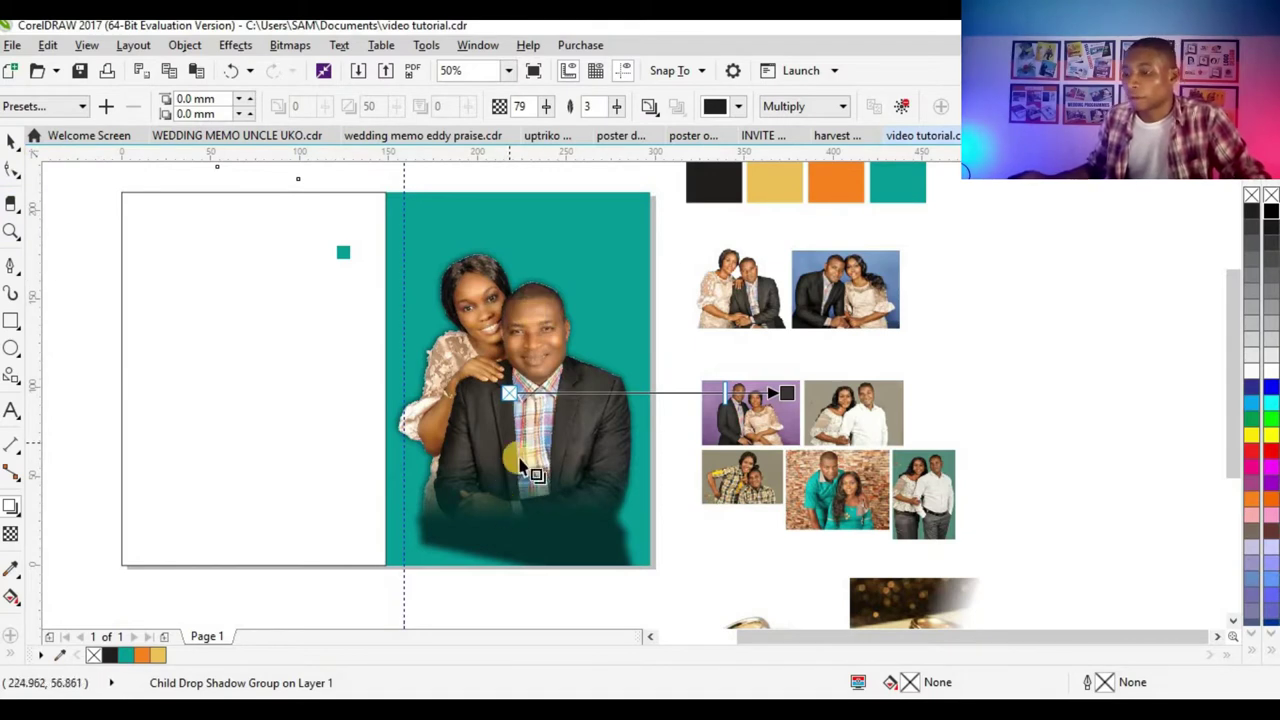
# - Change the cutout's shadow blend mode from Multiply to Normal, then return to the Pick tool
pyautogui.click(789, 110)
pyautogui.click(784, 127)
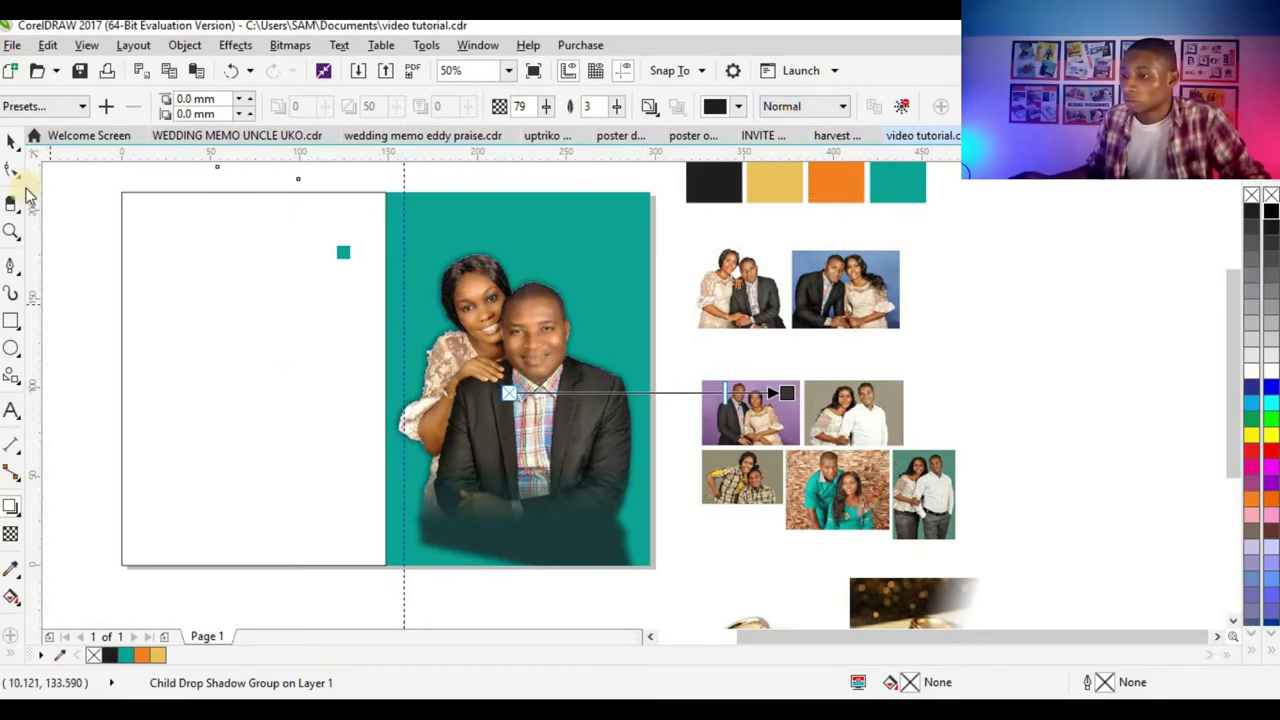
pyautogui.click(11, 141)
pyautogui.scroll(-2, 526, 383)
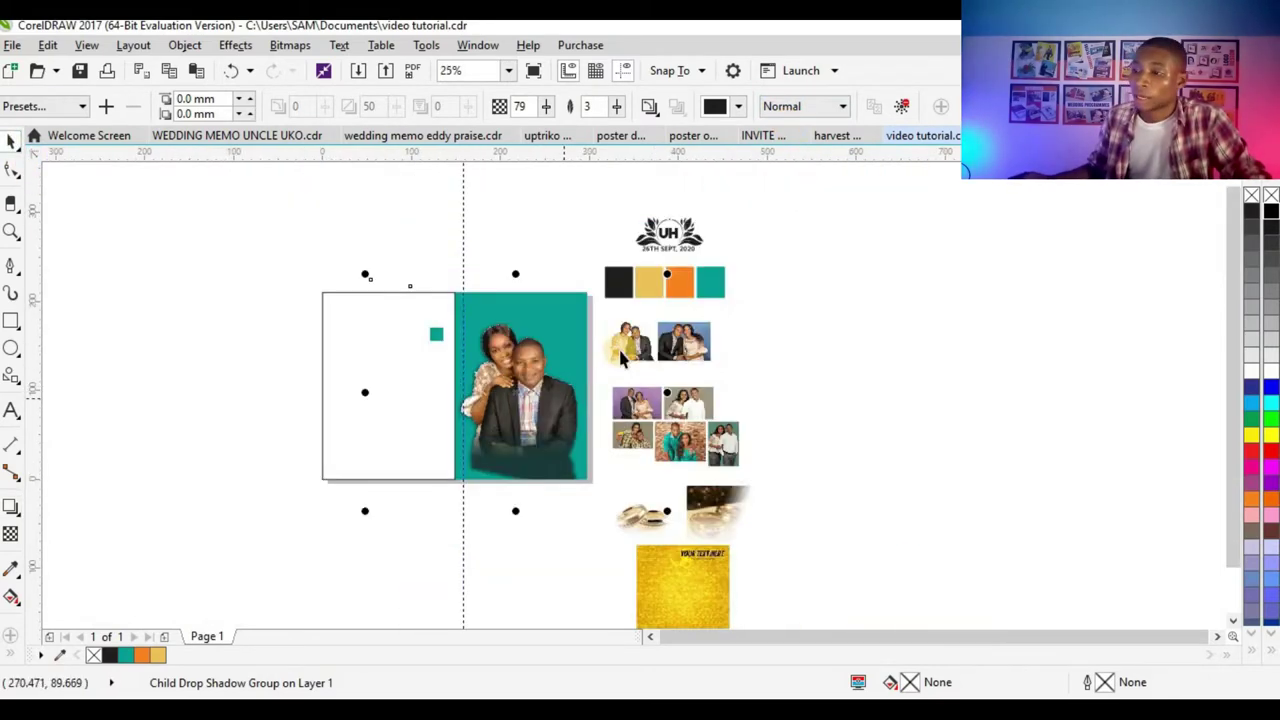
pyautogui.scroll(2, 651, 286)
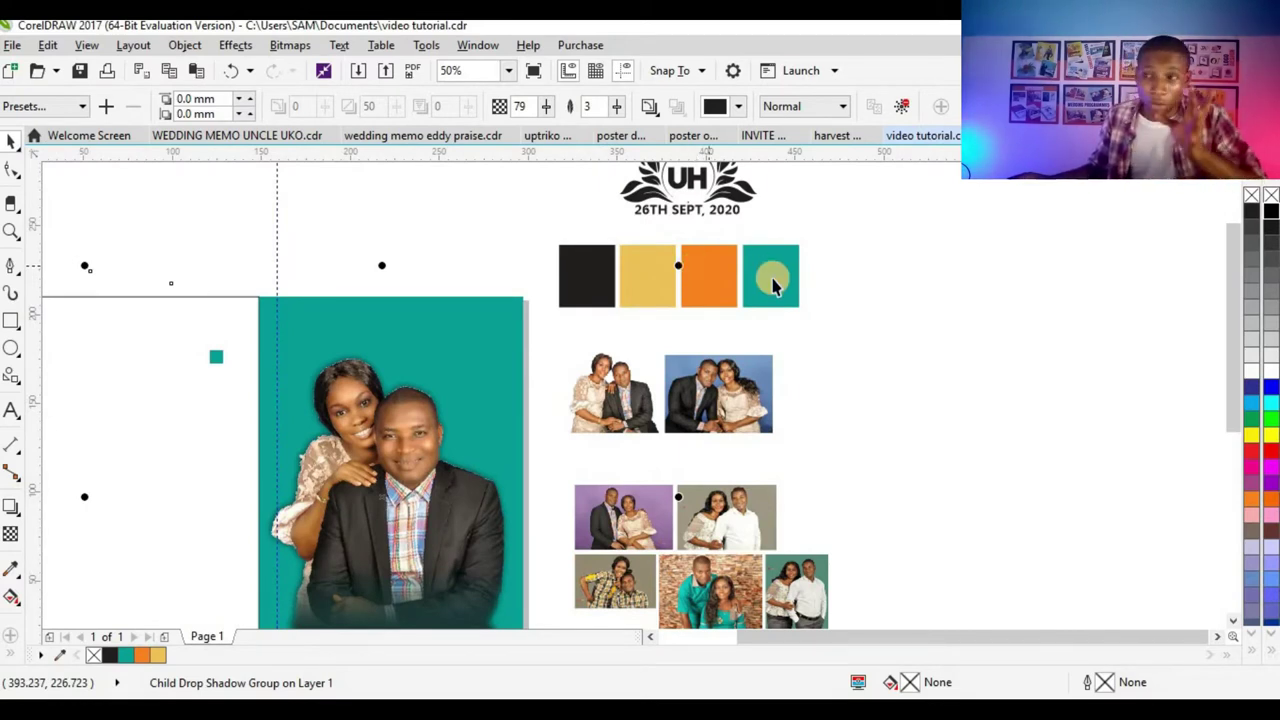
pyautogui.scroll(1, 690, 268)
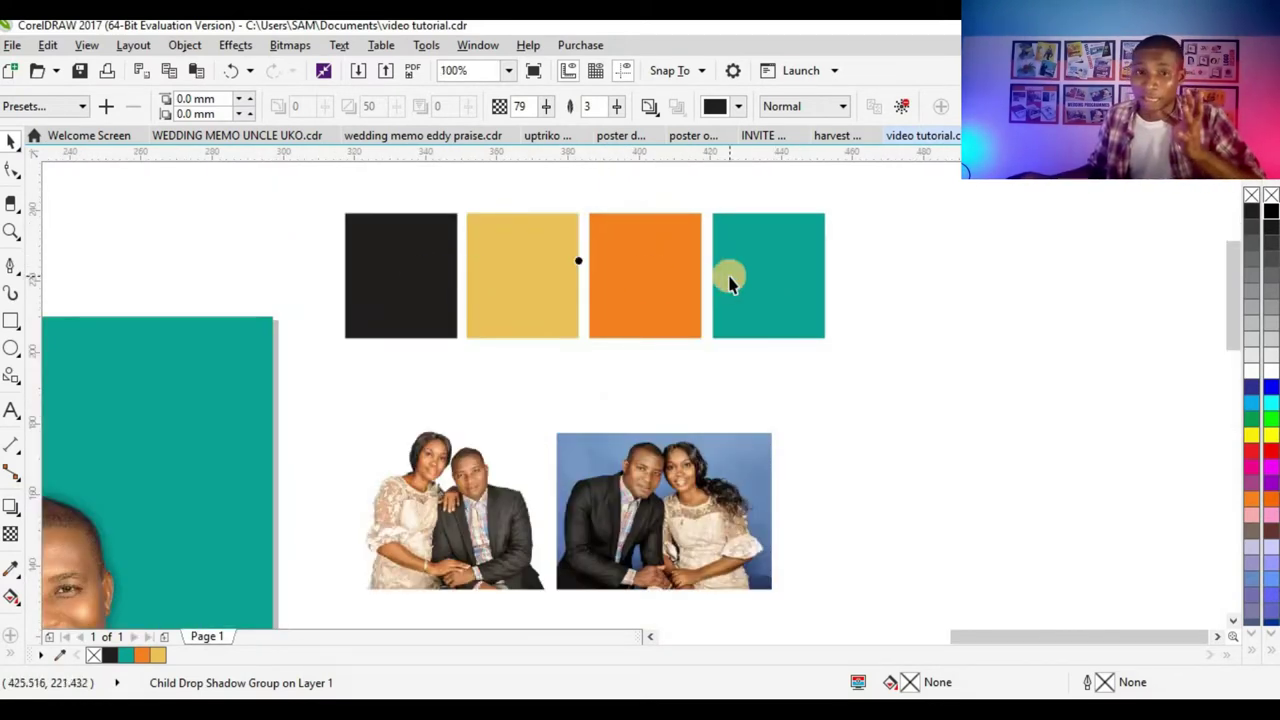
pyautogui.scroll(-1, 728, 290)
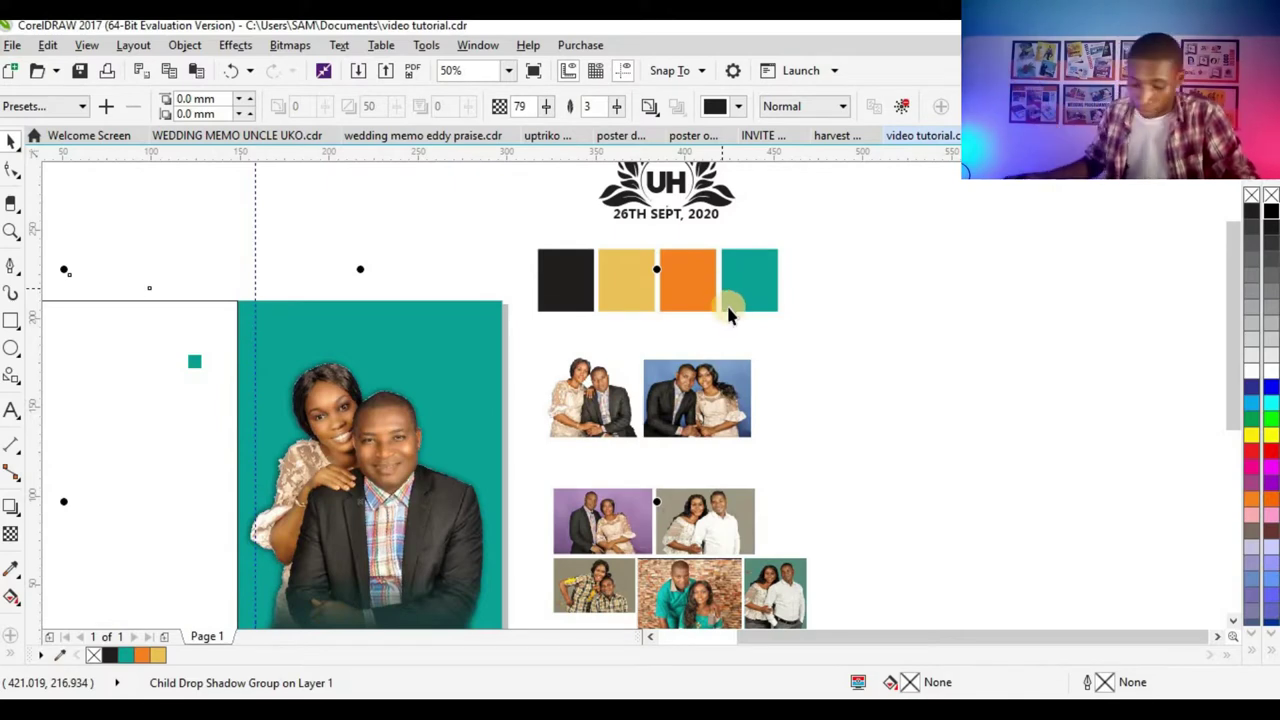
pyautogui.scroll(-2, 735, 320)
pyautogui.scroll(2, 562, 396)
pyautogui.click(580, 378)
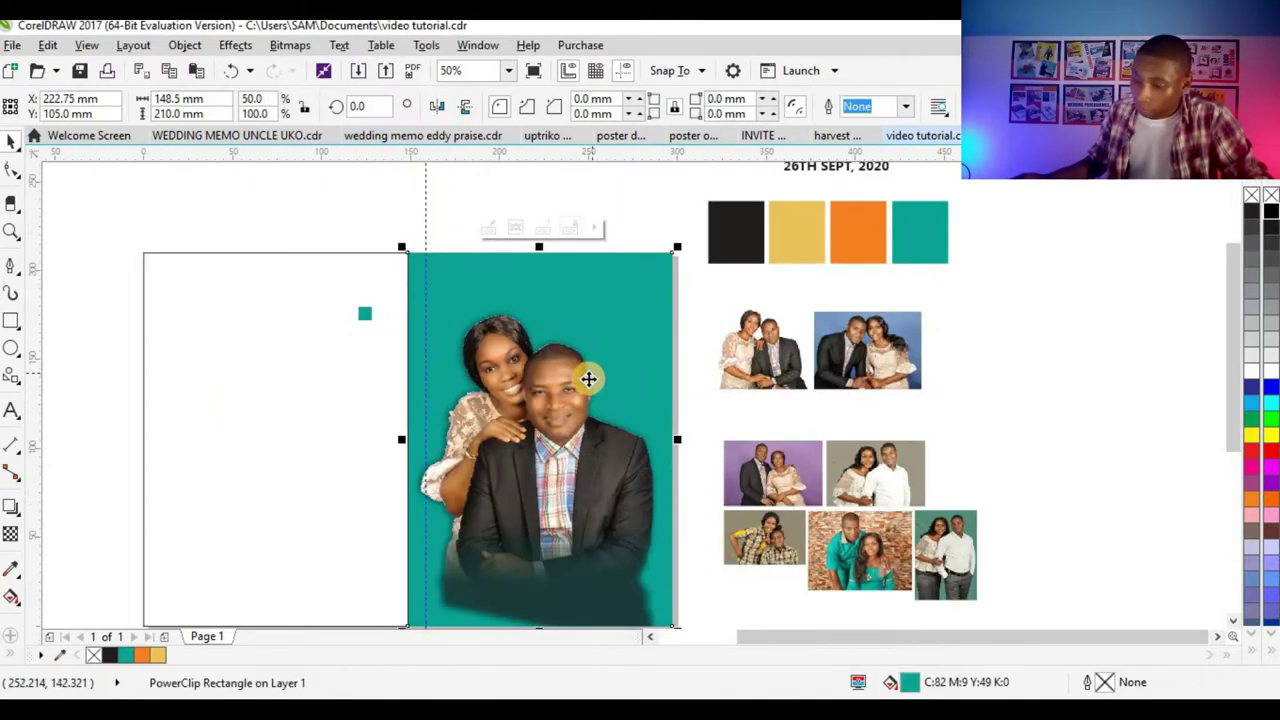
pyautogui.doubleClick(562, 402)
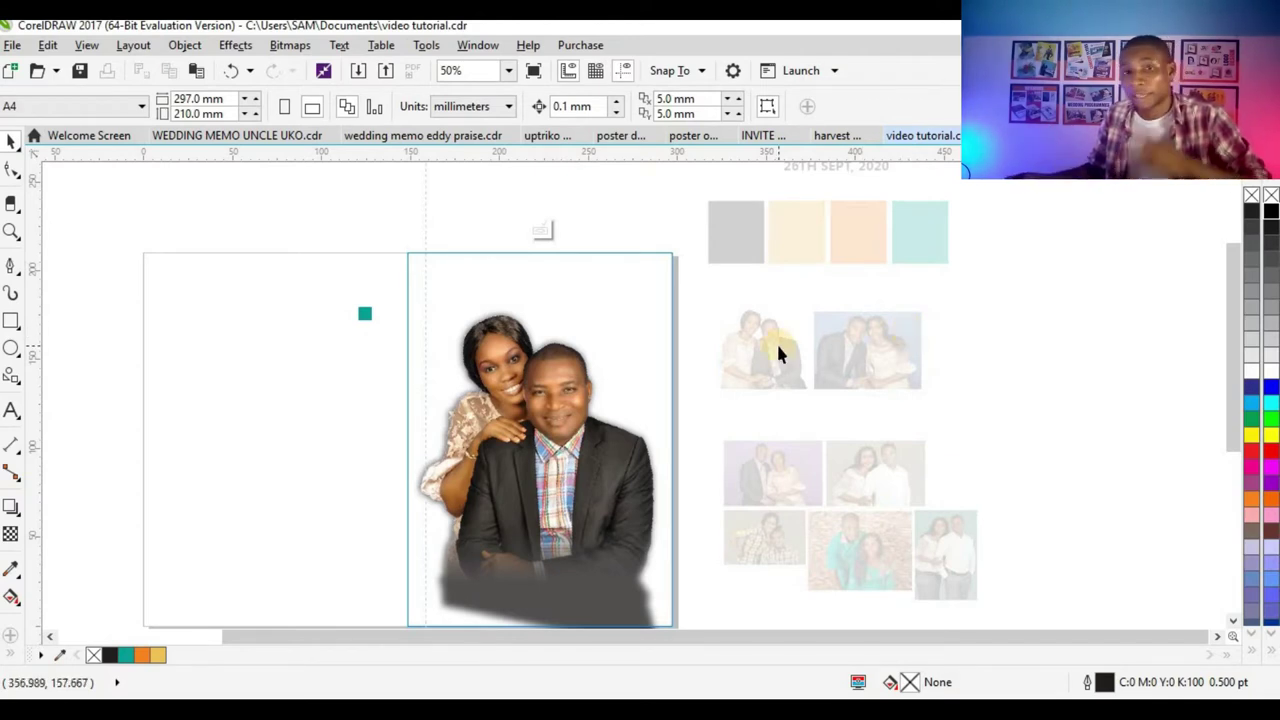
pyautogui.click(704, 376)
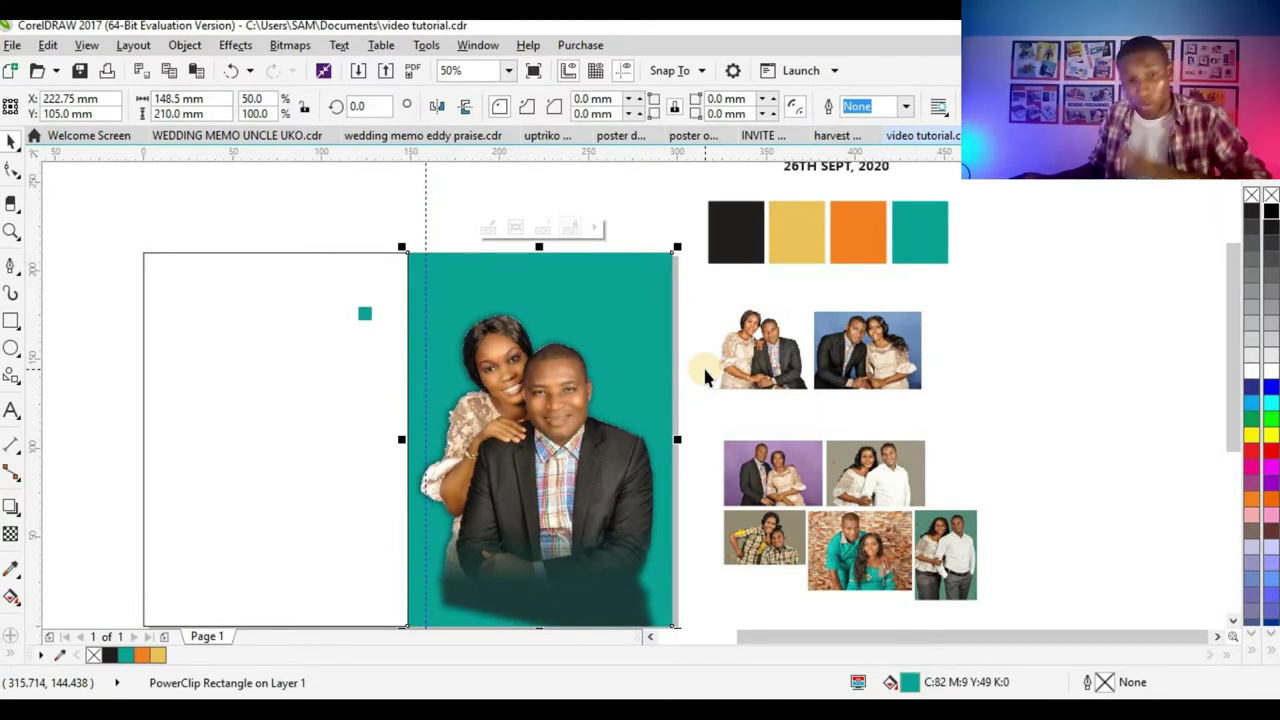
pyautogui.doubleClick(612, 360)
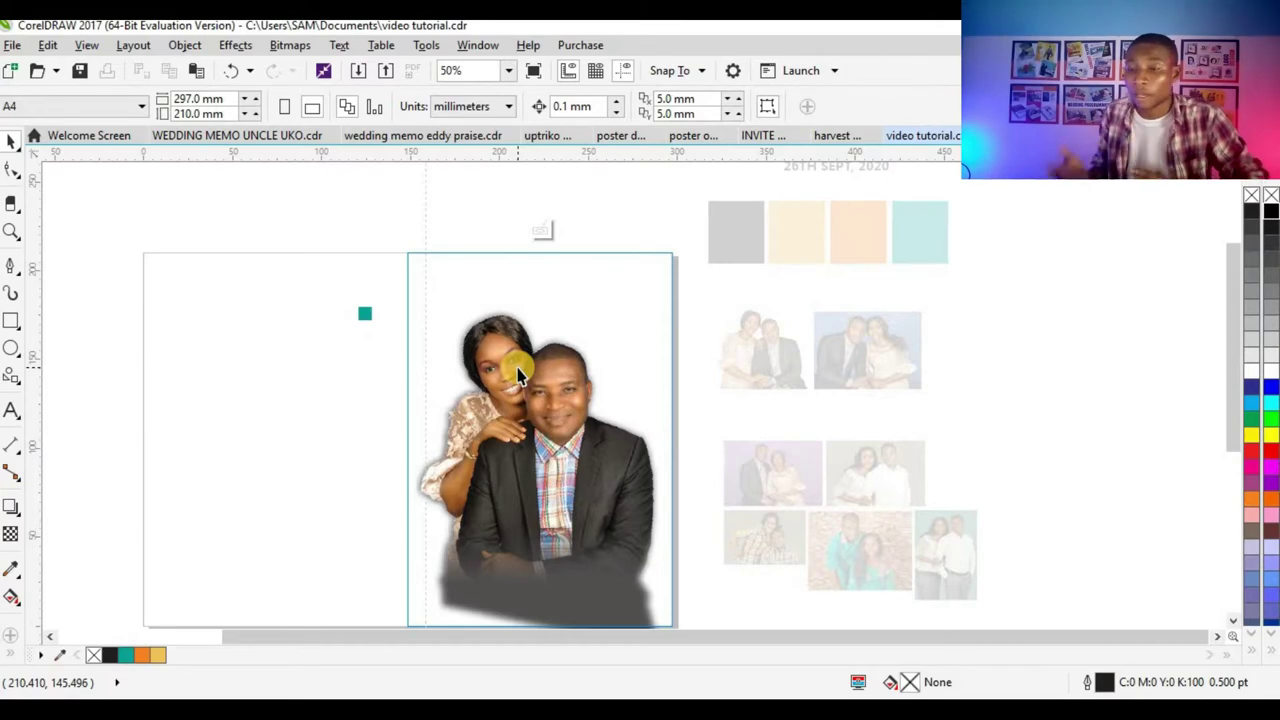
pyautogui.keyDown('ctrl'); pyautogui.click(617, 334); pyautogui.keyUp('ctrl')
pyautogui.scroll(-2, 617, 334)
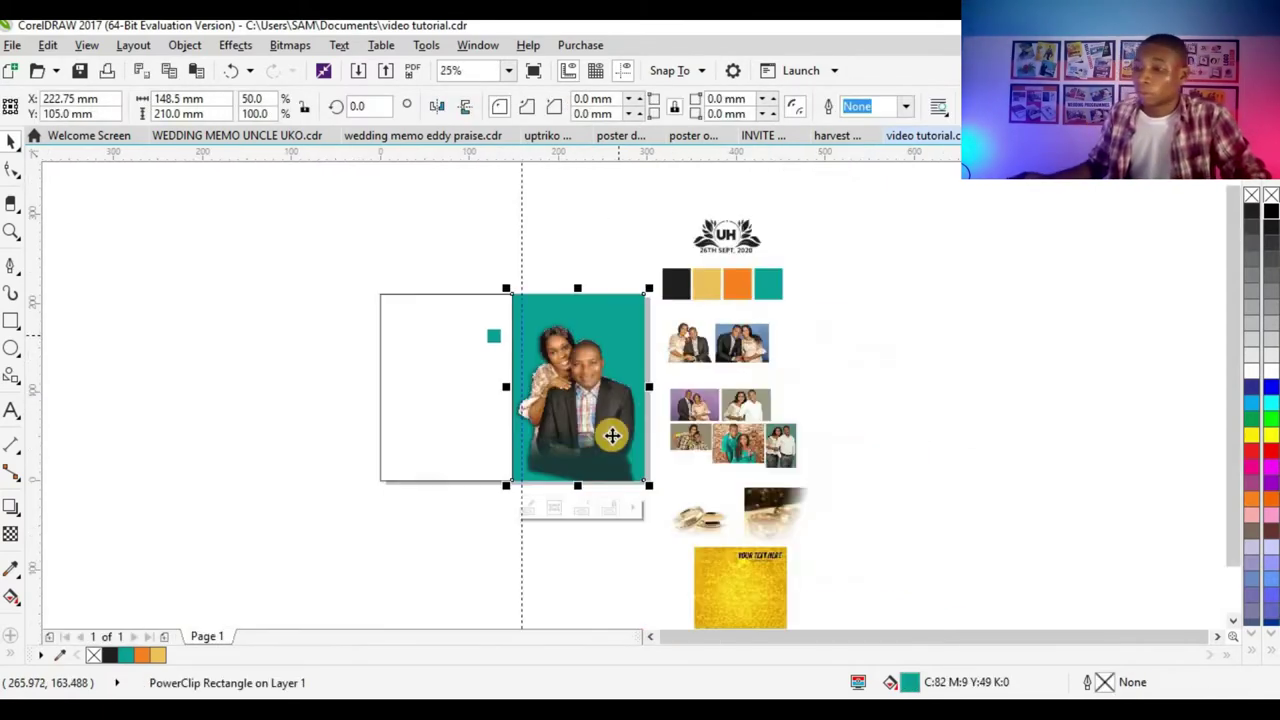
pyautogui.scroll(2, 586, 494)
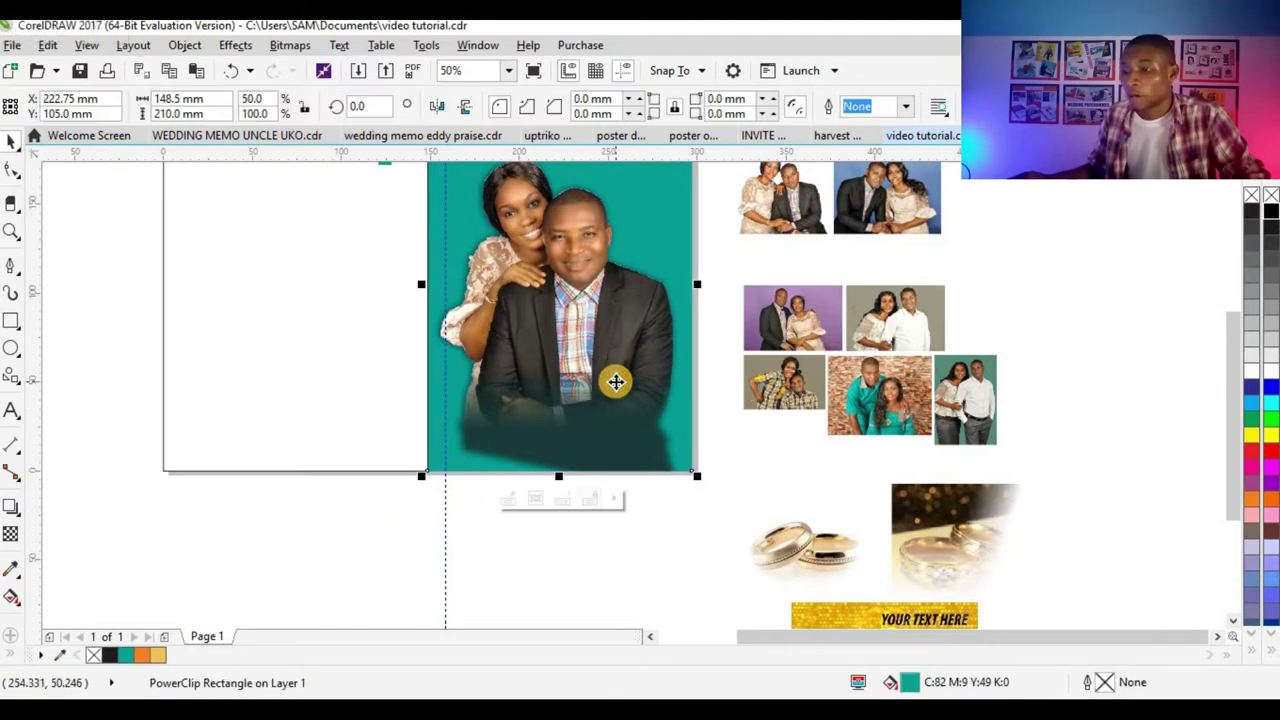
# - Enter Edit PowerClip on the teal panel and select the couple cutout's drop shadow inside
pyautogui.rightClick(588, 320)
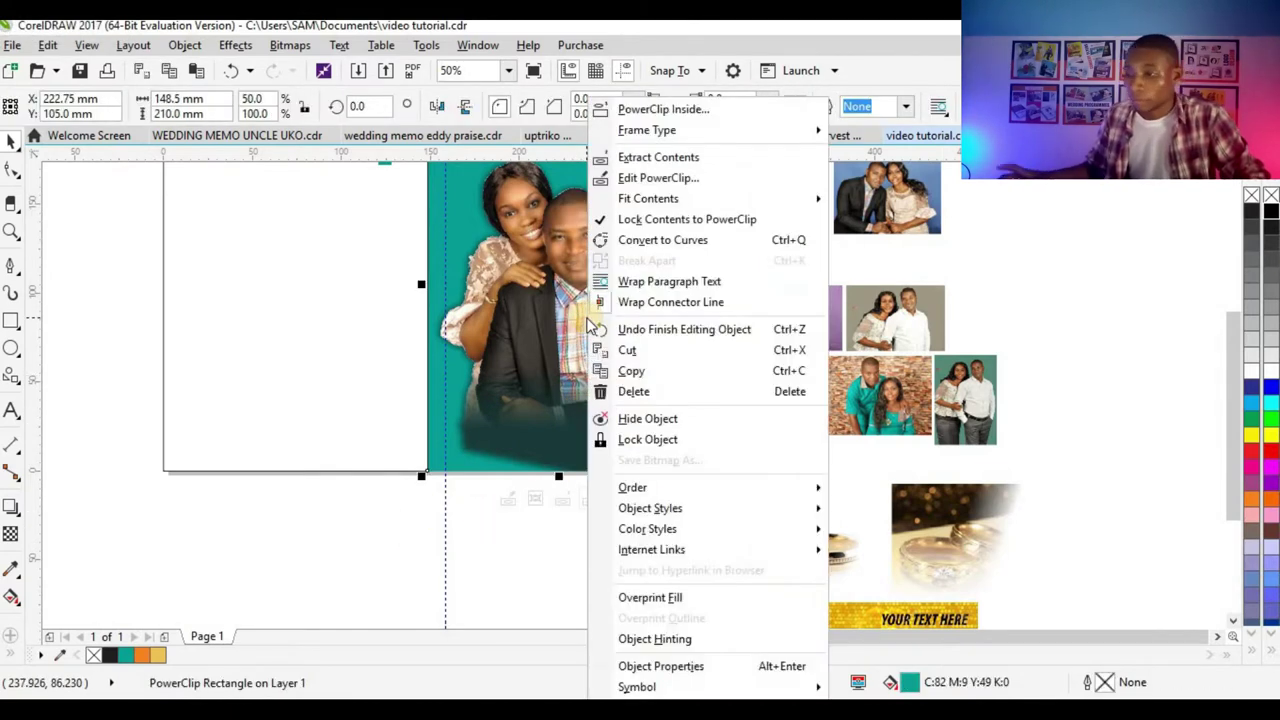
pyautogui.click(652, 178)
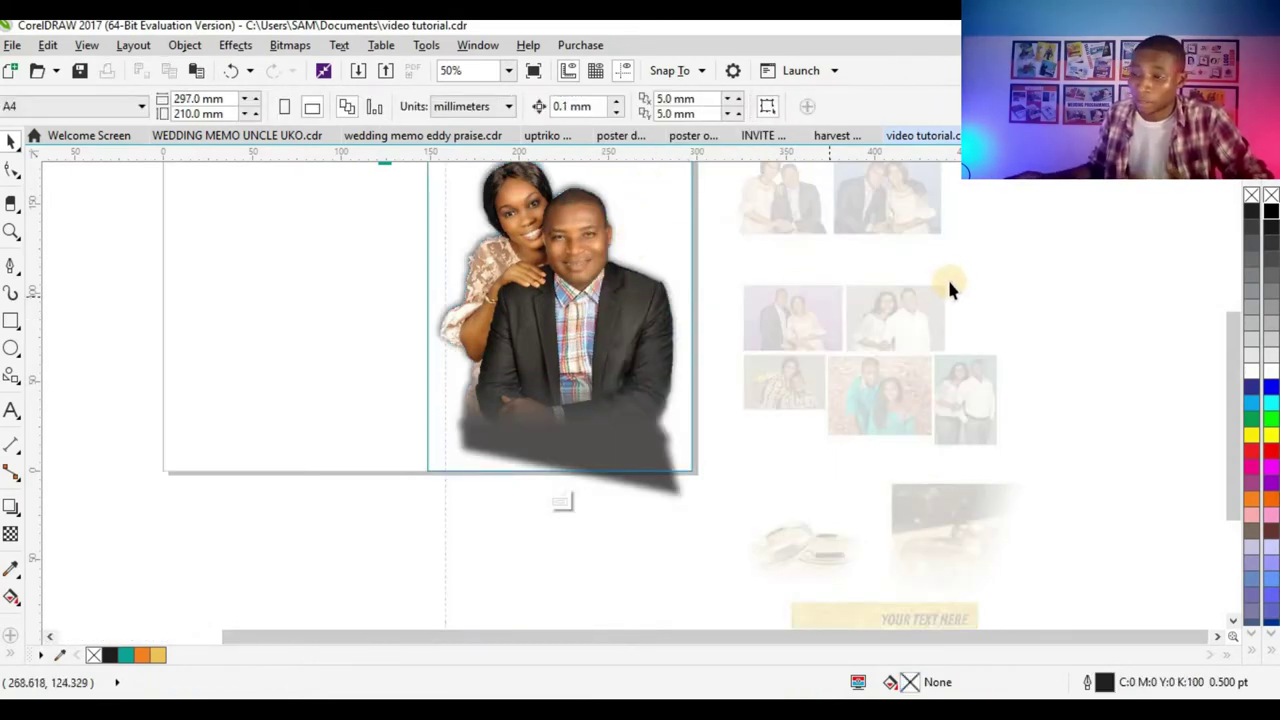
pyautogui.keyDown('ctrl'); pyautogui.click(609, 328); pyautogui.keyUp('ctrl')
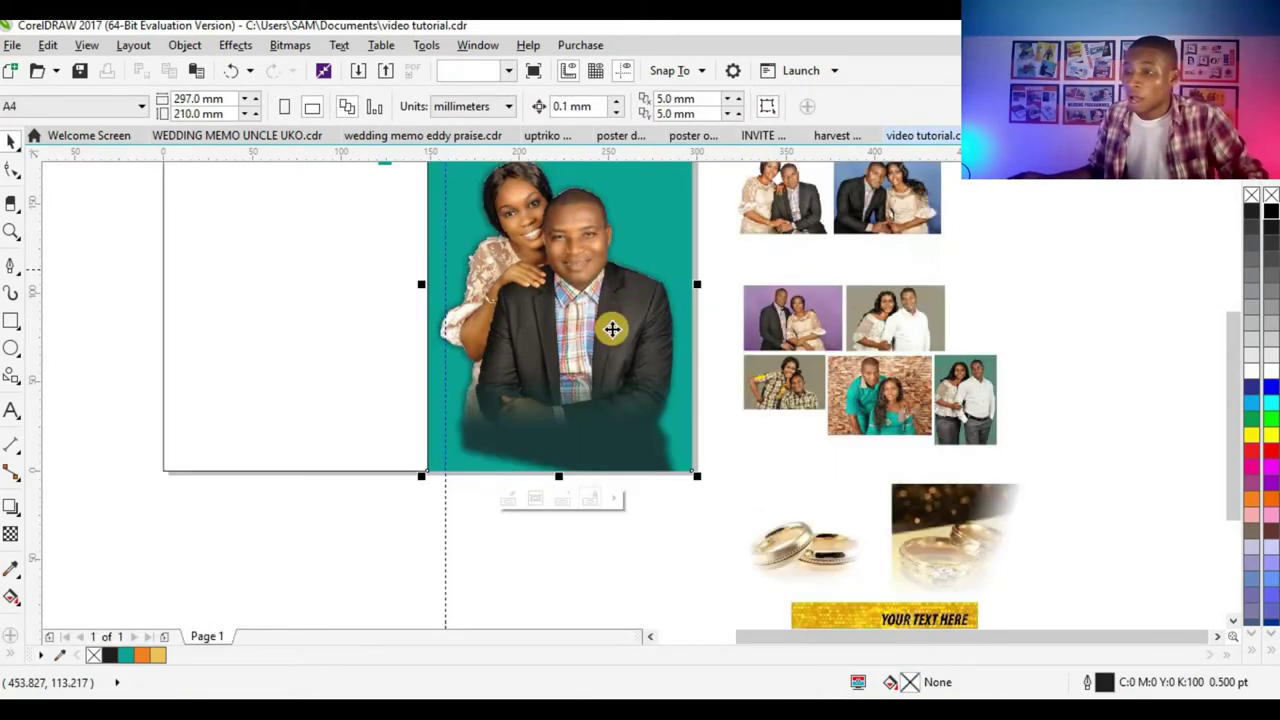
pyautogui.keyDown('ctrl'); pyautogui.click(558, 316); pyautogui.keyUp('ctrl')
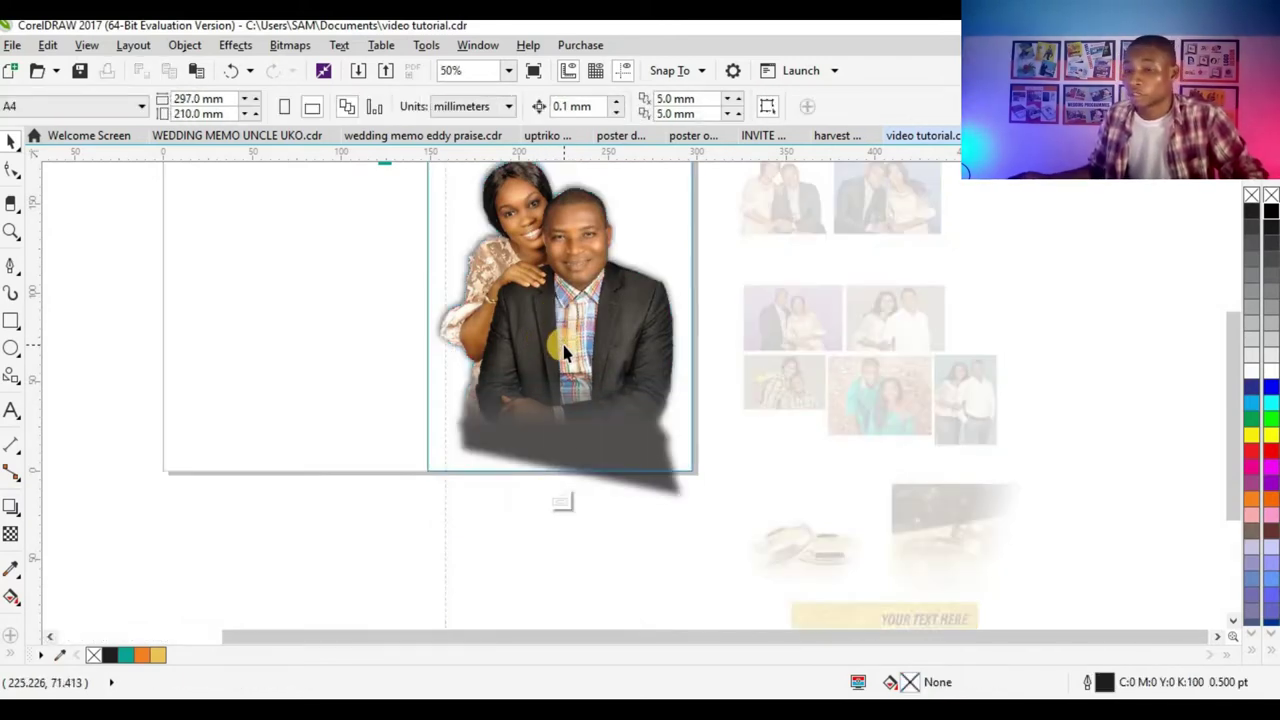
pyautogui.scroll(-2, 566, 290)
pyautogui.scroll(3, 520, 300)
pyautogui.click(504, 305)
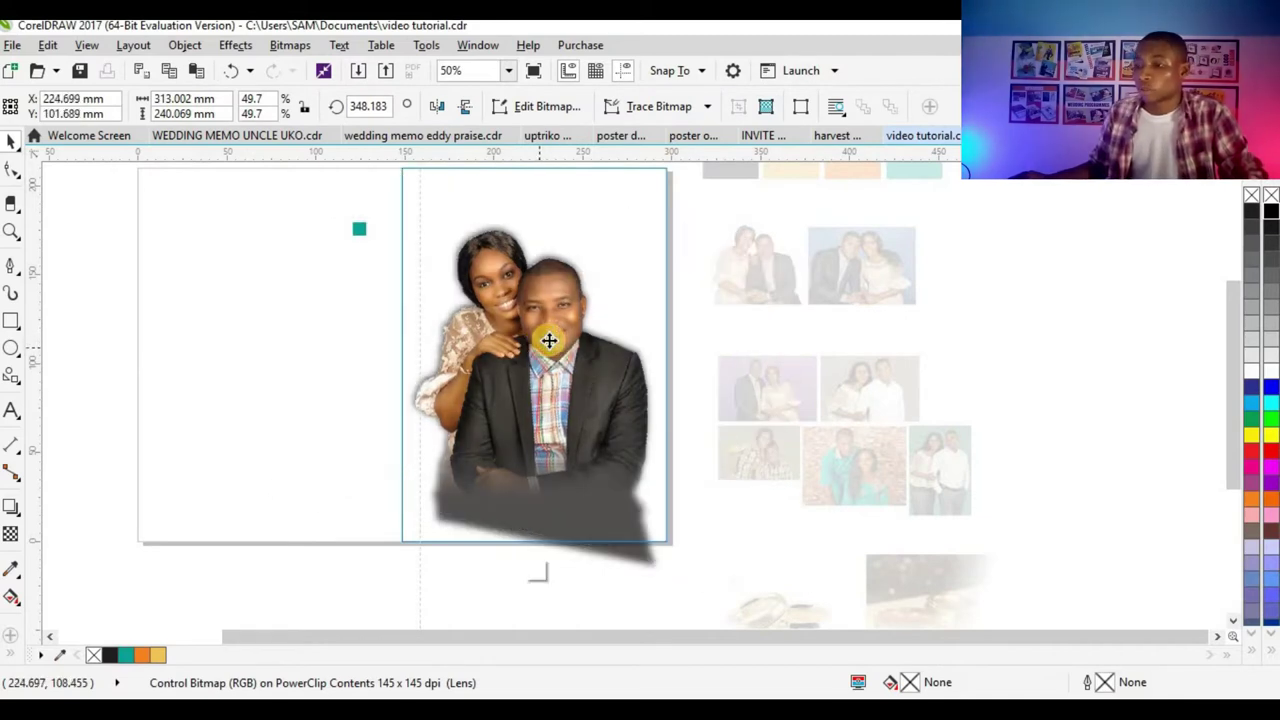
pyautogui.click(550, 338)
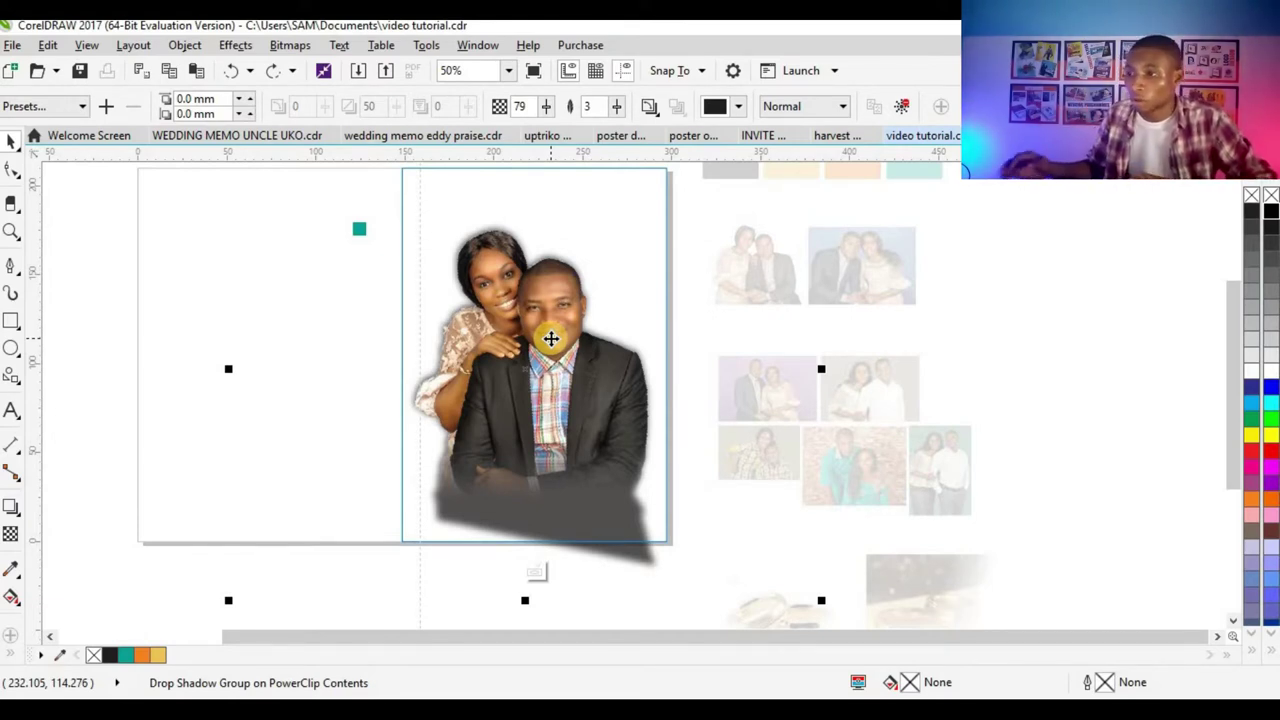
# - Colour the drop shadow olive-yellow, C36 M24 Y100 K1
pyautogui.click(740, 106)
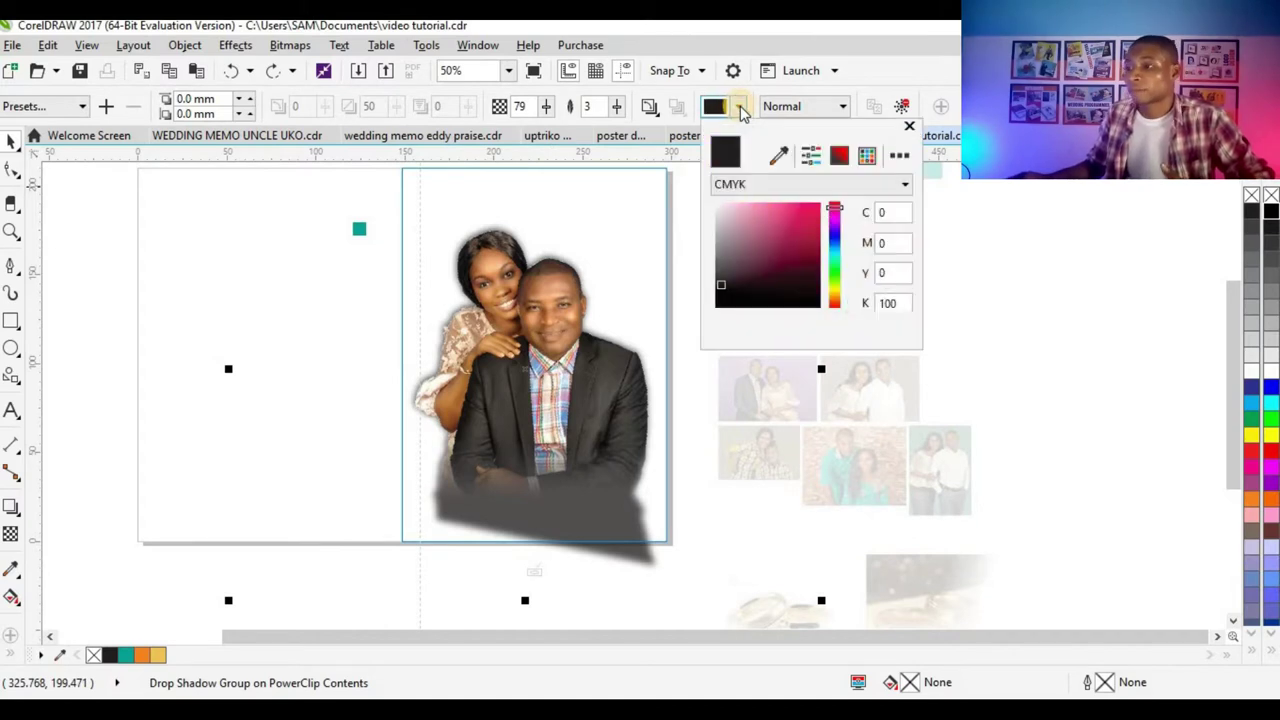
pyautogui.click(836, 295)
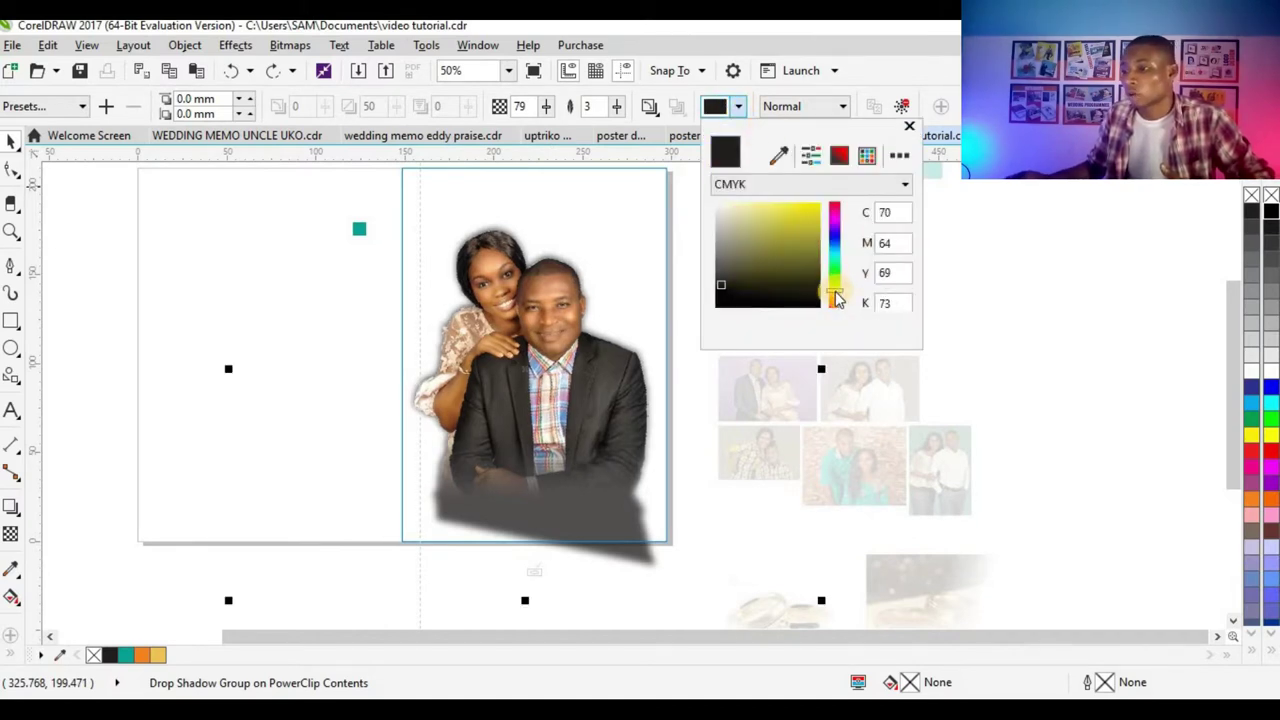
pyautogui.click(784, 235)
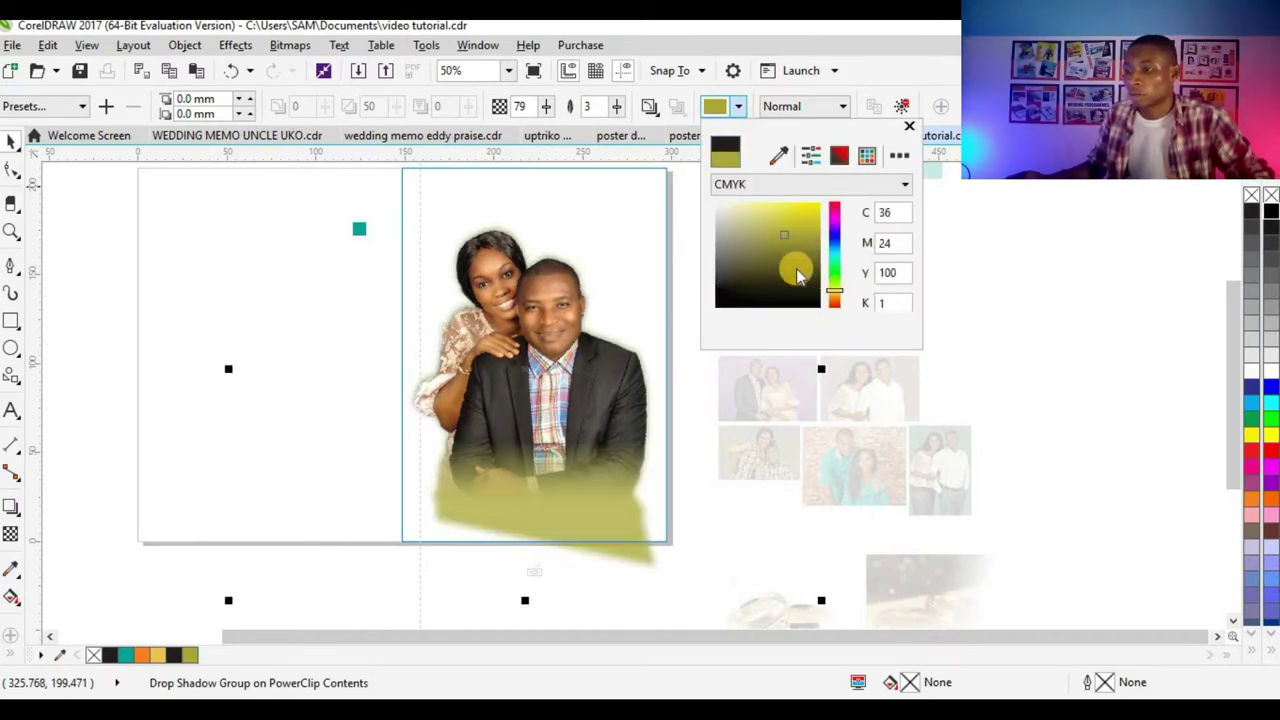
pyautogui.click(909, 128)
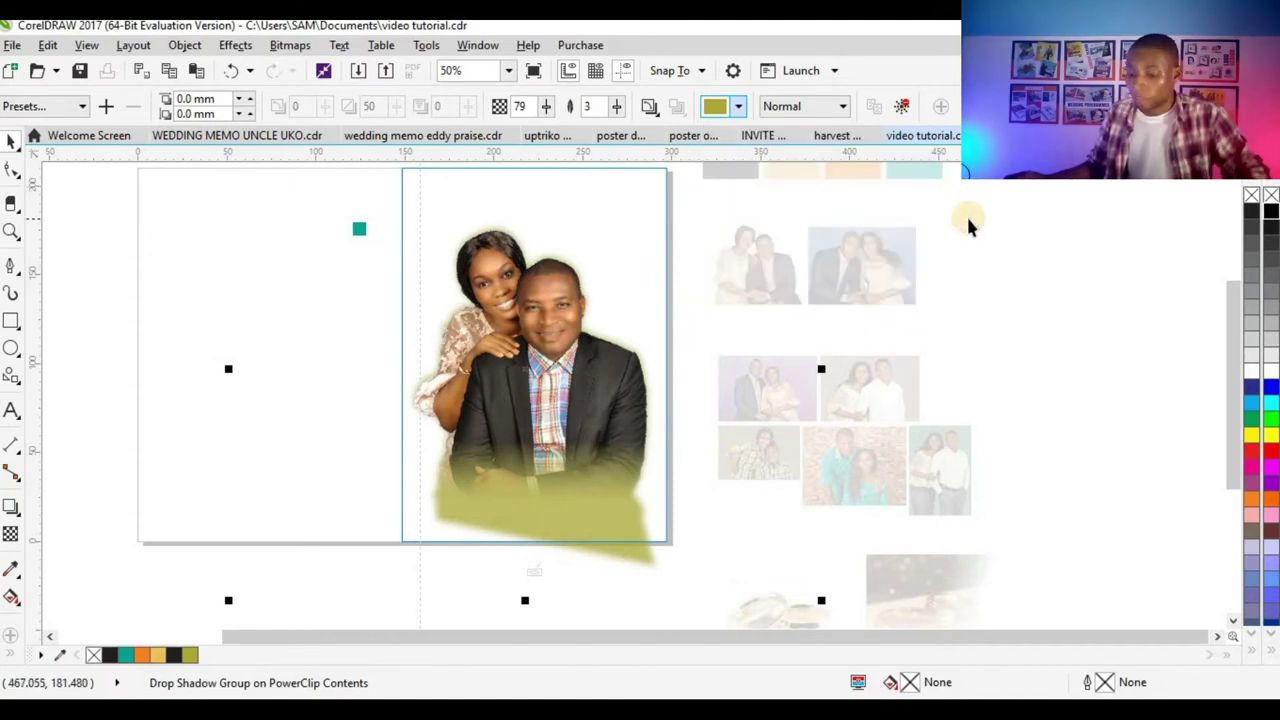
# - Reselect the cutout's drop shadow with the Drop Shadow tool
pyautogui.click(586, 517)
pyautogui.scroll(2, 600, 505)
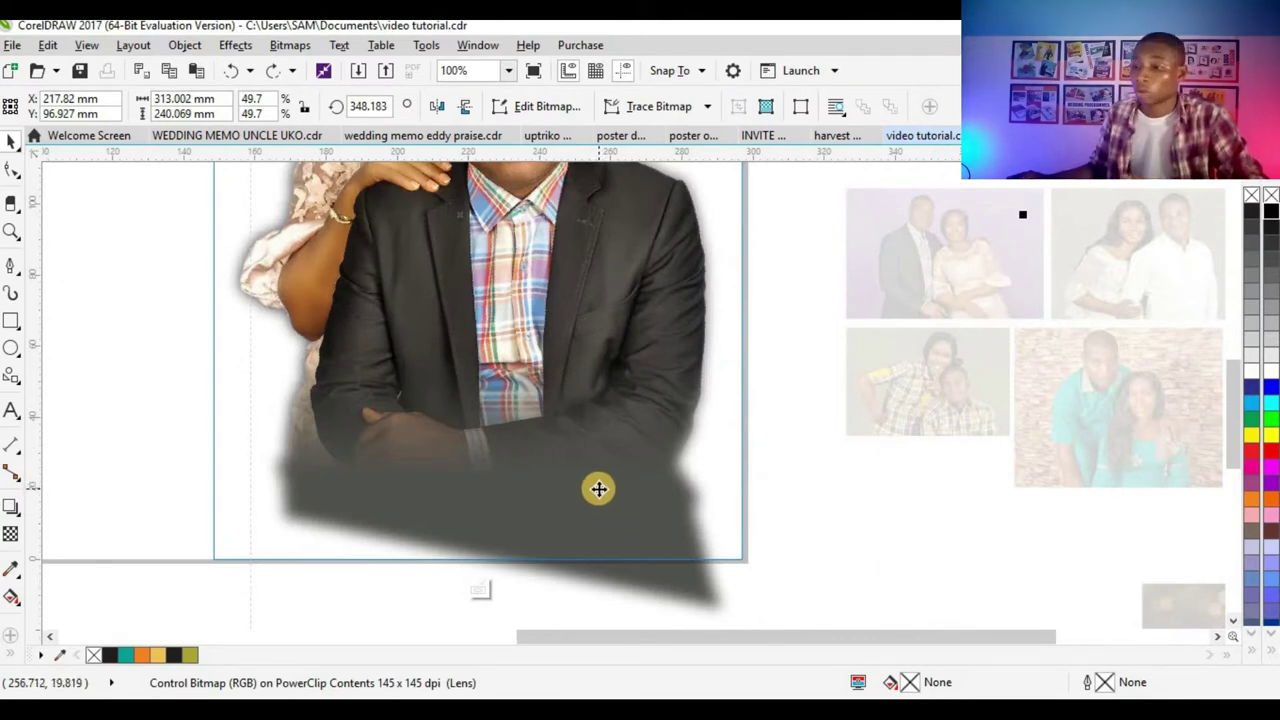
pyautogui.scroll(-2, 598, 488)
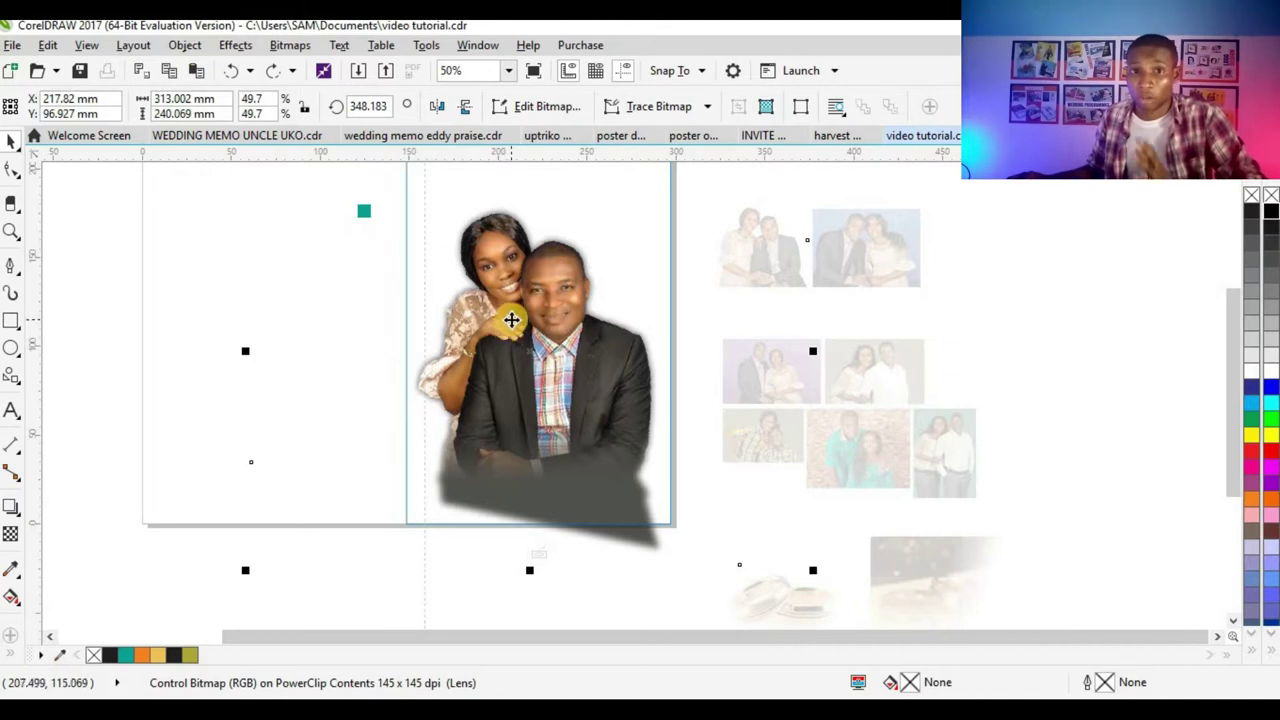
pyautogui.click(11, 507)
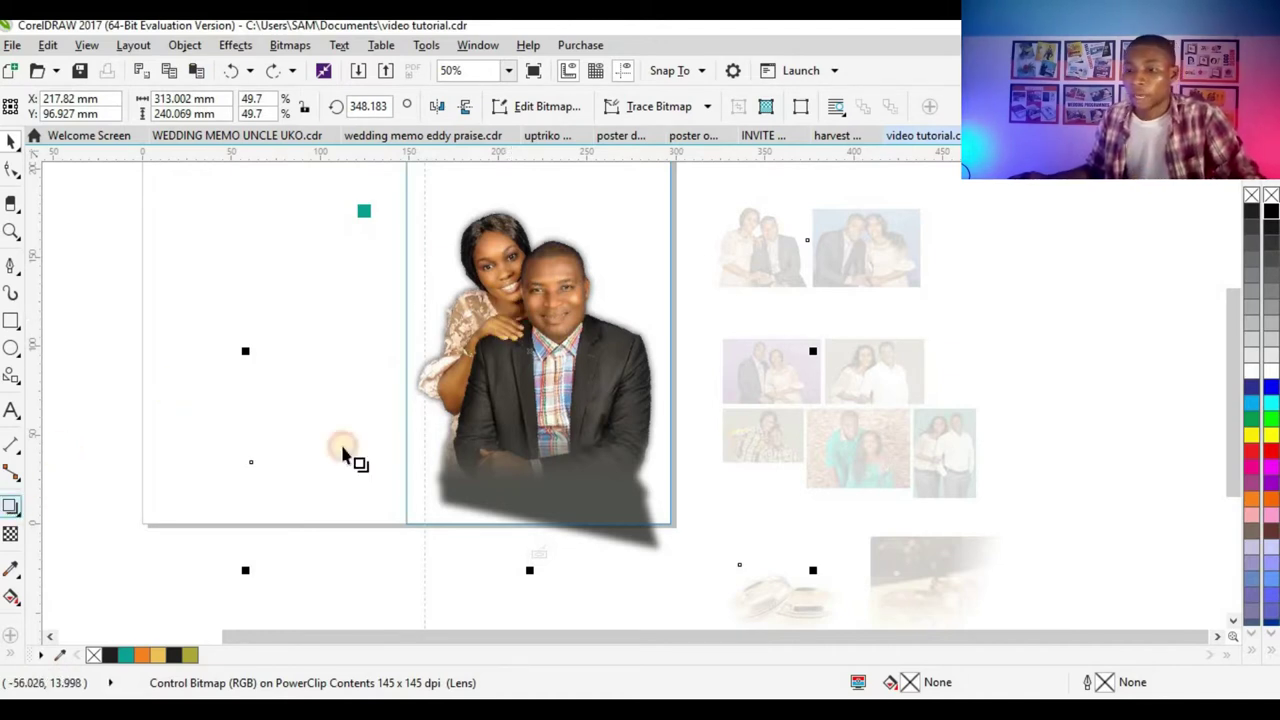
pyautogui.moveTo(529, 352); pyautogui.dragTo(760, 350)
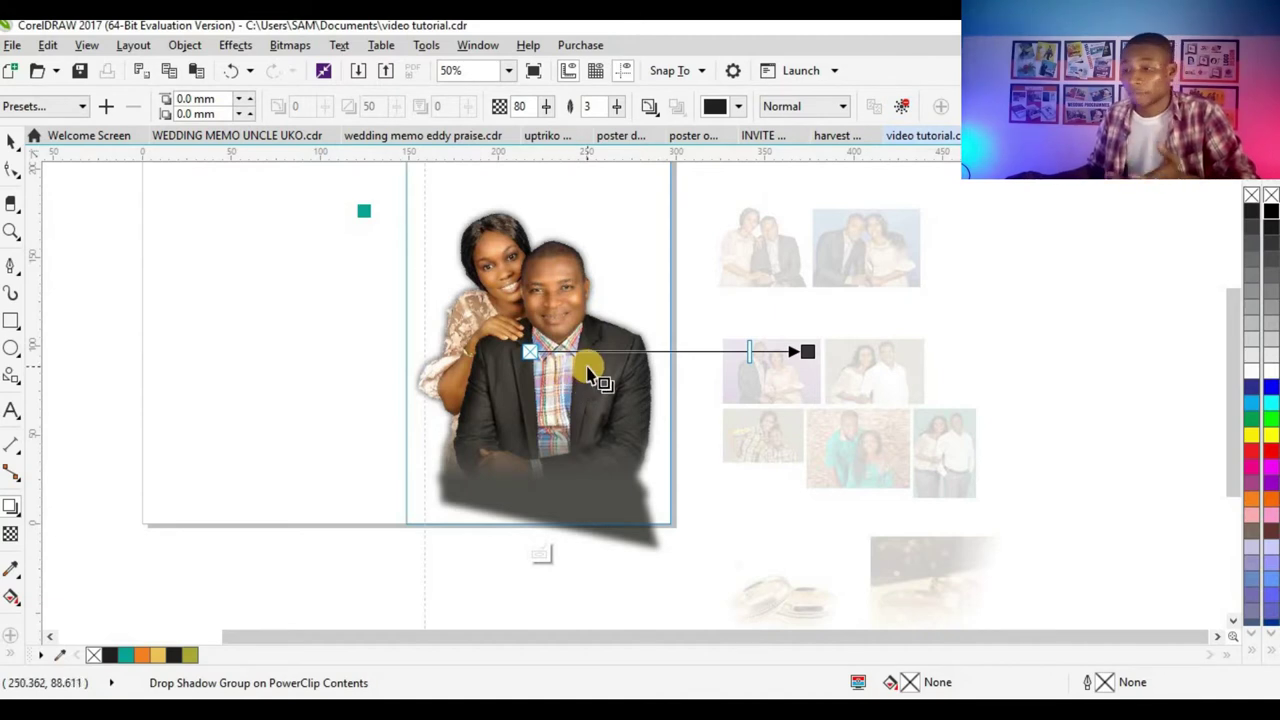
# - Break the drop shadow group apart with Ctrl+K so the shadow is its own object
pyautogui.click(184, 45)
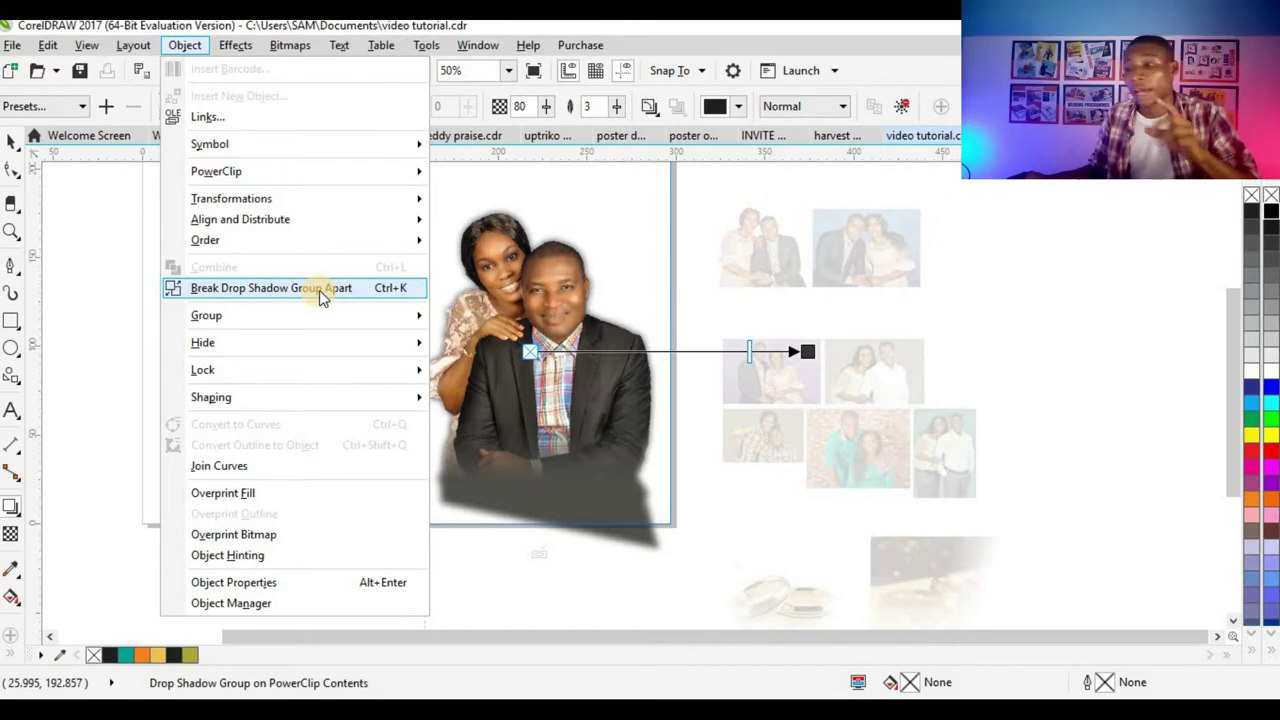
pyautogui.hotkey('ctrl', 'k')
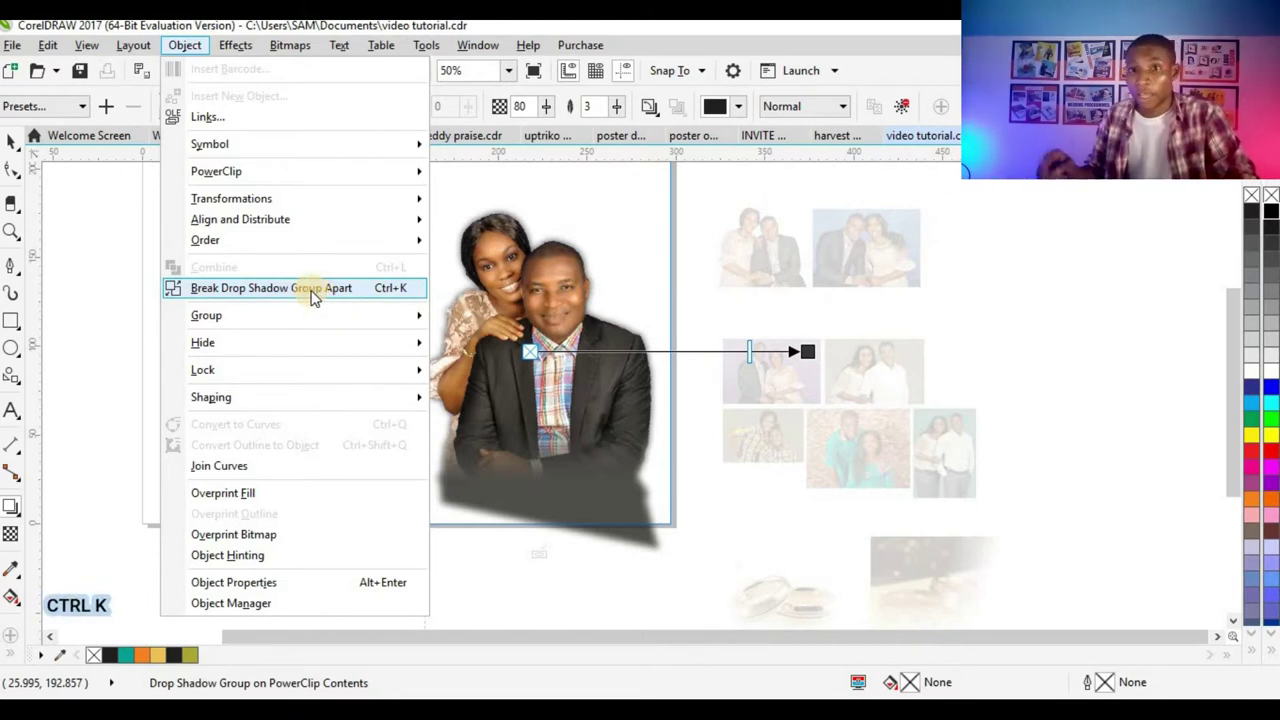
pyautogui.click(630, 338)
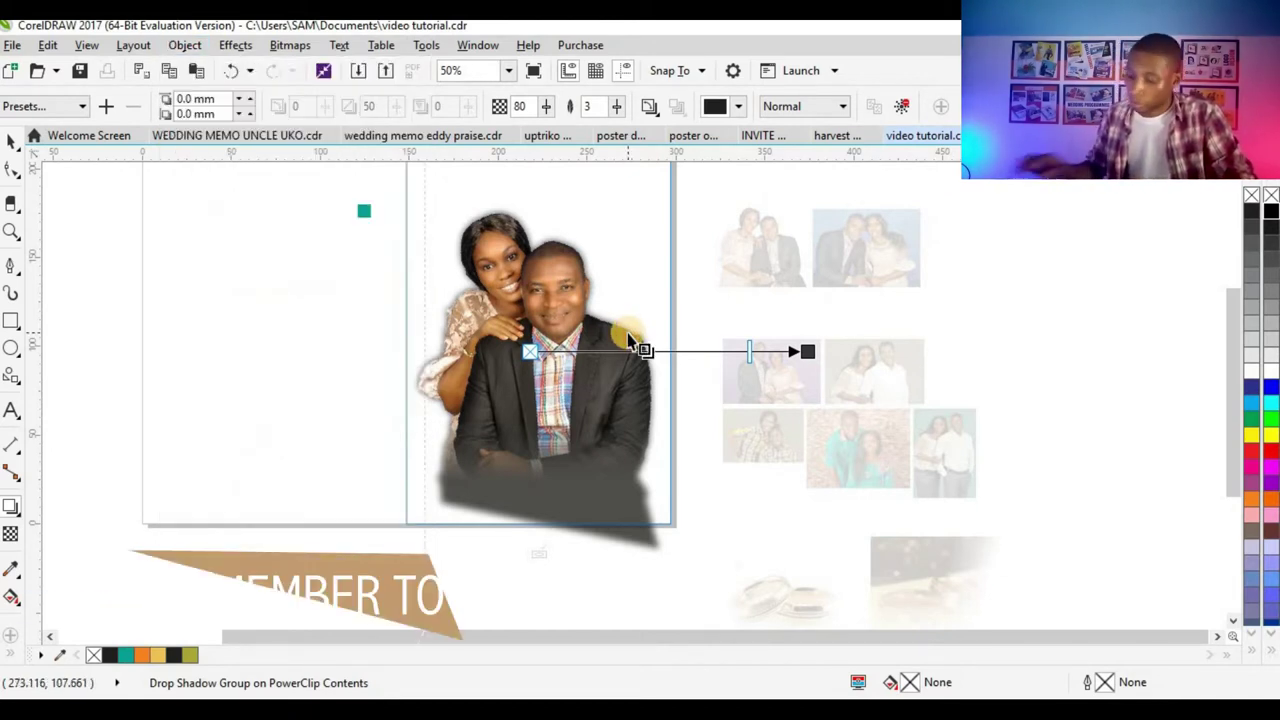
pyautogui.hotkey('ctrl', 'k')
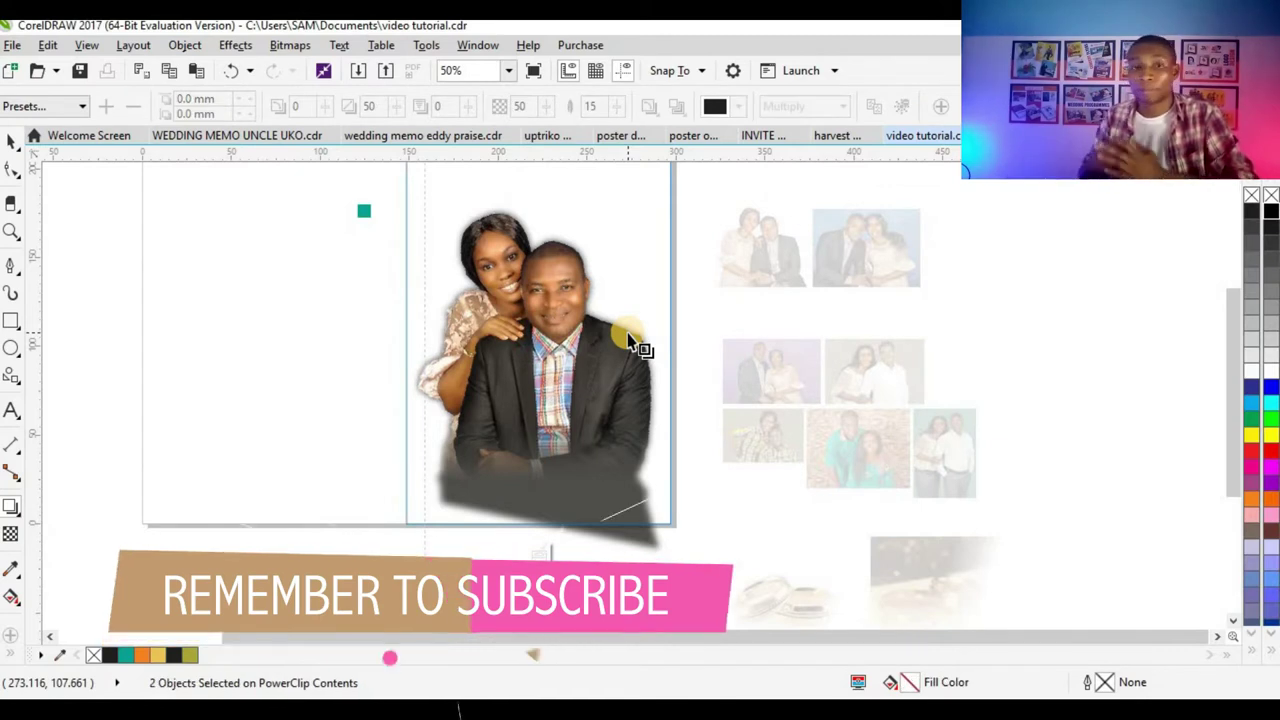
# - Select the detached shadow shape beneath the photo and fill it with orange
pyautogui.click(12, 141)
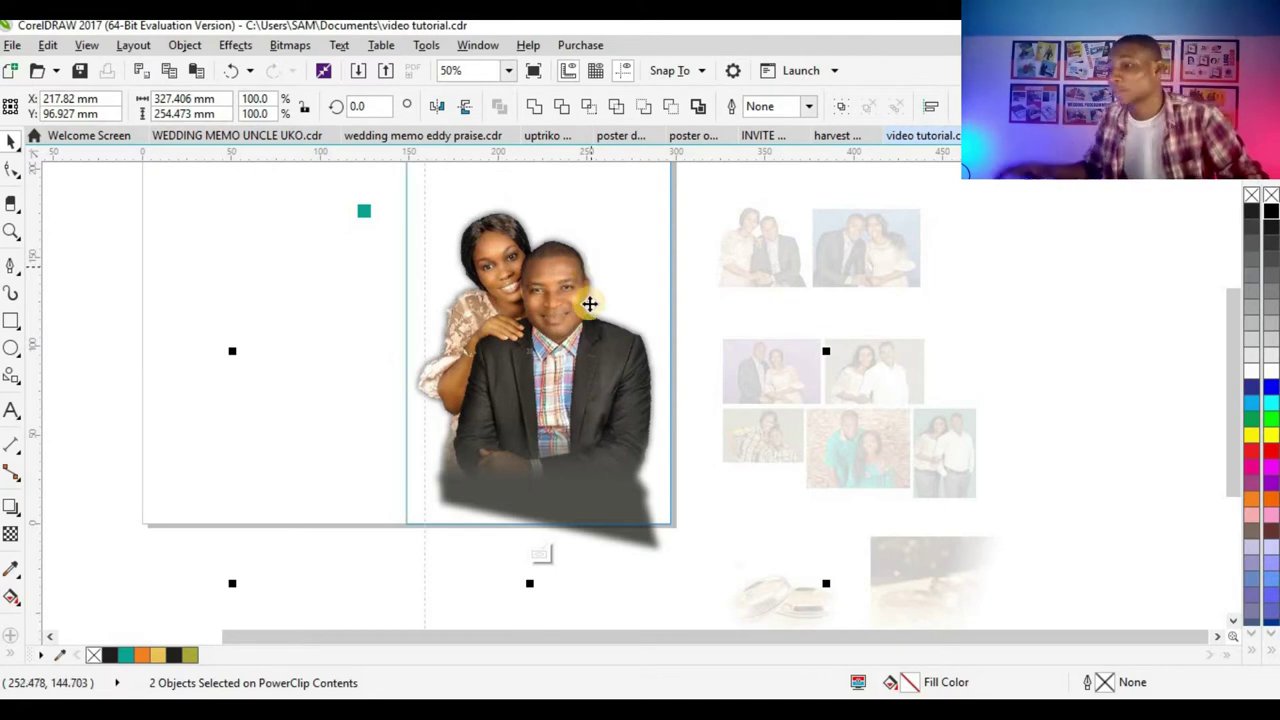
pyautogui.click(530, 358)
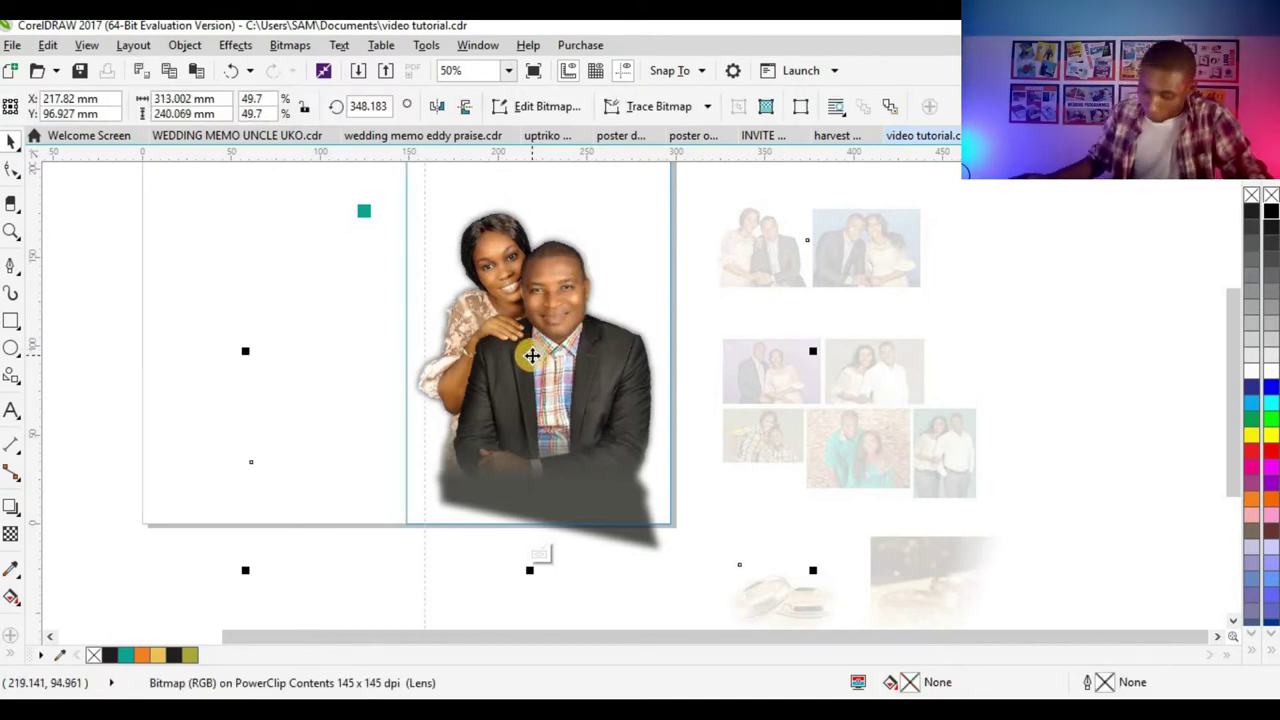
pyautogui.click(566, 448)
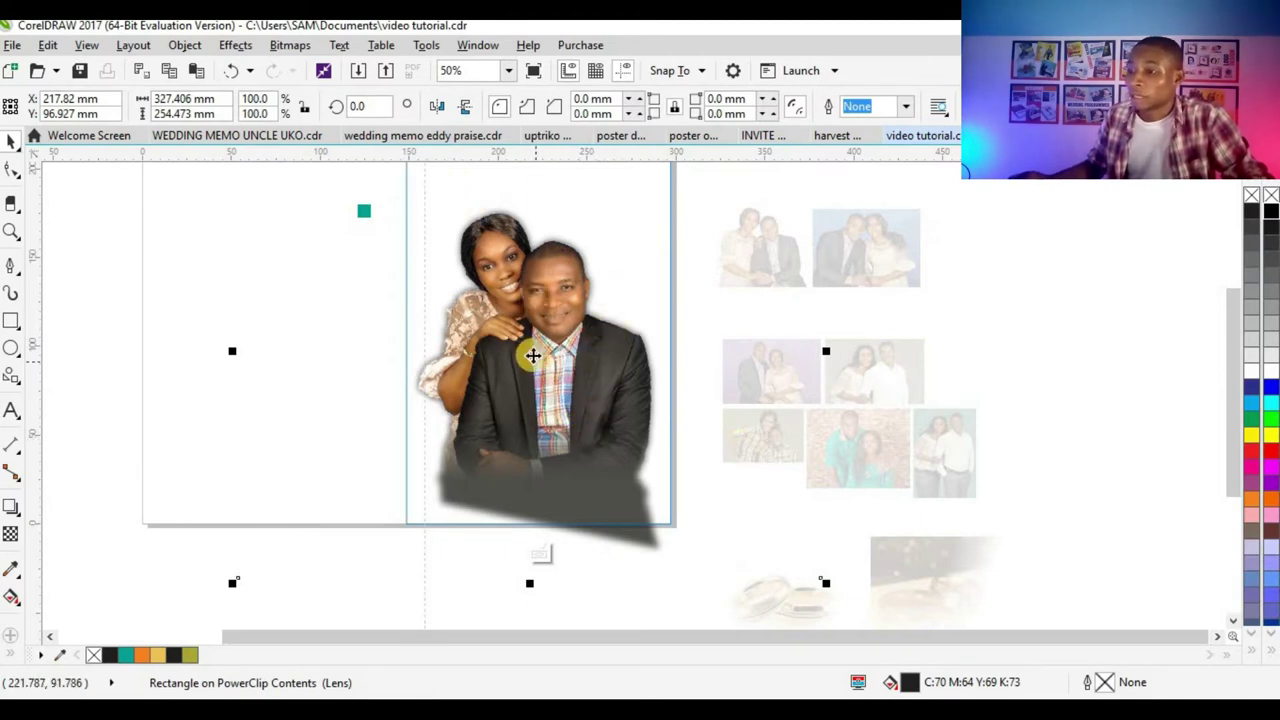
pyautogui.moveTo(531, 354); pyautogui.dragTo(827, 328)
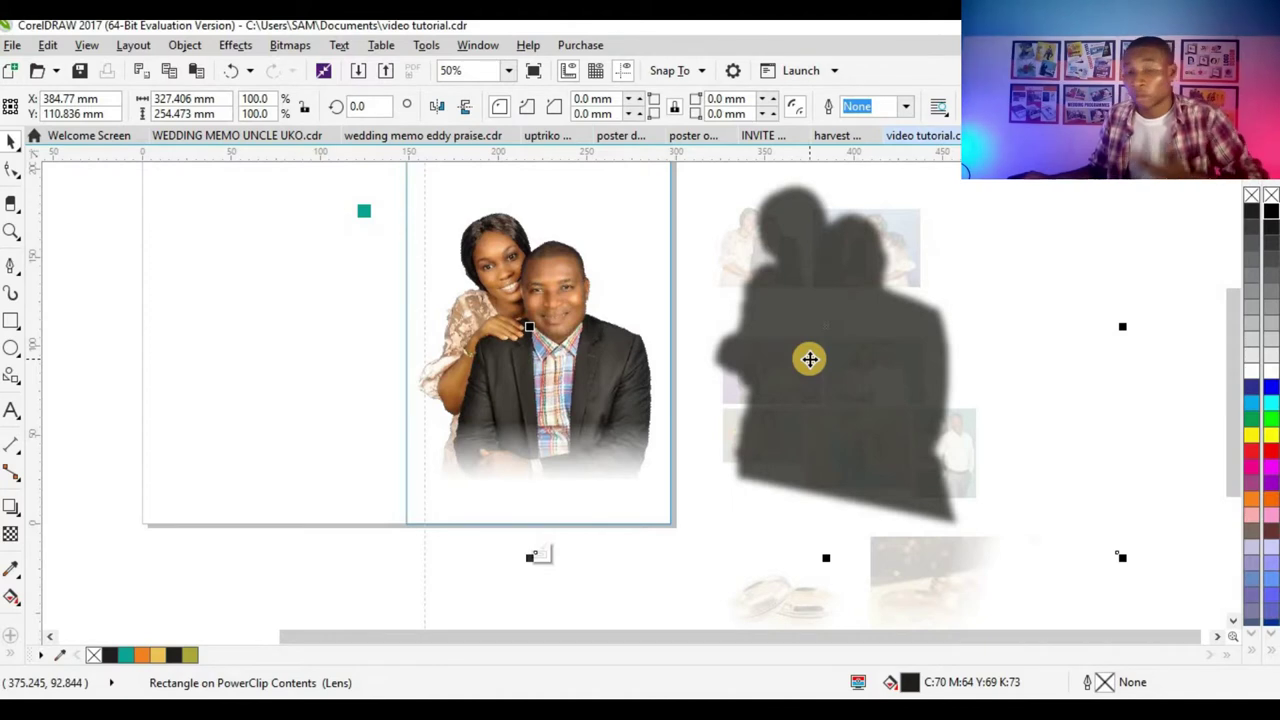
pyautogui.hotkey('ctrl', 'z')
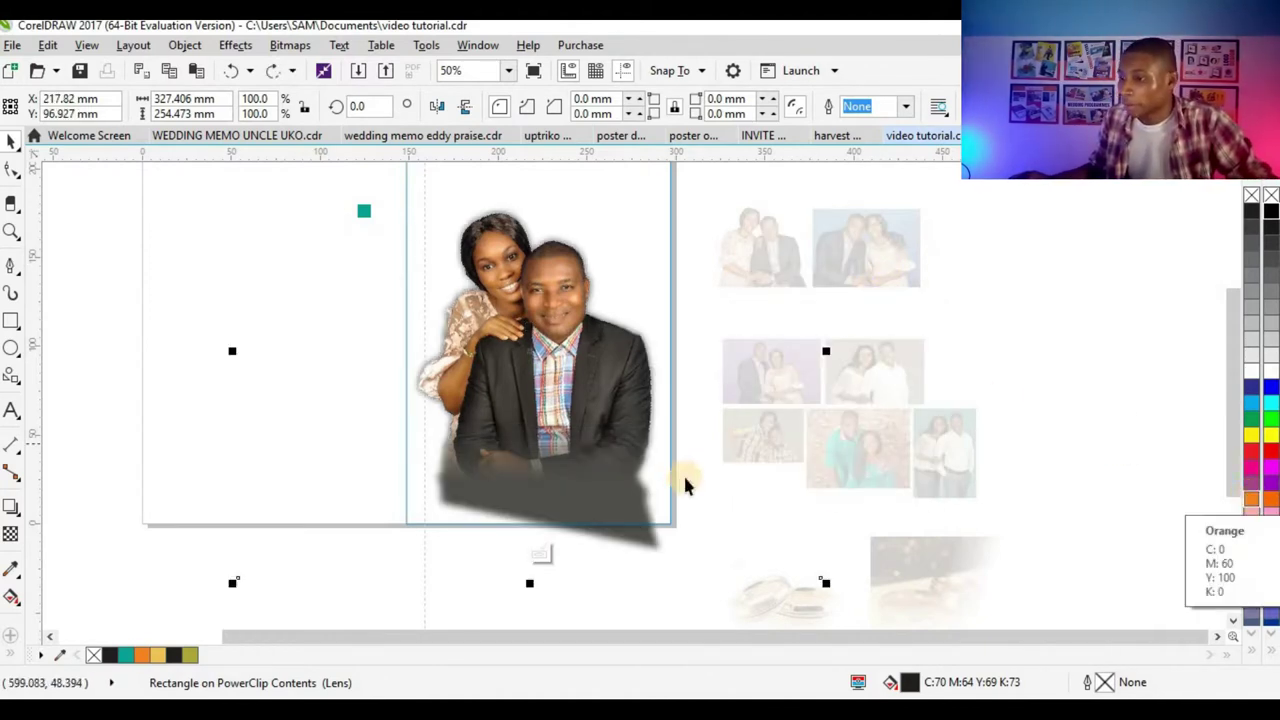
pyautogui.click(1254, 501)
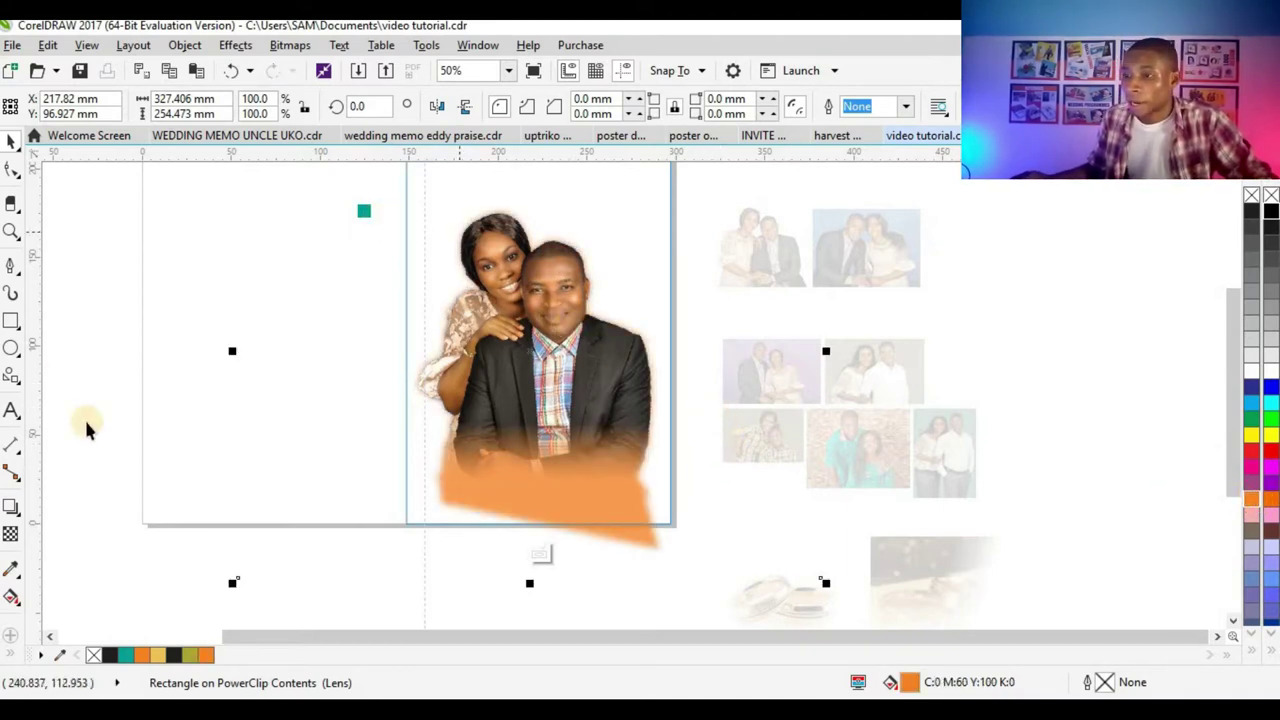
pyautogui.click(272, 48)
# - Convert the selection to a 300 dpi bitmap in RGB Color (24-bit) mode
pyautogui.click(310, 72)
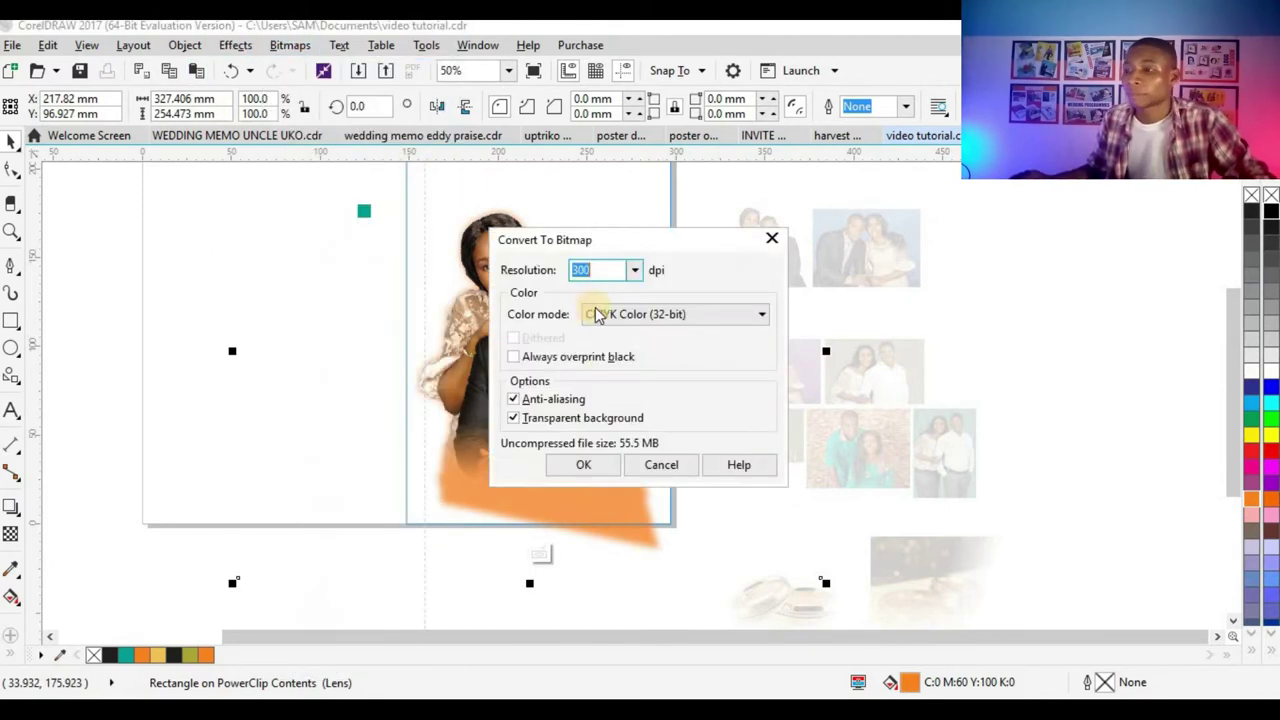
pyautogui.click(675, 318)
pyautogui.click(651, 390)
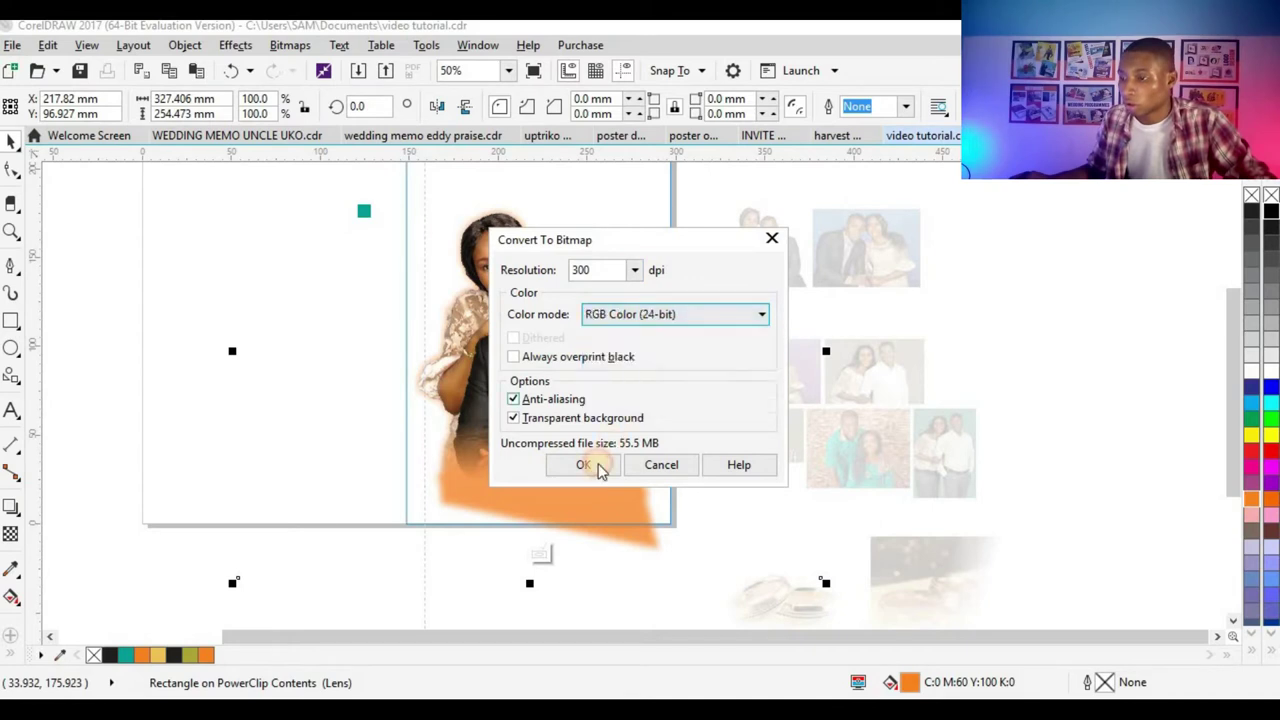
pyautogui.click(590, 464)
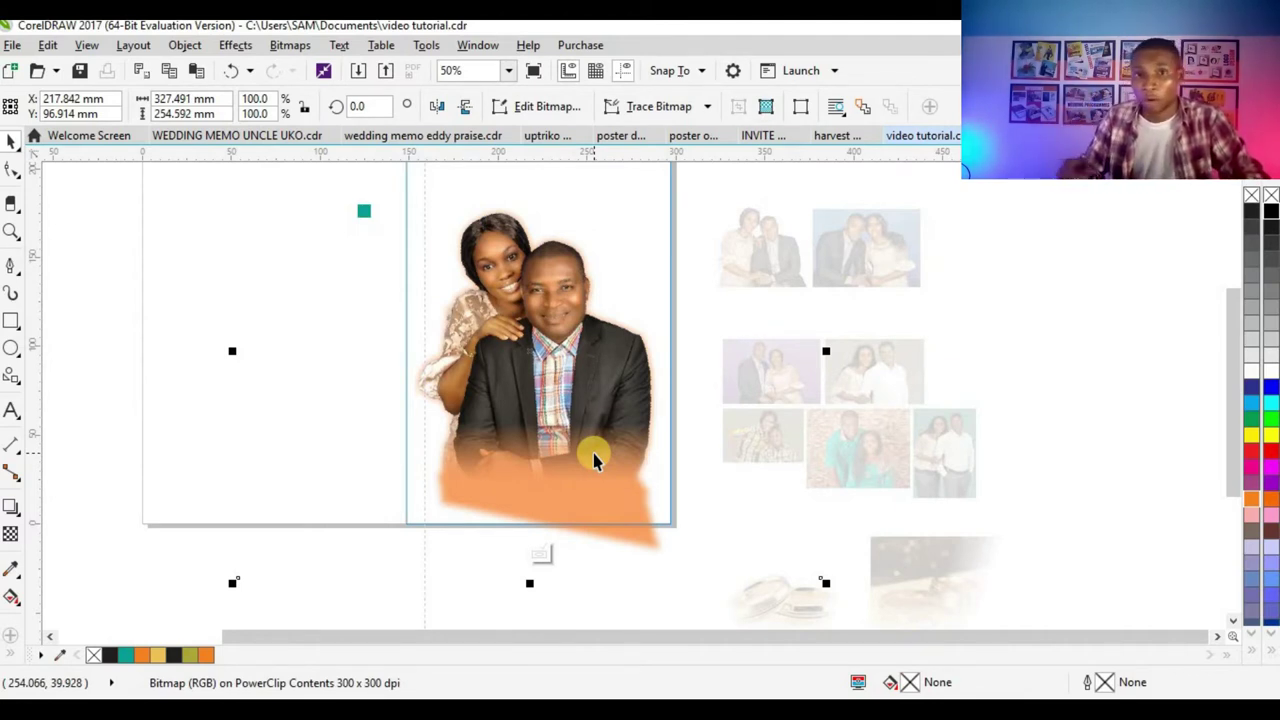
# - Drag a linear fountain transparency downward so the bitmap's bottom fades out
pyautogui.click(10, 533)
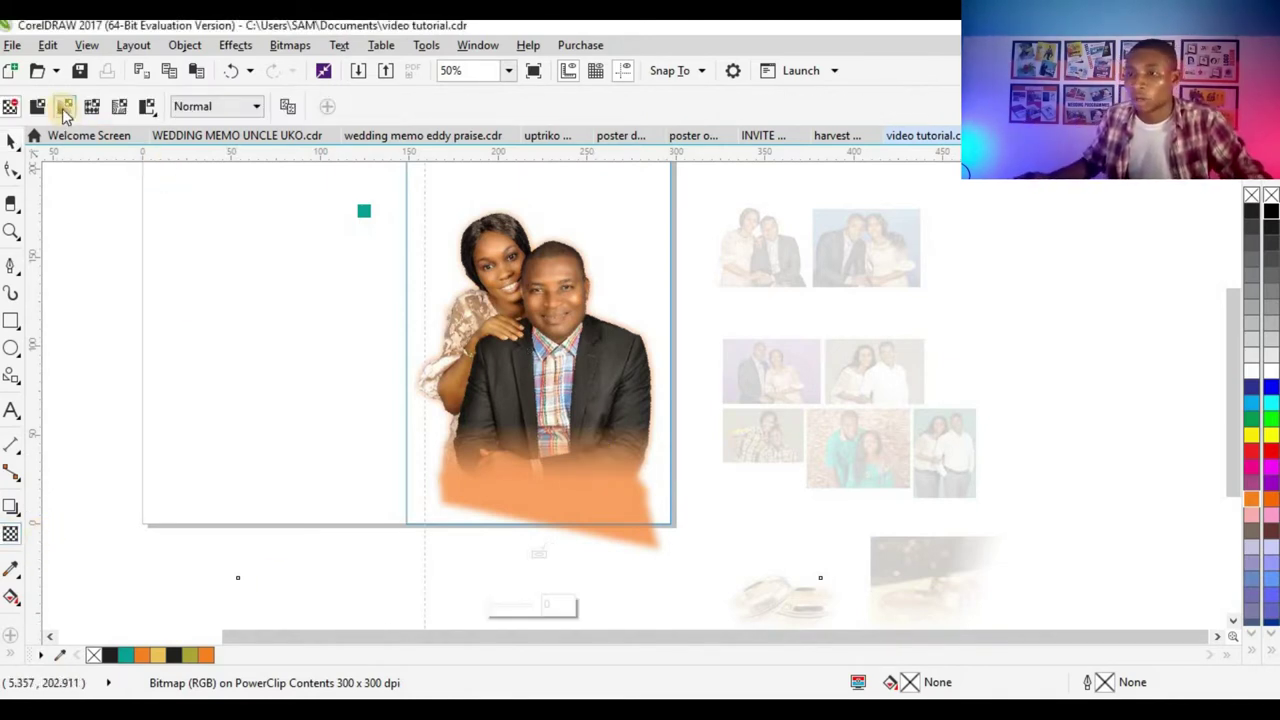
pyautogui.click(64, 106)
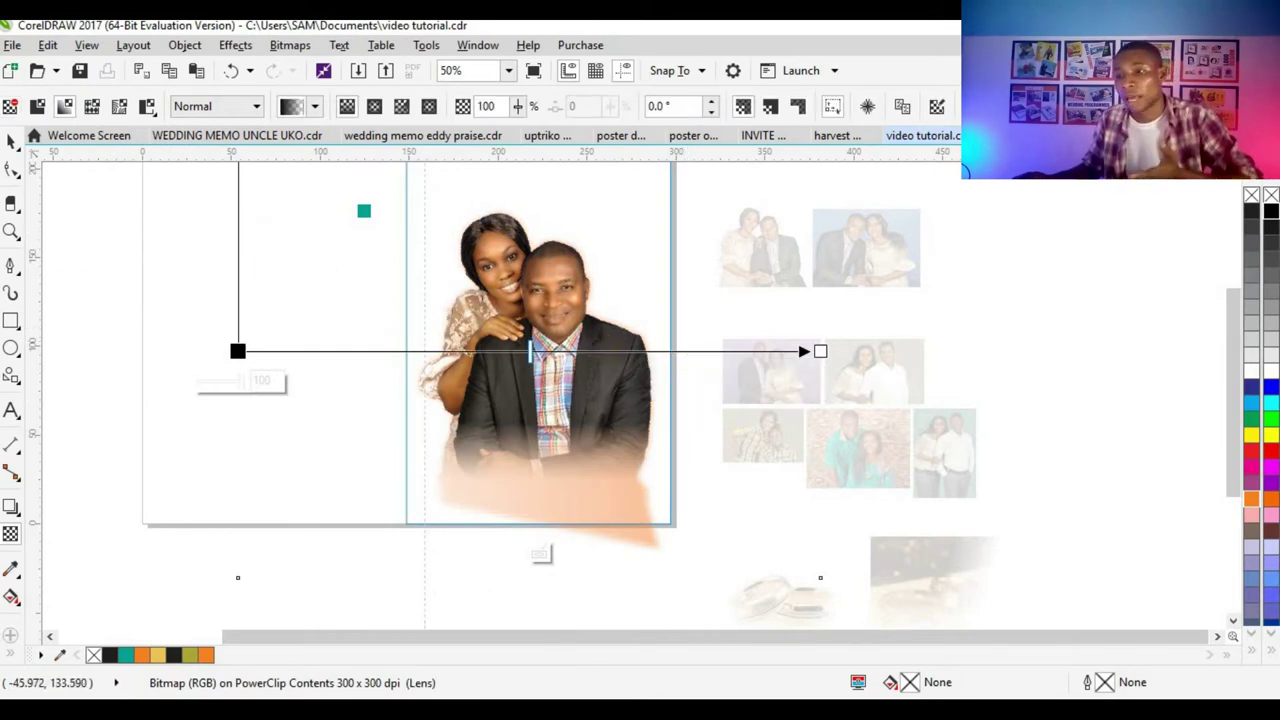
pyautogui.click(12, 141)
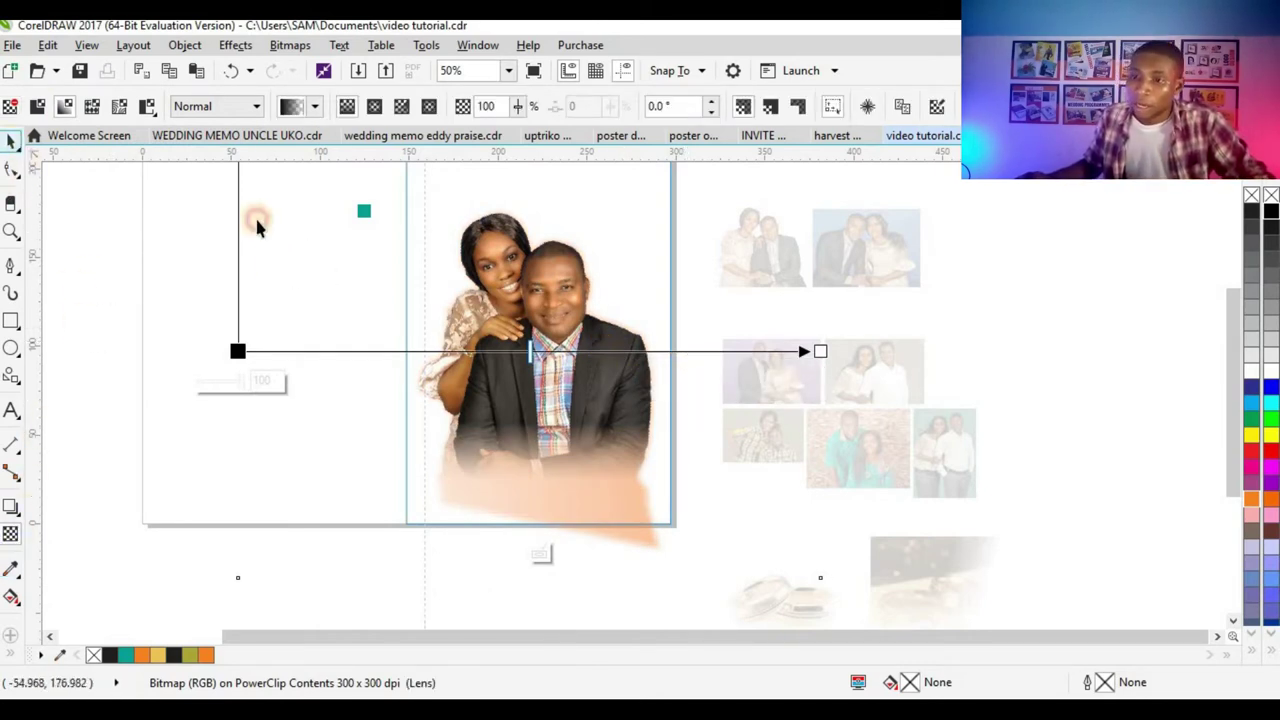
pyautogui.click(10, 534)
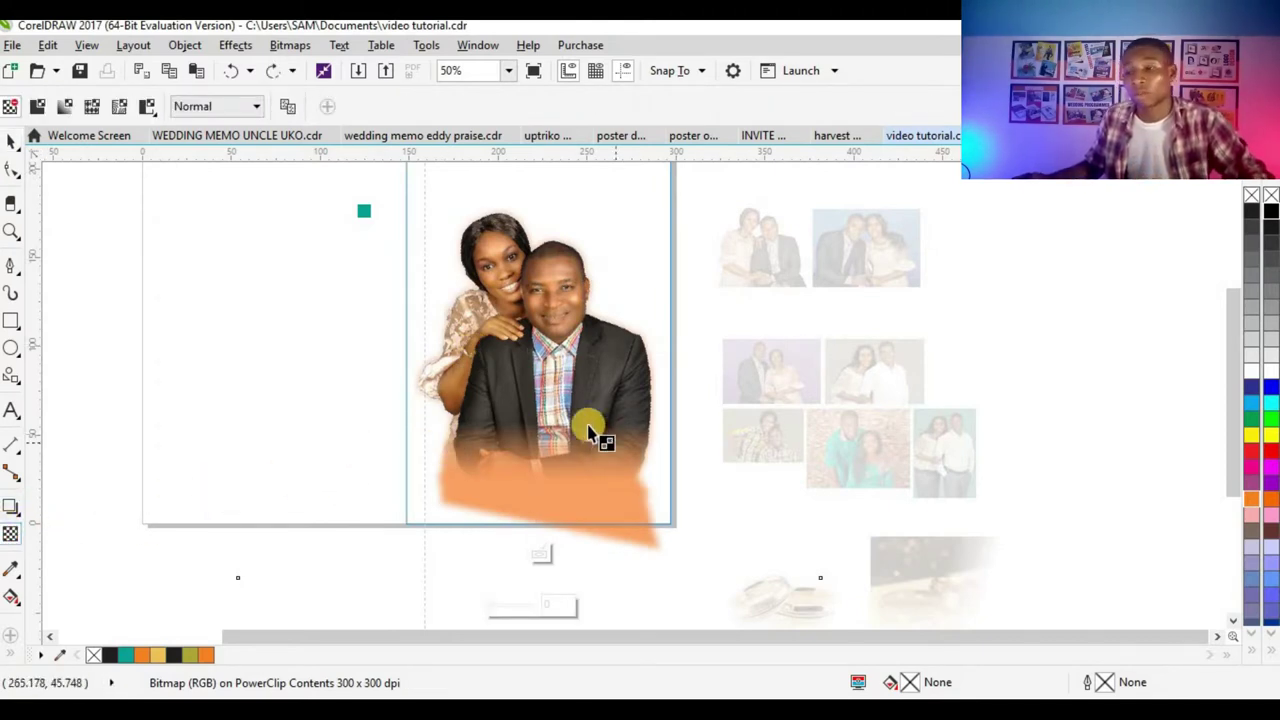
pyautogui.moveTo(578, 398); pyautogui.dragTo(576, 450)
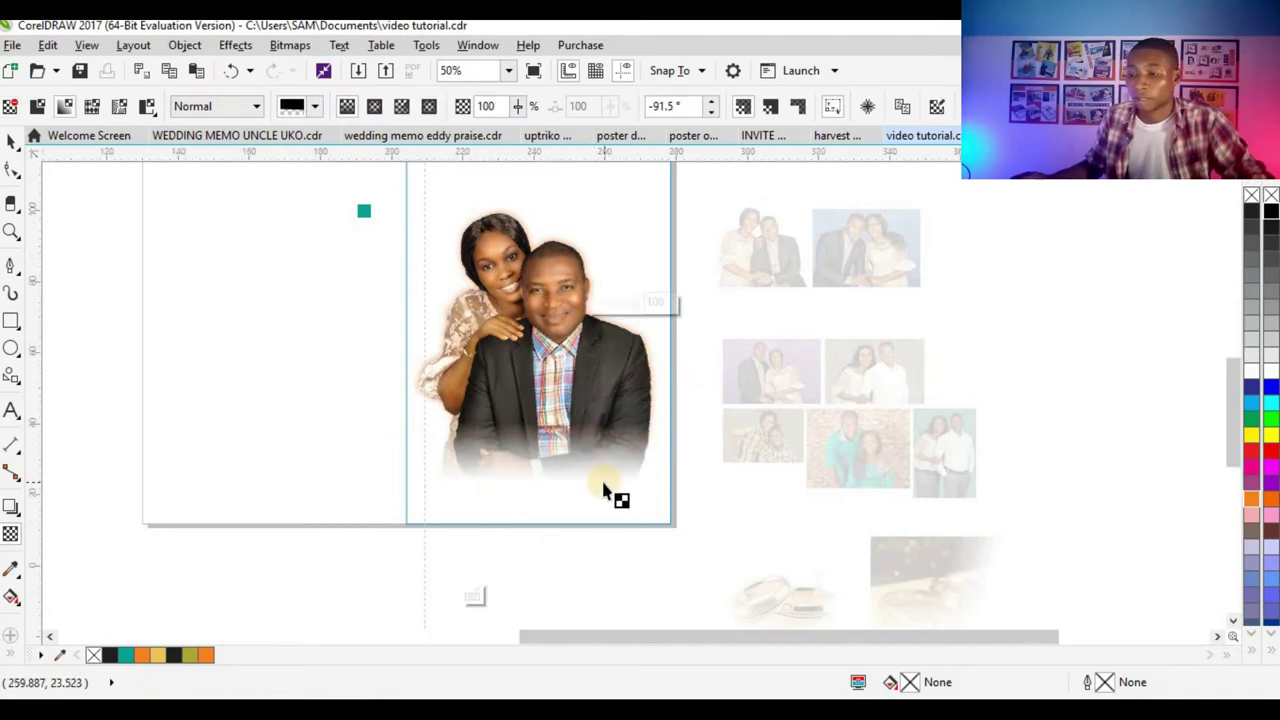
pyautogui.scroll(2, 609, 491)
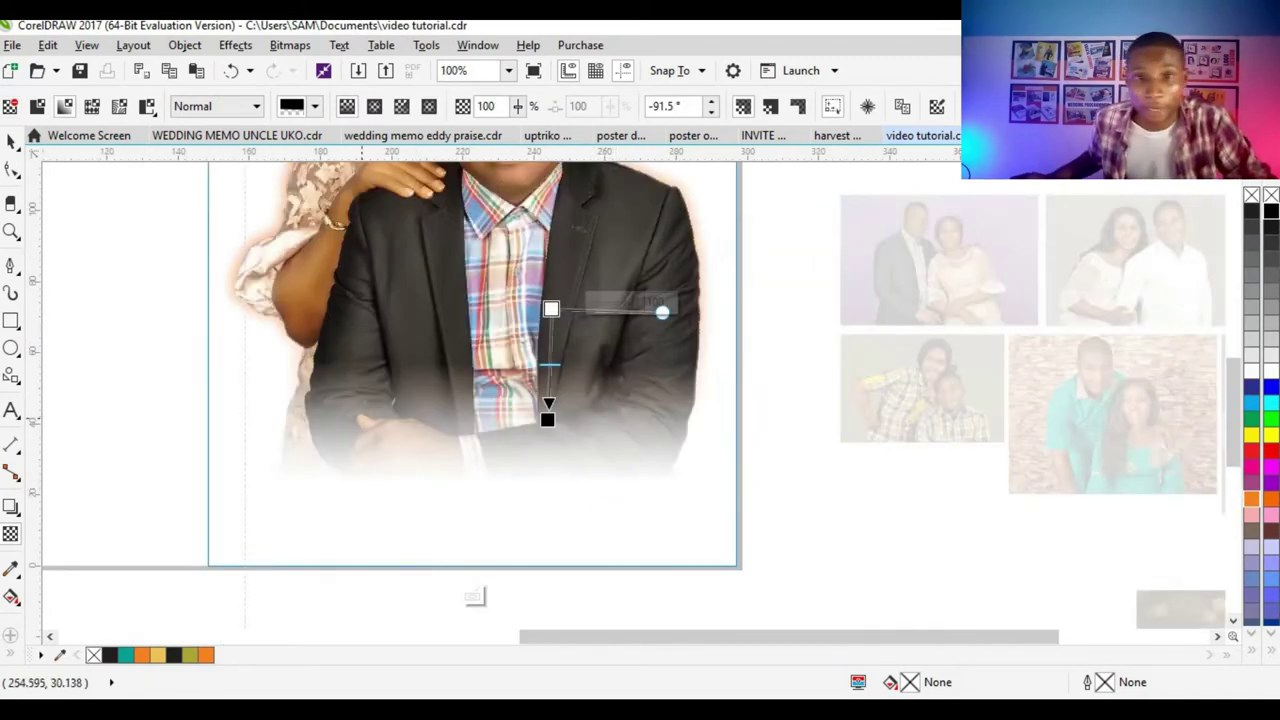
pyautogui.click(12, 141)
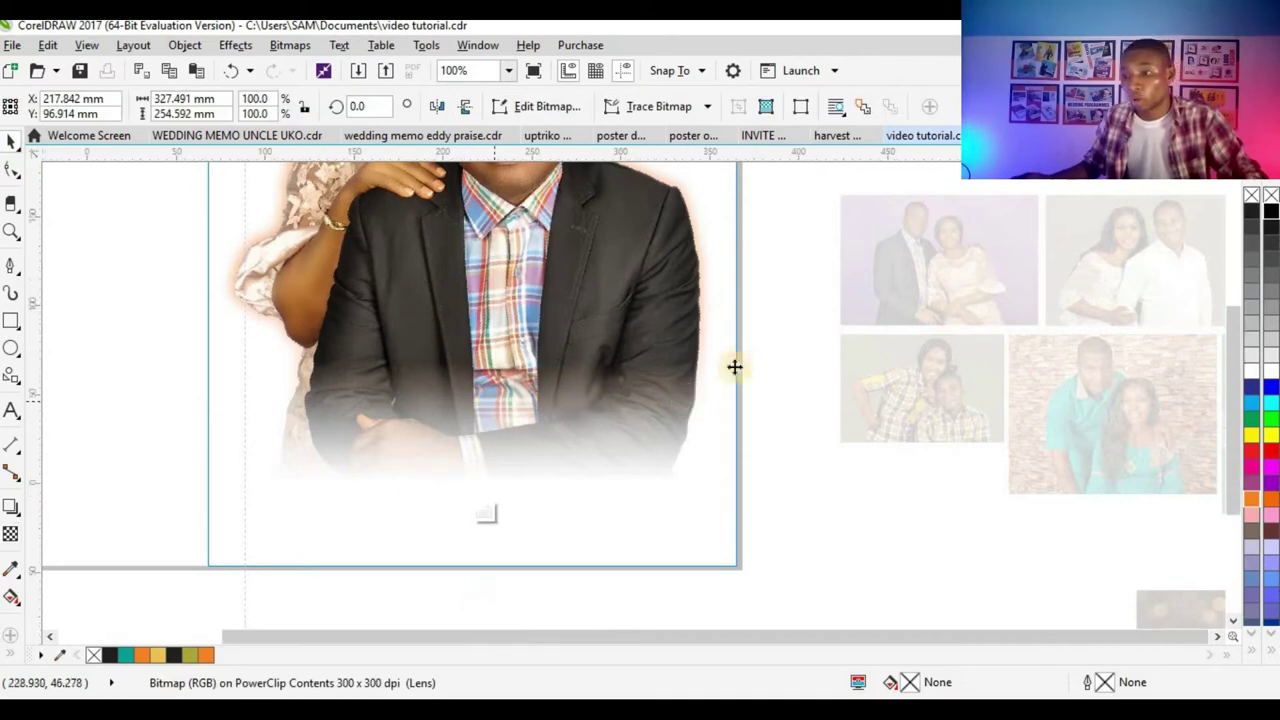
pyautogui.scroll(-3, 744, 337)
pyautogui.click(951, 340)
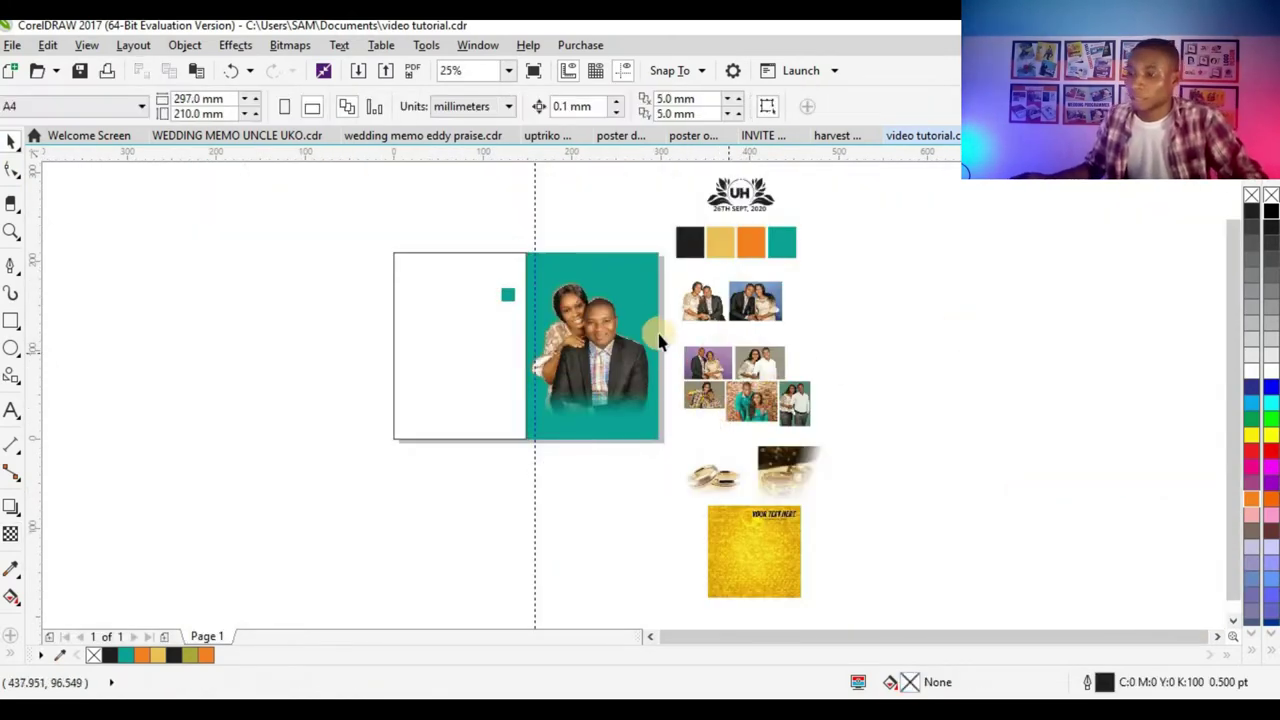
pyautogui.scroll(3, 637, 322)
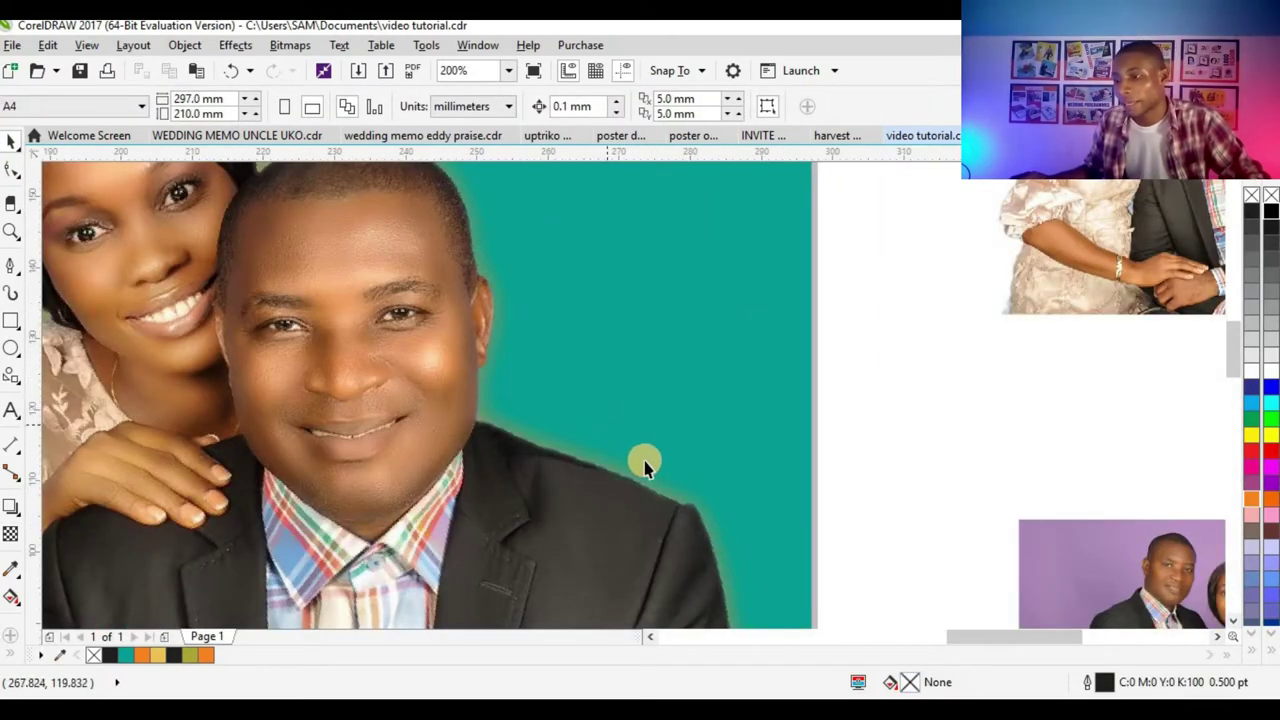
pyautogui.scroll(-1, 677, 490)
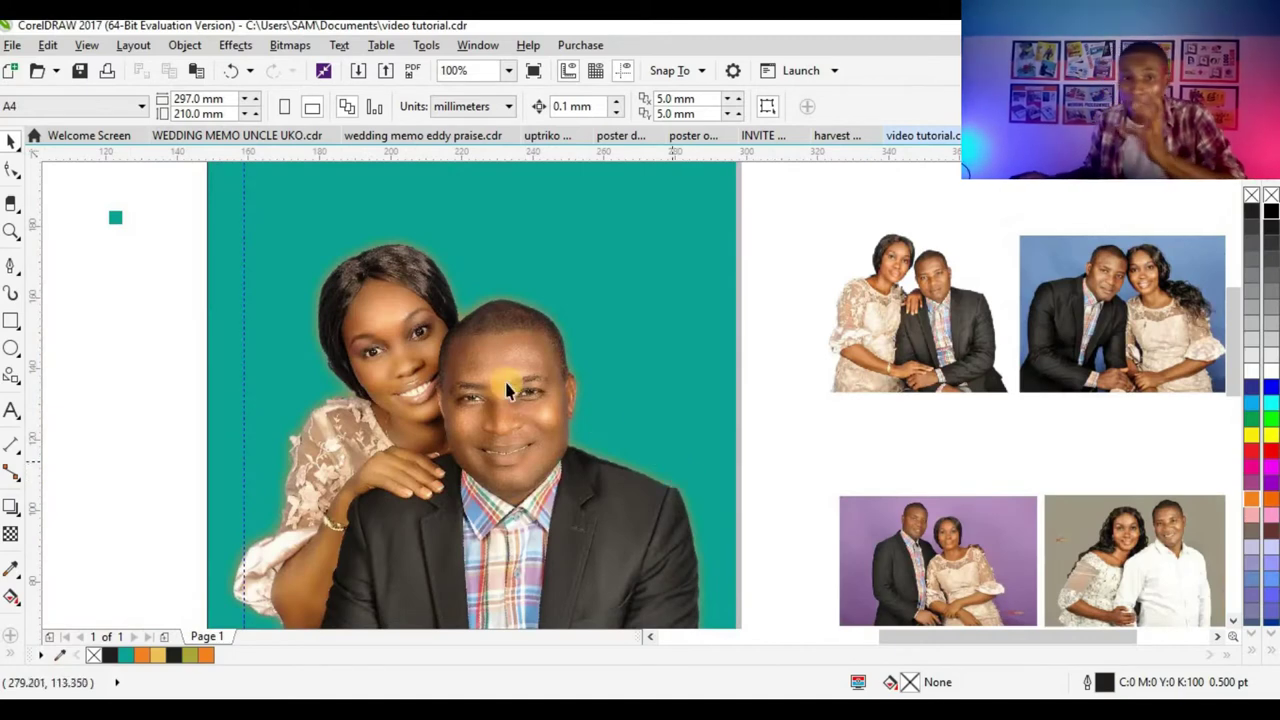
pyautogui.scroll(2, 465, 310)
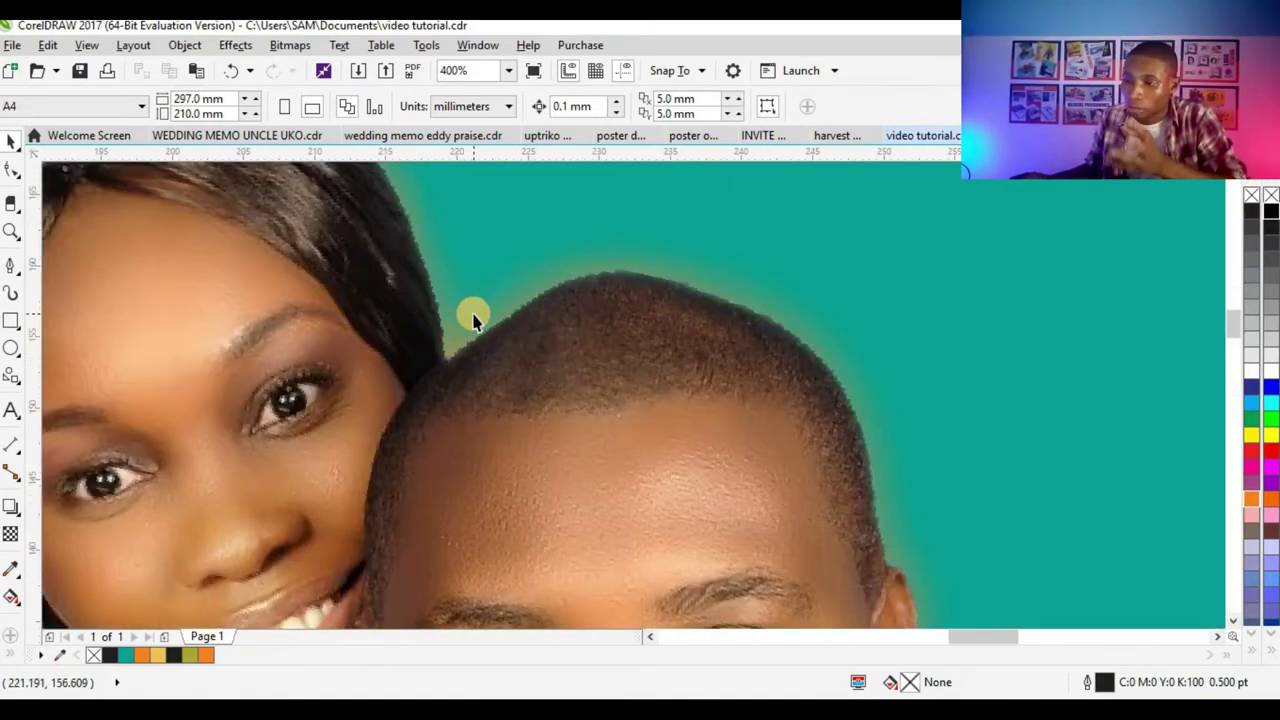
pyautogui.scroll(3, 472, 300)
pyautogui.scroll(-2, 477, 323)
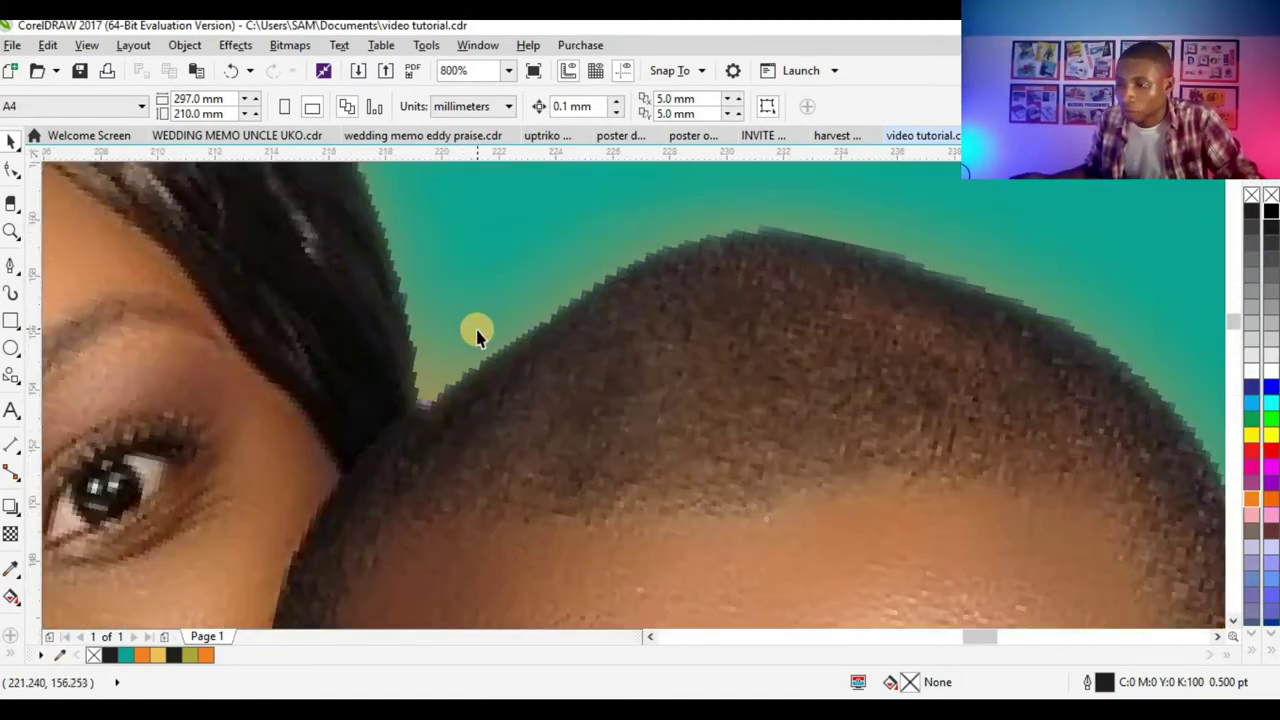
pyautogui.scroll(-4, 477, 336)
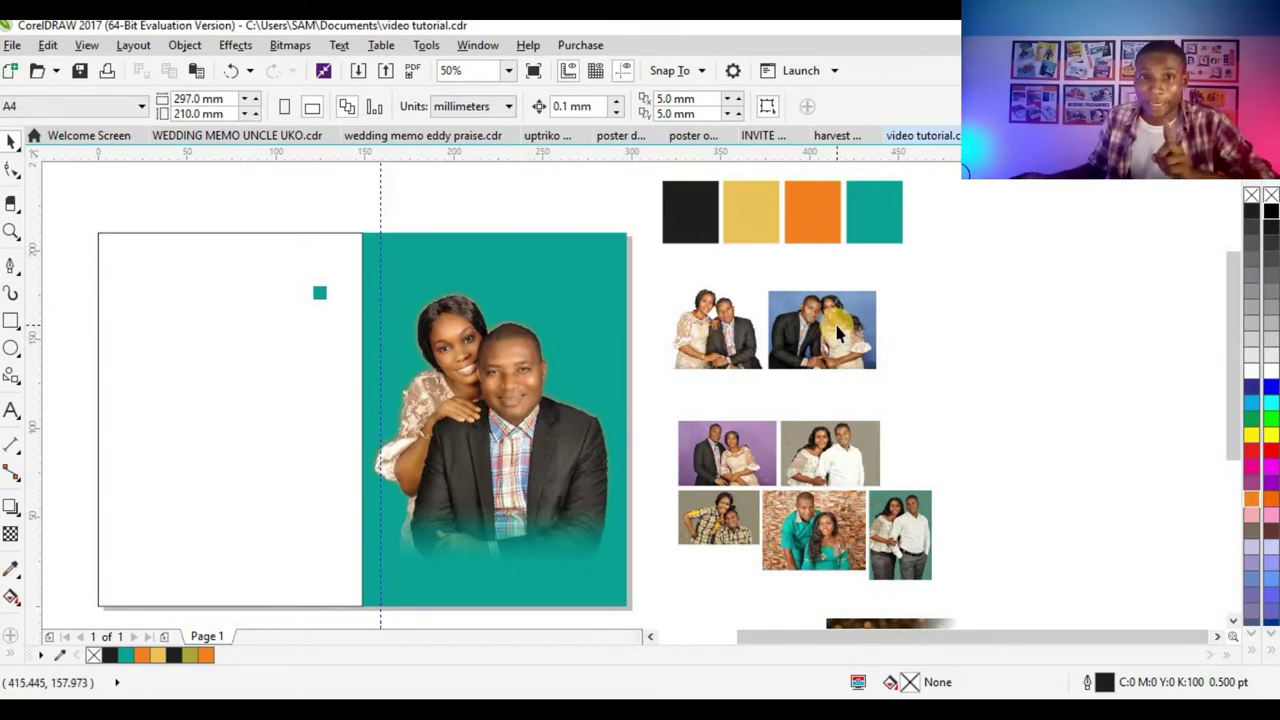
# - Place the second small couple photo inside the teal rectangle as a PowerClip
pyautogui.click(836, 350)
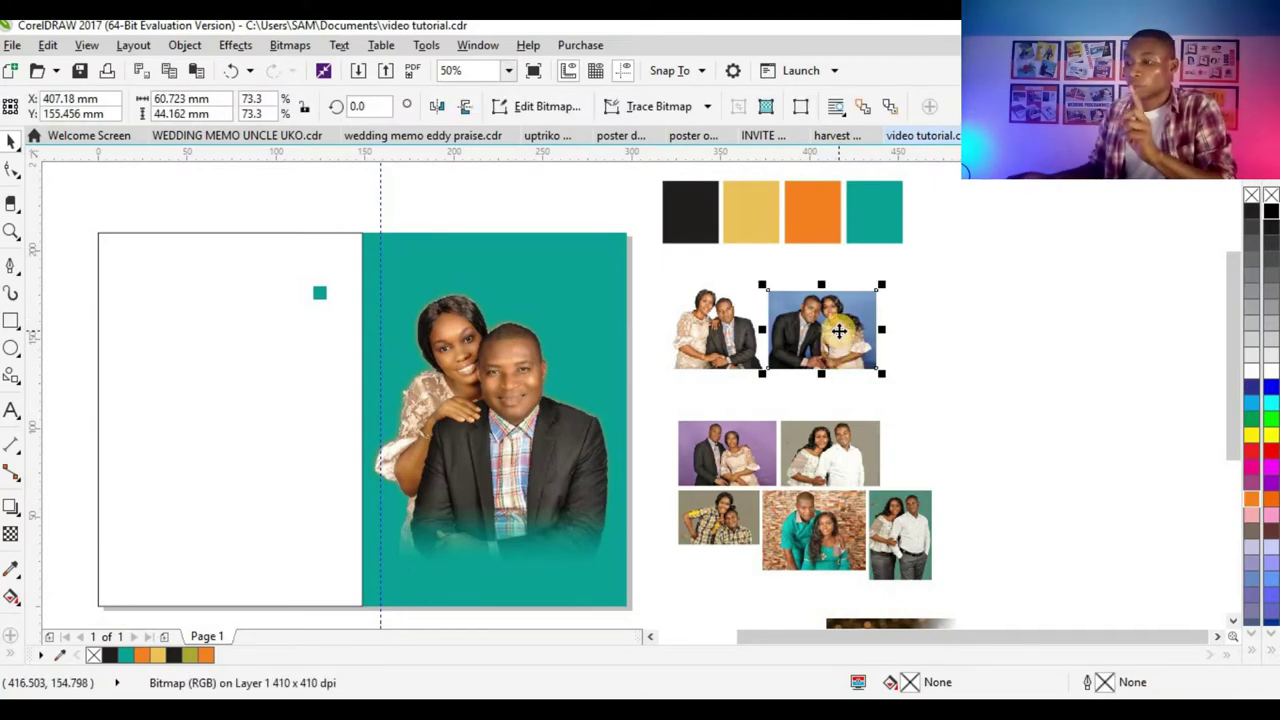
pyautogui.rightClick(839, 331)
pyautogui.click(645, 292)
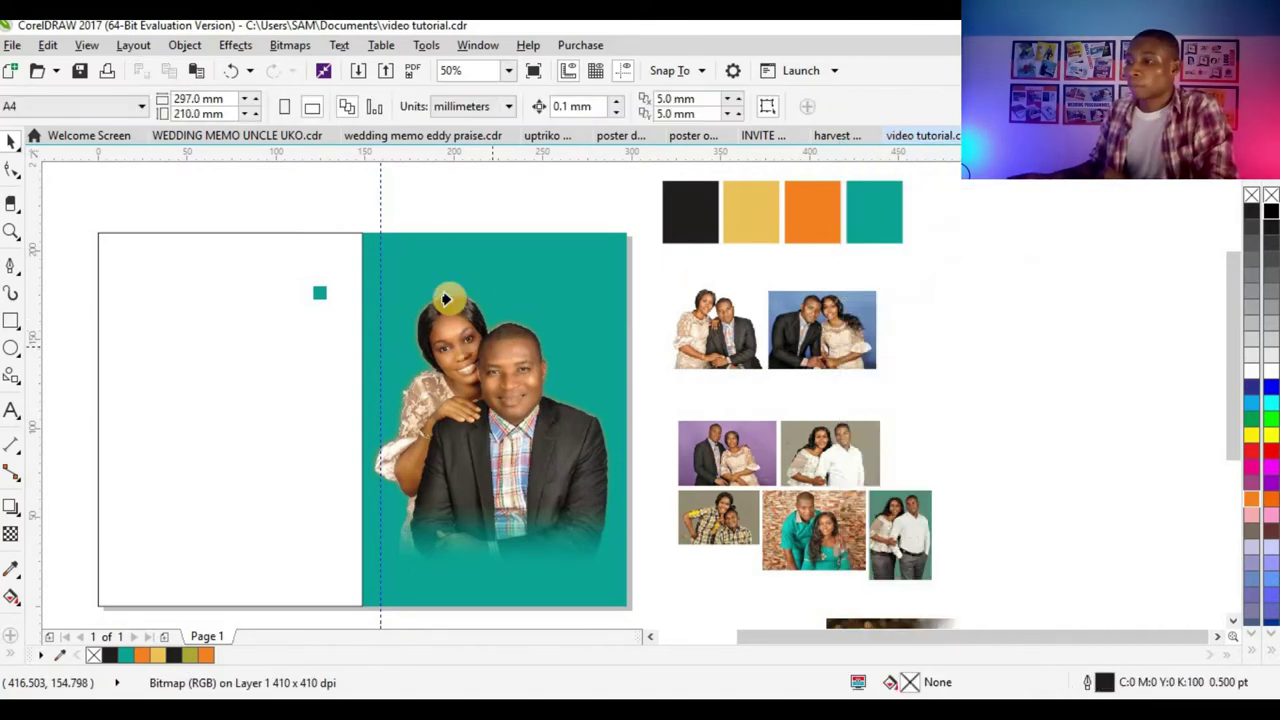
pyautogui.click(469, 260)
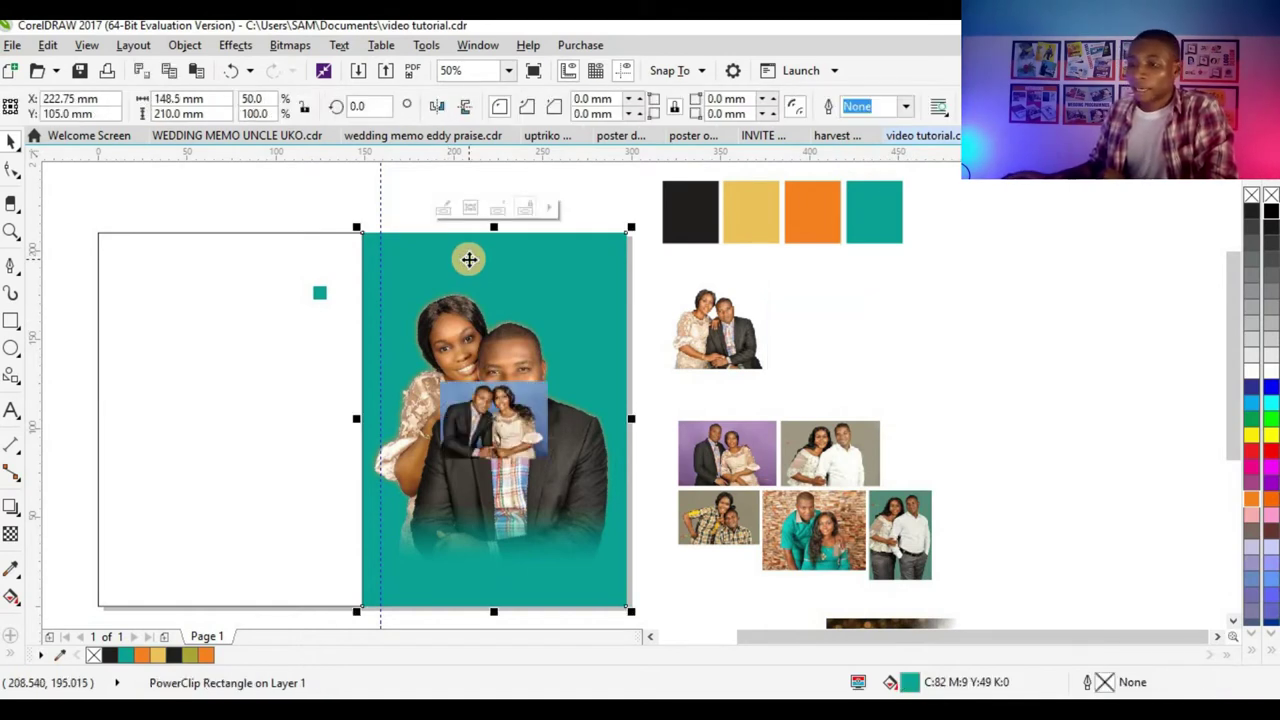
# - Enlarge the photo inside the teal frame and move it upward
pyautogui.click(504, 427)
pyautogui.keyDown('ctrl'); pyautogui.click(504, 427); pyautogui.keyUp('ctrl')
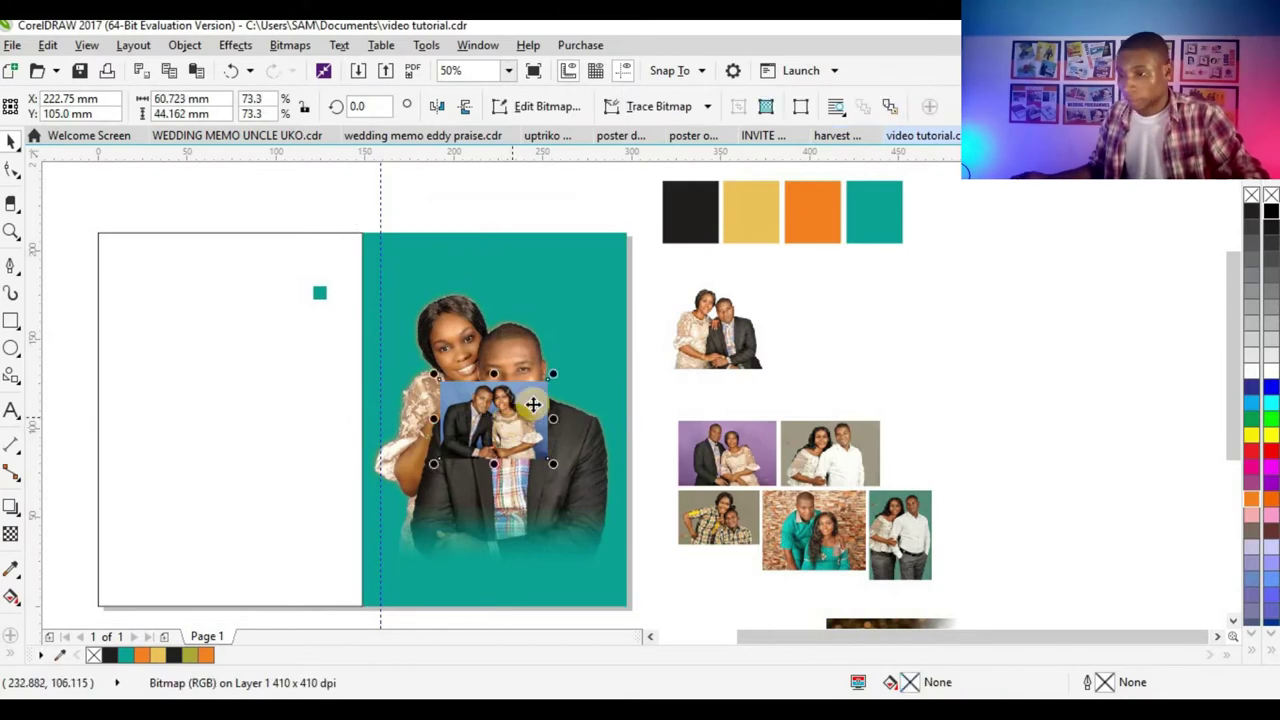
pyautogui.moveTo(566, 368); pyautogui.dragTo(720, 248)
pyautogui.moveTo(461, 436); pyautogui.dragTo(493, 483)
pyautogui.click(492, 479)
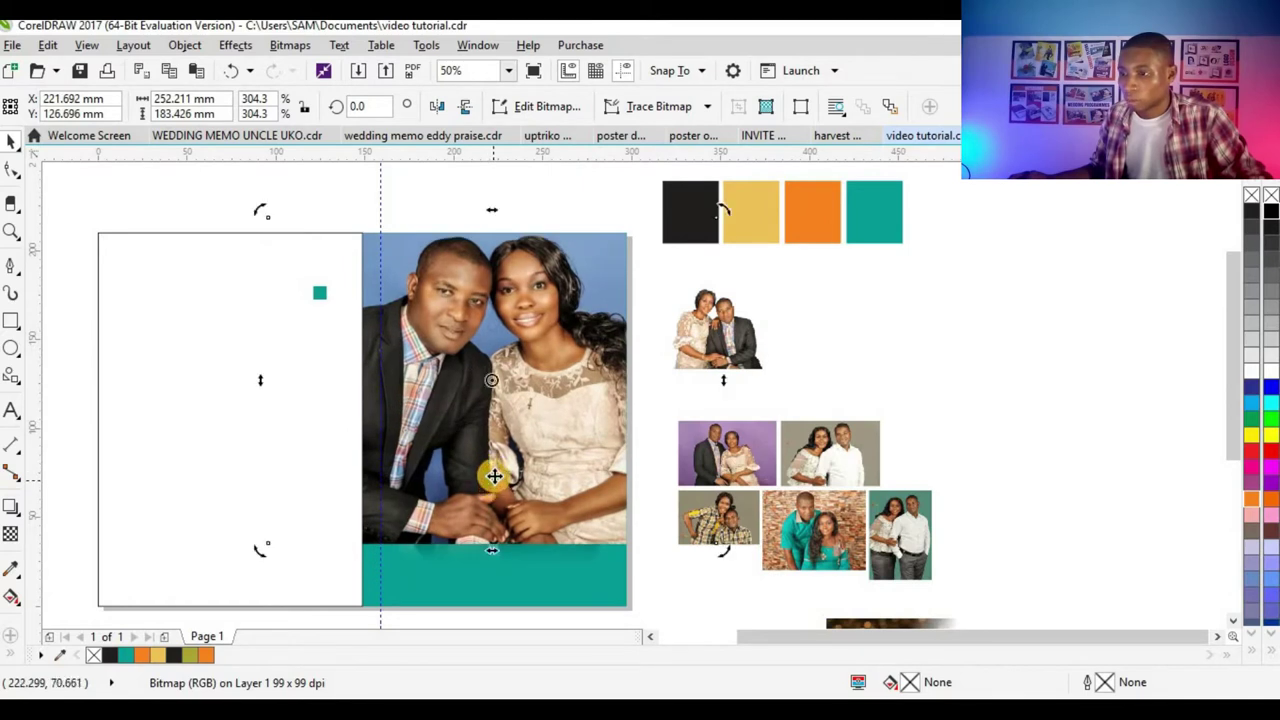
pyautogui.click(500, 475)
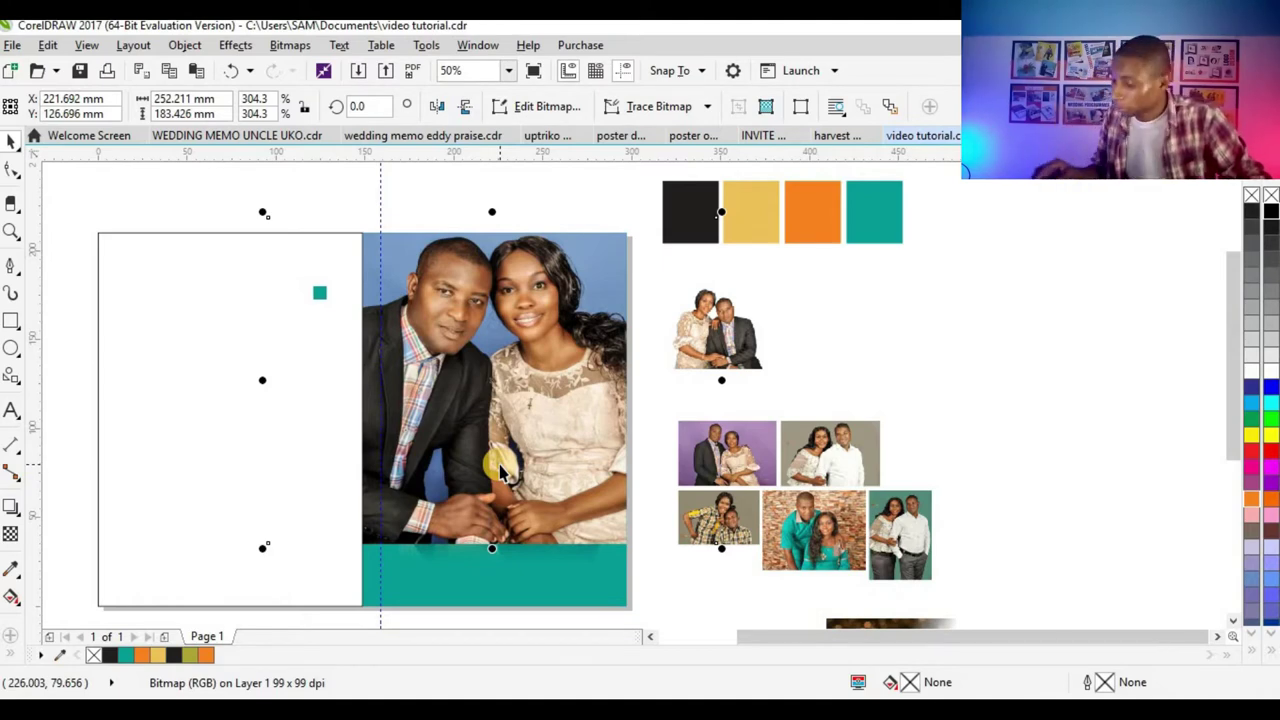
# - Undo the last change and switch to the Transparency tool
pyautogui.hotkey('ctrl', 'z')
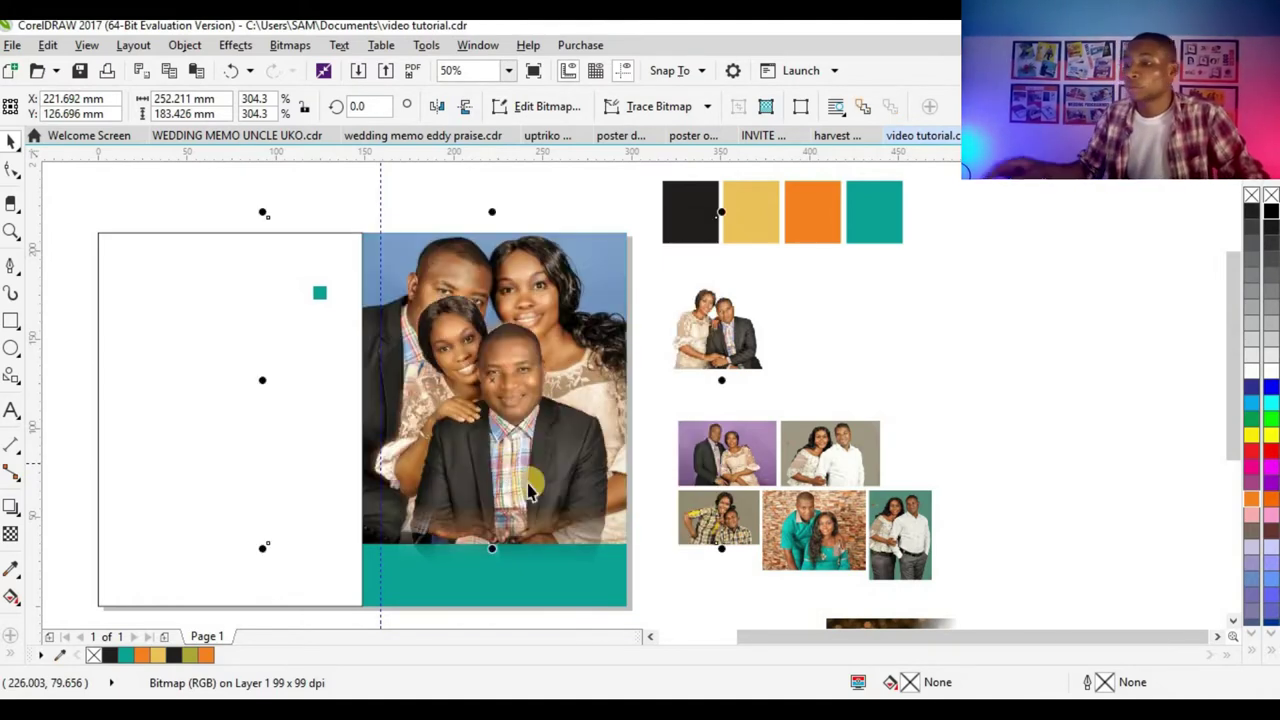
pyautogui.rightClick(11, 536)
pyautogui.press('Escape')
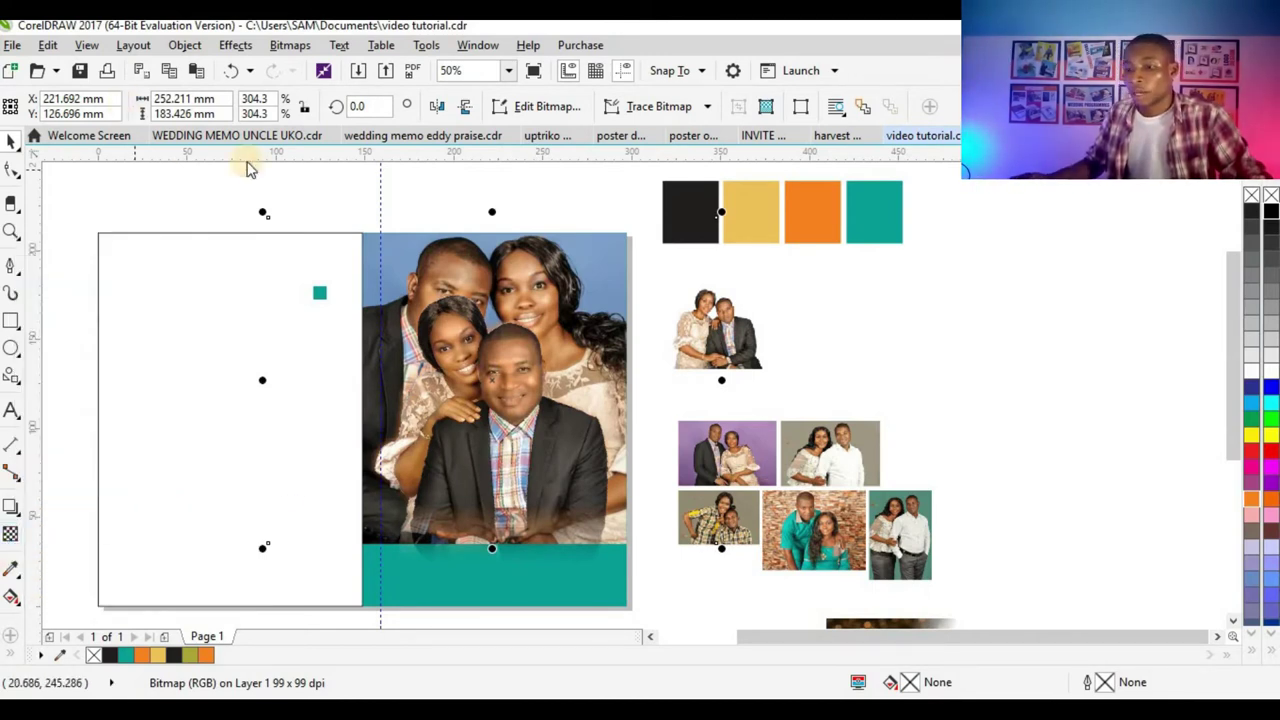
pyautogui.click(11, 535)
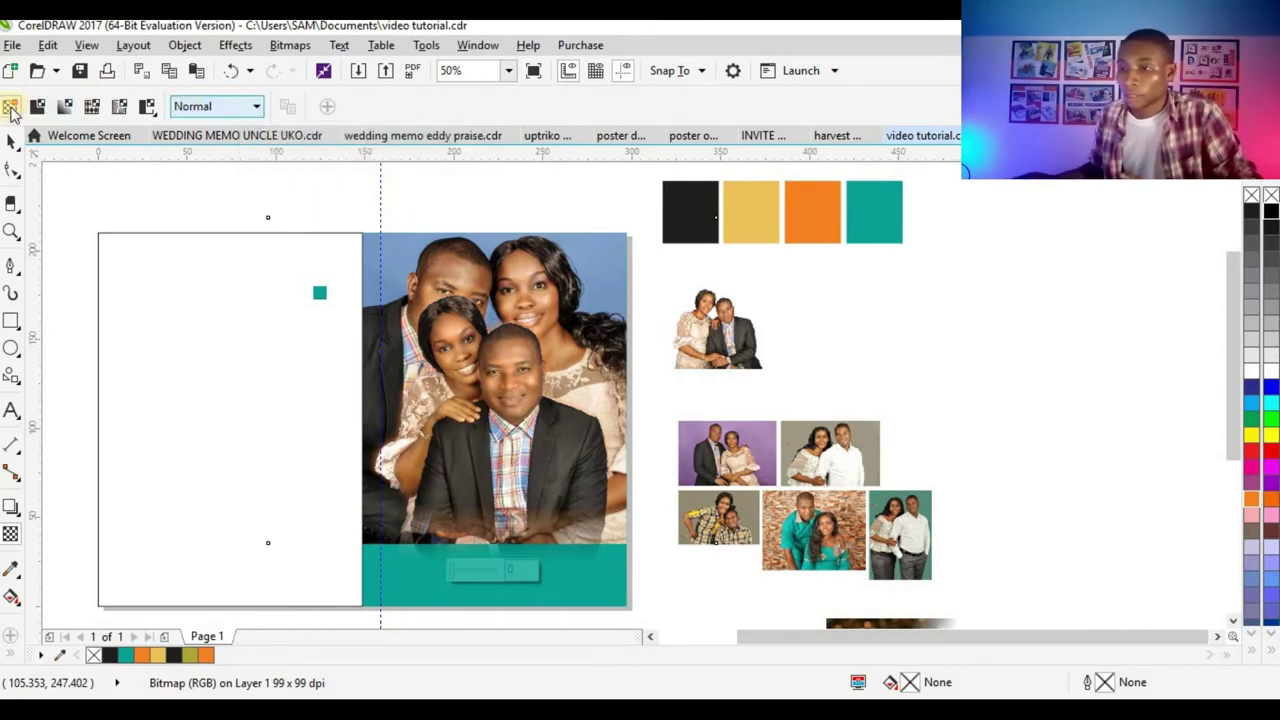
# - Give the photo Overlay merge mode with uniform transparency of 88
pyautogui.click(190, 106)
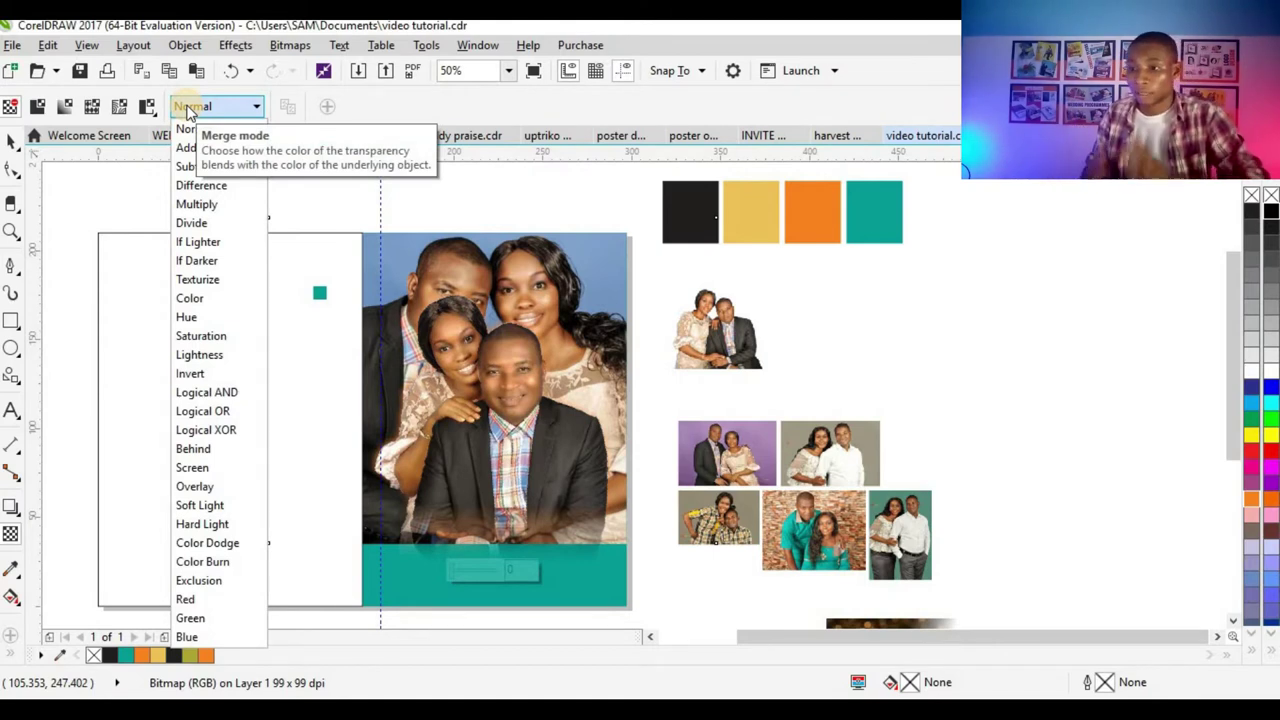
pyautogui.click(205, 486)
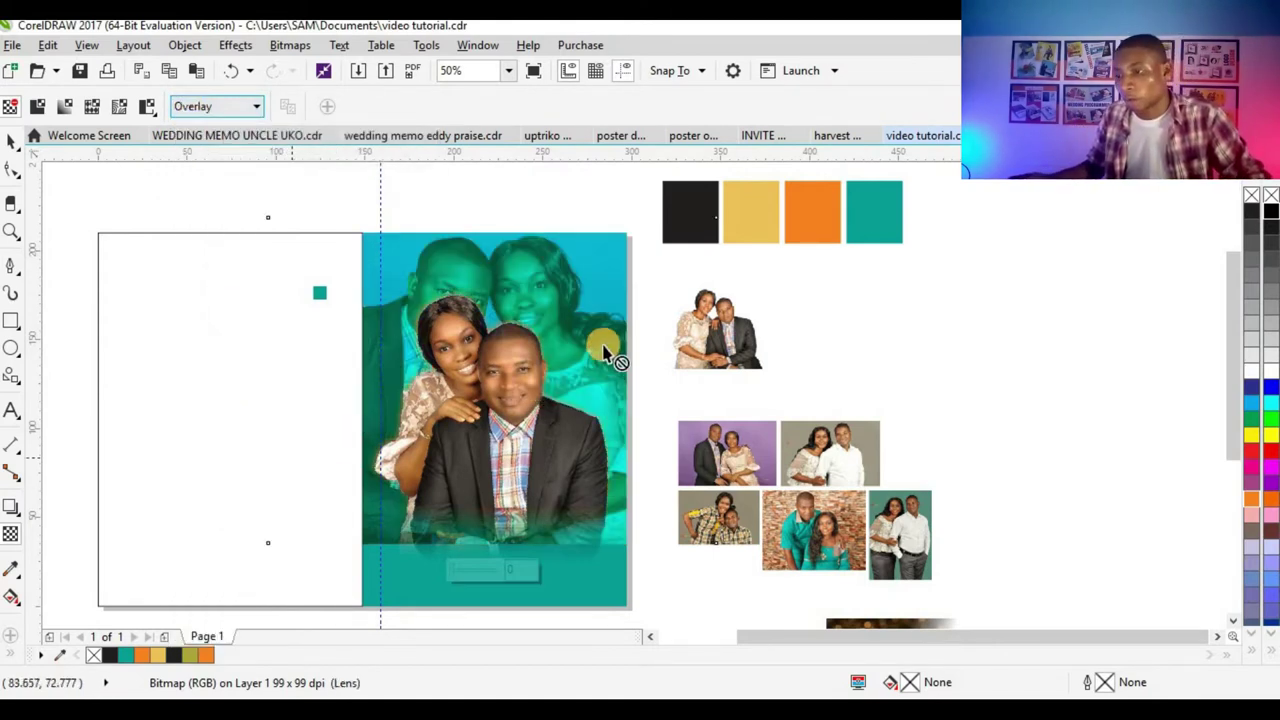
pyautogui.scroll(2, 572, 275)
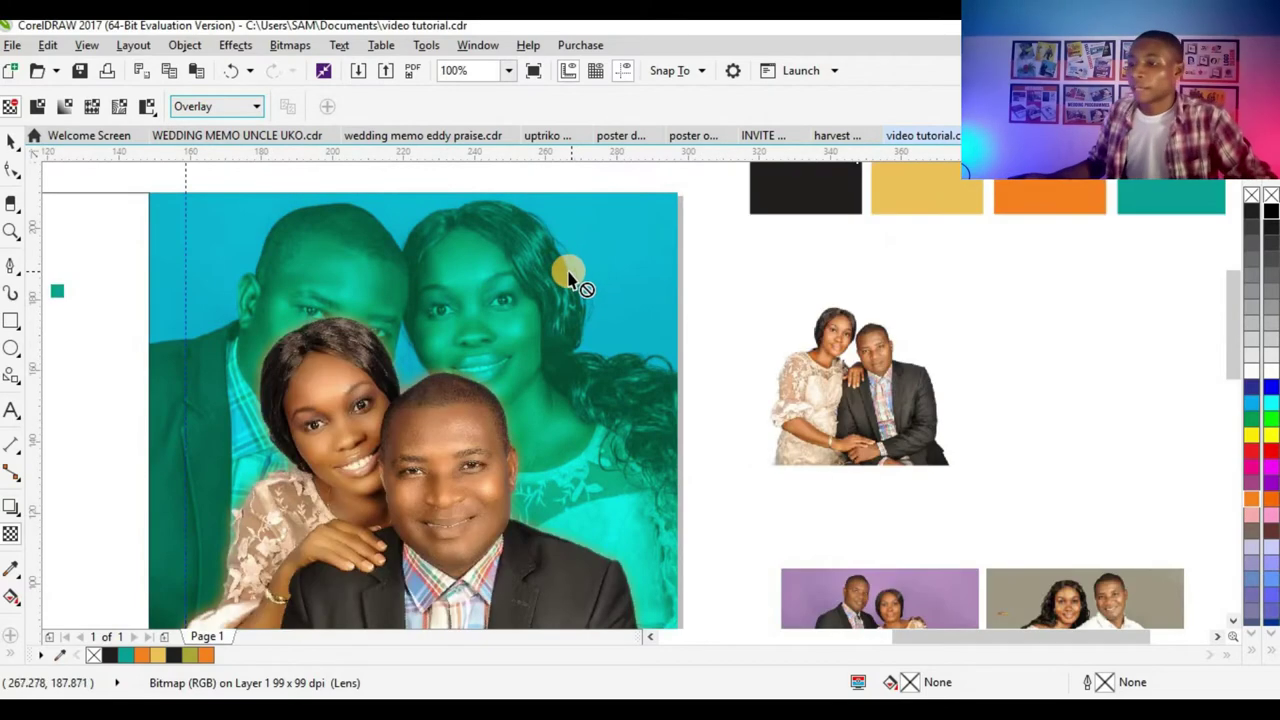
pyautogui.scroll(-2, 505, 345)
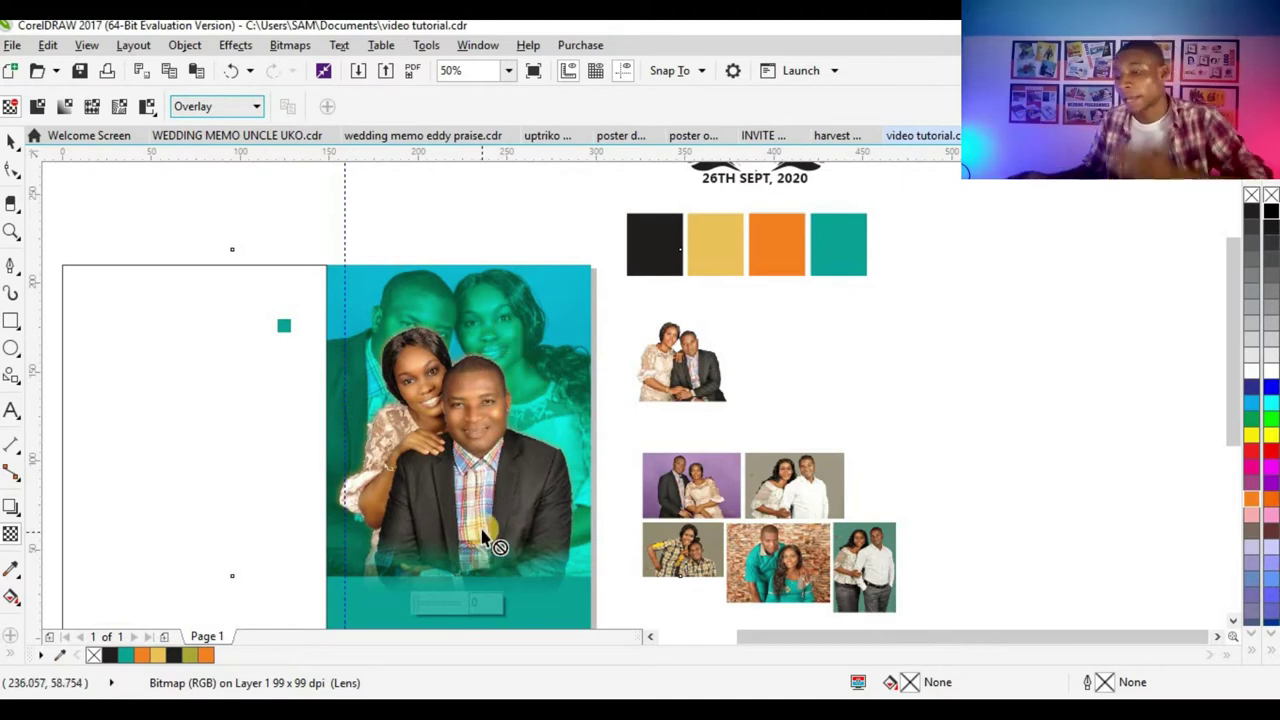
pyautogui.click(37, 106)
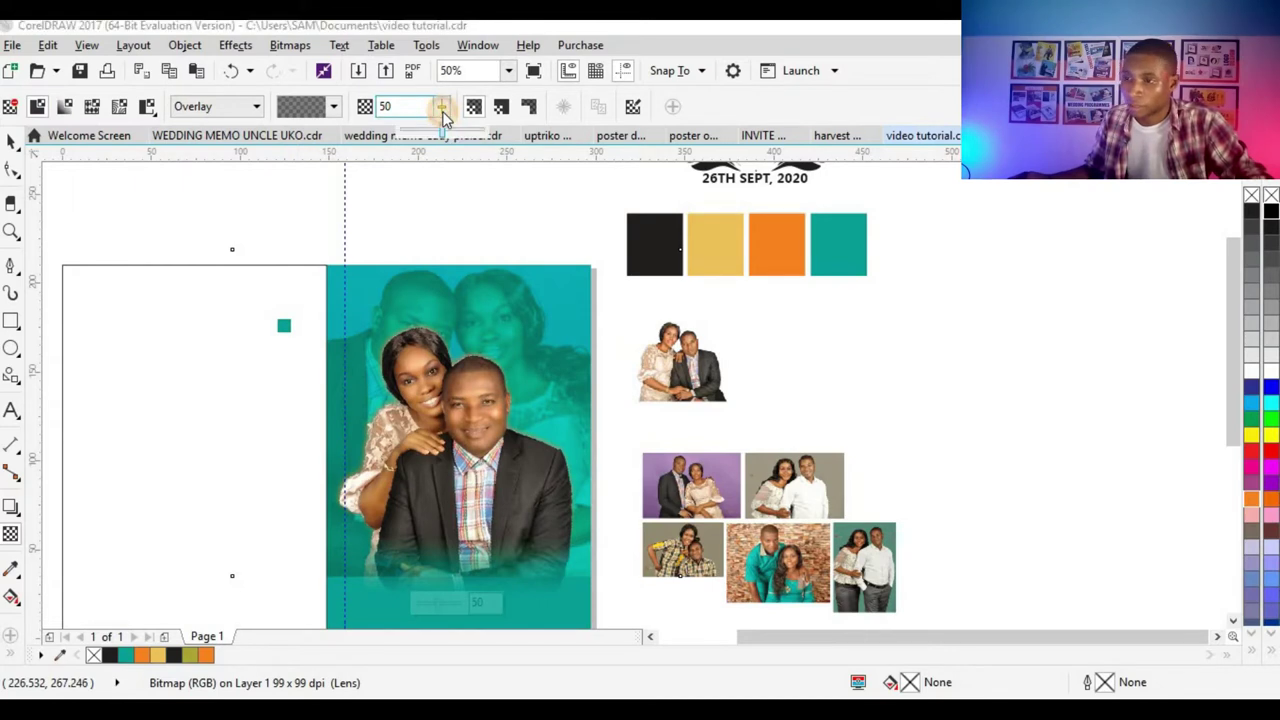
pyautogui.moveTo(443, 110); pyautogui.dragTo(449, 111)
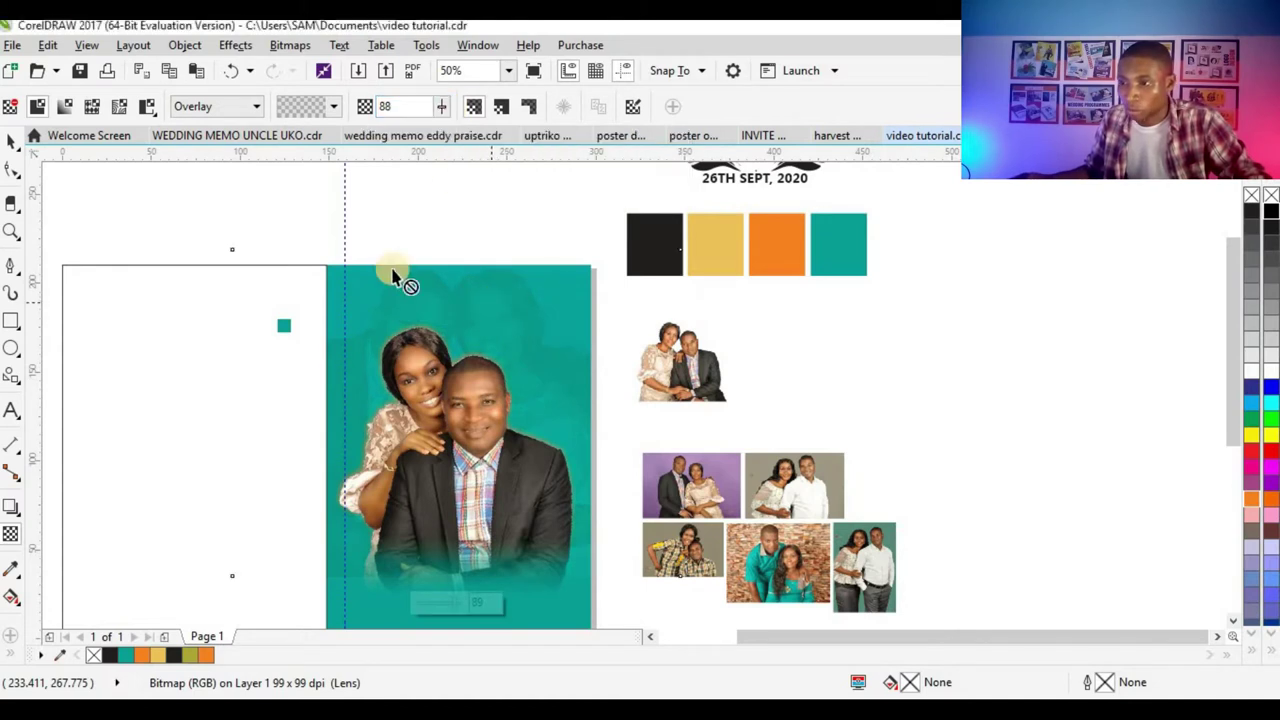
# - Zoom out with F3 to view the whole layout and inspect the photo with the Shape tool
pyautogui.click(12, 170)
pyautogui.press('F3')
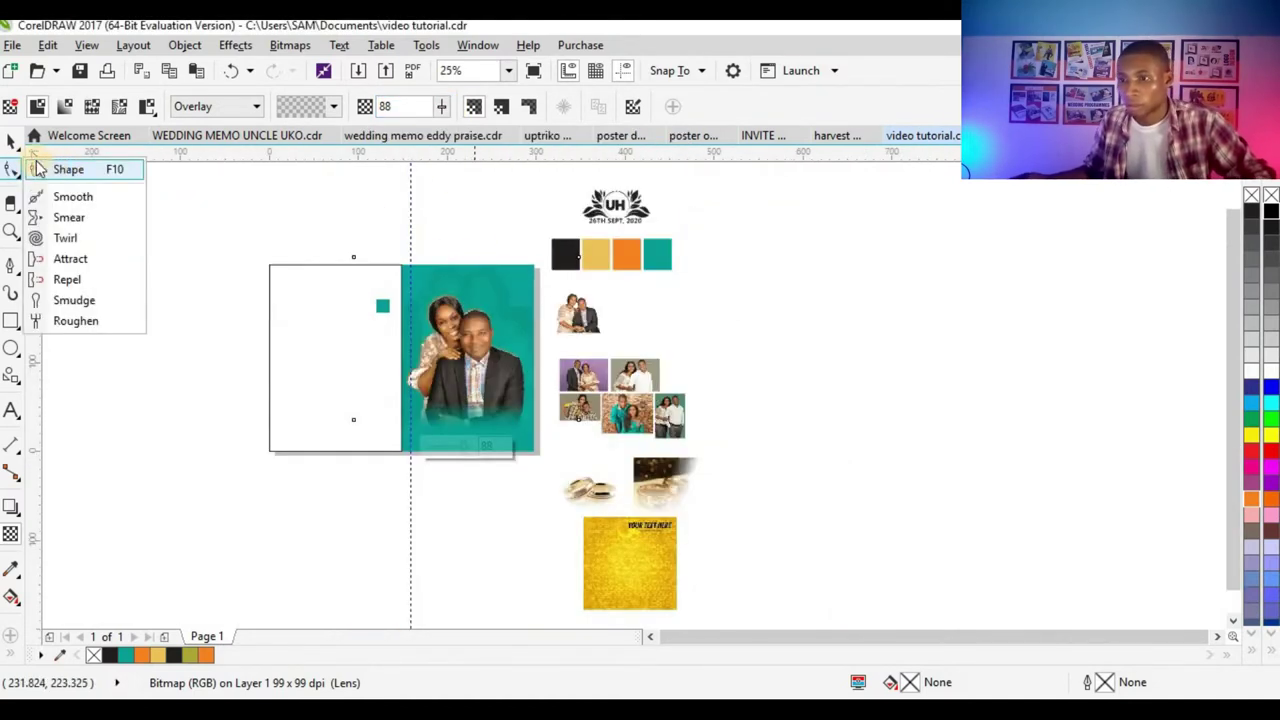
pyautogui.click(38, 170)
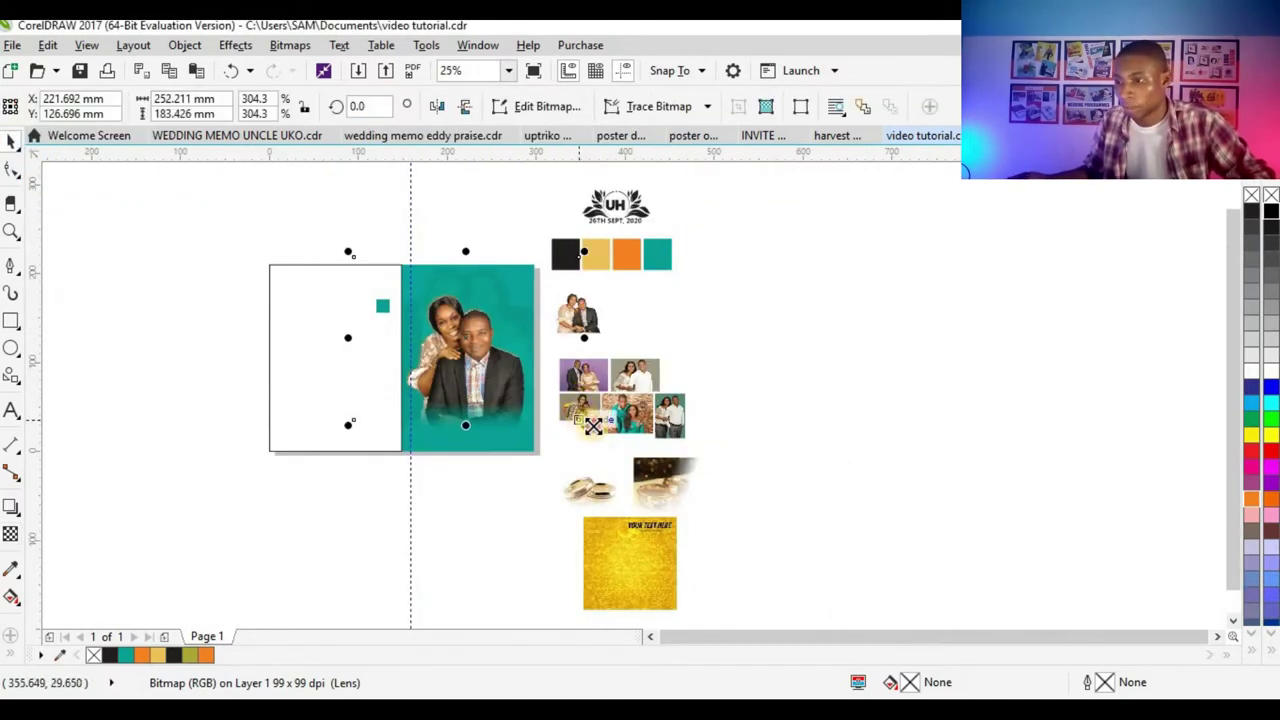
pyautogui.scroll(2, 490, 288)
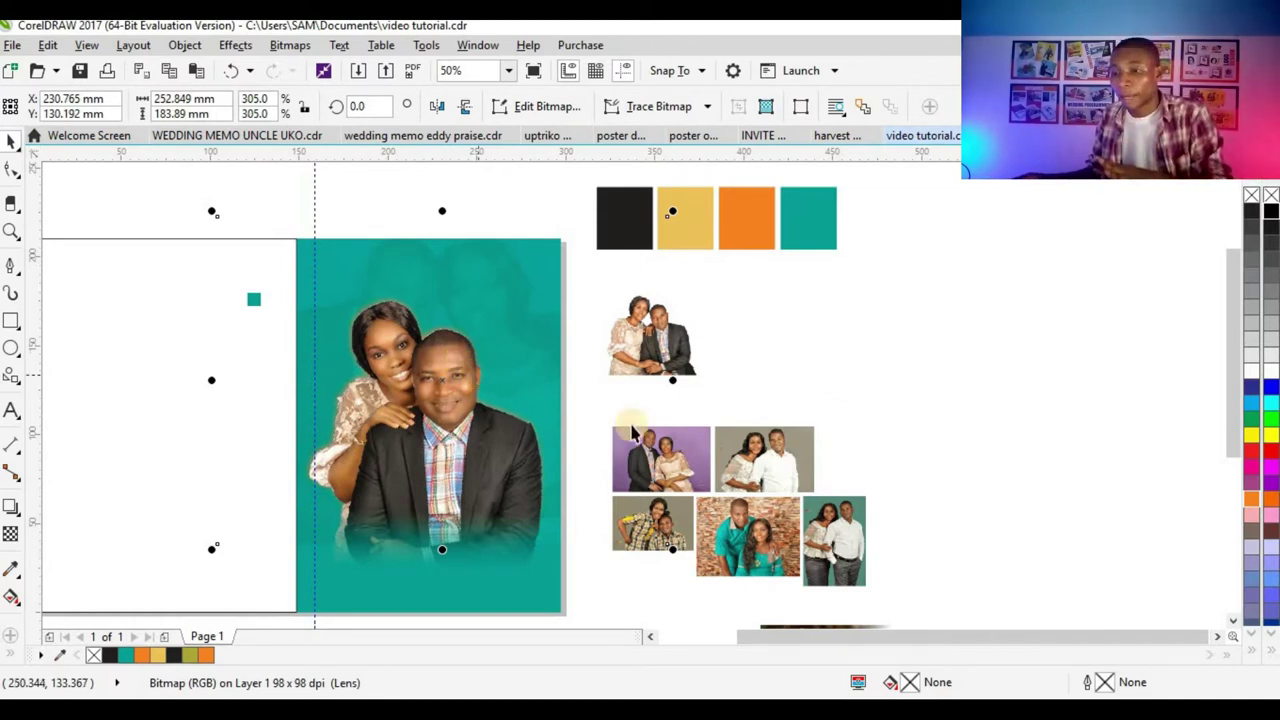
pyautogui.click(14, 536)
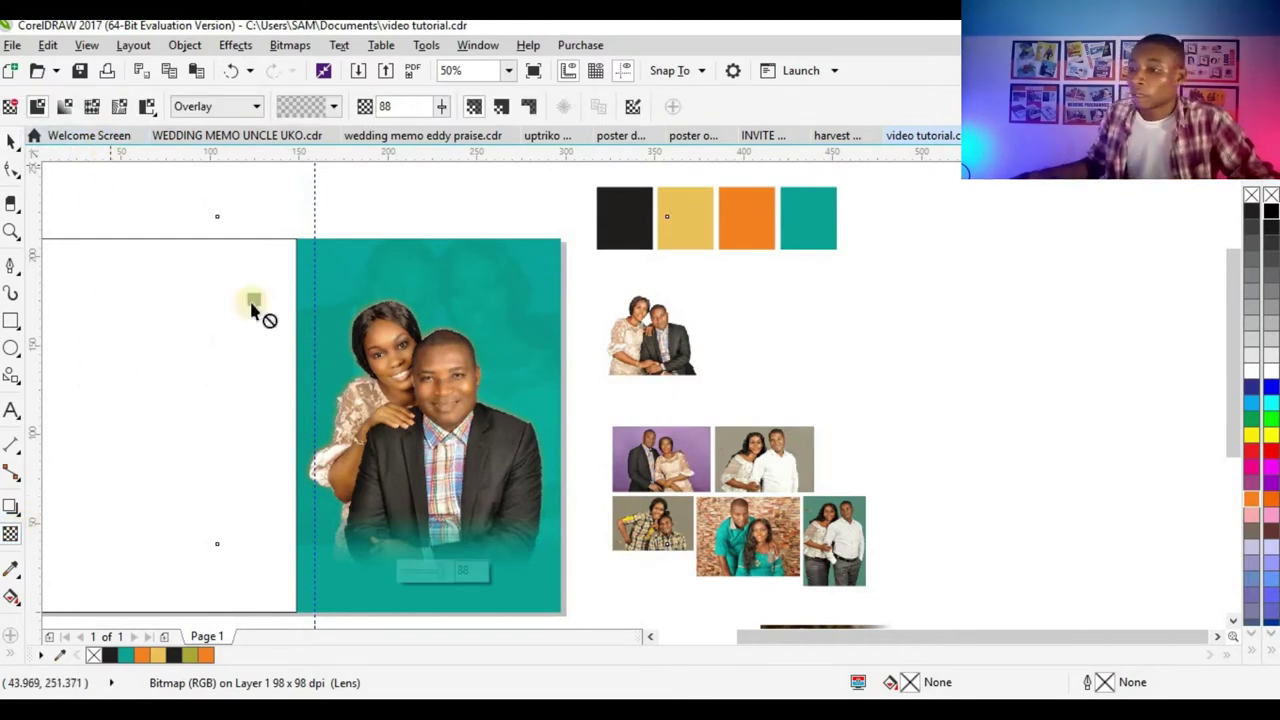
# - Give the background photo a near-vertical linear fountain transparency that fades toward the panel top
pyautogui.click(64, 106)
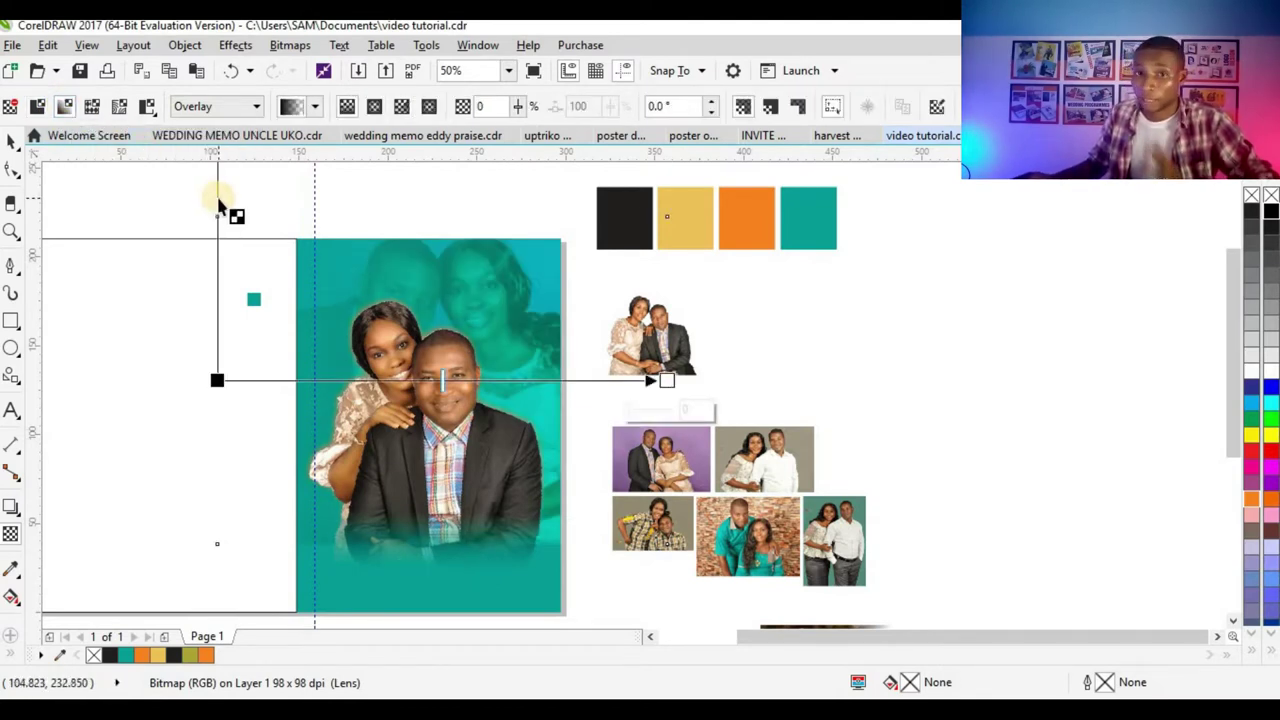
pyautogui.moveTo(216, 378); pyautogui.dragTo(347, 440)
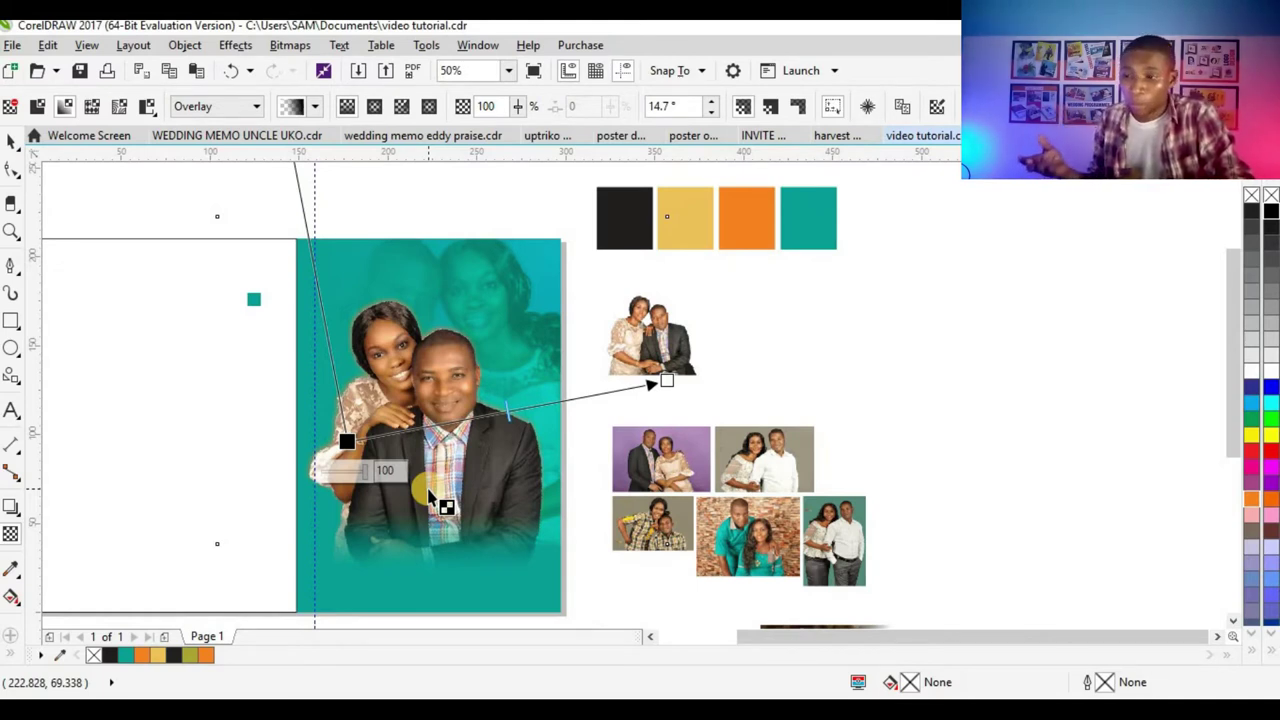
pyautogui.moveTo(430, 500); pyautogui.dragTo(565, 452)
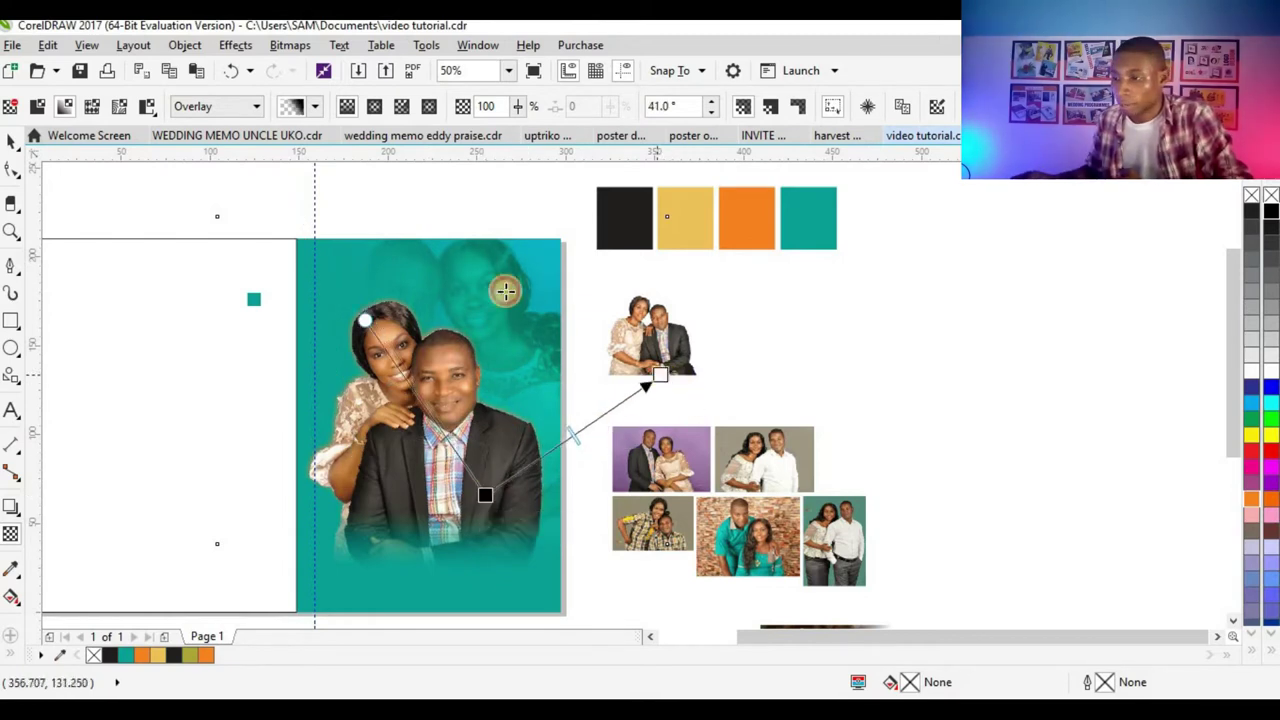
pyautogui.moveTo(667, 380); pyautogui.dragTo(459, 222)
pyautogui.scroll(-2, 466, 300)
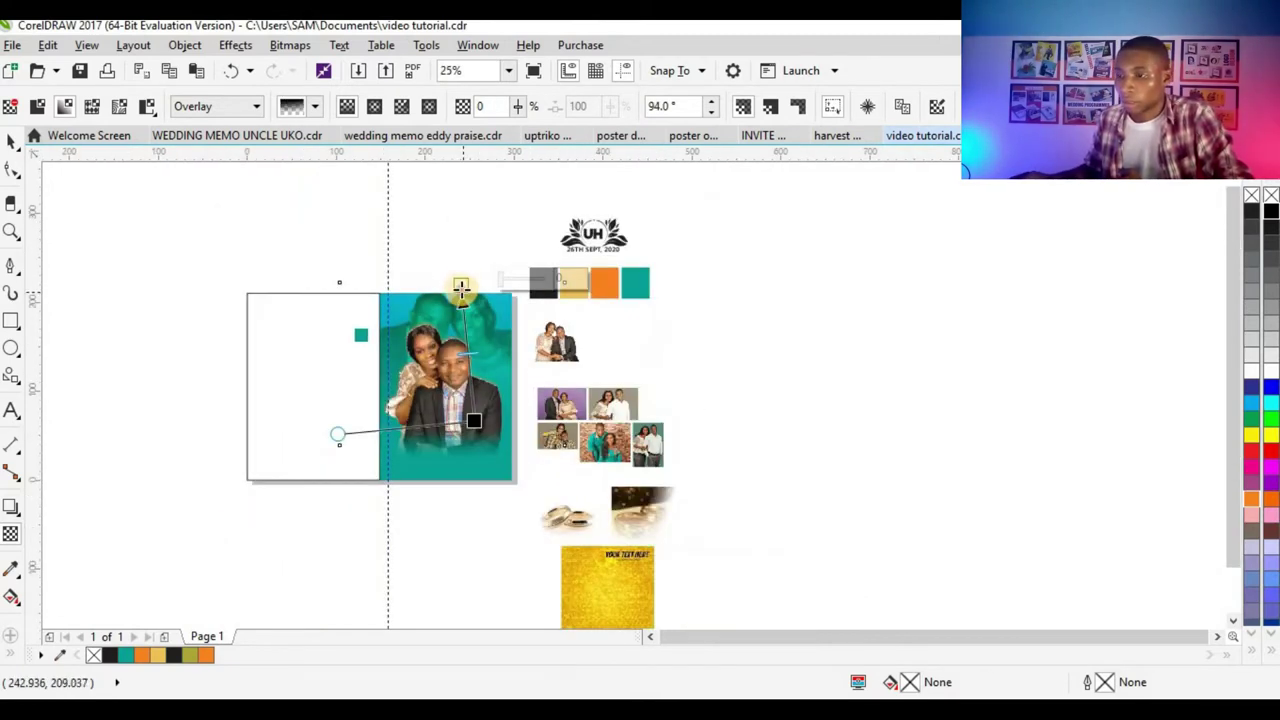
pyautogui.moveTo(477, 160); pyautogui.dragTo(476, 311)
pyautogui.scroll(2, 491, 303)
pyautogui.scroll(2, 471, 300)
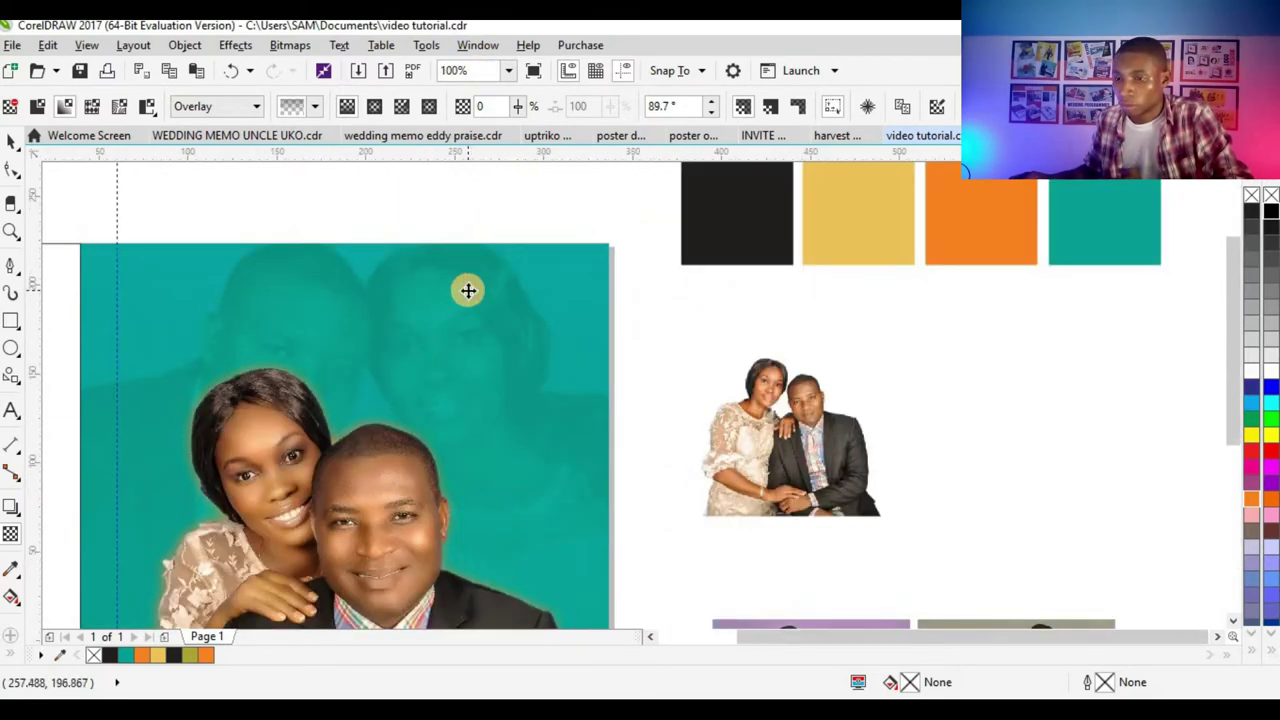
pyautogui.scroll(-2, 462, 290)
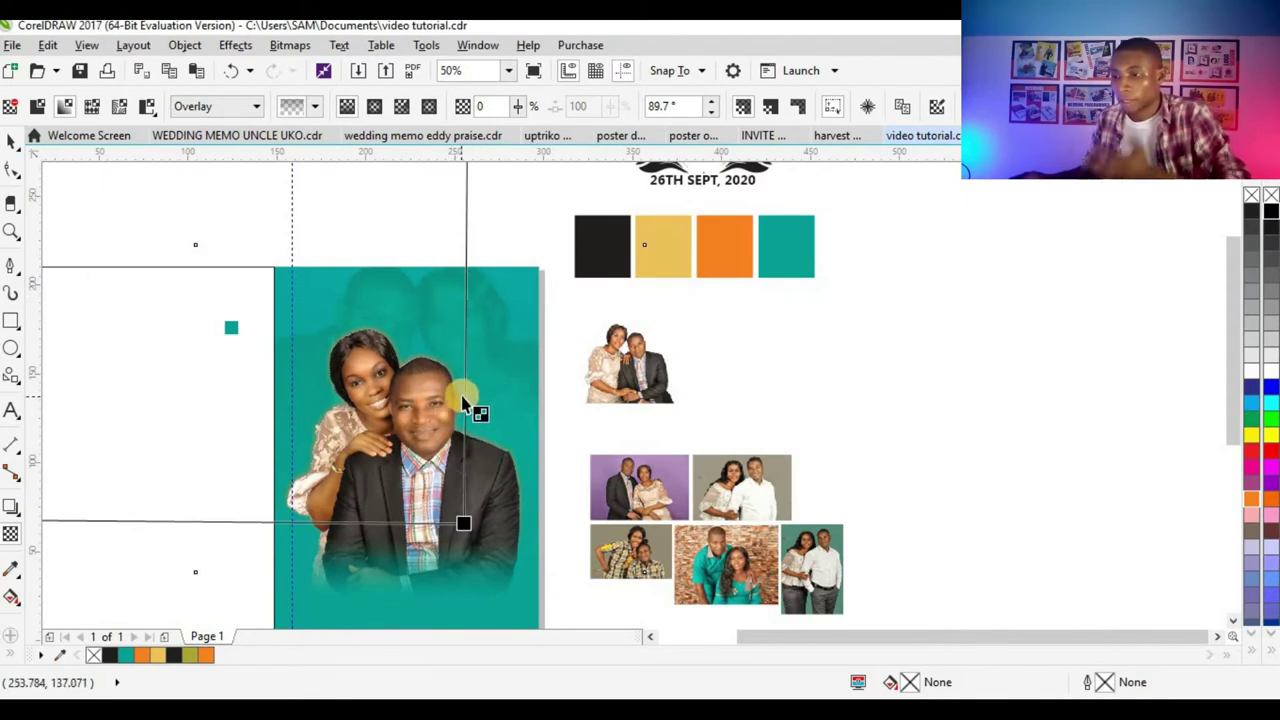
pyautogui.scroll(-2, 462, 400)
pyautogui.press('space')
# - Select the wedding-ring photo and drag it onto the teal couple panel
pyautogui.press('Escape')
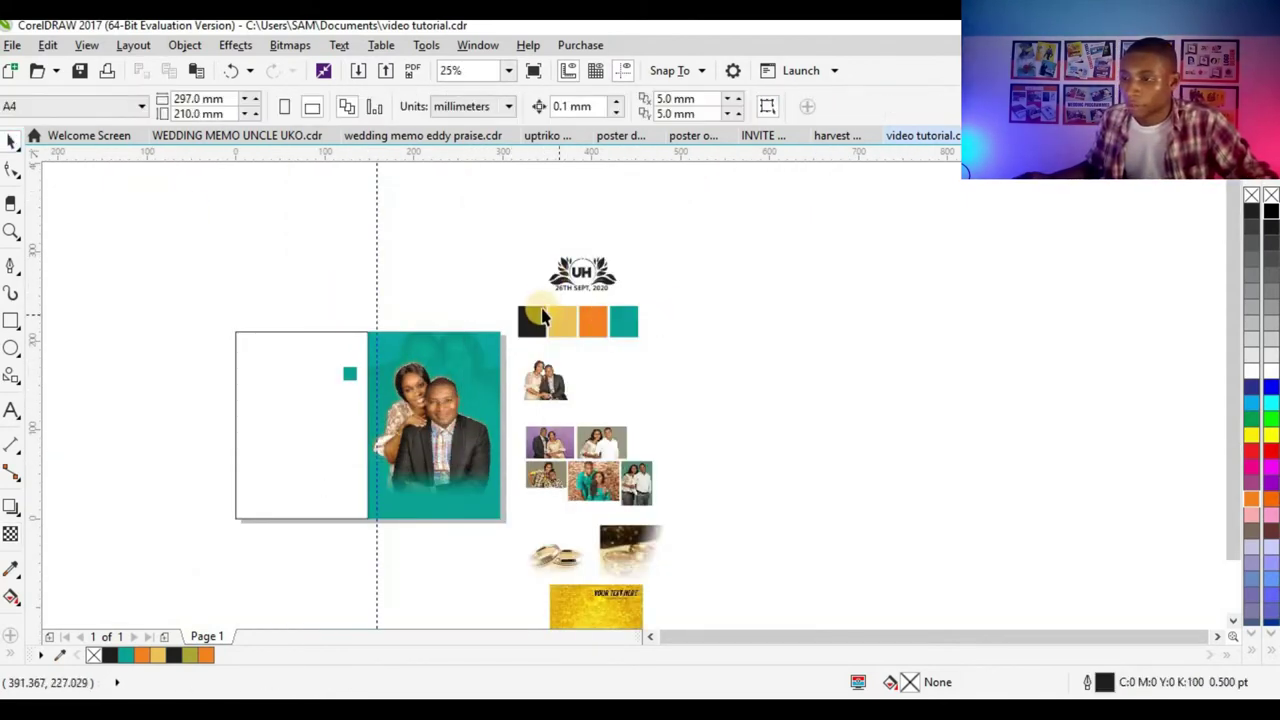
pyautogui.scroll(1, 490, 374)
pyautogui.scroll(-1, 629, 366)
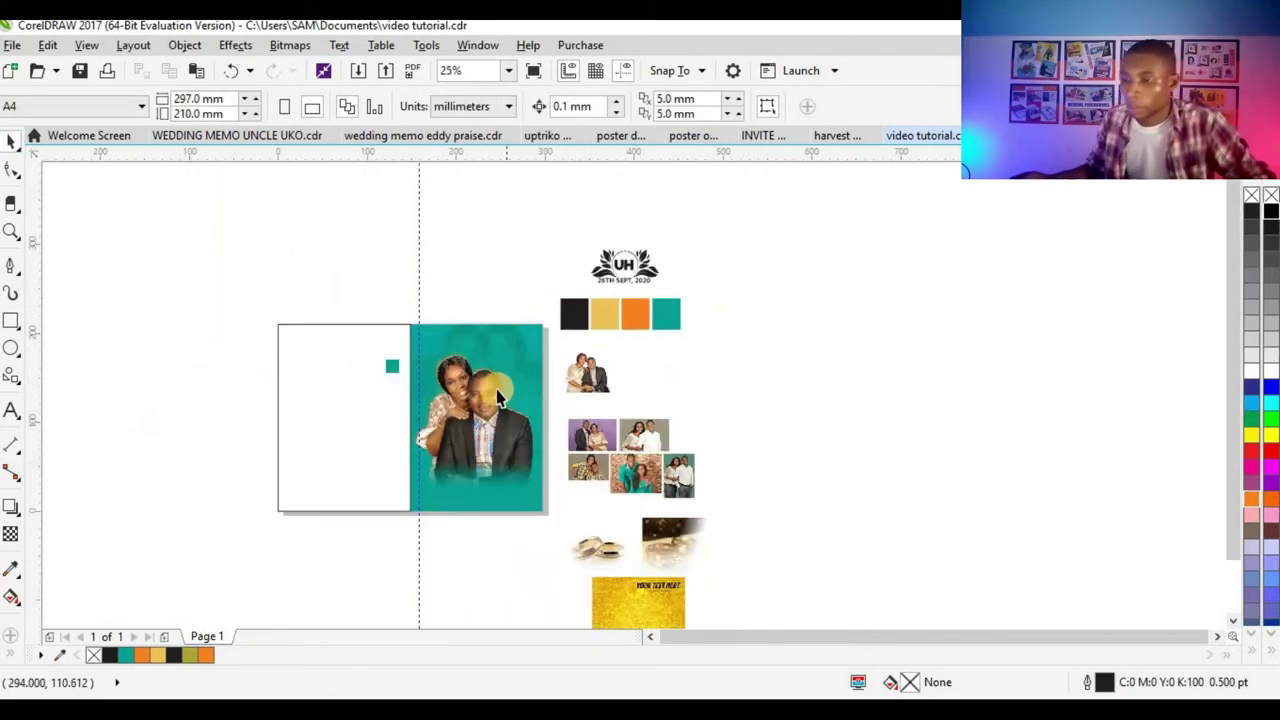
pyautogui.scroll(1, 497, 362)
pyautogui.scroll(-1, 521, 323)
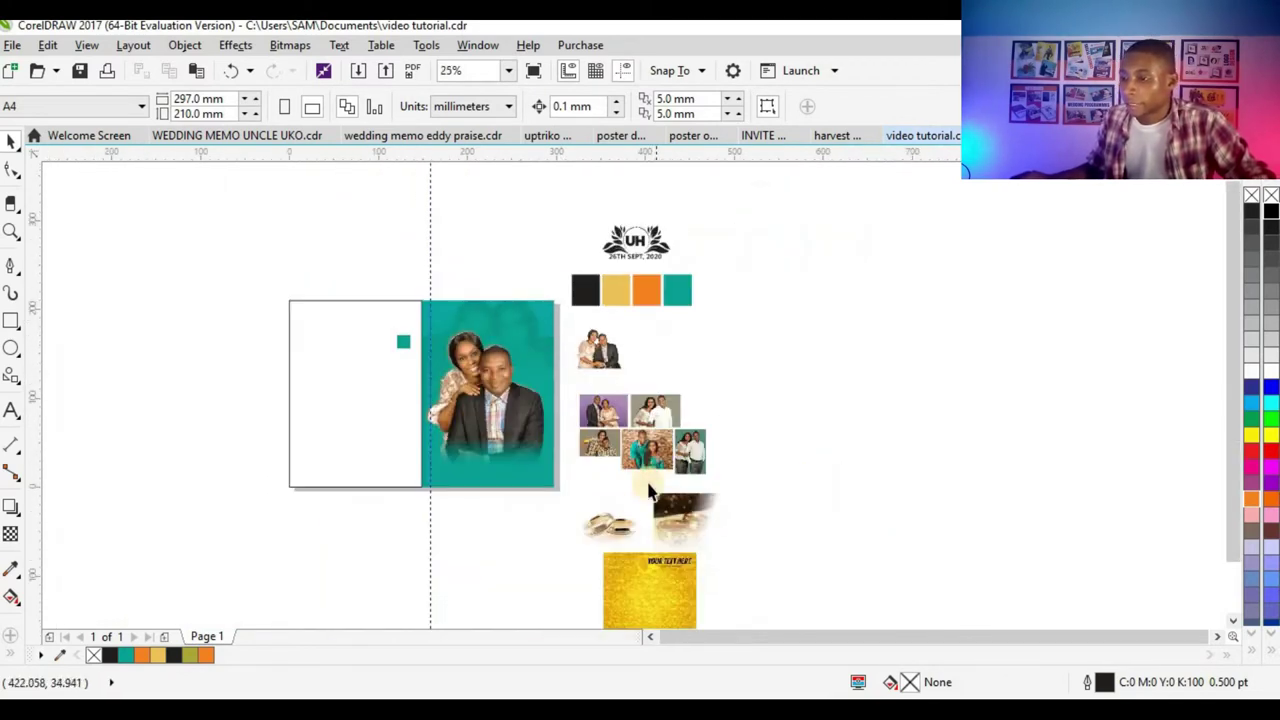
pyautogui.click(692, 521)
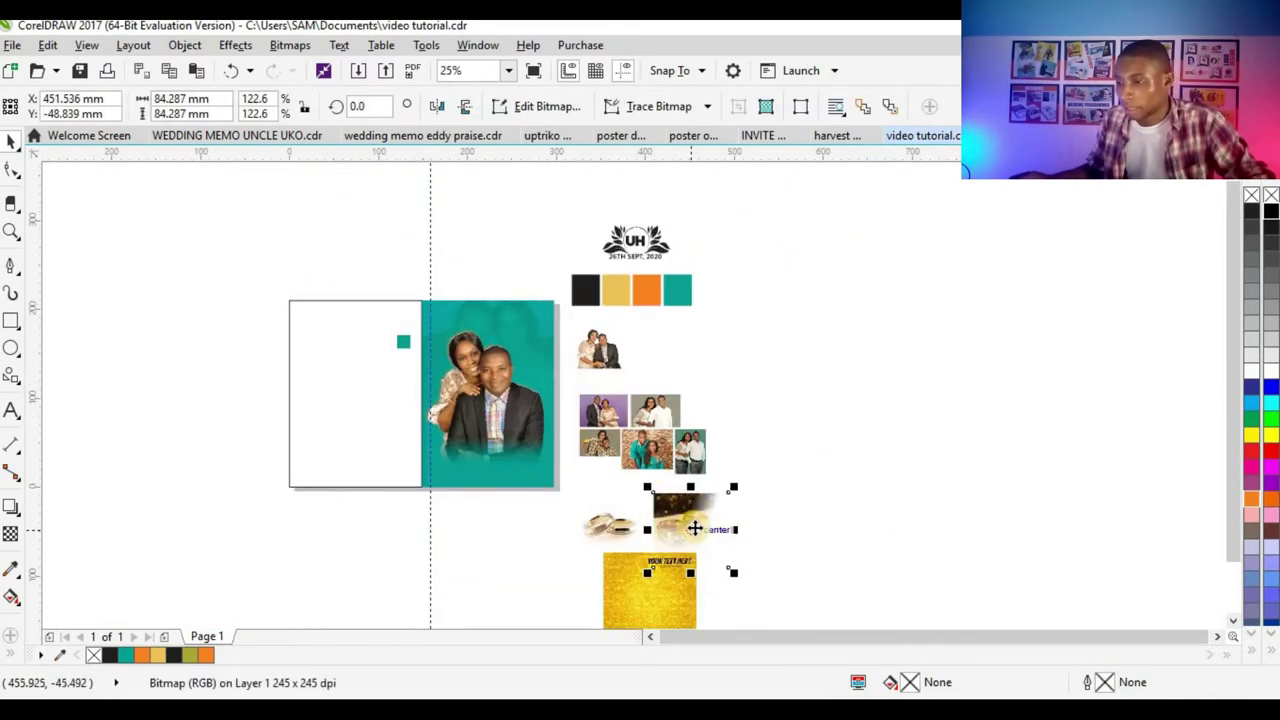
pyautogui.scroll(2, 697, 522)
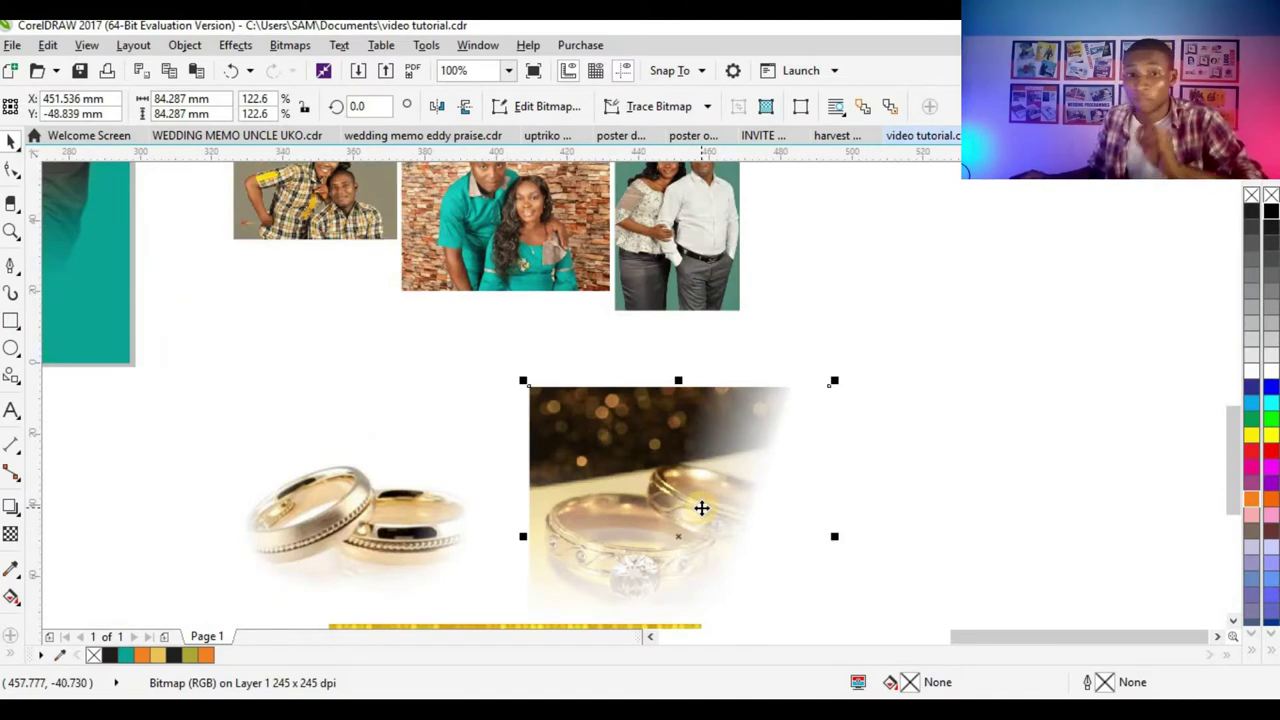
pyautogui.scroll(-2, 710, 510)
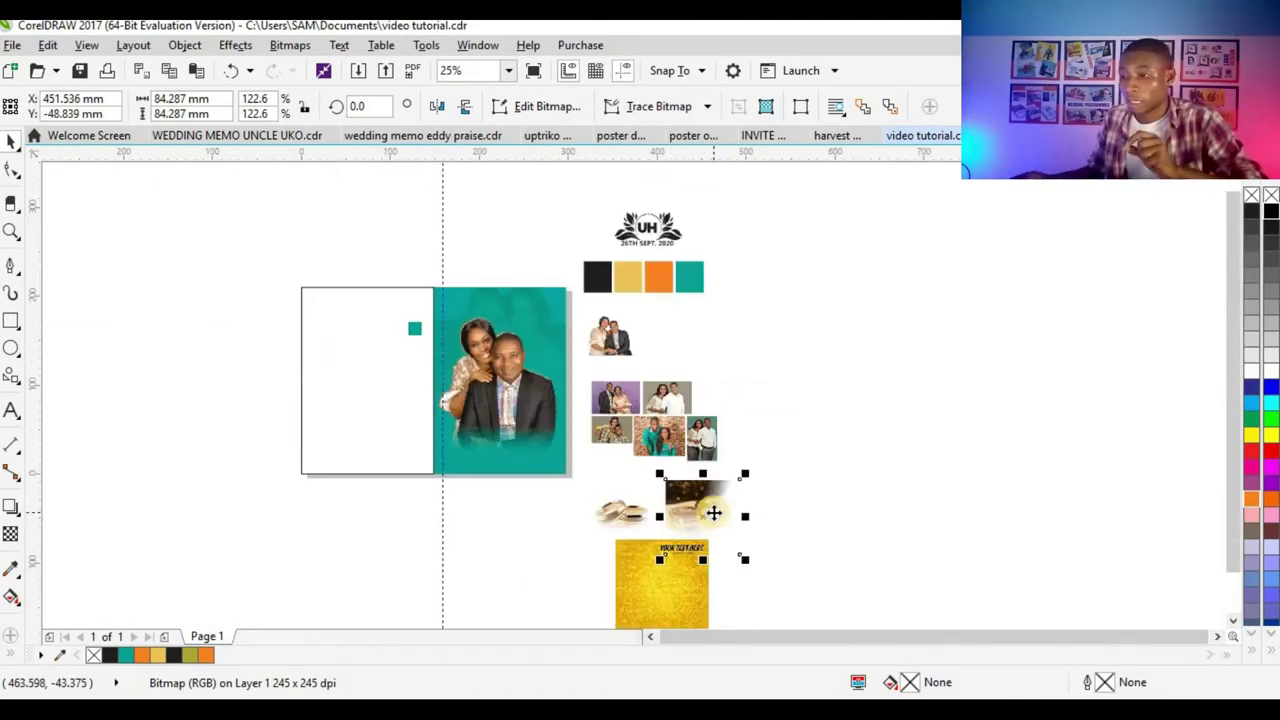
pyautogui.moveTo(707, 512); pyautogui.dragTo(537, 310)
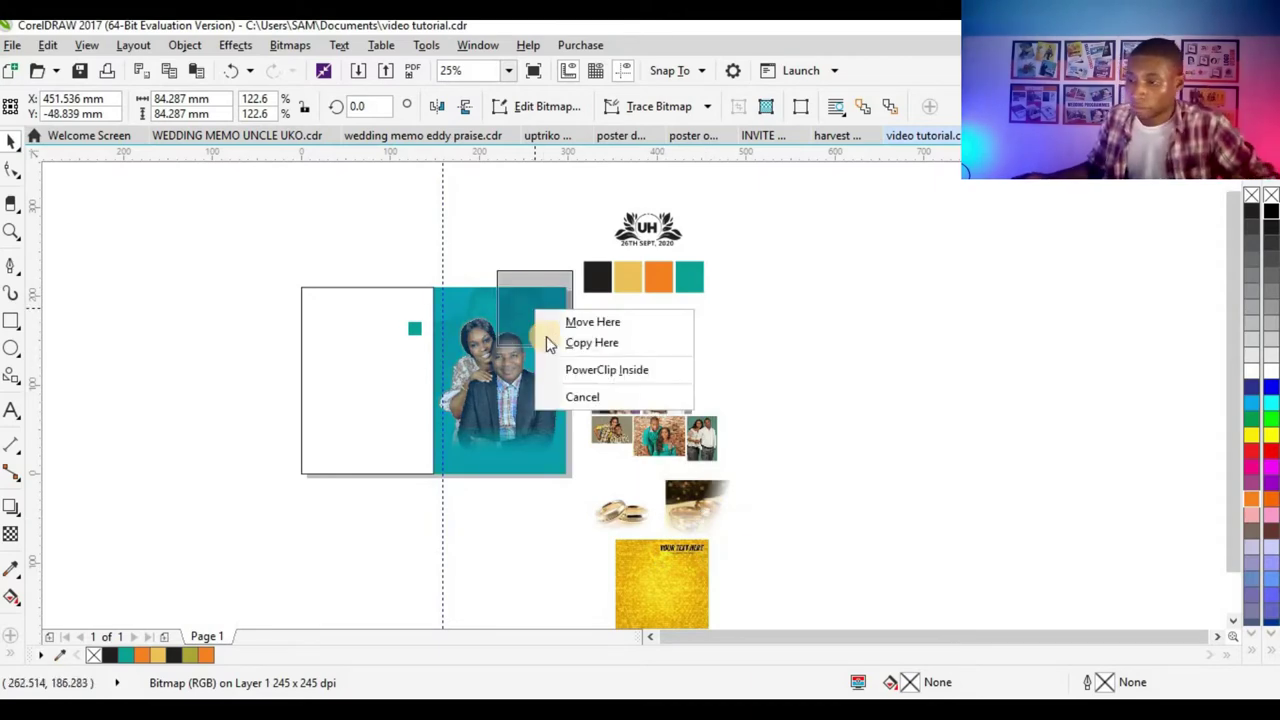
# - PowerClip the ring photo inside the panel and shift it to the top-left corner
pyautogui.click(600, 370)
pyautogui.scroll(2, 515, 315)
pyautogui.click(329, 323)
pyautogui.moveTo(329, 323); pyautogui.dragTo(295, 325)
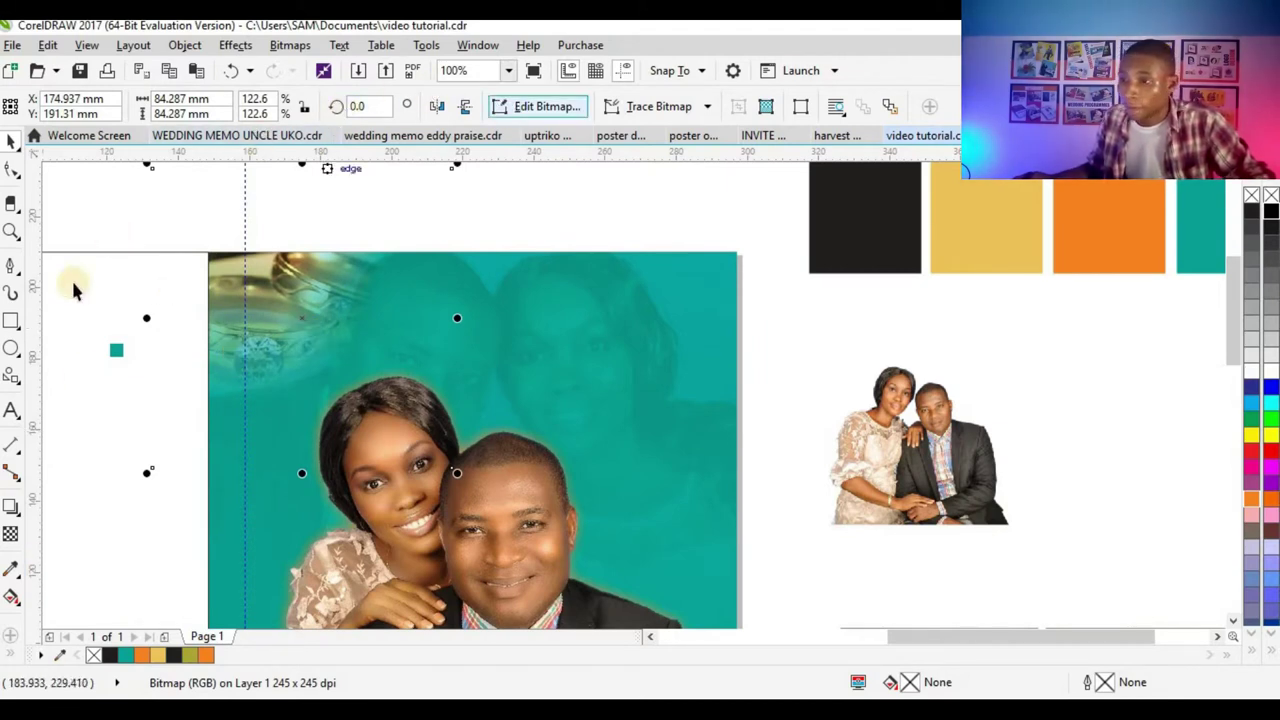
# - Set the ring photo's transparency merge mode to Overlay and enlarge it to about 102 mm
pyautogui.click(12, 537)
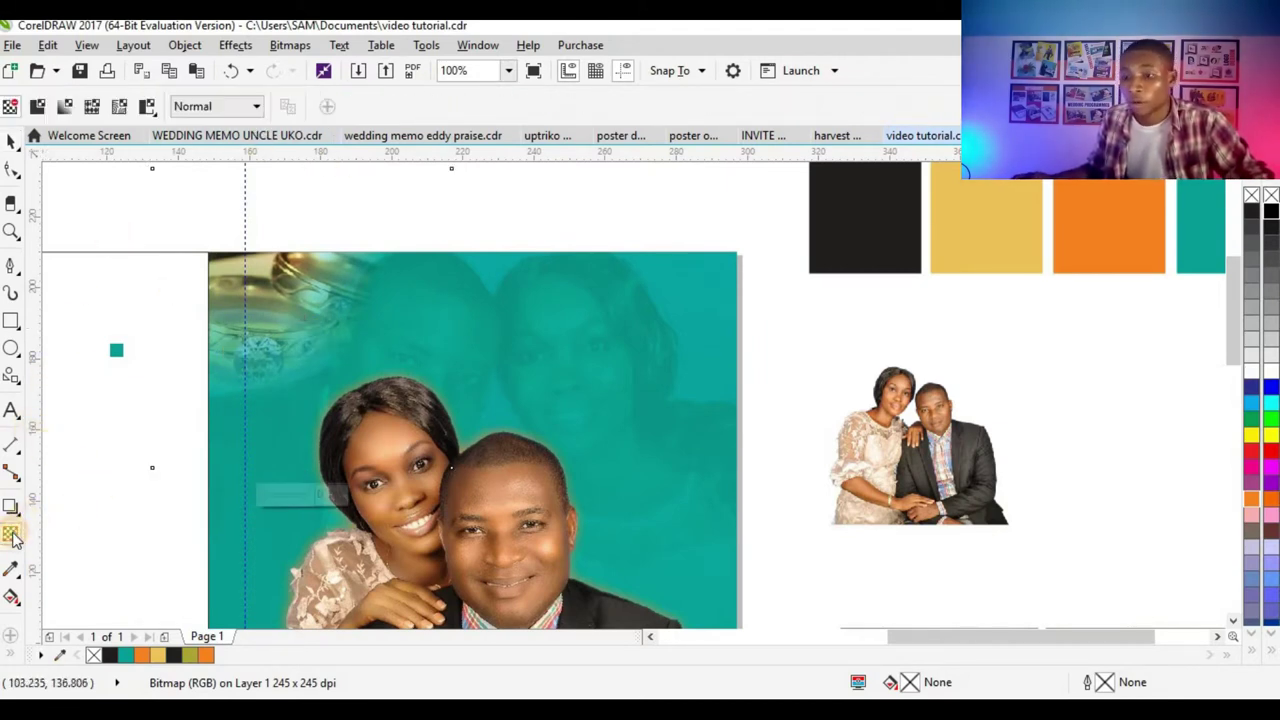
pyautogui.click(196, 110)
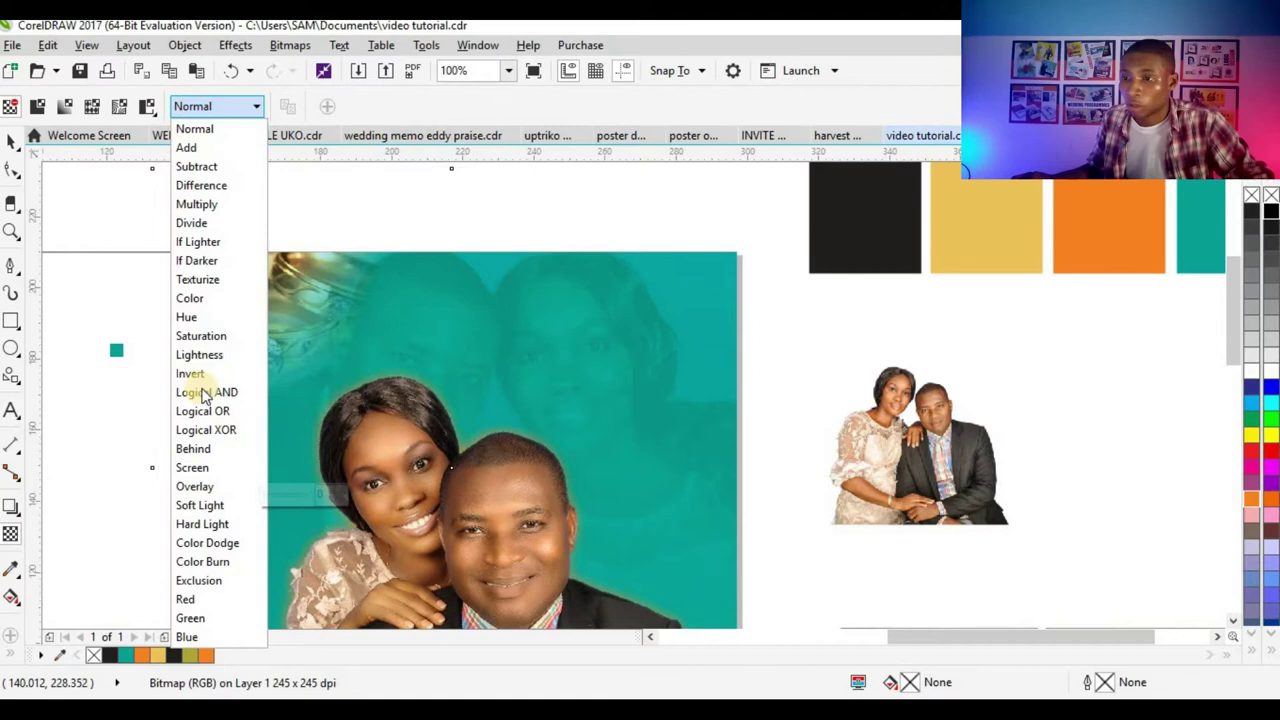
pyautogui.click(207, 486)
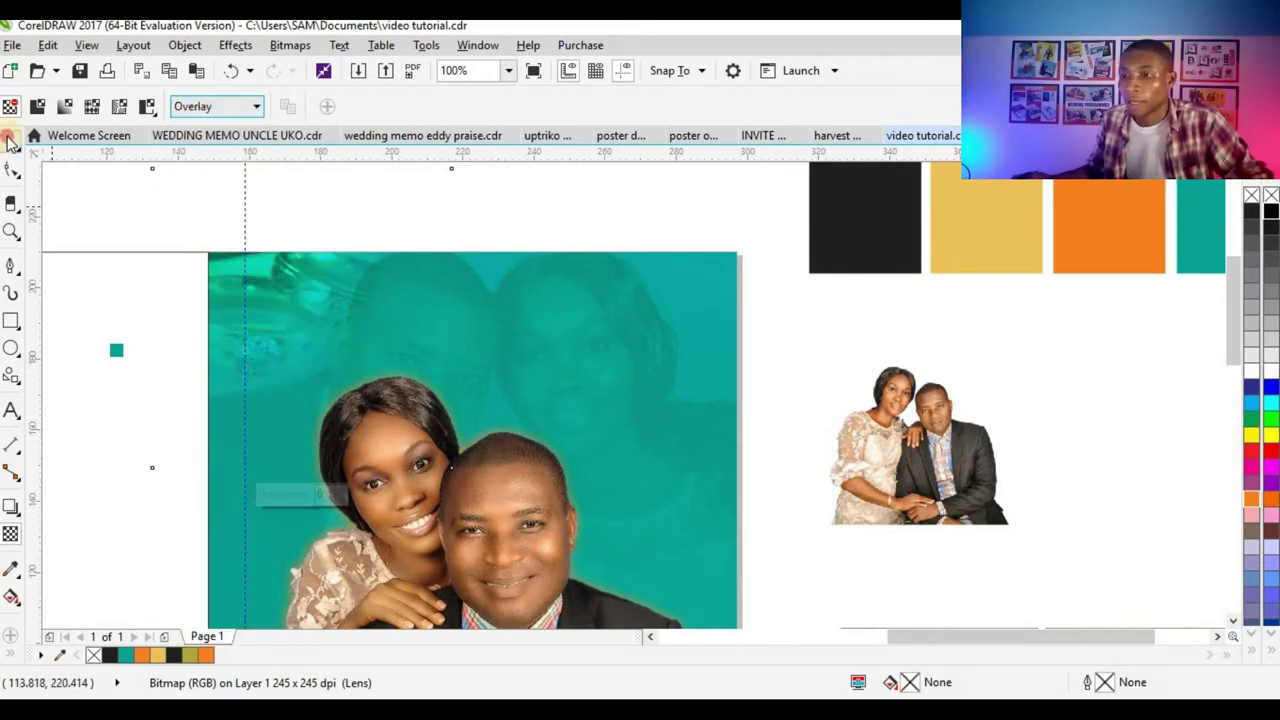
pyautogui.click(10, 140)
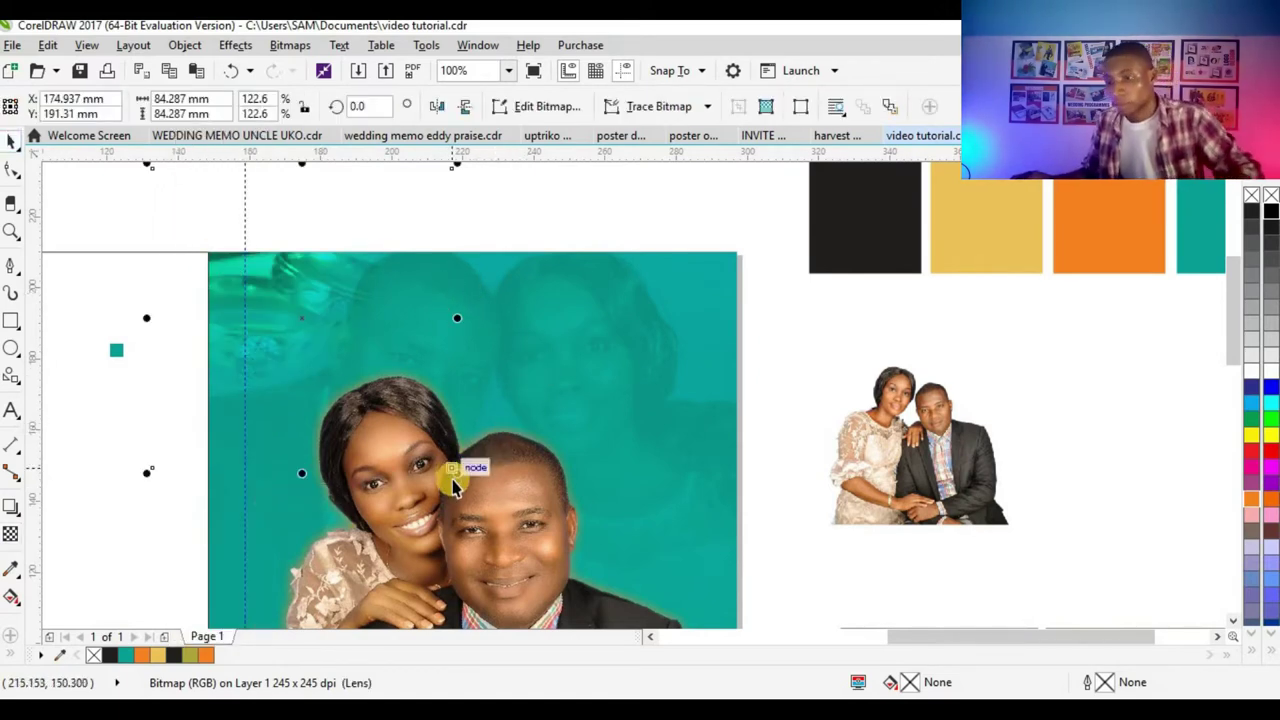
pyautogui.moveTo(453, 484); pyautogui.dragTo(486, 500)
pyautogui.moveTo(316, 332); pyautogui.dragTo(307, 331)
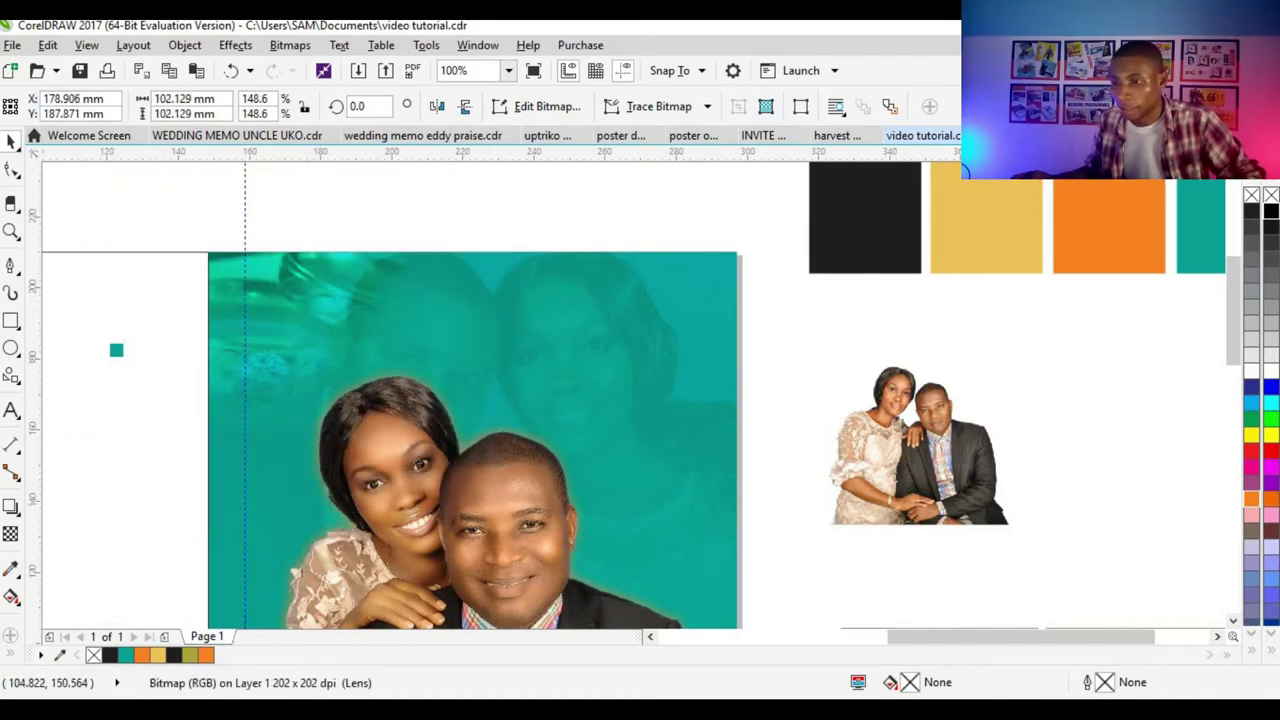
# - Switch the photo to a uniform transparency of 40
pyautogui.click(10, 533)
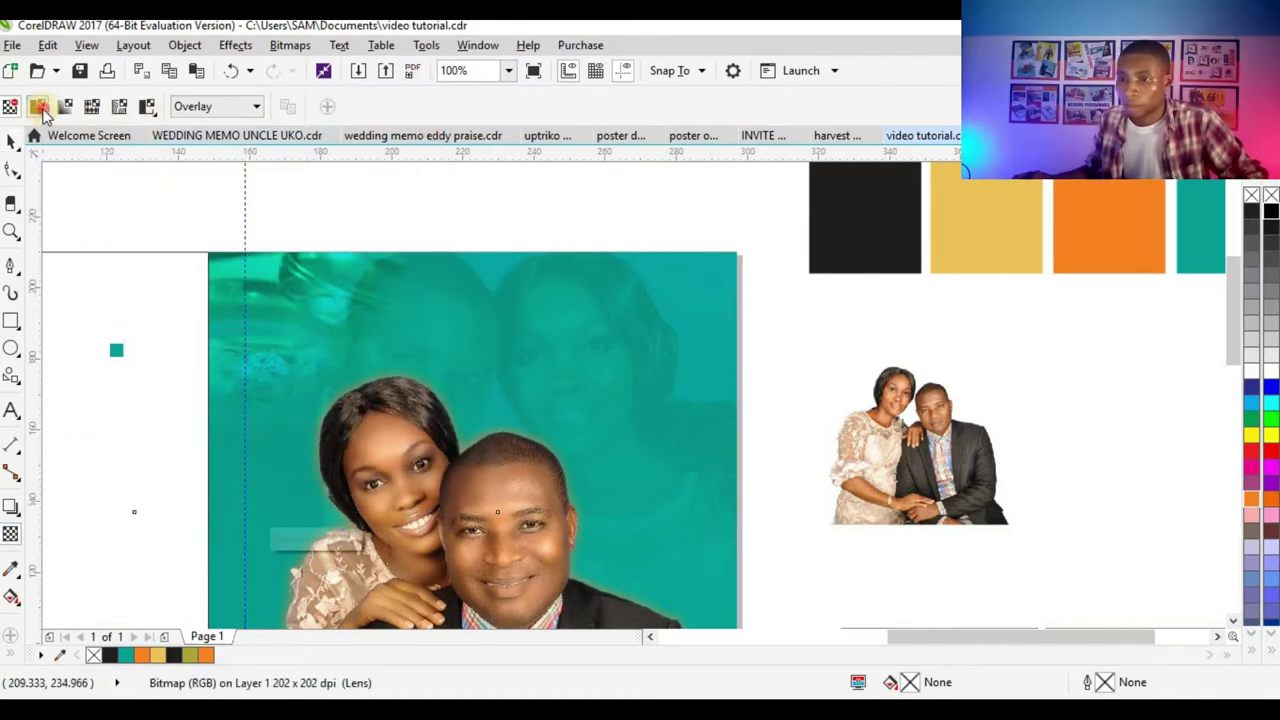
pyautogui.click(40, 109)
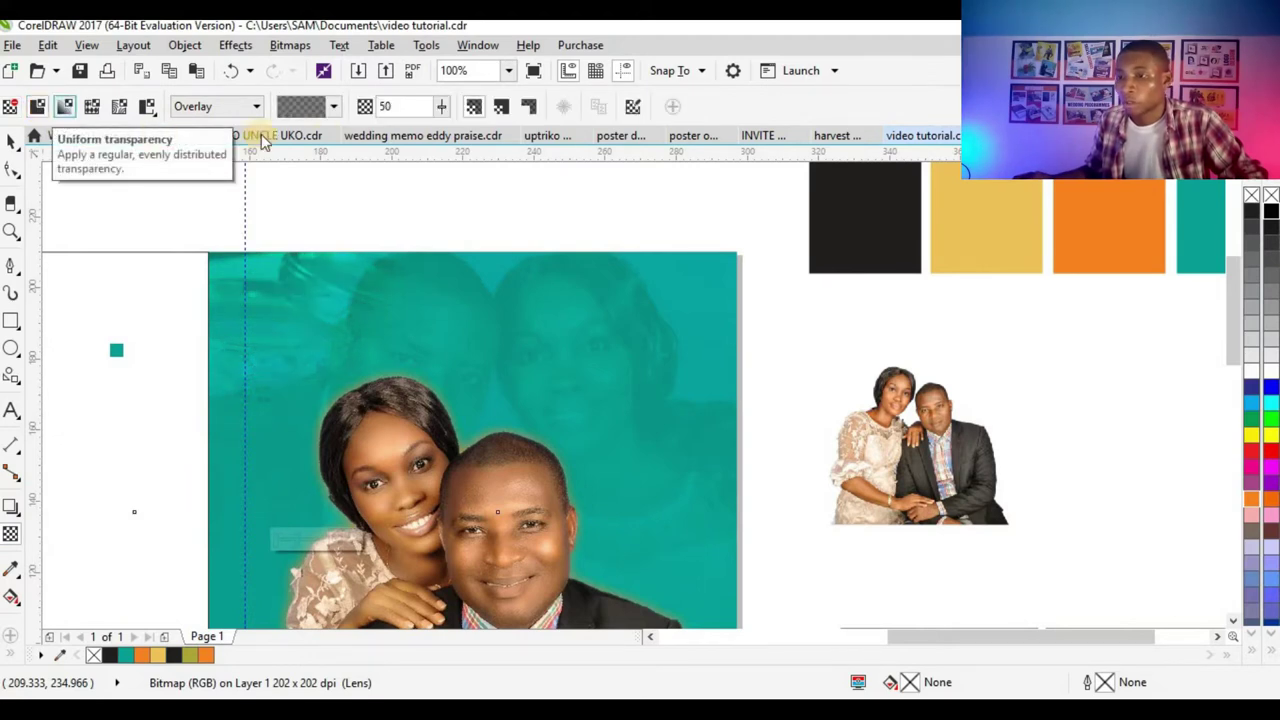
pyautogui.moveTo(442, 108); pyautogui.dragTo(441, 102)
pyautogui.click(440, 114)
pyautogui.scroll(-2, 437, 229)
pyautogui.click(530, 315)
# - Shrink the faint background photo slightly, then deselect the teal frame
pyautogui.press('space')
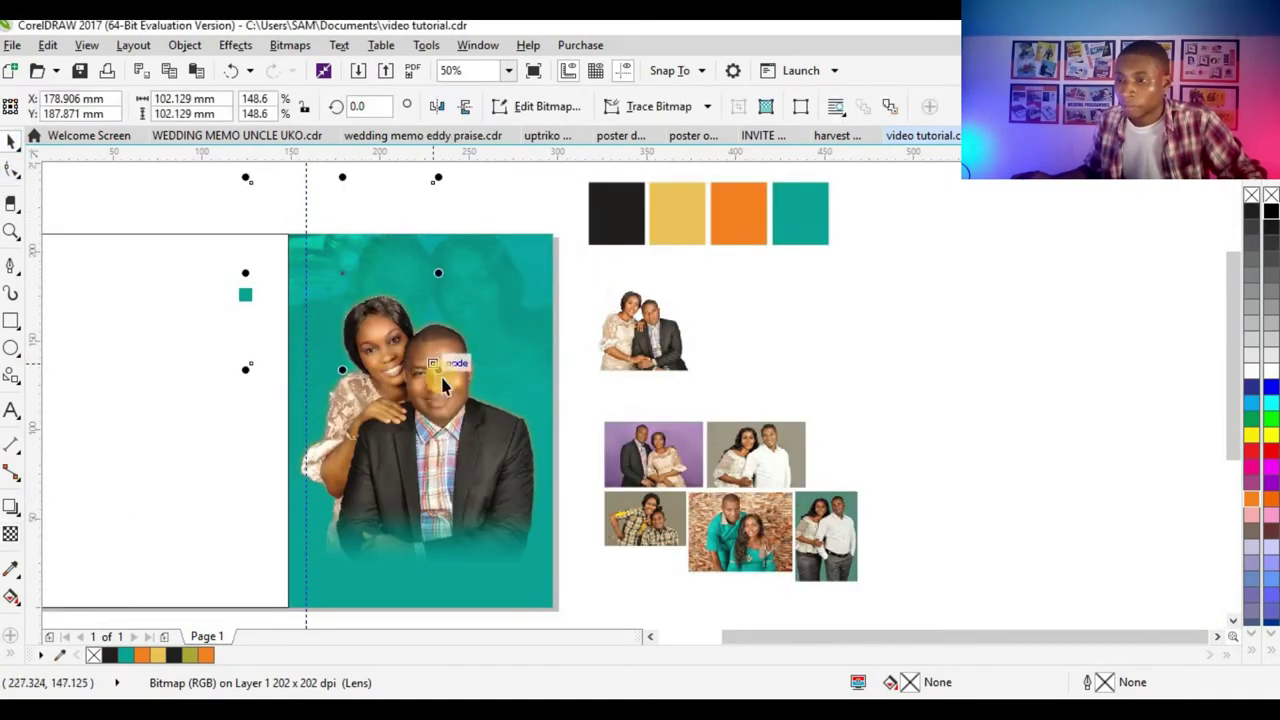
pyautogui.moveTo(437, 368); pyautogui.dragTo(412, 345)
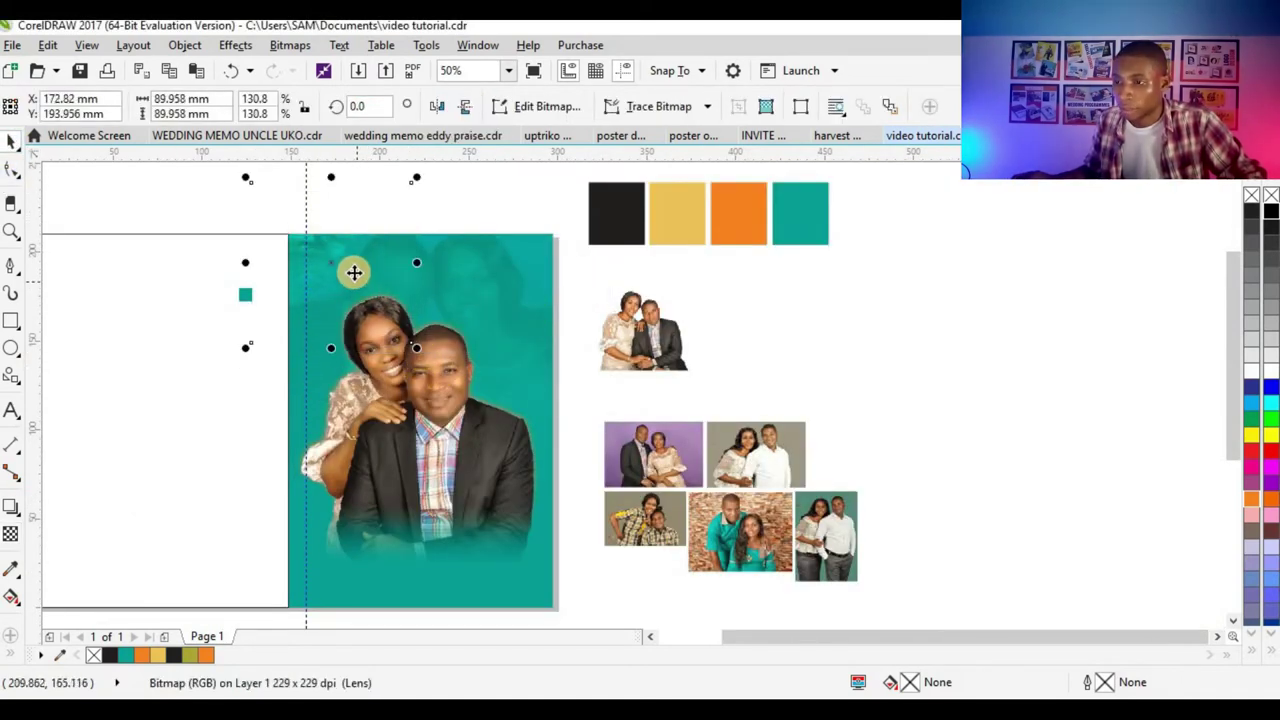
pyautogui.scroll(2, 330, 265)
pyautogui.scroll(-4, 432, 278)
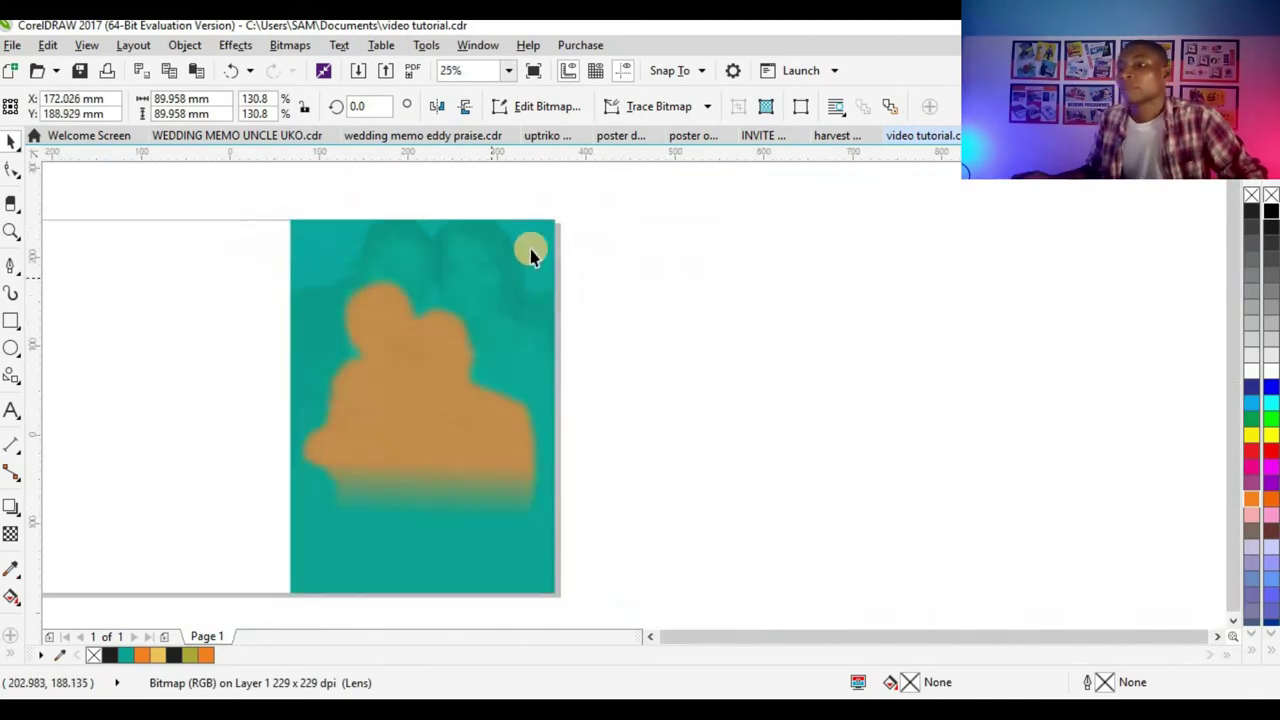
pyautogui.click(365, 380)
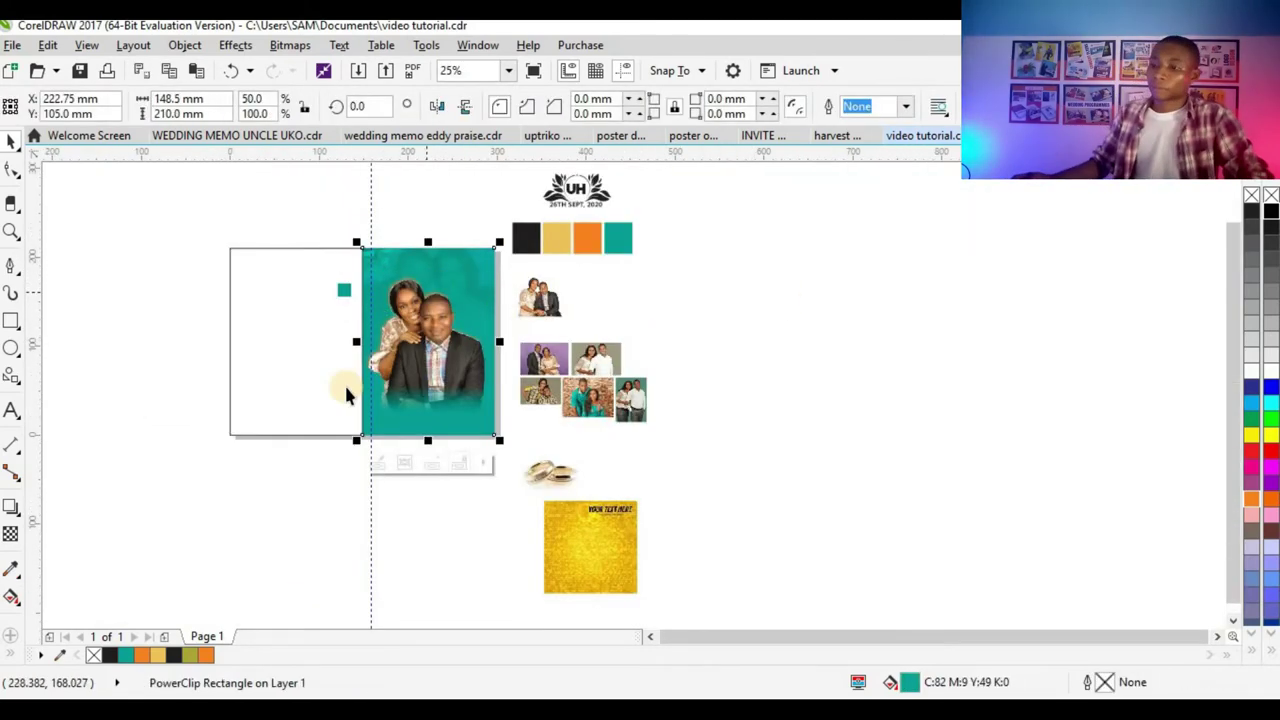
pyautogui.press('Escape')
pyautogui.scroll(2, 437, 272)
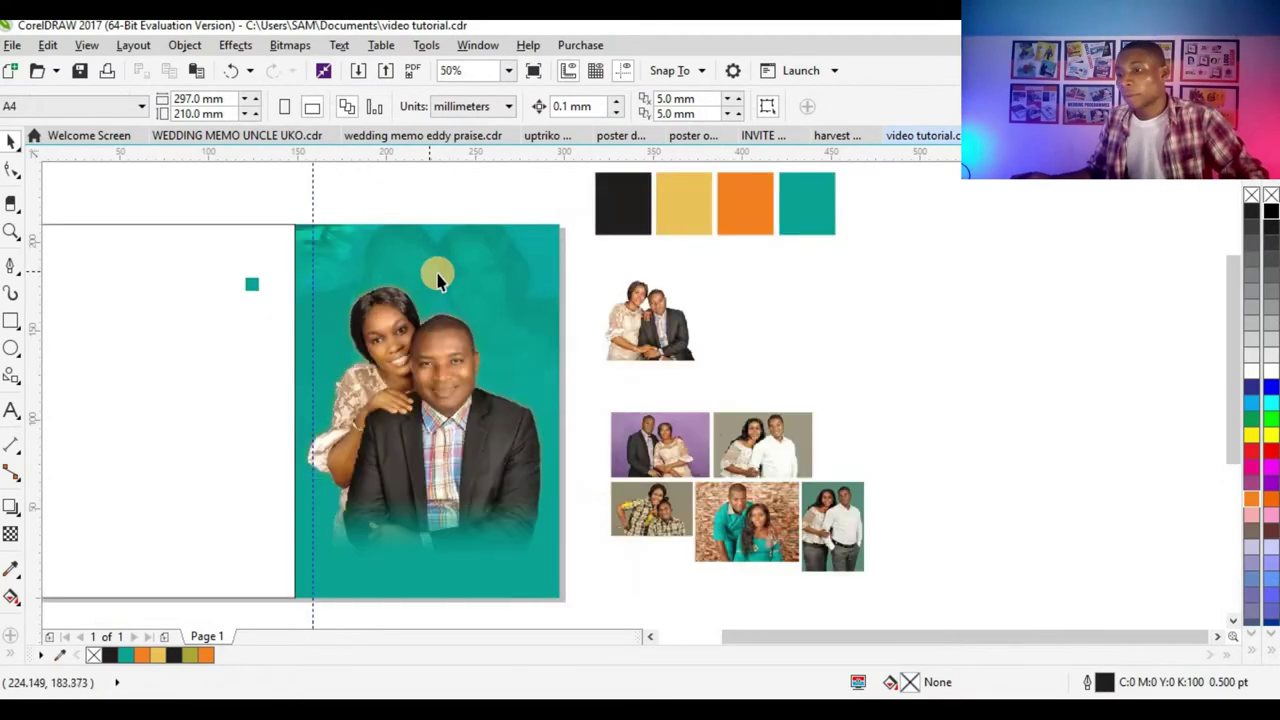
# - Move the UH monogram with its 26TH SEPT, 2020 date onto the panel, scaled to 88.7%
pyautogui.scroll(-2, 450, 300)
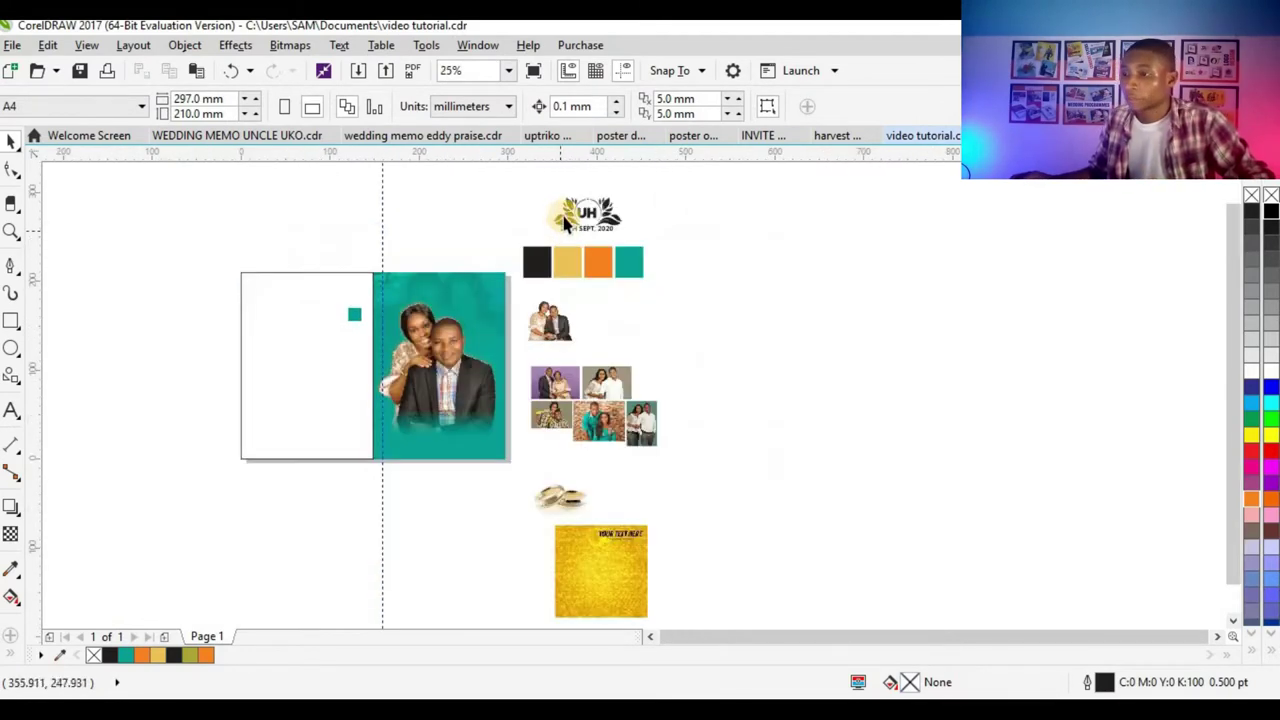
pyautogui.scroll(2, 620, 262)
pyautogui.moveTo(752, 270); pyautogui.dragTo(481, 160)
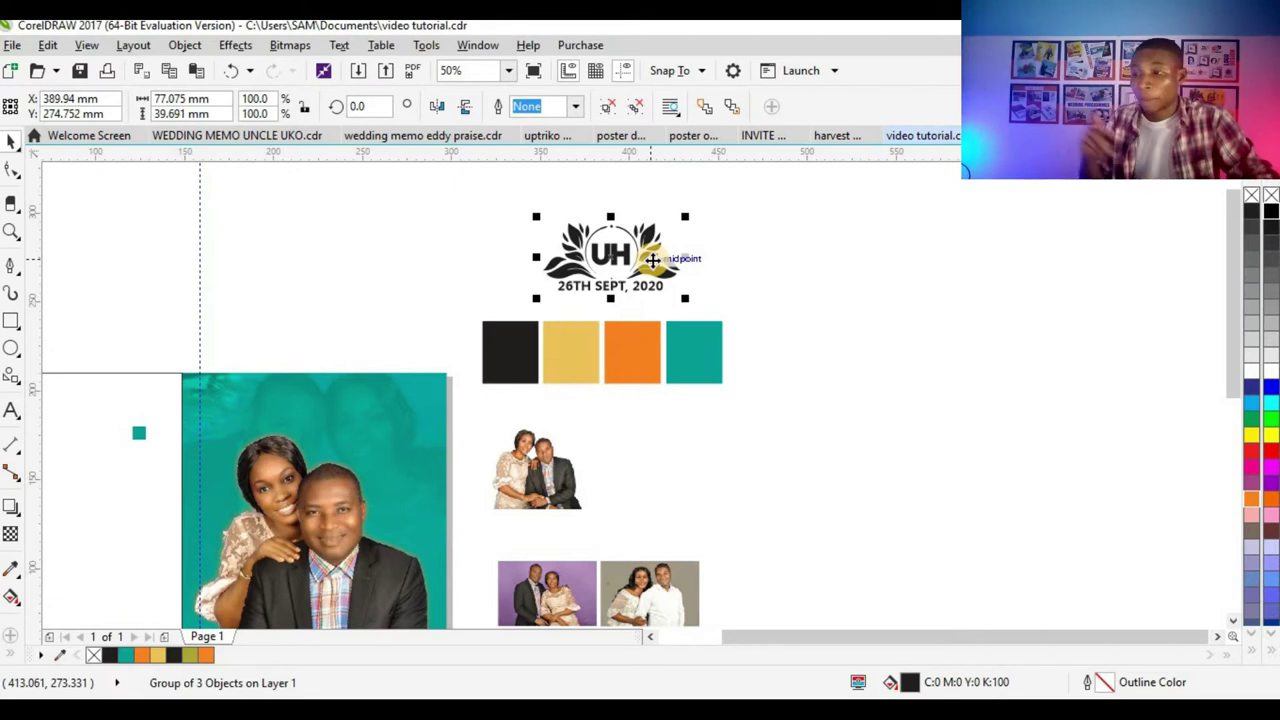
pyautogui.moveTo(652, 260); pyautogui.dragTo(388, 470)
pyautogui.scroll(2, 388, 470)
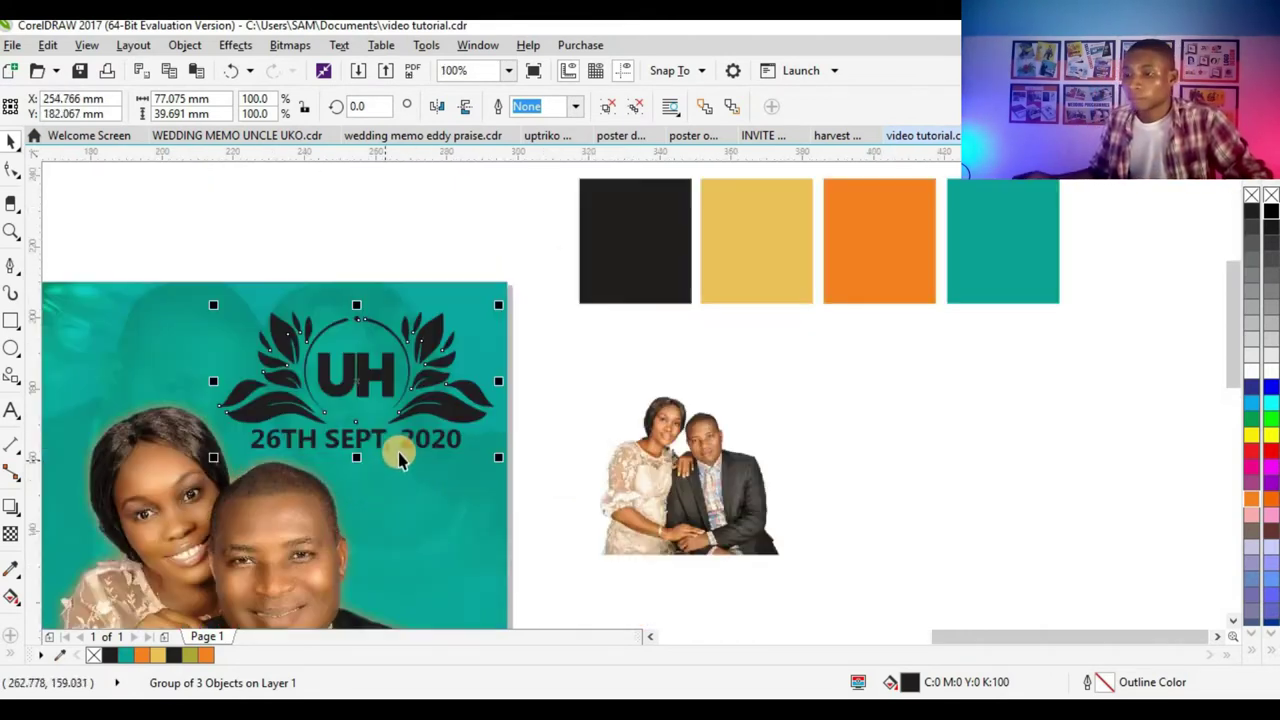
pyautogui.moveTo(493, 318); pyautogui.dragTo(446, 380)
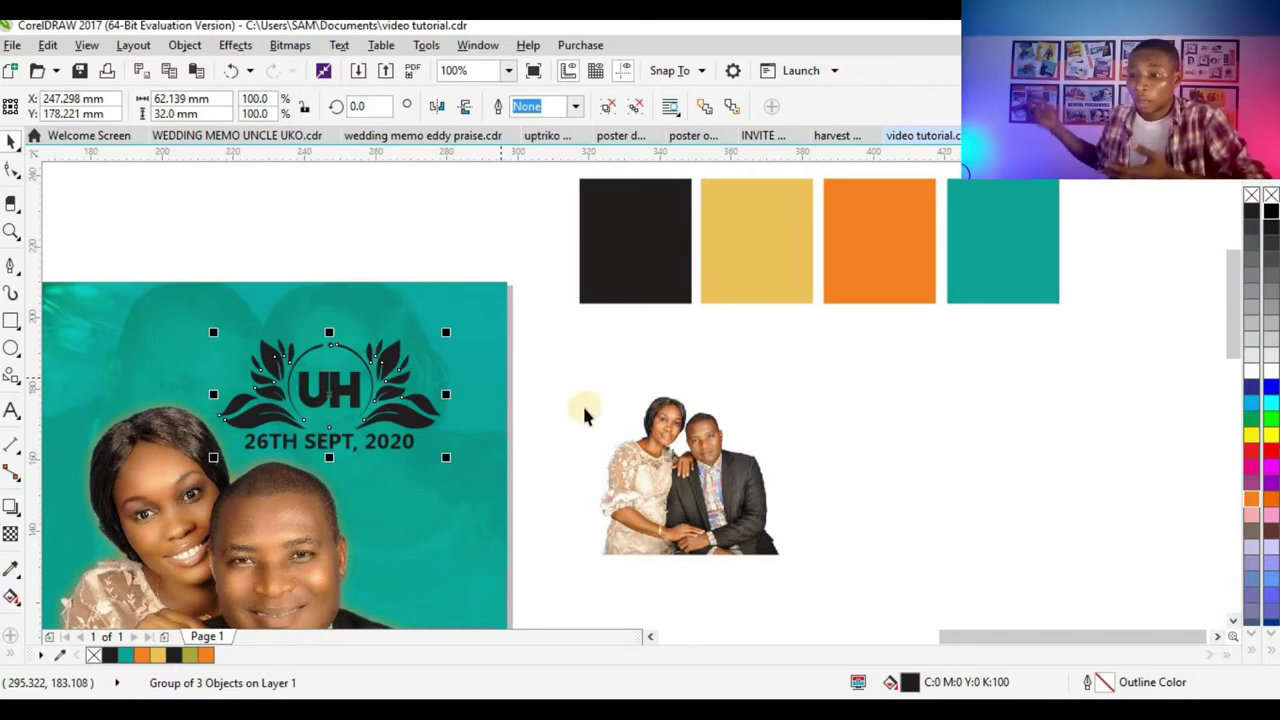
pyautogui.moveTo(212, 457); pyautogui.dragTo(238, 444)
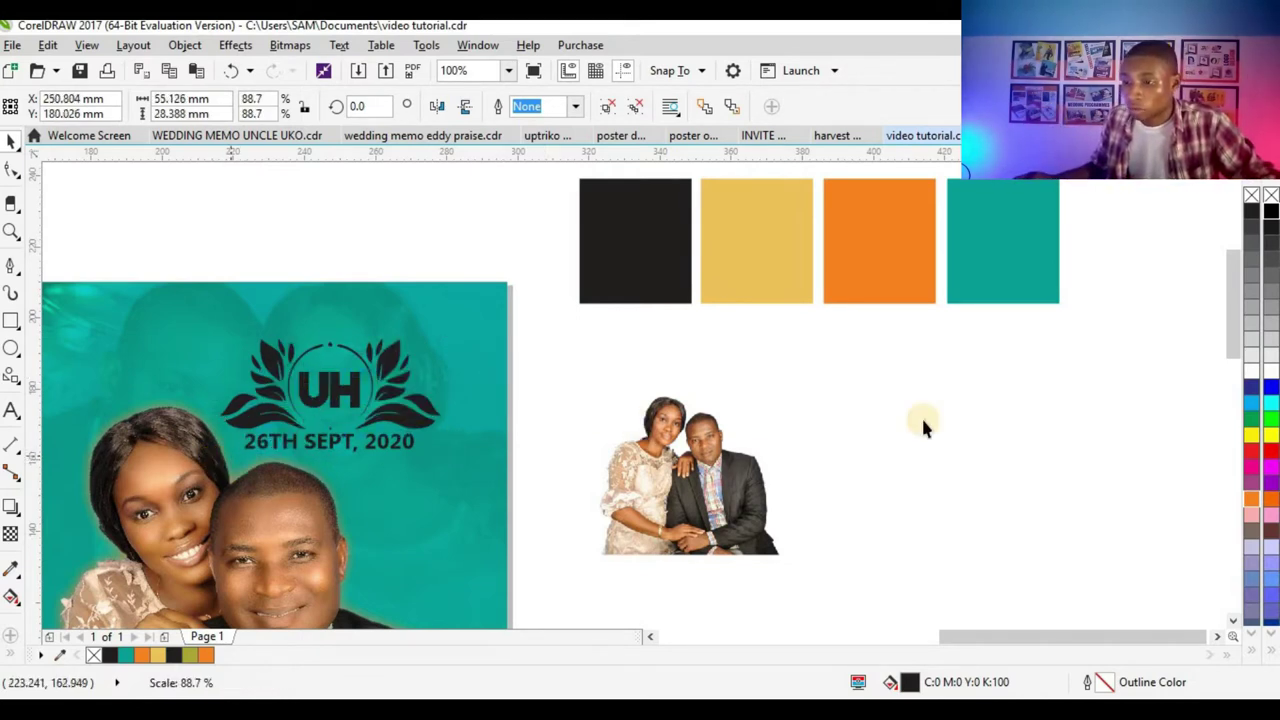
# - Fill the UH monogram and date white and settle it above the couple
pyautogui.moveTo(1250, 372); pyautogui.dragTo(405, 425)
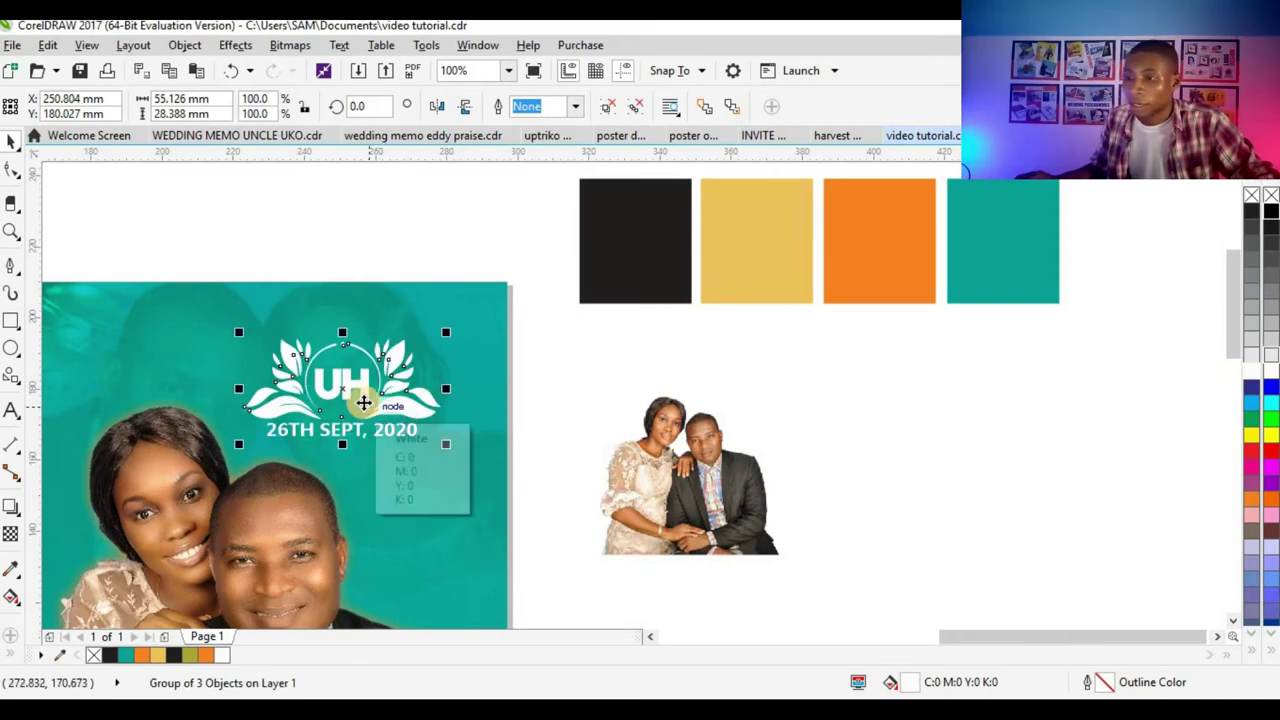
pyautogui.scroll(3, 400, 420)
pyautogui.scroll(-4, 474, 376)
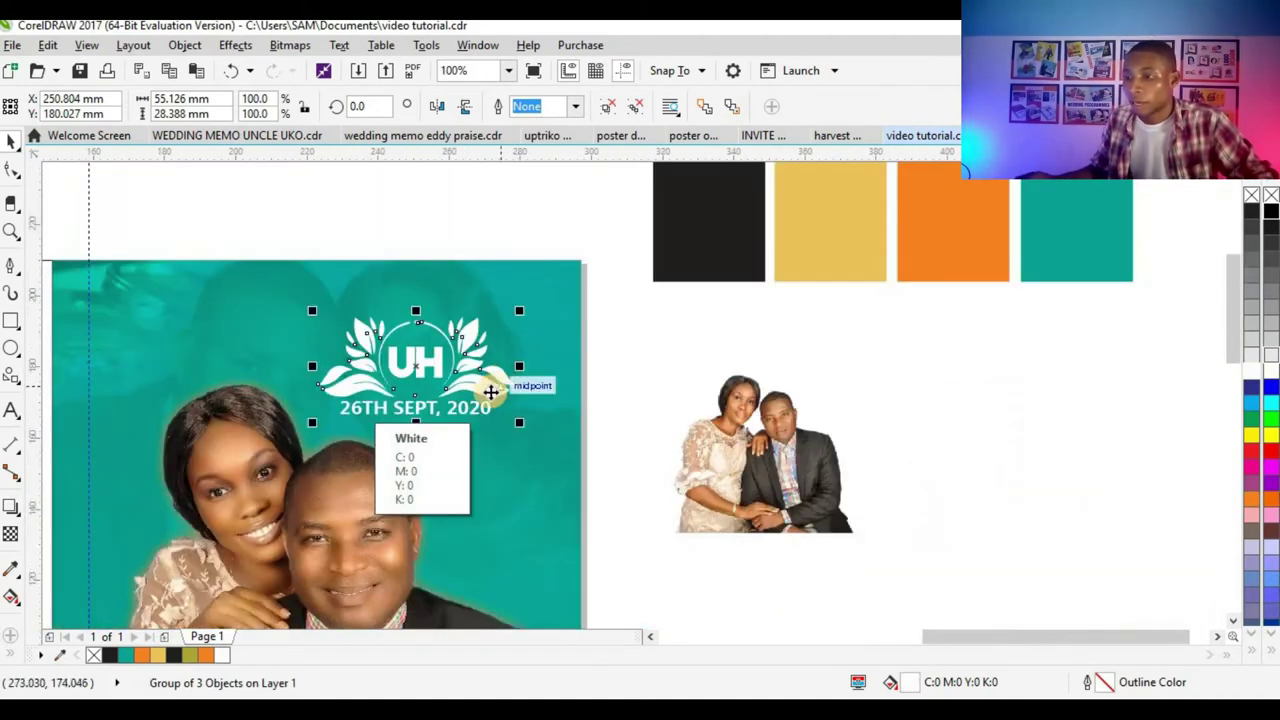
pyautogui.scroll(2, 500, 382)
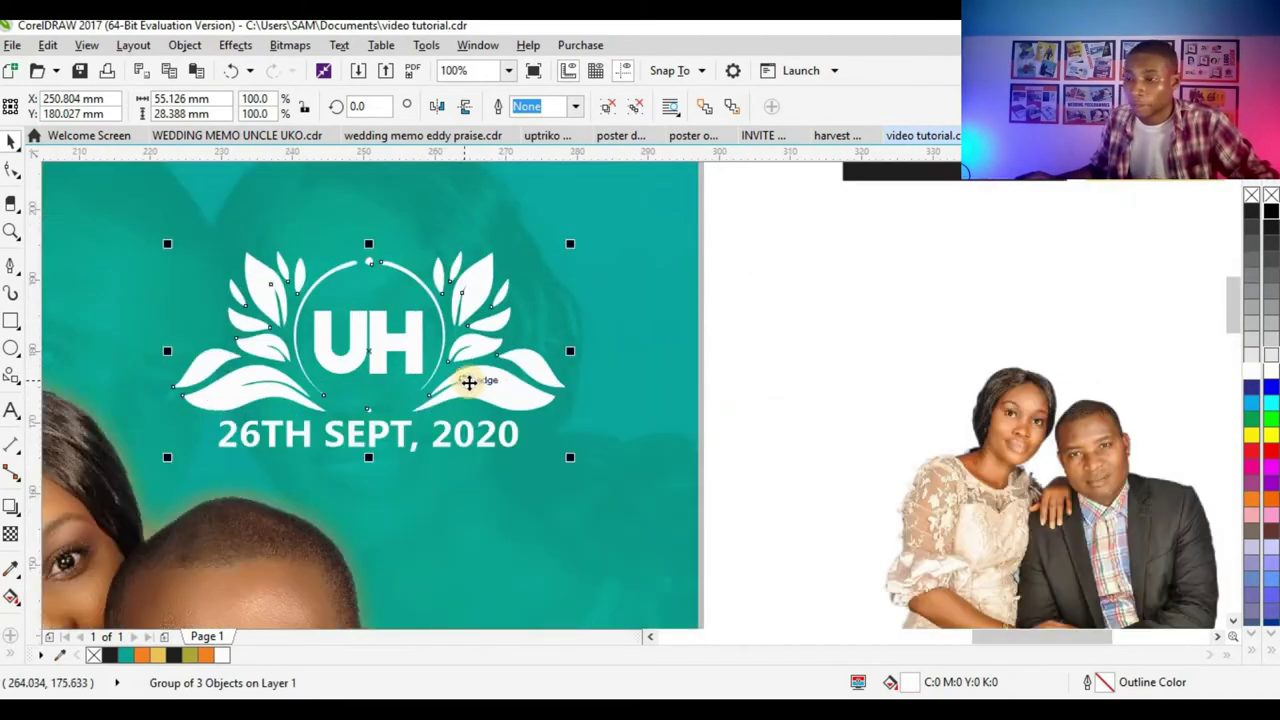
pyautogui.moveTo(495, 376); pyautogui.dragTo(497, 346)
pyautogui.scroll(-2, 500, 346)
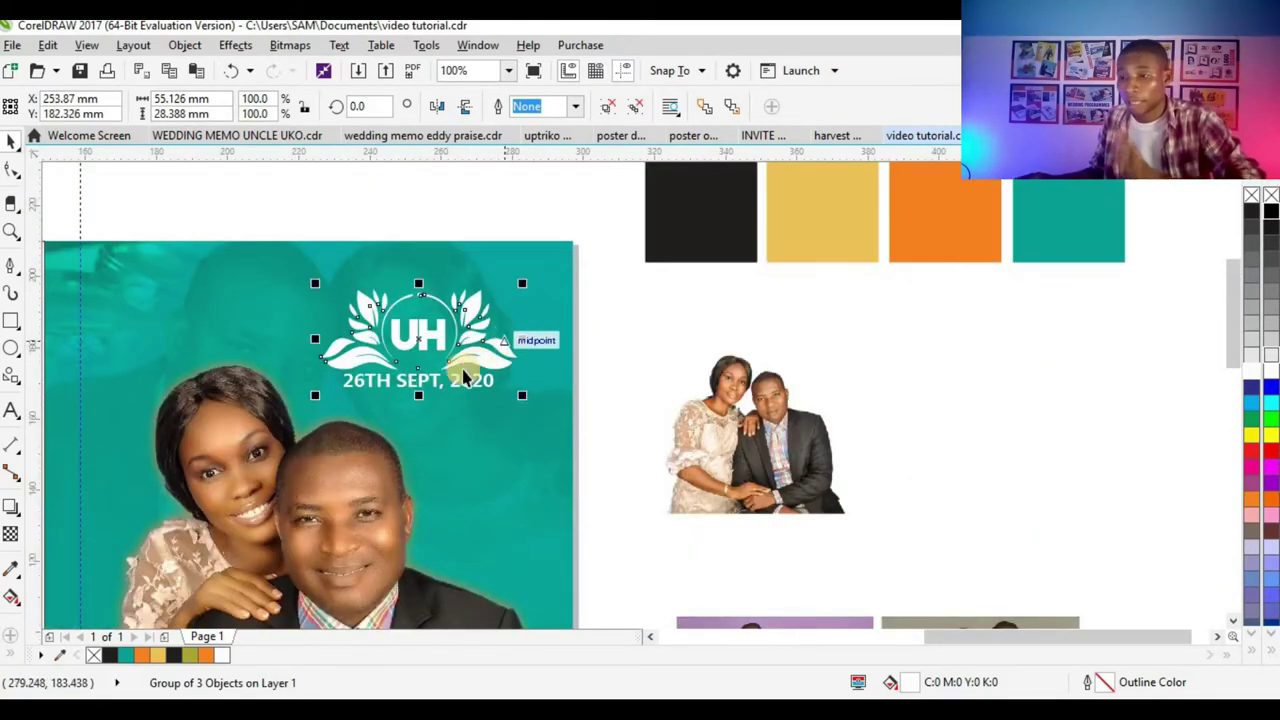
pyautogui.scroll(2, 395, 310)
pyautogui.moveTo(425, 368); pyautogui.dragTo(414, 378)
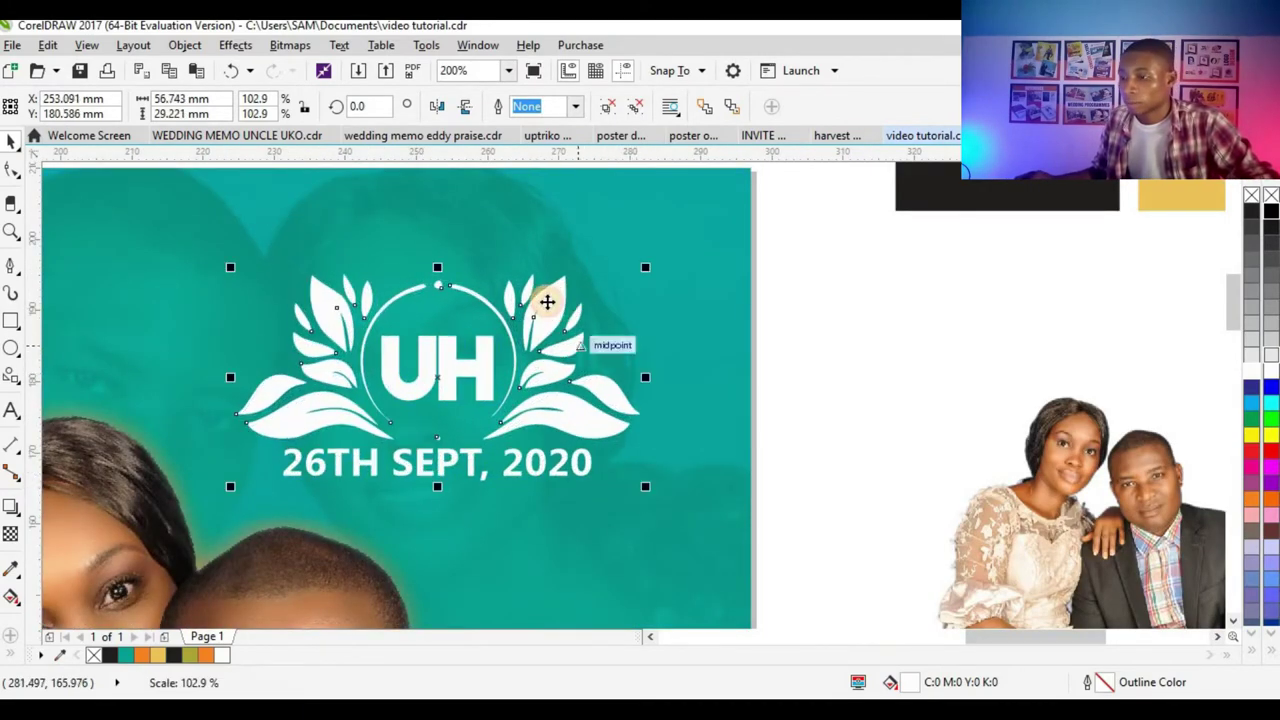
pyautogui.scroll(-3, 566, 328)
pyautogui.scroll(4, 541, 326)
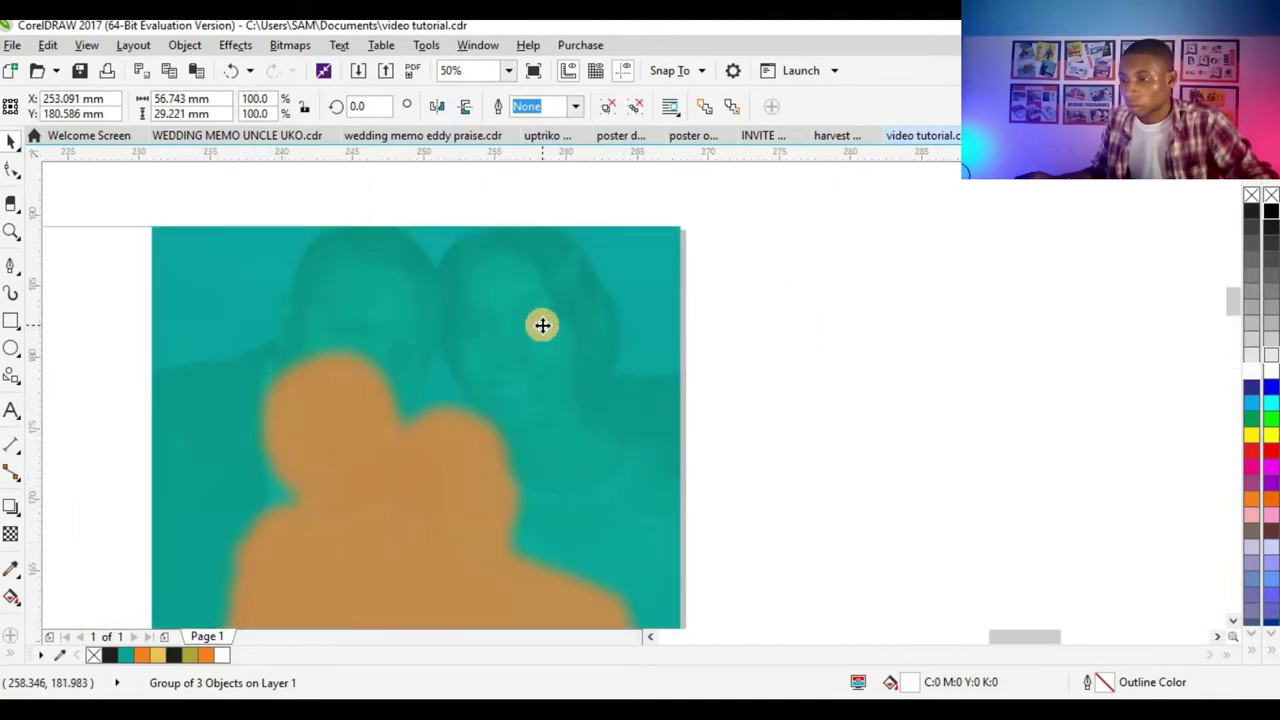
pyautogui.scroll(-3, 531, 337)
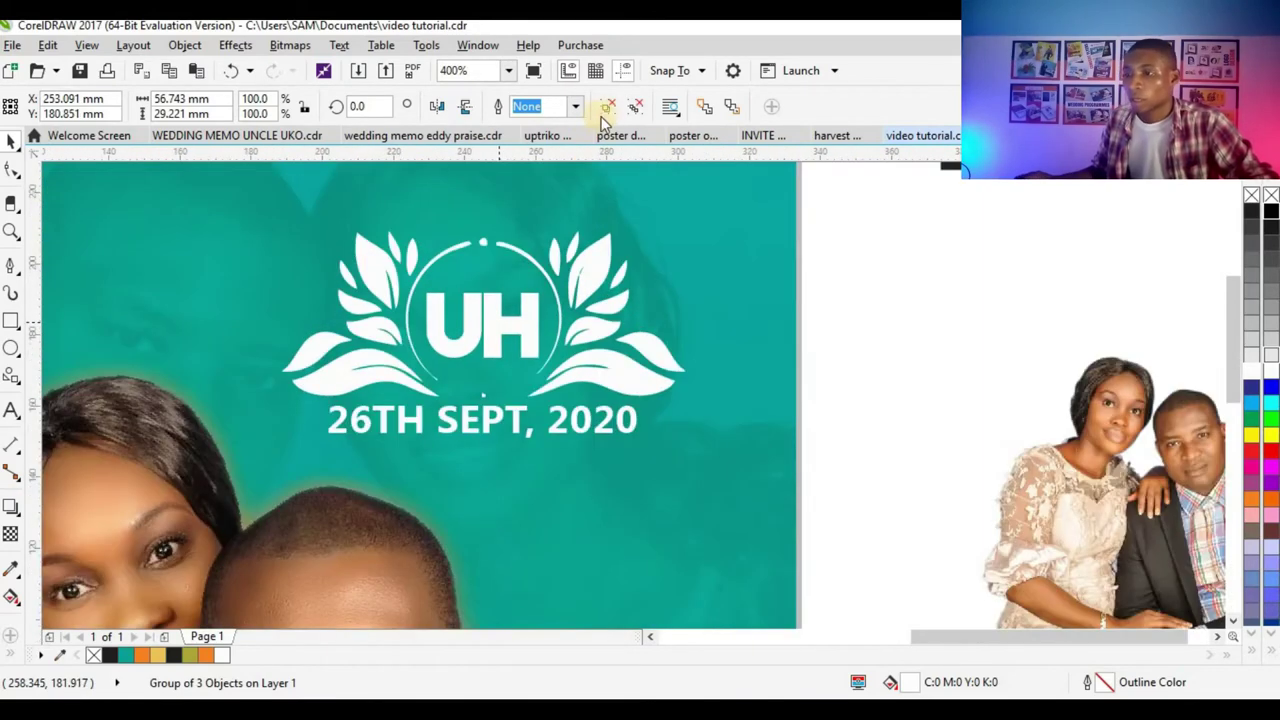
pyautogui.click(726, 281)
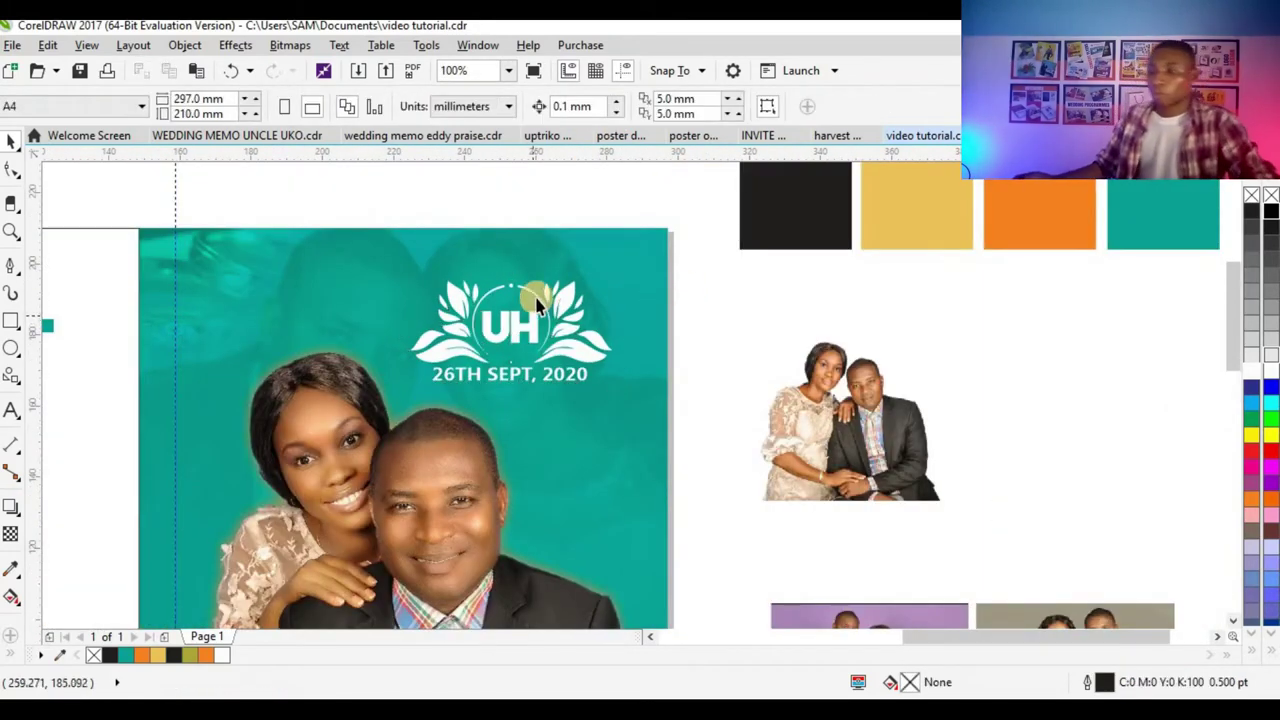
# - Sample the gold swatch and apply it to the UH letters and five upper-right leaves
pyautogui.scroll(3, 530, 292)
pyautogui.scroll(-3, 398, 416)
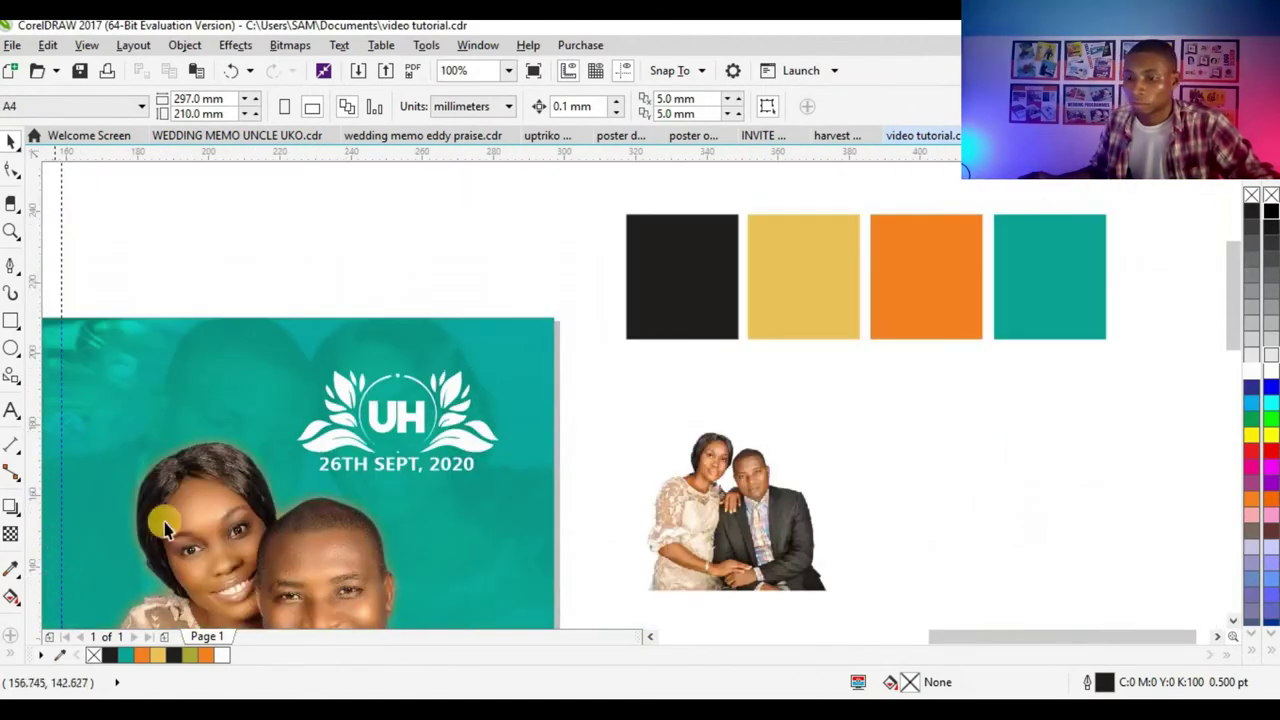
pyautogui.click(20, 568)
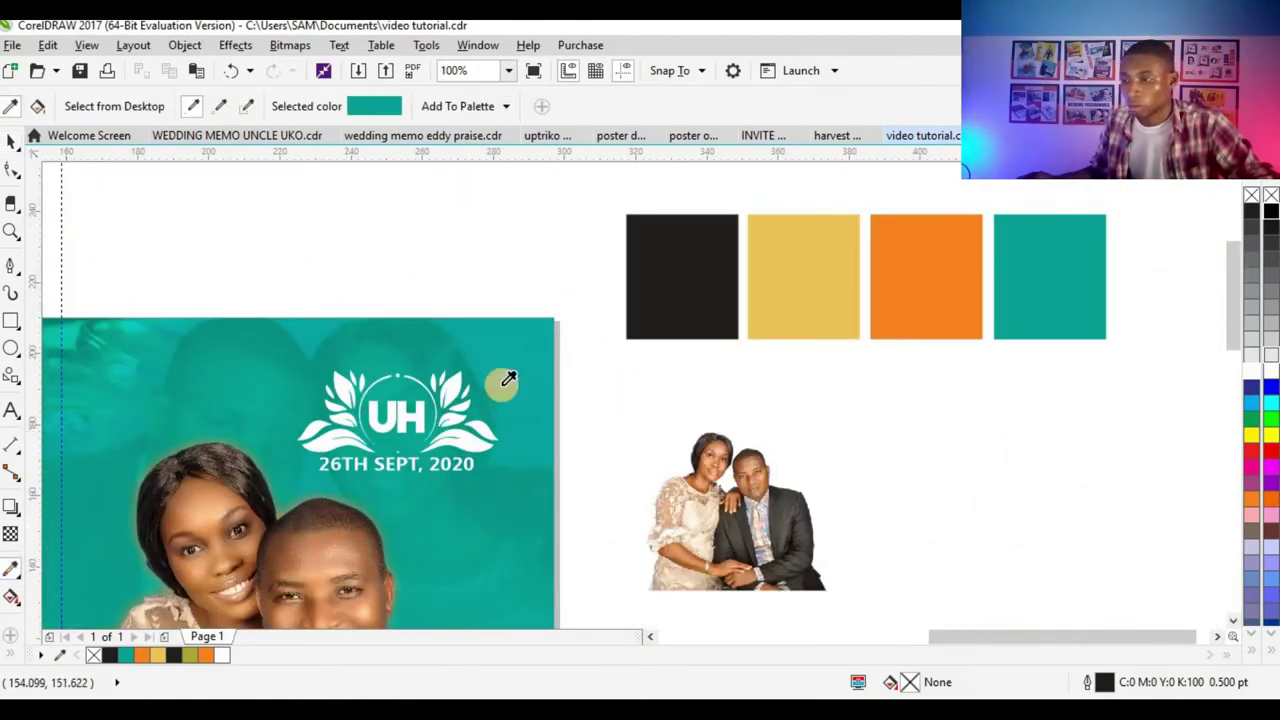
pyautogui.click(800, 290)
pyautogui.scroll(3, 414, 420)
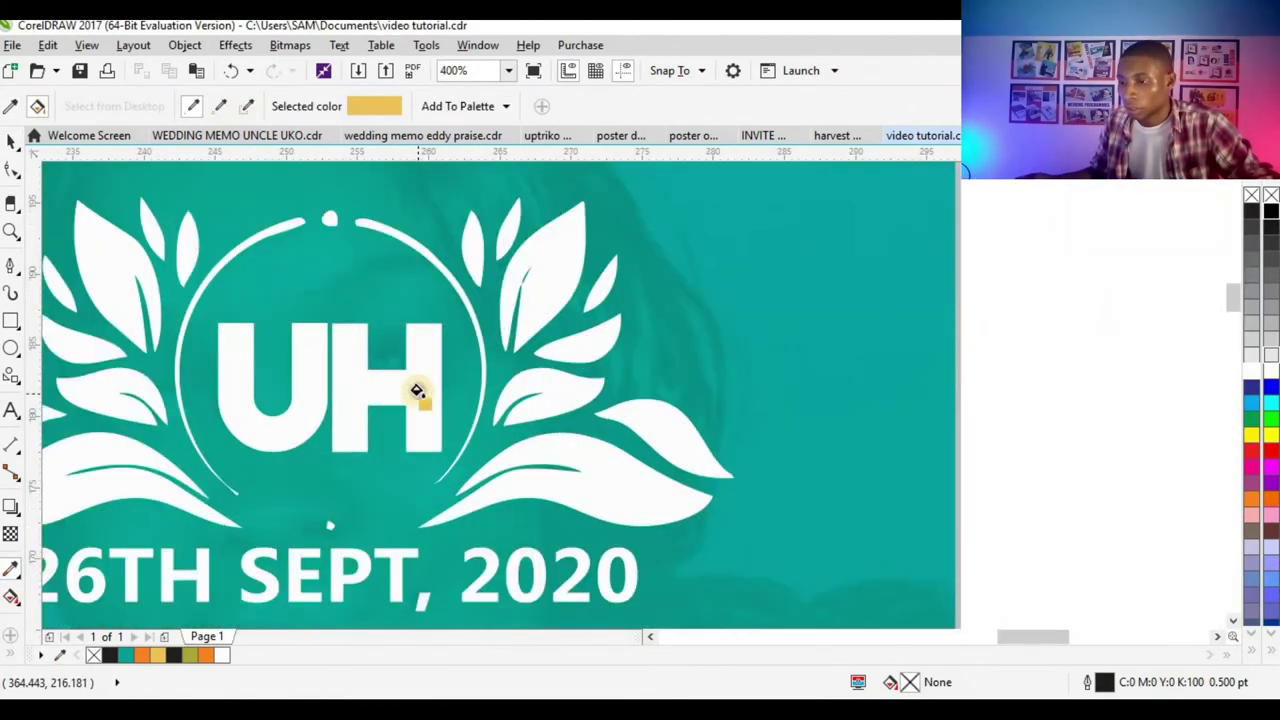
pyautogui.click(417, 391)
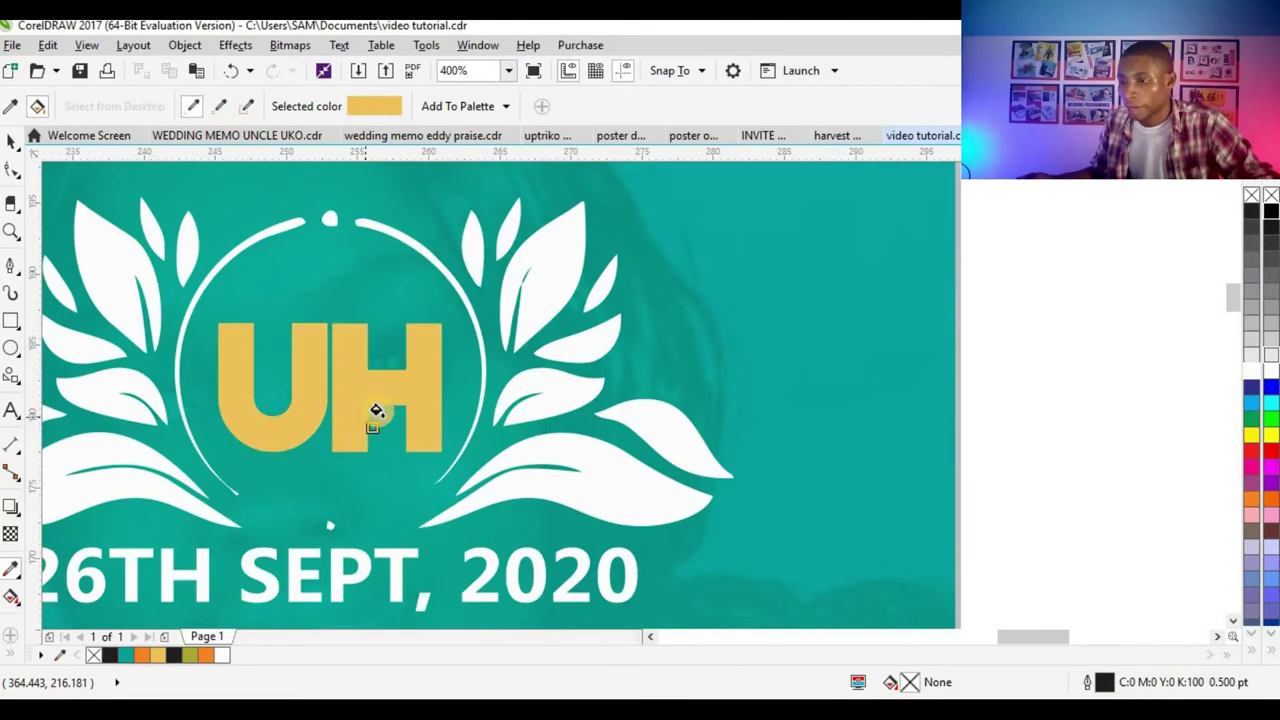
pyautogui.click(570, 336)
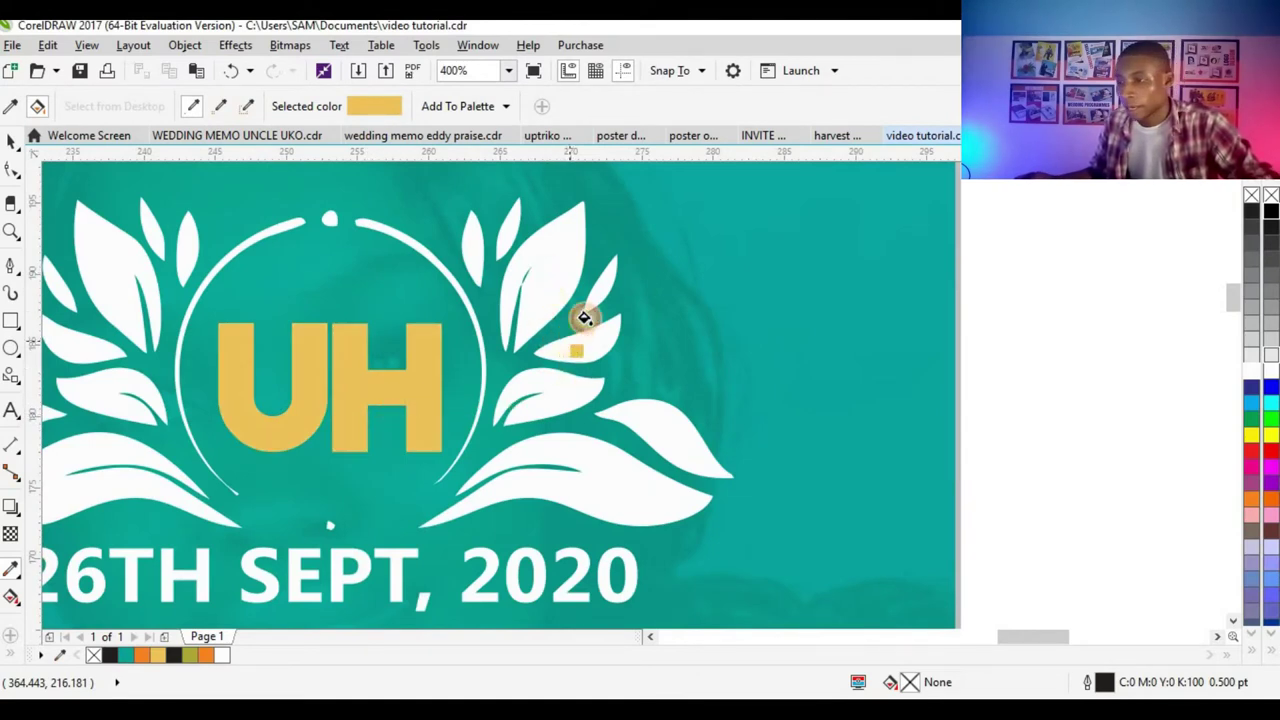
pyautogui.click(595, 283)
pyautogui.click(540, 255)
pyautogui.click(510, 236)
pyautogui.click(460, 245)
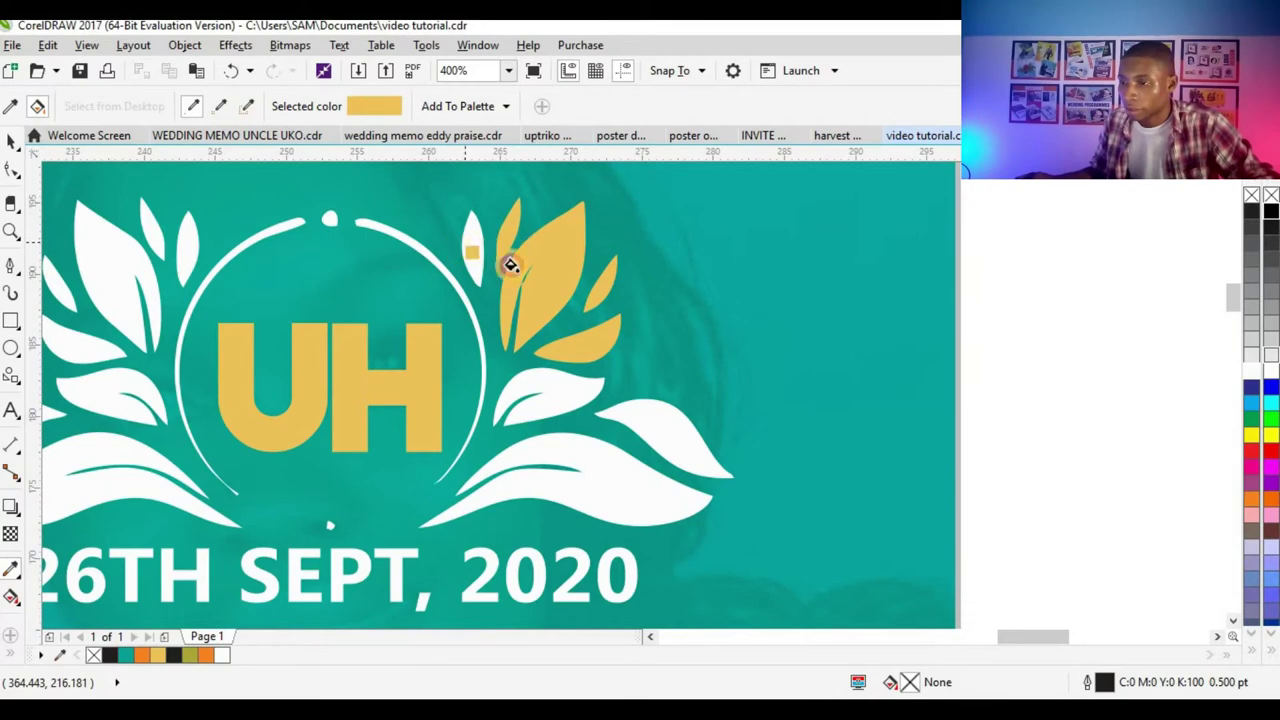
# - Colour the five upper-left wreath leaves gold as well
pyautogui.scroll(-2, 486, 294)
pyautogui.scroll(2, 433, 270)
pyautogui.click(302, 255)
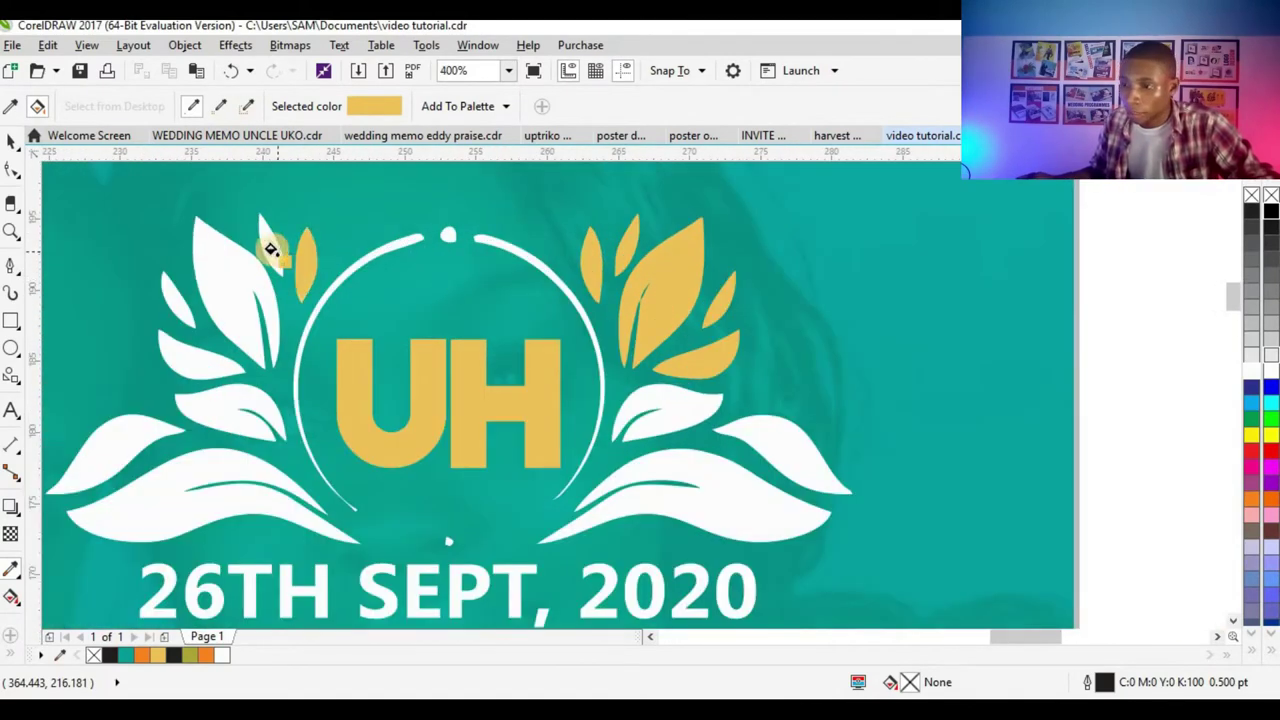
pyautogui.click(268, 250)
pyautogui.click(215, 285)
pyautogui.click(172, 305)
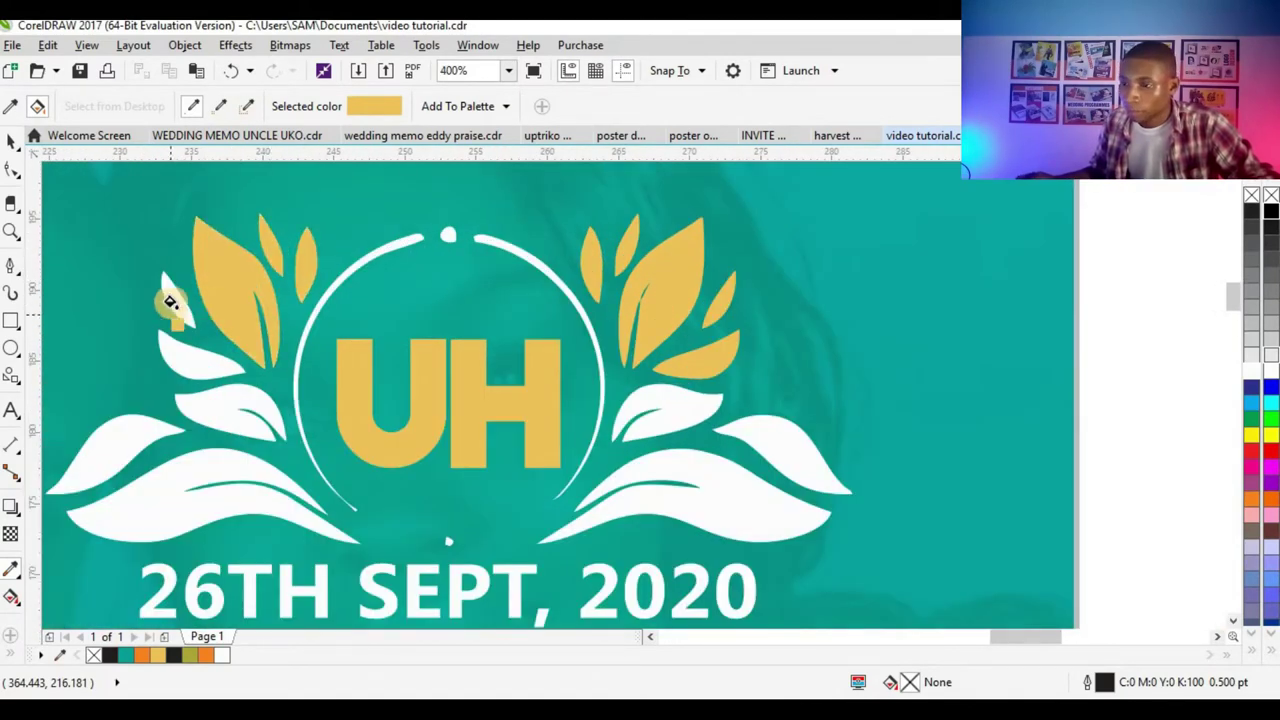
pyautogui.click(180, 355)
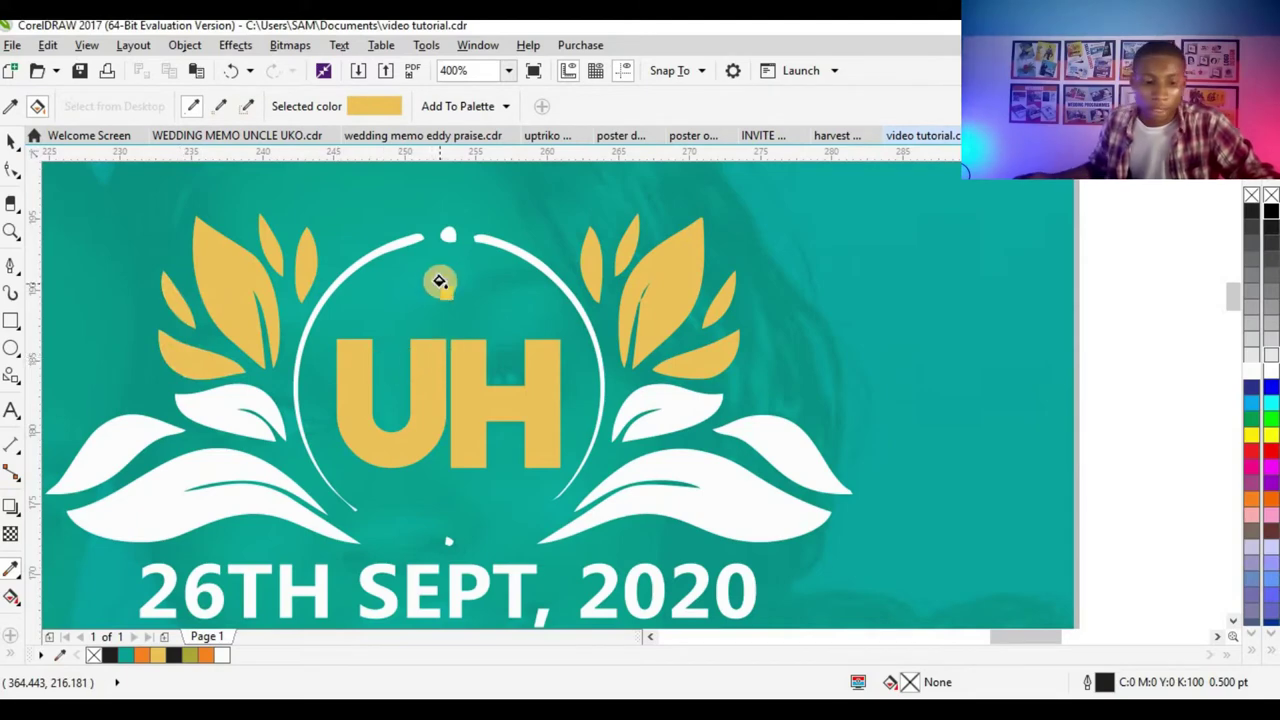
pyautogui.scroll(-2, 460, 292)
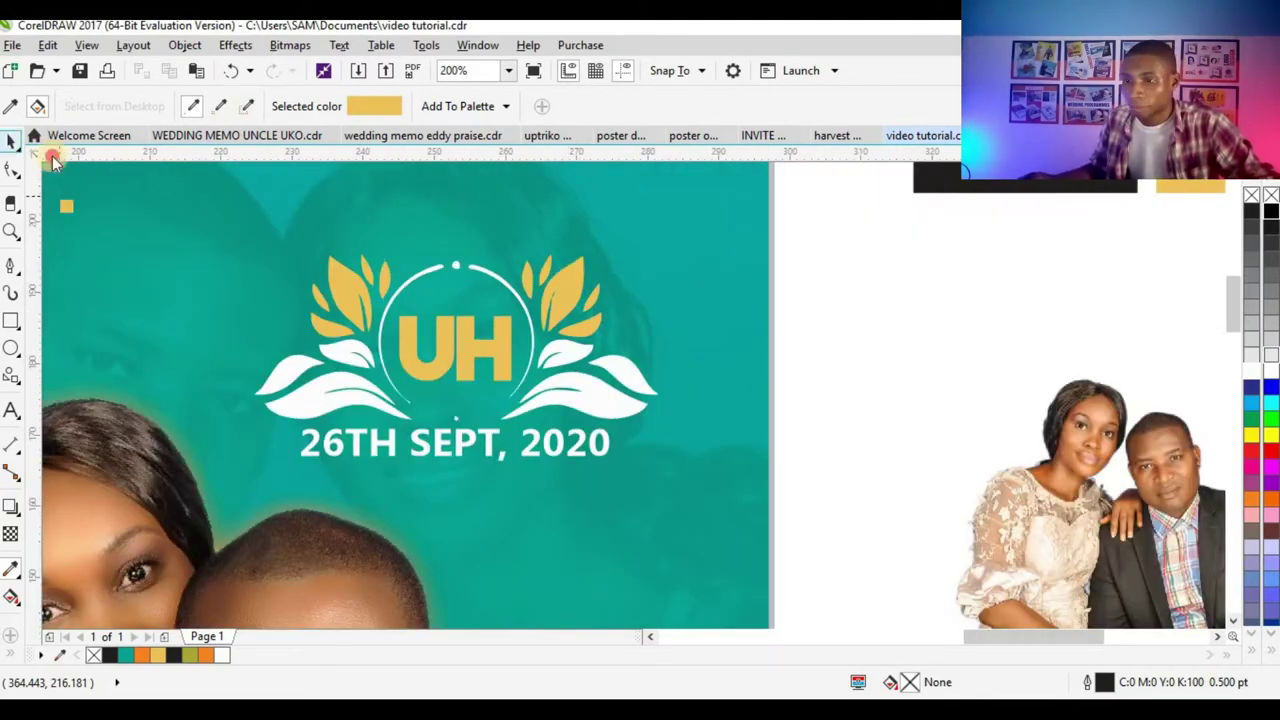
pyautogui.click(12, 141)
pyautogui.scroll(-4, 677, 286)
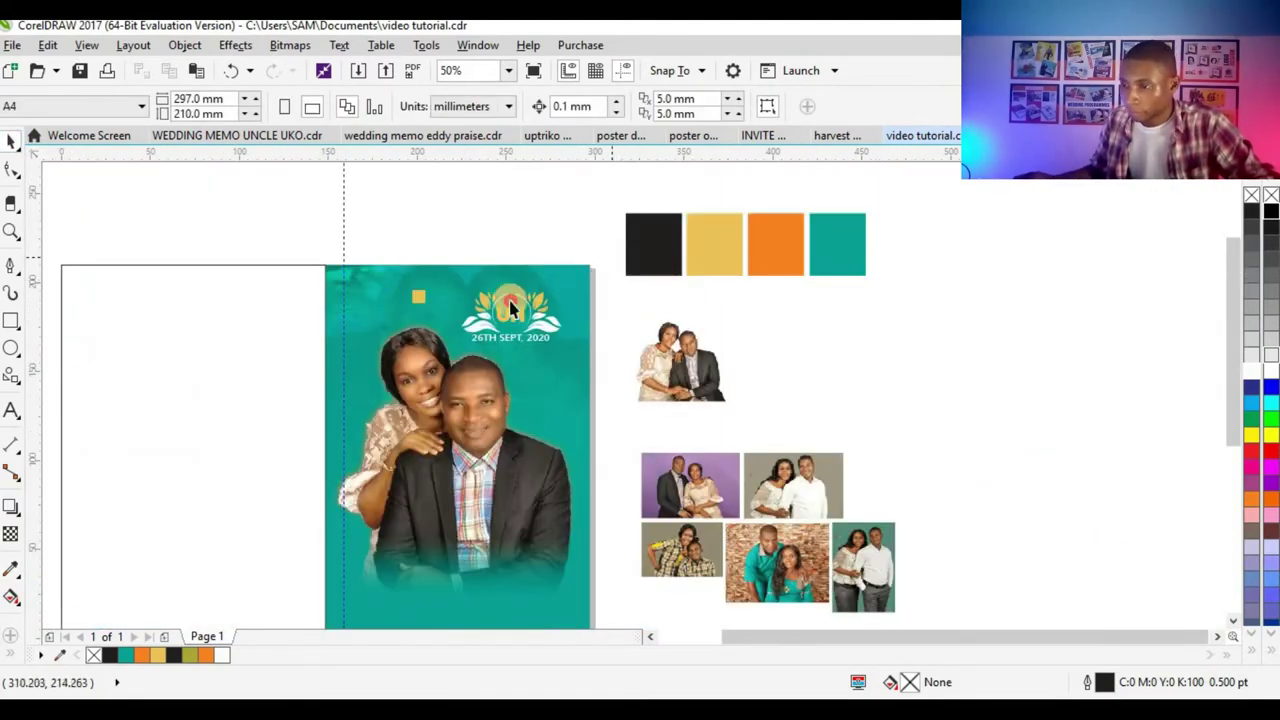
# - Nudge the UH letters and date slightly to the right
pyautogui.moveTo(445, 350); pyautogui.dragTo(578, 285)
pyautogui.scroll(2, 522, 316)
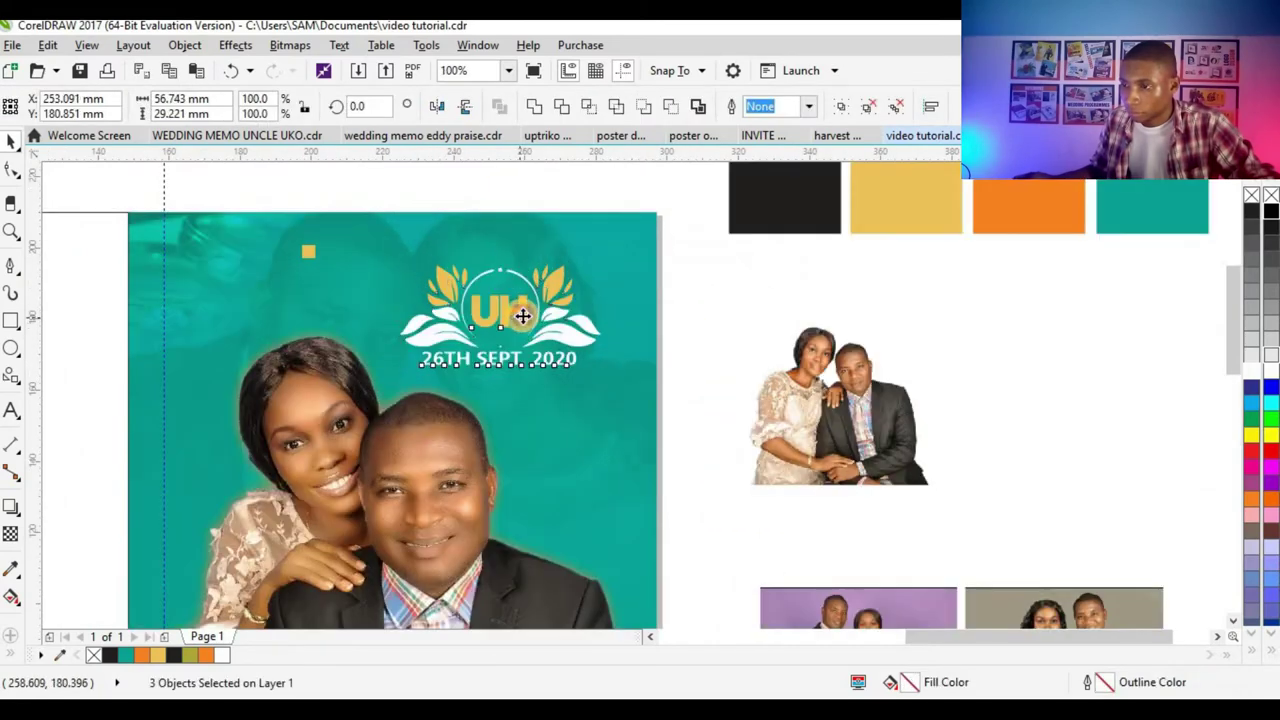
pyautogui.moveTo(522, 316)
pyautogui.mouseDown()
pyautogui.moveTo(511, 308)
pyautogui.moveTo(530, 312)
pyautogui.mouseUp()
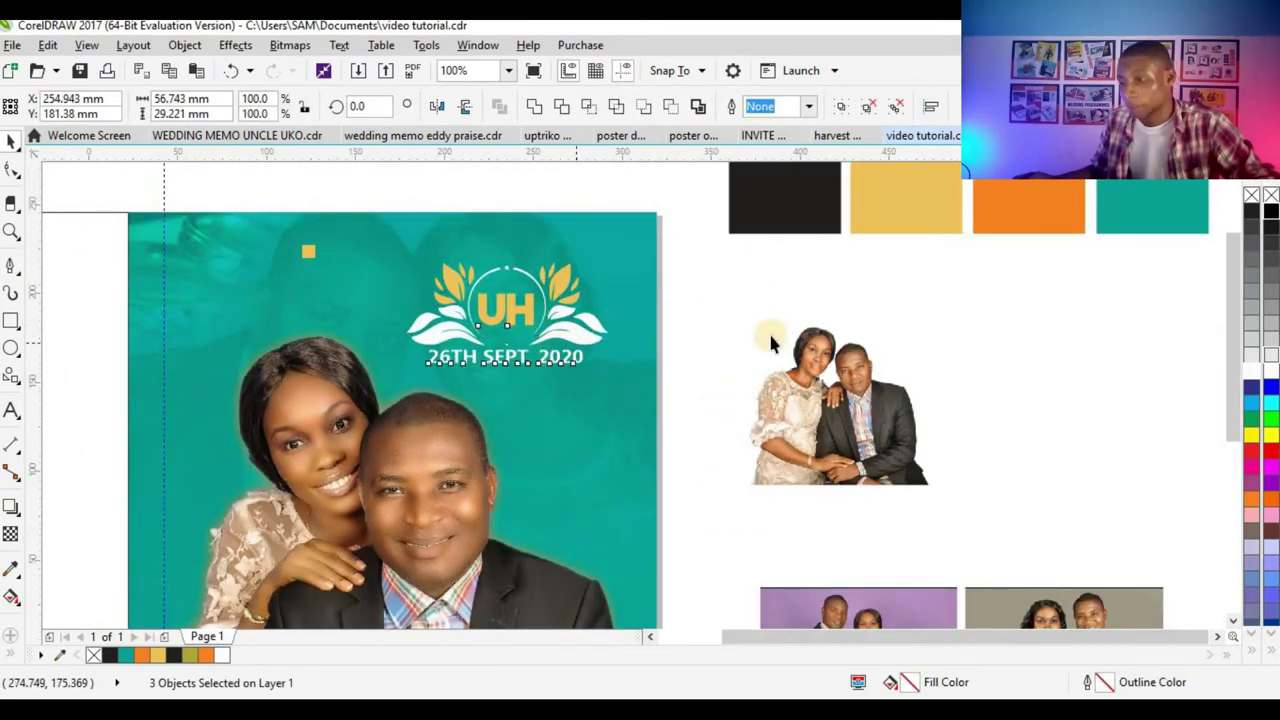
pyautogui.scroll(-2, 770, 343)
# - Clear the logo selection and select the teal photo panel
pyautogui.click(654, 436)
pyautogui.scroll(-2, 648, 532)
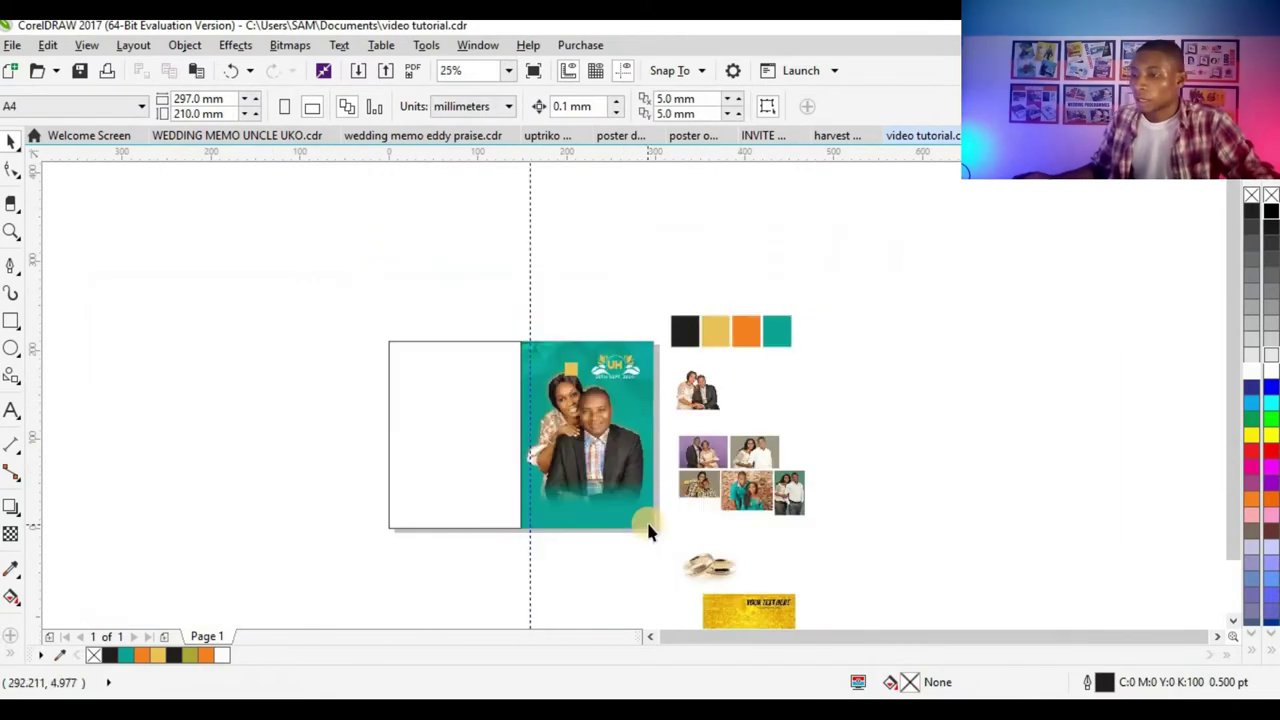
pyautogui.scroll(1, 659, 473)
pyautogui.click(600, 426)
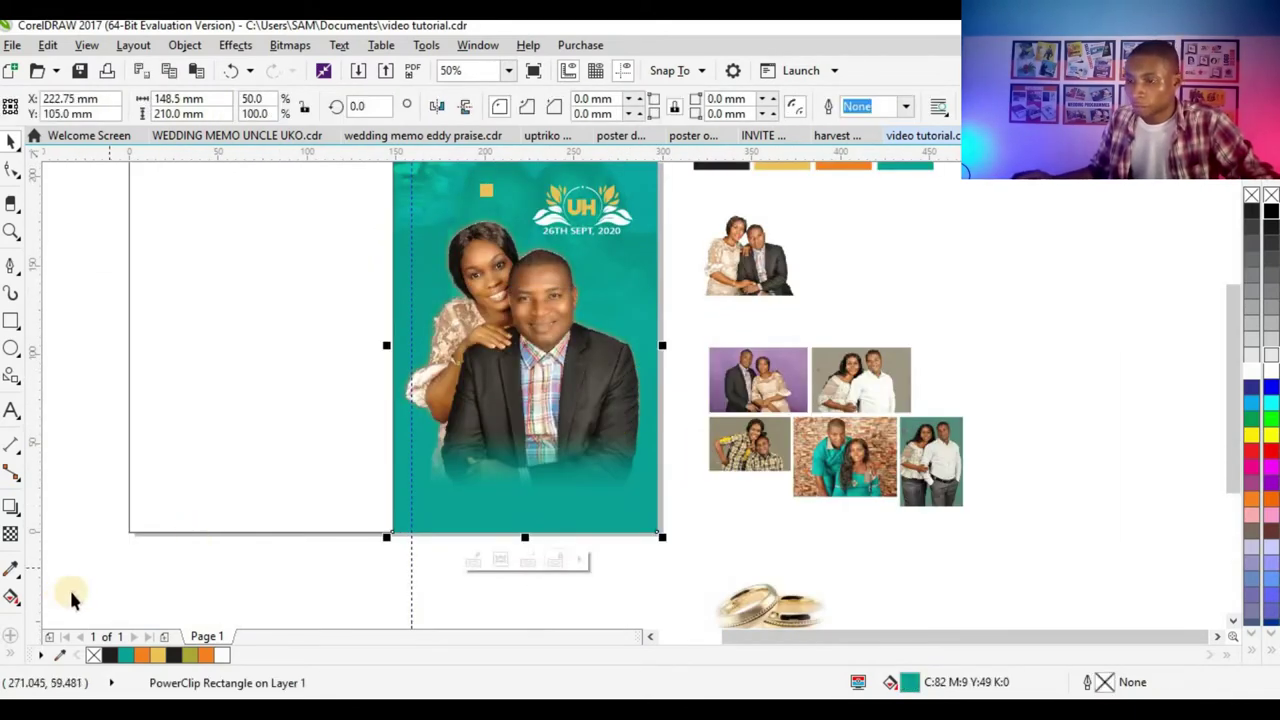
# - Drag a vertical fountain fill down the teal panel so its bottom fades to white
pyautogui.scroll(1, 560, 465)
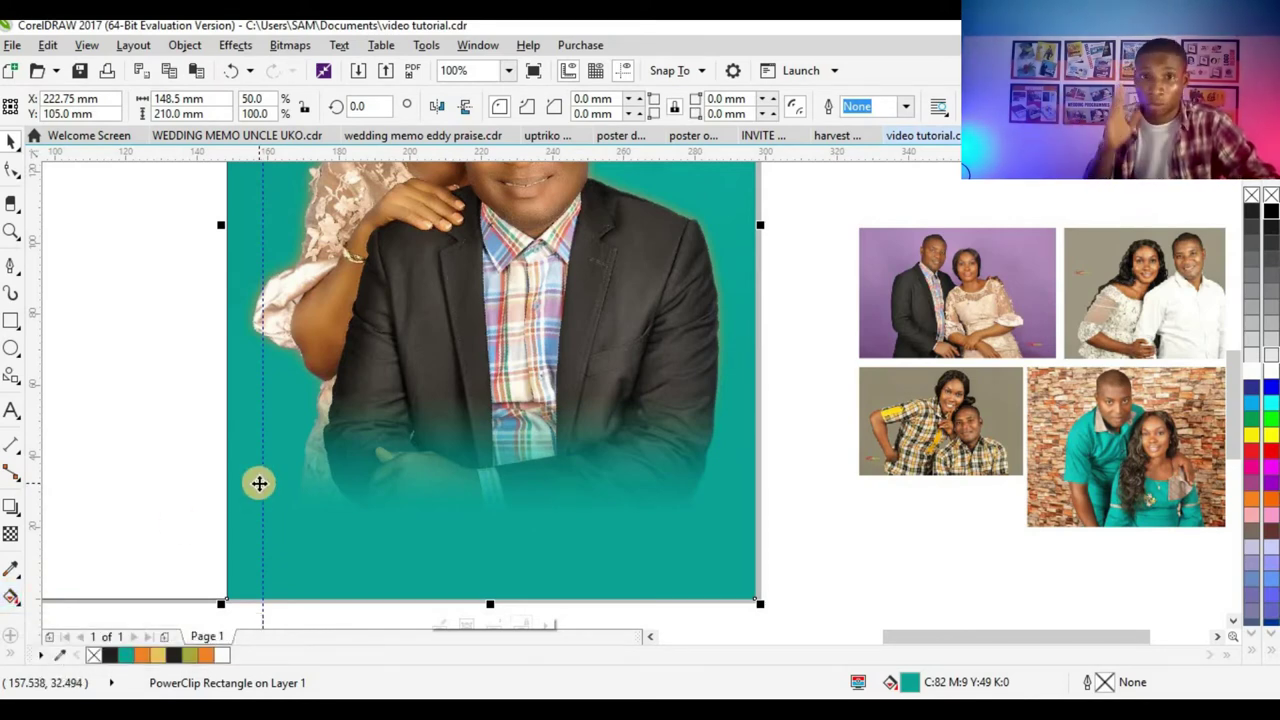
pyautogui.press('g')
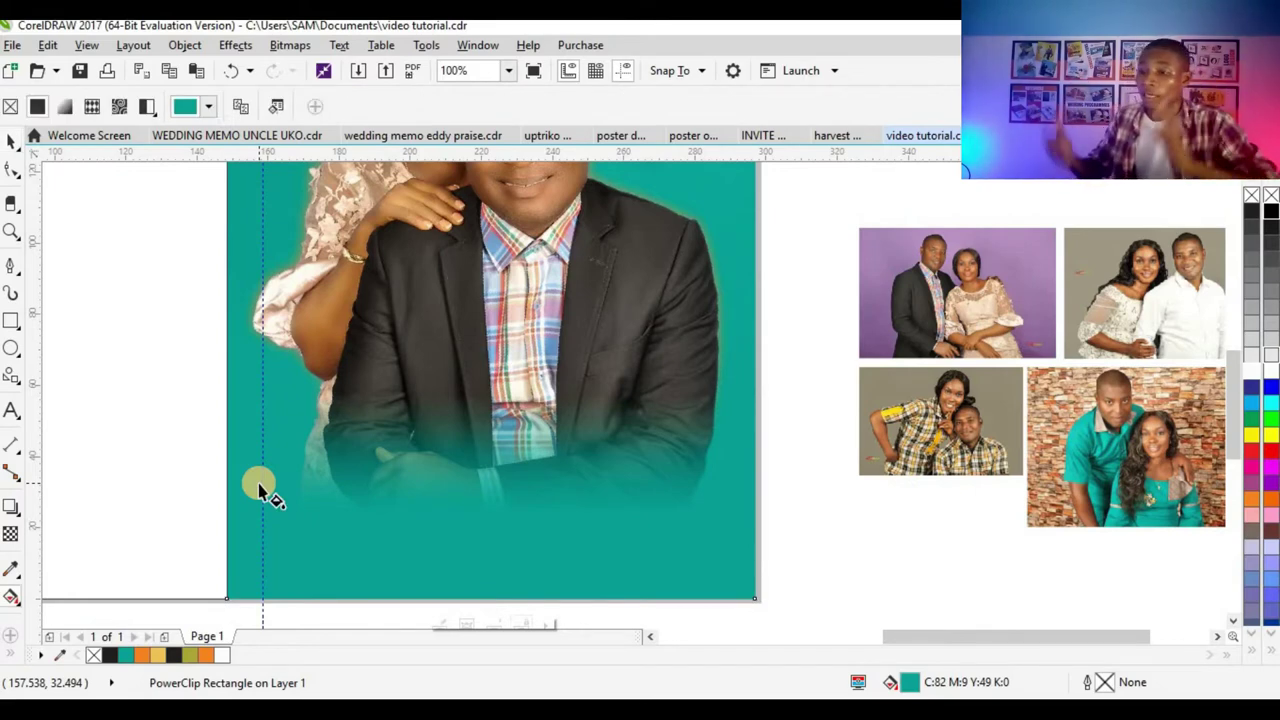
pyautogui.moveTo(665, 407); pyautogui.dragTo(666, 492)
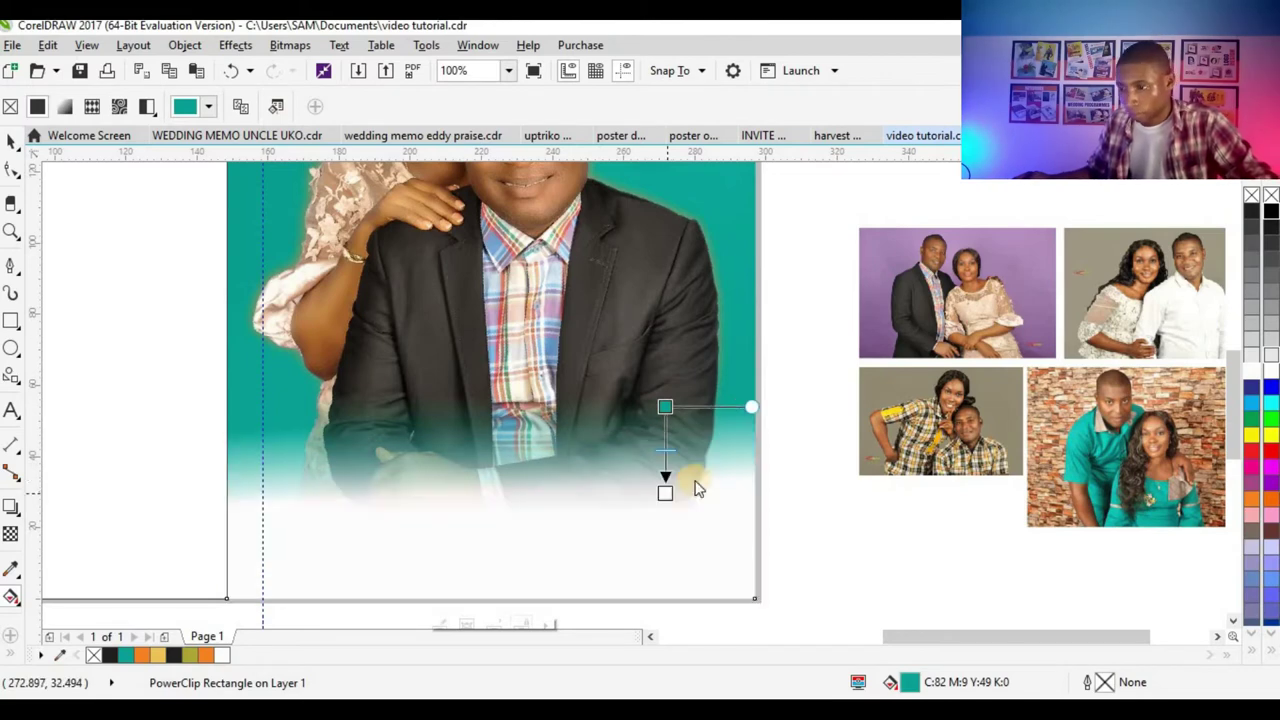
pyautogui.moveTo(665, 407); pyautogui.dragTo(666, 370)
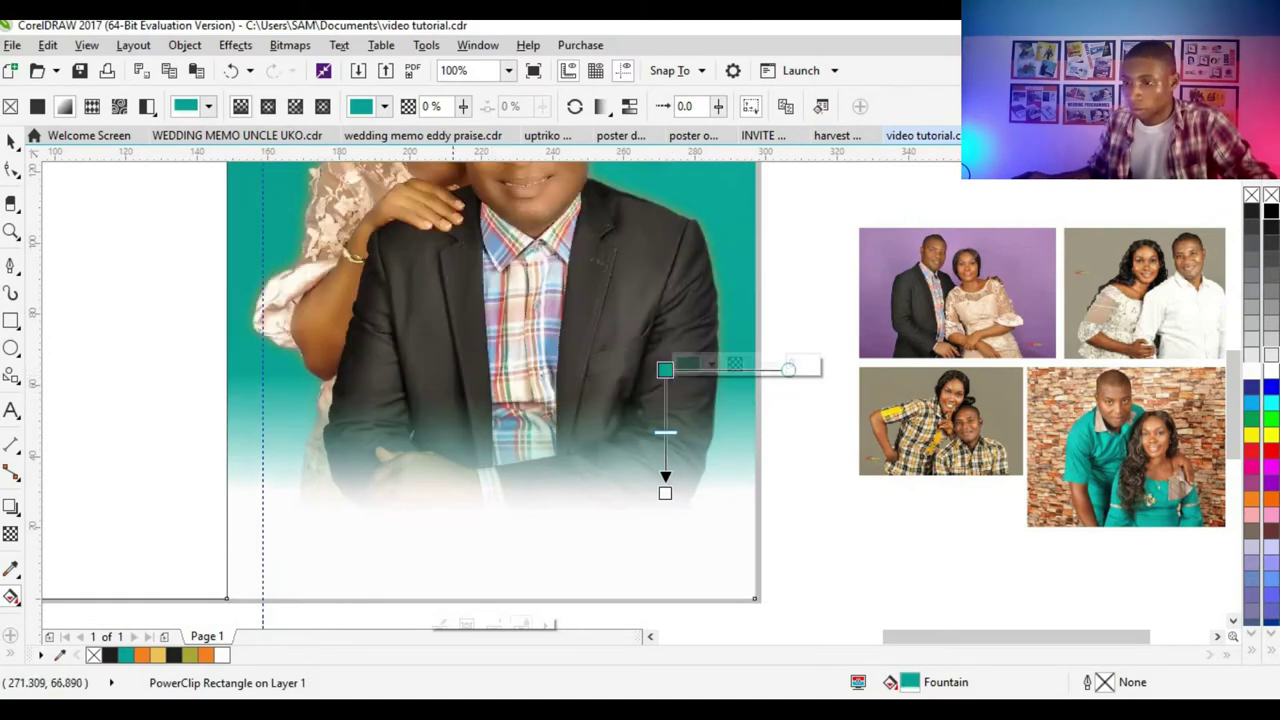
pyautogui.press('space')
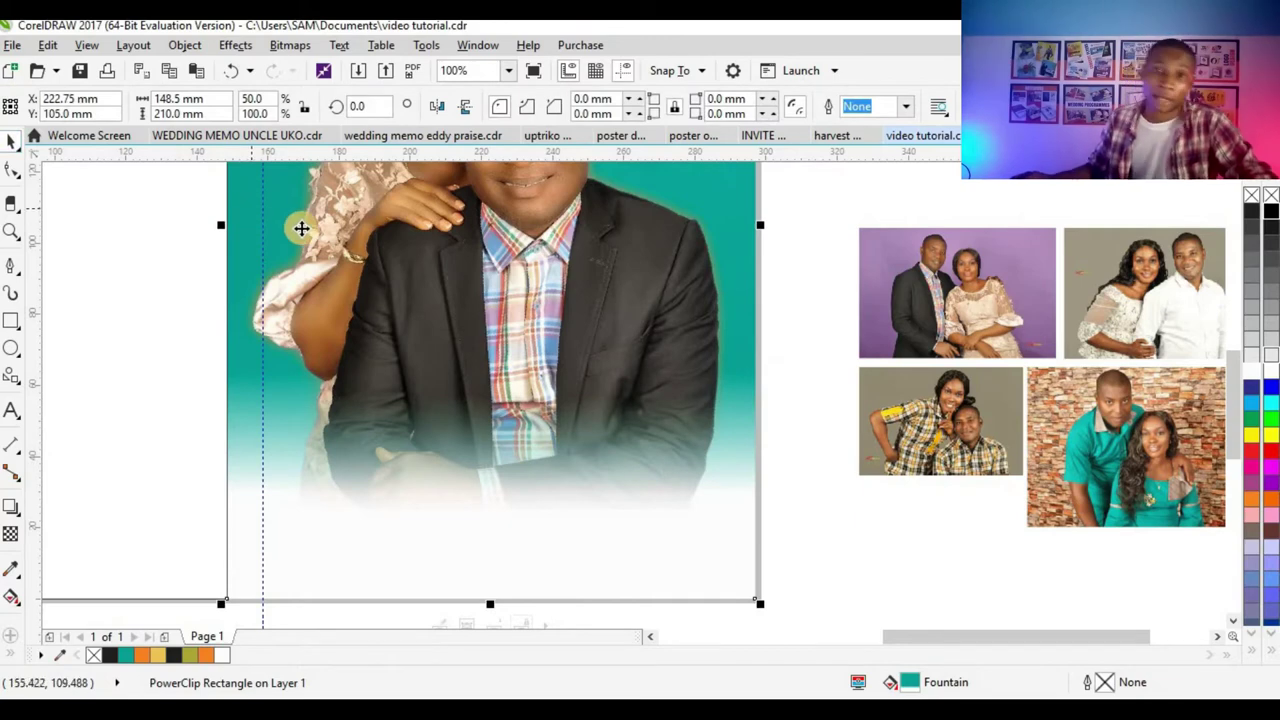
pyautogui.scroll(-2, 590, 376)
# - Type the couple's two names on two lines in a new text object below the design
pyautogui.click(933, 256)
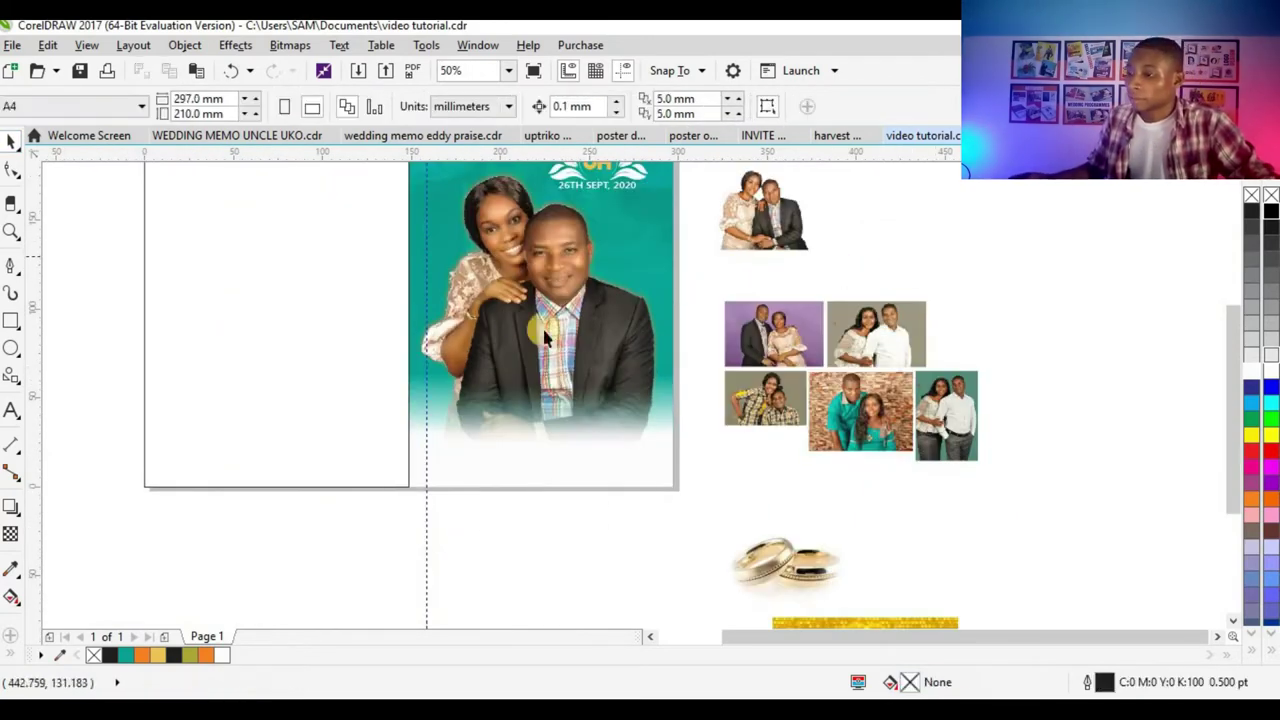
pyautogui.press('F3')
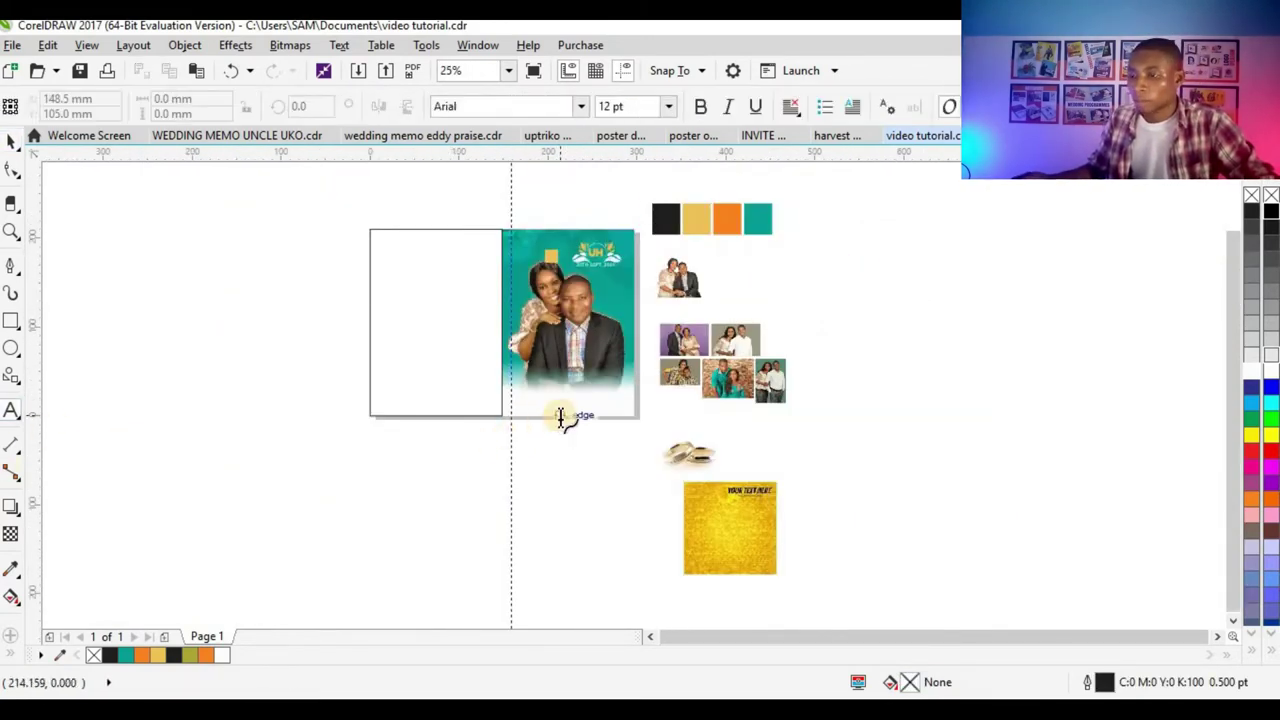
pyautogui.scroll(1, 562, 414)
pyautogui.click(507, 491)
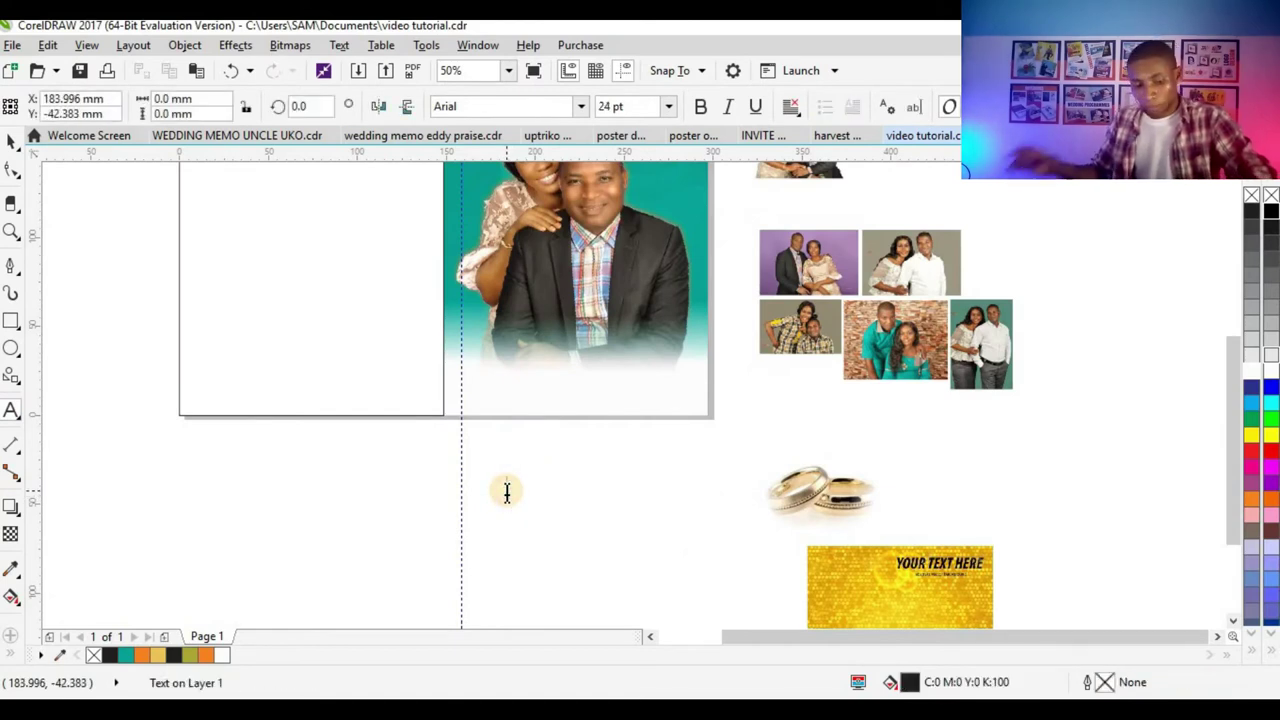
pyautogui.write('T')
pyautogui.hotkey('ctrl', 'space')
pyautogui.write('DEM')
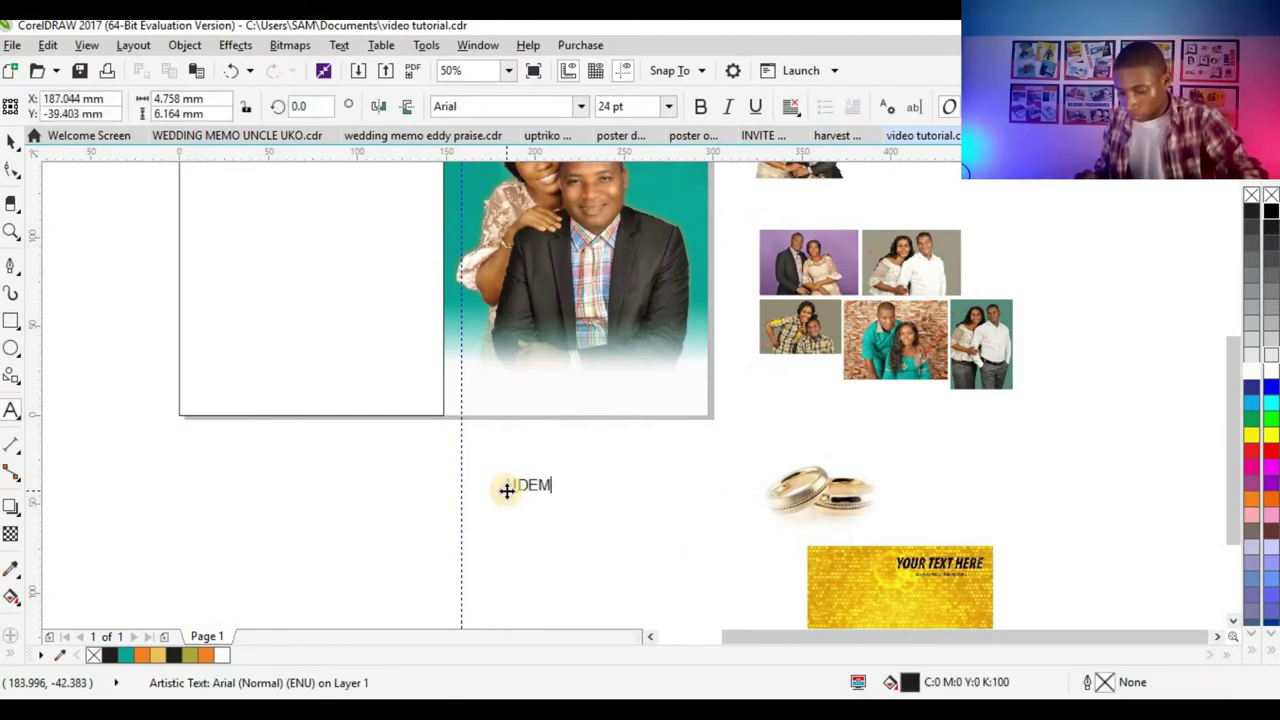
pyautogui.write('E')
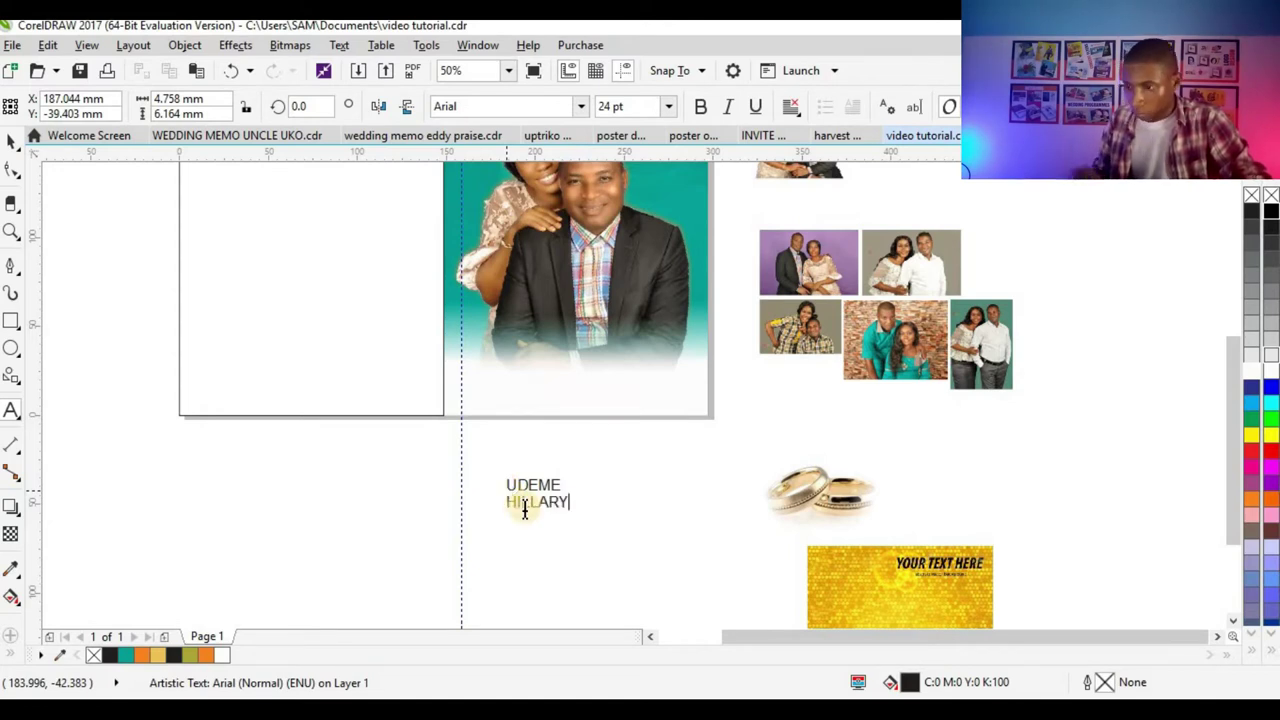
pyautogui.scroll(3, 526, 514)
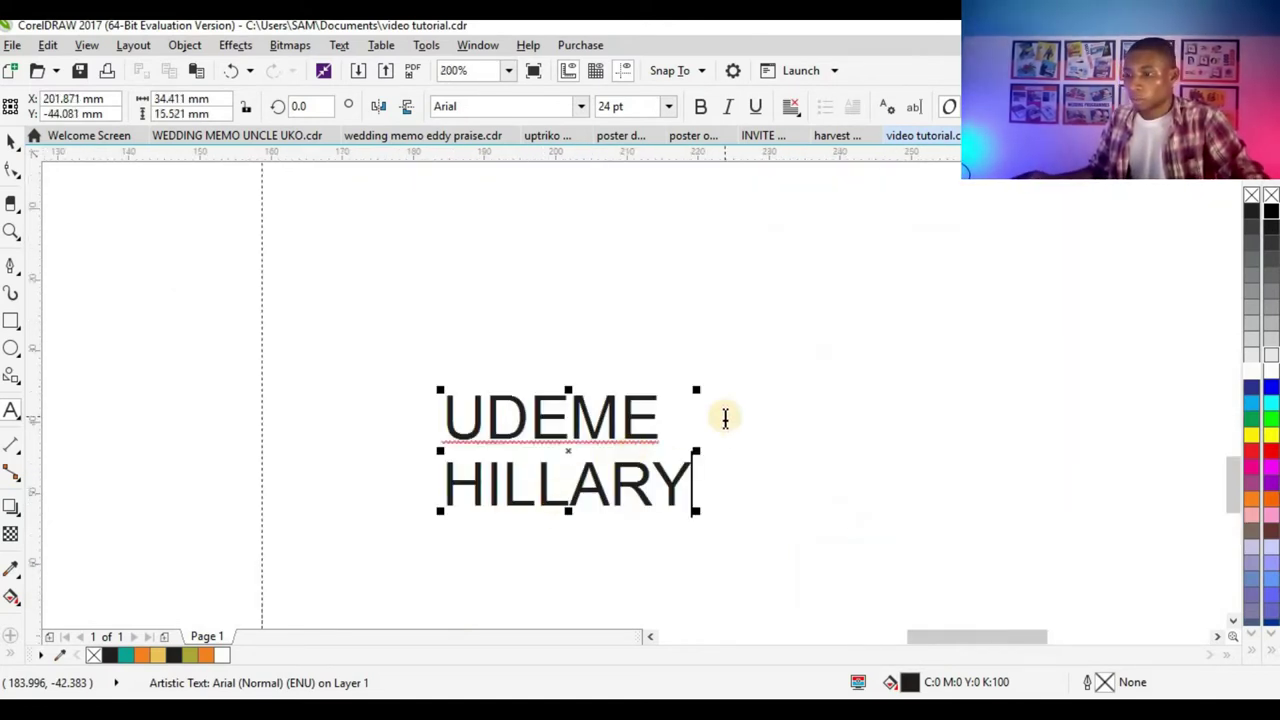
pyautogui.click(650, 412)
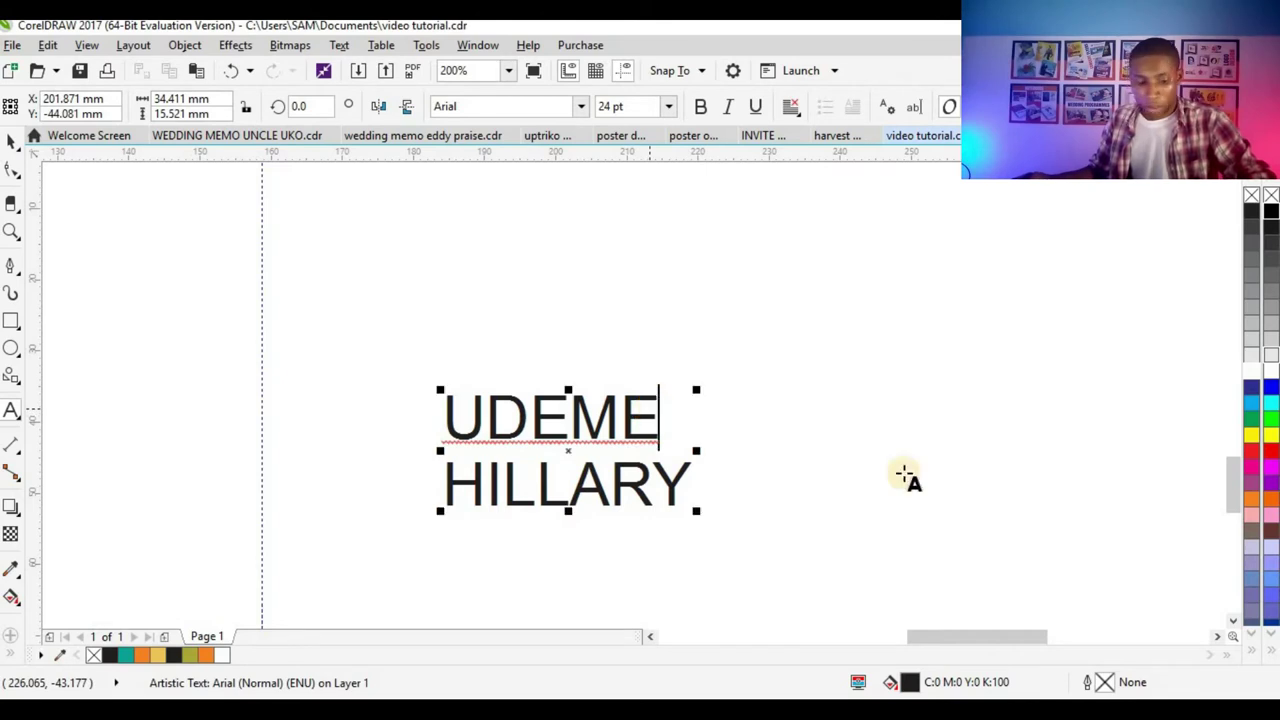
# - Add a separate '&' text object beside the names, then select the names text
pyautogui.click(729, 415)
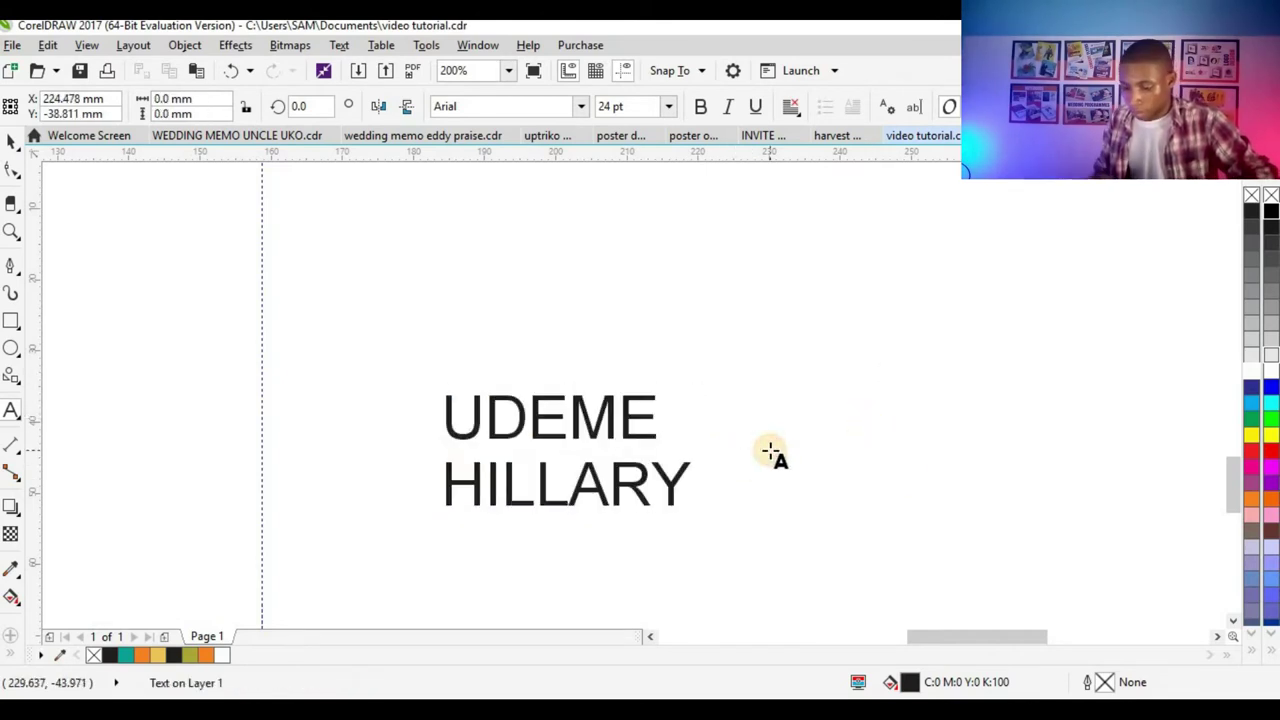
pyautogui.write('&')
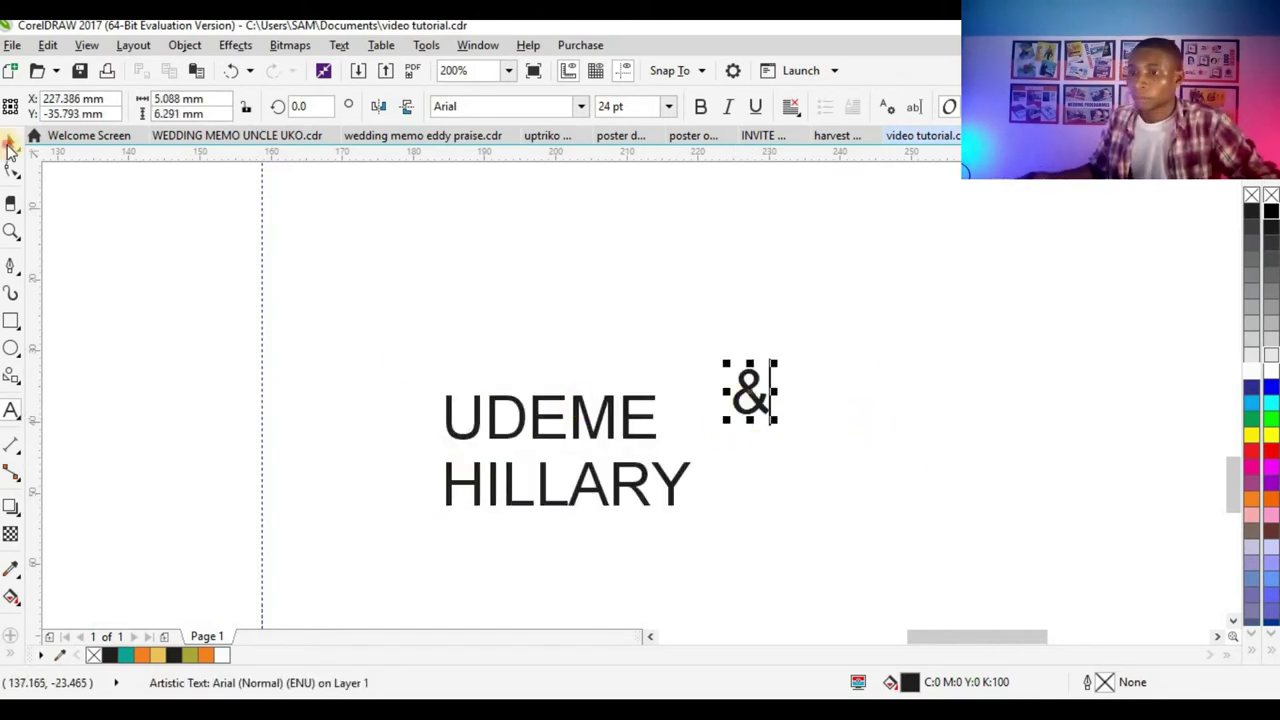
pyautogui.click(10, 147)
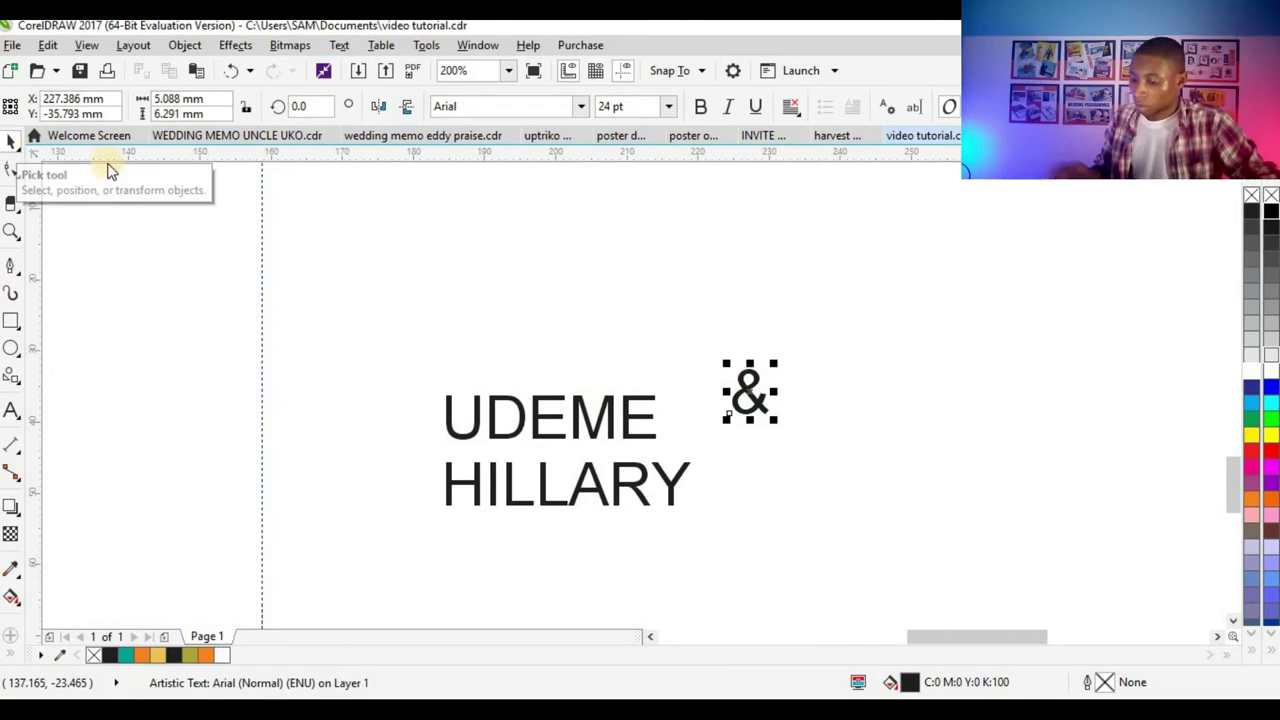
pyautogui.click(543, 423)
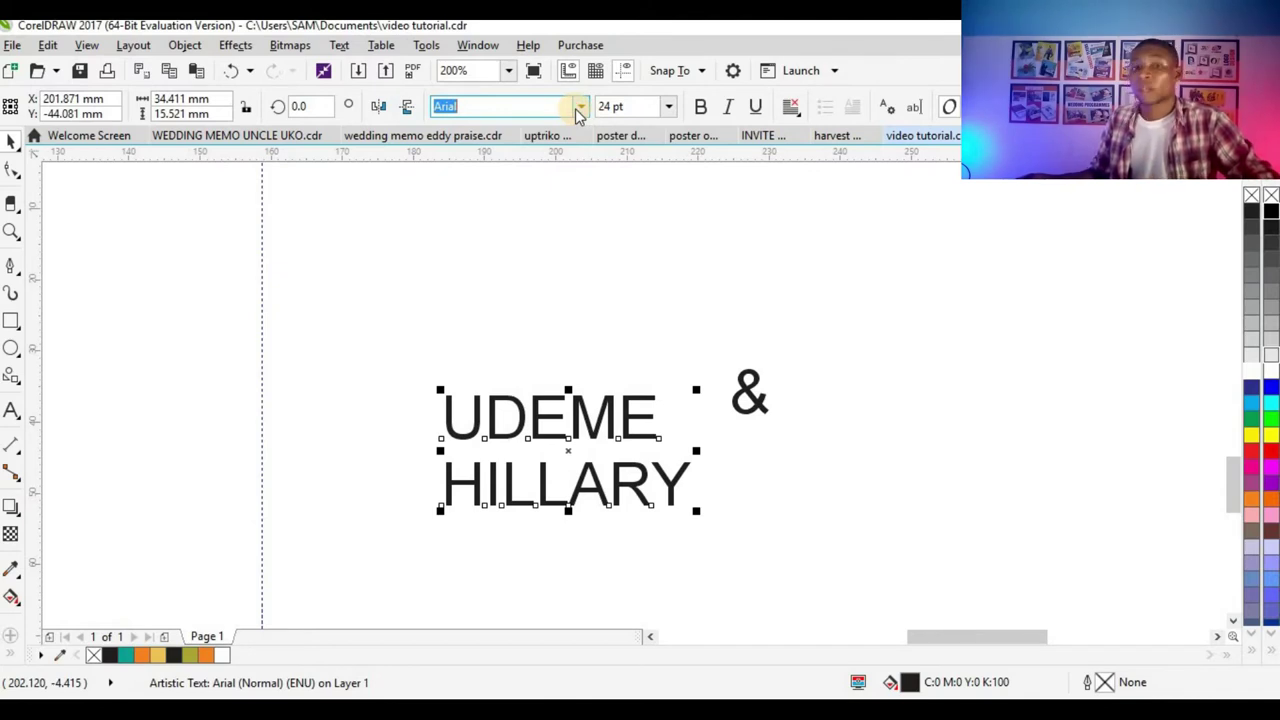
# - Change the names text's font to Death Star via the property bar font list
pyautogui.click(578, 107)
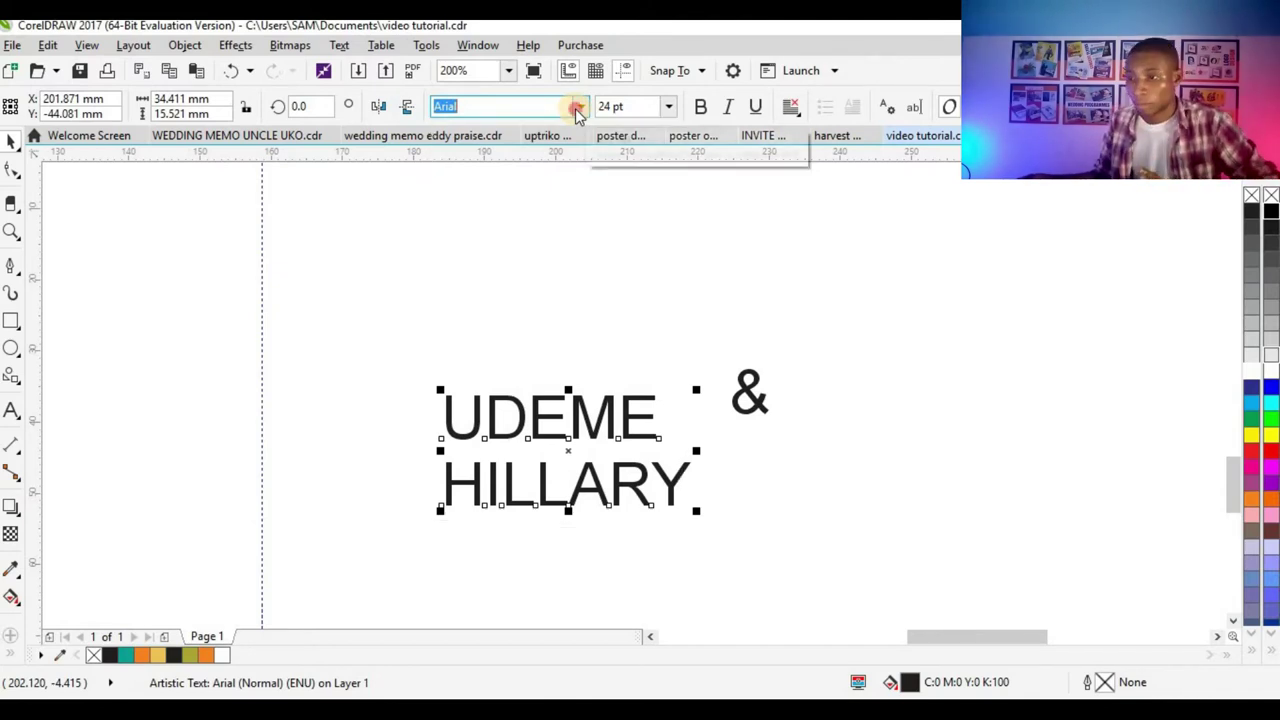
pyautogui.moveTo(534, 106); pyautogui.dragTo(405, 112)
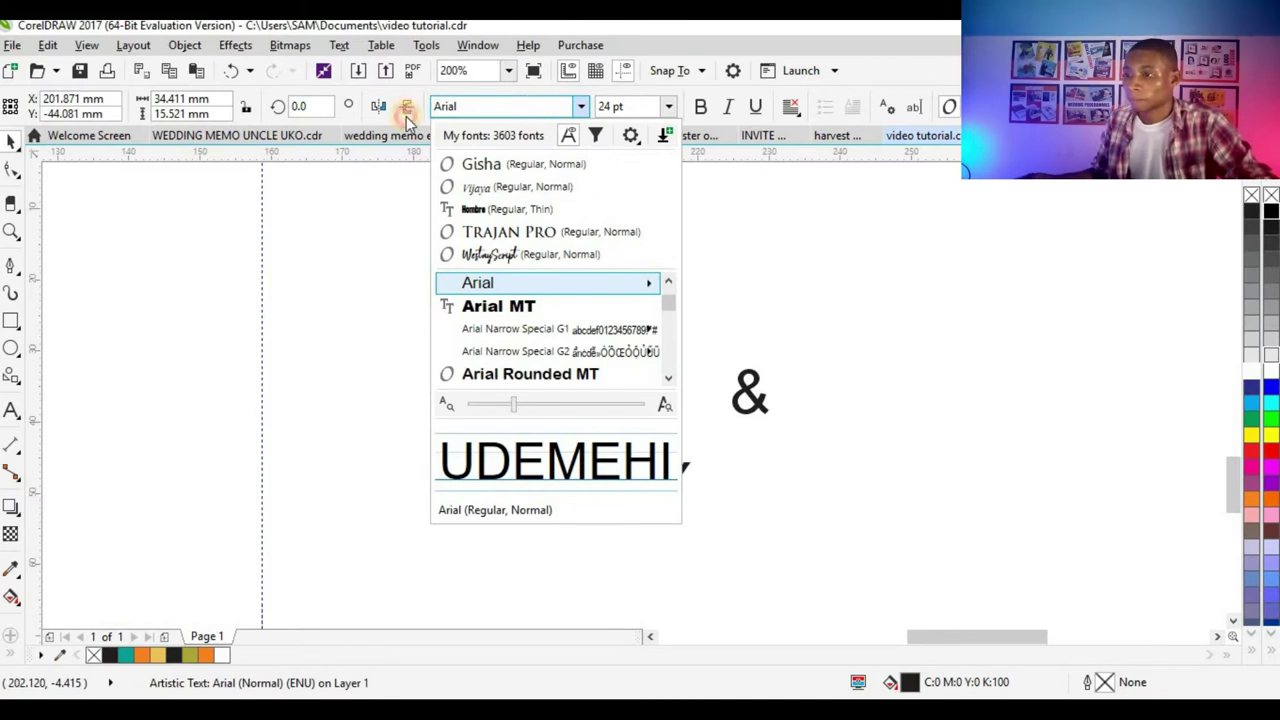
pyautogui.moveTo(525, 106); pyautogui.dragTo(398, 108)
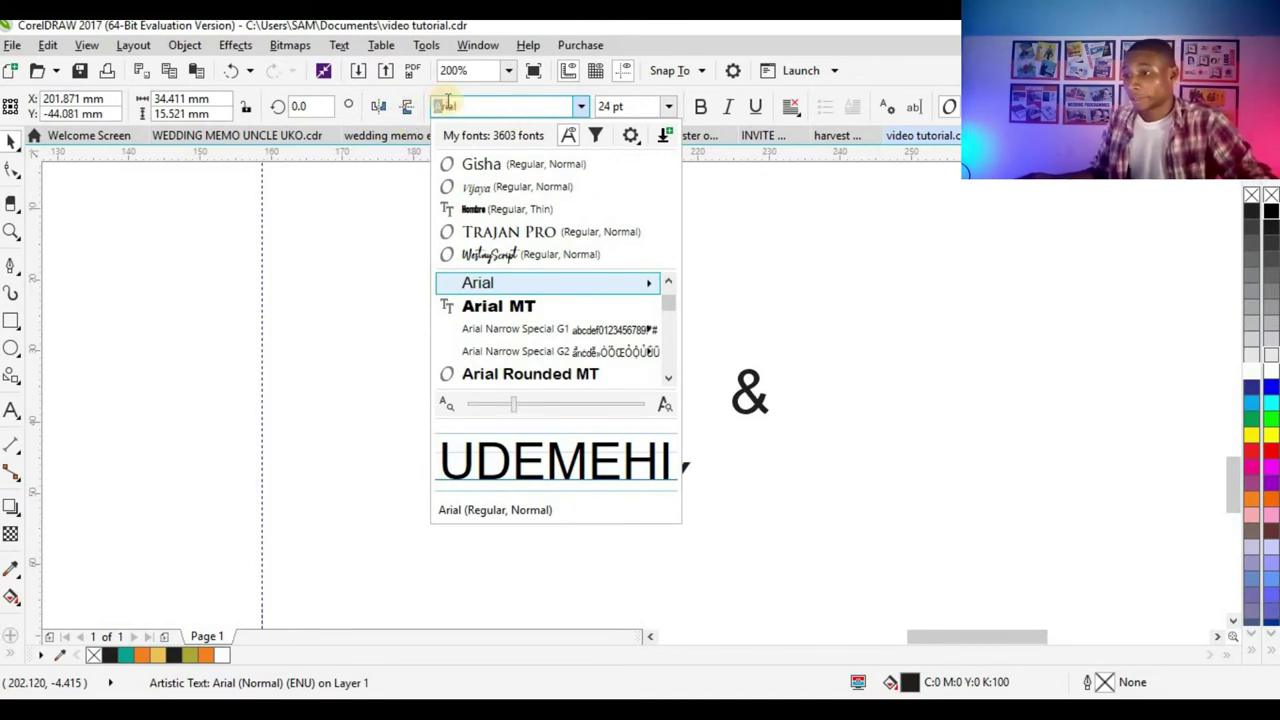
pyautogui.moveTo(486, 106); pyautogui.dragTo(362, 118)
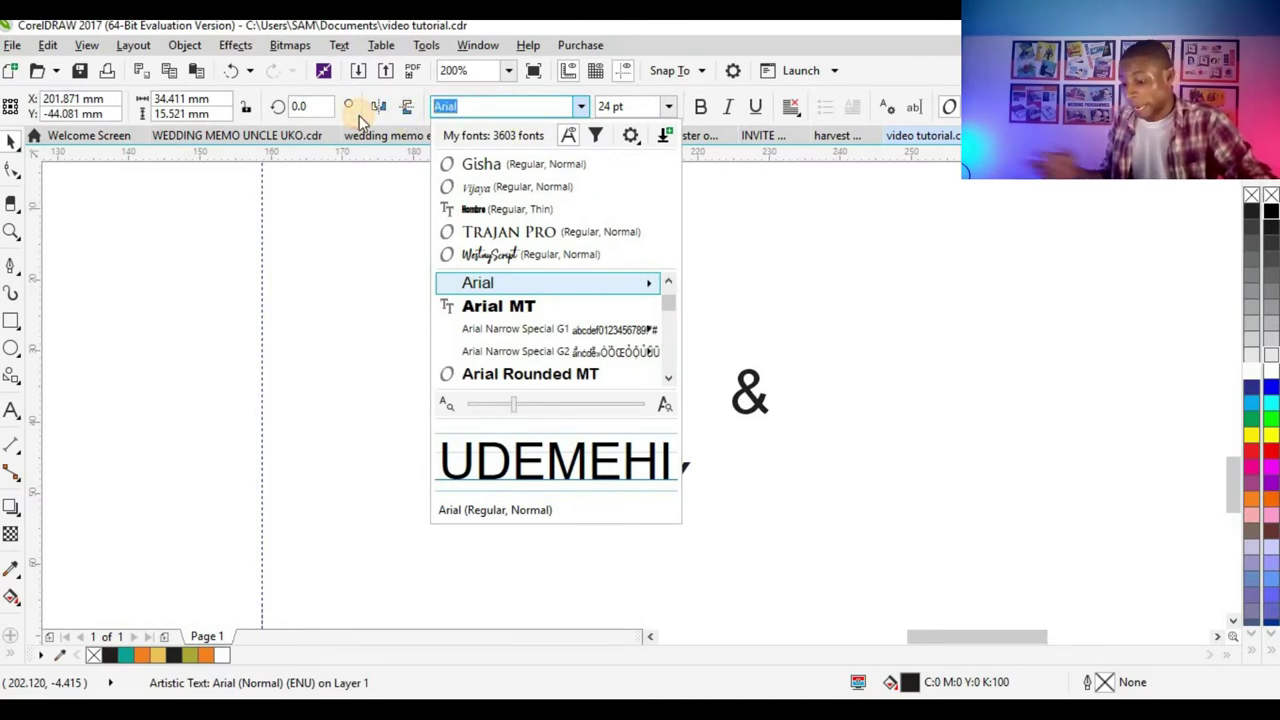
pyautogui.write('DEATH')
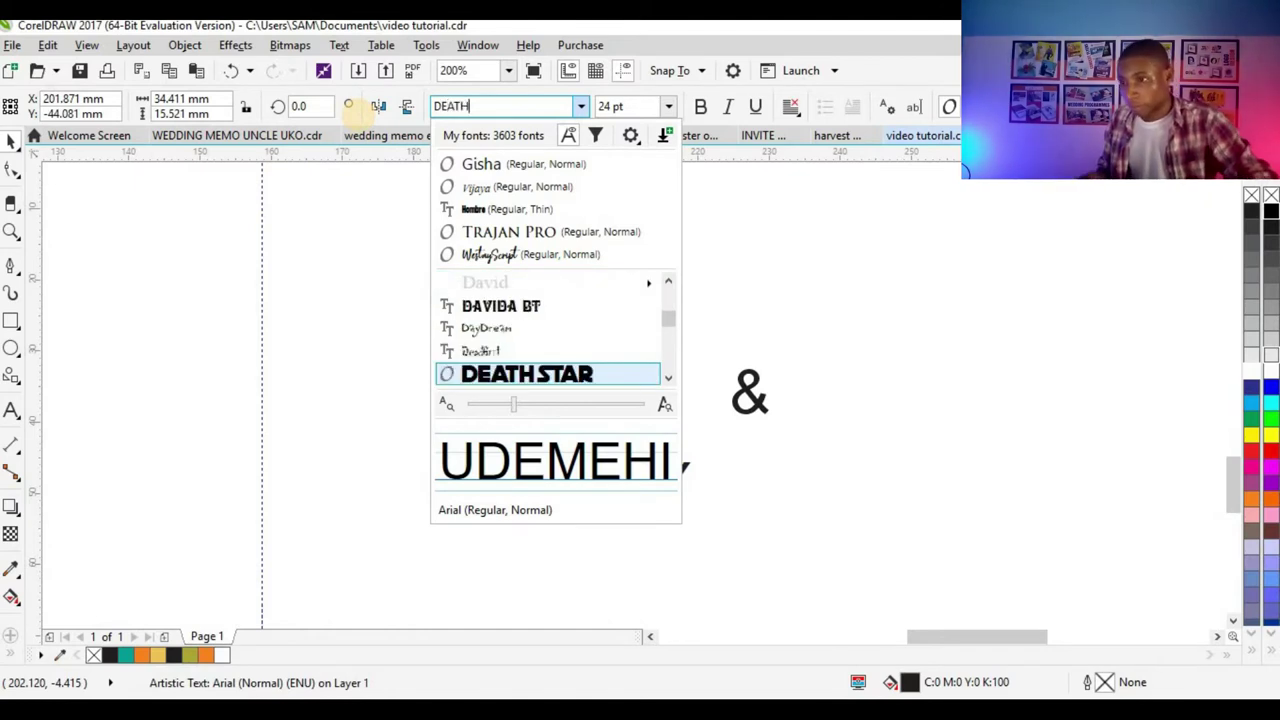
pyautogui.press('Return')
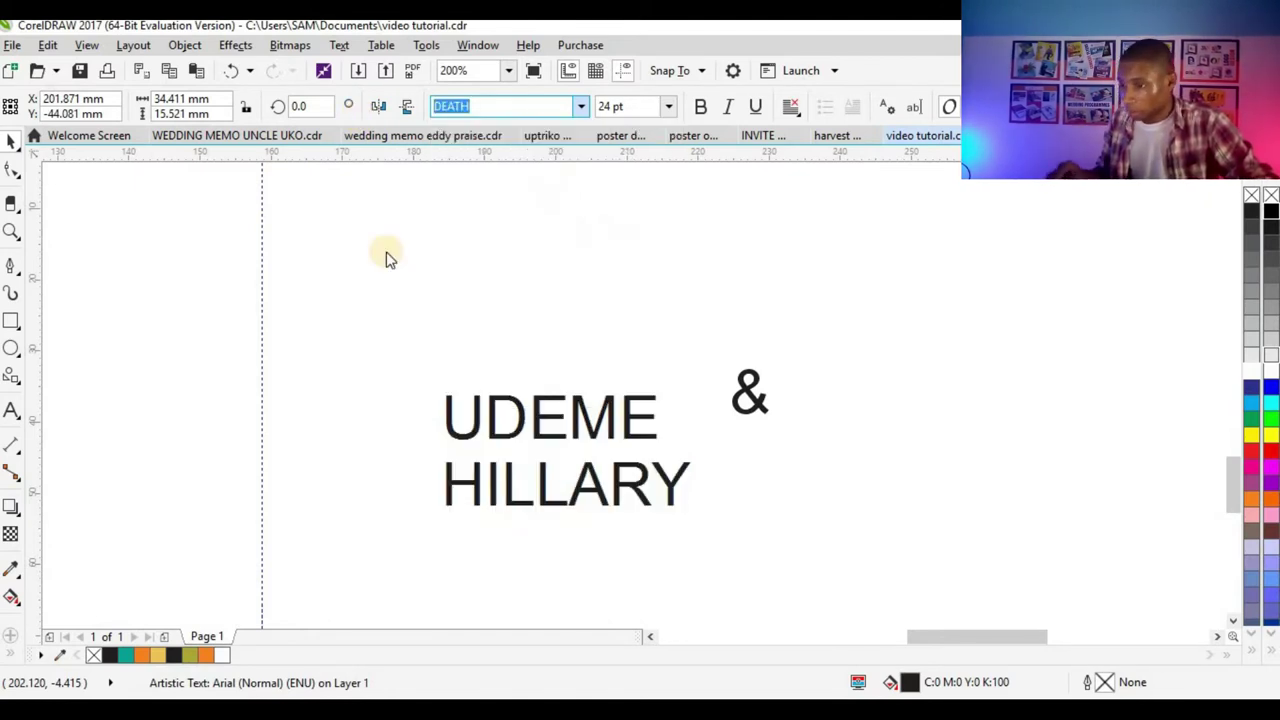
pyautogui.scroll(2, 530, 460)
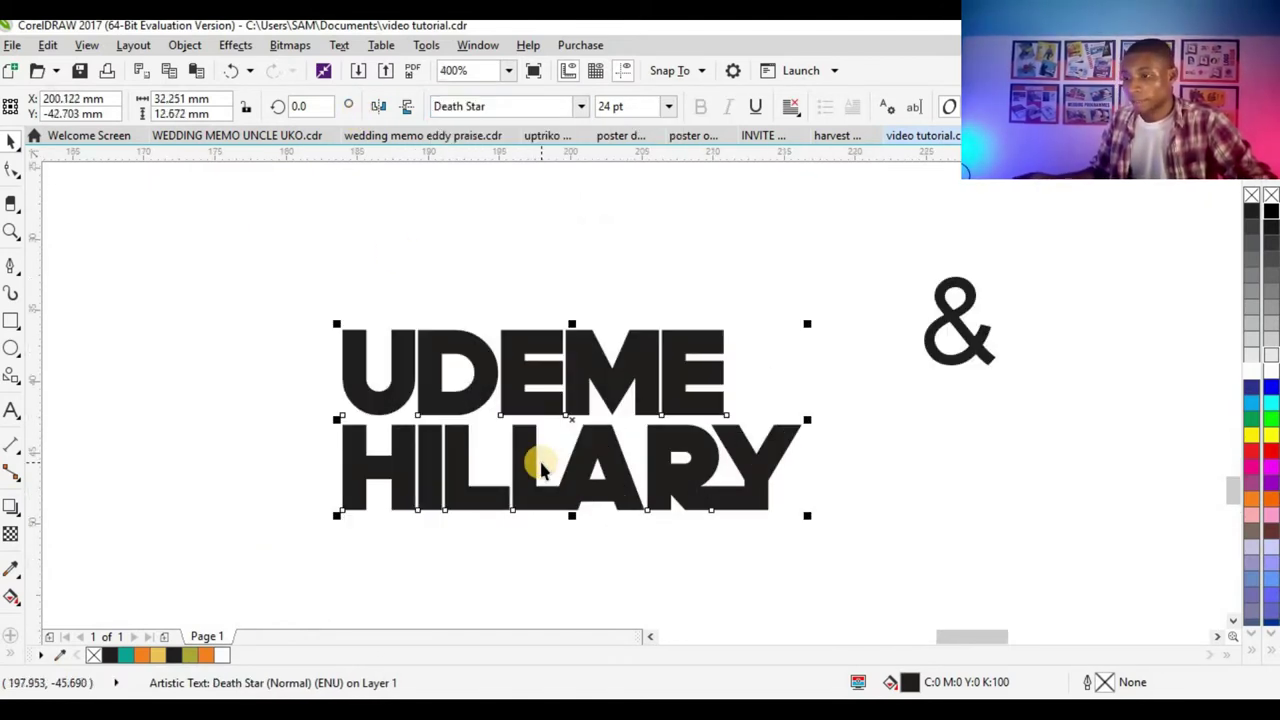
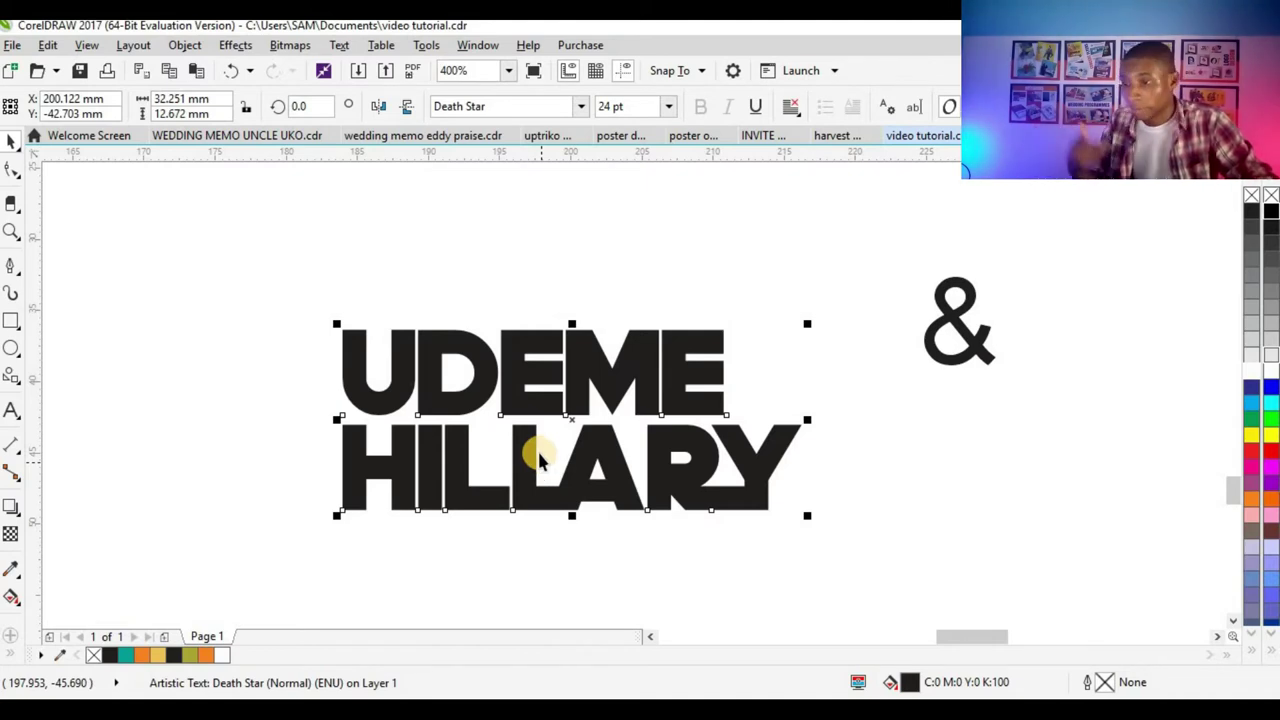
pyautogui.scroll(-3, 545, 525)
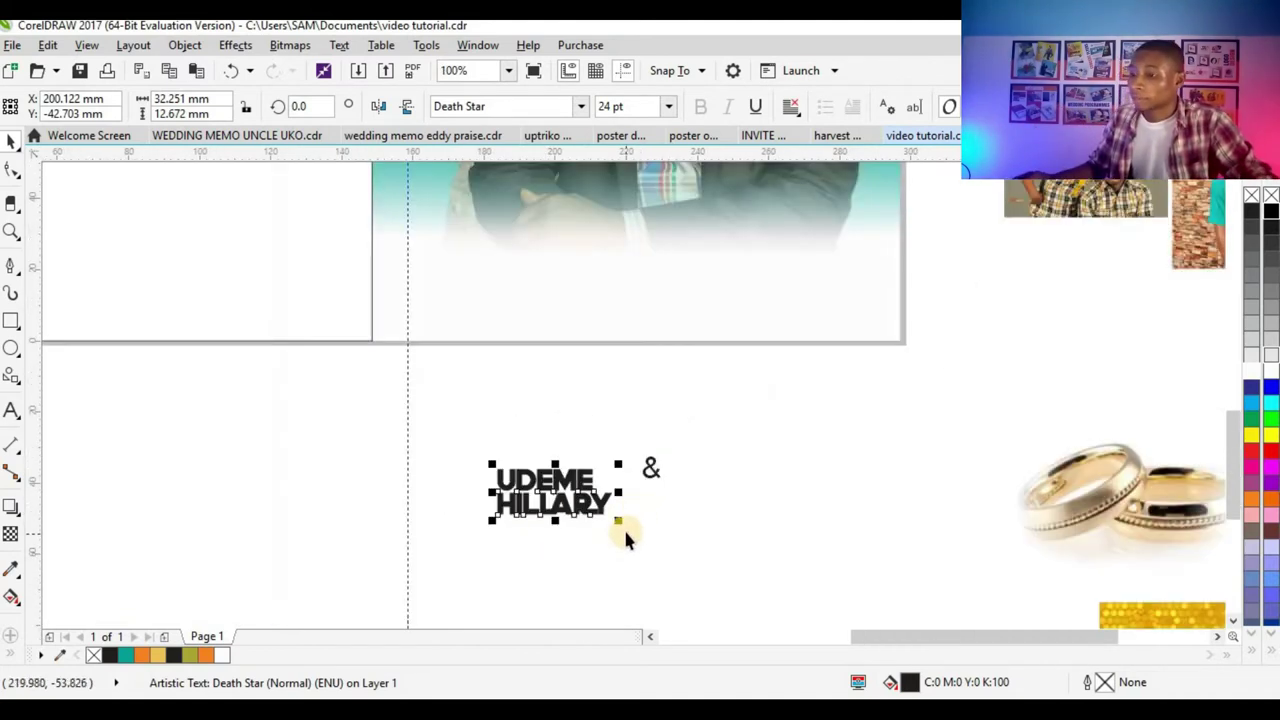
pyautogui.moveTo(623, 524); pyautogui.dragTo(700, 580)
pyautogui.moveTo(670, 520); pyautogui.dragTo(712, 300)
pyautogui.scroll(-2, 713, 385)
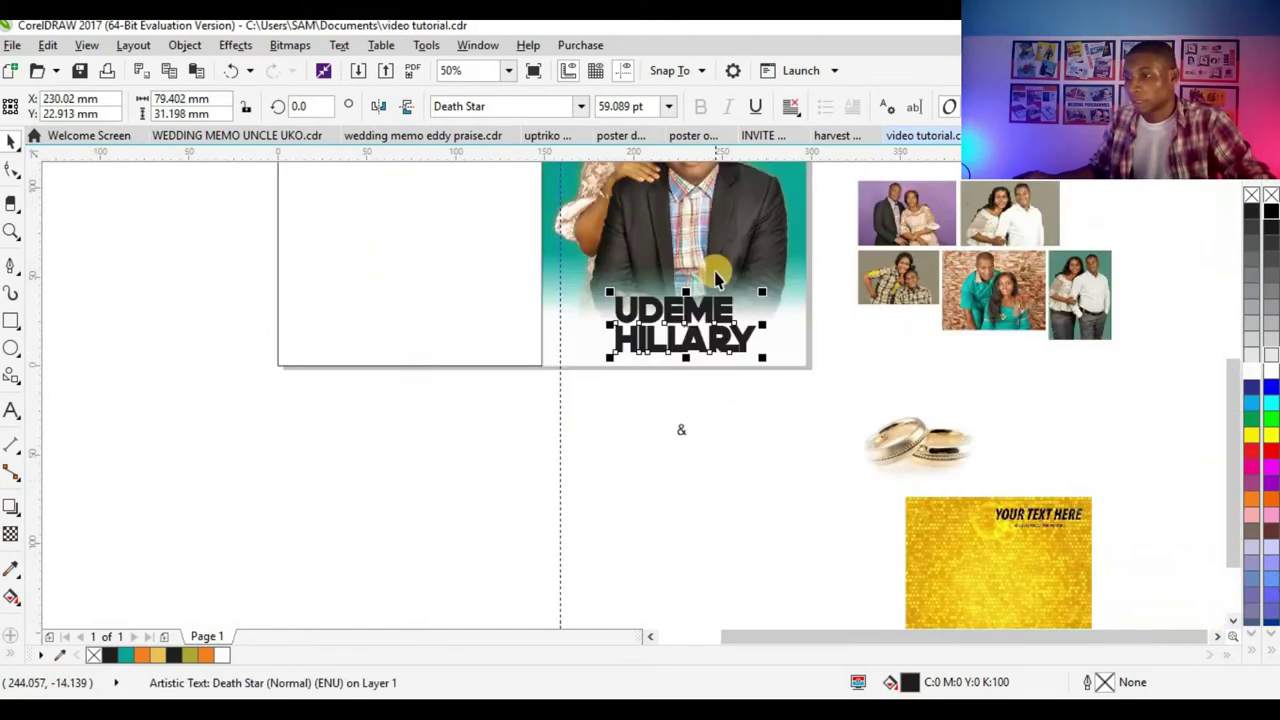
pyautogui.scroll(1, 755, 386)
pyautogui.moveTo(804, 443); pyautogui.dragTo(756, 404)
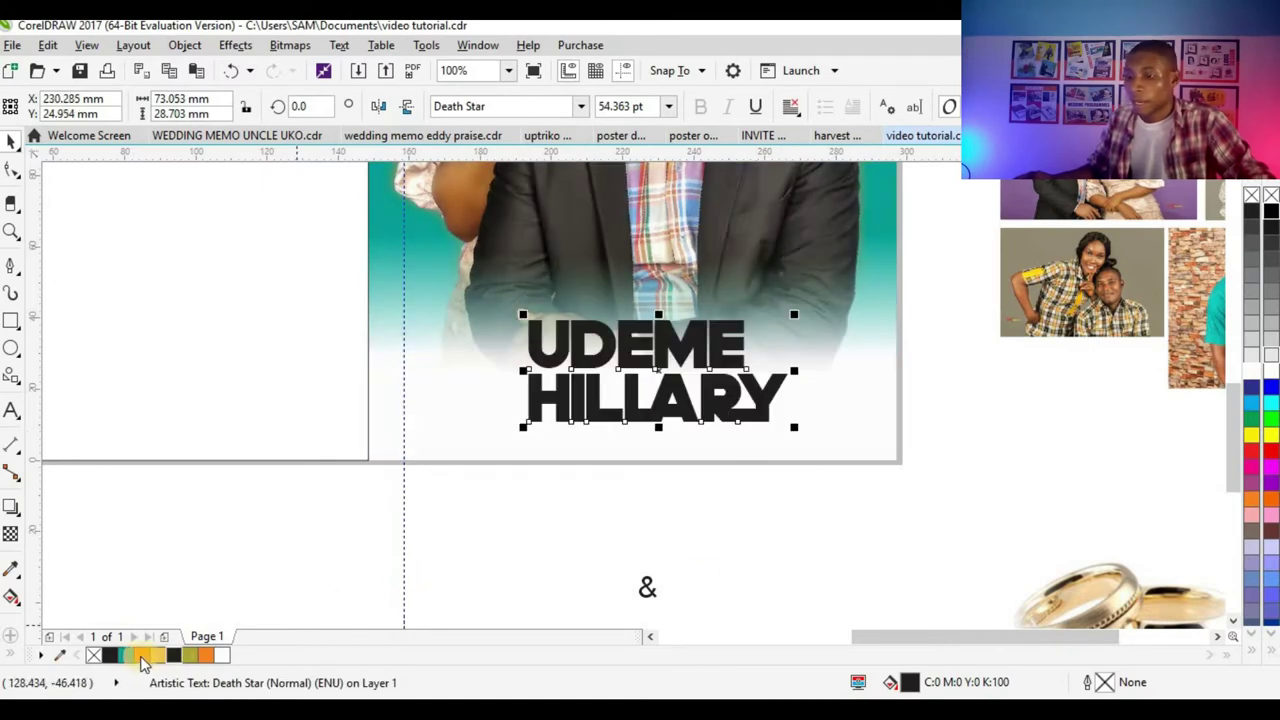
# - Colour the name teal from the document palette and select the gold YOUR TEXT HERE image
pyautogui.click(128, 656)
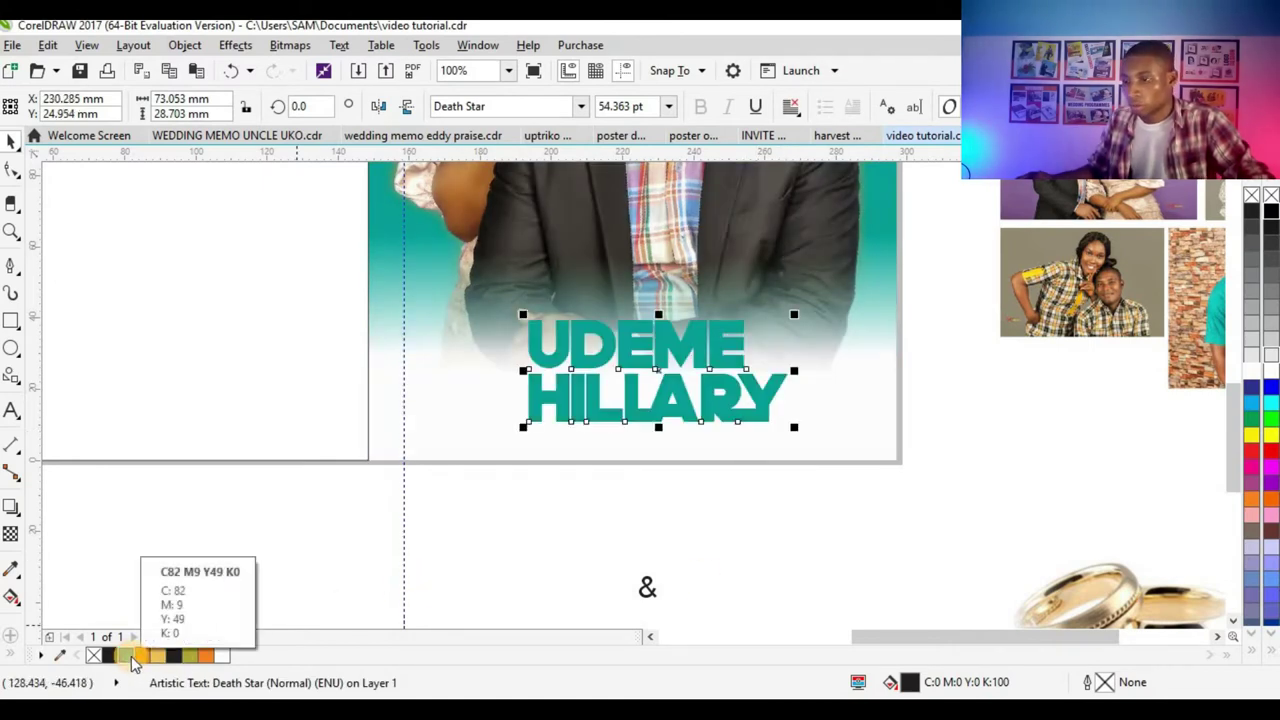
pyautogui.scroll(4, 736, 337)
pyautogui.scroll(-6, 736, 337)
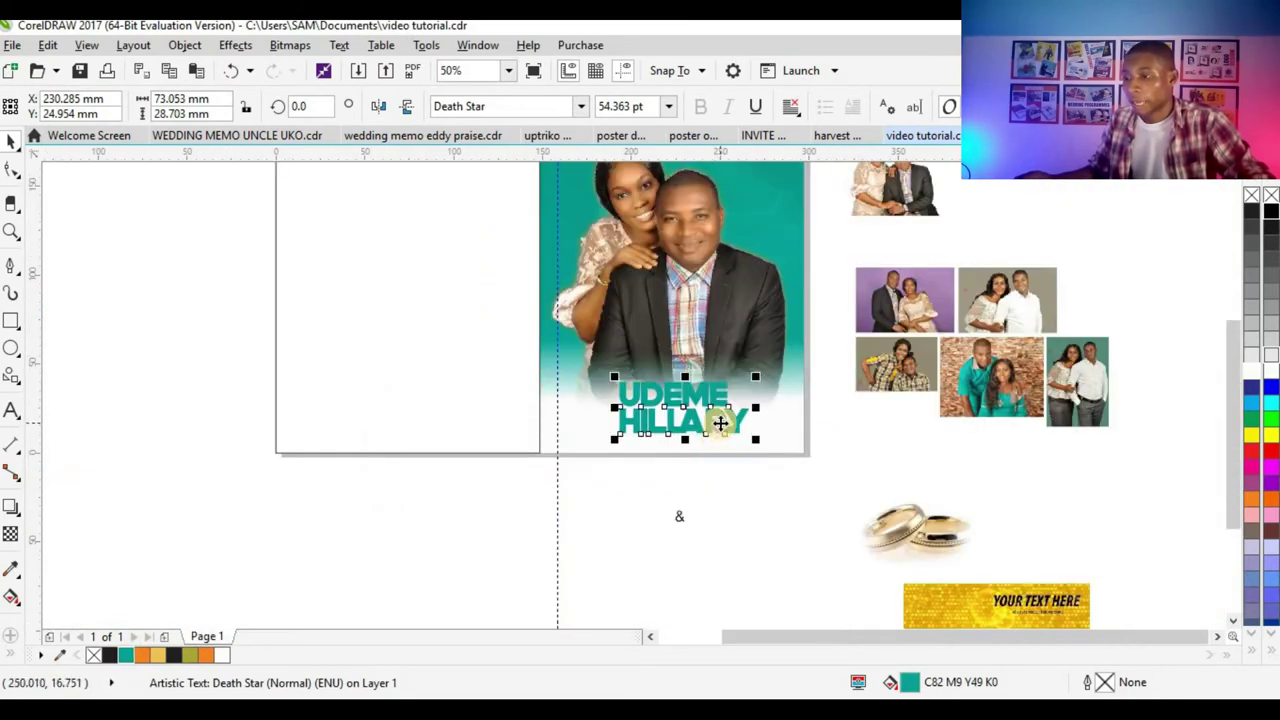
pyautogui.scroll(2, 720, 424)
pyautogui.scroll(1, 729, 437)
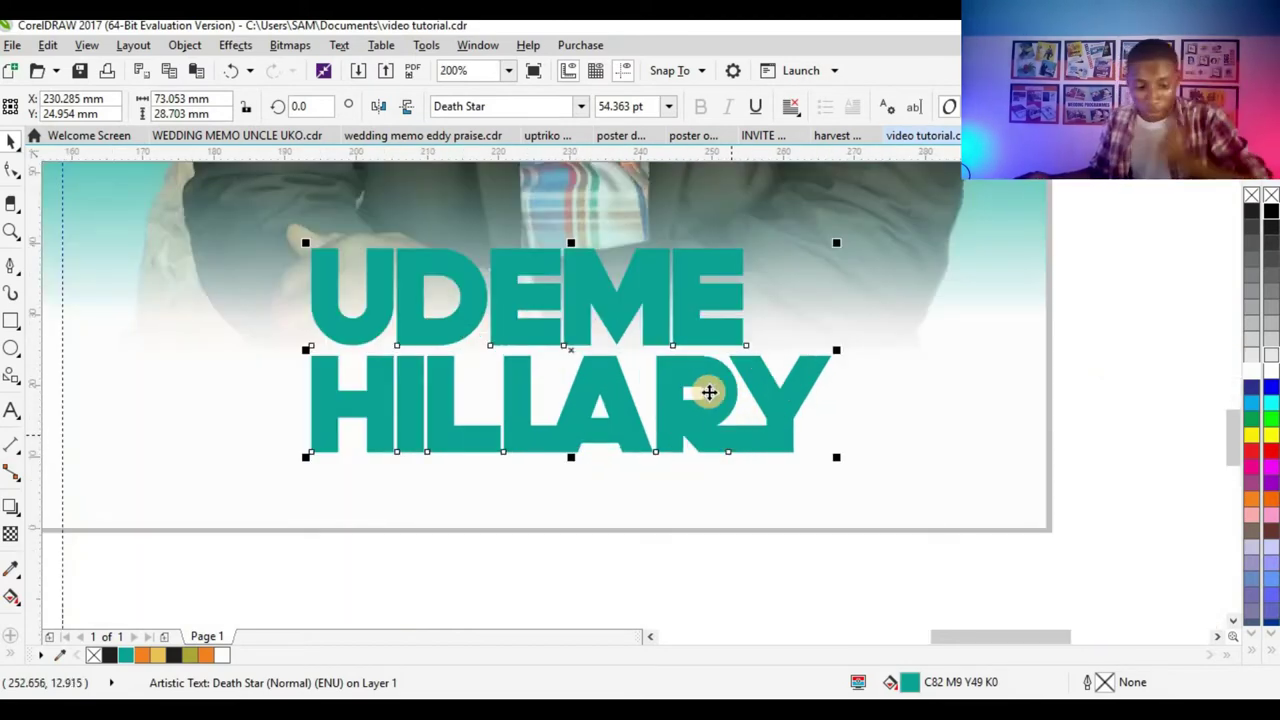
pyautogui.scroll(-1, 603, 411)
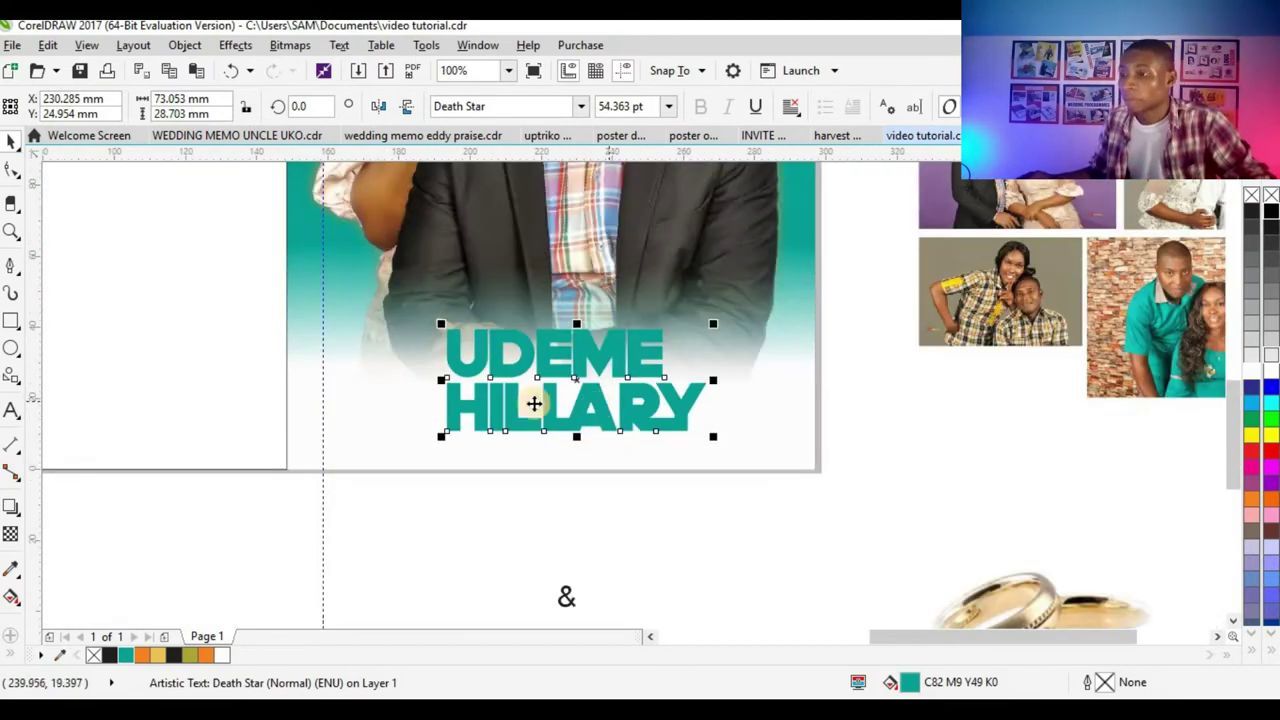
pyautogui.scroll(-1, 481, 416)
pyautogui.click(814, 609)
pyautogui.moveTo(814, 609); pyautogui.dragTo(533, 392)
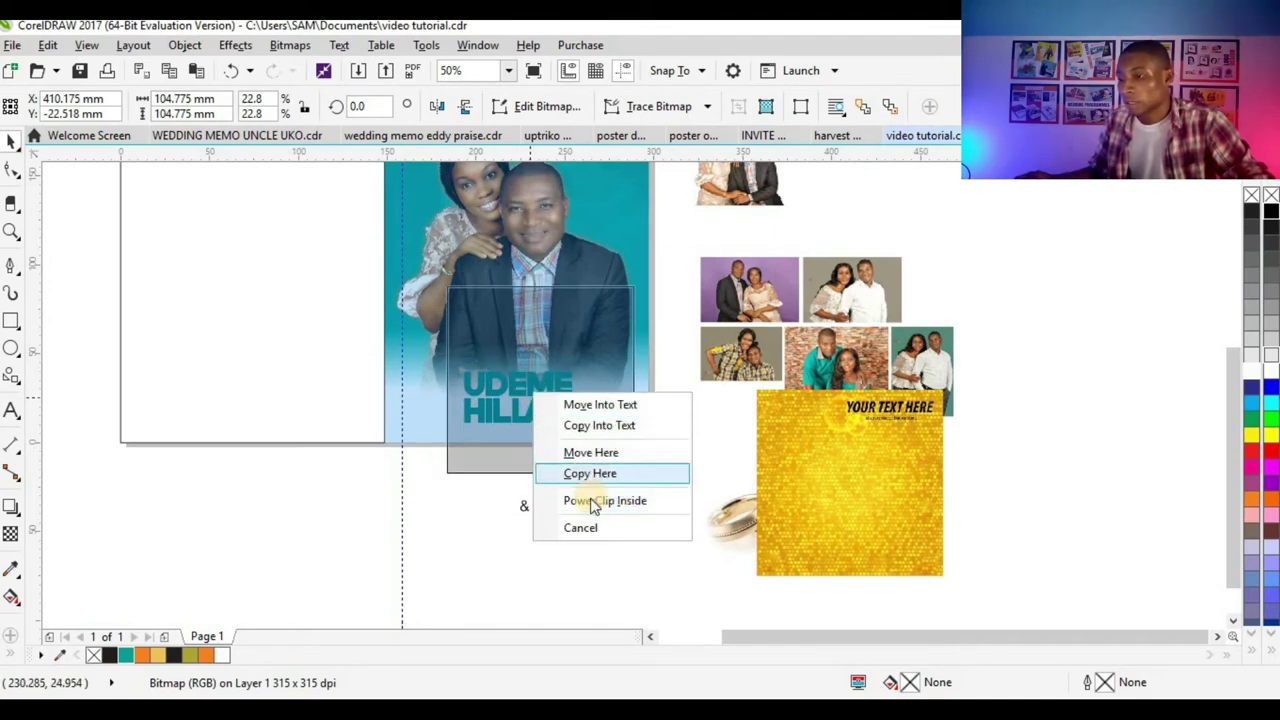
pyautogui.click(595, 501)
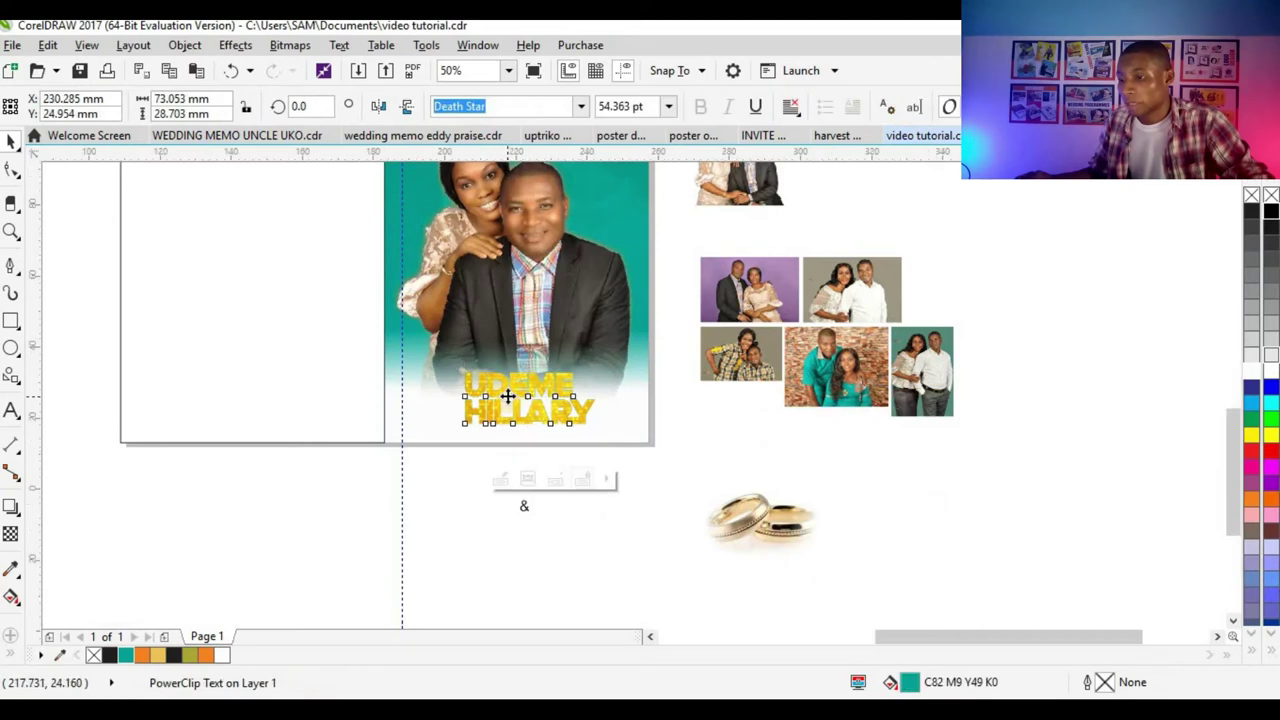
pyautogui.scroll(3, 505, 390)
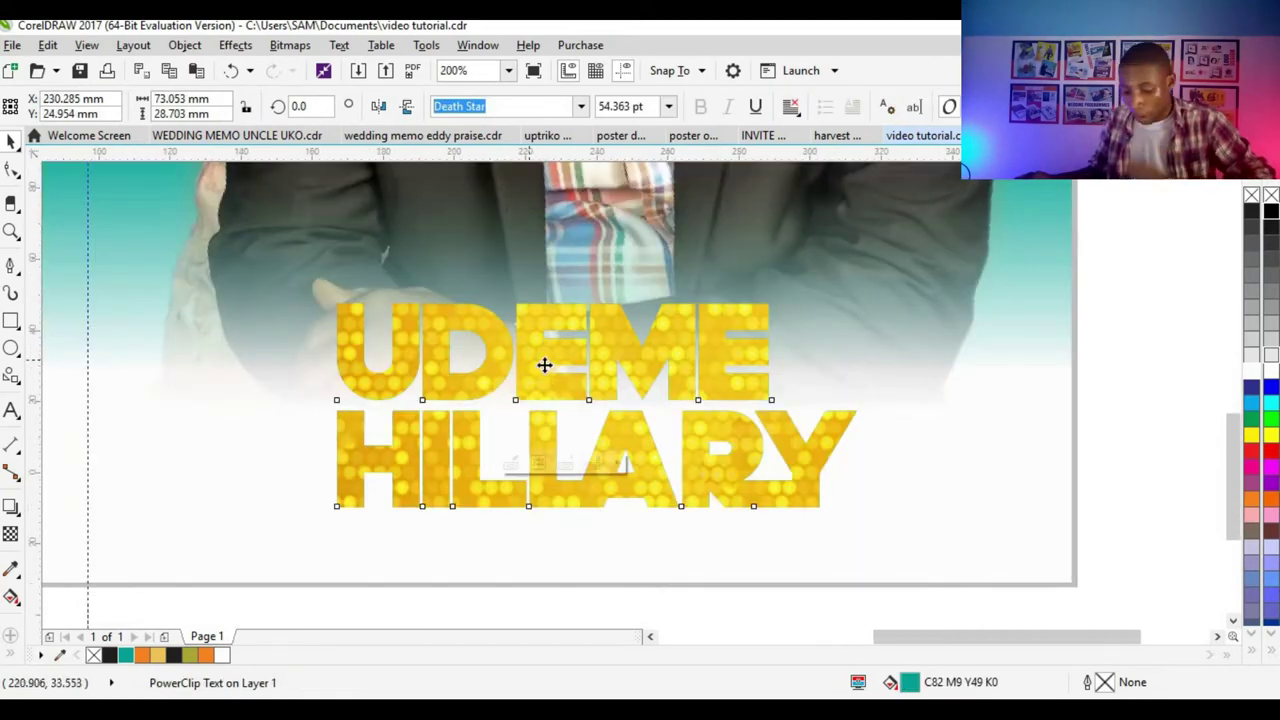
pyautogui.scroll(-2, 543, 363)
# - Resize the clipped gold fill so it covers every letter of the name
pyautogui.click(675, 390)
pyautogui.moveTo(766, 537); pyautogui.dragTo(640, 475)
pyautogui.moveTo(615, 411); pyautogui.dragTo(585, 409)
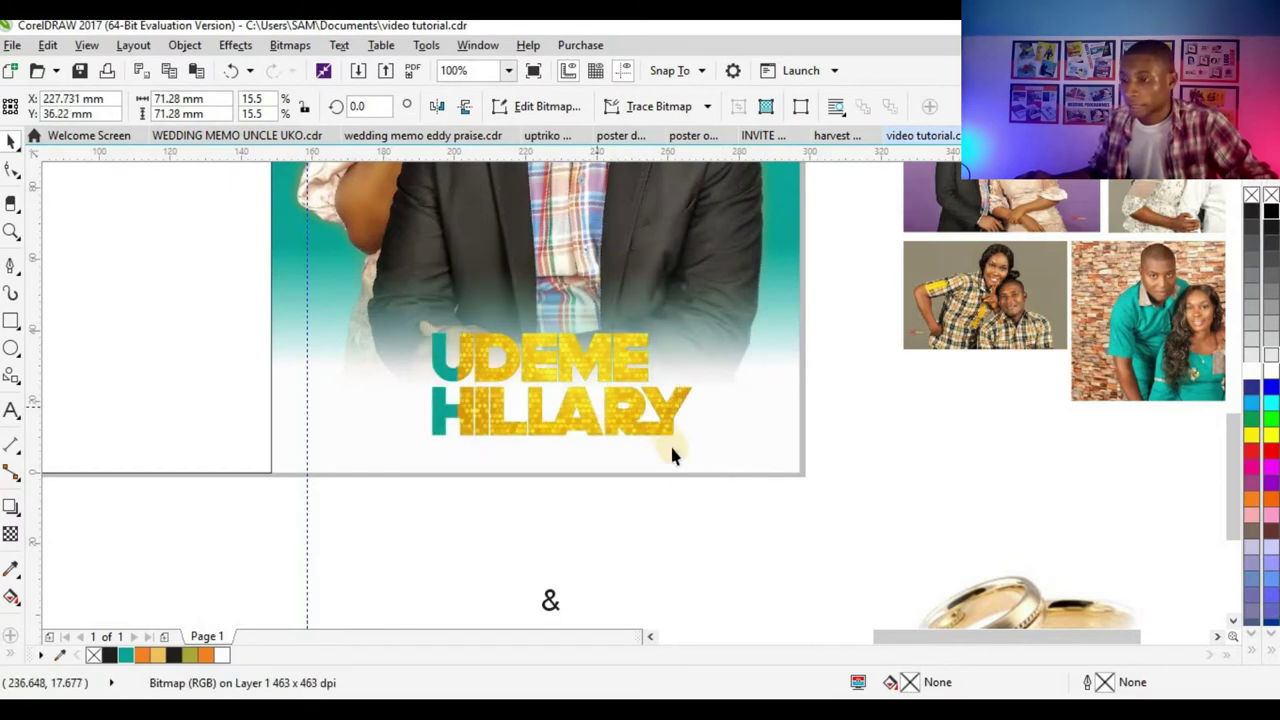
pyautogui.hotkey('ctrl', 'z')
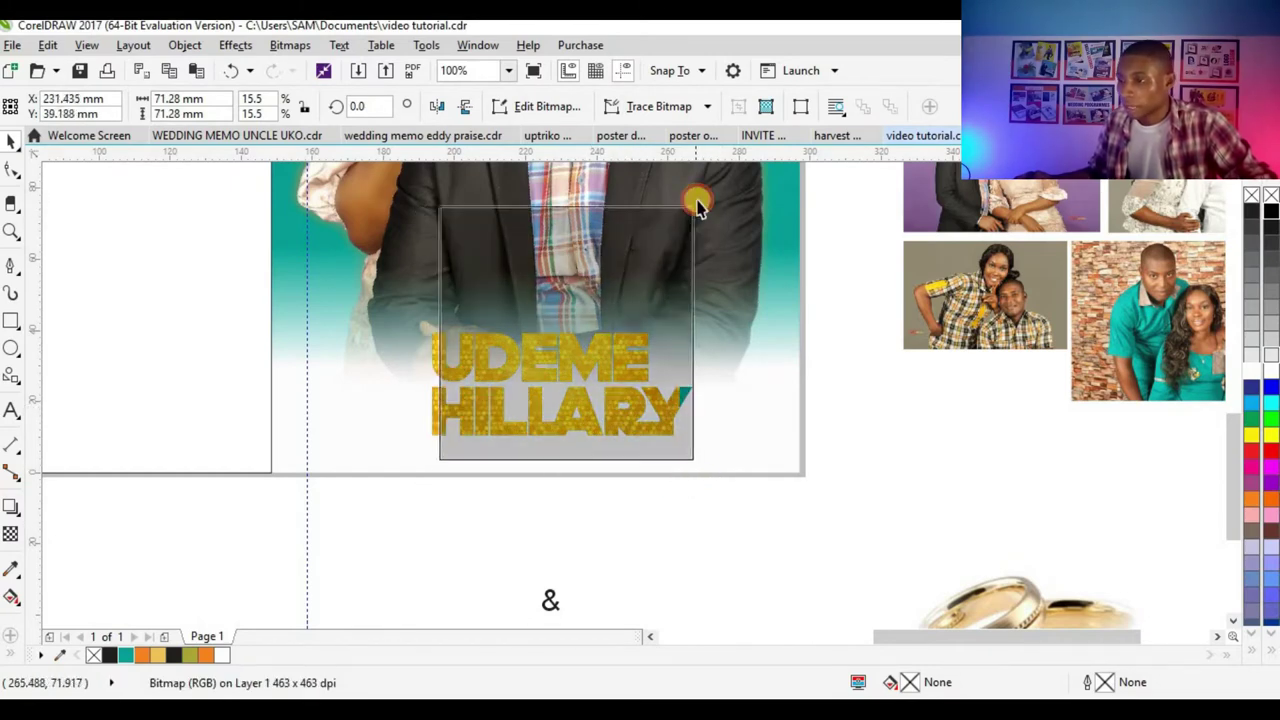
pyautogui.moveTo(680, 206); pyautogui.dragTo(700, 195)
# - Give the gold fill Uniform transparency in Overlay mode at about 86, then reselect the name text
pyautogui.click(11, 535)
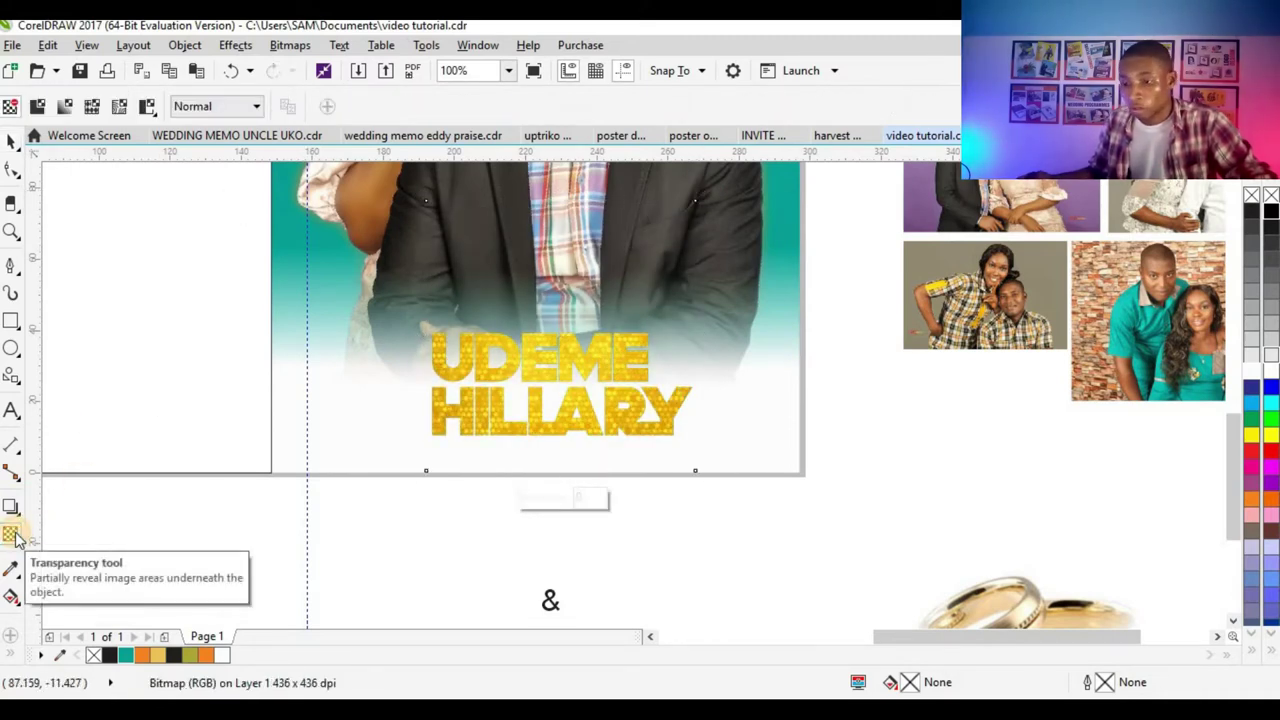
pyautogui.click(252, 106)
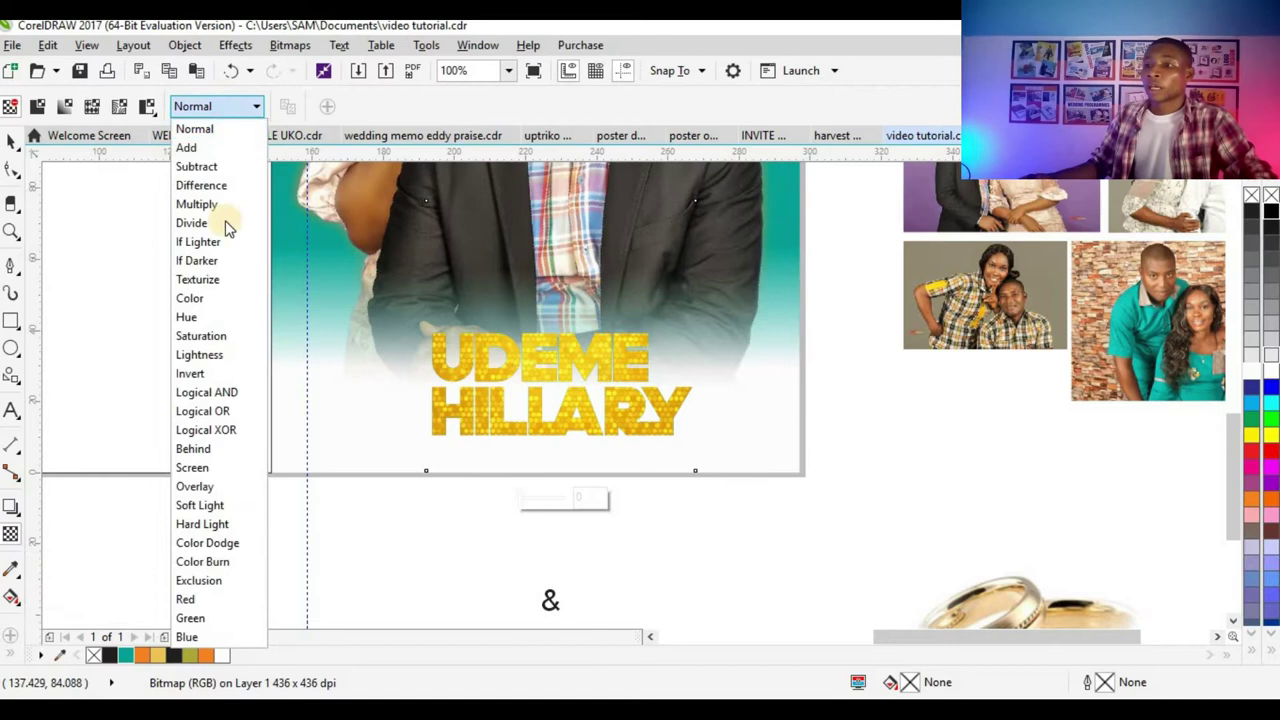
pyautogui.click(194, 486)
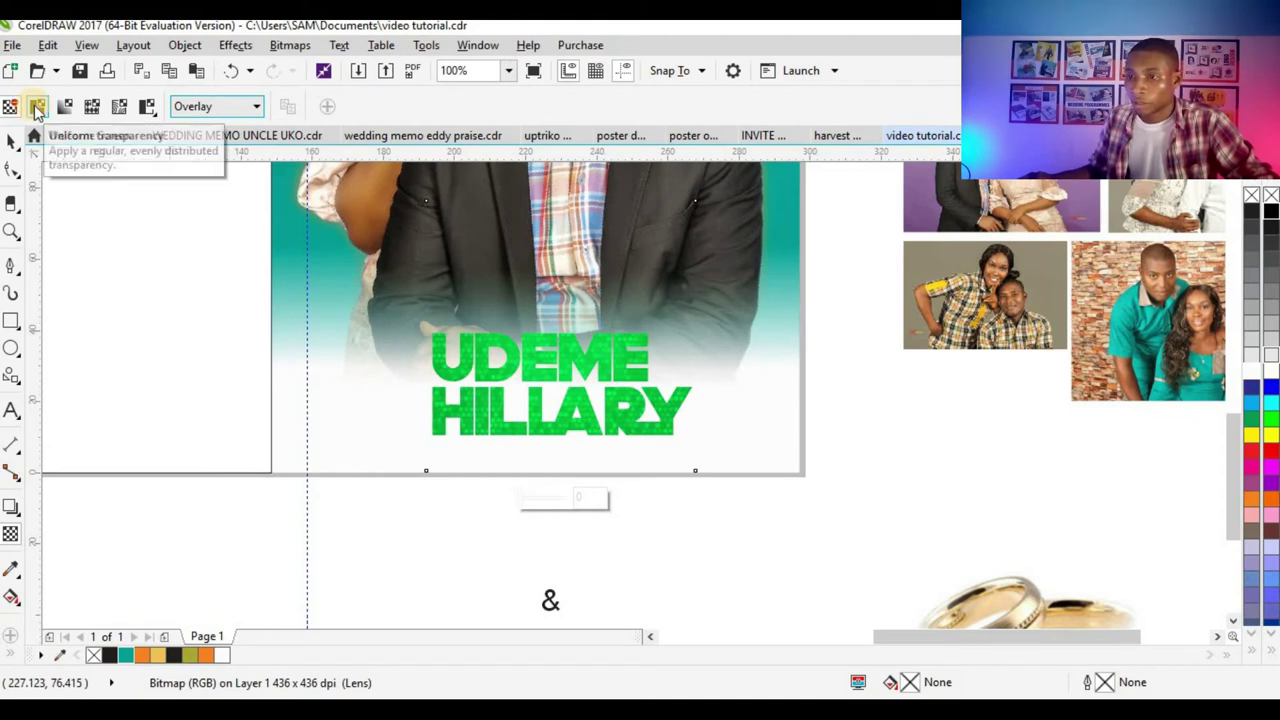
pyautogui.click(37, 107)
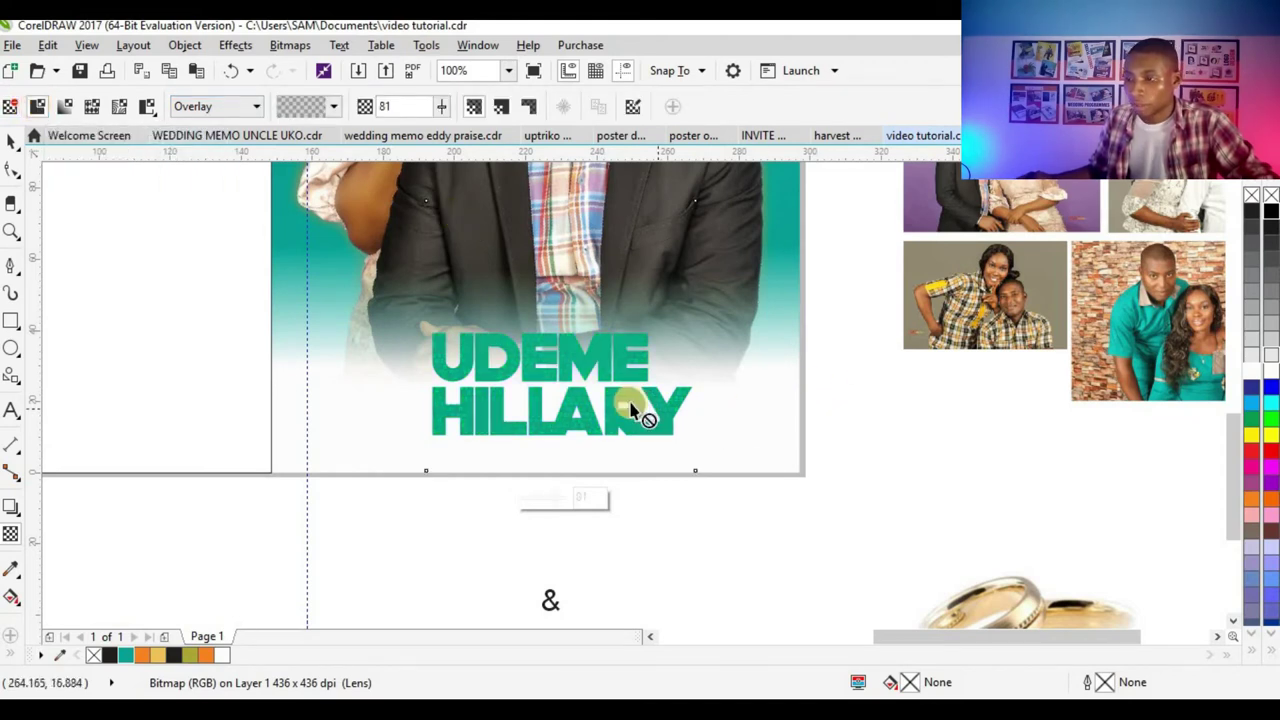
pyautogui.scroll(3, 640, 405)
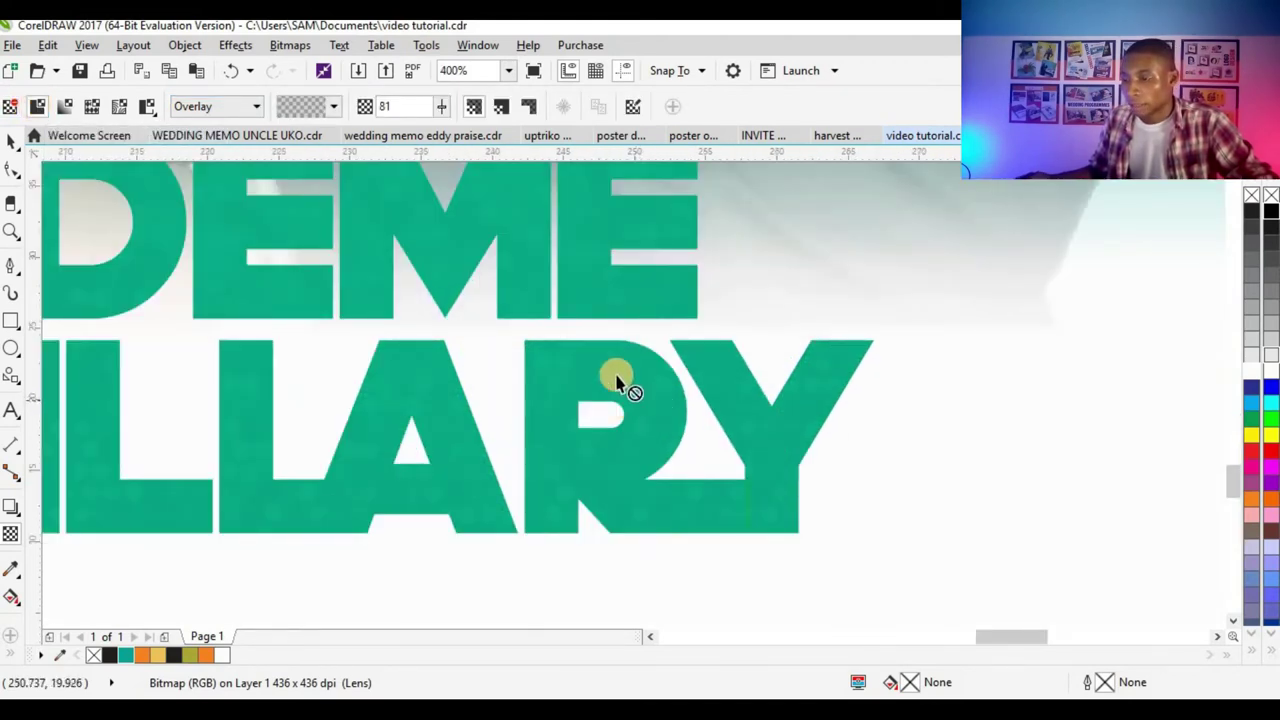
pyautogui.moveTo(441, 112); pyautogui.dragTo(445, 112)
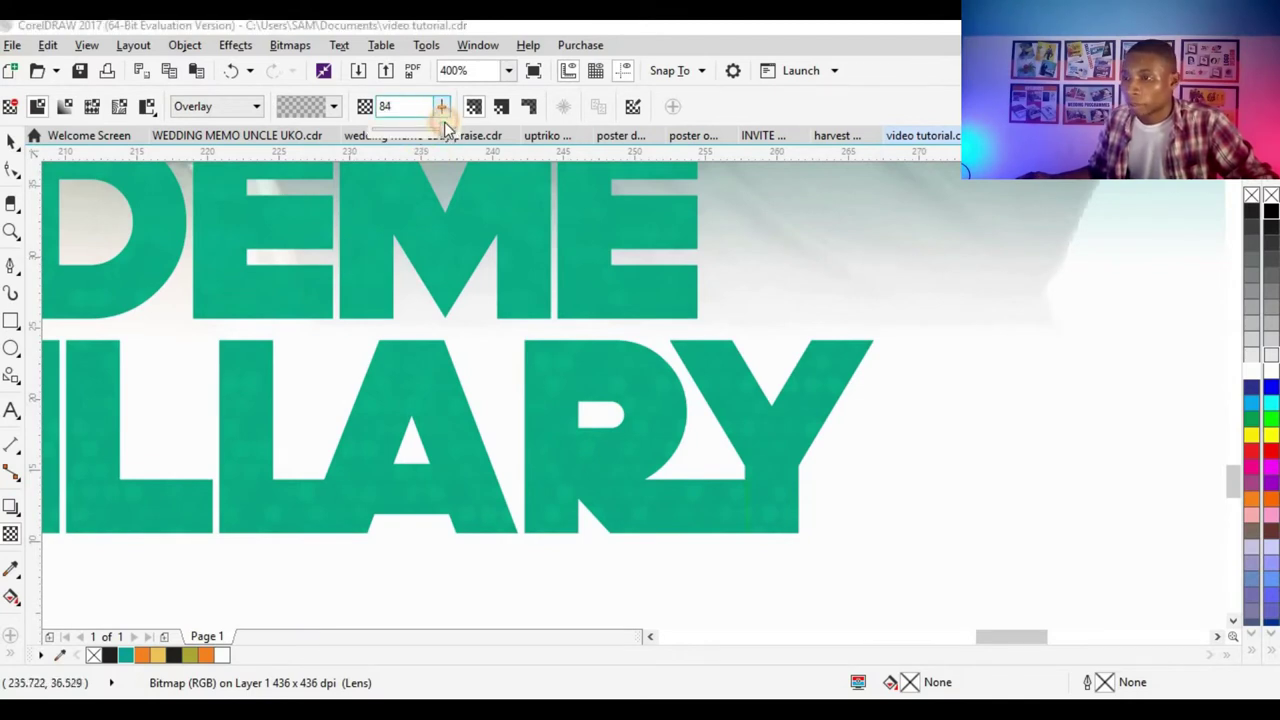
pyautogui.click(12, 141)
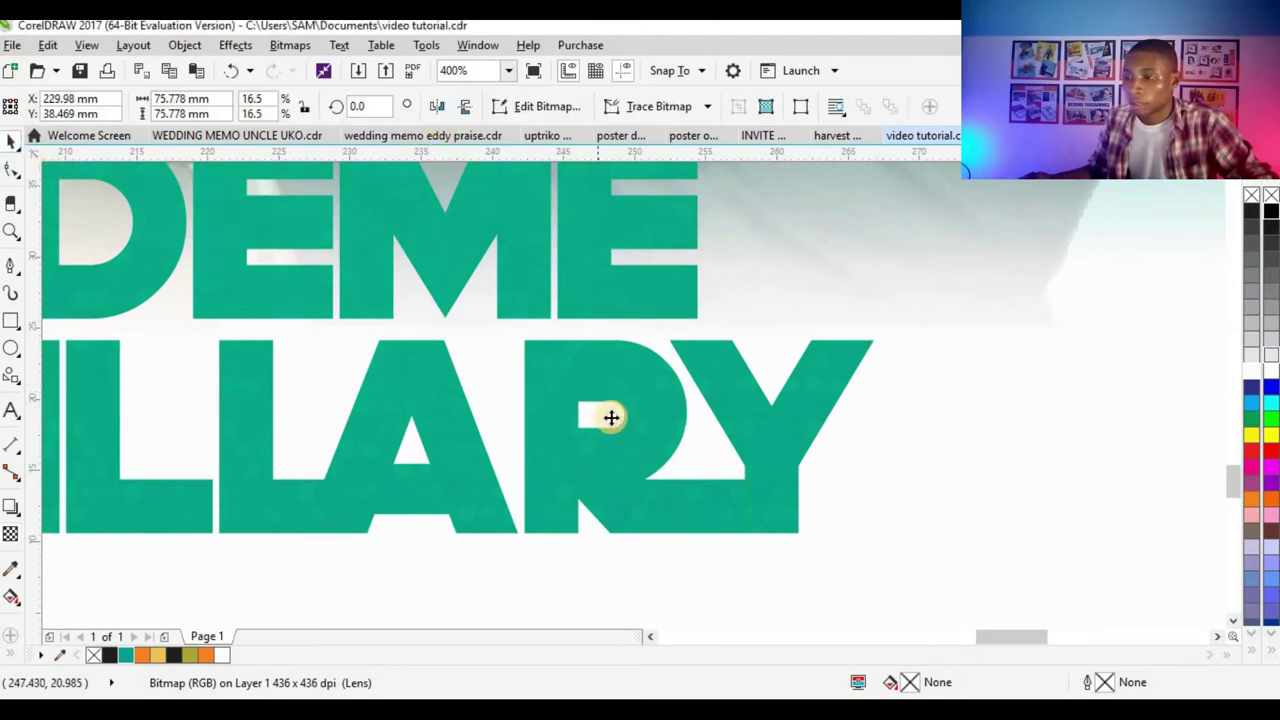
pyautogui.scroll(-2, 608, 417)
pyautogui.scroll(2, 459, 311)
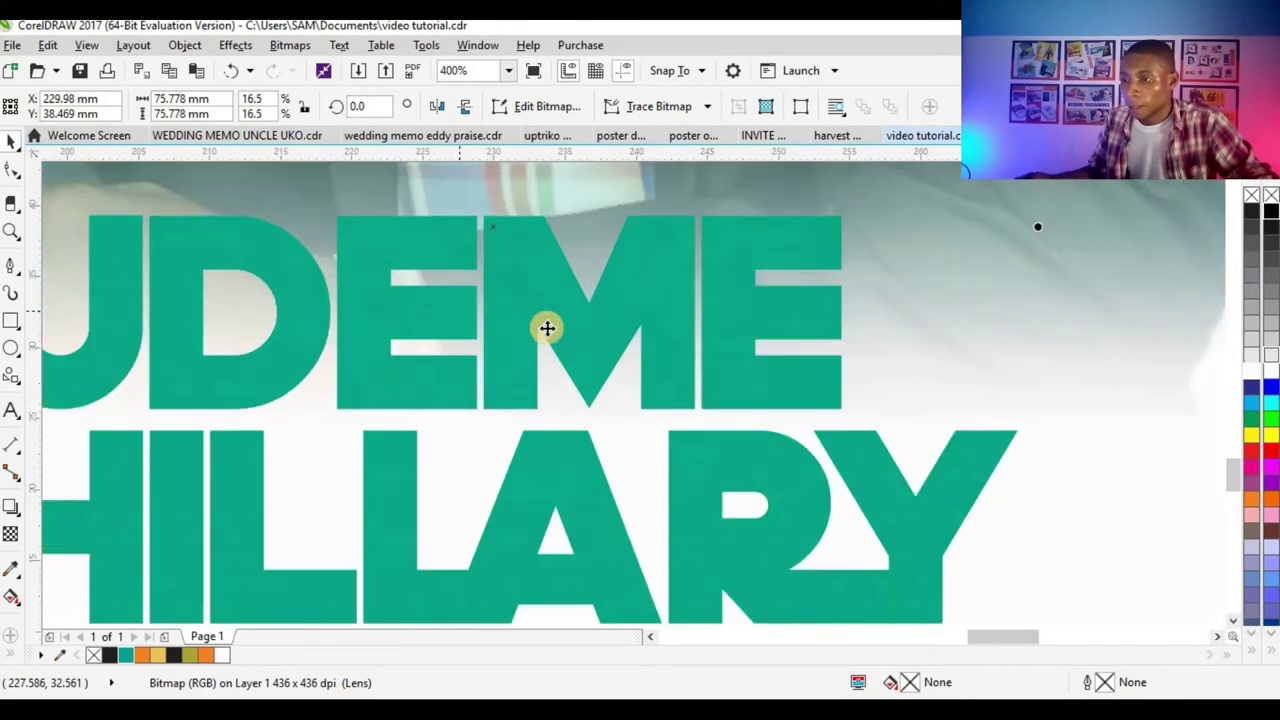
pyautogui.scroll(-2, 623, 317)
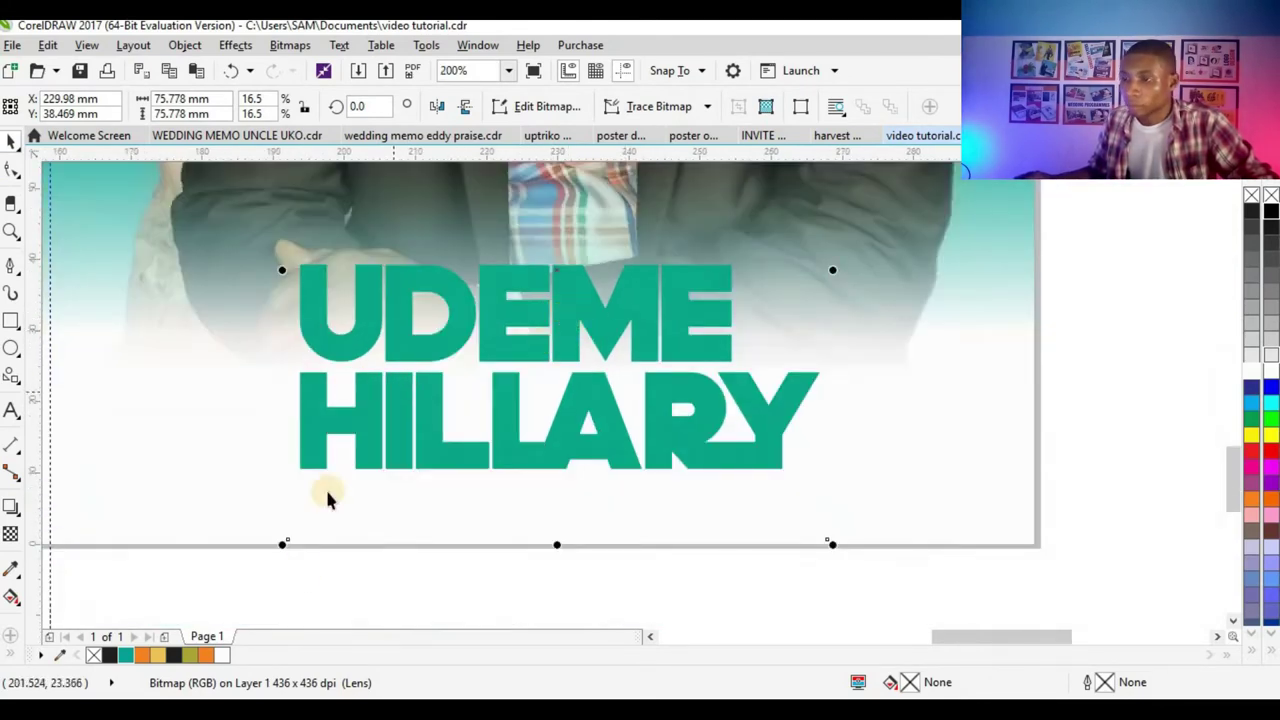
pyautogui.click(452, 404)
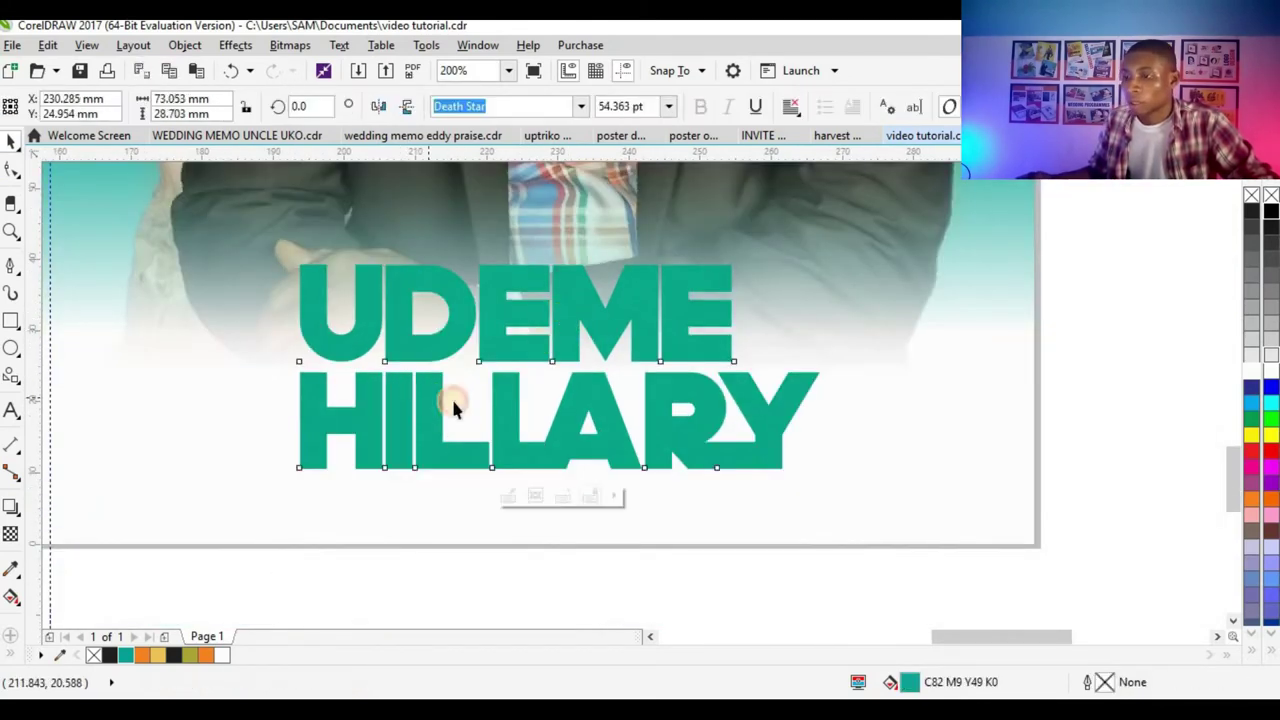
# - Outline the UDEME HILLARY text in white and set the outline width to 1.5 pt
pyautogui.rightClick(1254, 370)
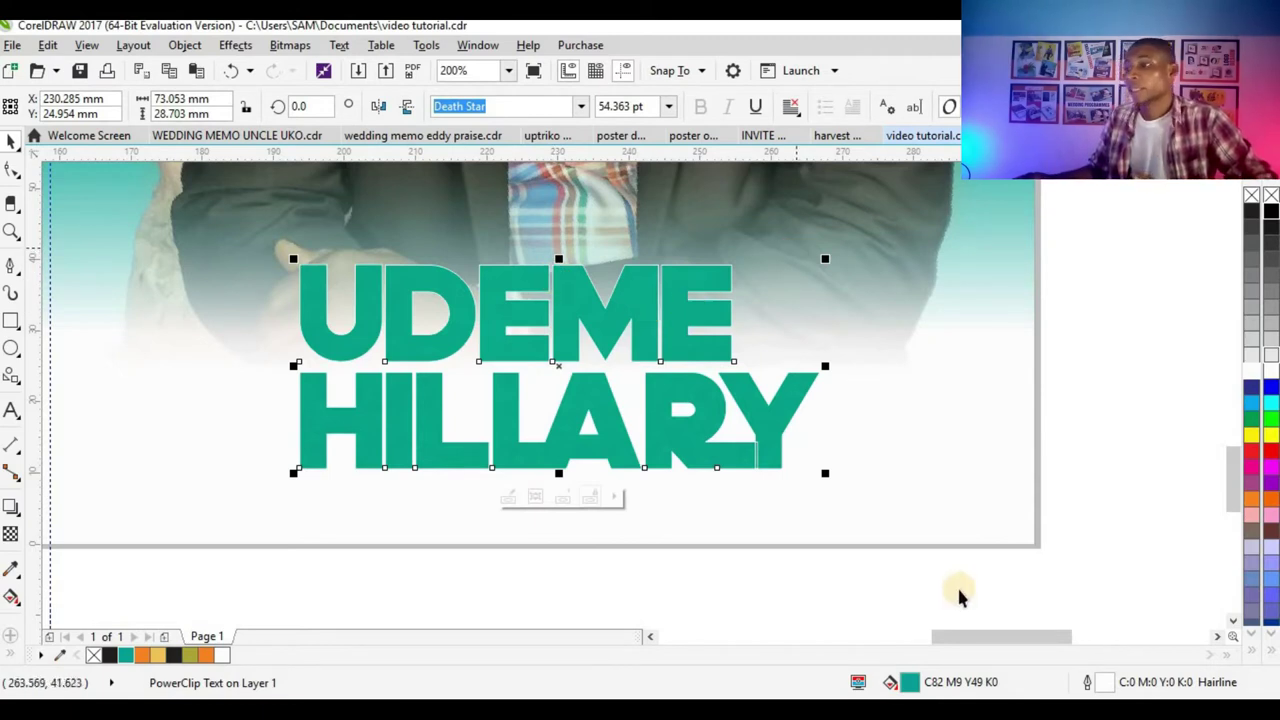
pyautogui.doubleClick(1086, 684)
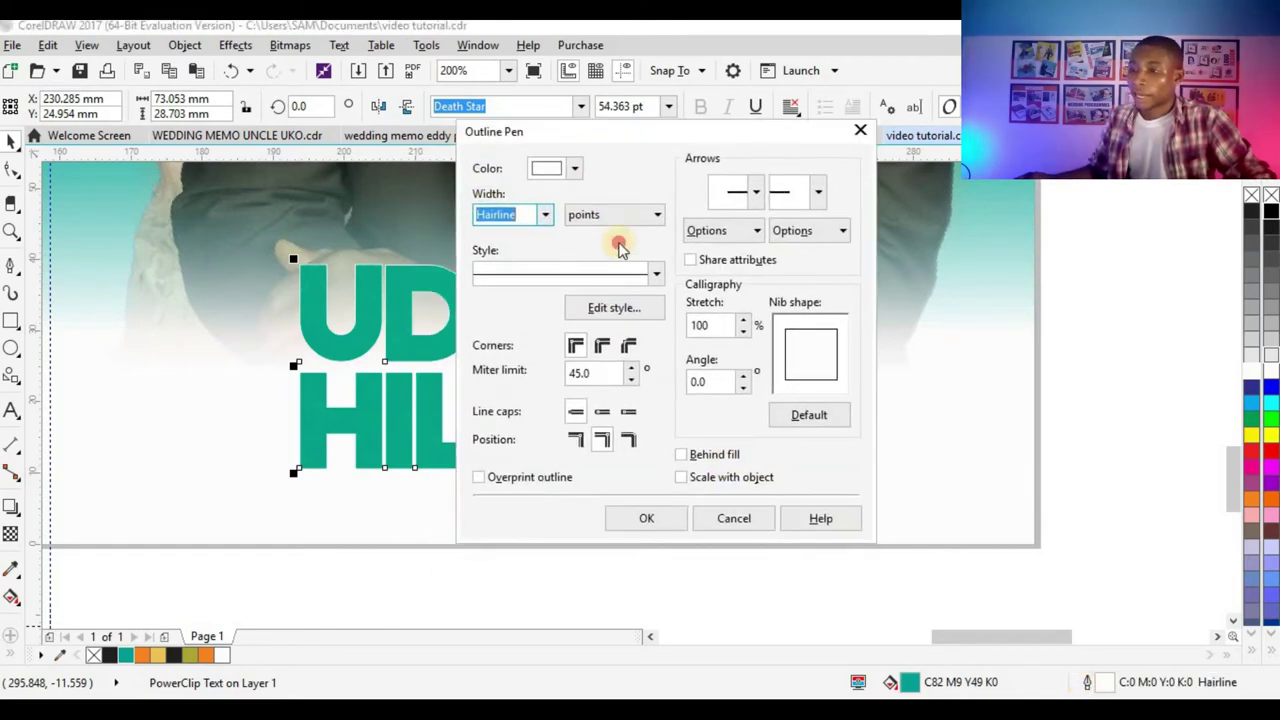
pyautogui.moveTo(619, 131); pyautogui.dragTo(729, 195)
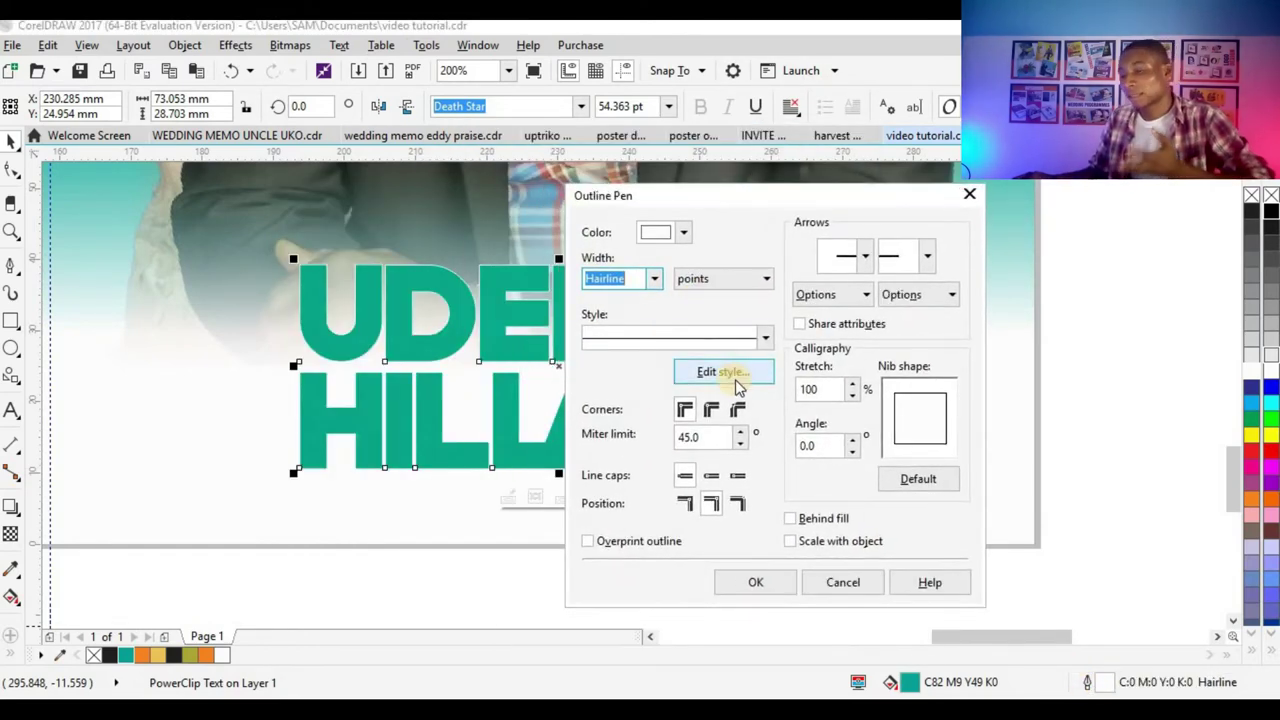
pyautogui.click(658, 282)
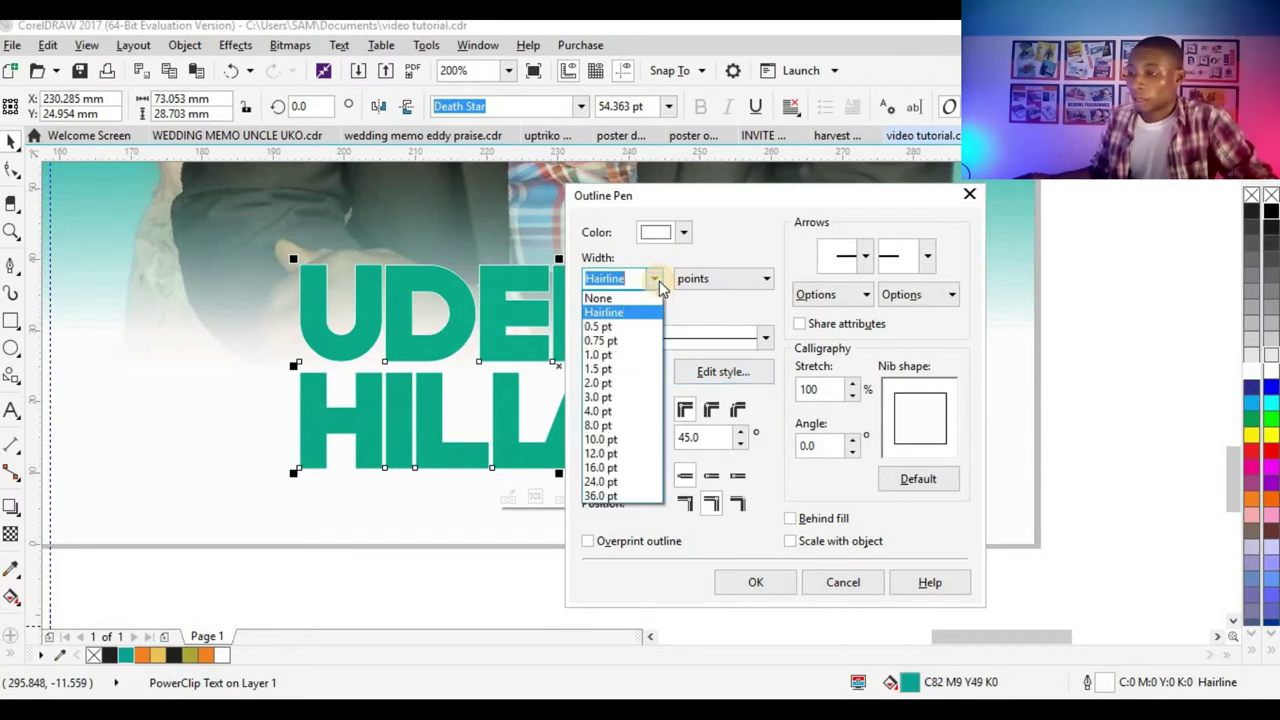
pyautogui.click(623, 370)
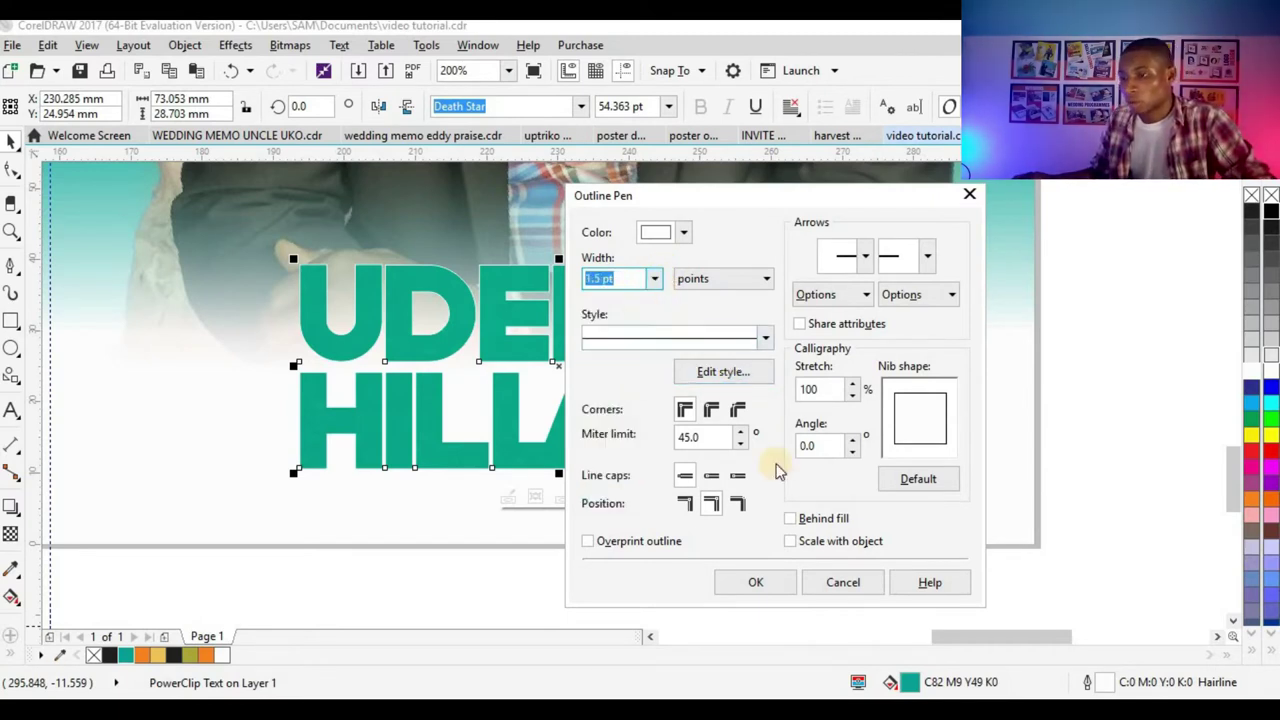
pyautogui.click(755, 582)
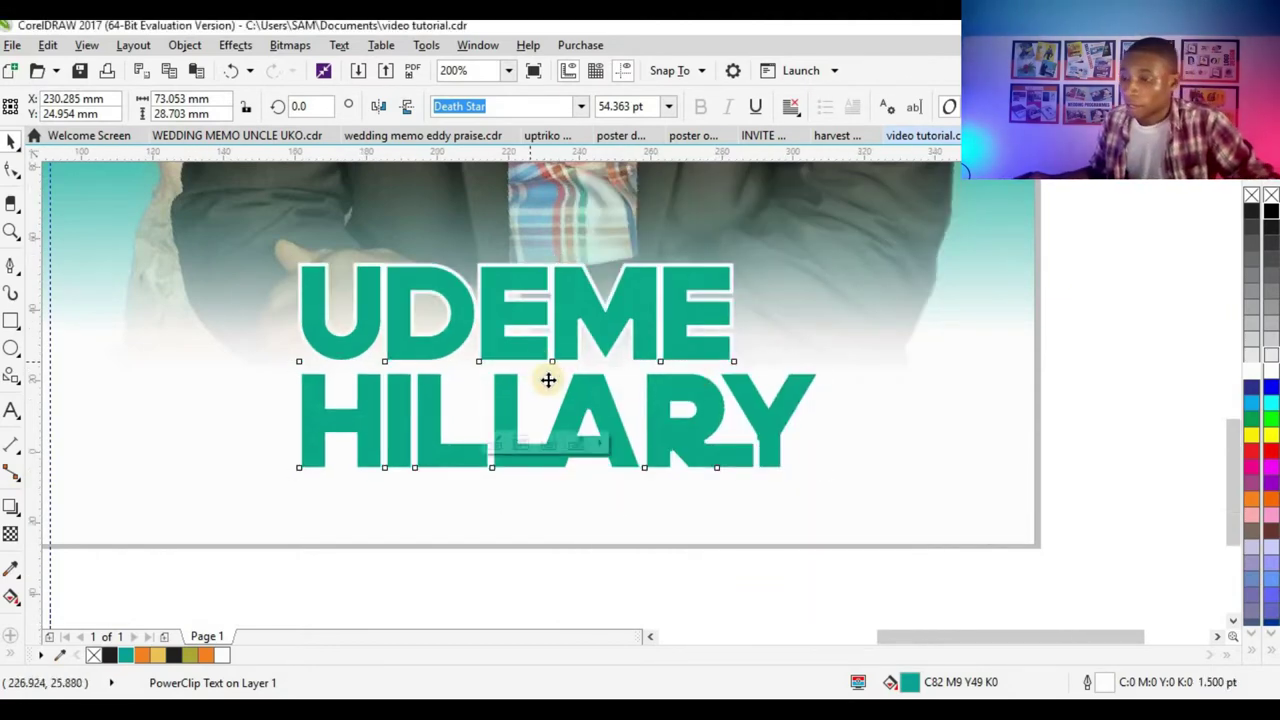
pyautogui.scroll(-1, 543, 375)
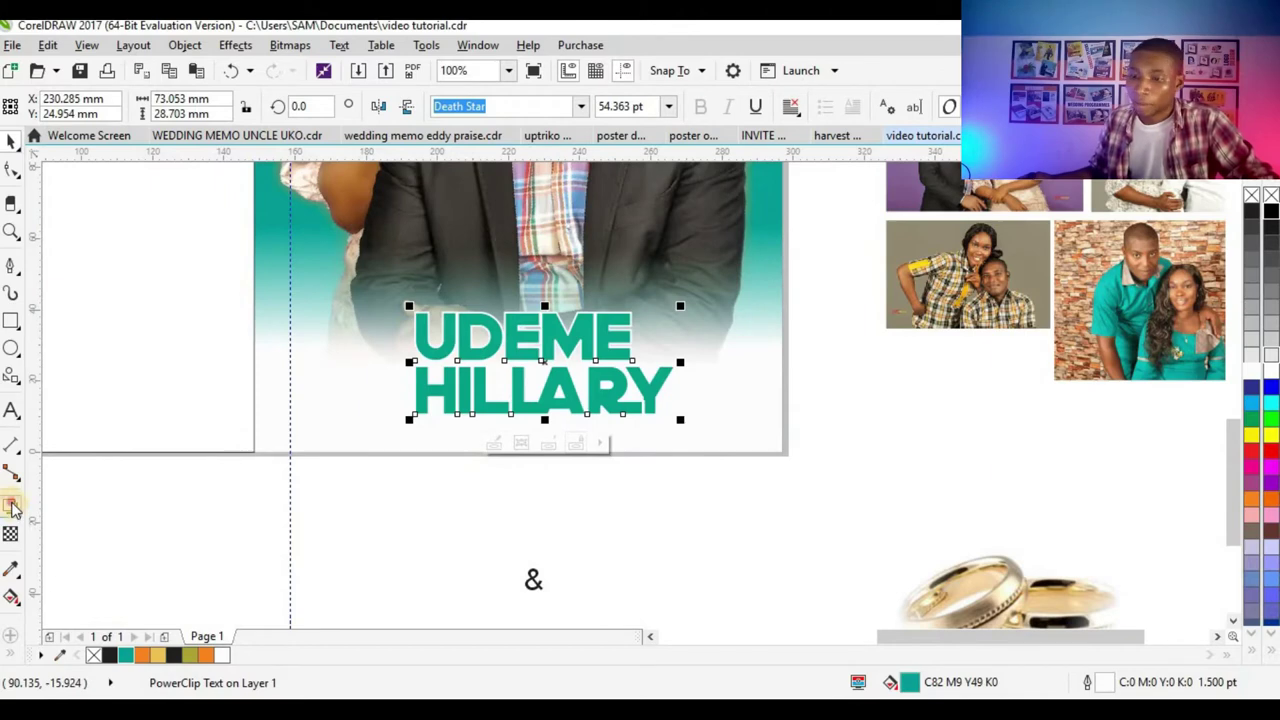
# - Pull a drop shadow from the name and set its opacity to 63 and feathering to 11
pyautogui.click(12, 508)
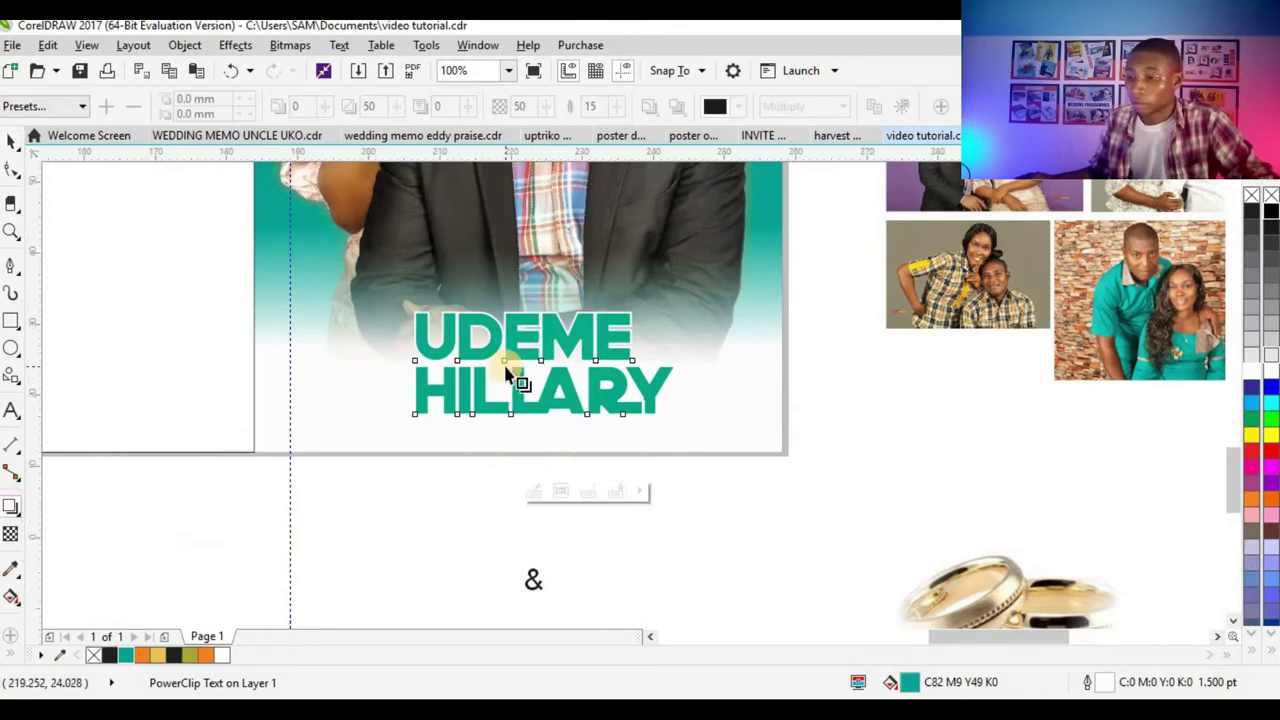
pyautogui.scroll(2, 507, 375)
pyautogui.moveTo(663, 353); pyautogui.dragTo(430, 567)
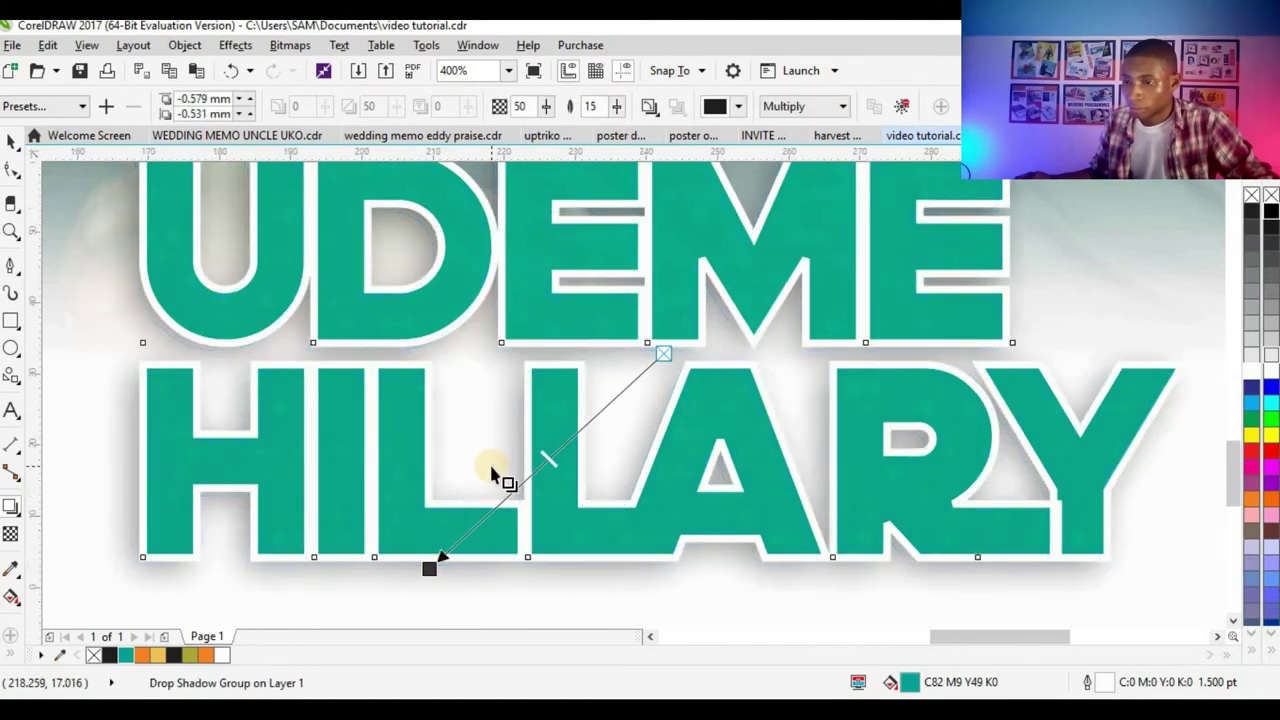
pyautogui.scroll(-4, 492, 474)
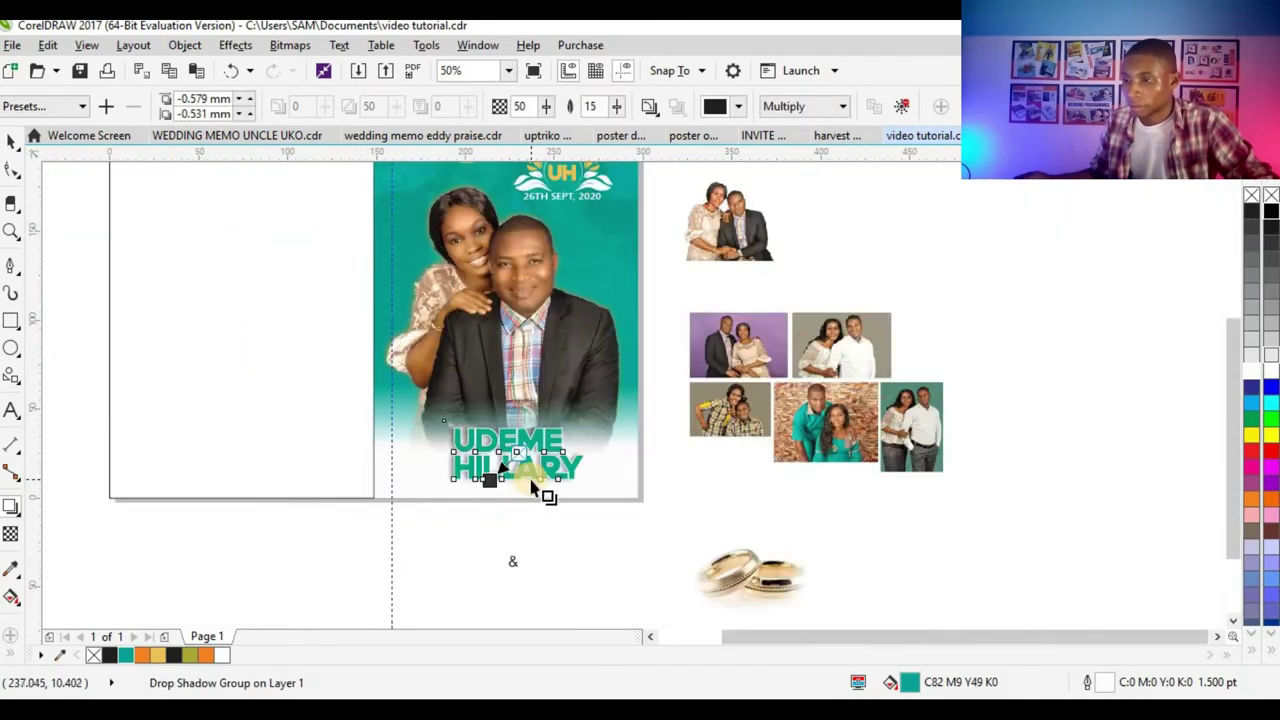
pyautogui.scroll(4, 537, 490)
pyautogui.moveTo(546, 106); pyautogui.dragTo(617, 117)
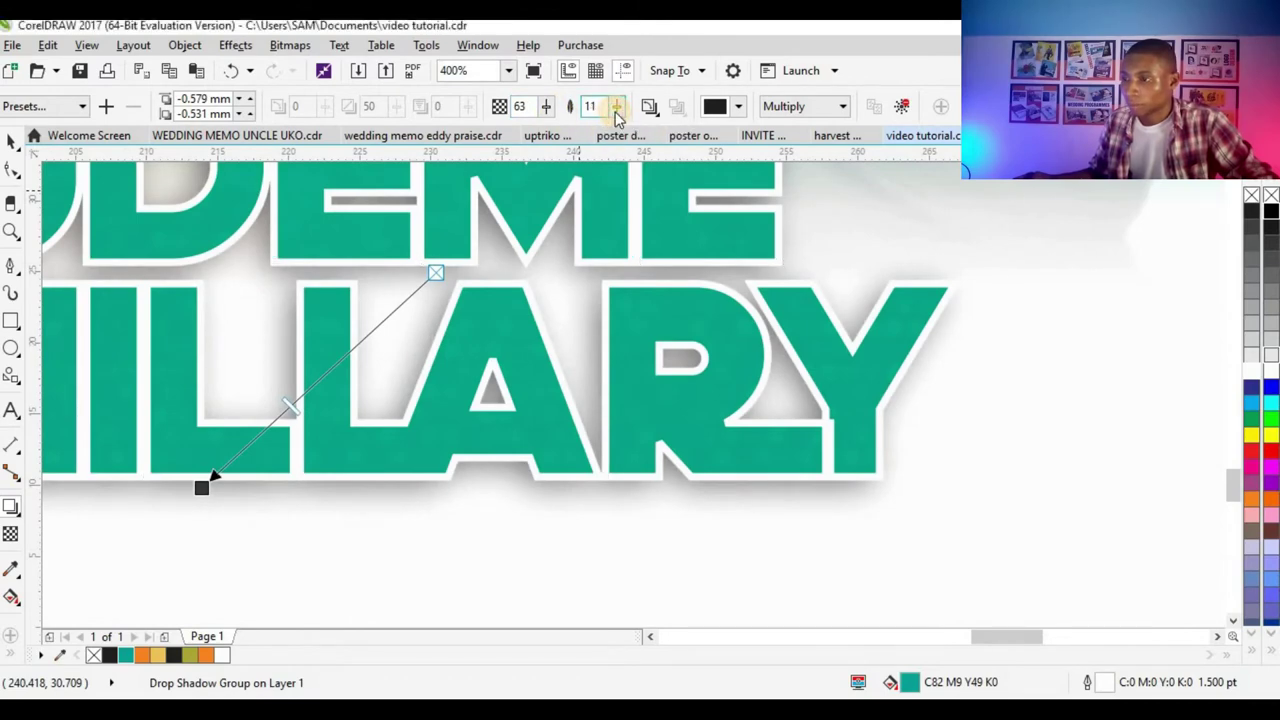
pyautogui.scroll(-2, 608, 380)
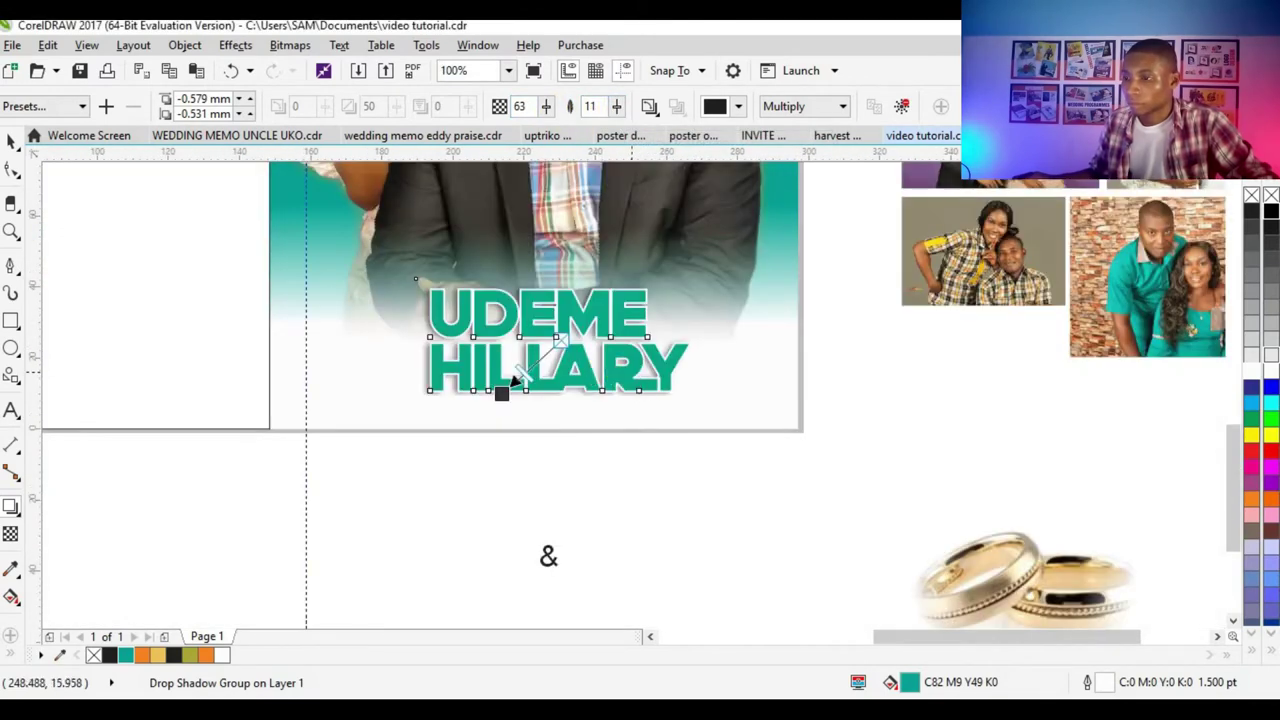
pyautogui.press('space')
# - Draw a small circle to the right of UDEME with the Ellipse tool
pyautogui.scroll(-2, 695, 467)
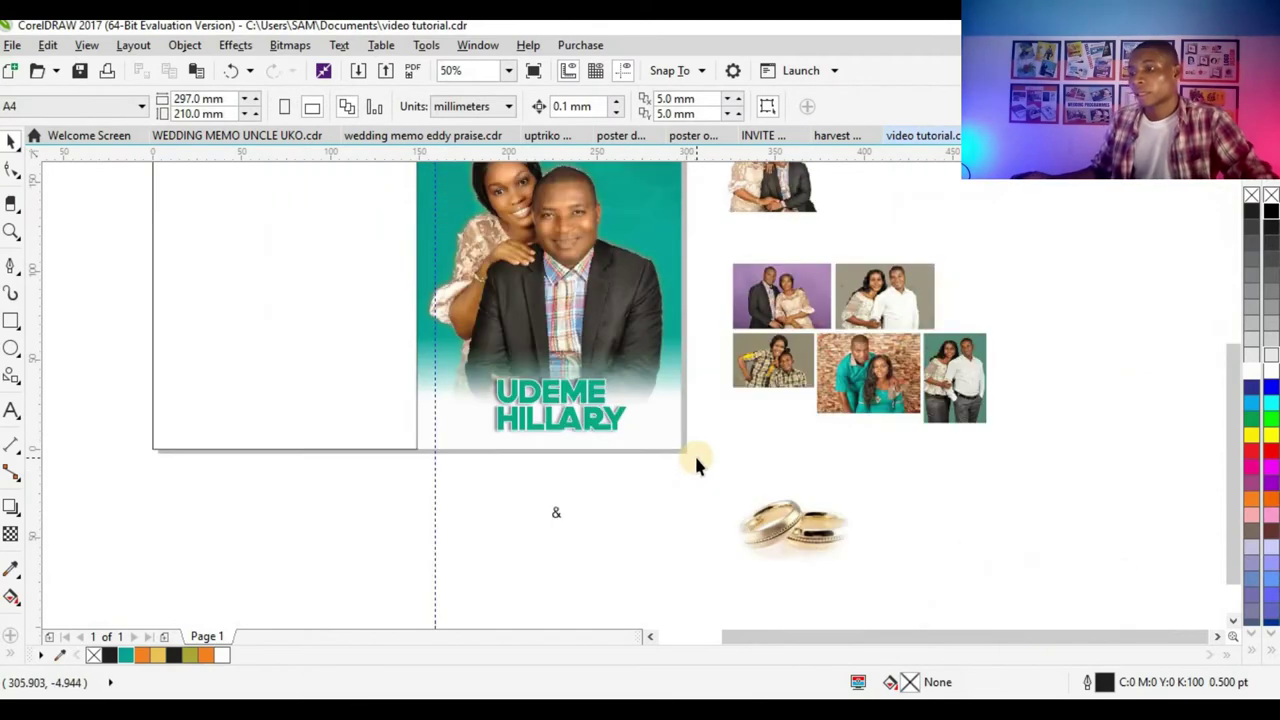
pyautogui.scroll(-1, 621, 414)
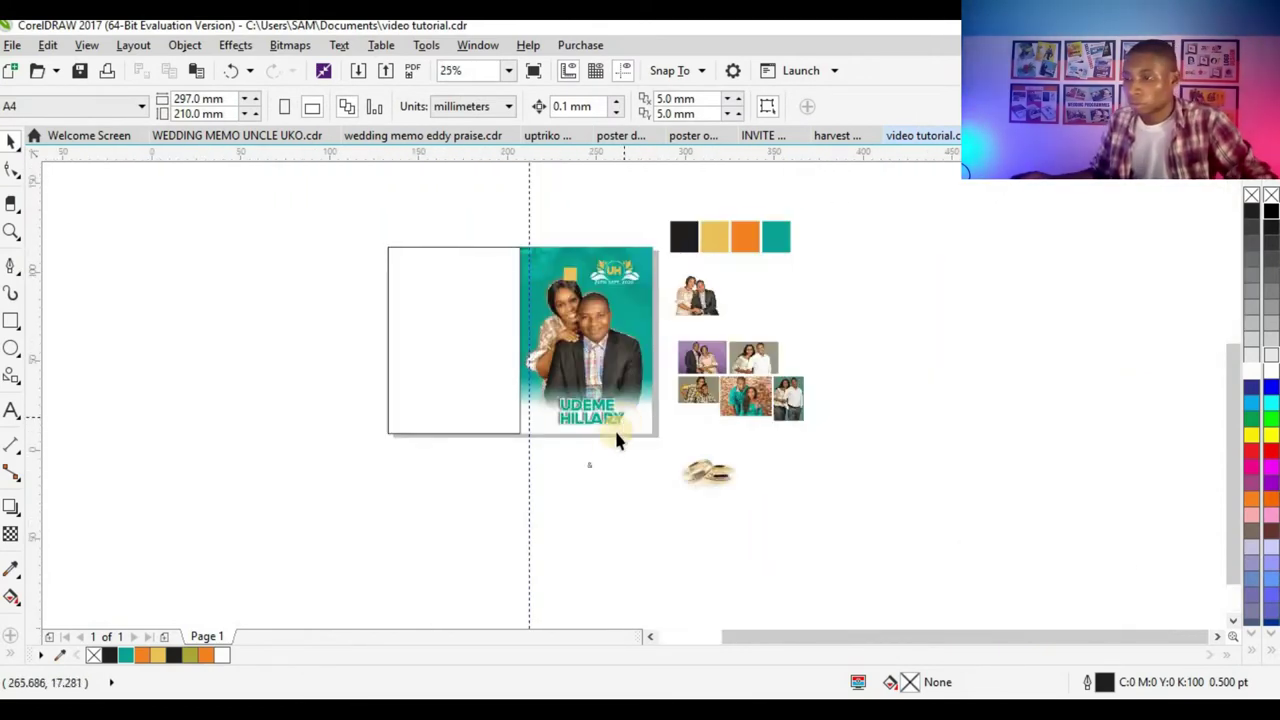
pyautogui.scroll(1, 614, 428)
pyautogui.scroll(2, 608, 440)
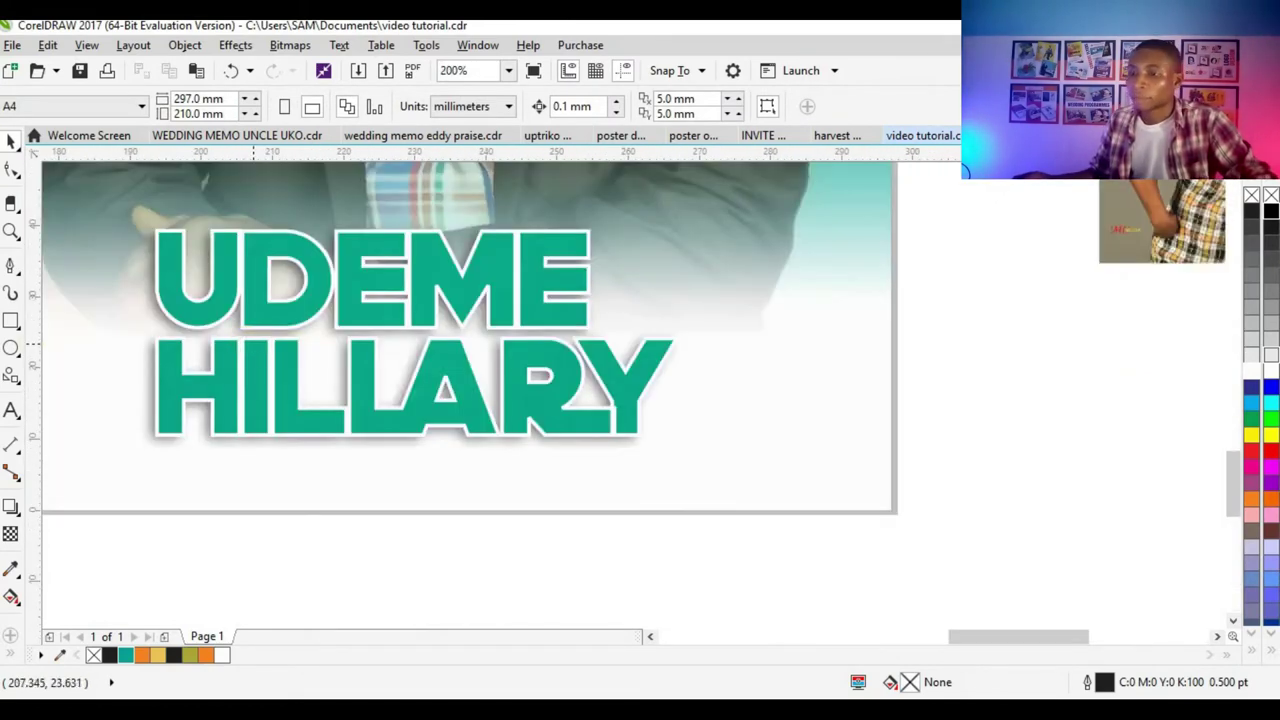
pyautogui.click(12, 347)
pyautogui.moveTo(611, 242); pyautogui.dragTo(664, 316)
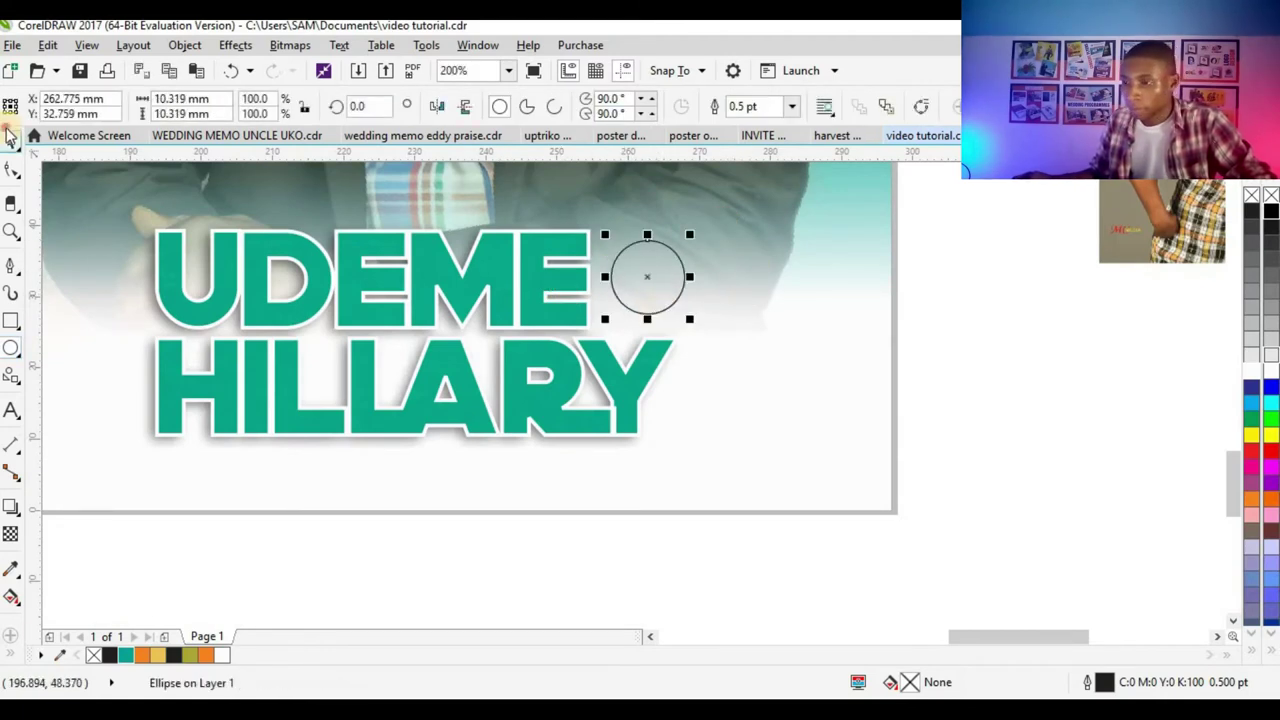
# - Widen the letter spacing of the UDEME HILLARY title with the Shape tool
pyautogui.click(344, 285)
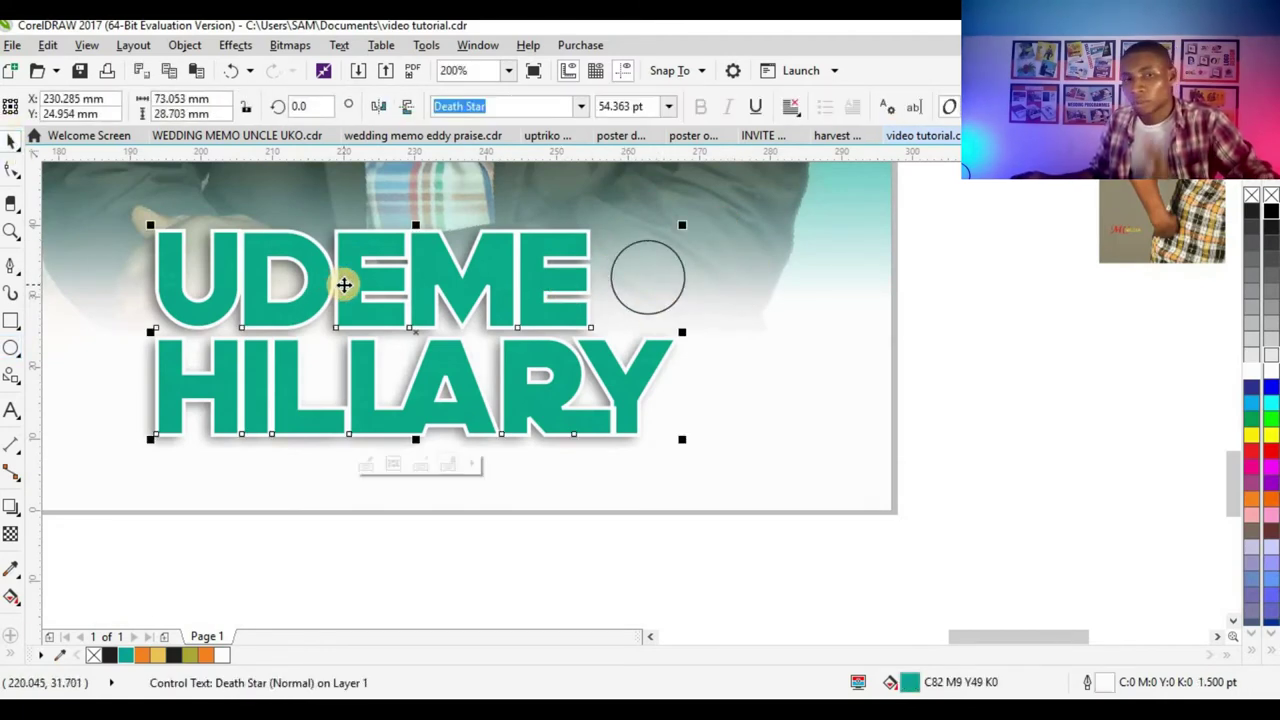
pyautogui.click(15, 176)
pyautogui.moveTo(680, 444); pyautogui.dragTo(709, 446)
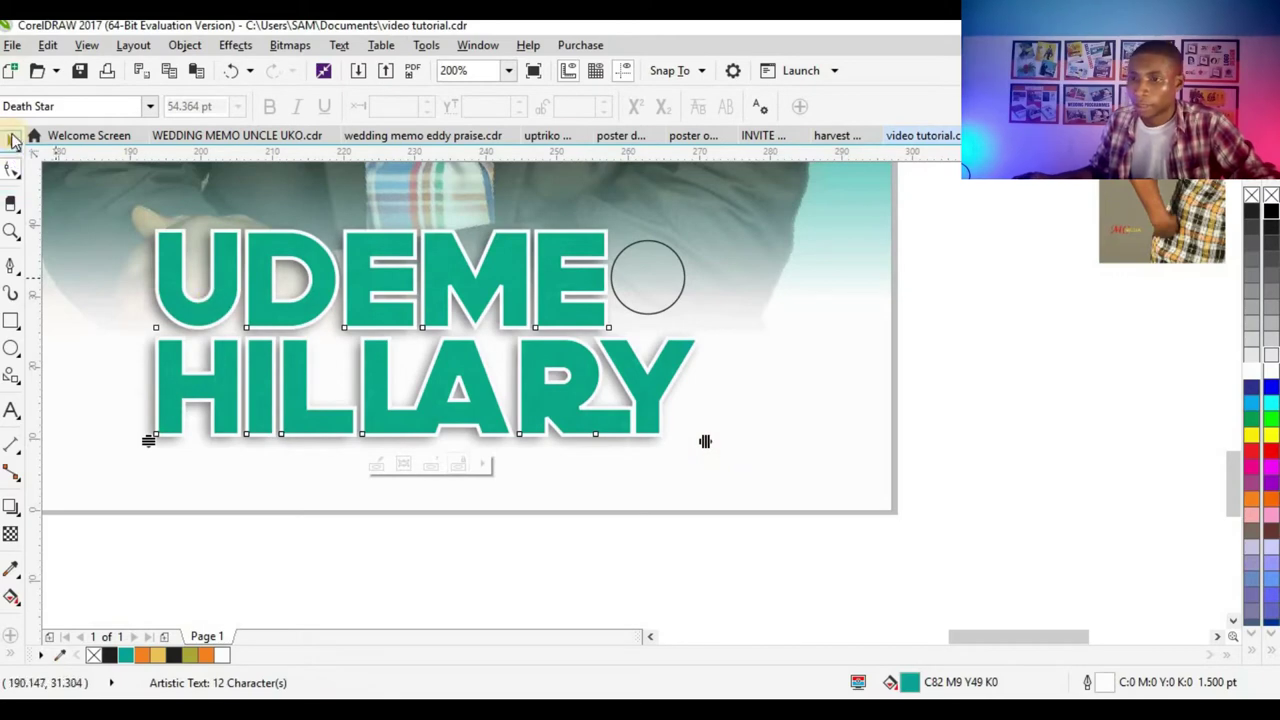
pyautogui.click(12, 142)
# - Fill the circle yellow, remove its outline, and enlarge it to about 12.6 mm
pyautogui.scroll(-1, 672, 478)
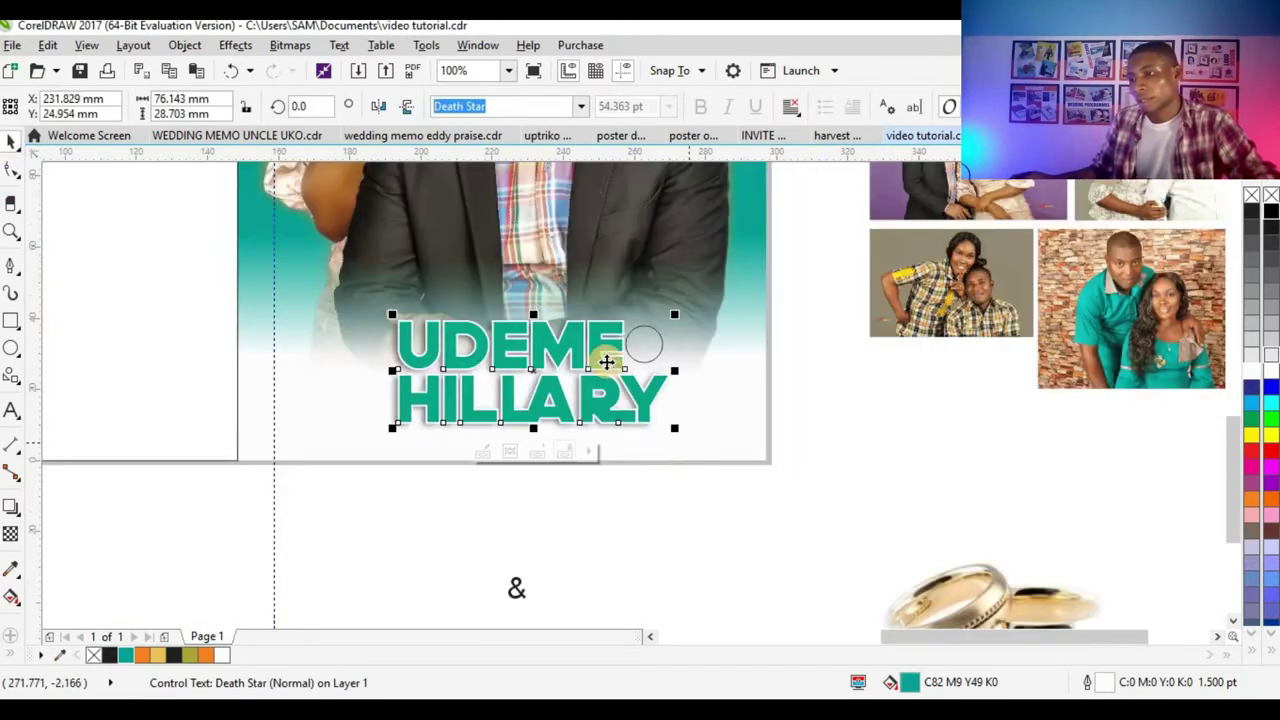
pyautogui.scroll(1, 606, 362)
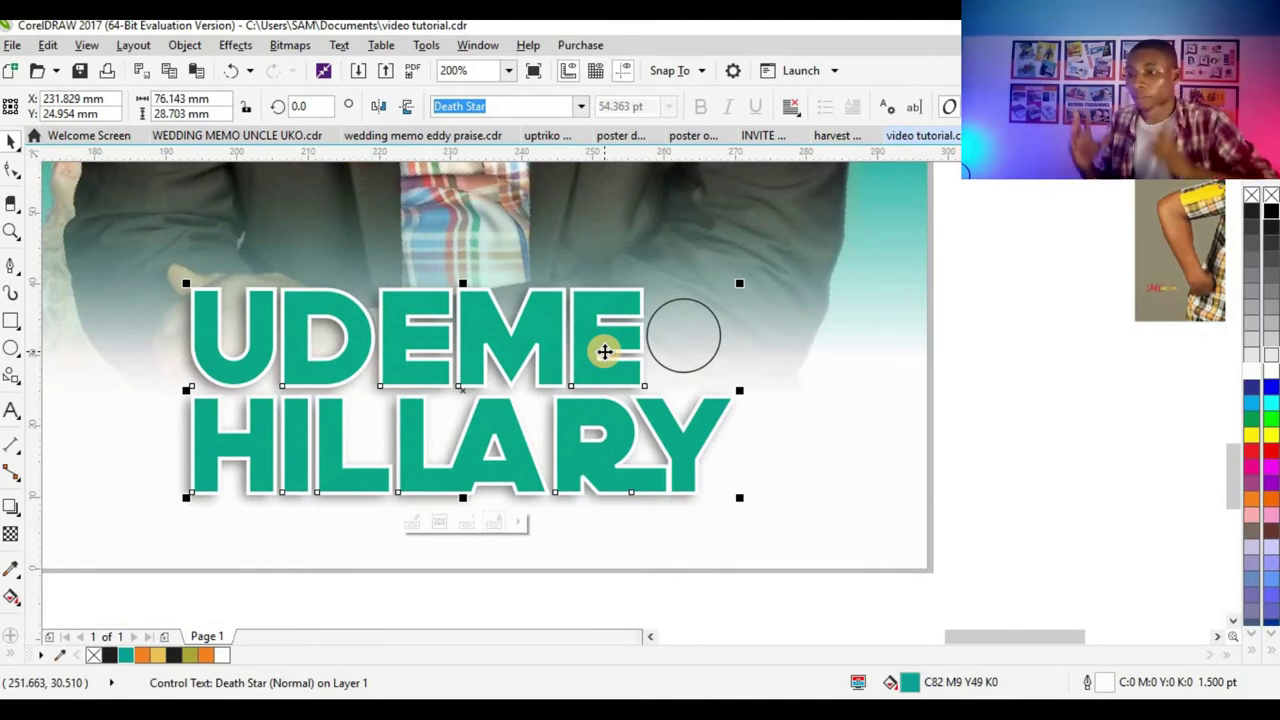
pyautogui.click(705, 324)
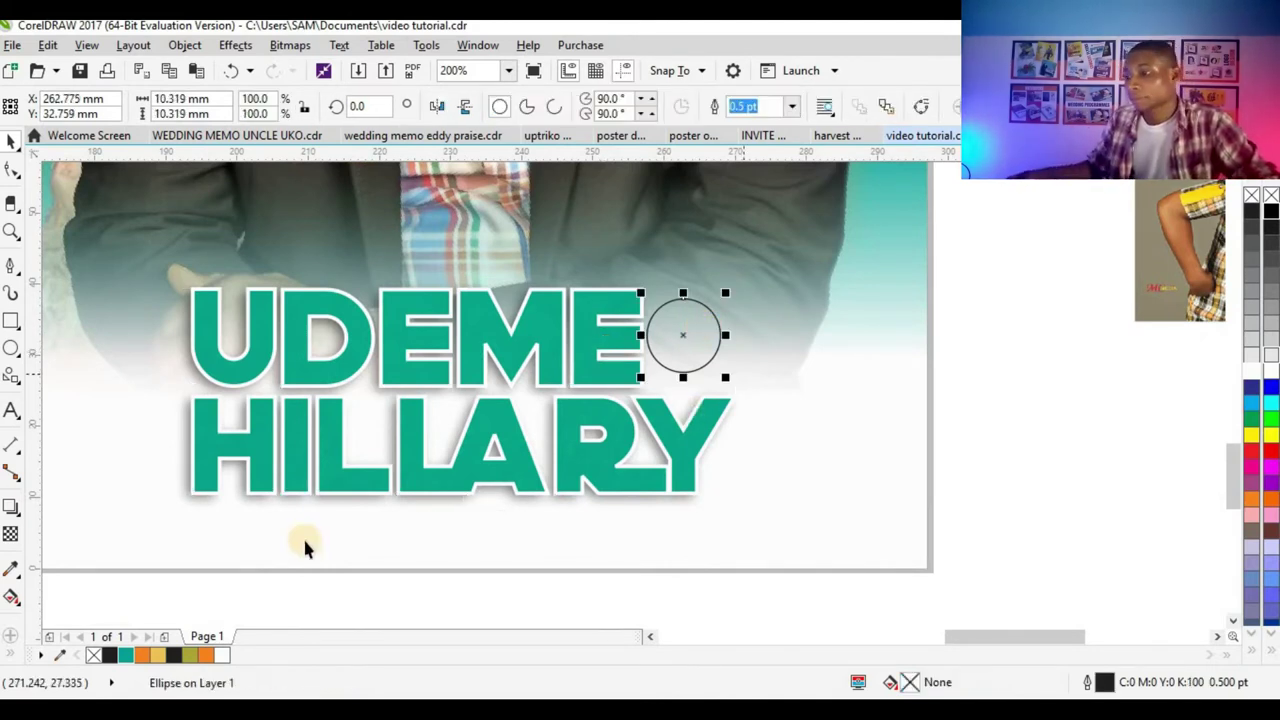
pyautogui.click(165, 654)
pyautogui.rightClick(93, 655)
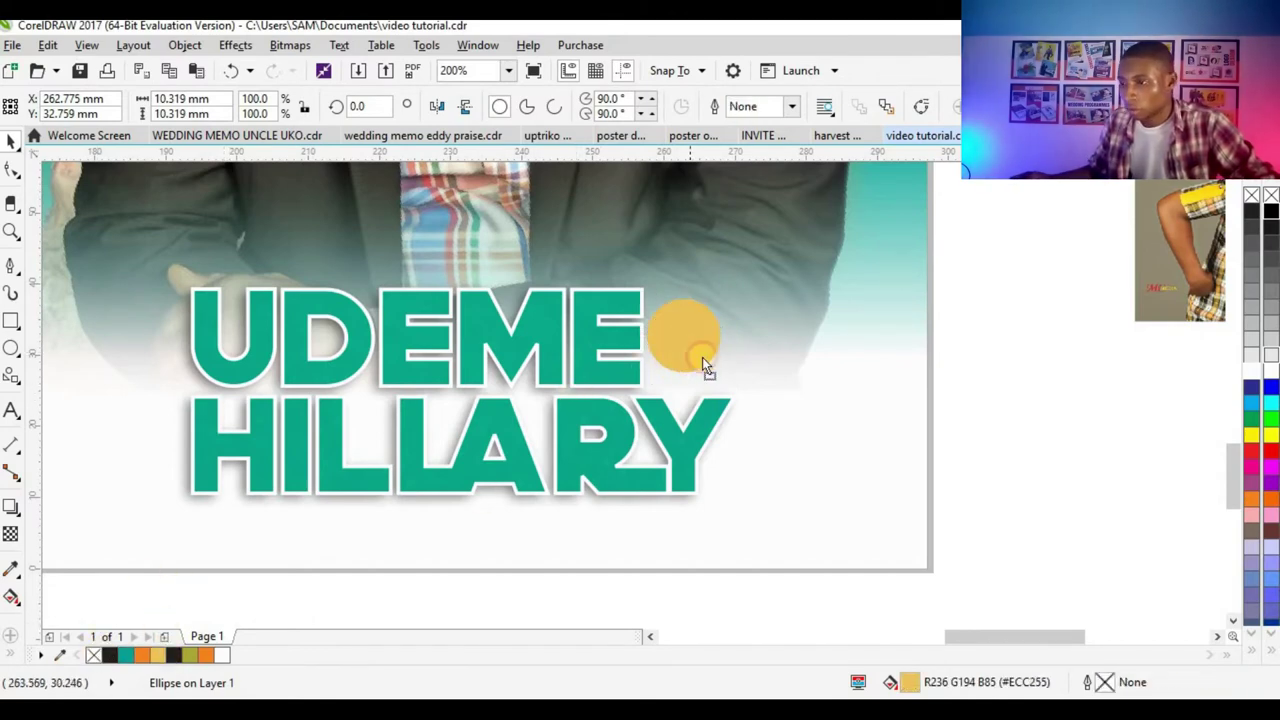
pyautogui.moveTo(740, 294); pyautogui.dragTo(709, 354)
pyautogui.moveTo(751, 296); pyautogui.dragTo(754, 289)
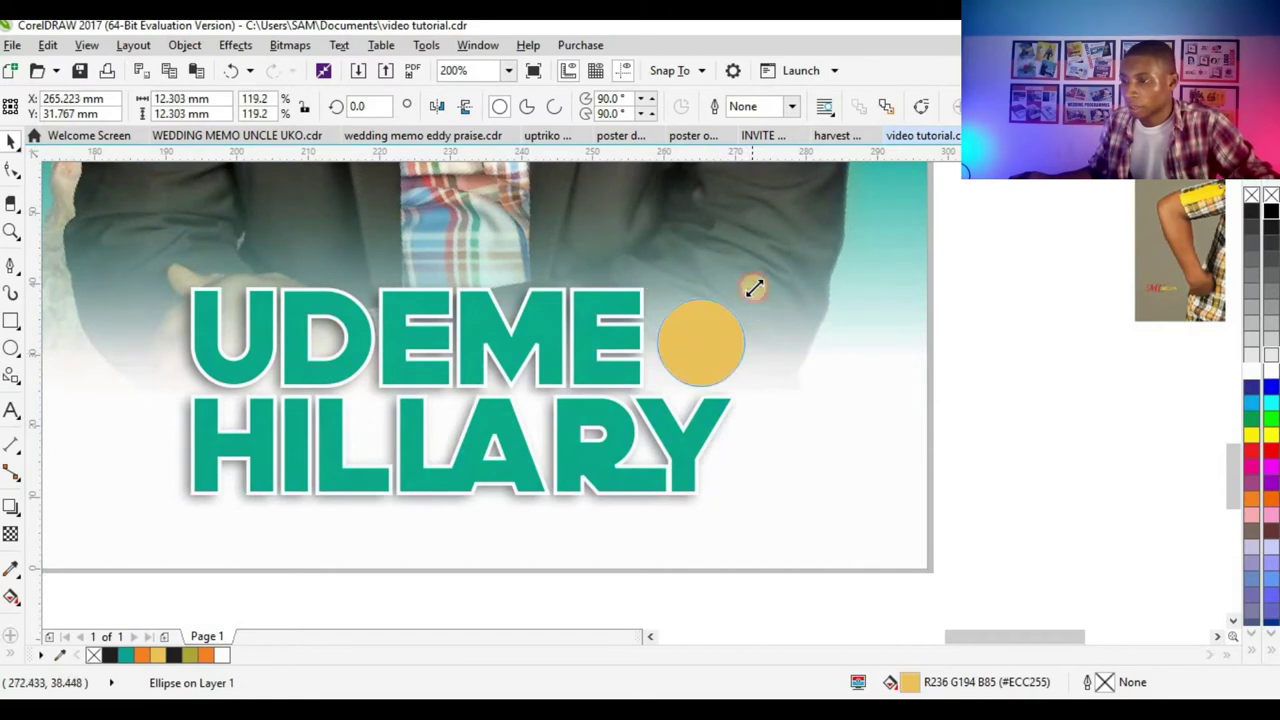
pyautogui.scroll(1, 725, 350)
pyautogui.scroll(-1, 772, 352)
# - Move the & next to the yellow circle and set it in Gisha Bold
pyautogui.scroll(-2, 772, 352)
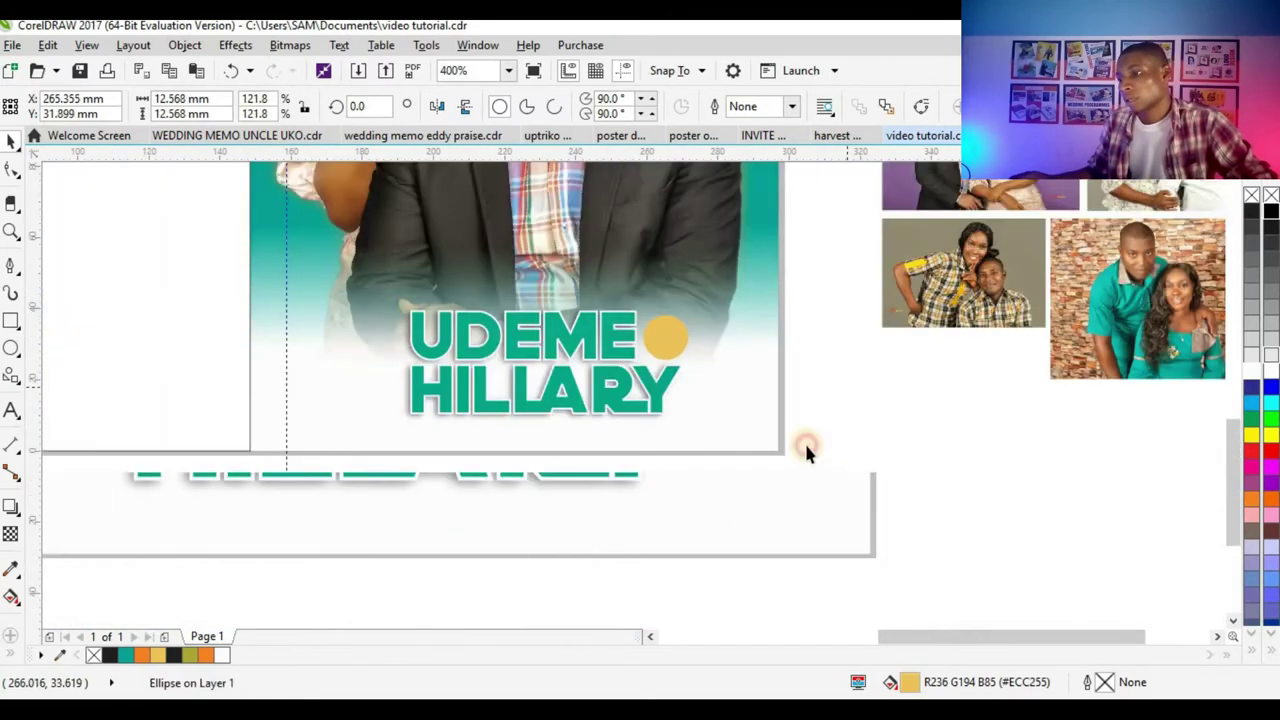
pyautogui.click(527, 575)
pyautogui.moveTo(675, 395); pyautogui.dragTo(693, 323)
pyautogui.scroll(1, 693, 323)
pyautogui.click(498, 107)
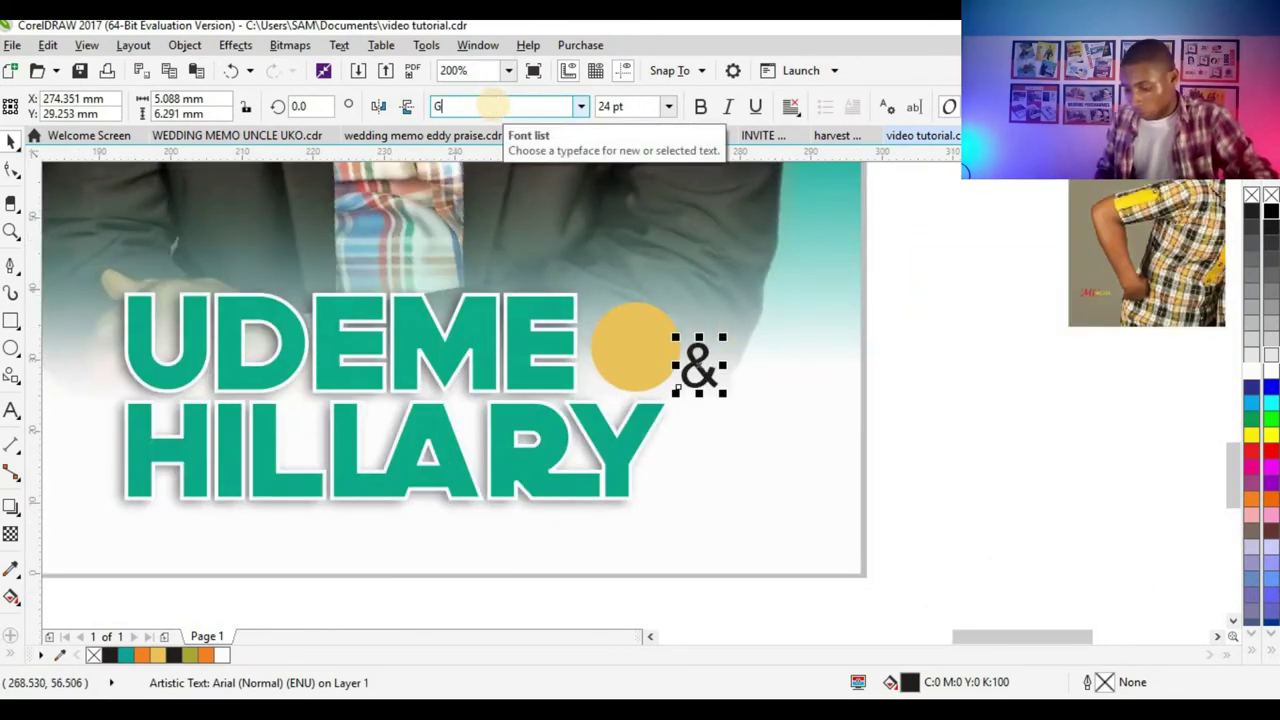
pyautogui.write('Gisha')
pyautogui.press('Return')
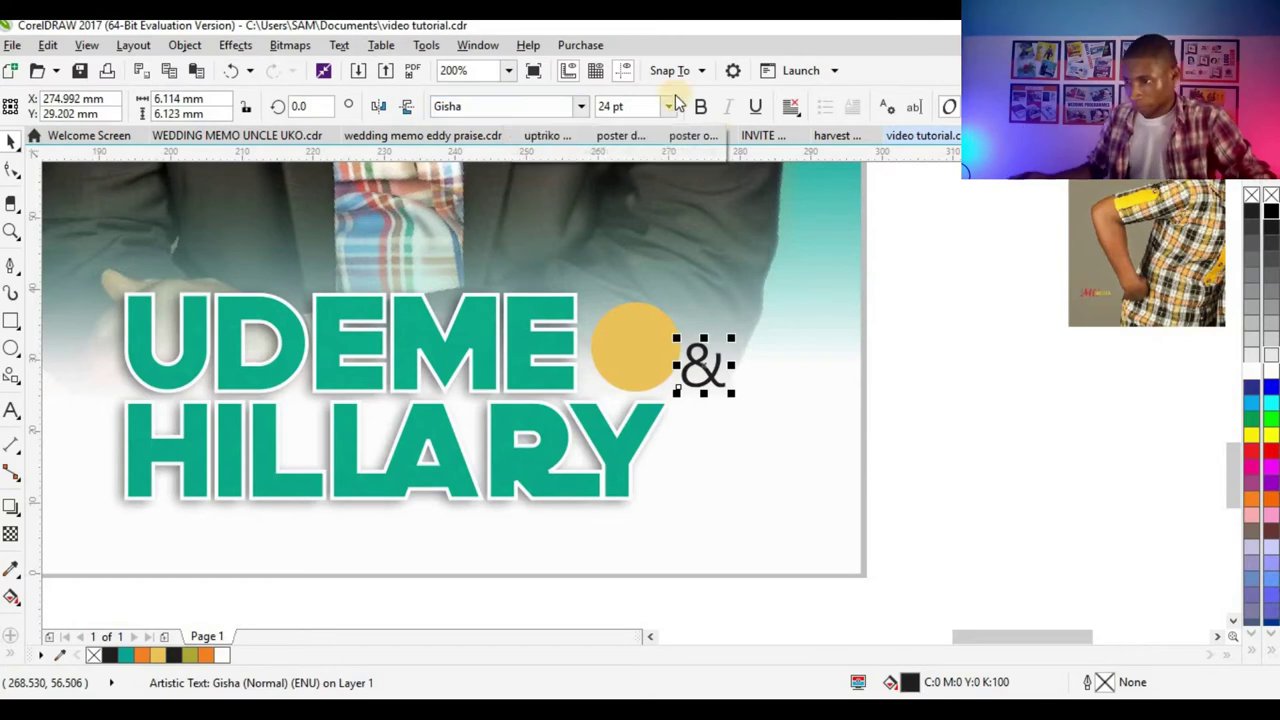
pyautogui.click(701, 107)
# - Place the & on the yellow circle, bring it in front, and scale it to fit
pyautogui.moveTo(795, 341); pyautogui.dragTo(656, 326)
pyautogui.hotkey('ctrl', 'z')
pyautogui.click(720, 341)
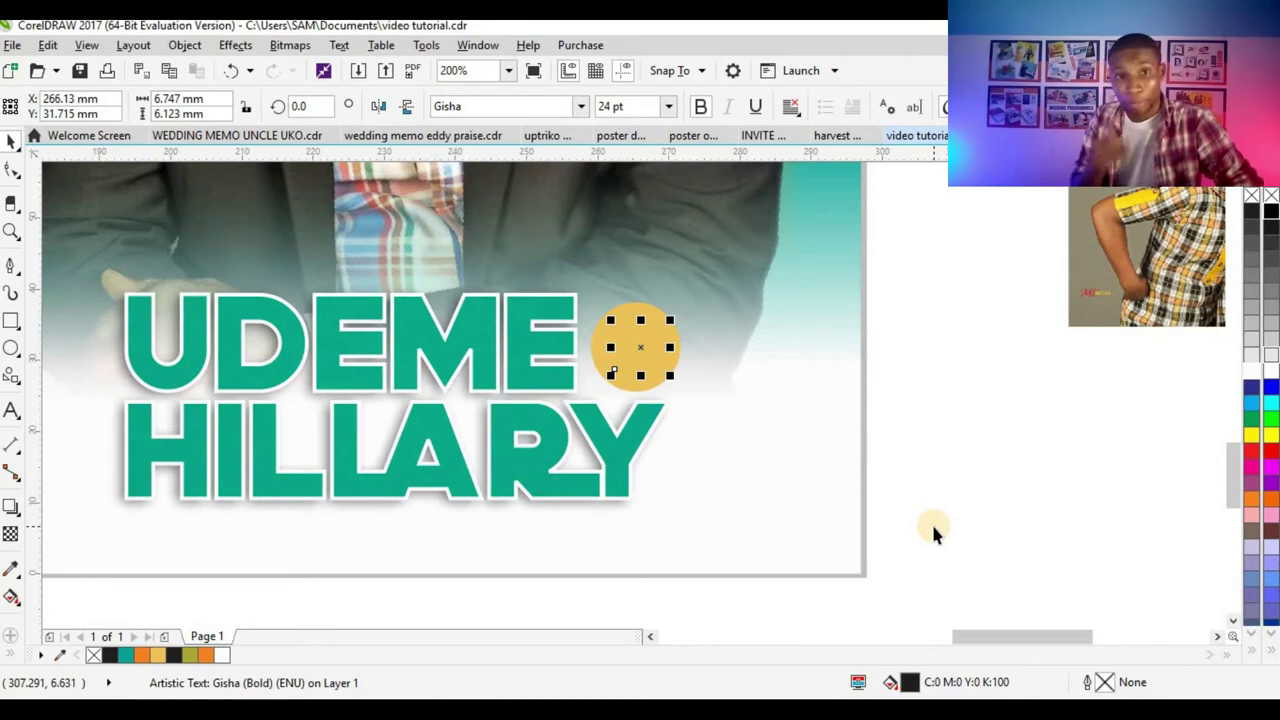
pyautogui.hotkey('ctrl', 'pageup')
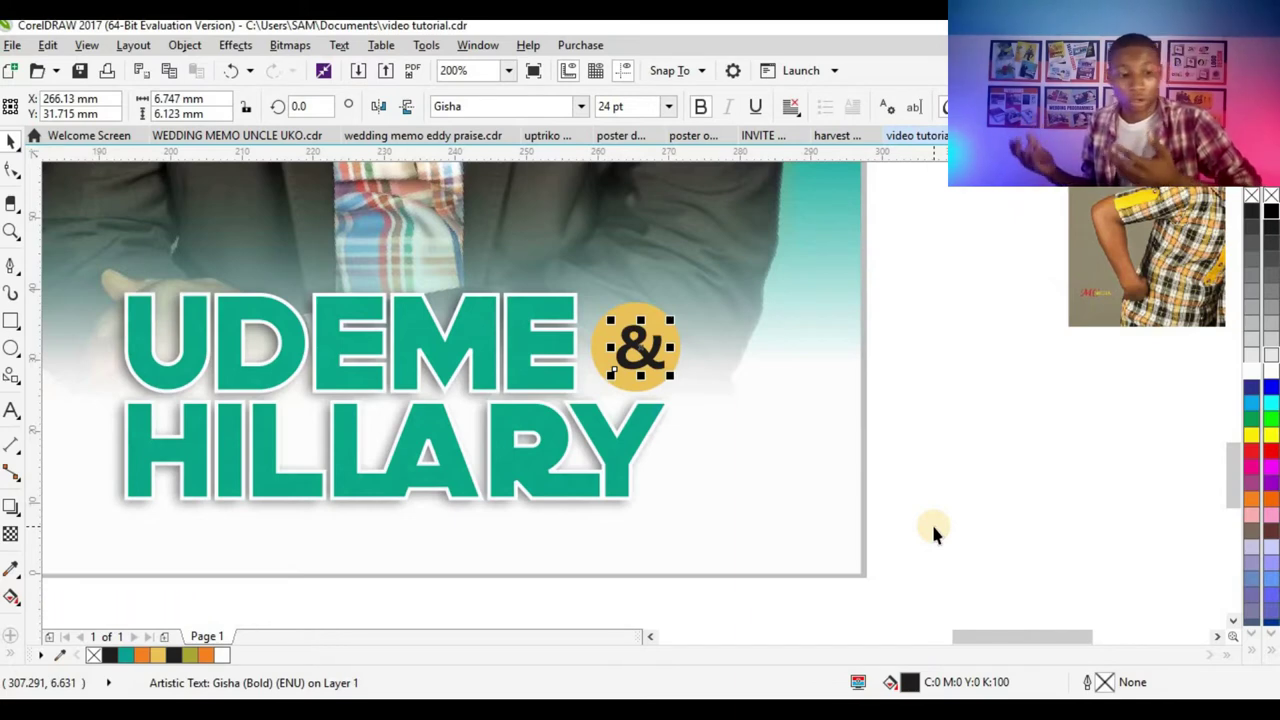
pyautogui.scroll(2, 646, 372)
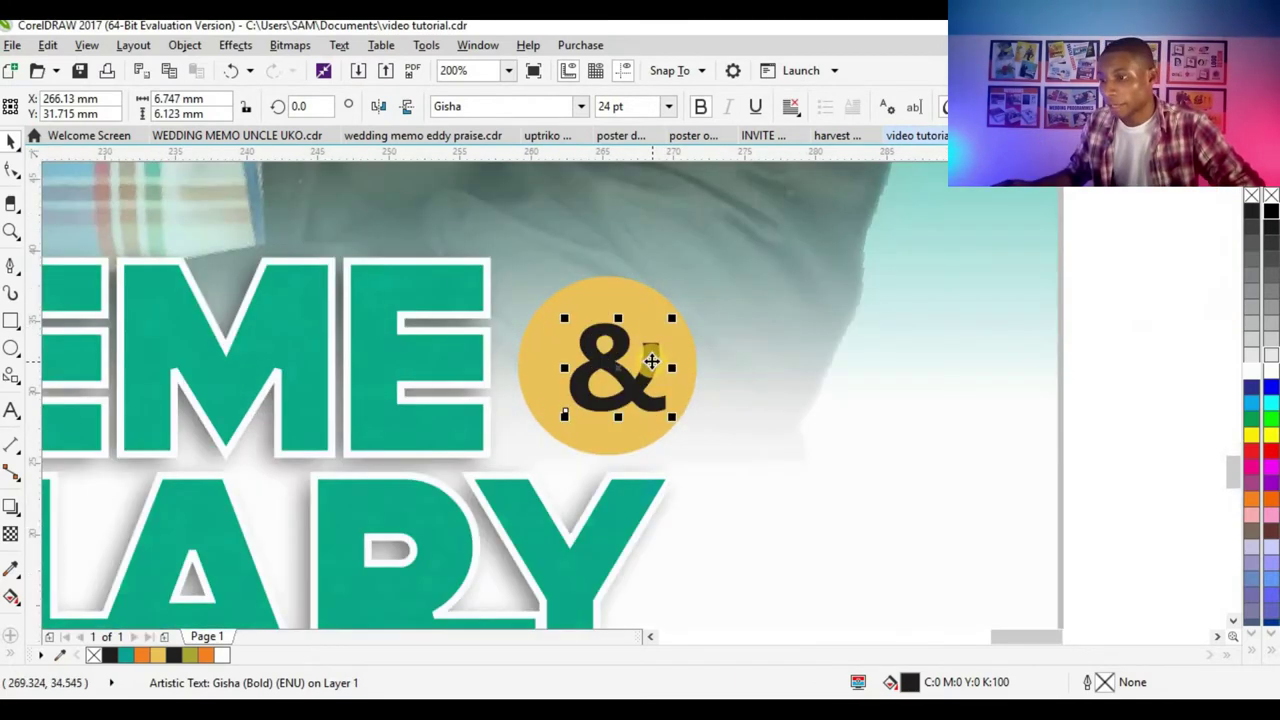
pyautogui.moveTo(671, 318)
pyautogui.mouseDown()
pyautogui.moveTo(663, 332)
pyautogui.moveTo(666, 300)
pyautogui.moveTo(684, 296)
pyautogui.mouseUp()
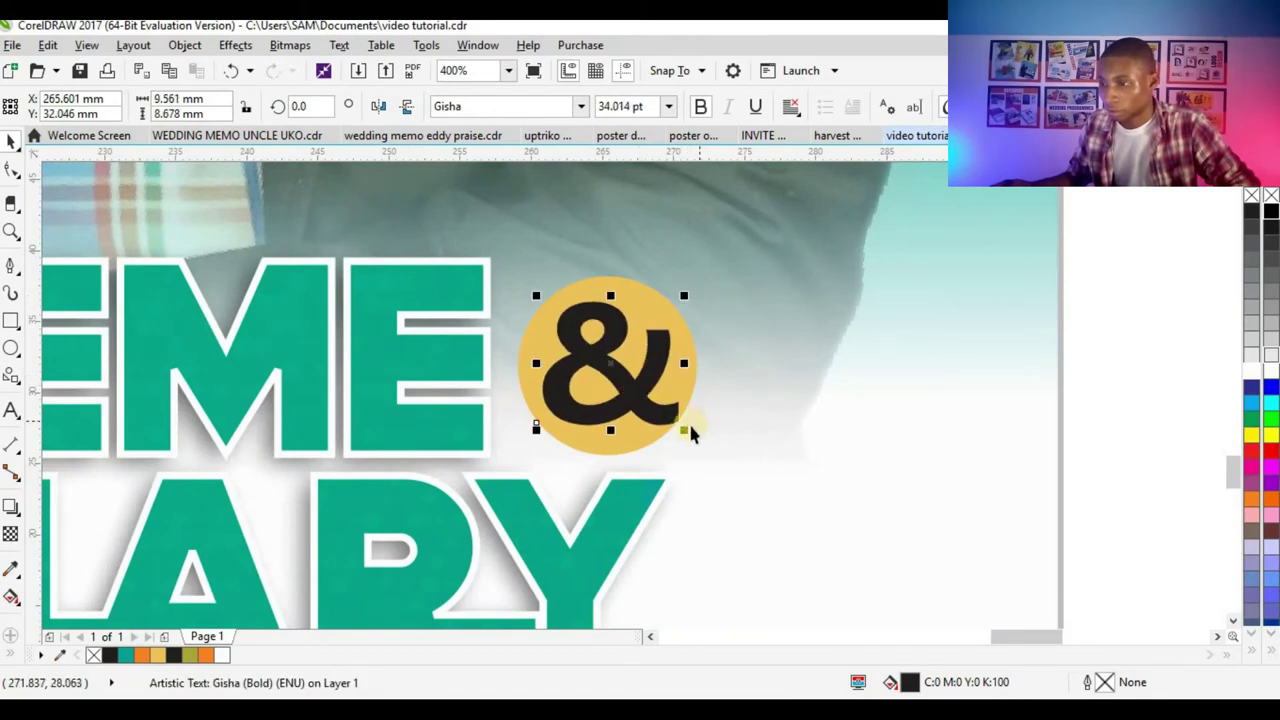
pyautogui.moveTo(684, 430); pyautogui.dragTo(652, 400)
pyautogui.scroll(-4, 863, 386)
# - Shift the title lettering slightly right and recolour HILLARY a deeper teal
pyautogui.click(851, 422)
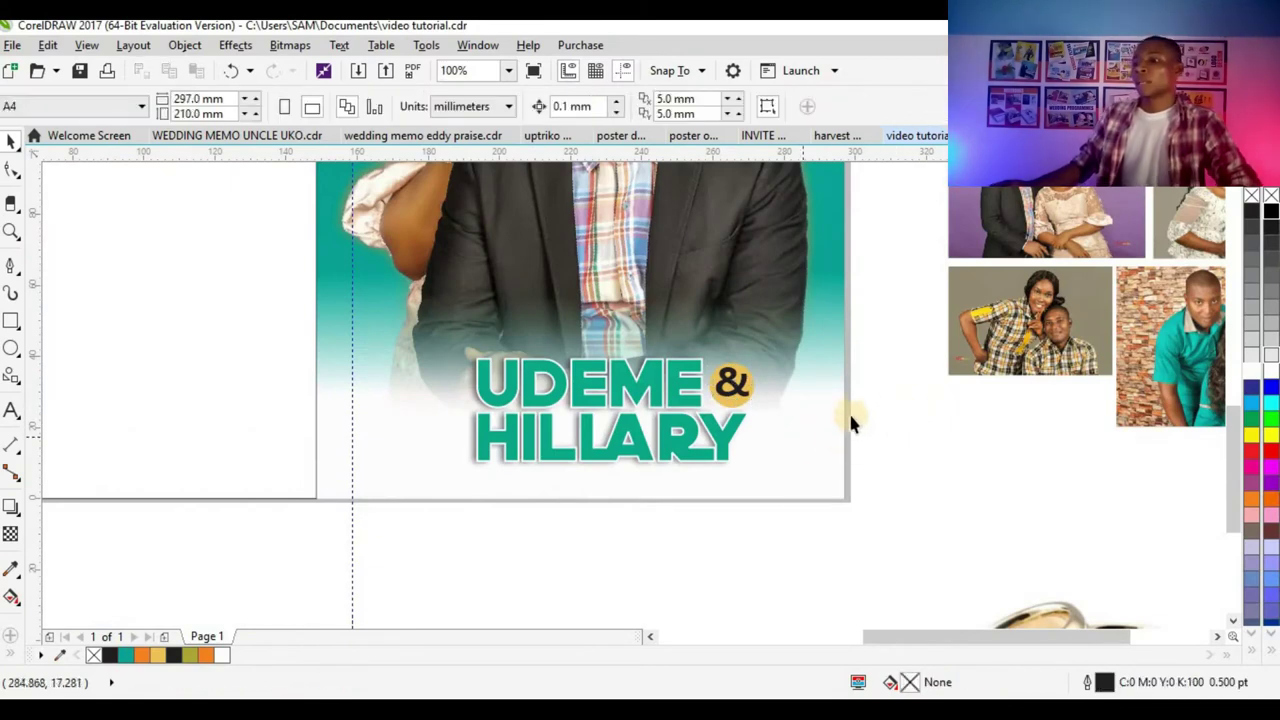
pyautogui.moveTo(871, 325); pyautogui.dragTo(436, 522)
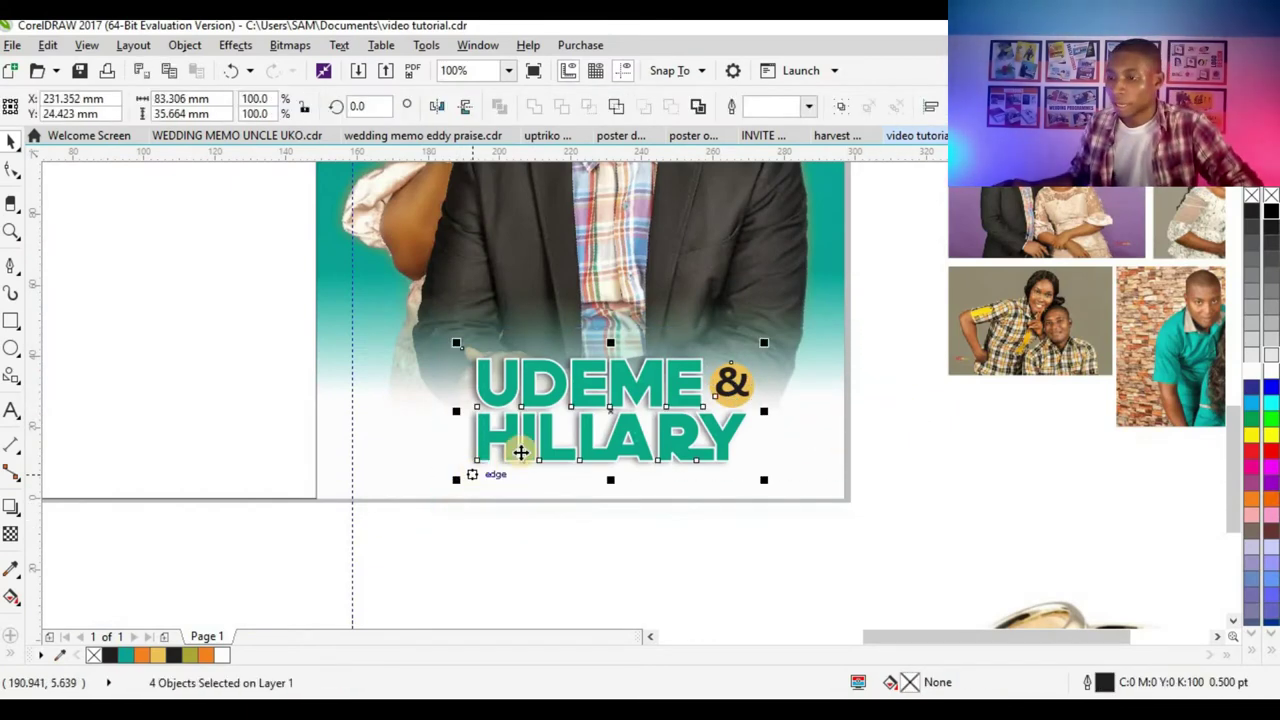
pyautogui.moveTo(526, 450); pyautogui.dragTo(533, 451)
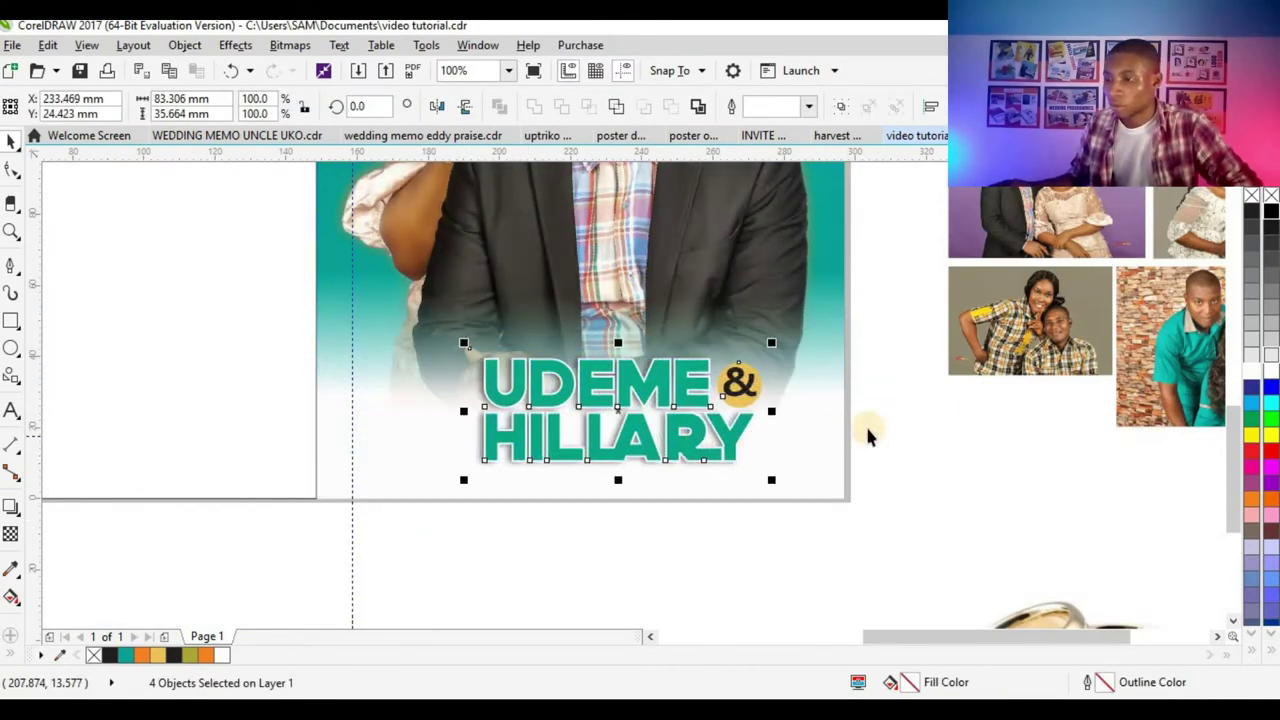
pyautogui.click(910, 432)
pyautogui.click(700, 435)
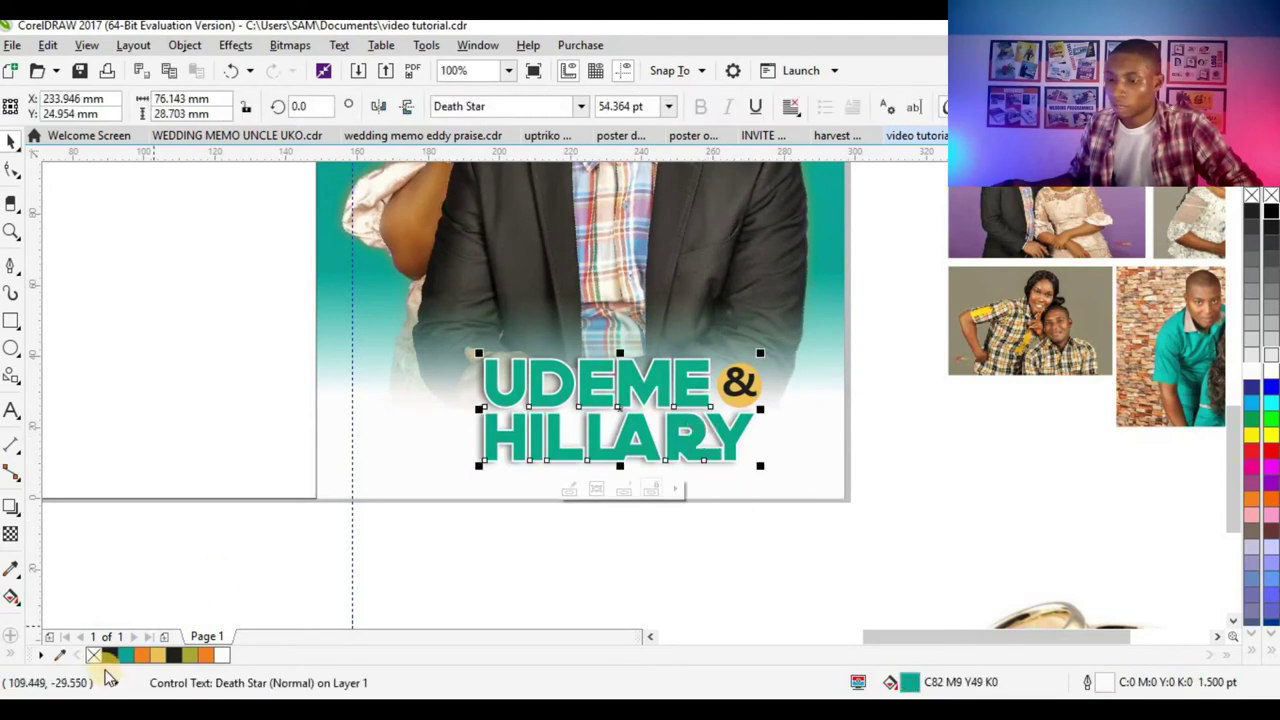
pyautogui.click(118, 655)
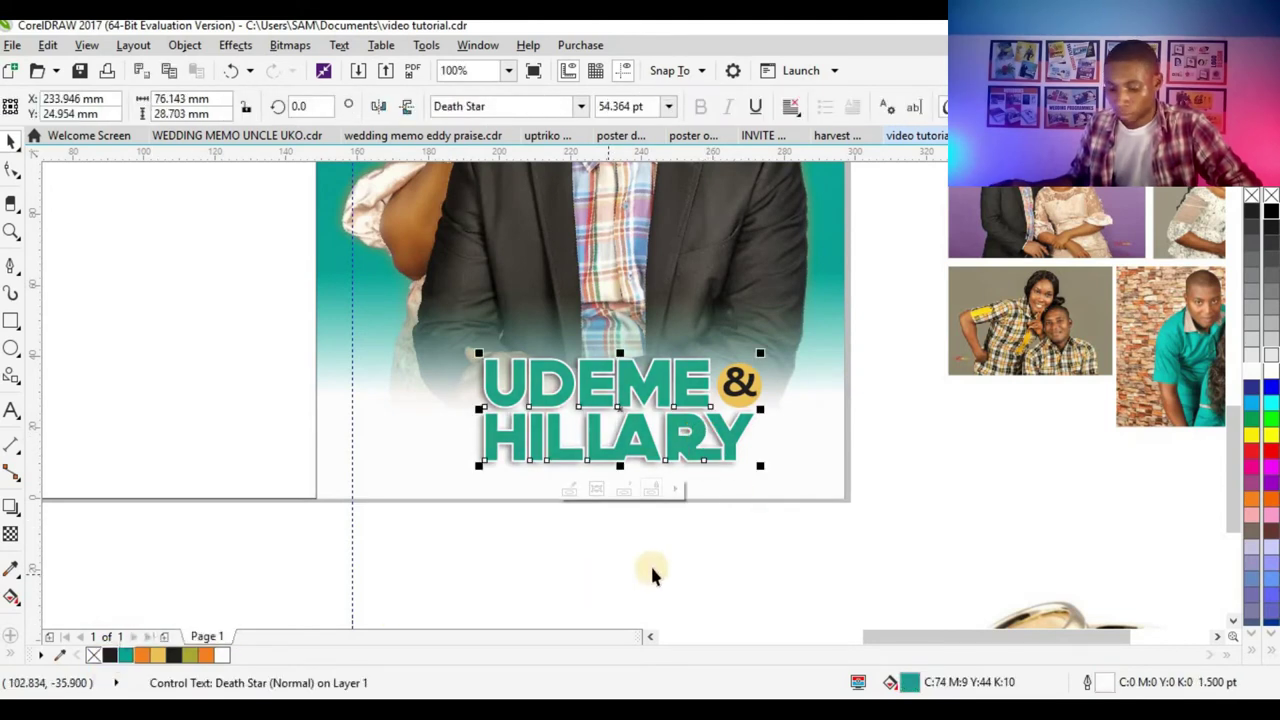
pyautogui.click(885, 460)
# - Draw a large circle with F7 and position it left of the title
pyautogui.scroll(-4, 689, 480)
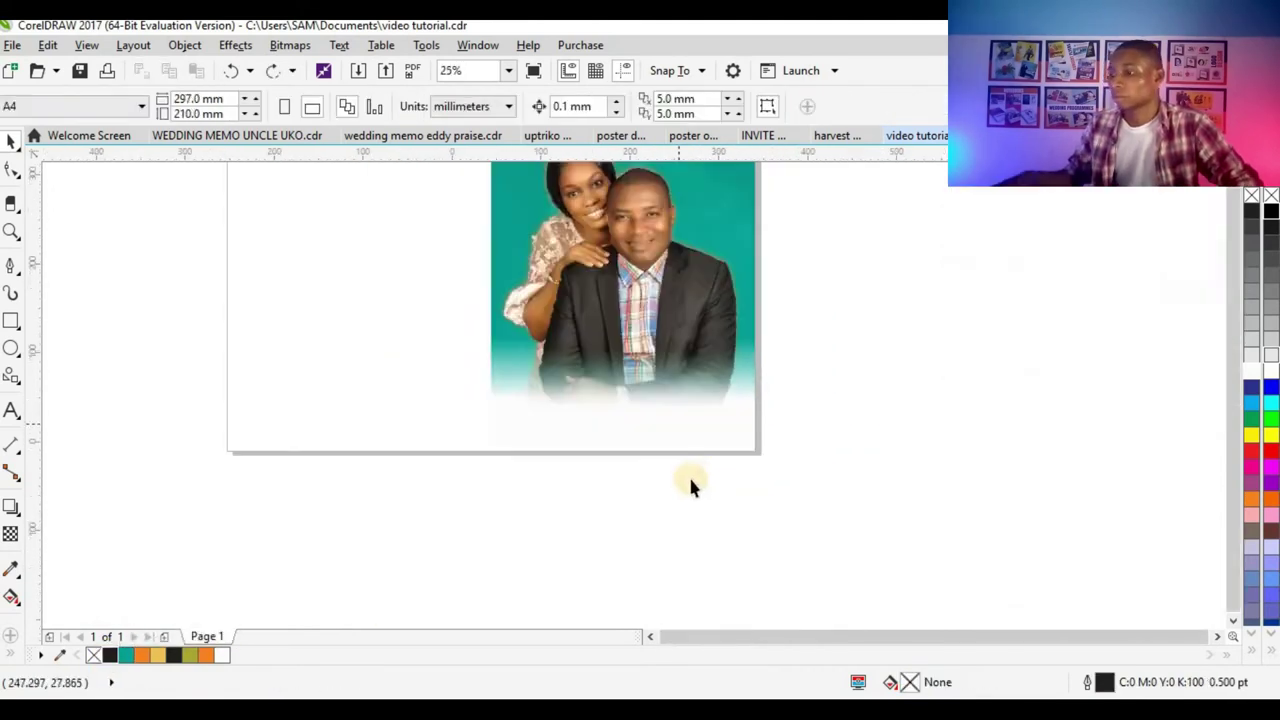
pyautogui.scroll(2, 649, 440)
pyautogui.press('F7')
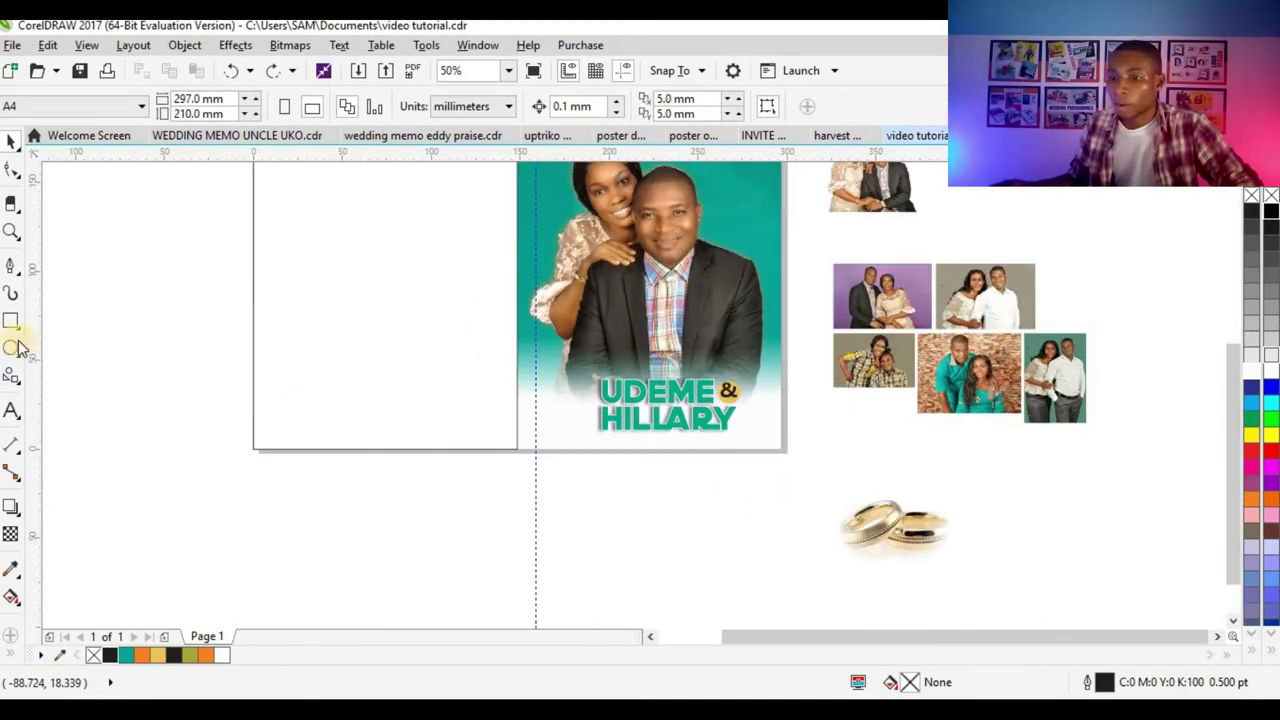
pyautogui.scroll(4, 630, 422)
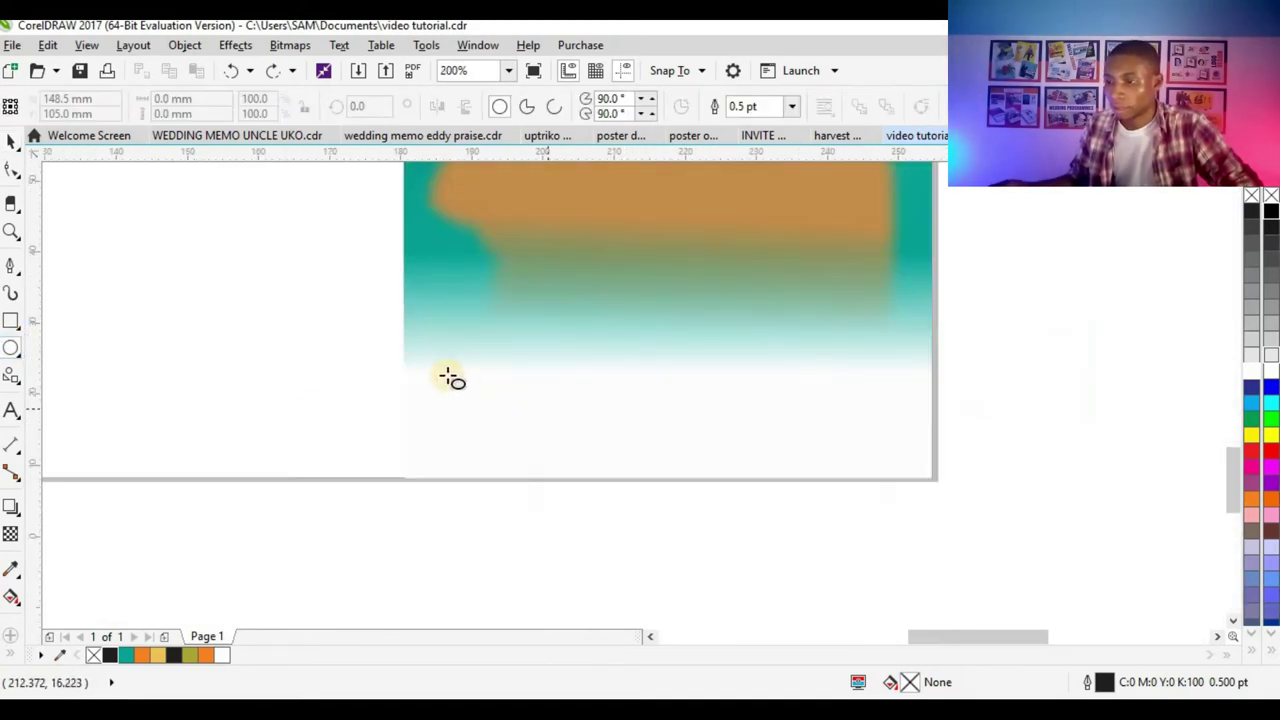
pyautogui.moveTo(261, 251); pyautogui.dragTo(402, 484)
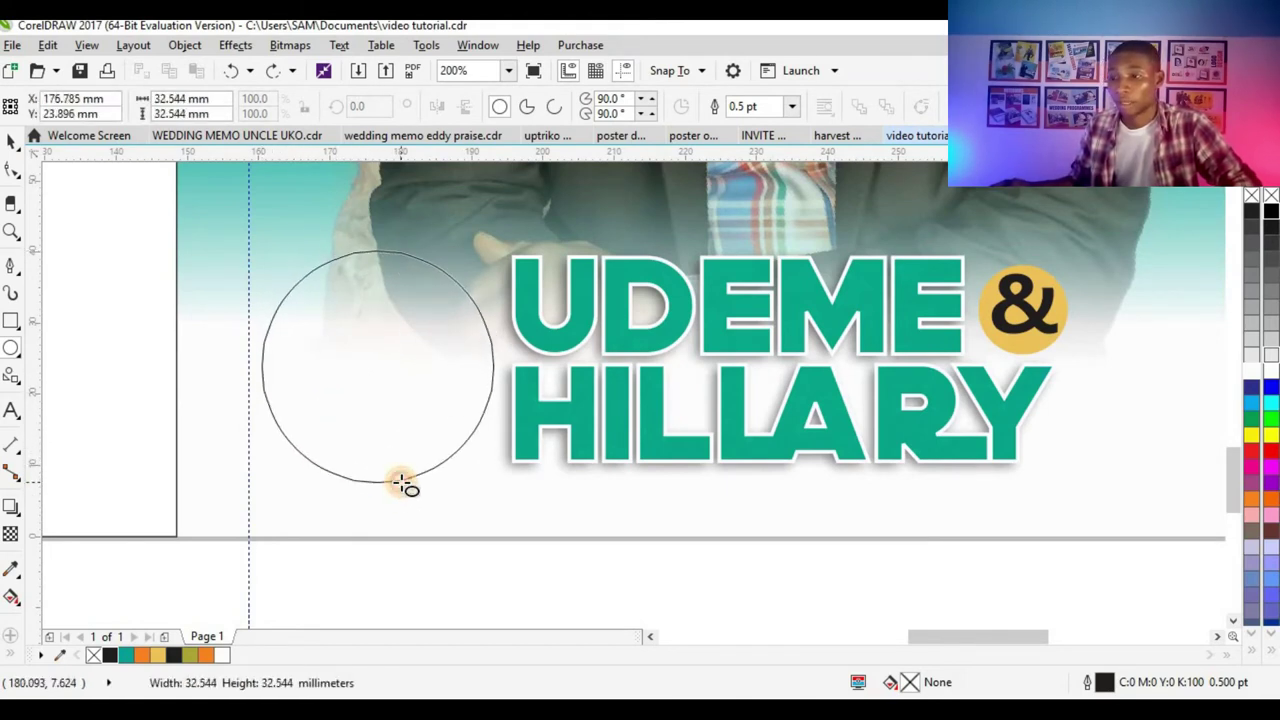
pyautogui.moveTo(402, 484)
pyautogui.mouseDown()
pyautogui.moveTo(343, 374)
pyautogui.moveTo(349, 500)
pyautogui.moveTo(360, 503)
pyautogui.moveTo(262, 418)
pyautogui.moveTo(226, 297)
pyautogui.moveTo(280, 274)
pyautogui.moveTo(331, 457)
pyautogui.moveTo(373, 327)
pyautogui.moveTo(314, 500)
pyautogui.moveTo(440, 337)
pyautogui.moveTo(360, 329)
pyautogui.moveTo(458, 440)
pyautogui.moveTo(437, 449)
pyautogui.moveTo(441, 486)
pyautogui.moveTo(389, 467)
pyautogui.mouseUp()
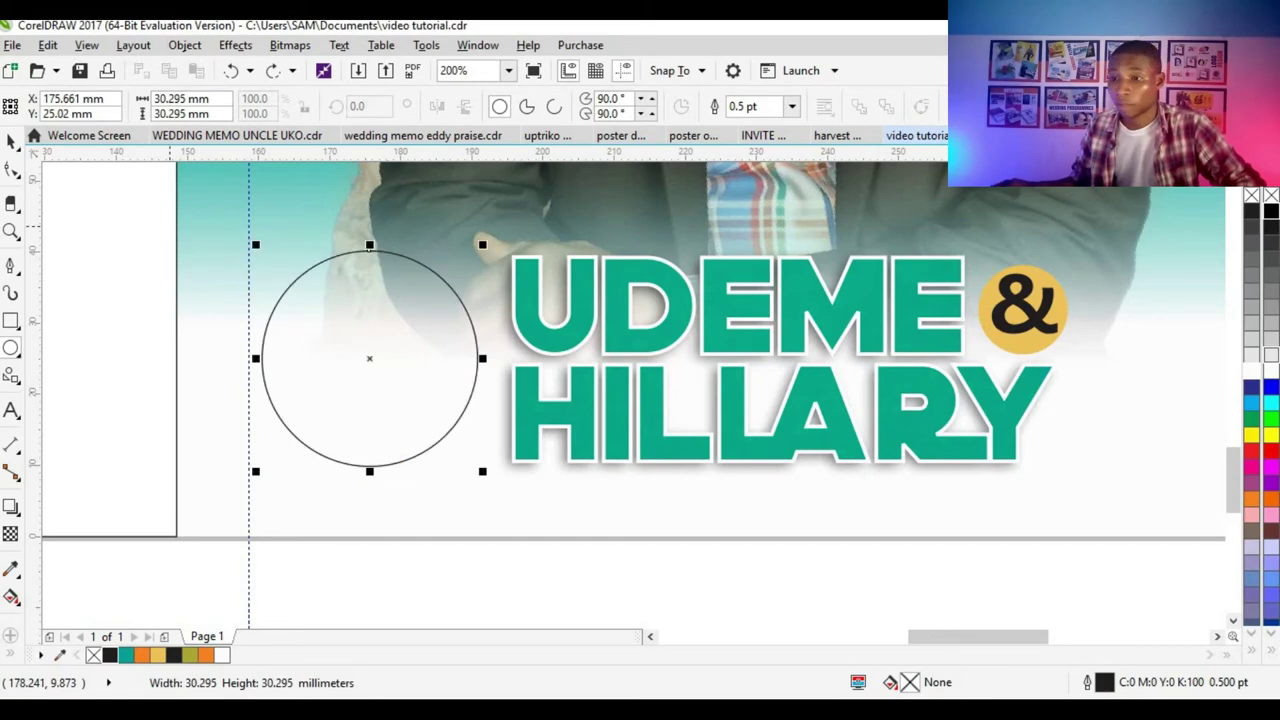
pyautogui.press('space')
pyautogui.moveTo(337, 366); pyautogui.dragTo(369, 366)
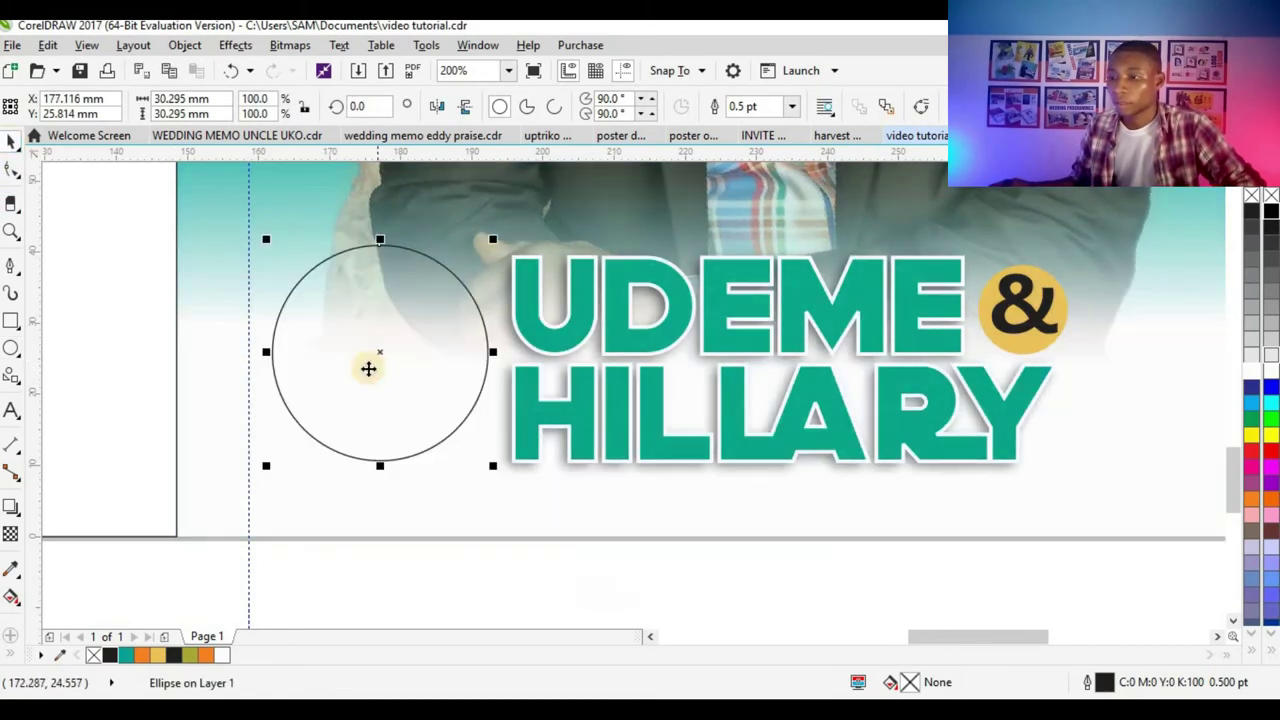
pyautogui.click(390, 338)
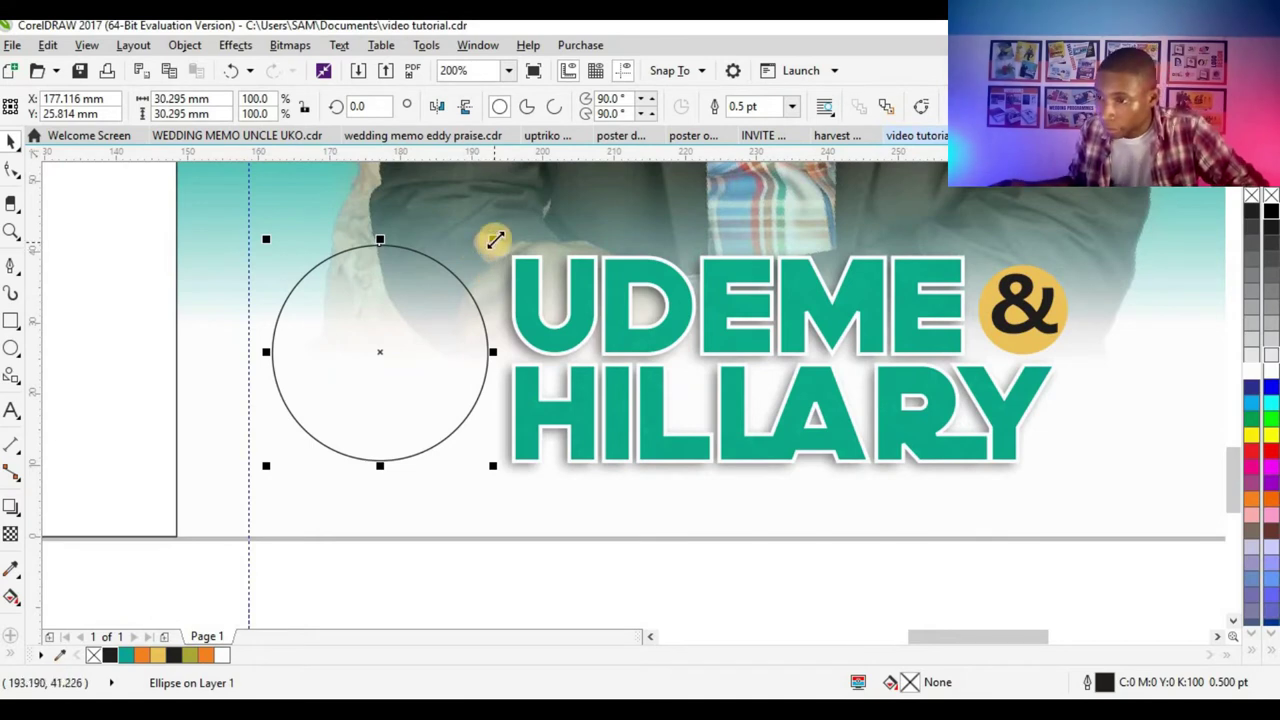
# - Leave a smaller copy of the circle inside the original
pyautogui.moveTo(494, 240); pyautogui.dragTo(475, 260)
pyautogui.rightClick(475, 260)
pyautogui.click(380, 321)
pyautogui.click(390, 321)
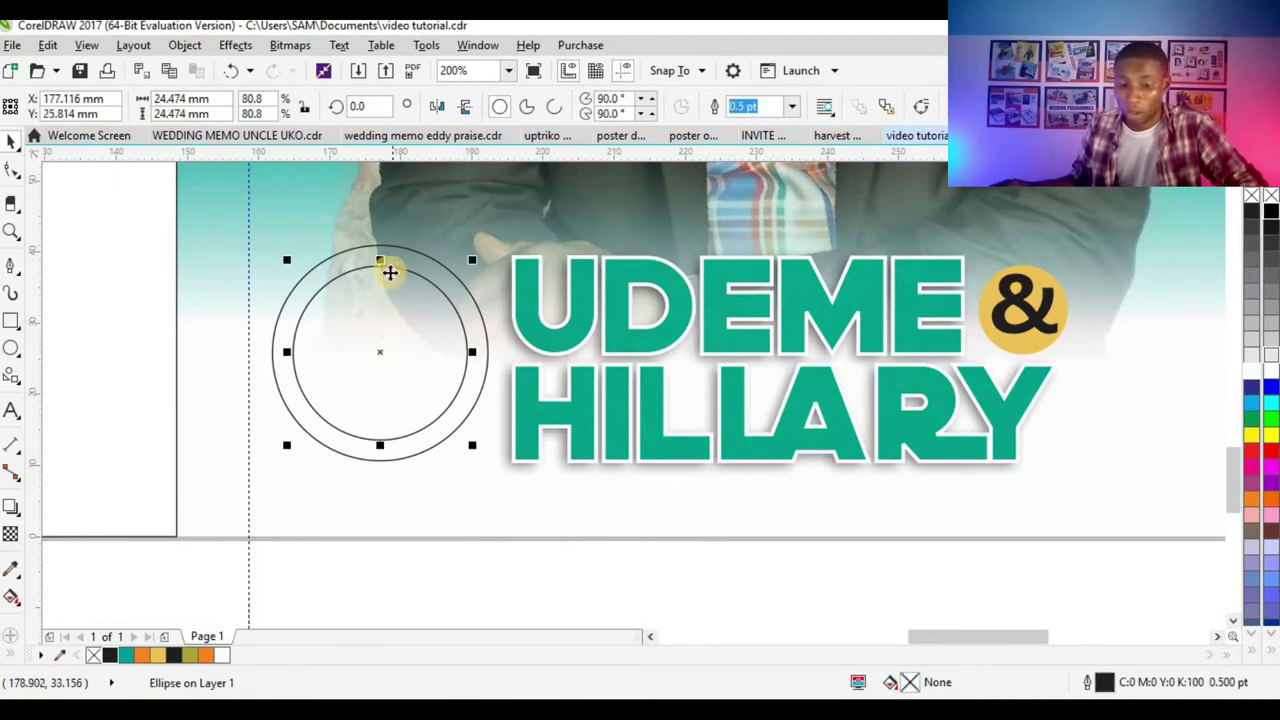
# - Fill the outer circle teal and the inner circle white to form the ring
pyautogui.click(404, 250)
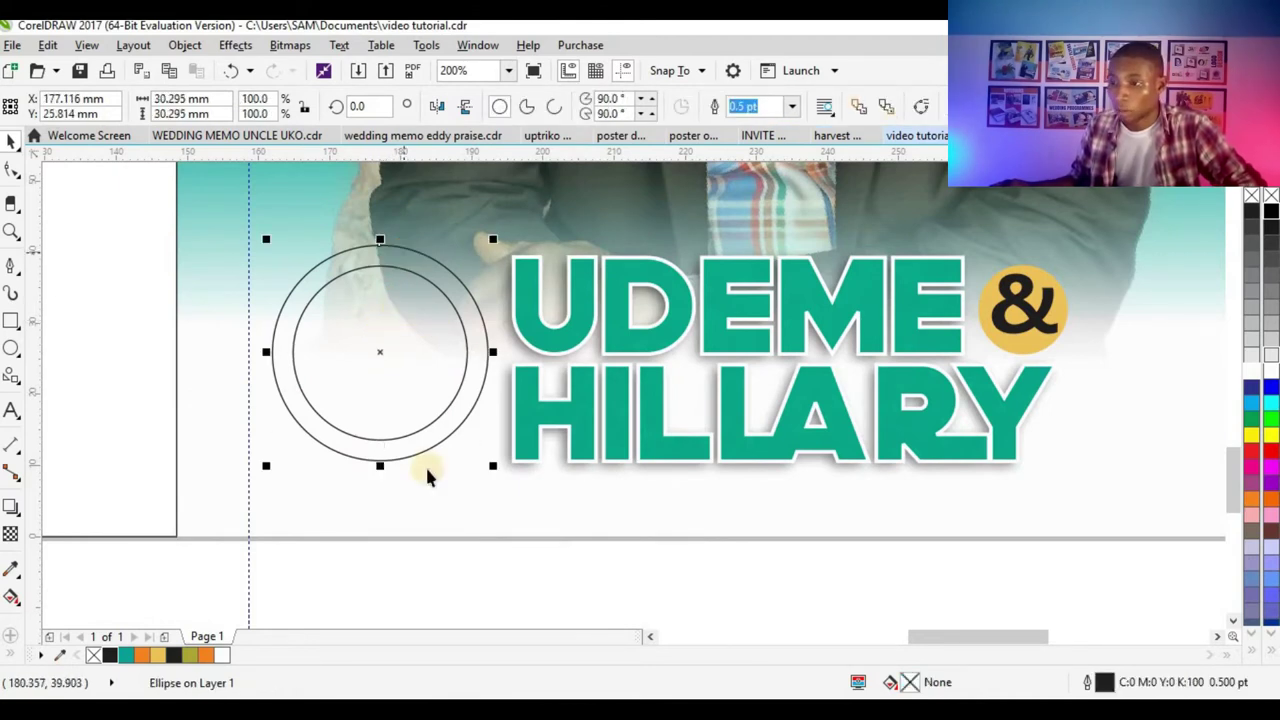
pyautogui.click(129, 654)
pyautogui.click(366, 420)
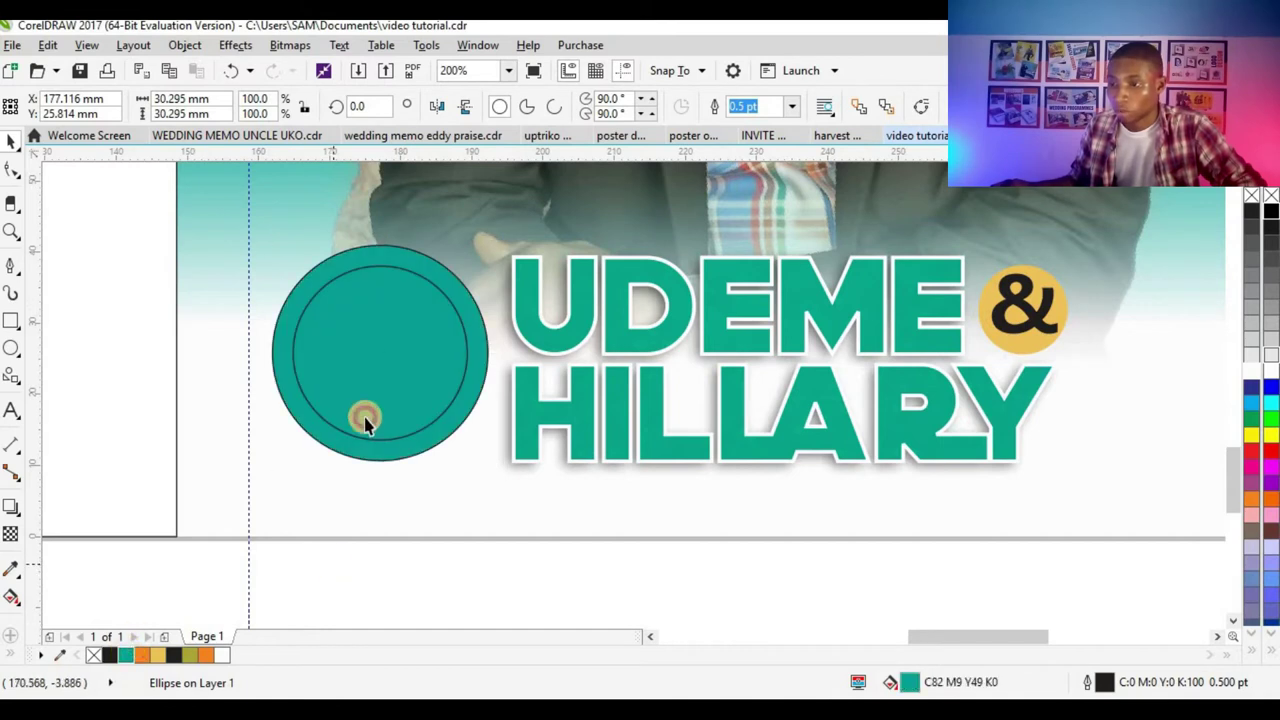
pyautogui.click(217, 656)
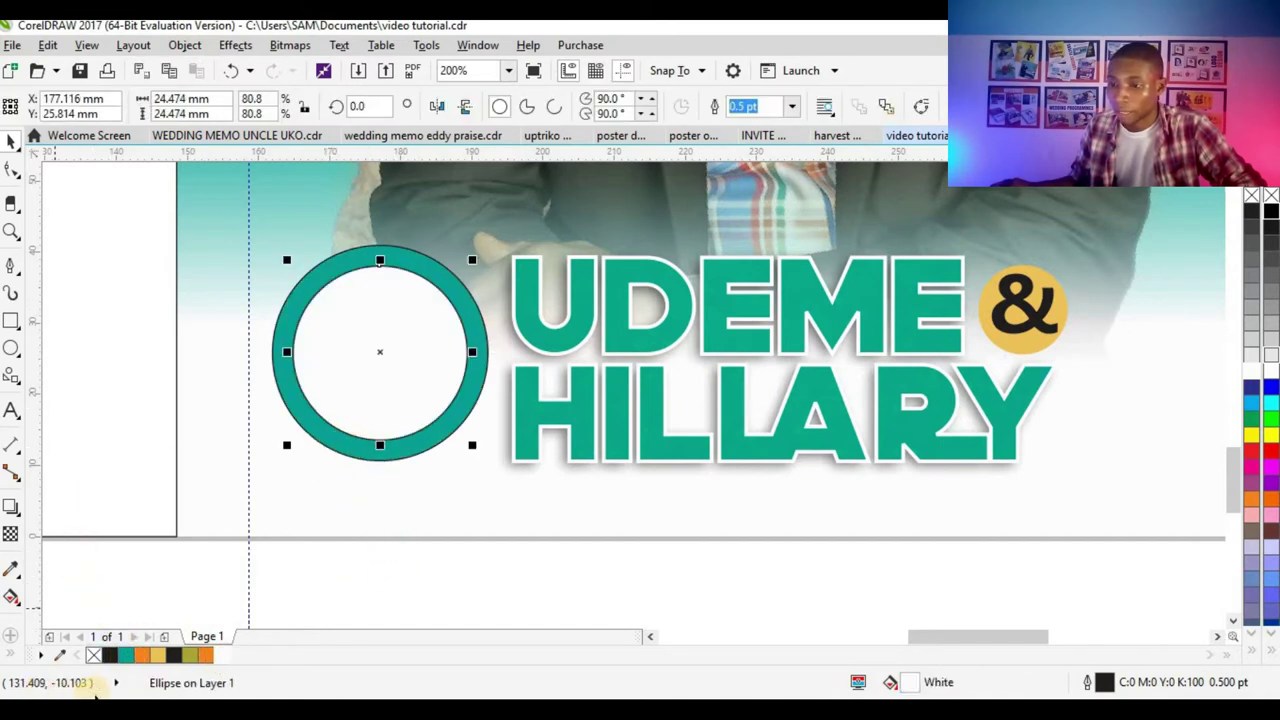
pyautogui.click(290, 458)
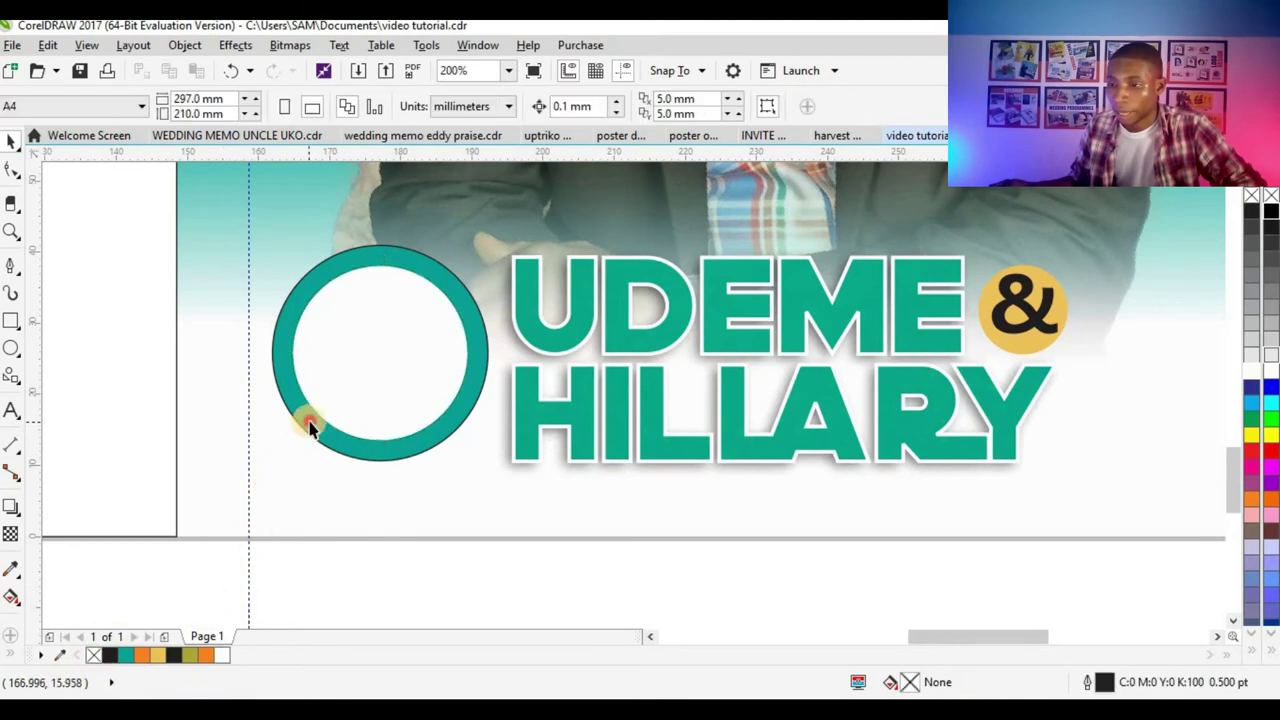
pyautogui.click(310, 425)
pyautogui.click(458, 451)
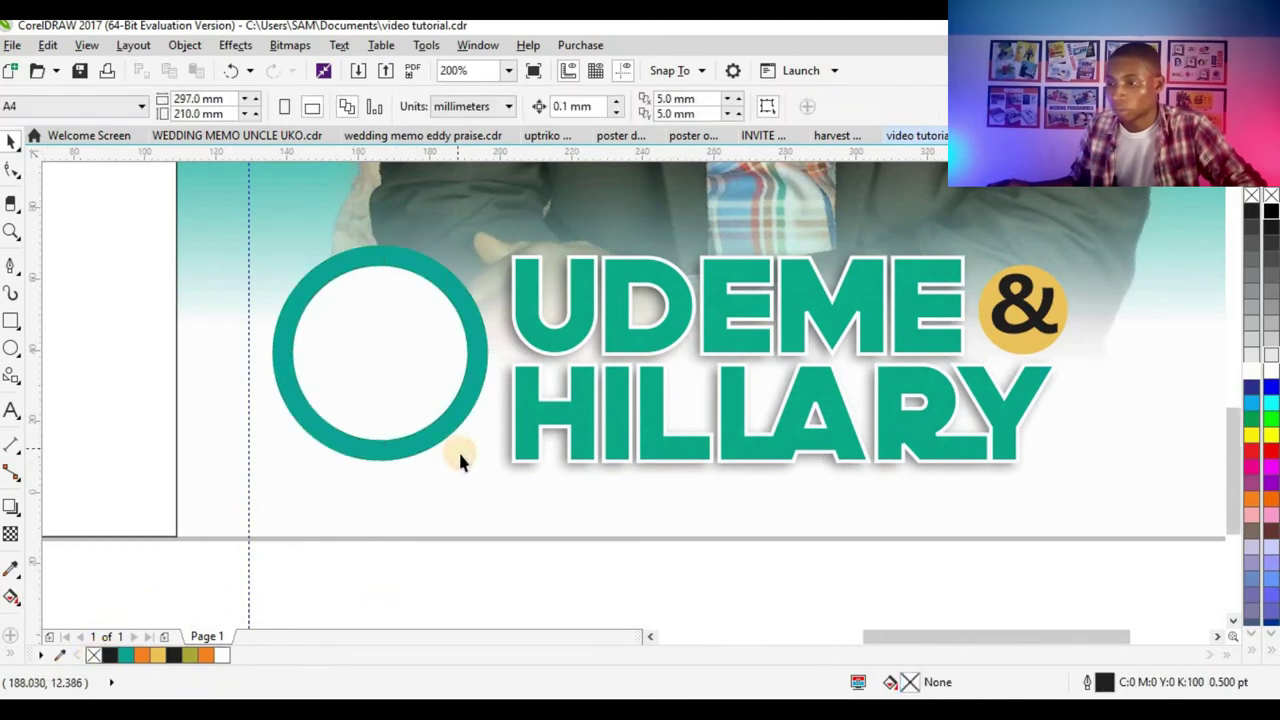
pyautogui.scroll(-2, 458, 454)
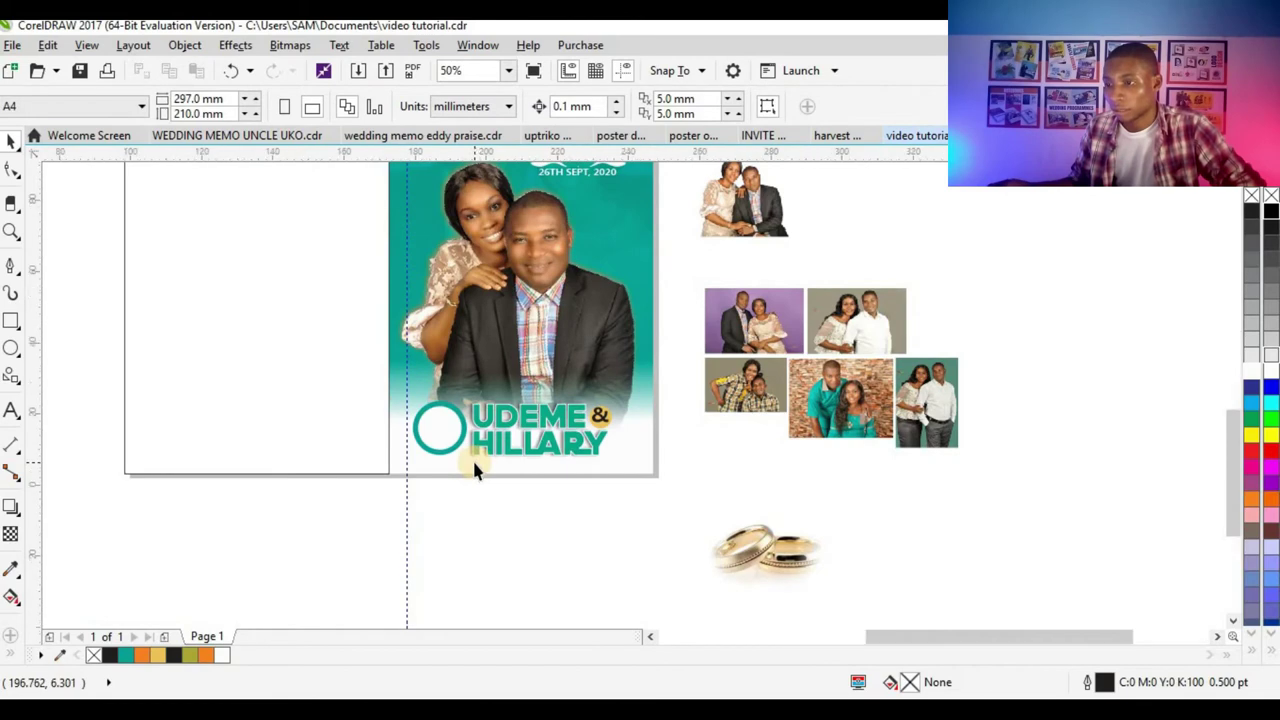
# - Scale both ring circles down slightly and nudge the ring right and down
pyautogui.scroll(1, 474, 466)
pyautogui.moveTo(492, 528); pyautogui.dragTo(325, 324)
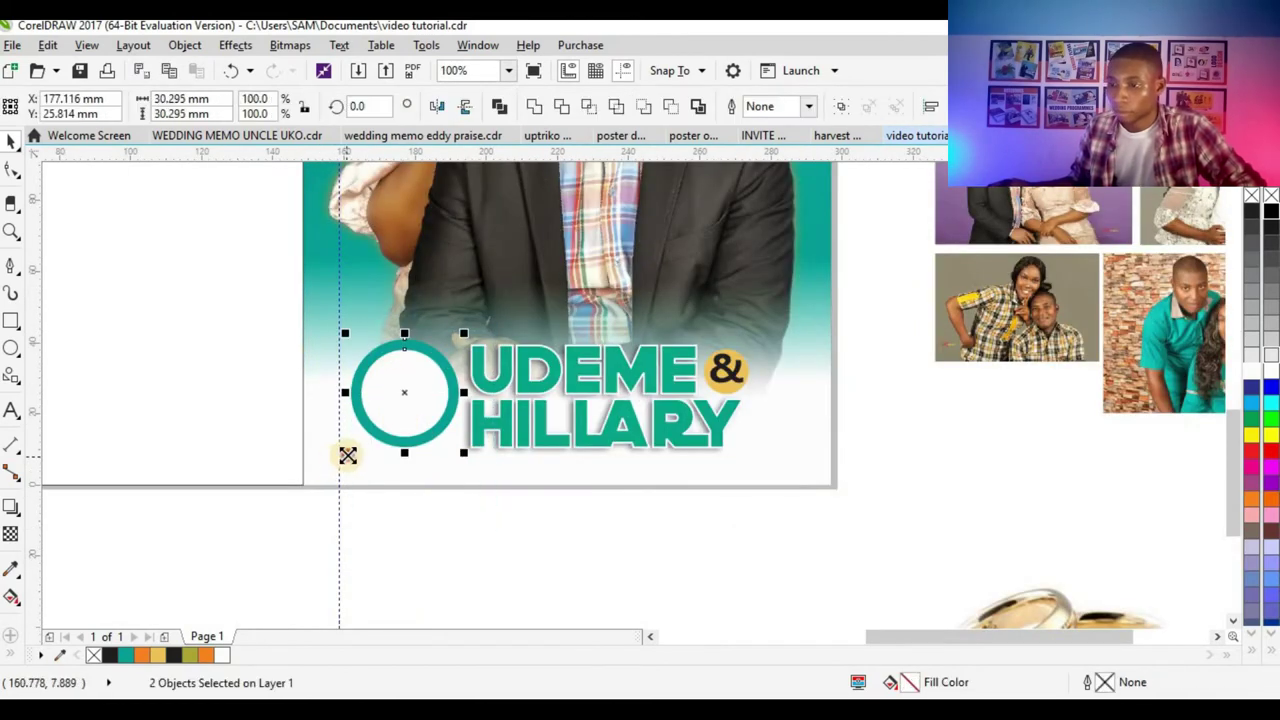
pyautogui.moveTo(347, 455); pyautogui.dragTo(351, 451)
pyautogui.scroll(1, 410, 412)
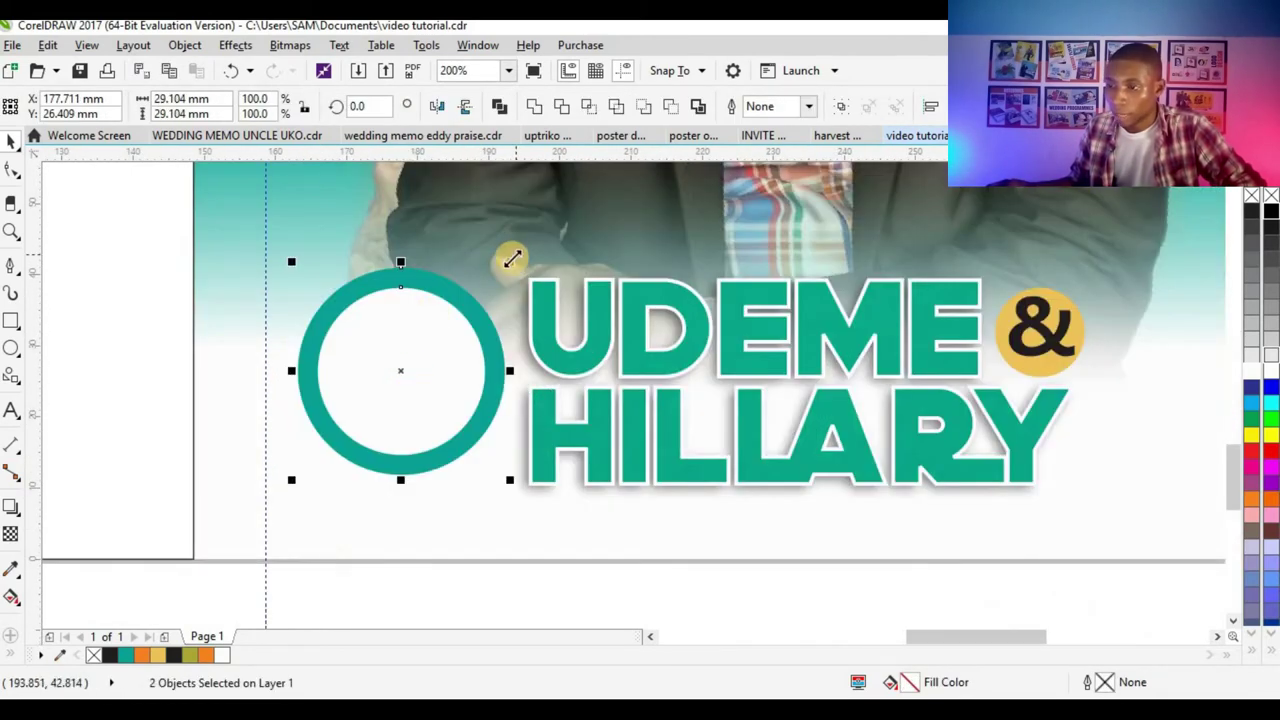
pyautogui.moveTo(512, 259); pyautogui.dragTo(502, 268)
pyautogui.moveTo(434, 354); pyautogui.dragTo(446, 346)
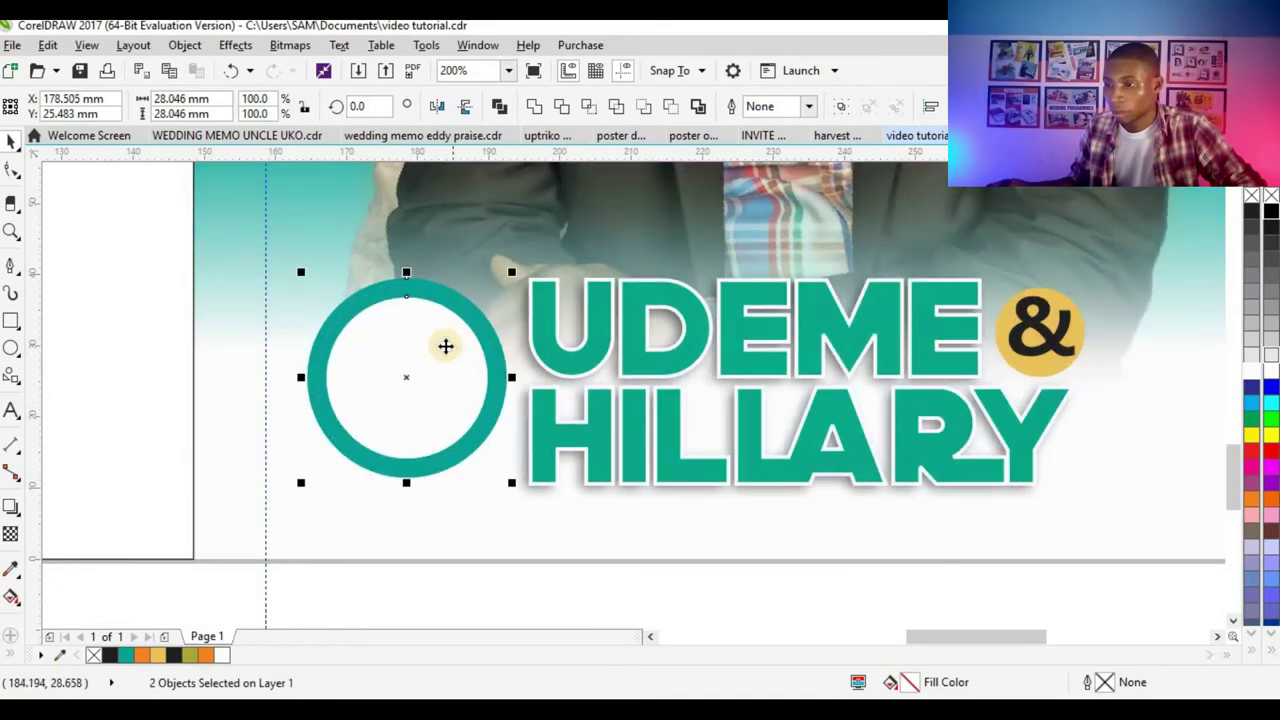
pyautogui.scroll(-1, 477, 491)
pyautogui.scroll(-1, 477, 491)
pyautogui.click(524, 467)
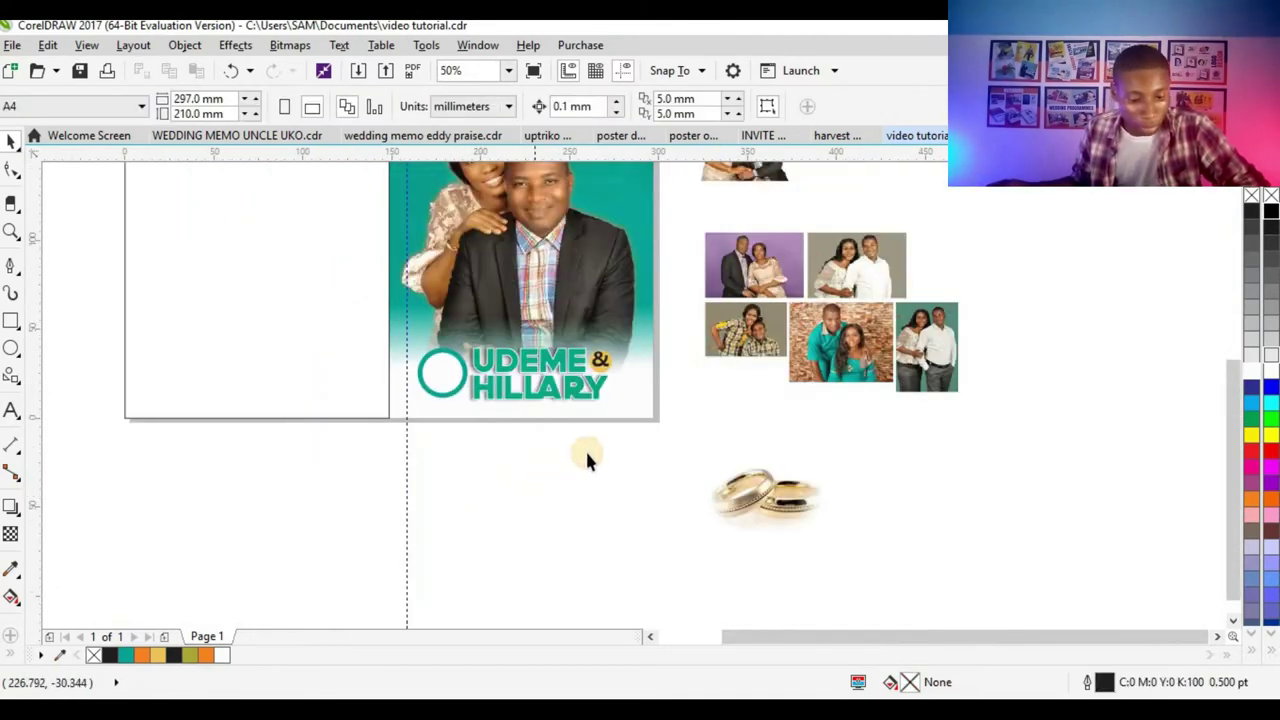
# - PowerClip the gold wedding rings photo into the circle and shrink it to fit
pyautogui.click(752, 507)
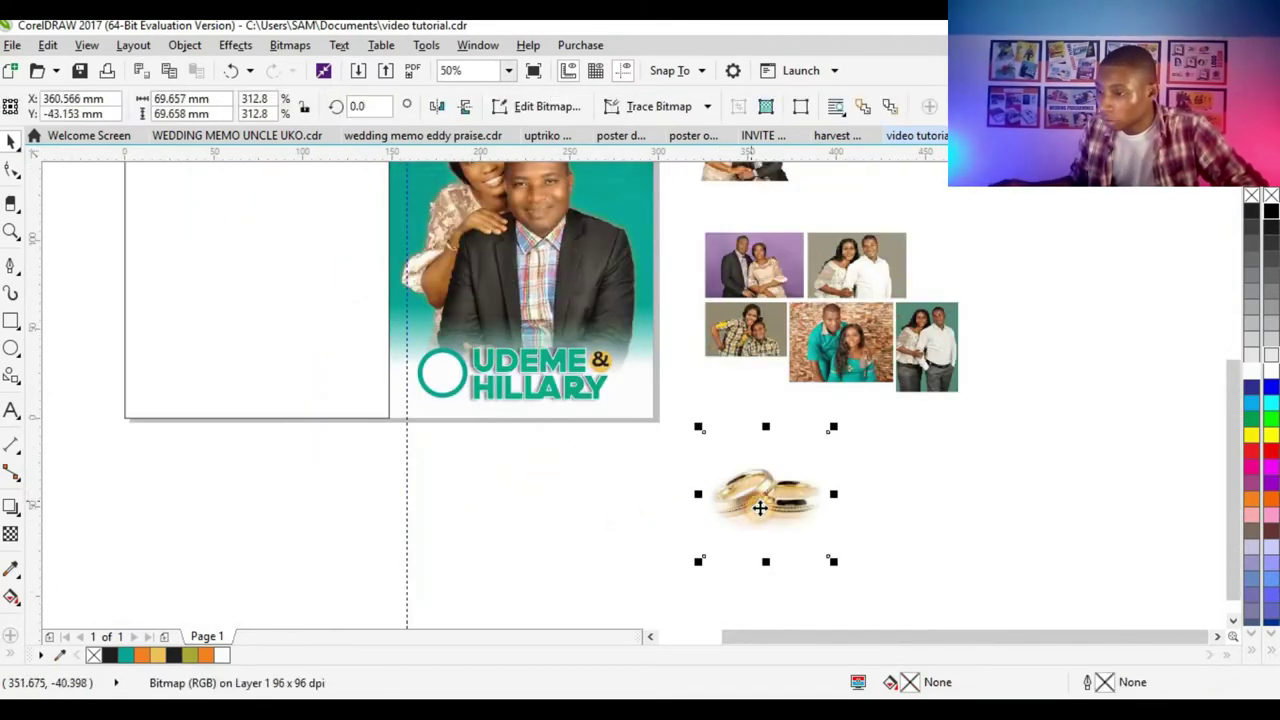
pyautogui.moveTo(754, 501); pyautogui.dragTo(443, 374)
pyautogui.click(503, 434)
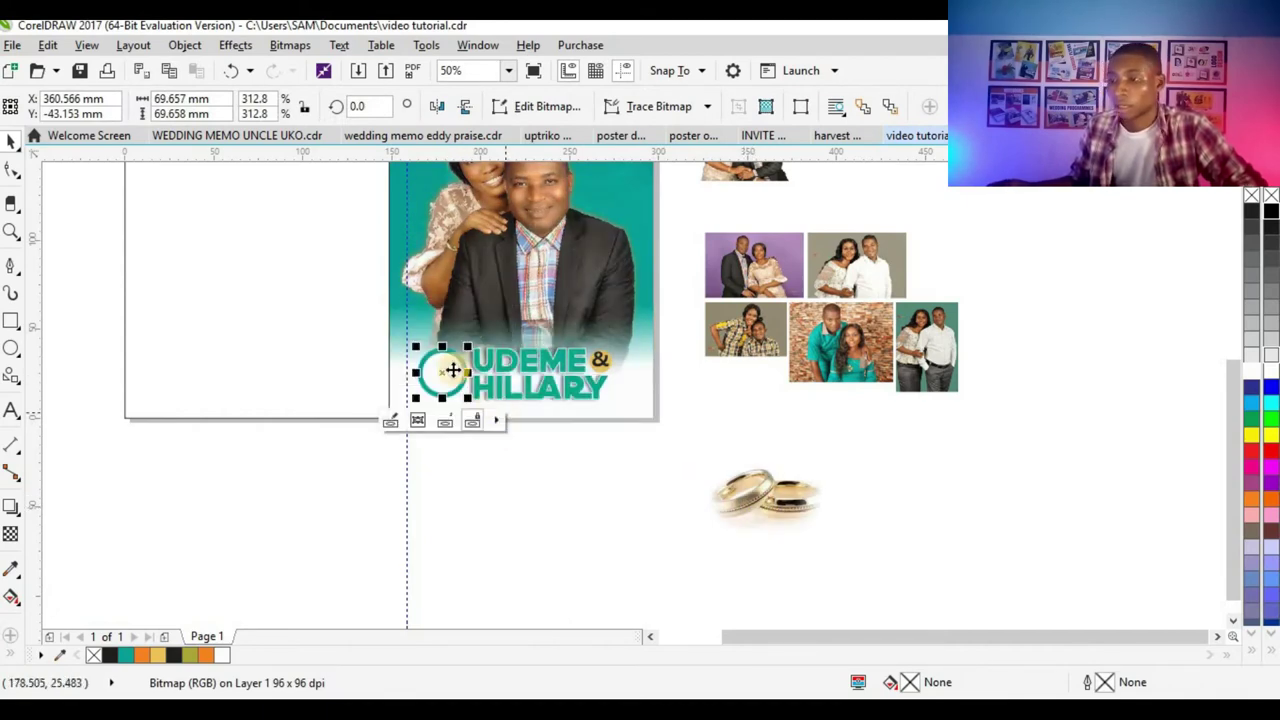
pyautogui.scroll(4, 453, 370)
pyautogui.click(497, 341)
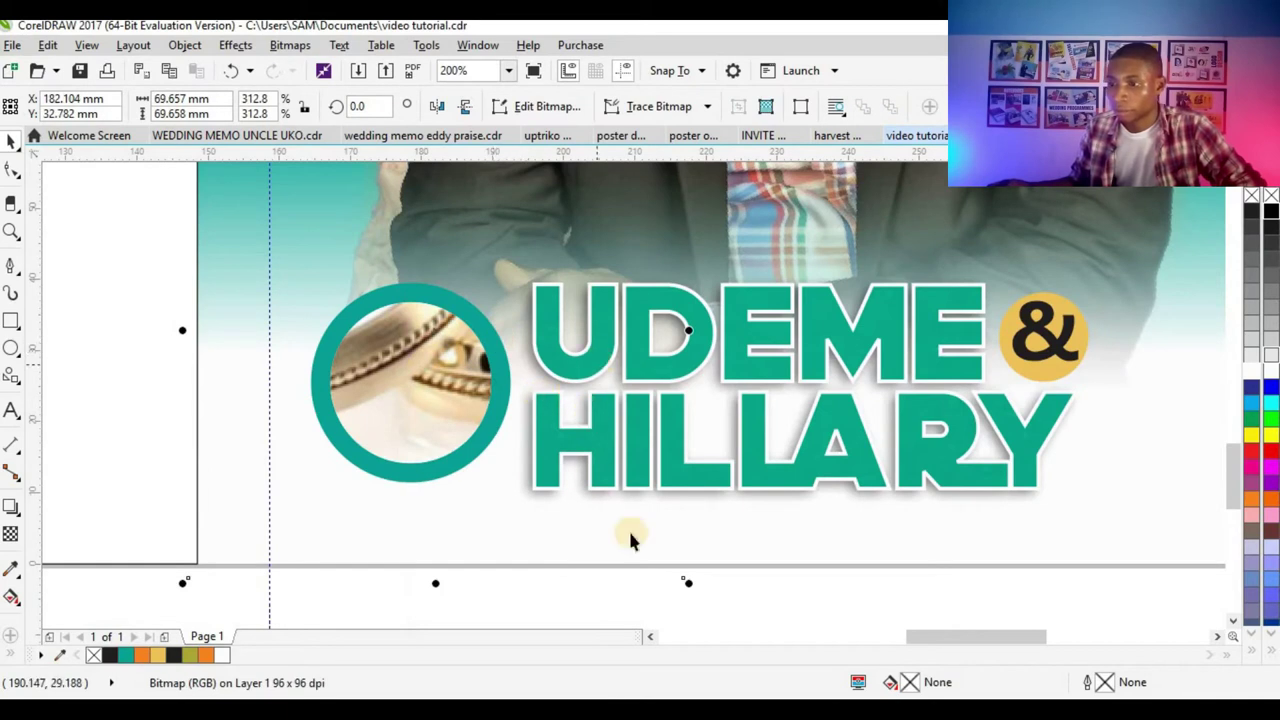
pyautogui.moveTo(690, 588); pyautogui.dragTo(432, 403)
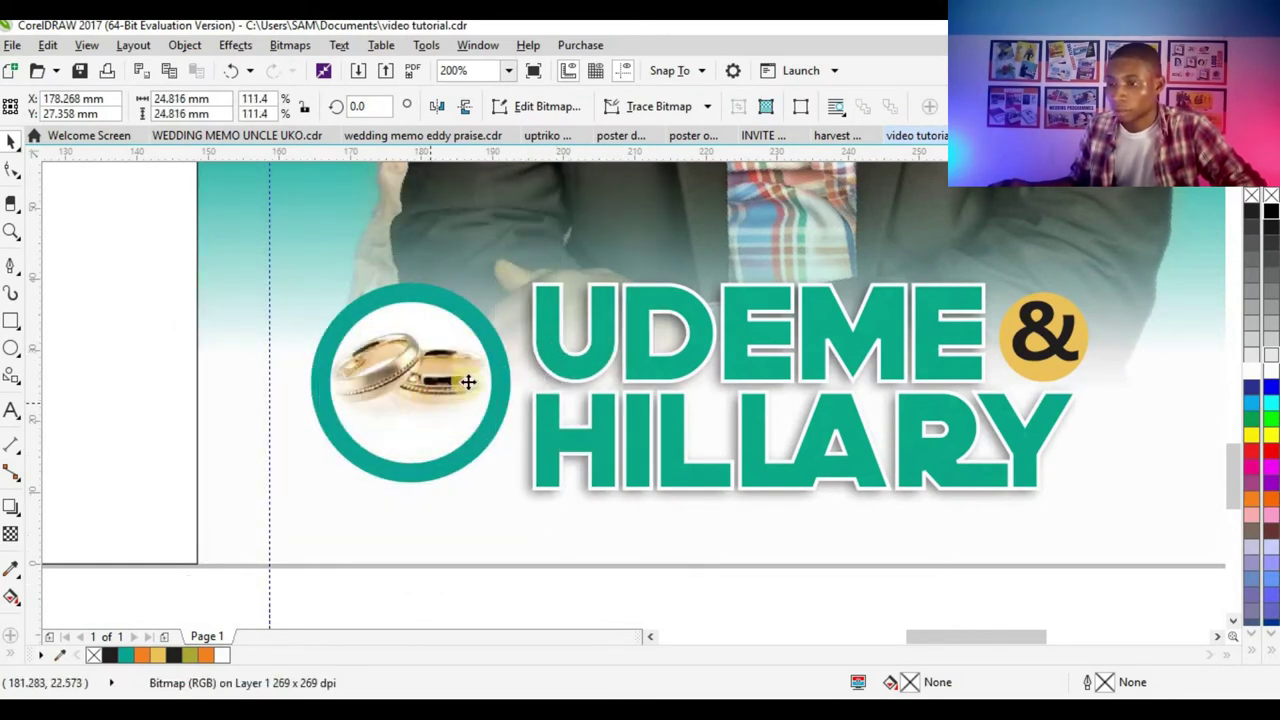
pyautogui.scroll(-2, 466, 548)
pyautogui.click(620, 512)
# - Group the six names-logo pieces and centre the logo horizontally on the front cover
pyautogui.scroll(-4, 630, 512)
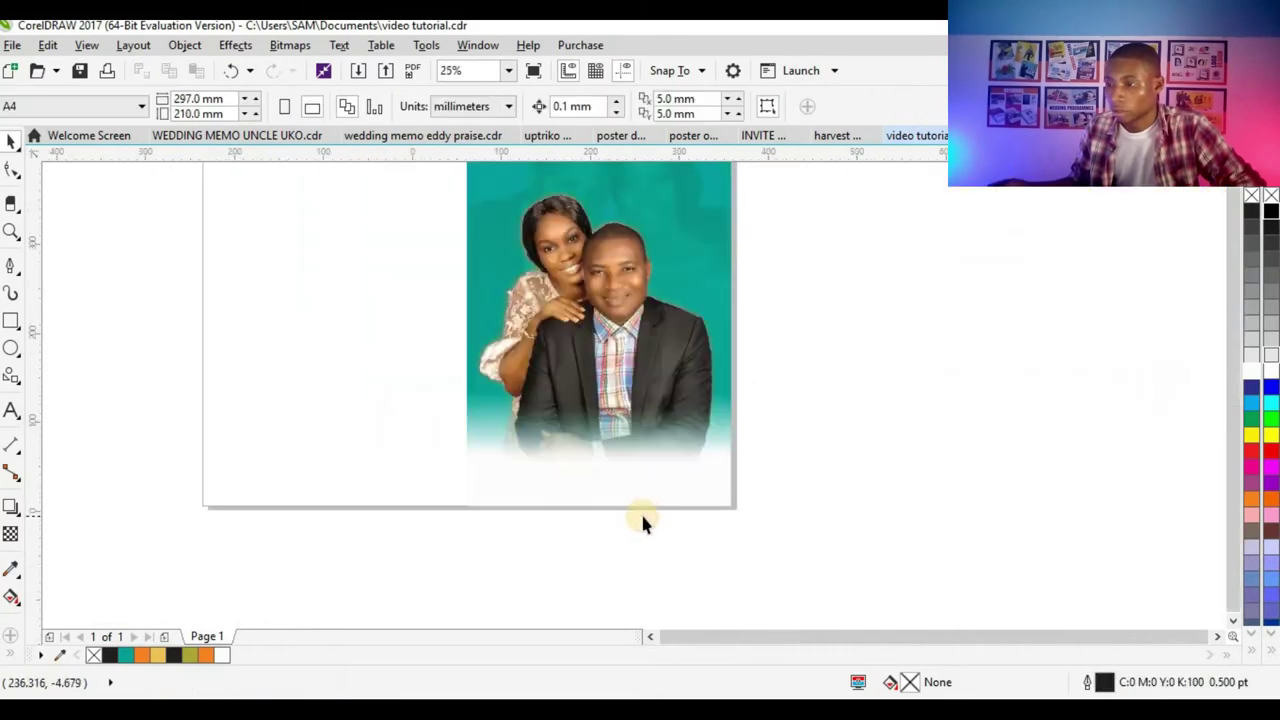
pyautogui.scroll(1, 663, 430)
pyautogui.scroll(-1, 643, 494)
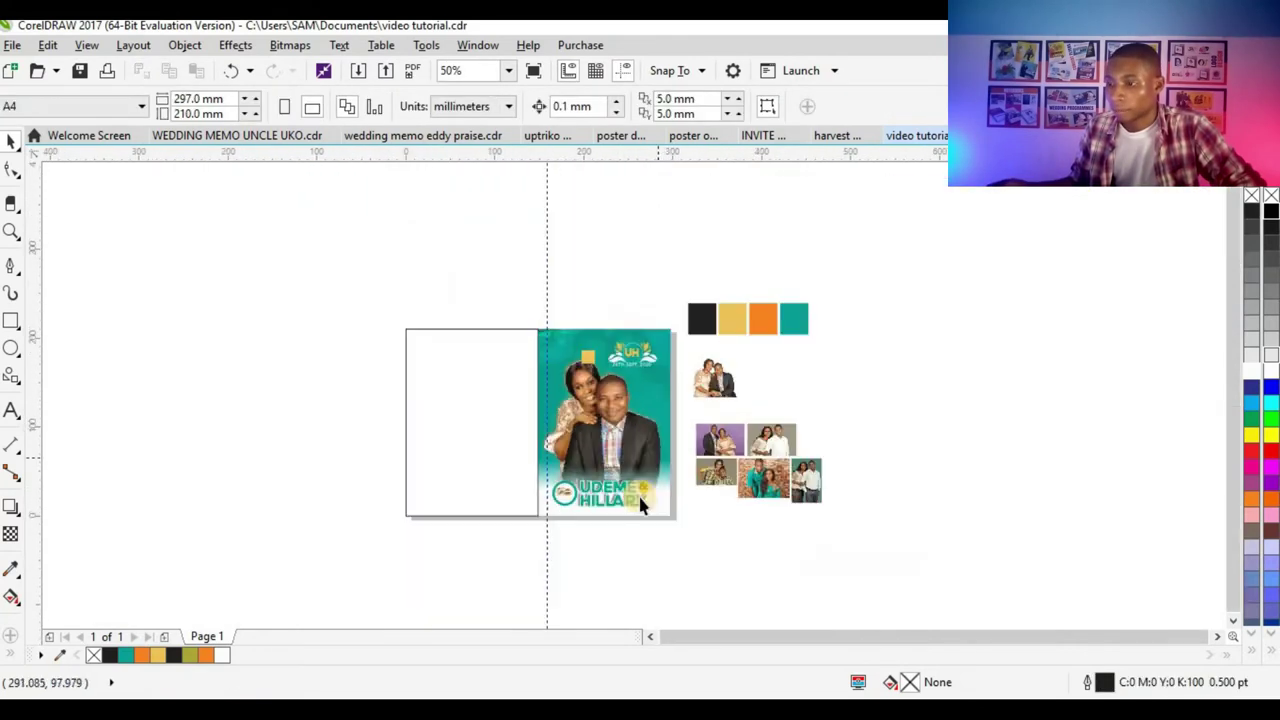
pyautogui.scroll(1, 638, 503)
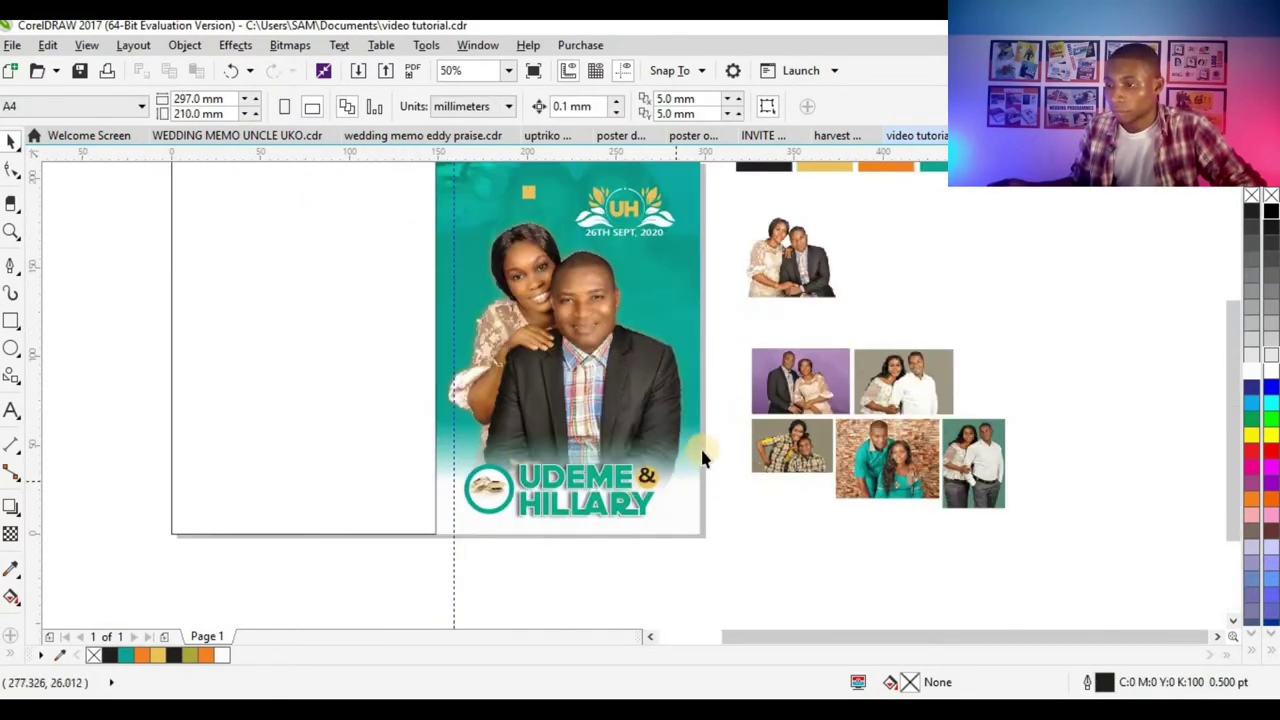
pyautogui.moveTo(712, 437); pyautogui.dragTo(427, 556)
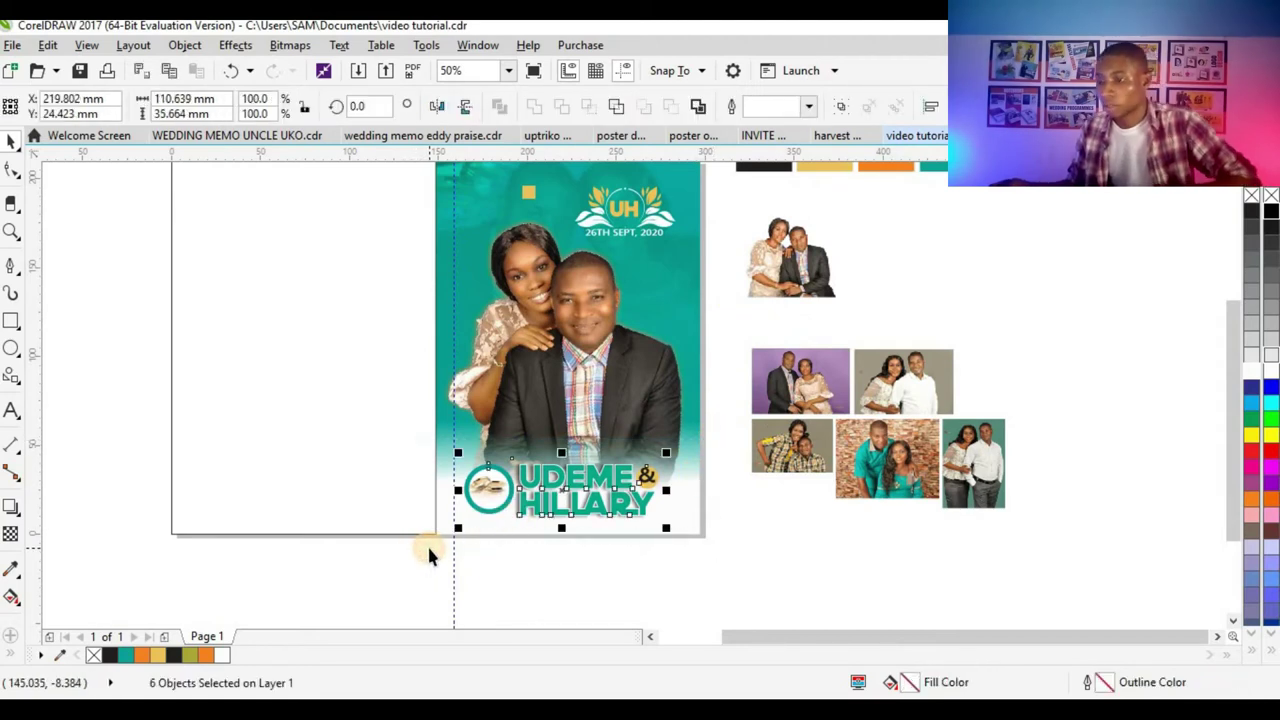
pyautogui.hotkey('ctrl', 'g')
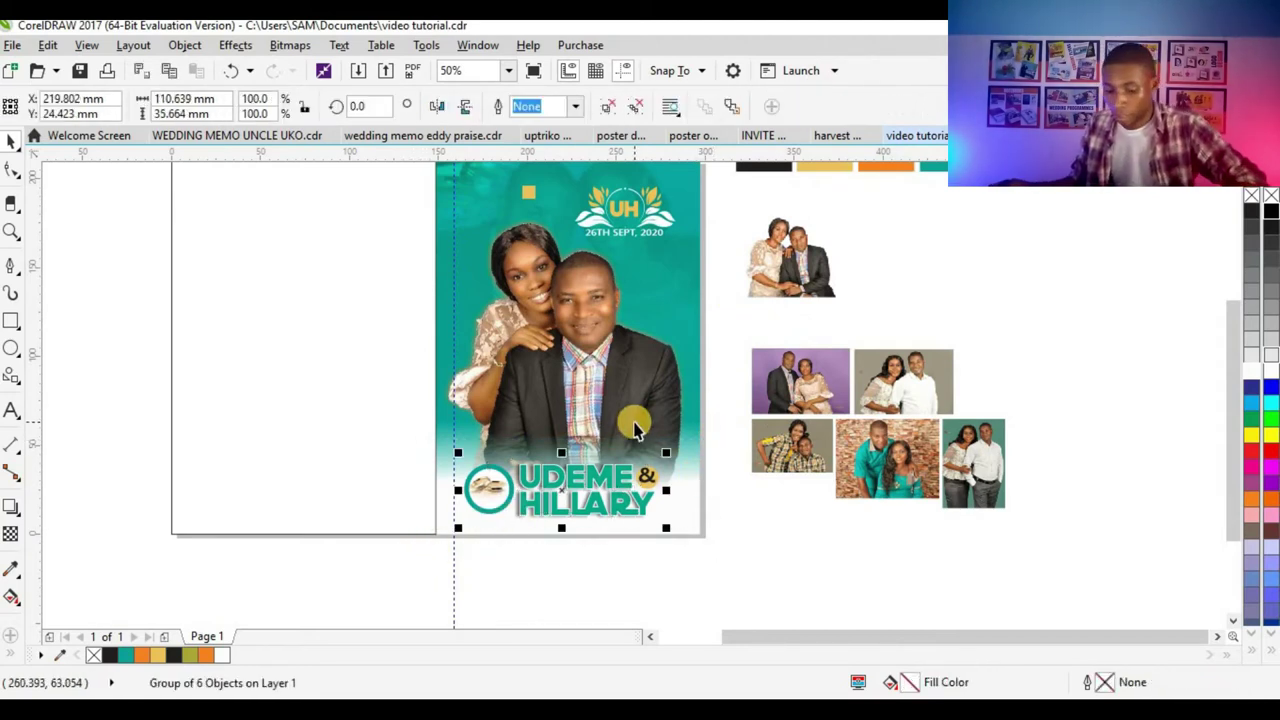
pyautogui.keyDown('shift'); pyautogui.click(638, 420); pyautogui.keyUp('shift')
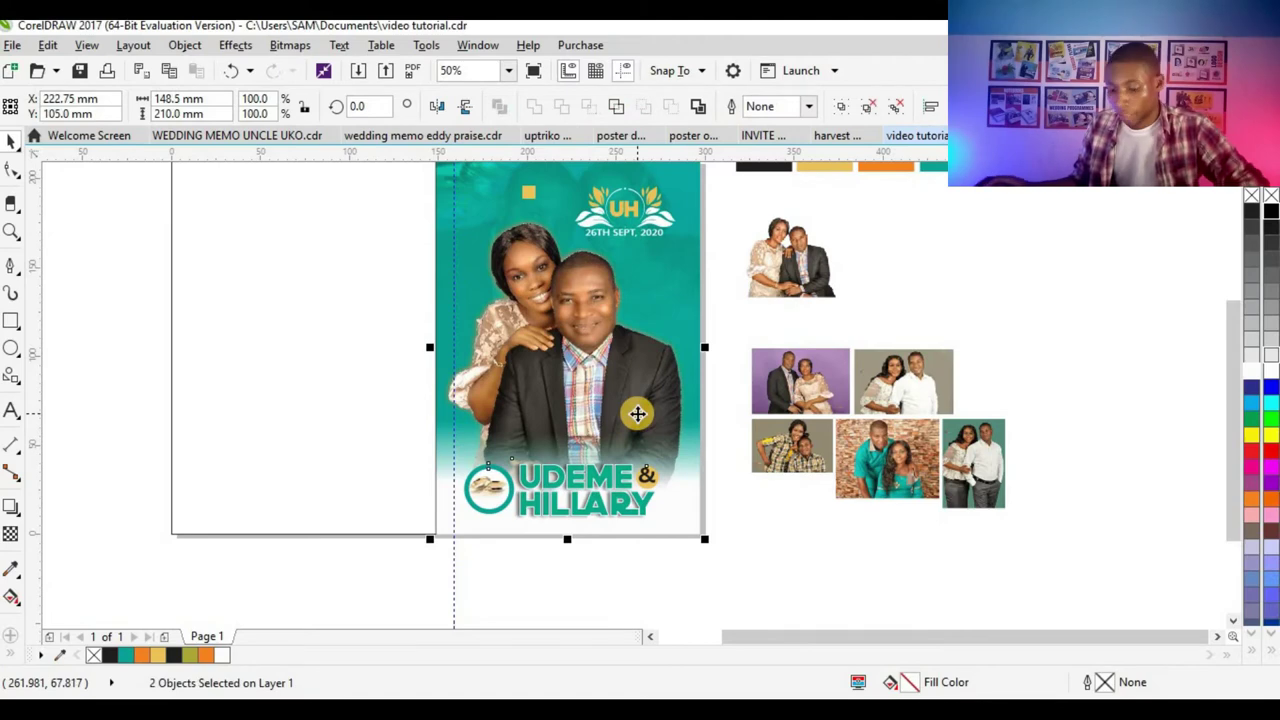
pyautogui.press('c')
pyautogui.click(631, 545)
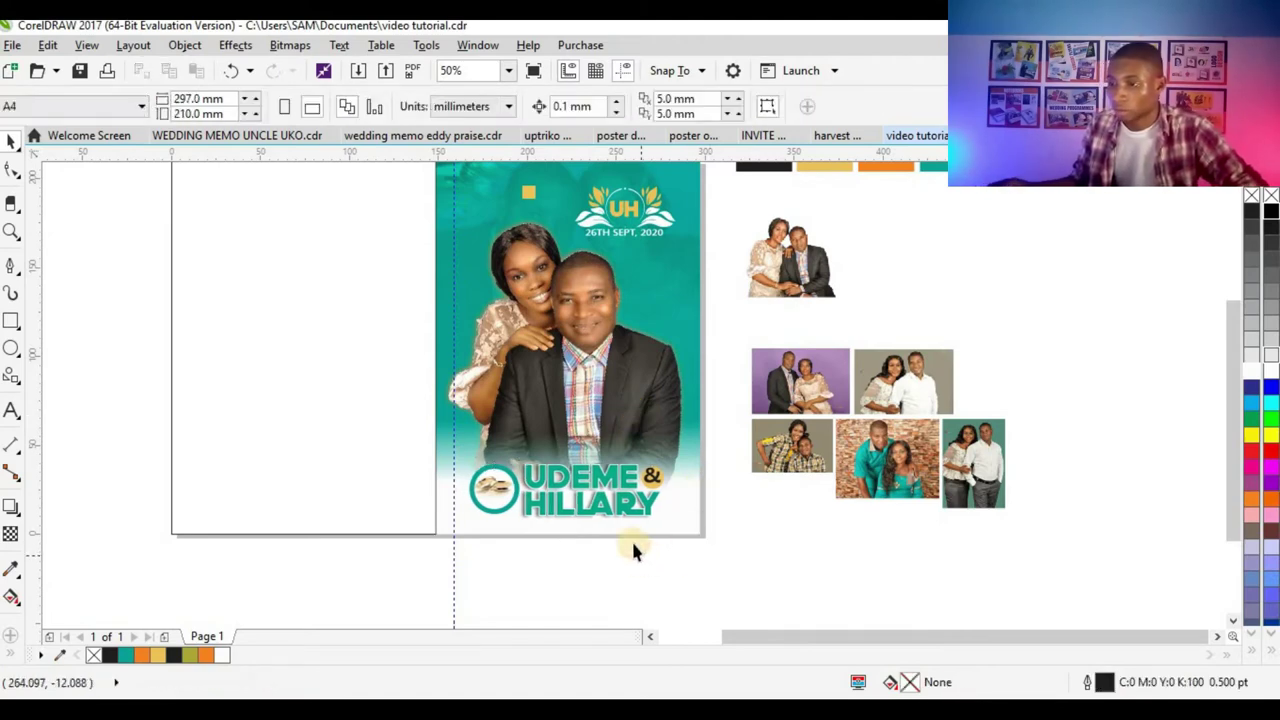
# - Preview both pages full screen, then fill the blank left back-cover page teal
pyautogui.scroll(2, 631, 537)
pyautogui.scroll(-1, 710, 501)
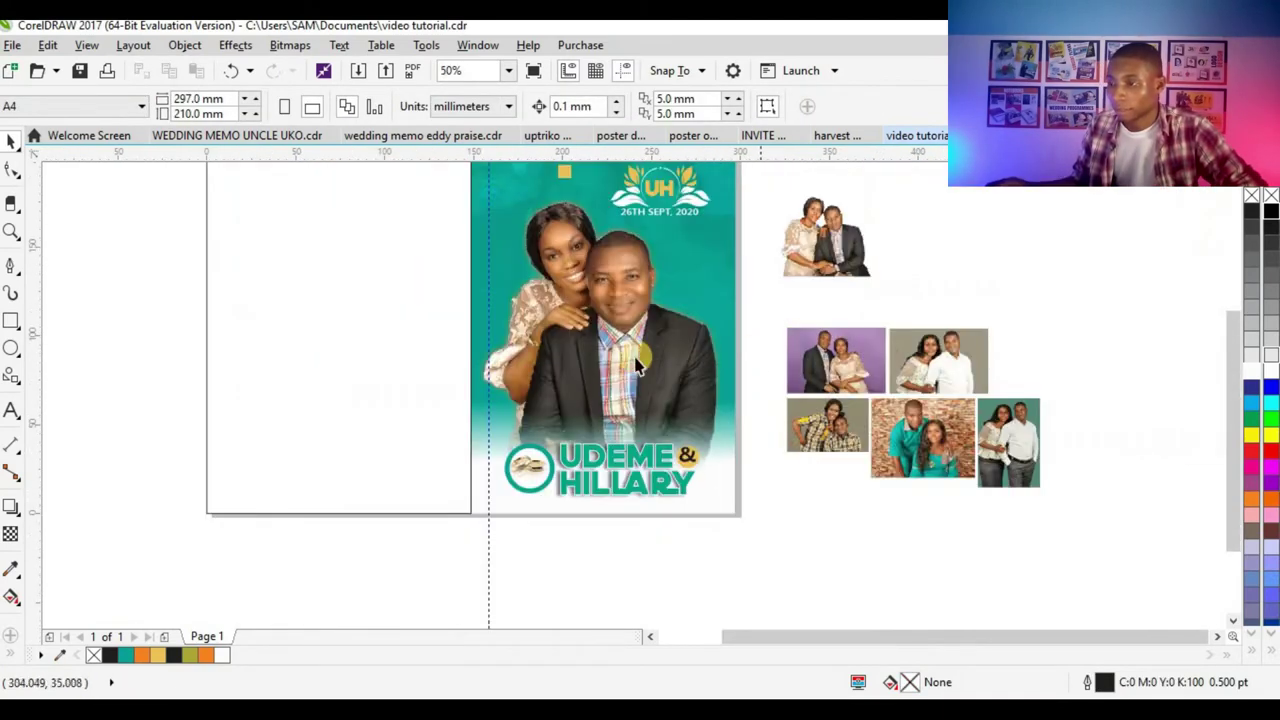
pyautogui.scroll(-1, 617, 388)
pyautogui.scroll(1, 660, 337)
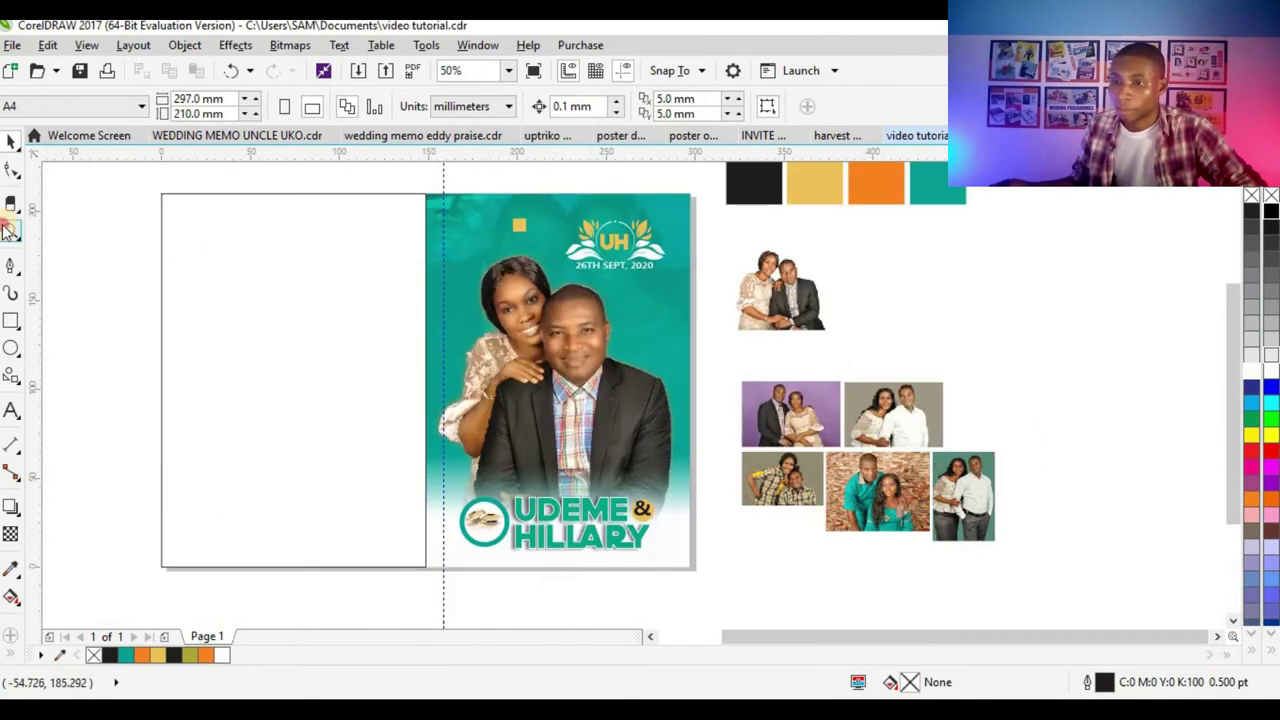
pyautogui.click(10, 230)
pyautogui.moveTo(409, 180); pyautogui.dragTo(697, 577)
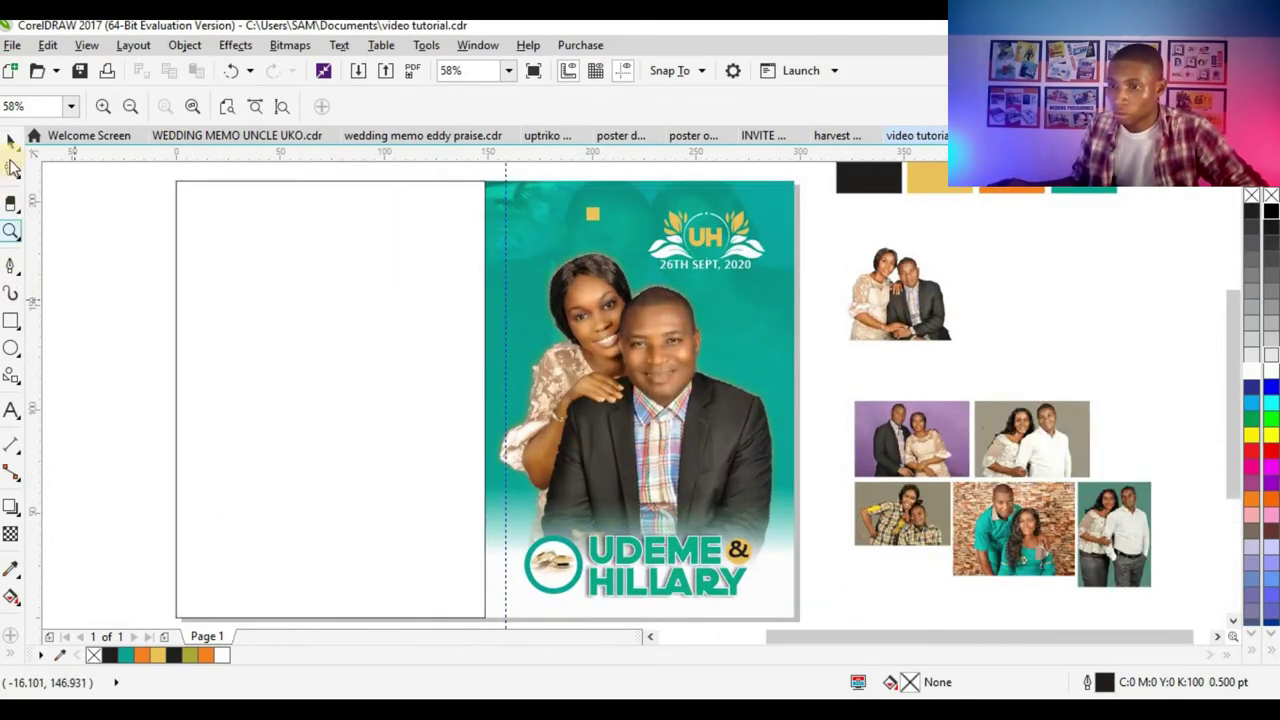
pyautogui.click(11, 143)
pyautogui.rightClick(132, 228)
pyautogui.click(135, 227)
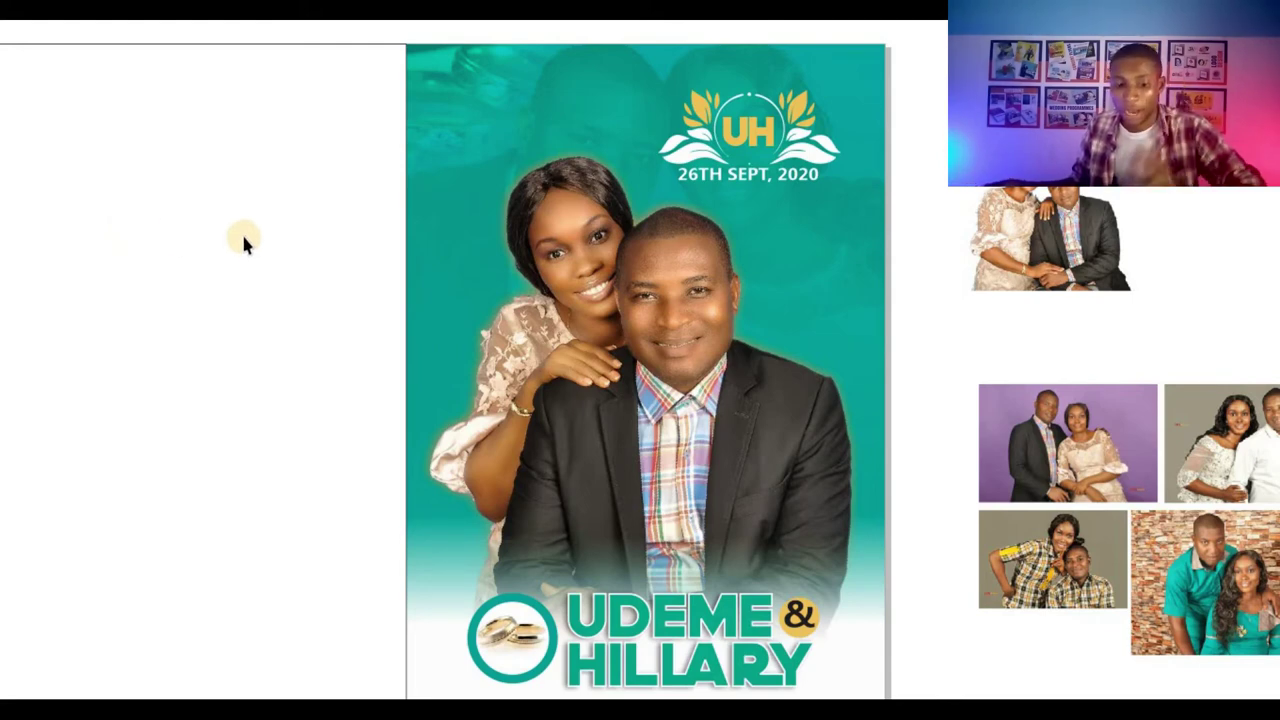
pyautogui.click(943, 160)
pyautogui.click(417, 270)
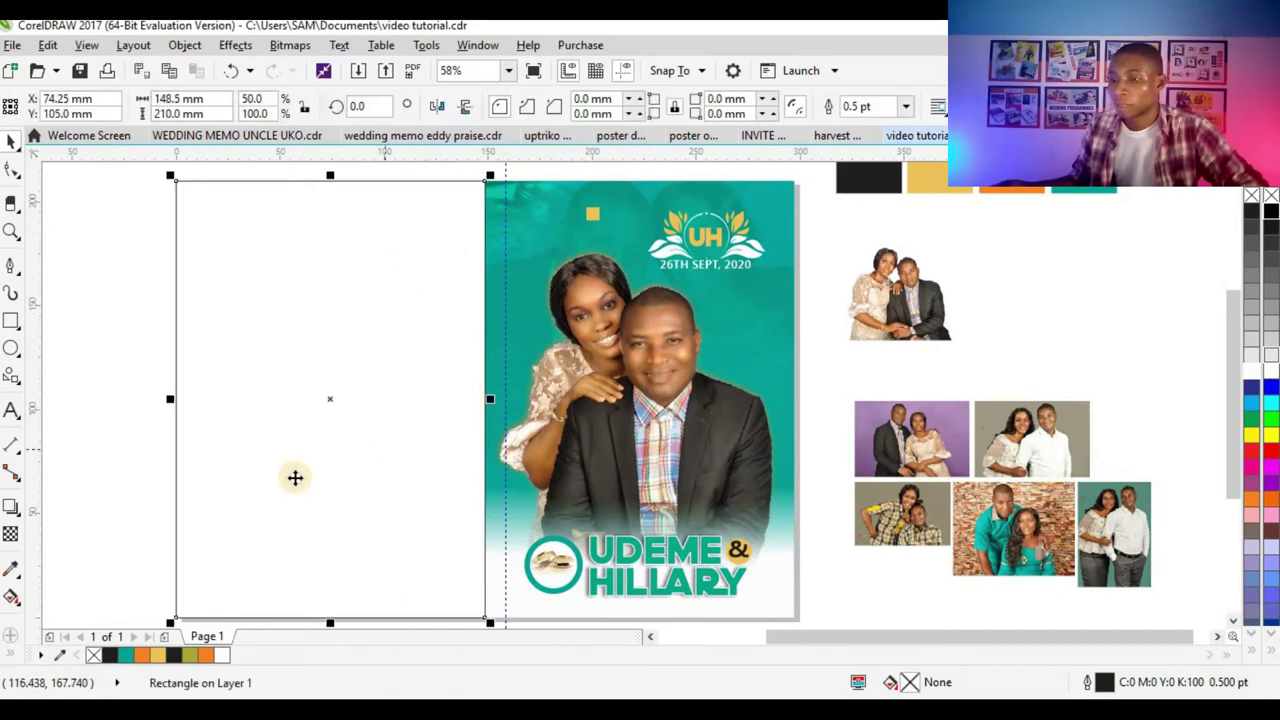
pyautogui.click(211, 638)
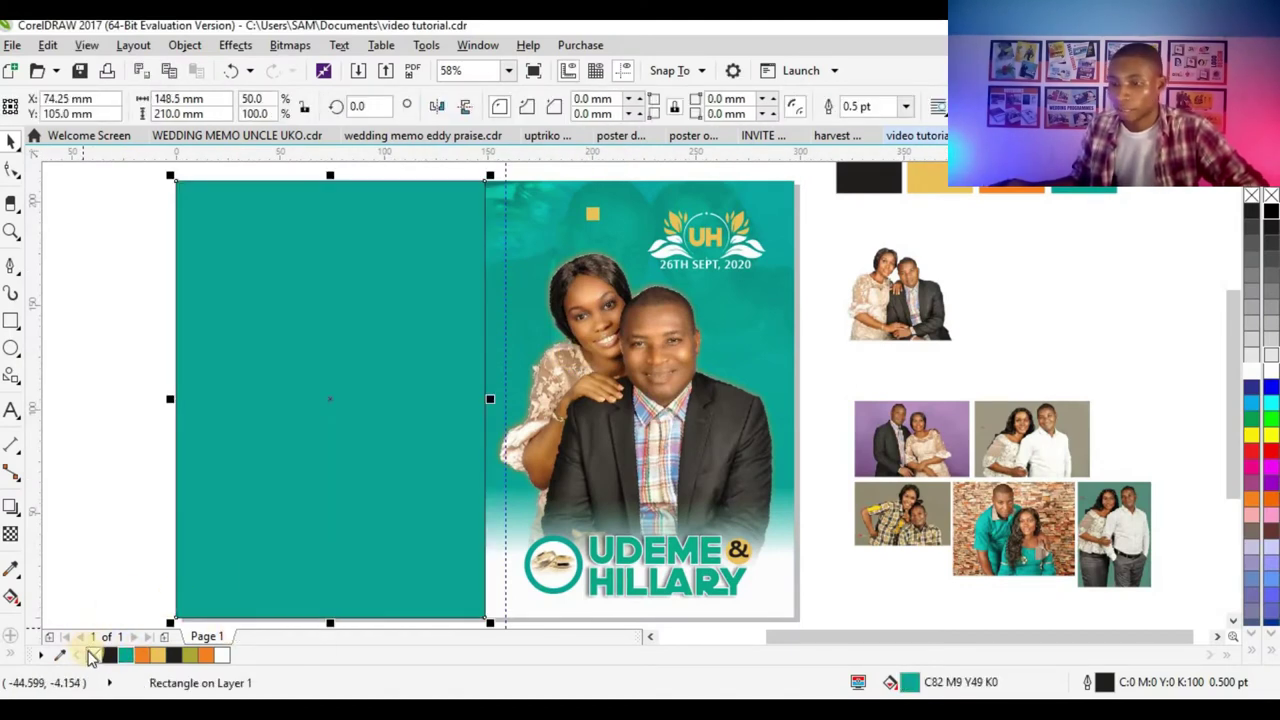
# - Deselect the teal rectangle and pick the Ellipse tool for drawing on the back panel
pyautogui.click(119, 512)
pyautogui.scroll(-3, 480, 457)
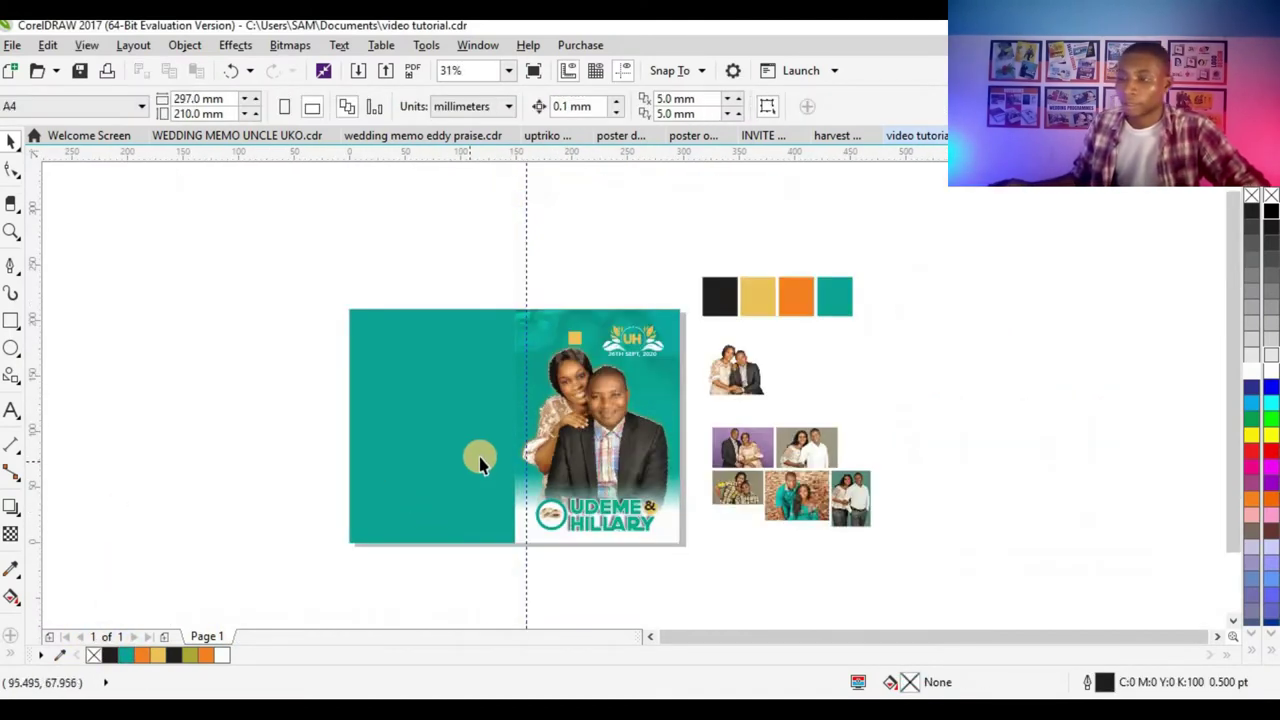
pyautogui.scroll(3, 480, 457)
pyautogui.scroll(-3, 533, 450)
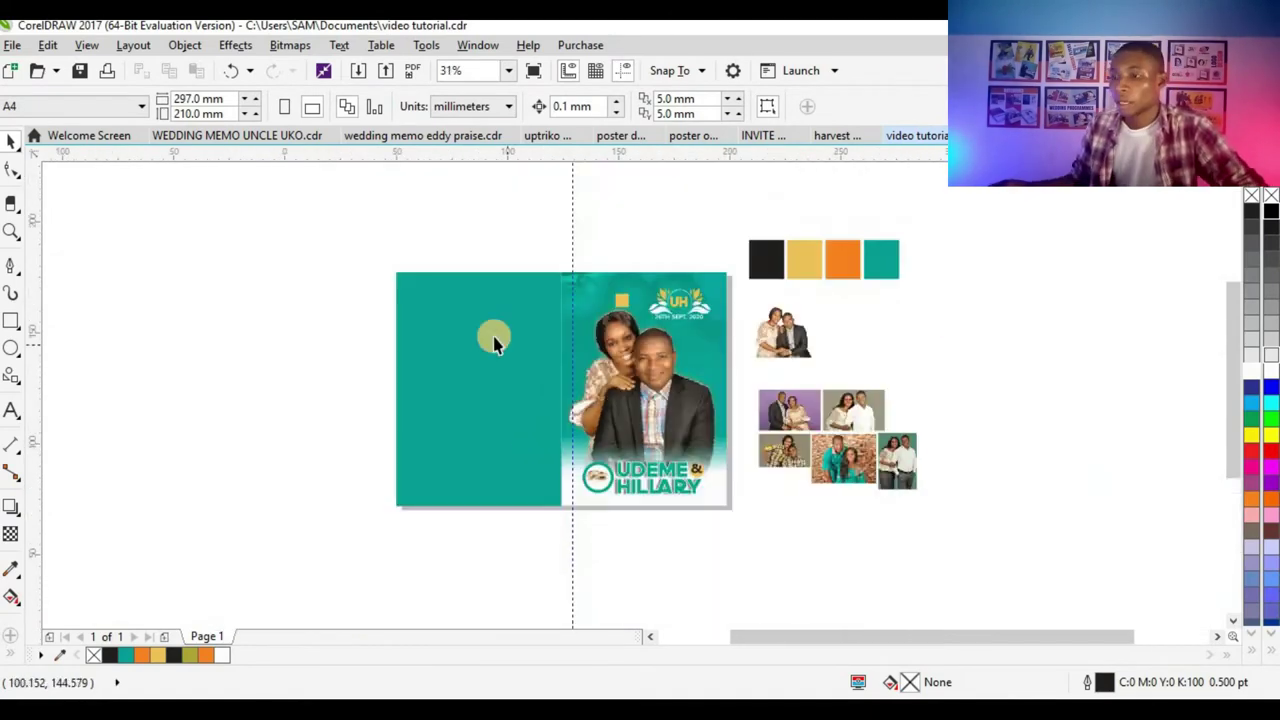
pyautogui.scroll(3, 518, 340)
pyautogui.scroll(-3, 488, 332)
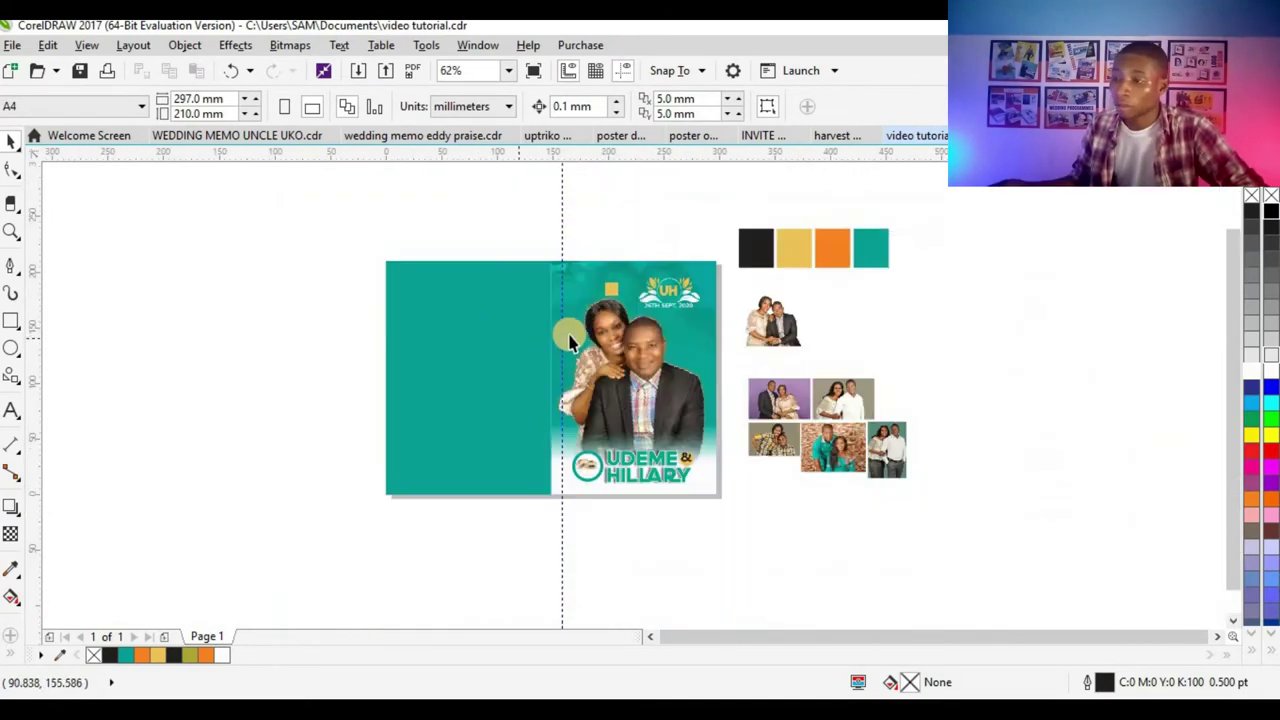
pyautogui.scroll(3, 490, 318)
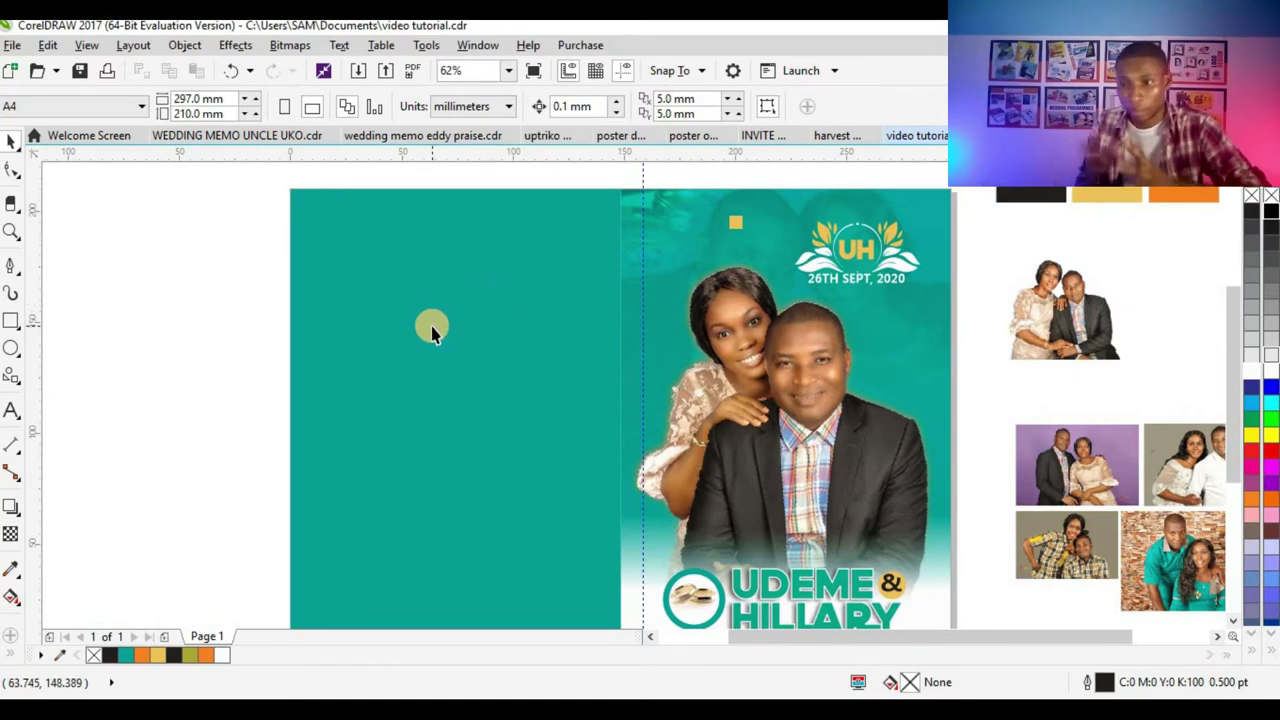
pyautogui.click(11, 348)
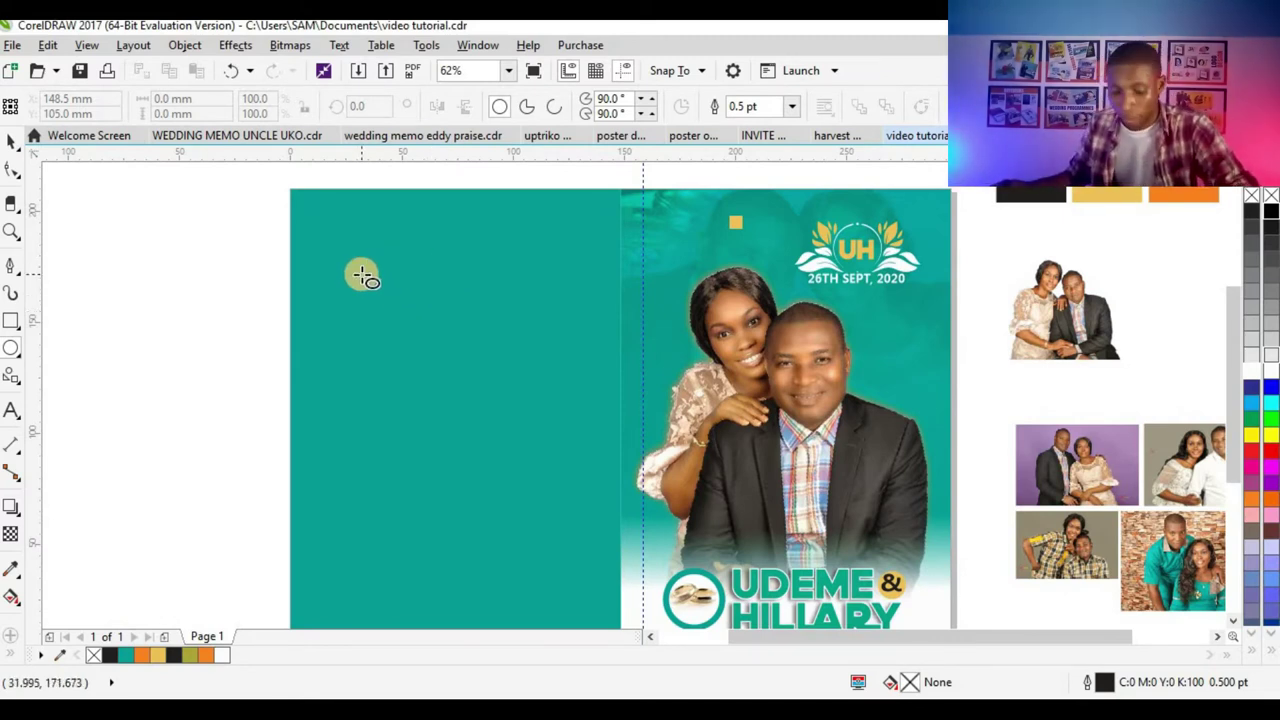
# - Draw a white circle with no outline on the teal panel and make a slightly smaller copy
pyautogui.moveTo(456, 381); pyautogui.dragTo(501, 500)
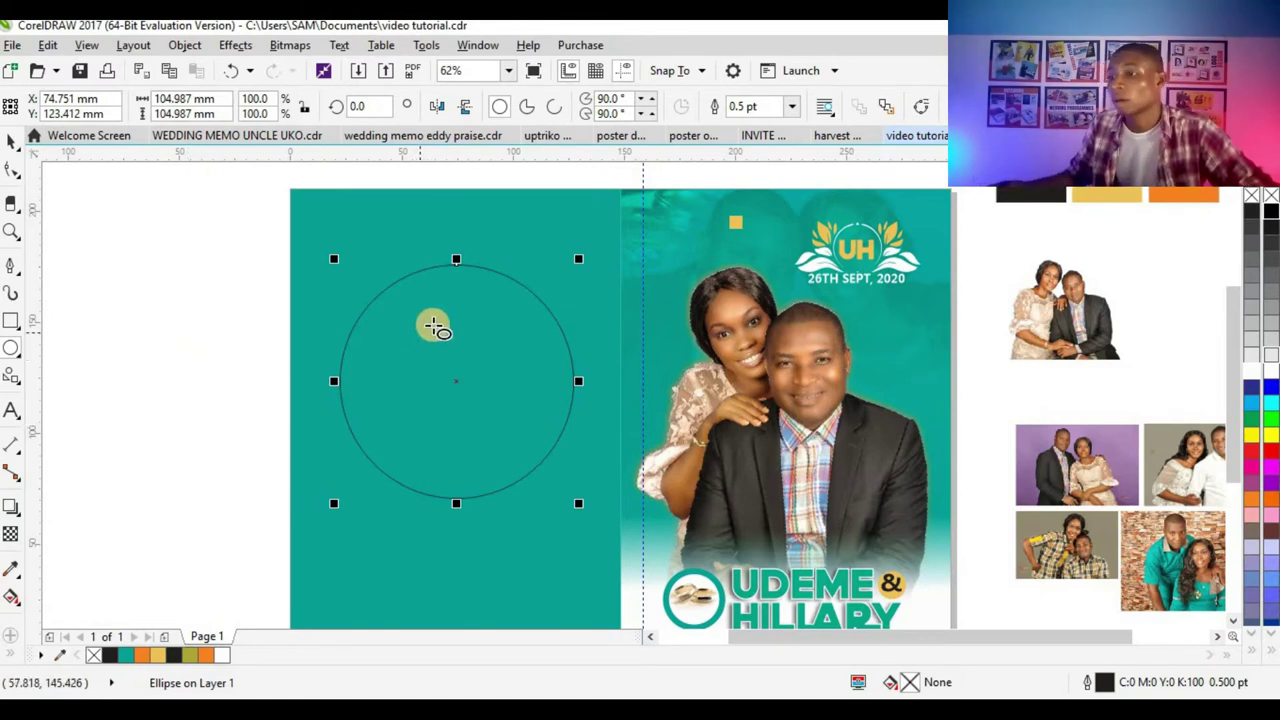
pyautogui.click(222, 656)
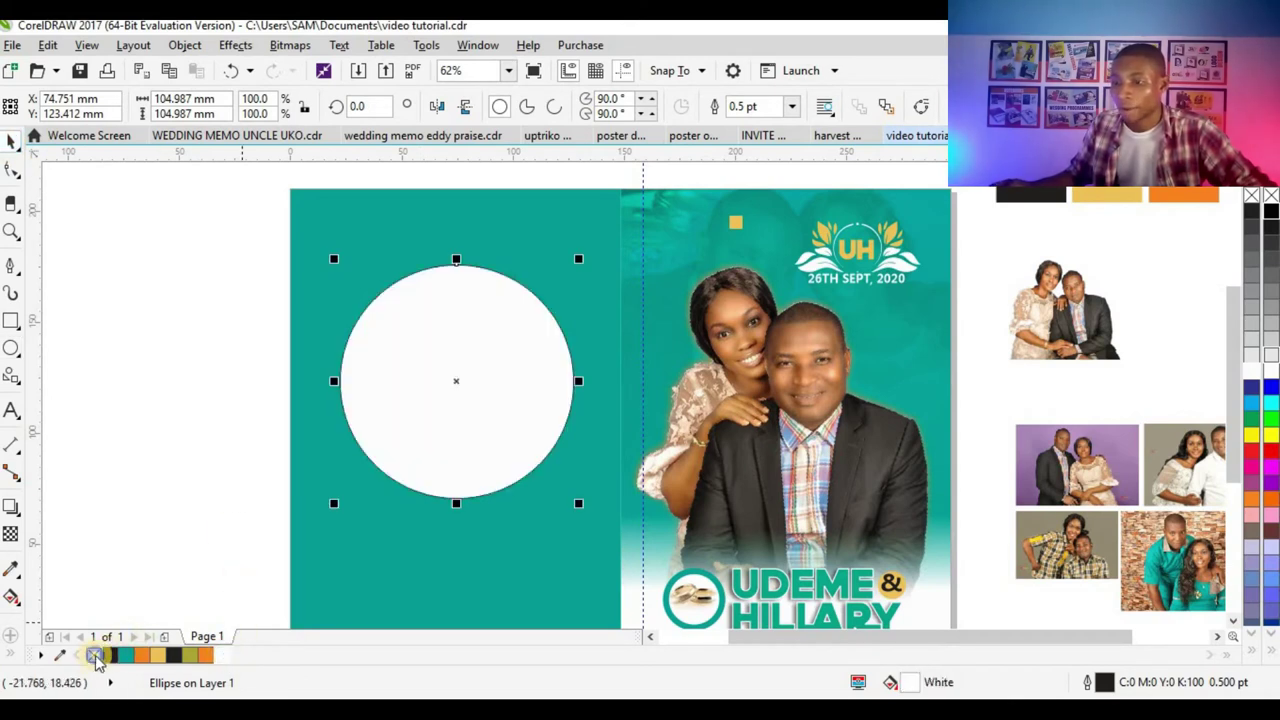
pyautogui.rightClick(94, 656)
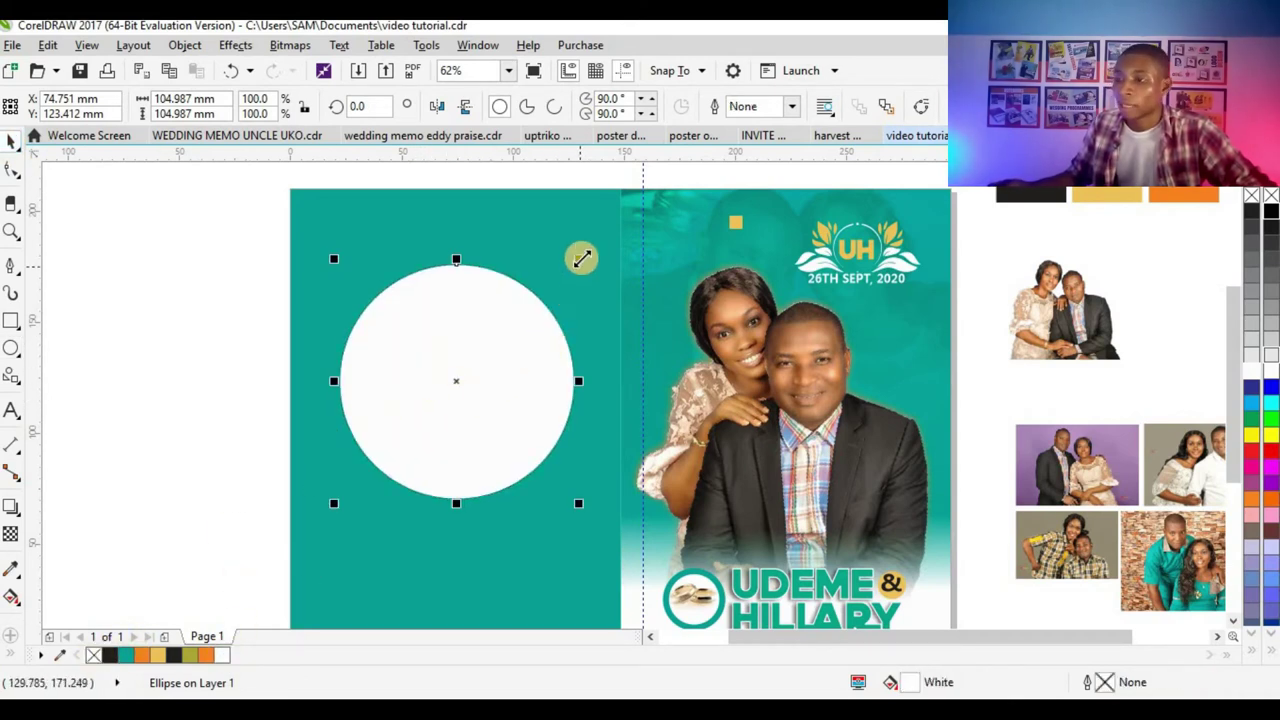
pyautogui.moveTo(581, 259); pyautogui.dragTo(570, 276)
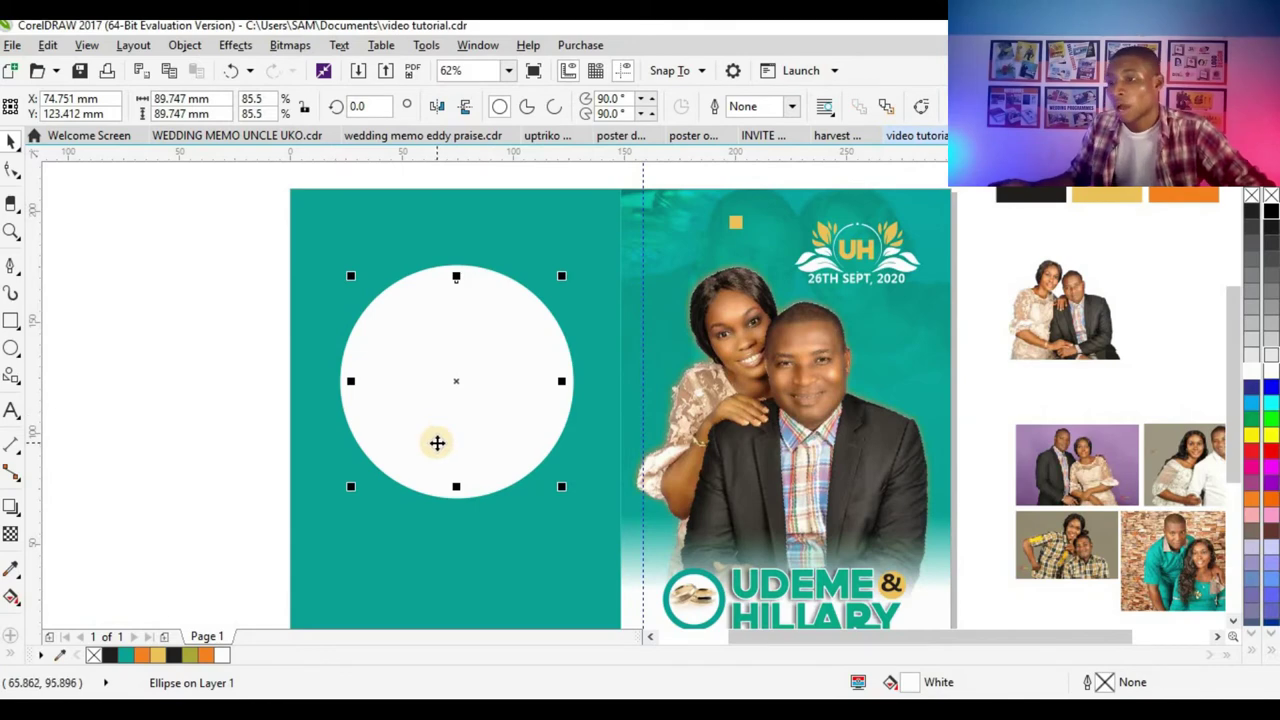
# - Give the smaller circle an orange 2.0 pt outline
pyautogui.rightClick(213, 656)
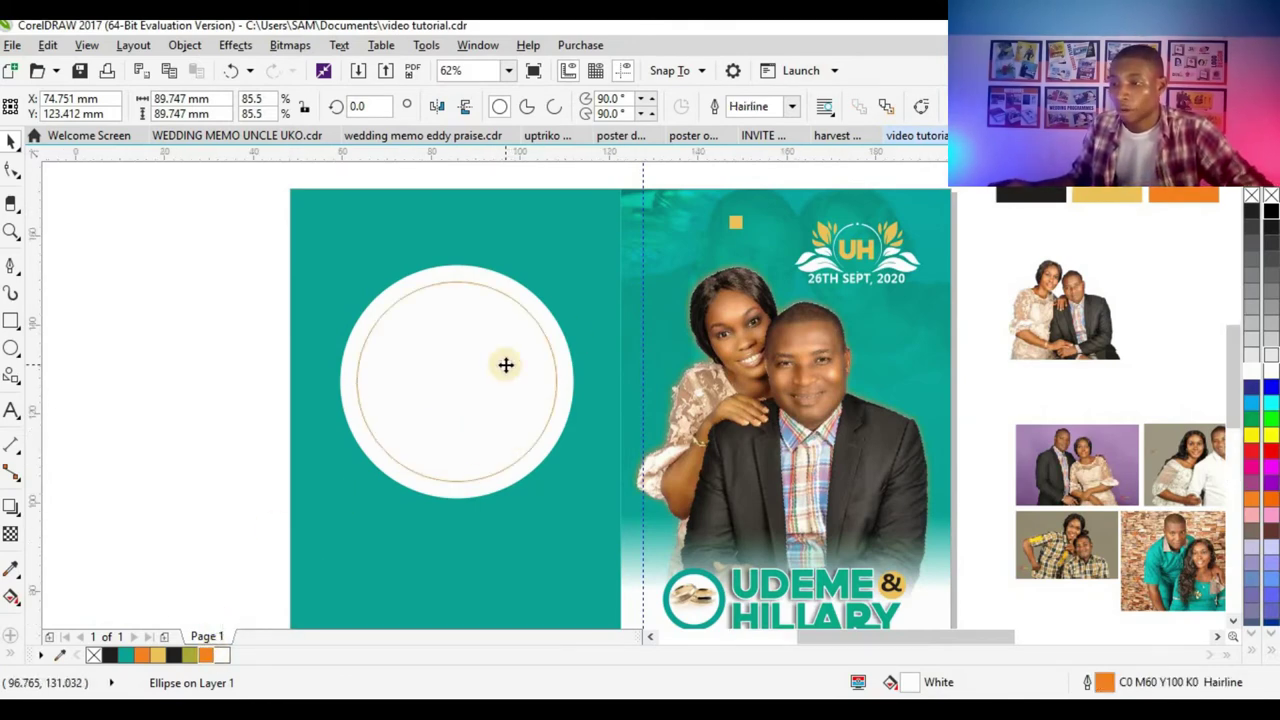
pyautogui.scroll(2, 505, 365)
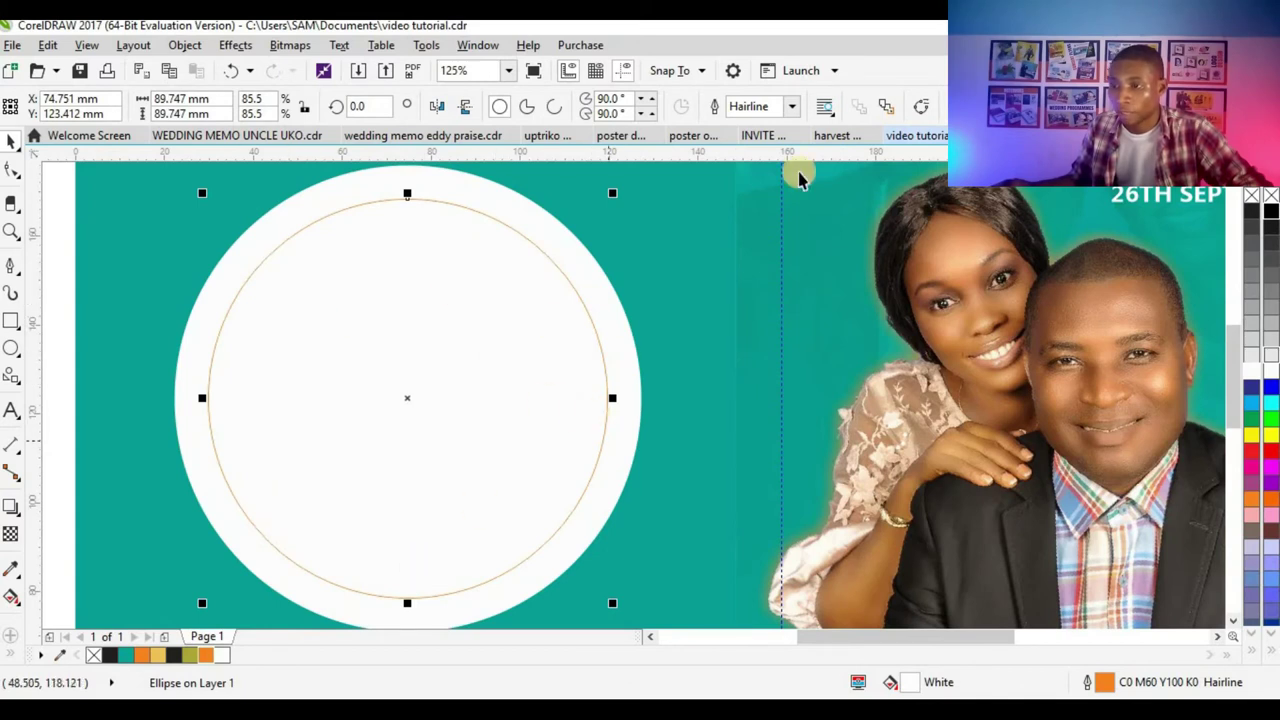
pyautogui.click(792, 107)
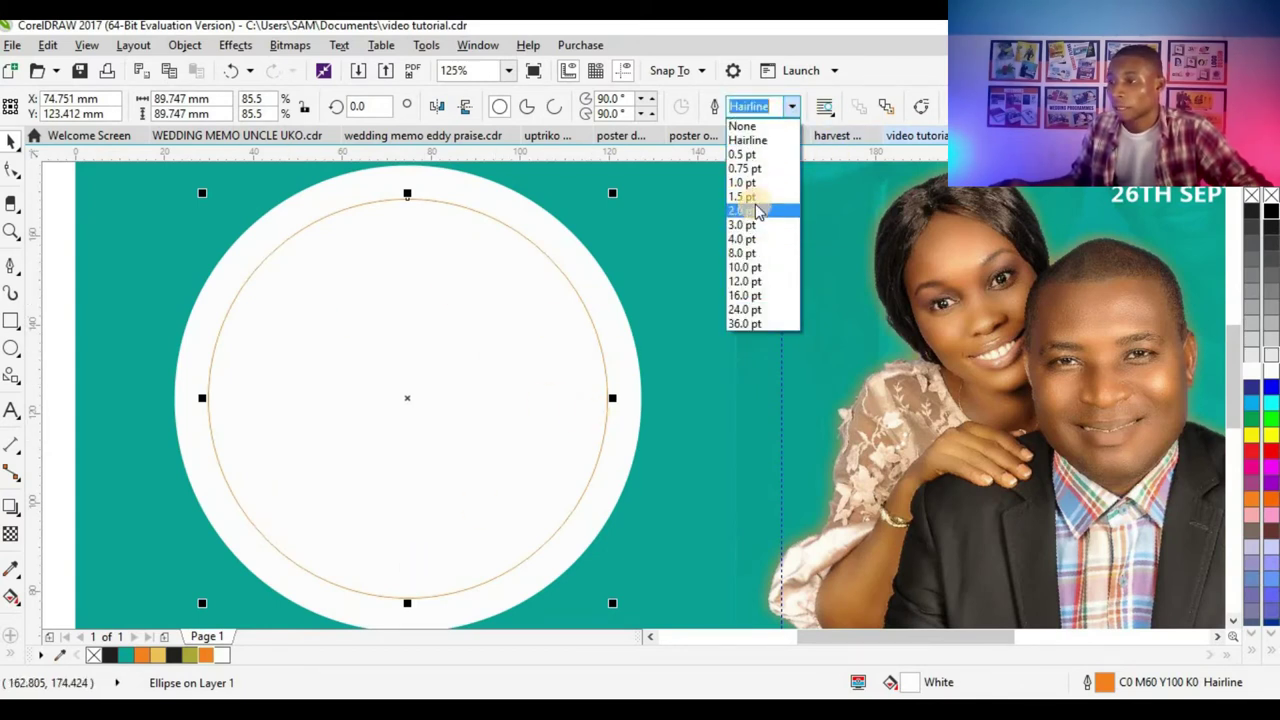
pyautogui.click(756, 198)
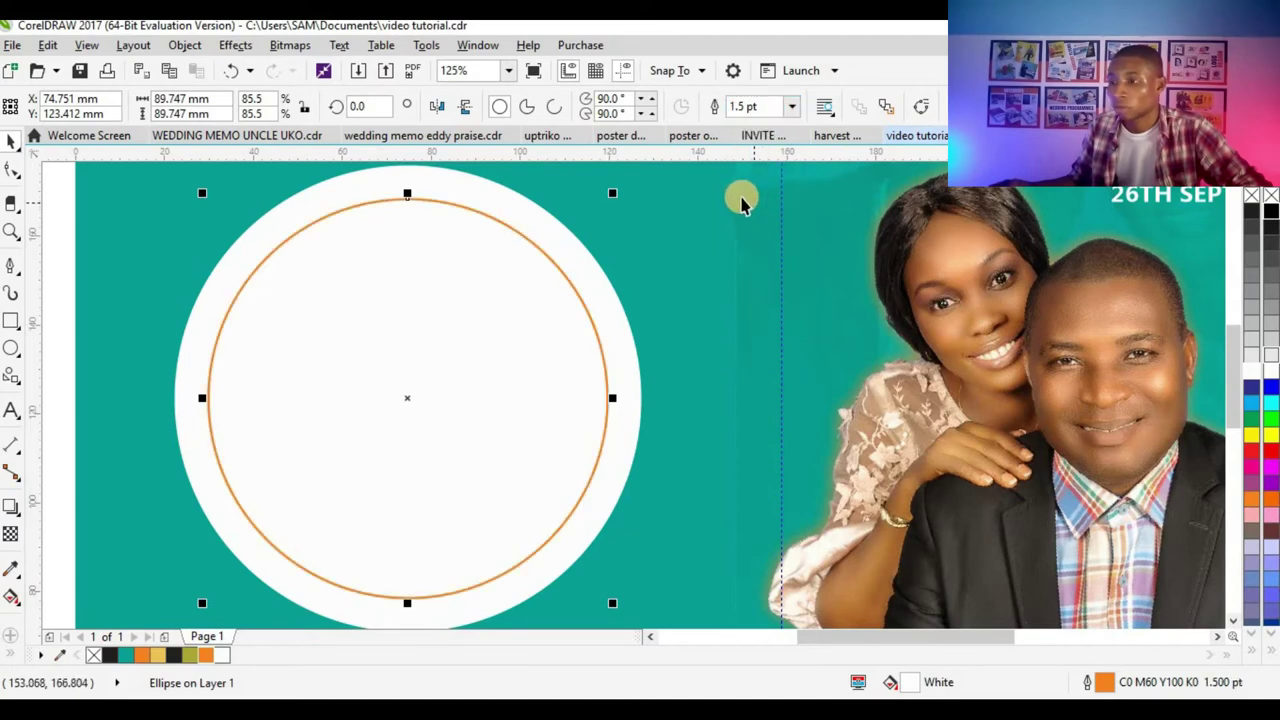
pyautogui.click(791, 106)
pyautogui.click(740, 211)
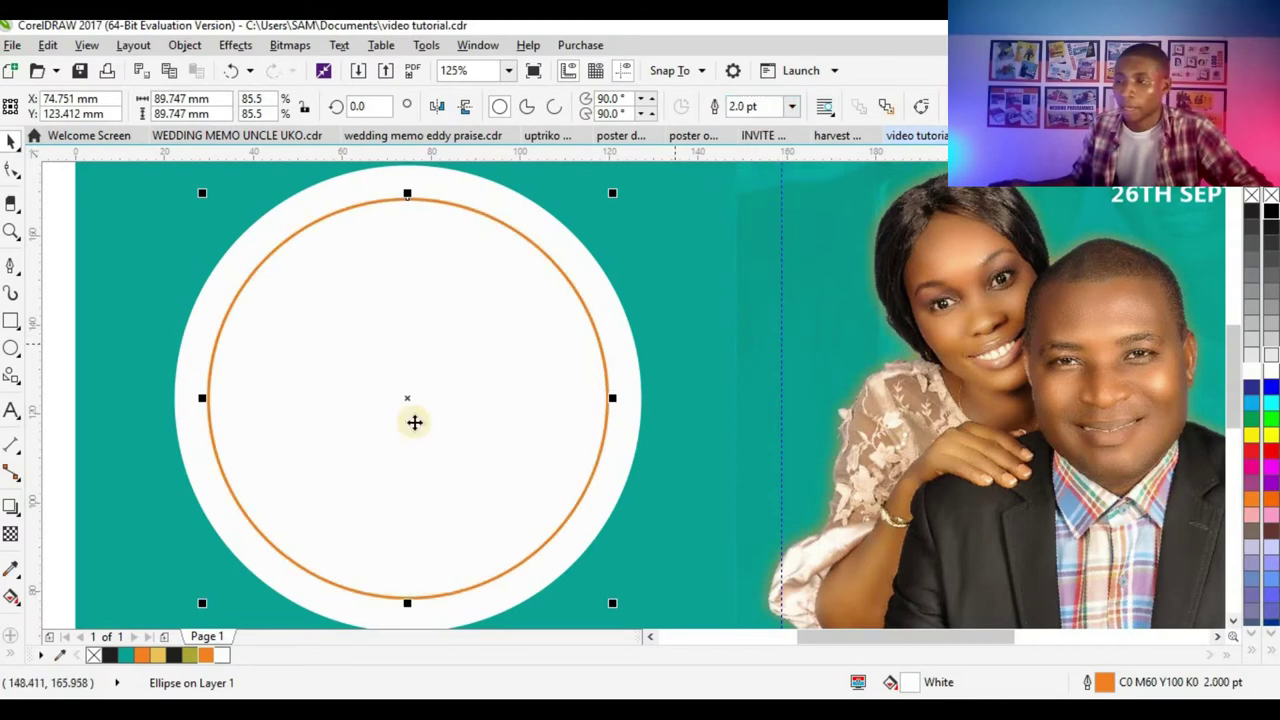
# - Scale-copy the orange ring into a small inner ring about 35 mm across
pyautogui.scroll(-2, 531, 329)
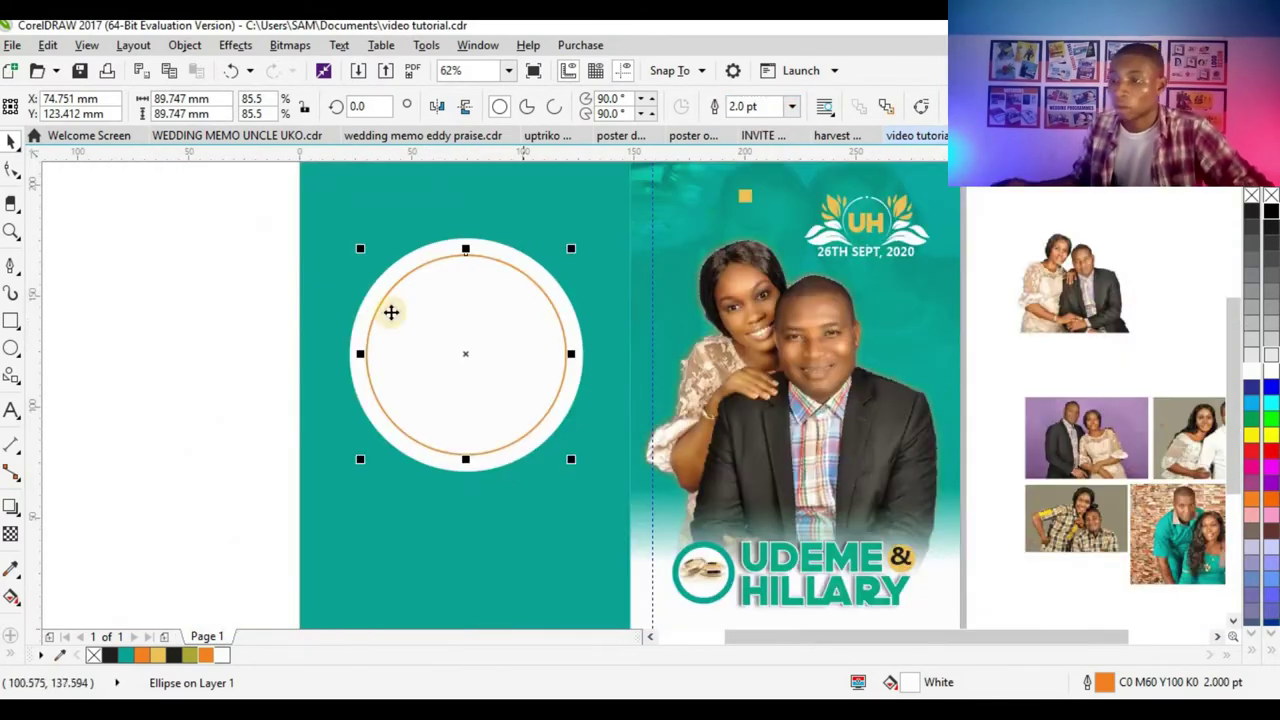
pyautogui.click(241, 315)
pyautogui.click(534, 306)
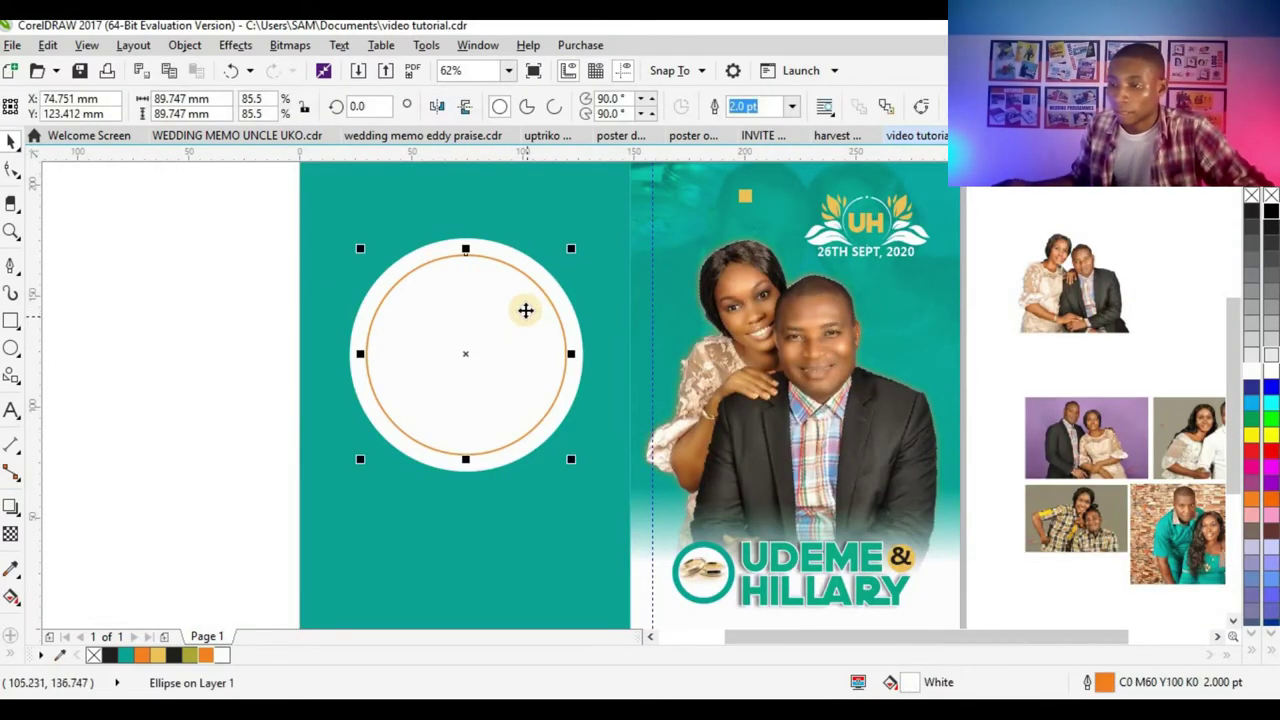
pyautogui.scroll(2, 578, 252)
pyautogui.moveTo(606, 207); pyautogui.dragTo(521, 330)
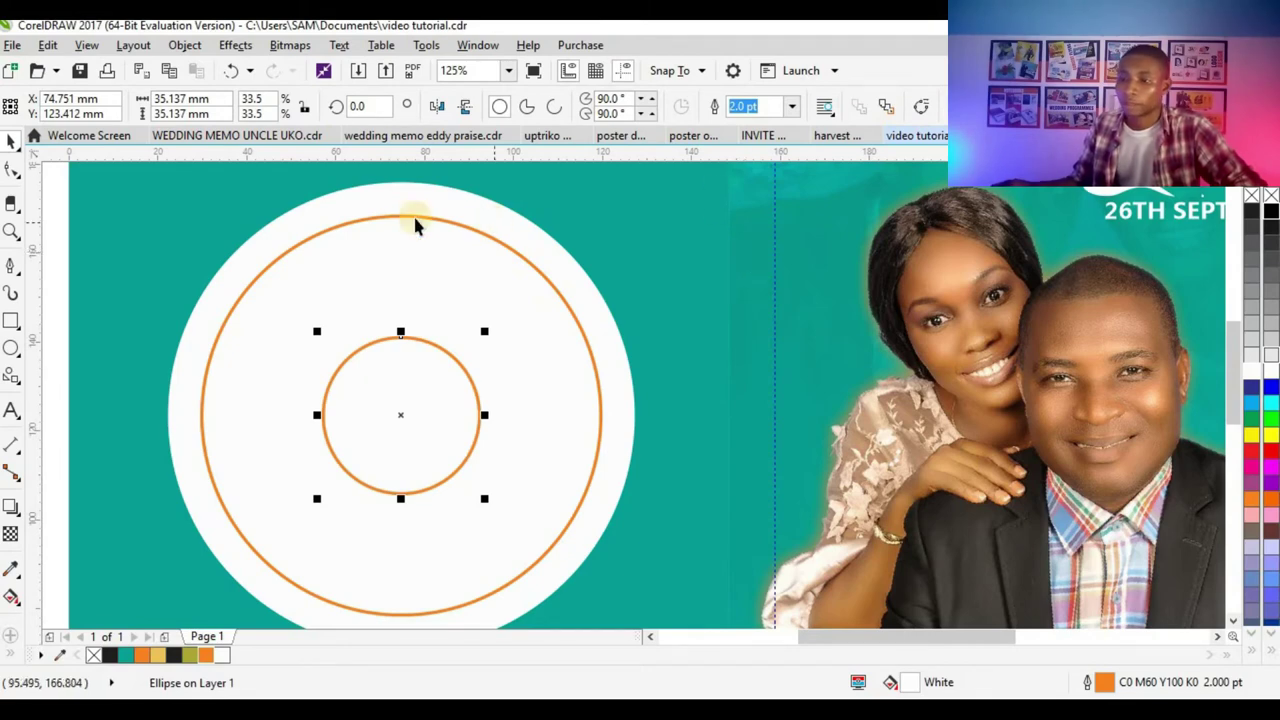
# - Draw a closed Bezier segment from the inner ring out along the top of the outer ring
pyautogui.click(11, 265)
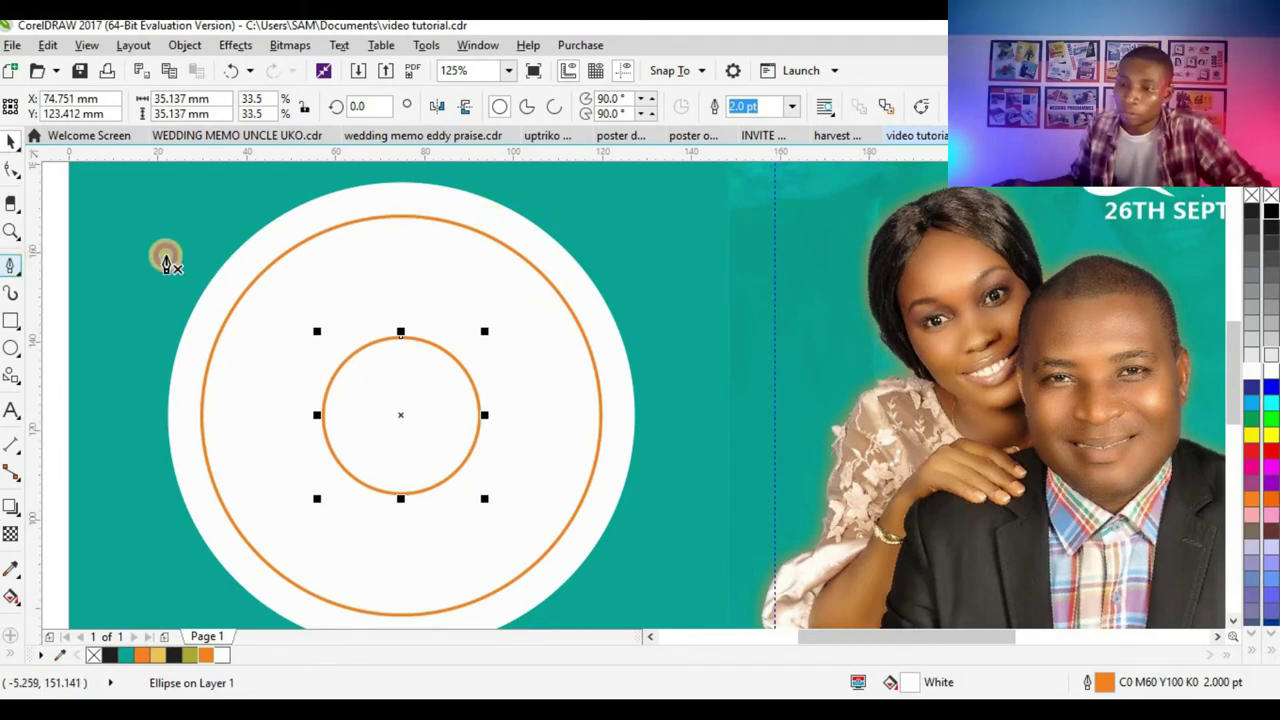
pyautogui.click(285, 253)
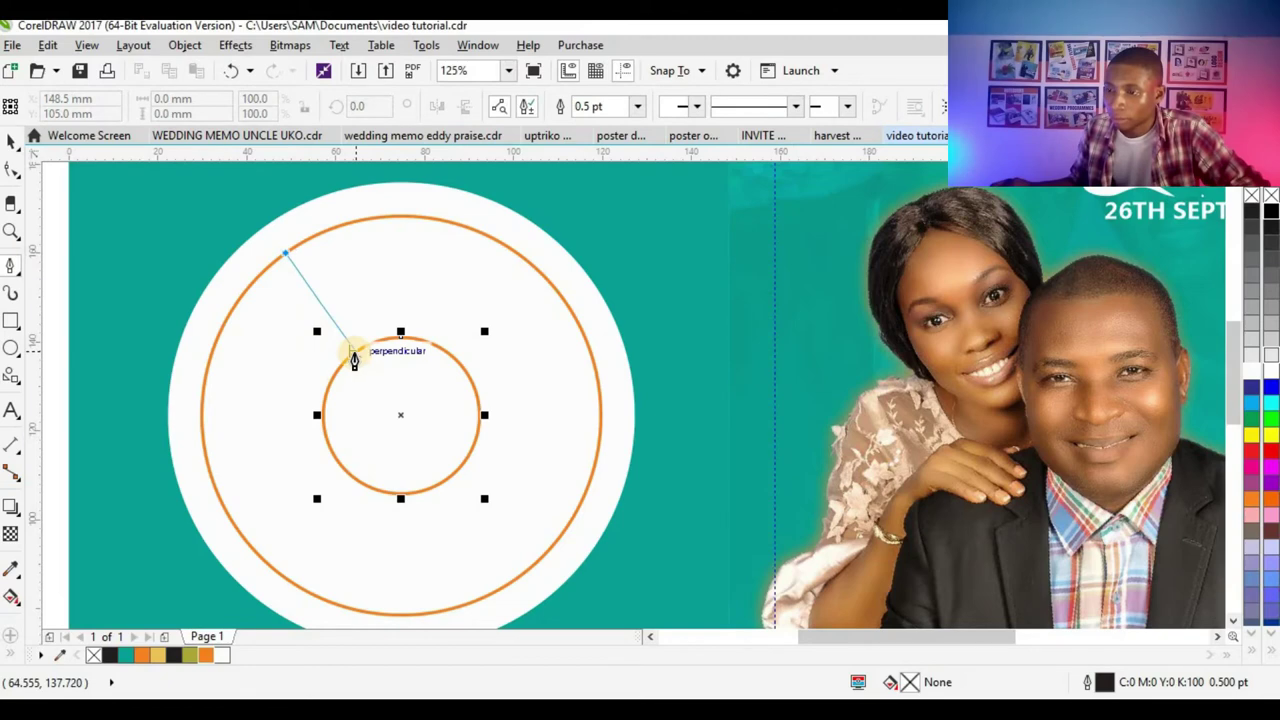
pyautogui.click(355, 355)
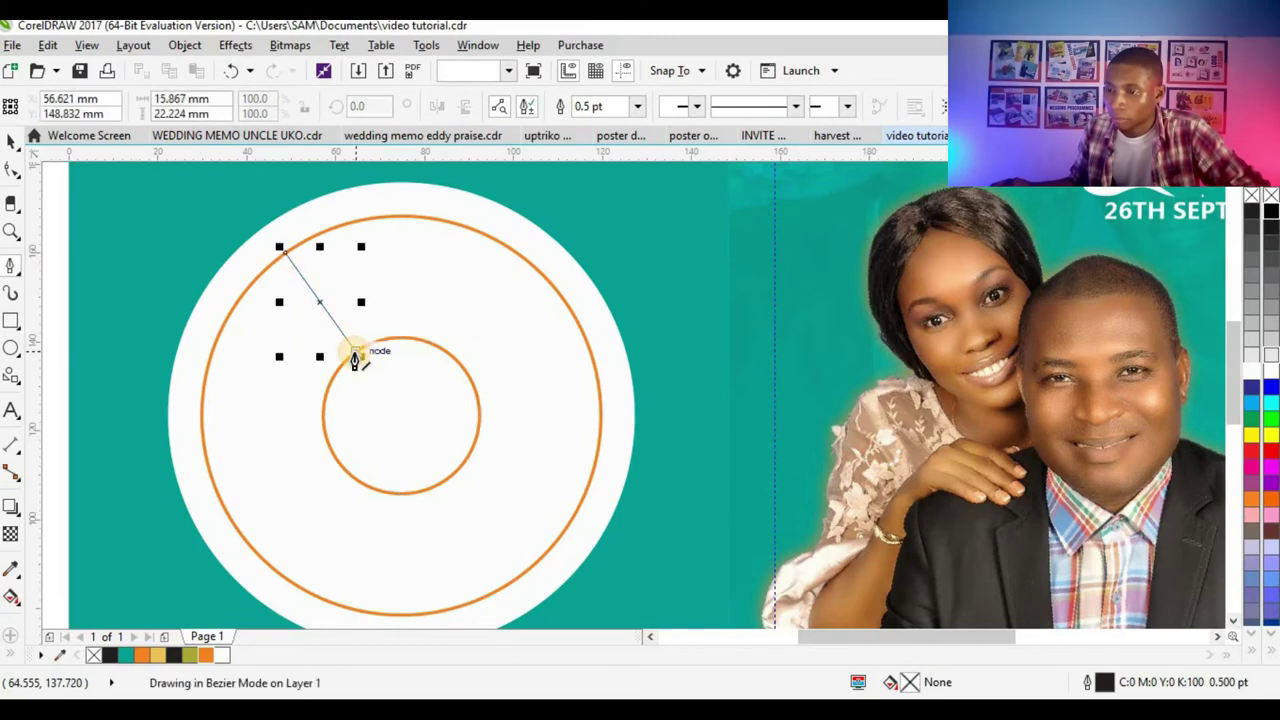
pyautogui.click(456, 356)
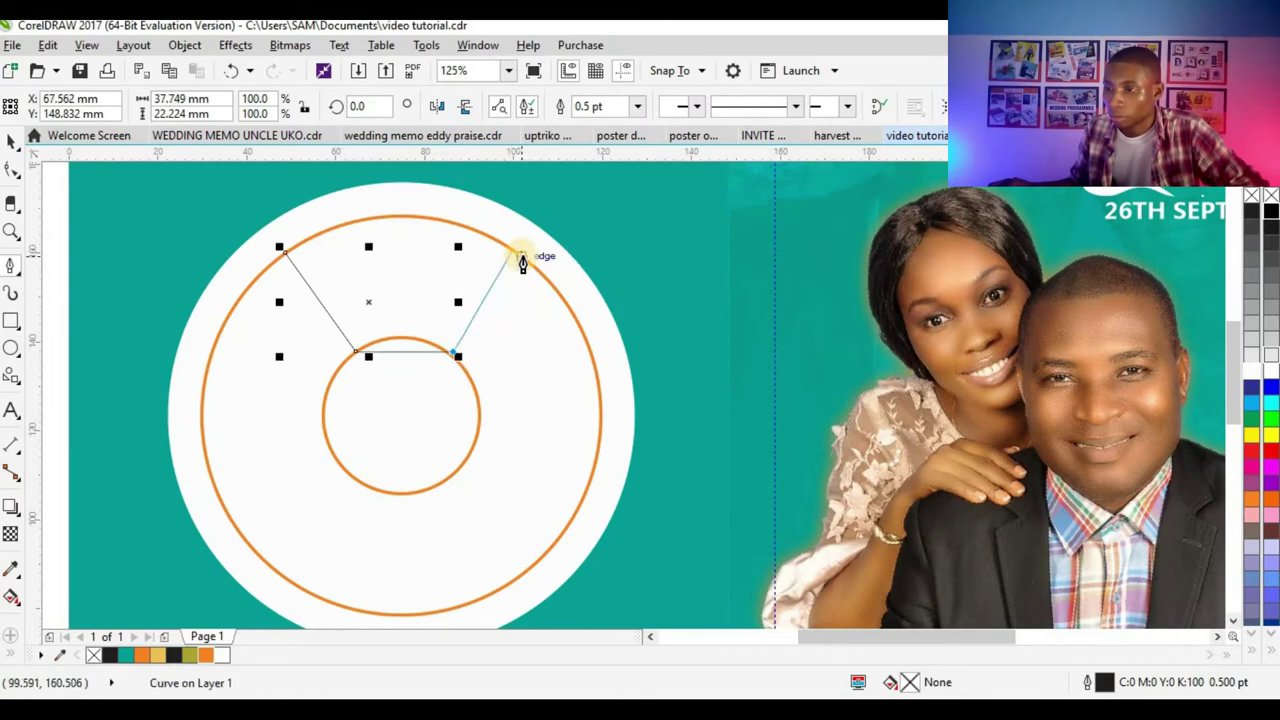
pyautogui.click(527, 261)
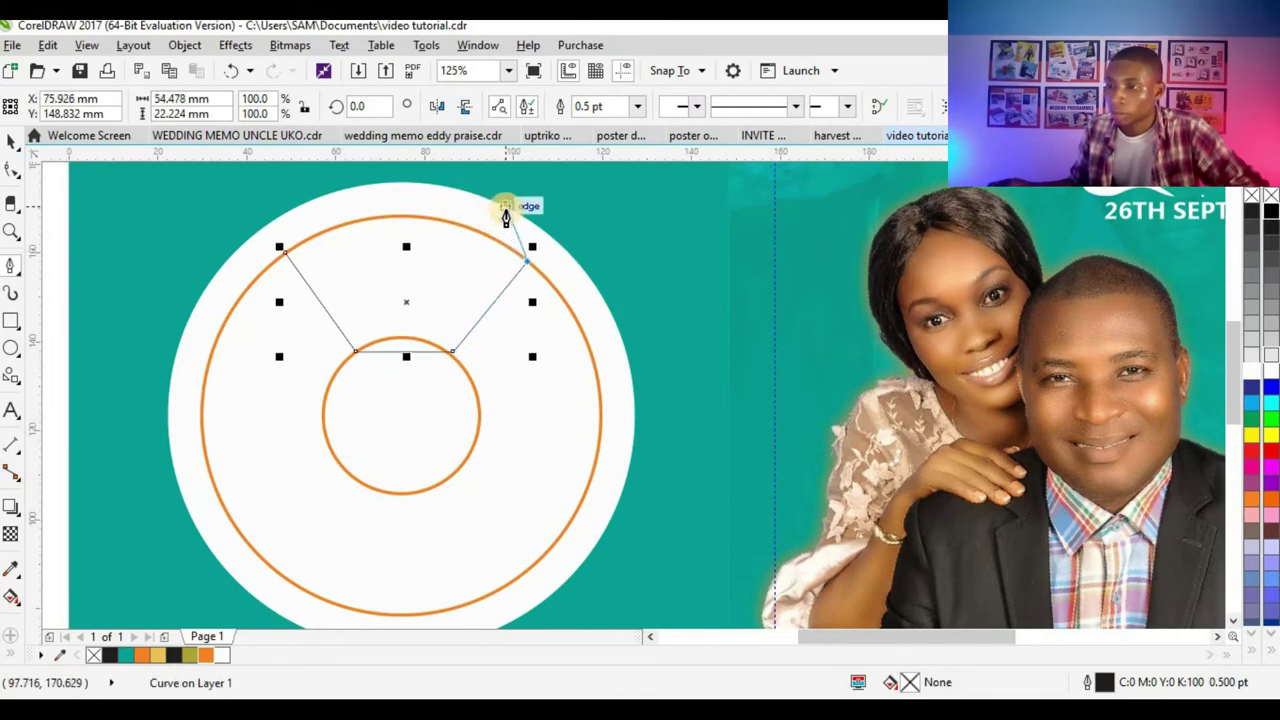
pyautogui.scroll(3, 503, 214)
pyautogui.scroll(-3, 540, 268)
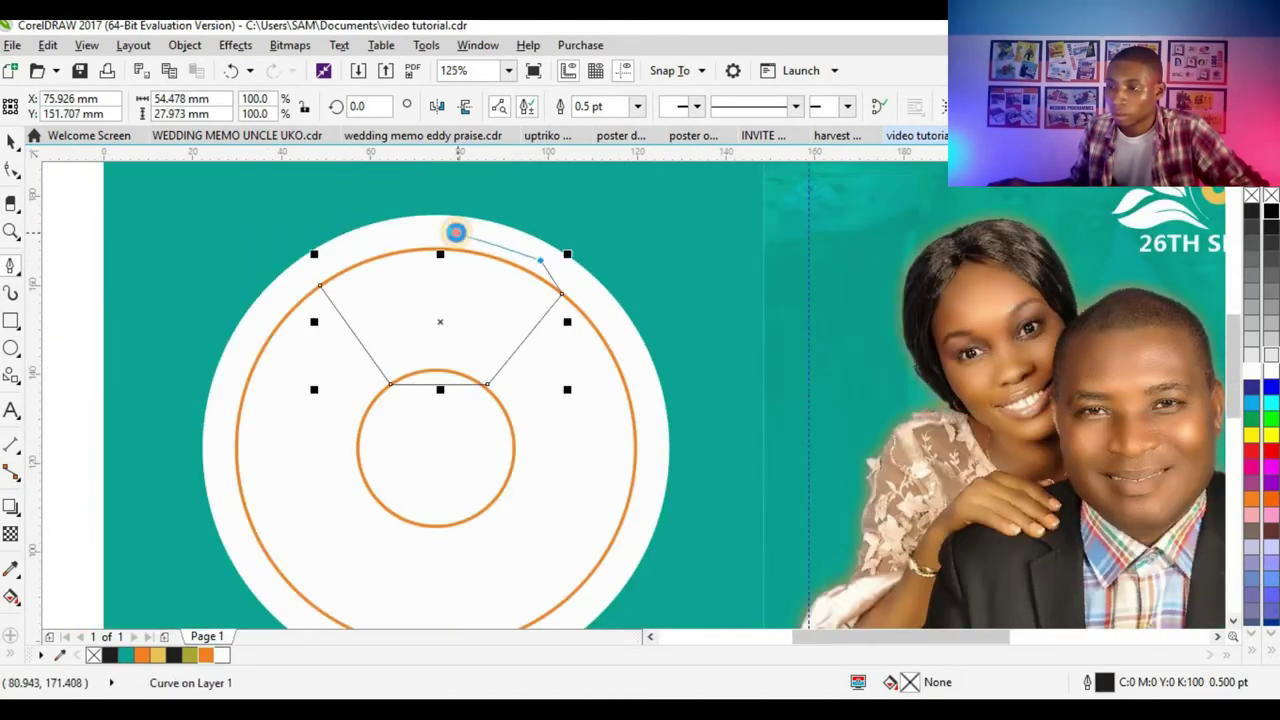
pyautogui.click(443, 230)
pyautogui.click(365, 237)
pyautogui.click(331, 258)
pyautogui.click(320, 290)
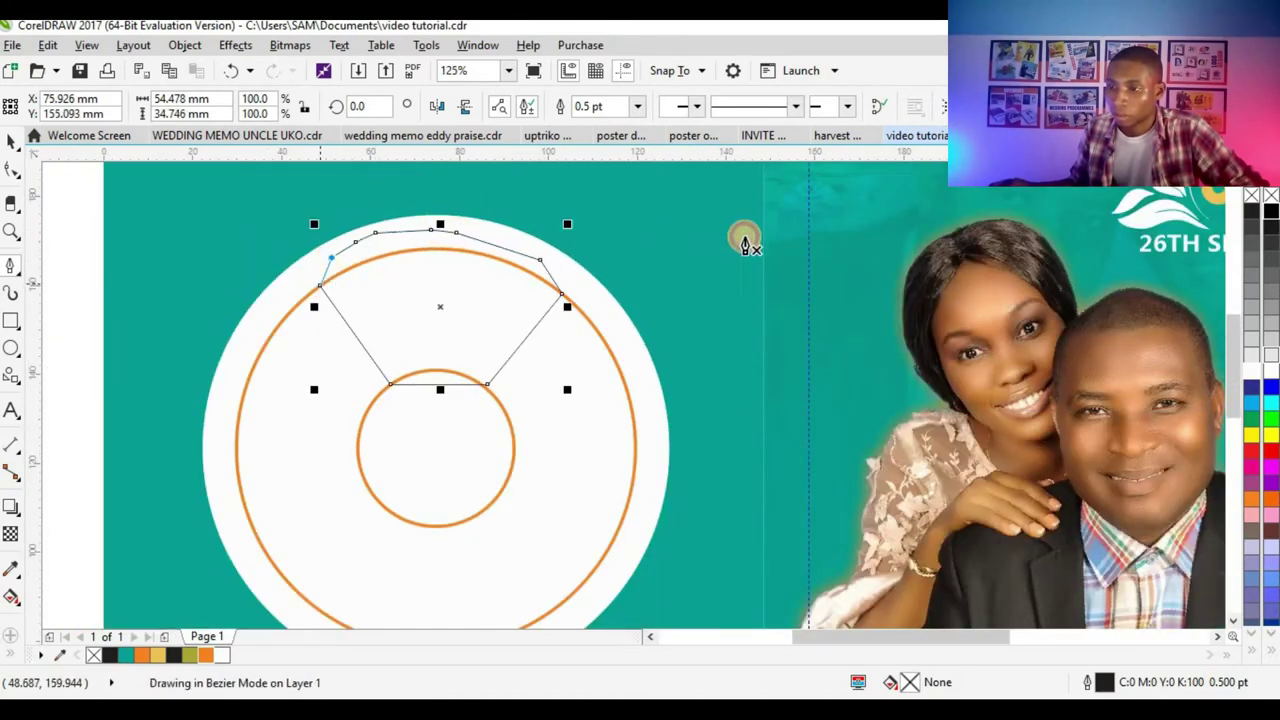
# - Stretch the segment shape downward and pull its side corners onto the outer orange ring
pyautogui.click(12, 142)
pyautogui.scroll(2, 483, 243)
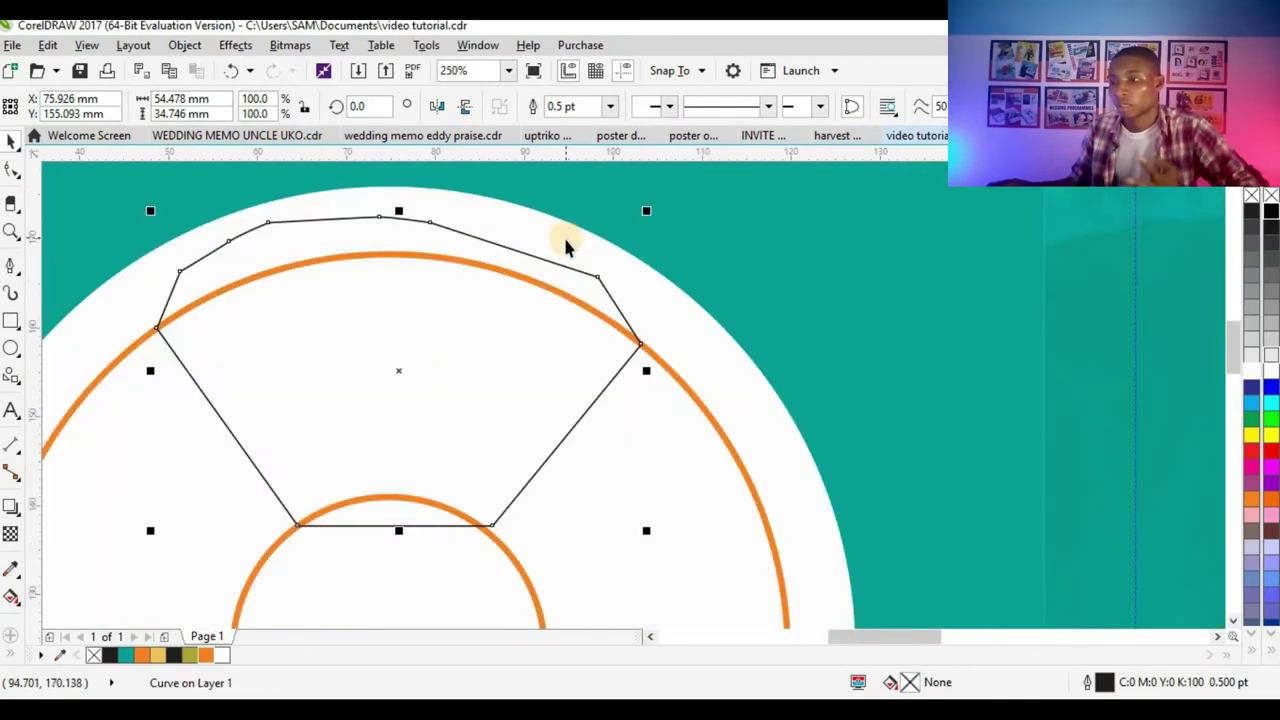
pyautogui.scroll(-2, 506, 303)
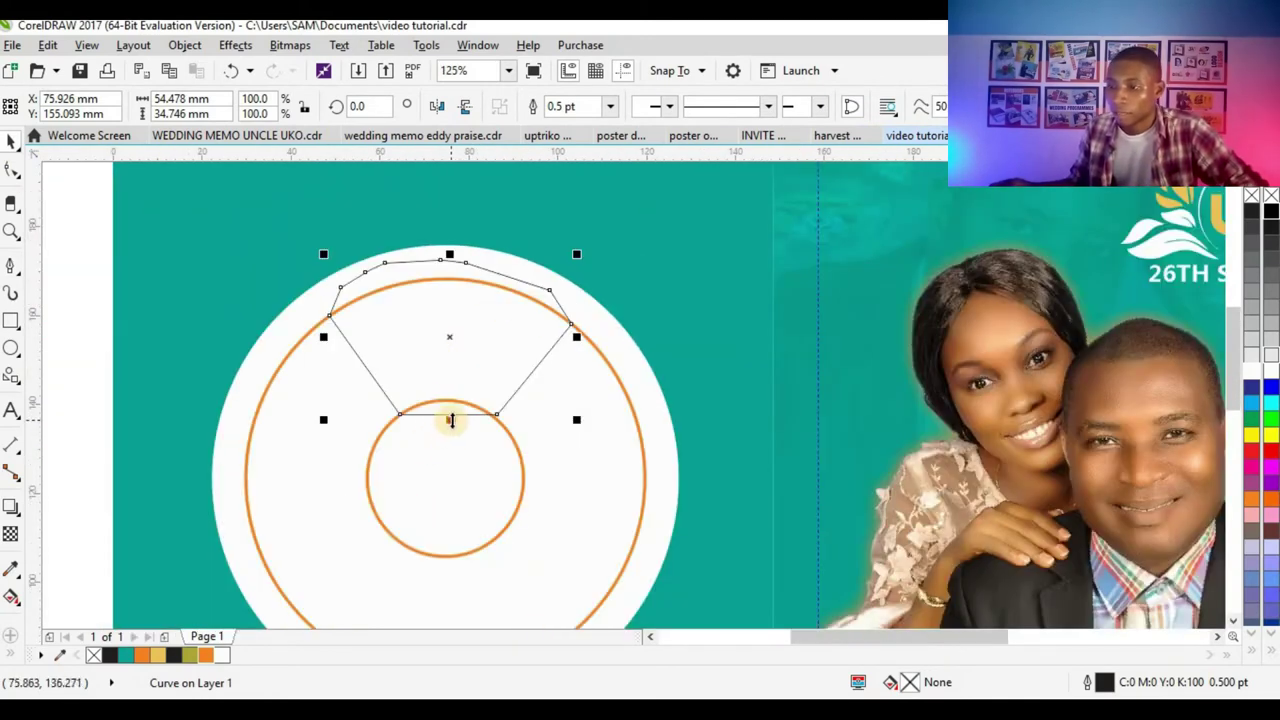
pyautogui.moveTo(449, 420); pyautogui.dragTo(460, 459)
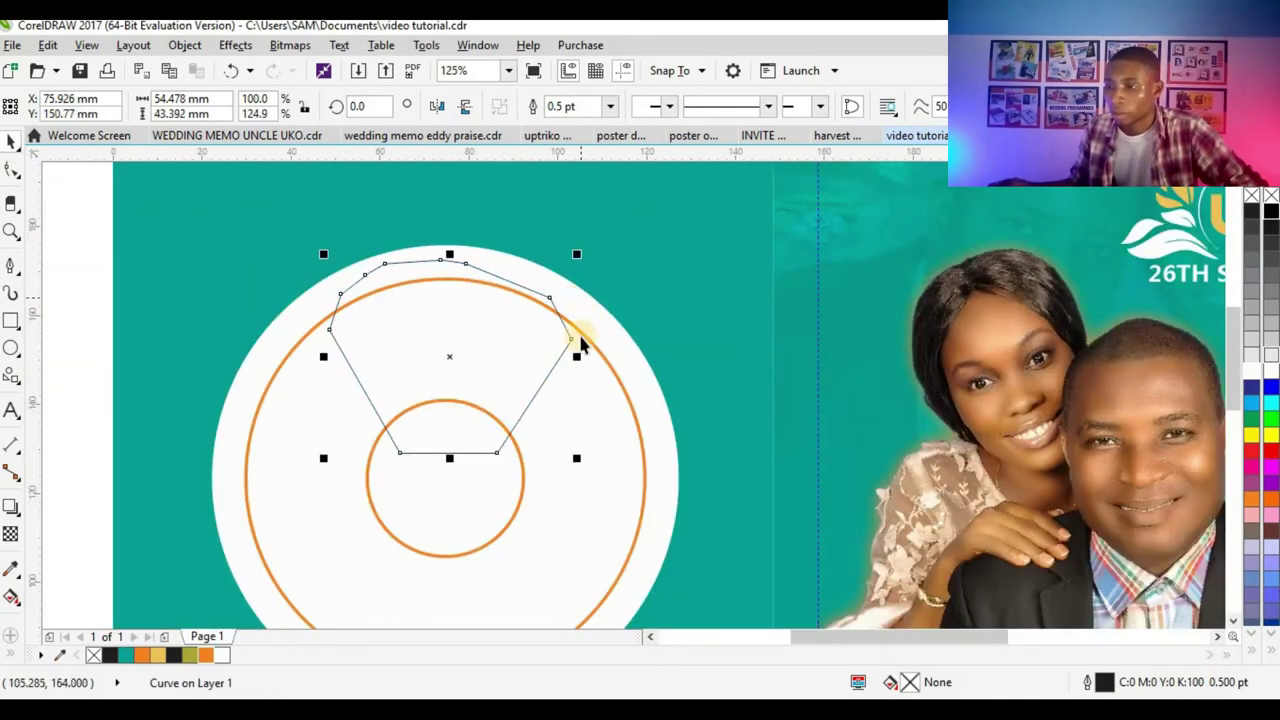
pyautogui.click(12, 170)
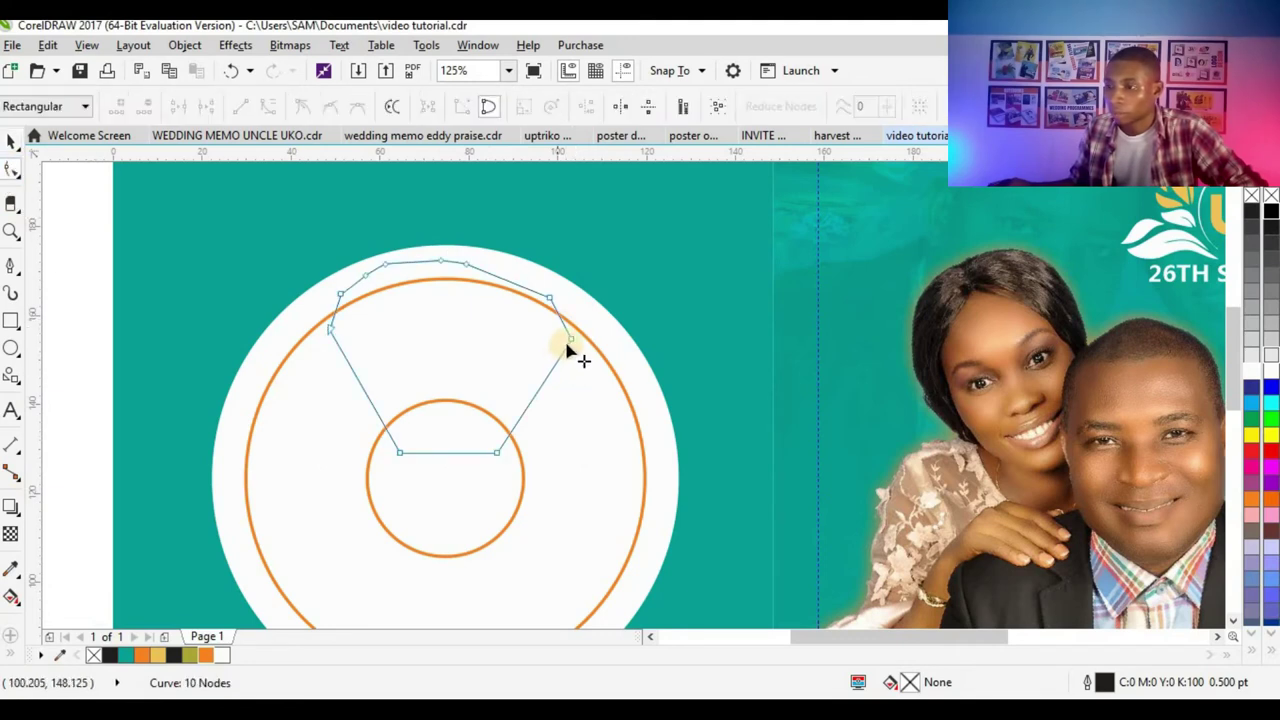
pyautogui.moveTo(586, 335); pyautogui.dragTo(599, 352)
pyautogui.moveTo(331, 335); pyautogui.dragTo(305, 337)
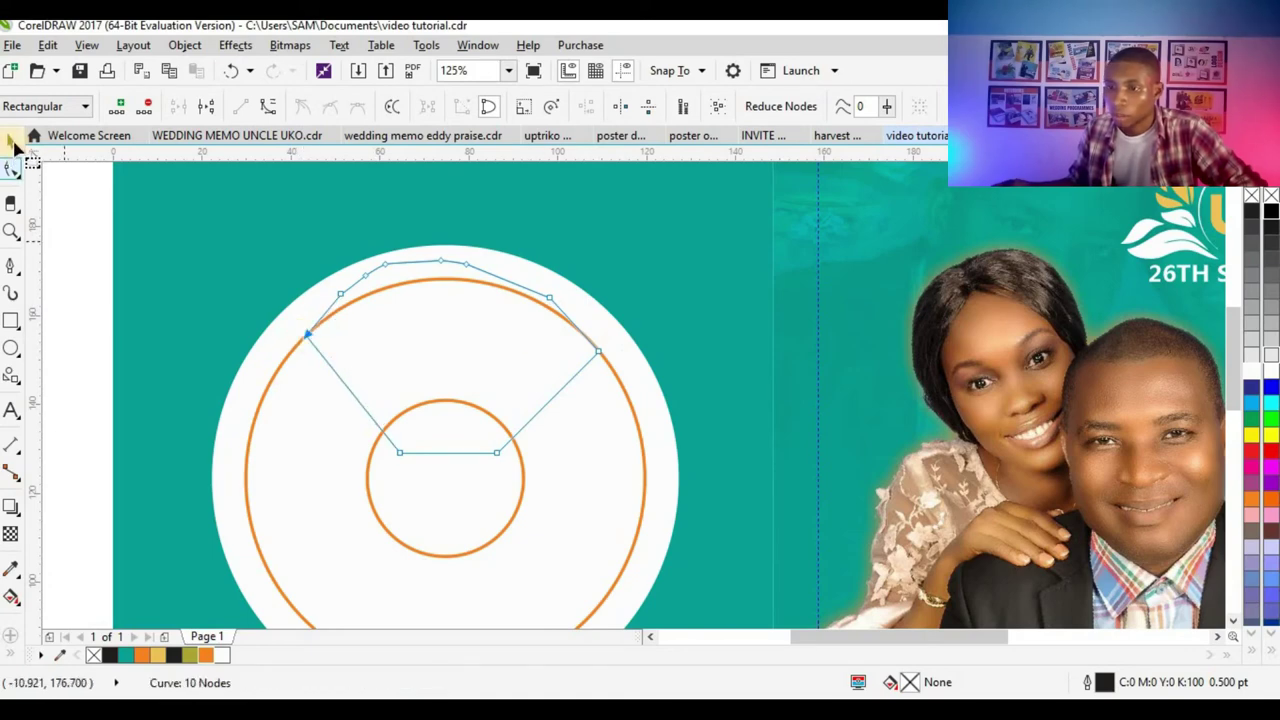
pyautogui.click(12, 141)
pyautogui.scroll(-2, 443, 369)
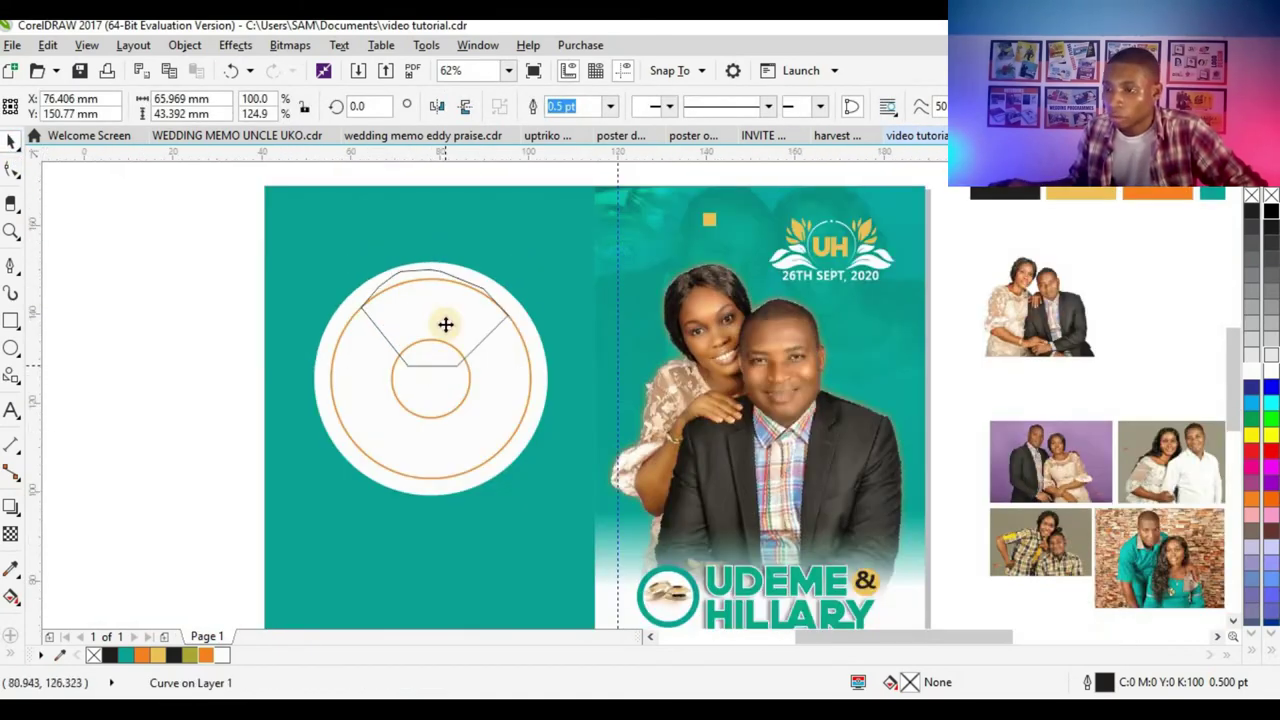
# - Move a copy of the segment down, mirror it vertically and horizontally, and align it below the centre circle
pyautogui.scroll(2, 443, 265)
pyautogui.moveTo(446, 243); pyautogui.dragTo(440, 451)
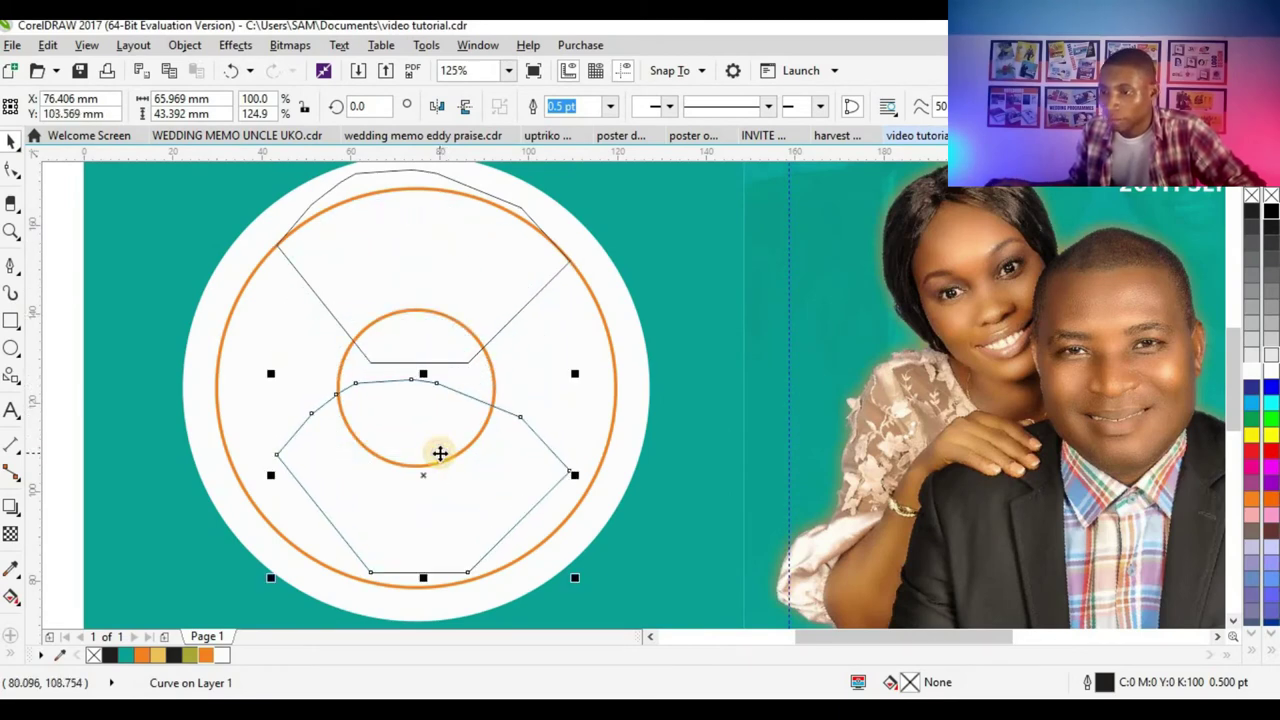
pyautogui.click(462, 108)
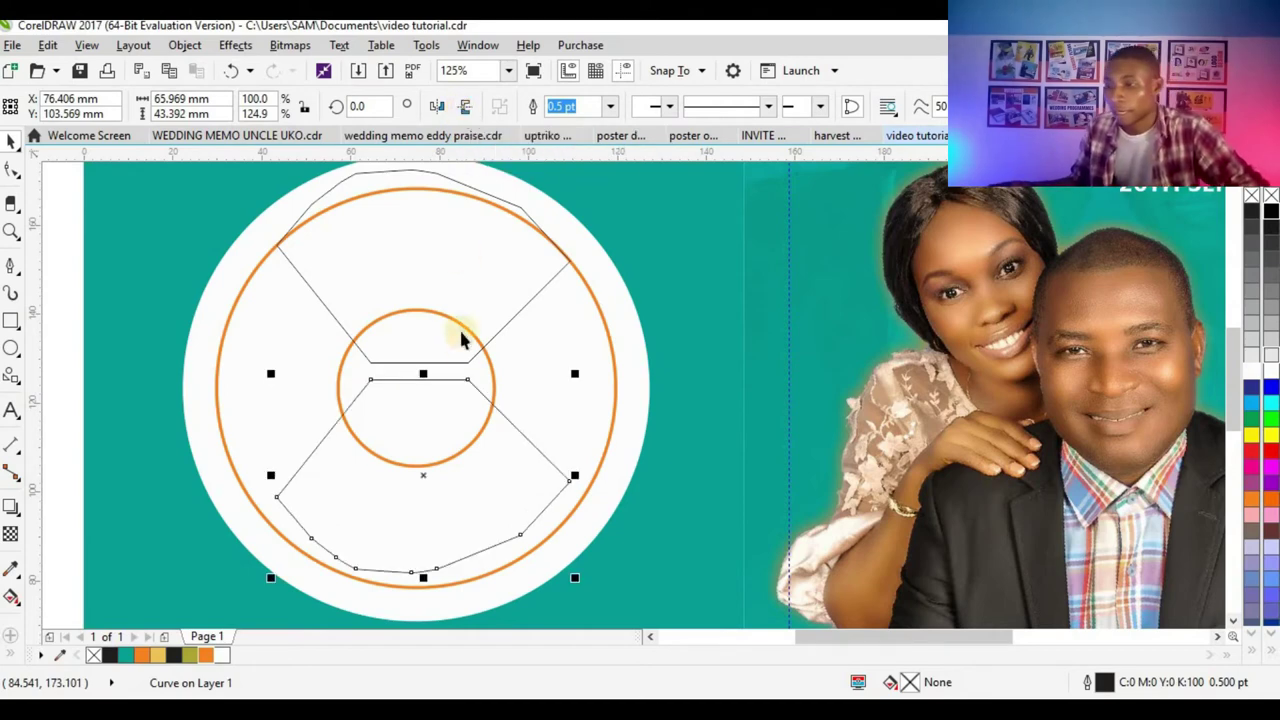
pyautogui.moveTo(430, 414); pyautogui.dragTo(433, 478)
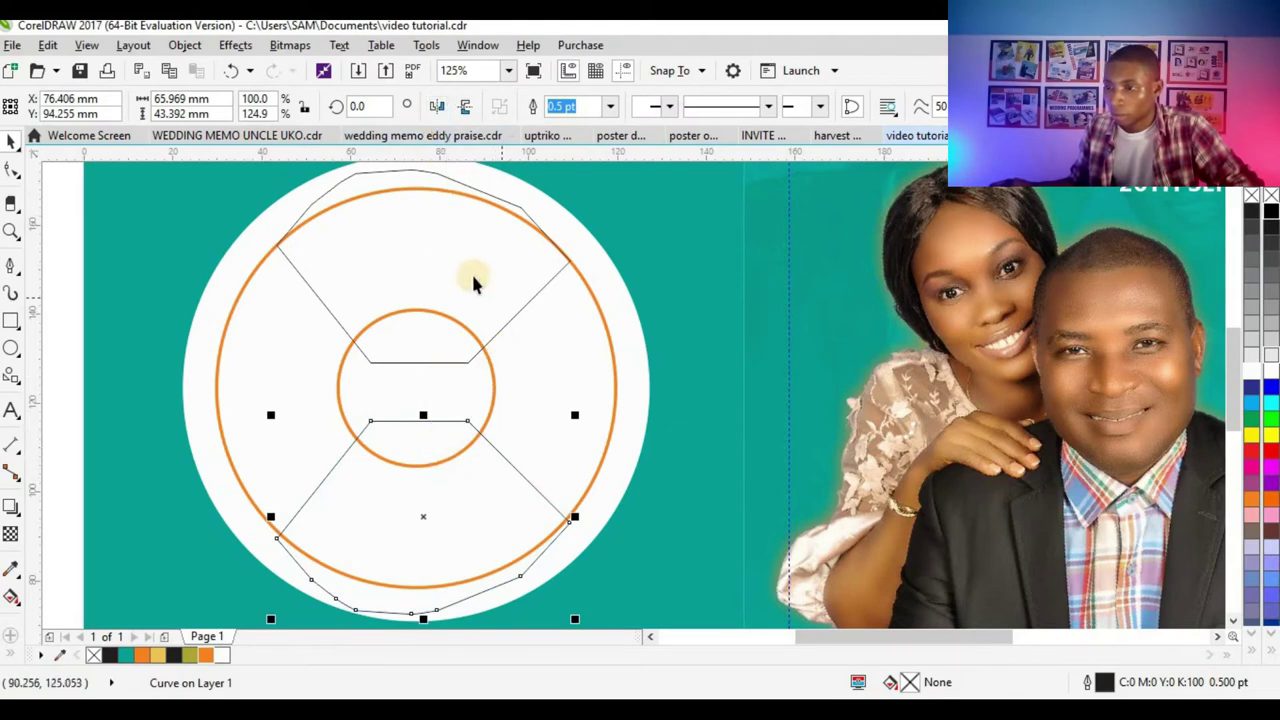
pyautogui.click(464, 106)
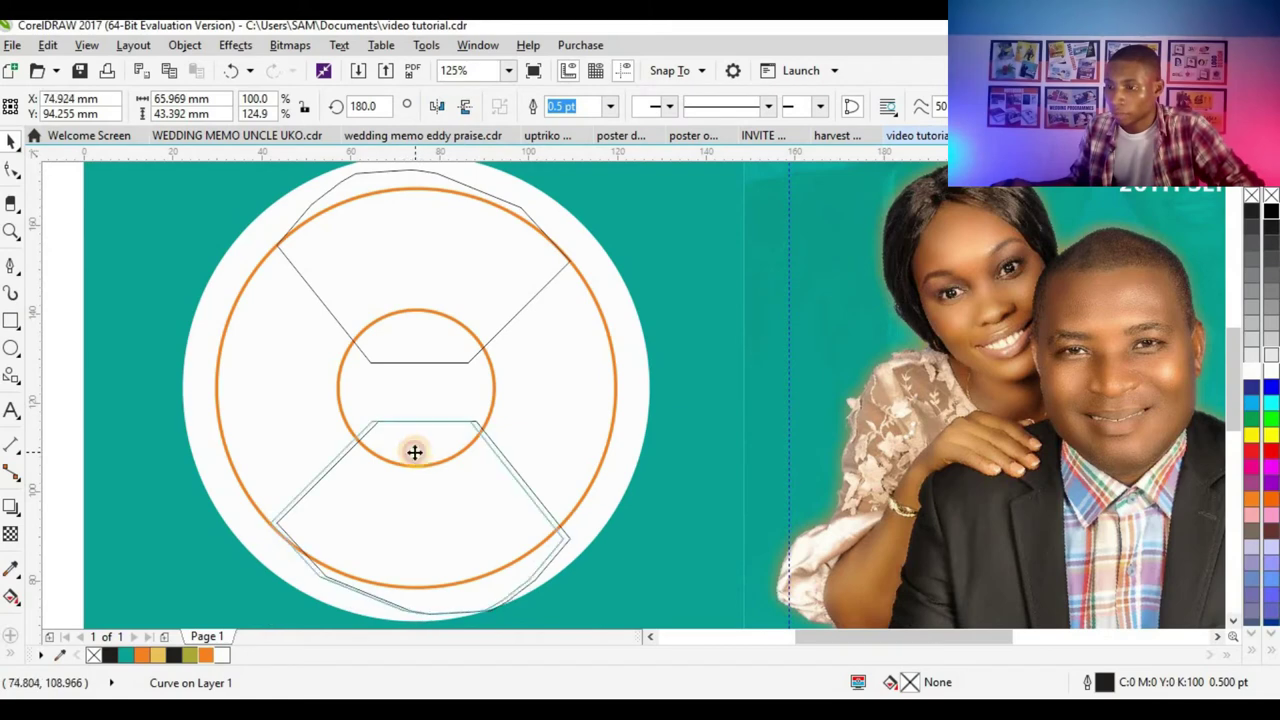
pyautogui.moveTo(423, 440); pyautogui.dragTo(434, 440)
pyautogui.scroll(2, 432, 354)
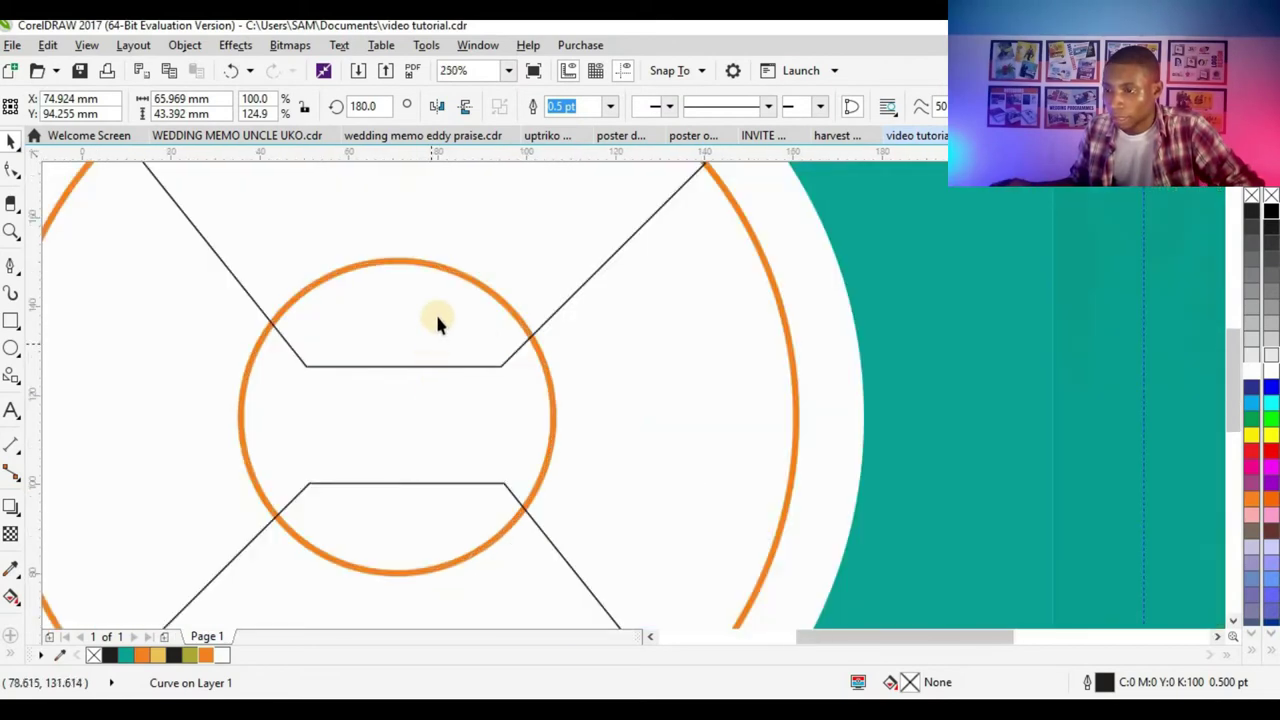
pyautogui.scroll(-2, 435, 312)
pyautogui.click(420, 356)
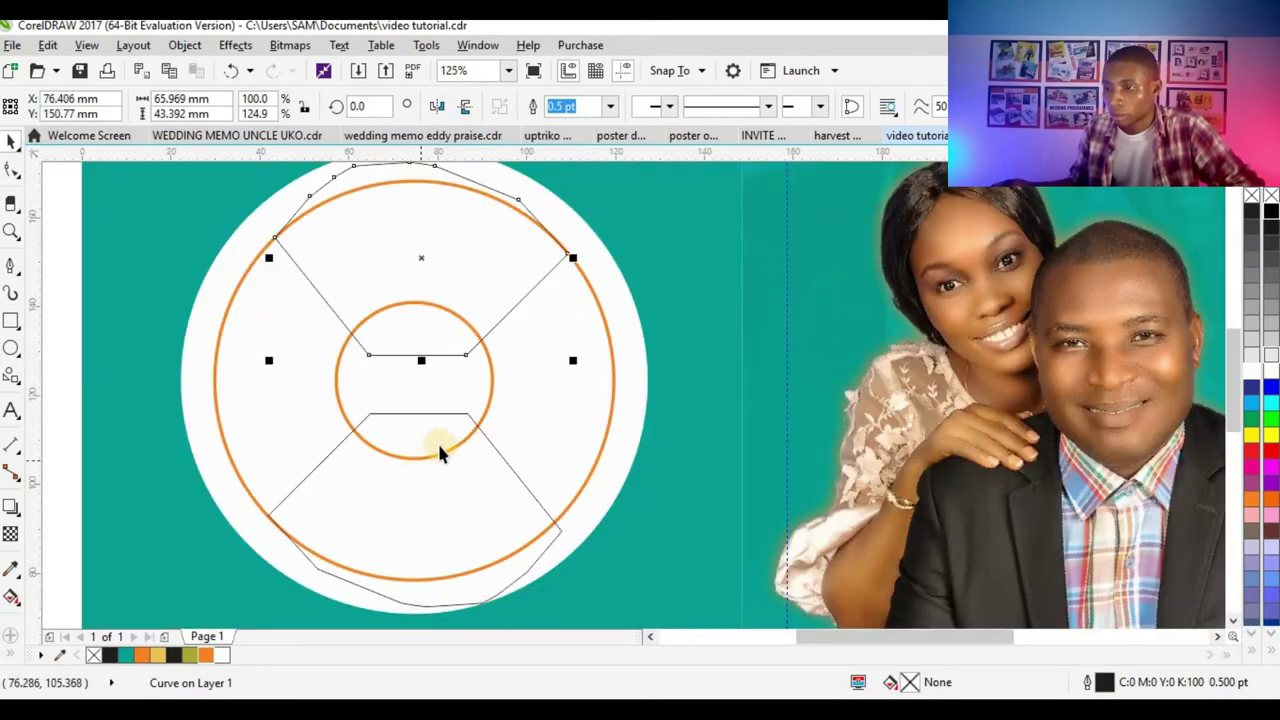
pyautogui.click(666, 261)
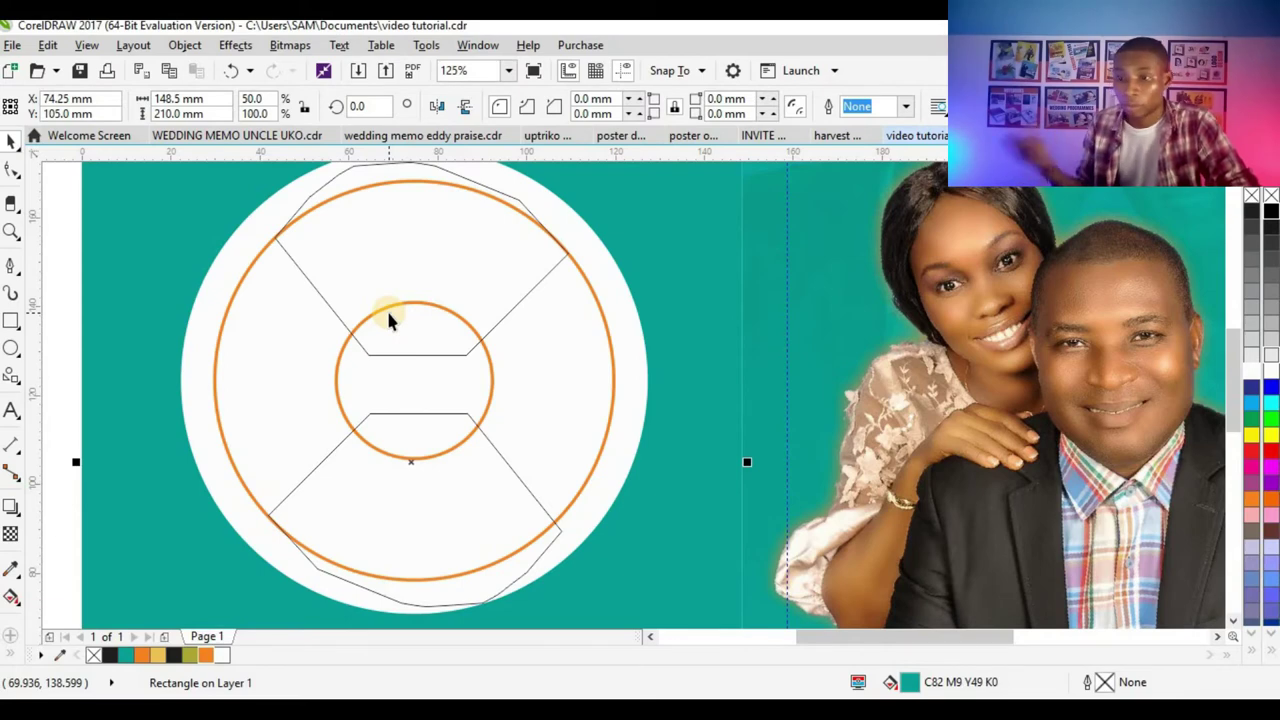
# - Trace a closed Pen outline around the right ring segment, reaching past the disc edge
pyautogui.click(11, 262)
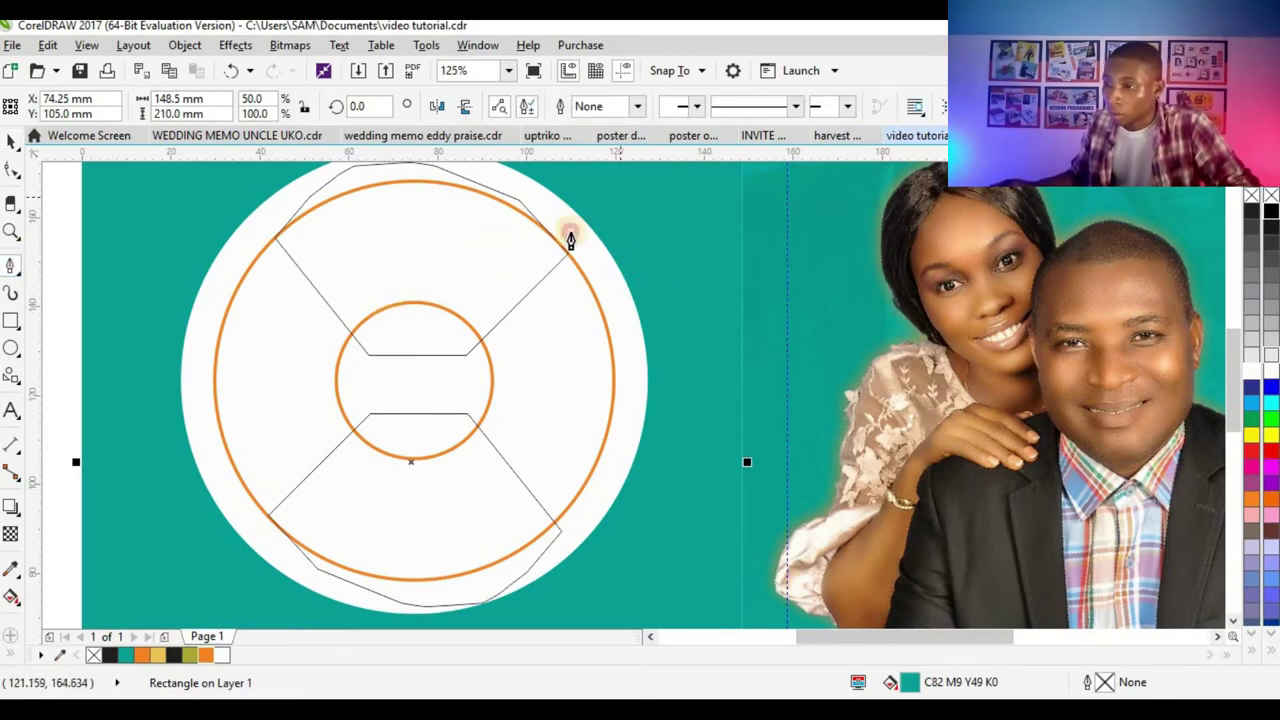
pyautogui.click(620, 197)
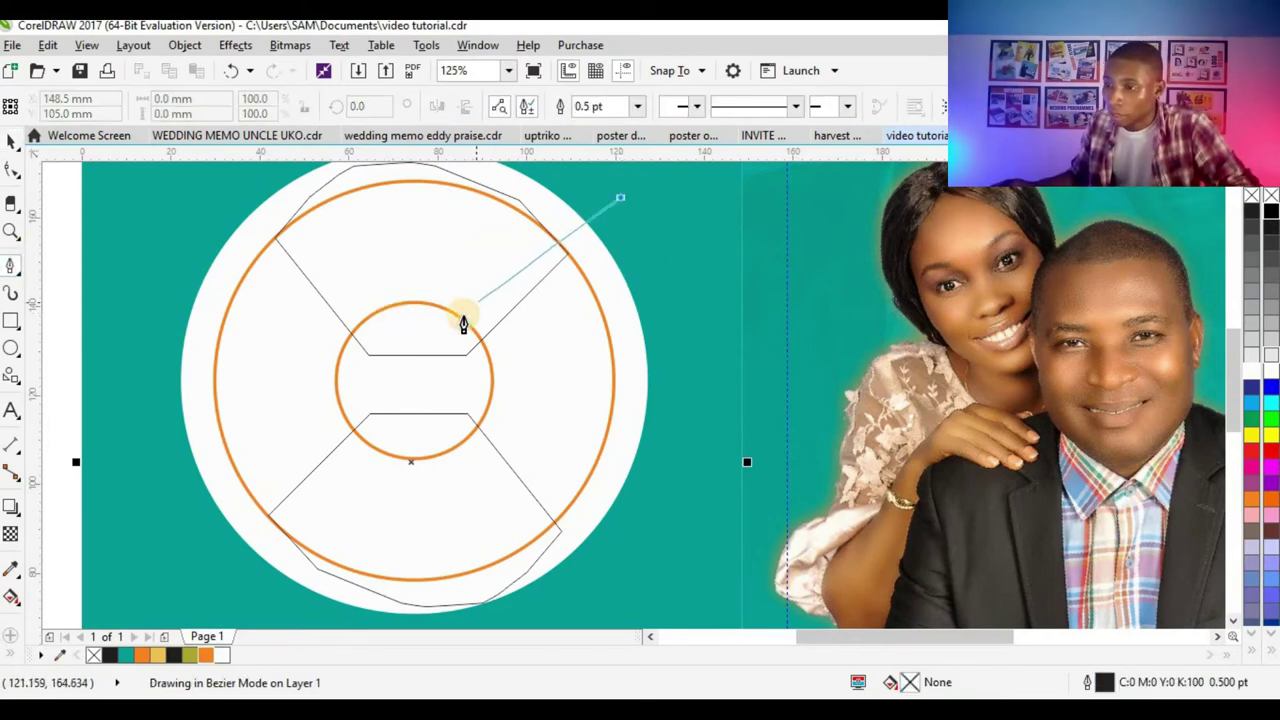
pyautogui.click(586, 204)
pyautogui.click(495, 285)
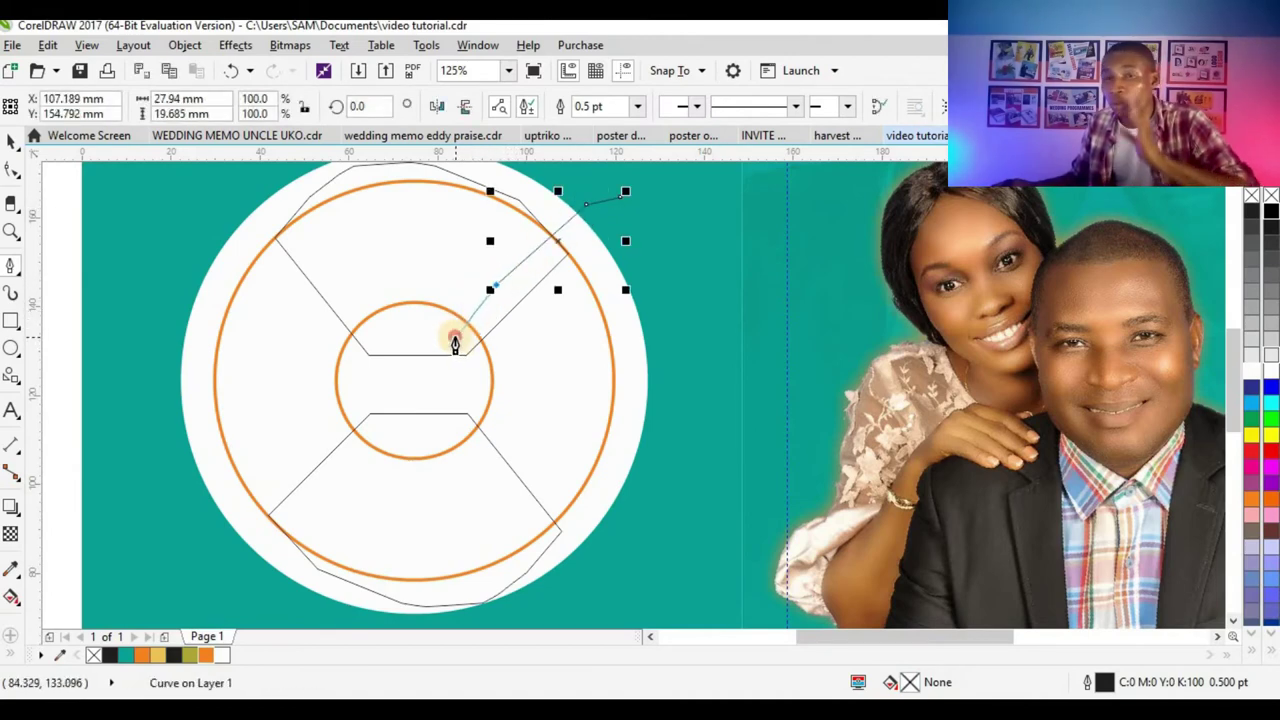
pyautogui.click(455, 339)
pyautogui.click(463, 440)
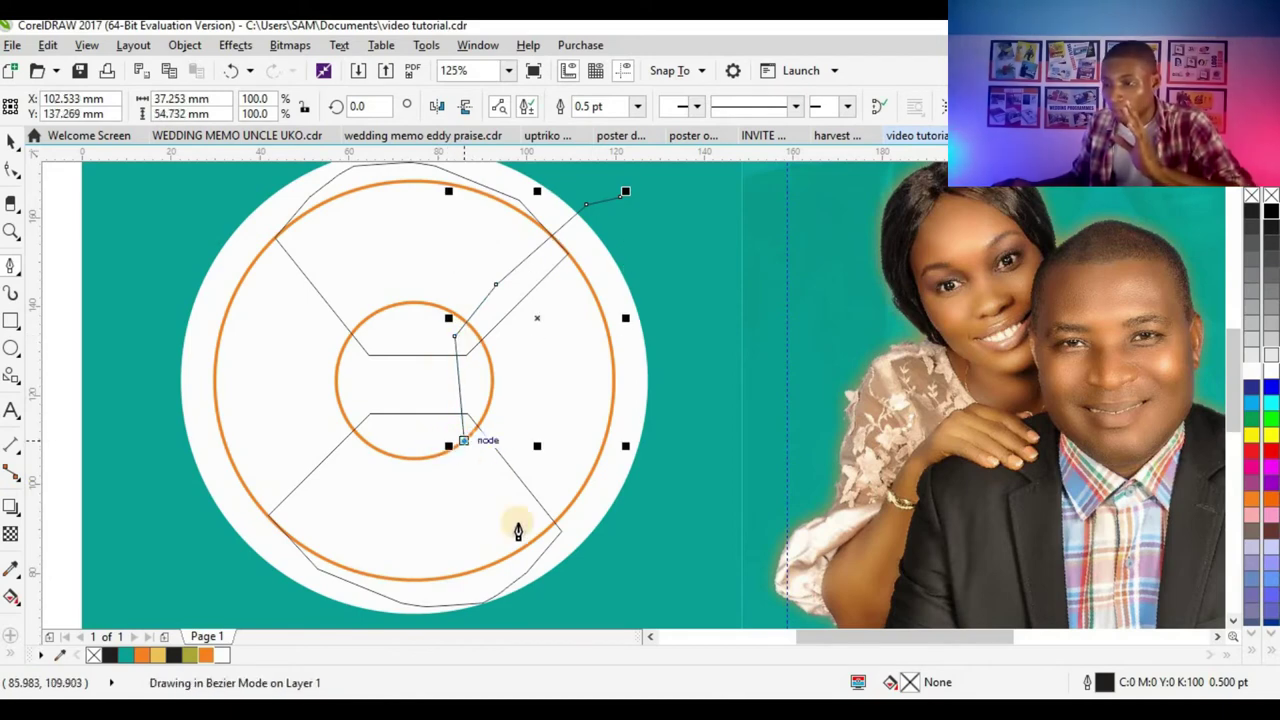
pyautogui.click(571, 567)
pyautogui.click(630, 258)
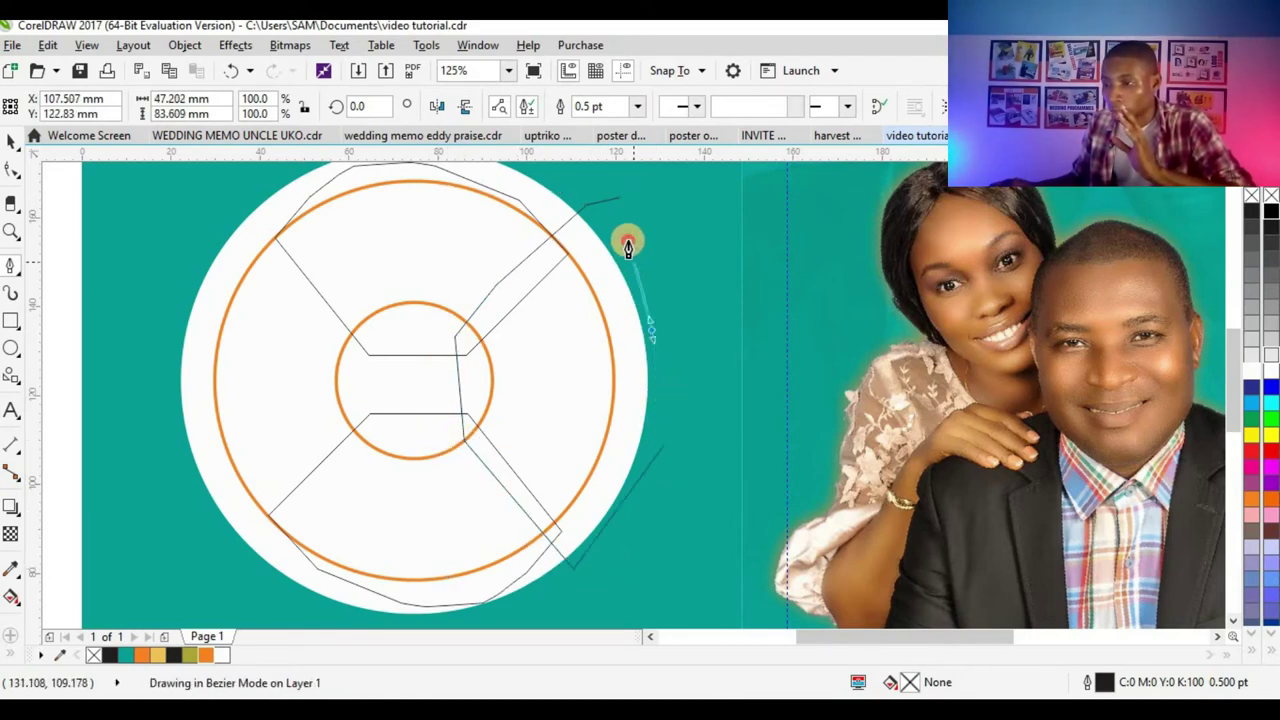
# - Trace a closed outline around the left ring segment, from the top left around the lower left
pyautogui.click(240, 190)
pyautogui.click(301, 232)
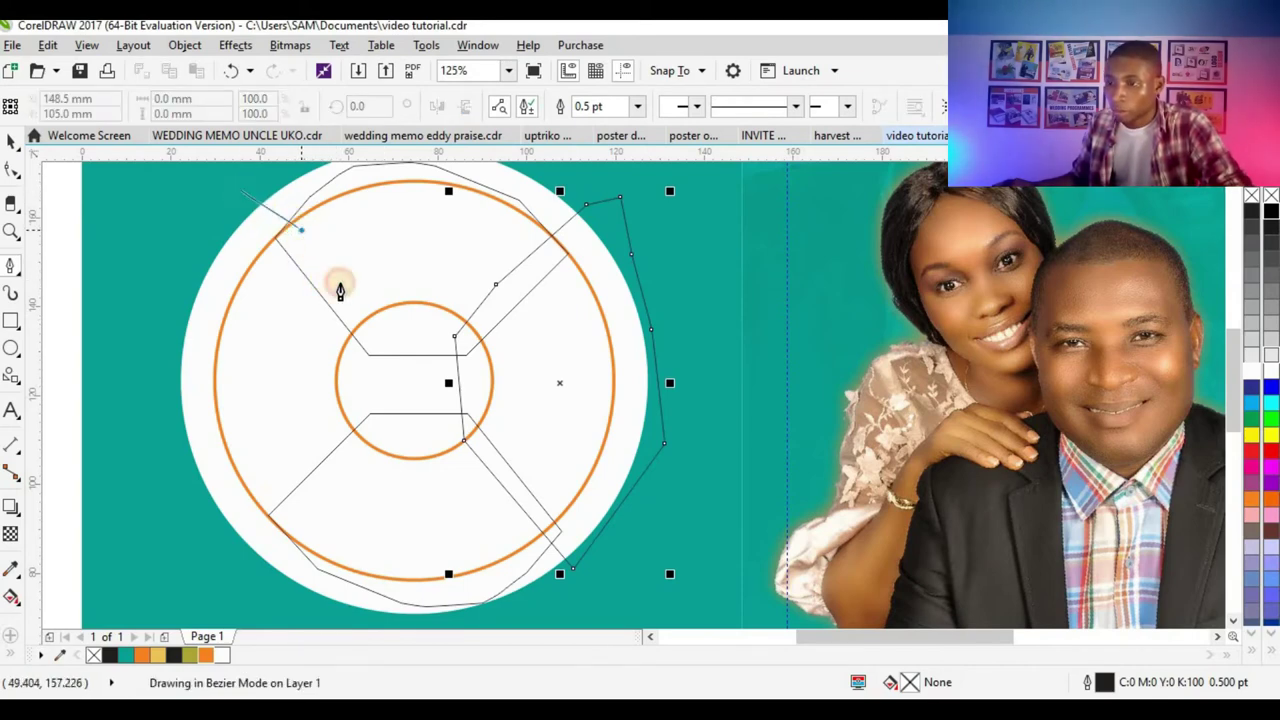
pyautogui.click(340, 283)
pyautogui.click(367, 318)
pyautogui.click(390, 355)
pyautogui.click(390, 413)
pyautogui.click(366, 471)
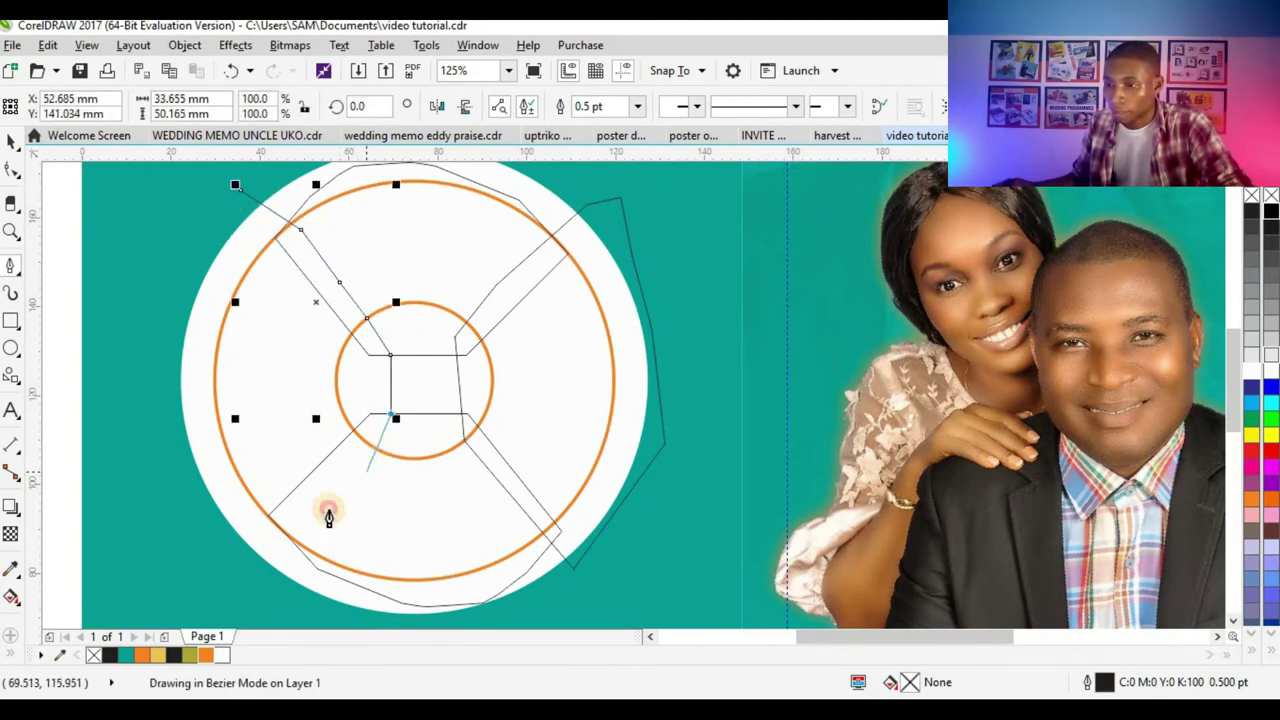
pyautogui.click(301, 529)
pyautogui.click(238, 554)
pyautogui.click(165, 503)
pyautogui.click(157, 363)
pyautogui.click(172, 278)
pyautogui.click(228, 209)
pyautogui.click(240, 190)
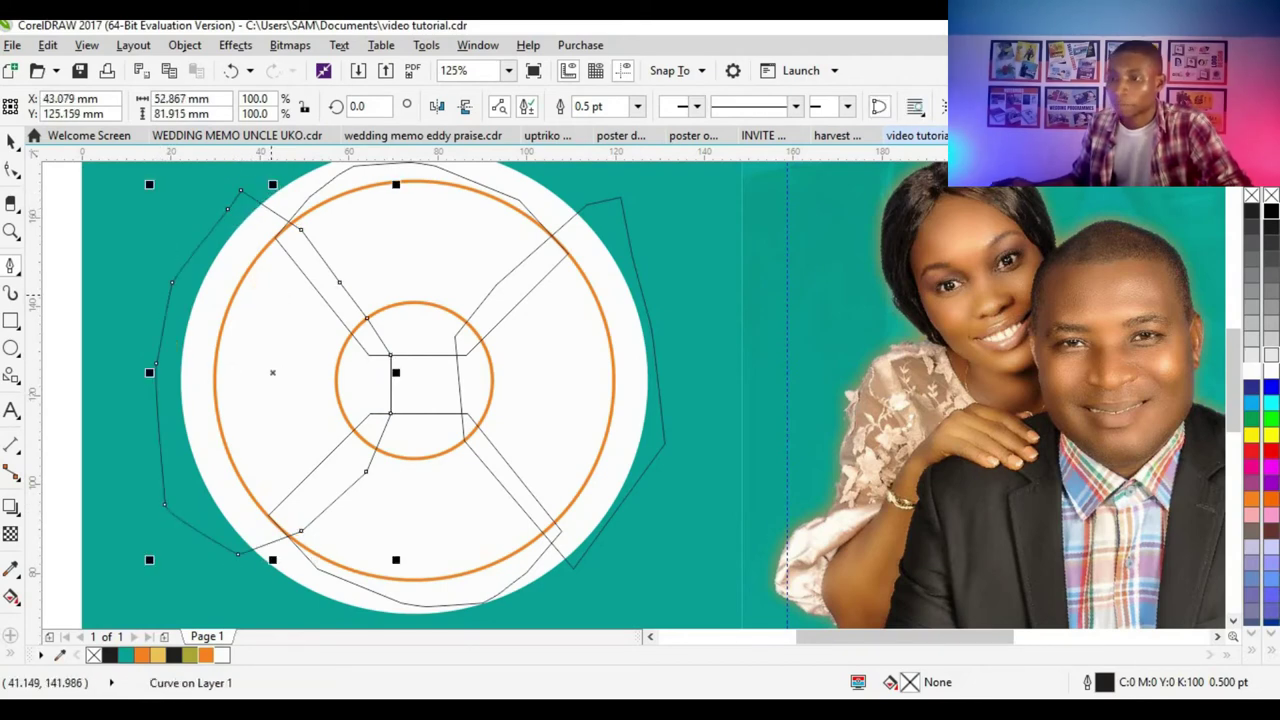
pyautogui.click(12, 140)
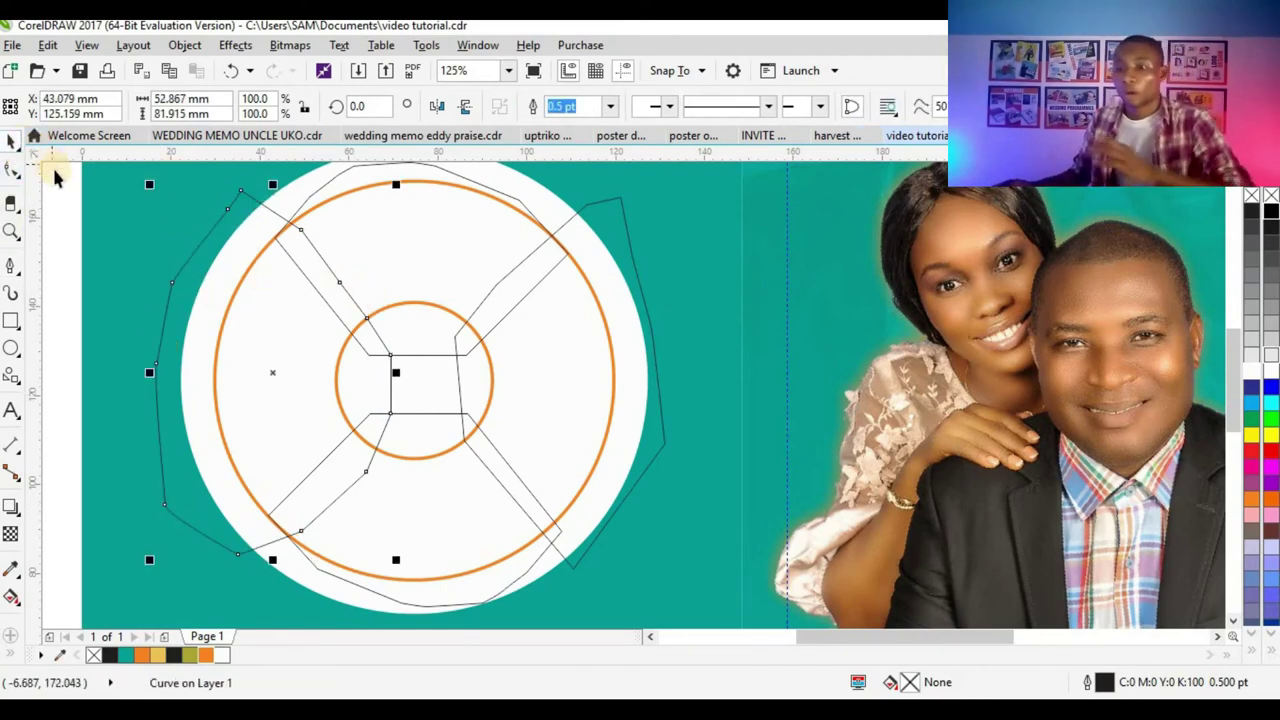
# - Fill the upper and lower segment shapes 10% Black with 2.0 pt orange outlines
pyautogui.click(336, 215)
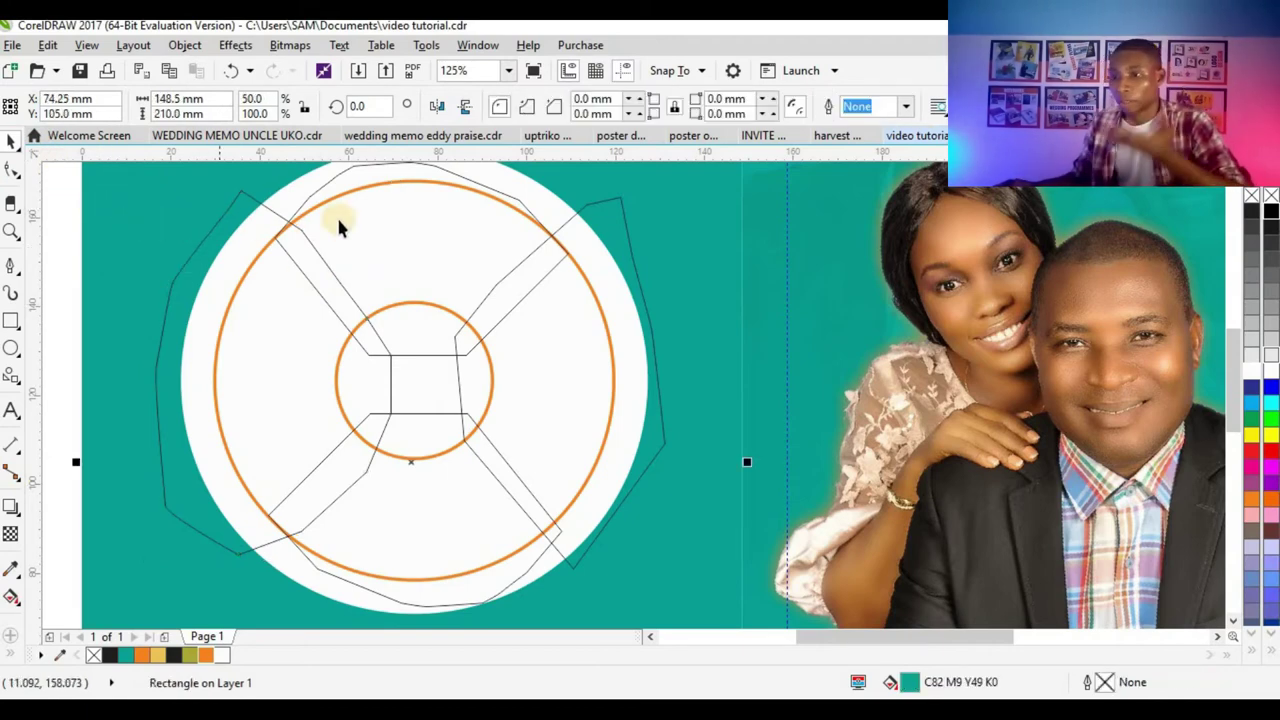
pyautogui.click(385, 217)
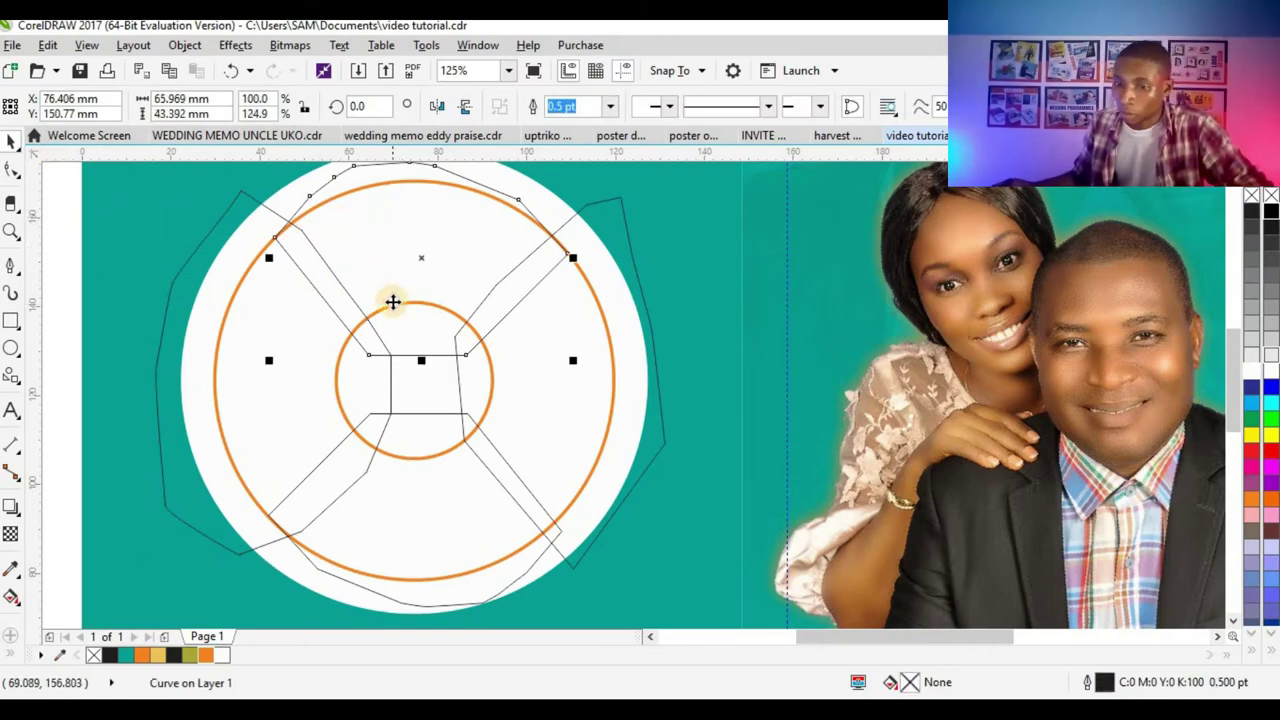
pyautogui.keyDown('shift'); pyautogui.click(425, 506); pyautogui.keyUp('shift')
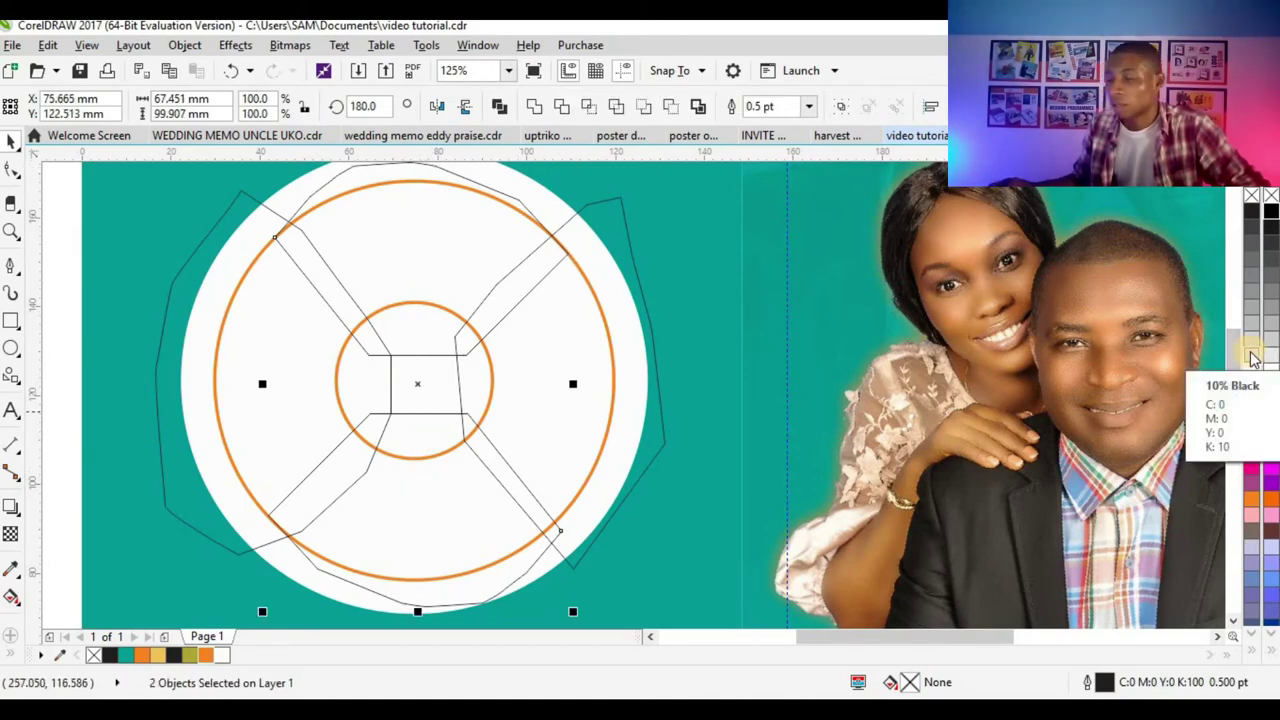
pyautogui.click(1252, 357)
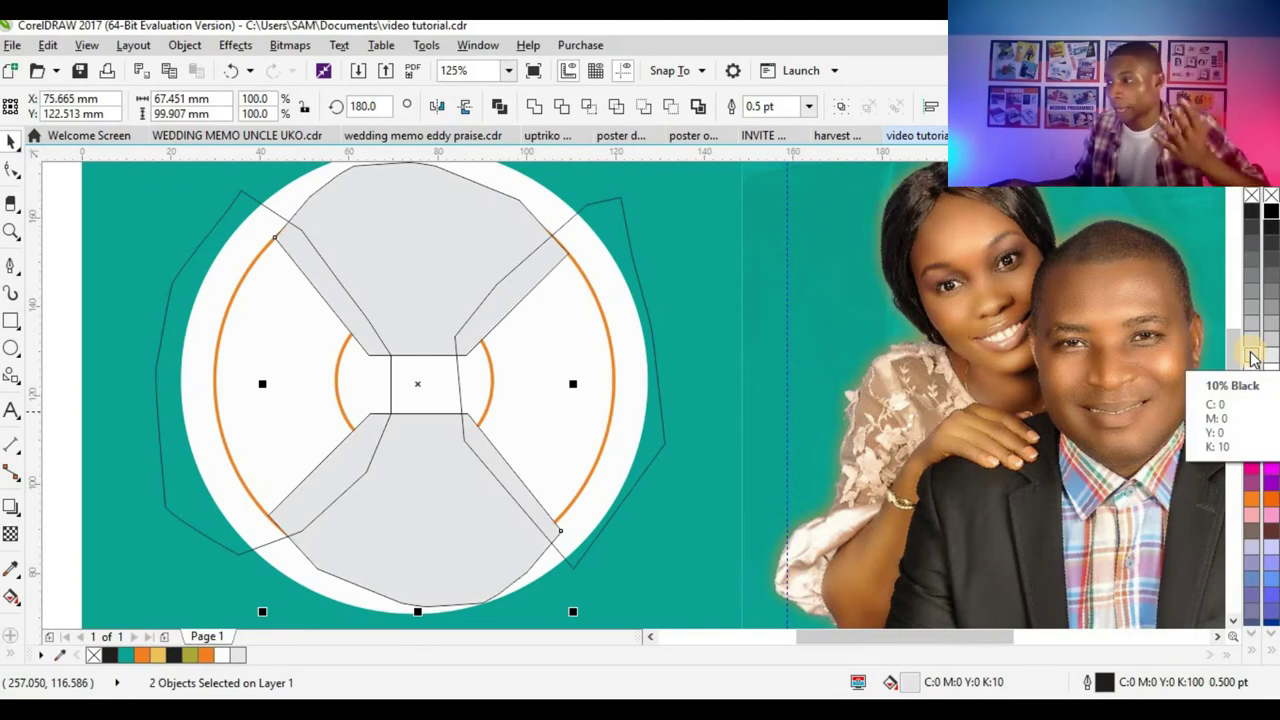
pyautogui.click(808, 106)
pyautogui.click(772, 216)
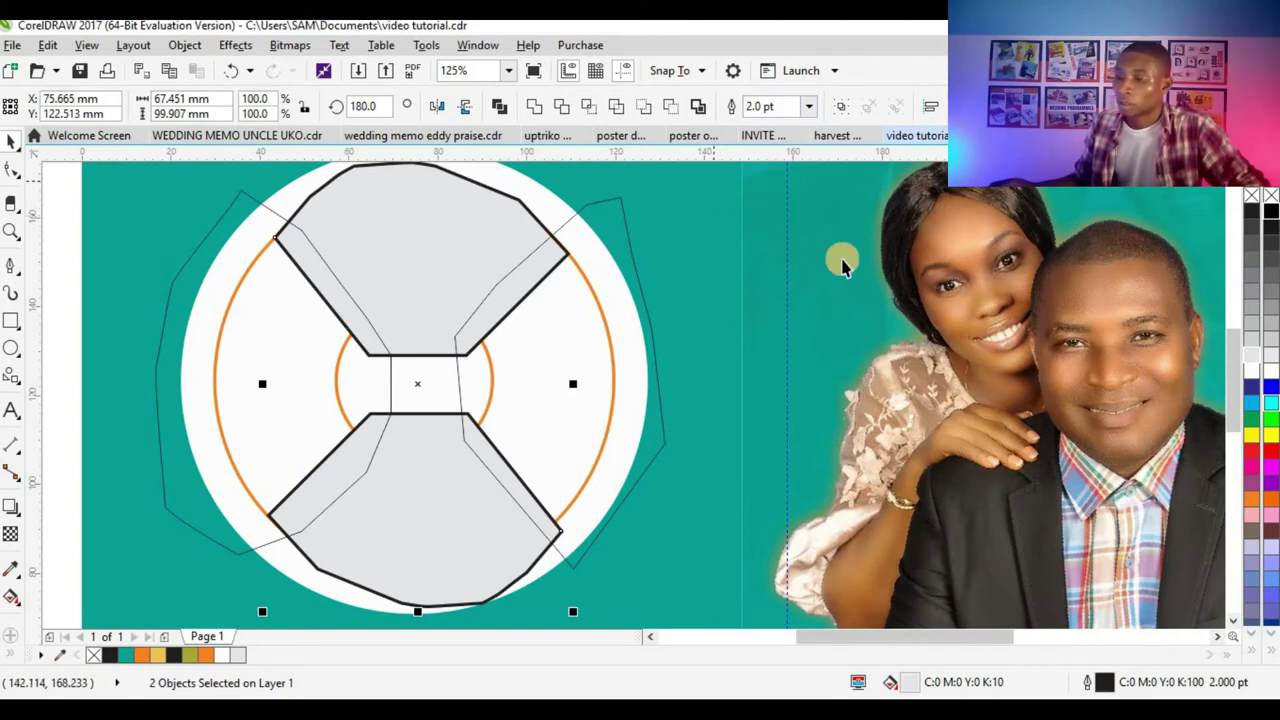
pyautogui.rightClick(207, 656)
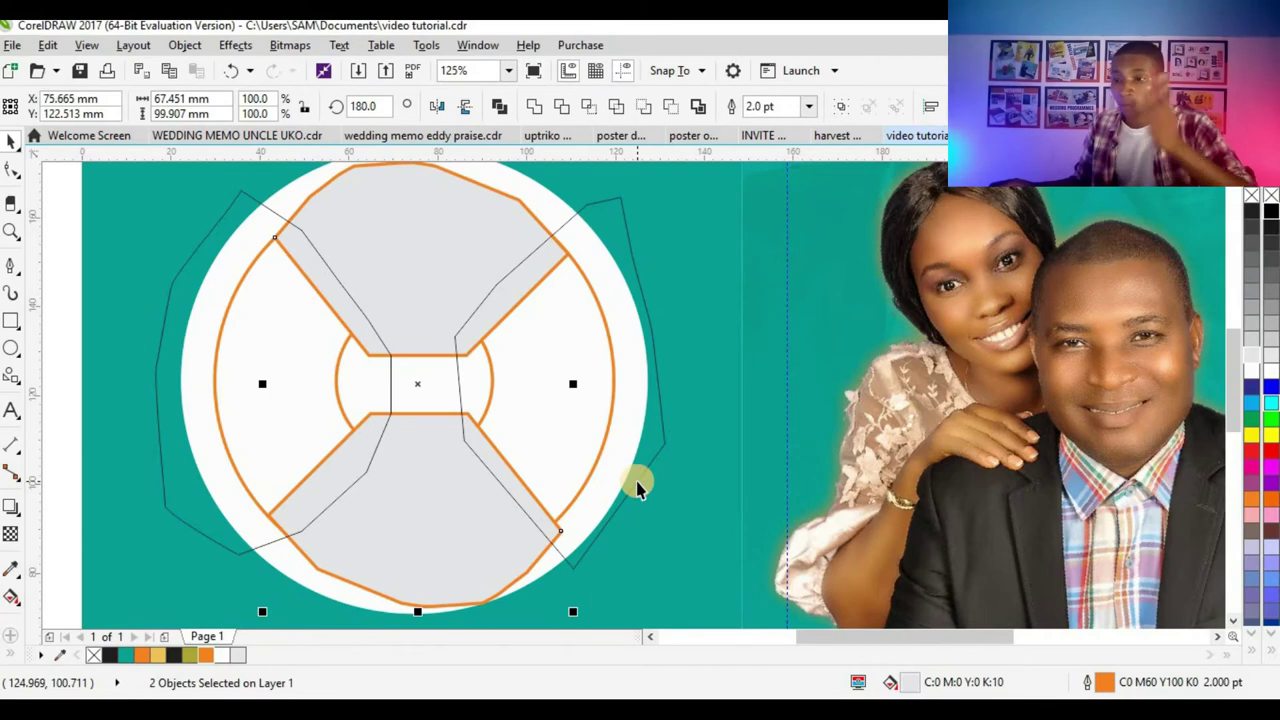
pyautogui.rightClick(440, 512)
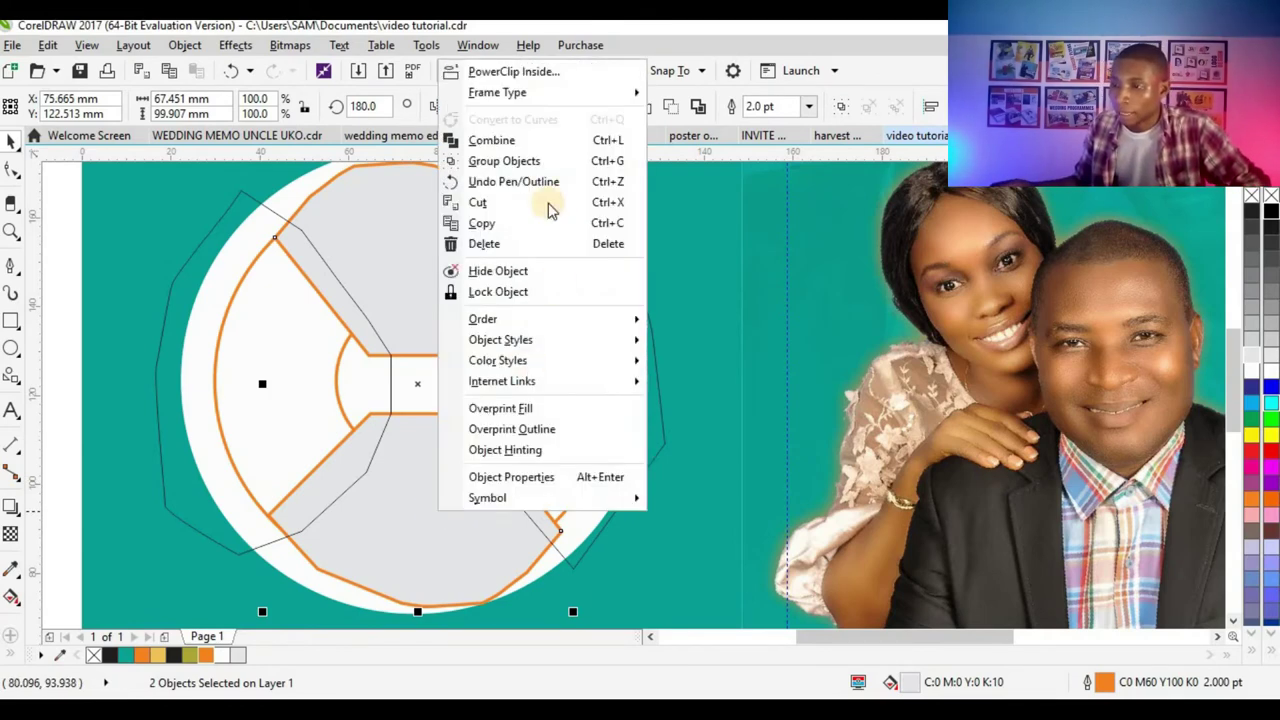
# - Try clipping the grey shapes into the right outline, undo it, then shift the right outline further right
pyautogui.click(516, 72)
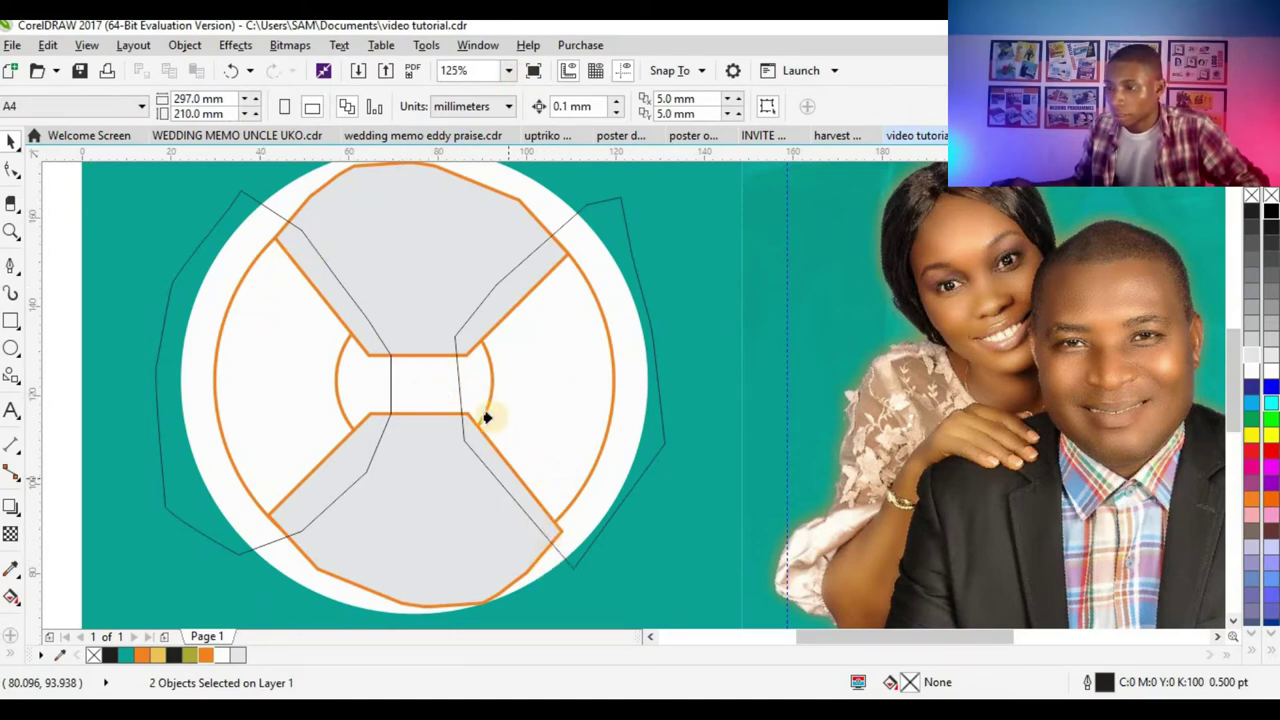
pyautogui.click(515, 401)
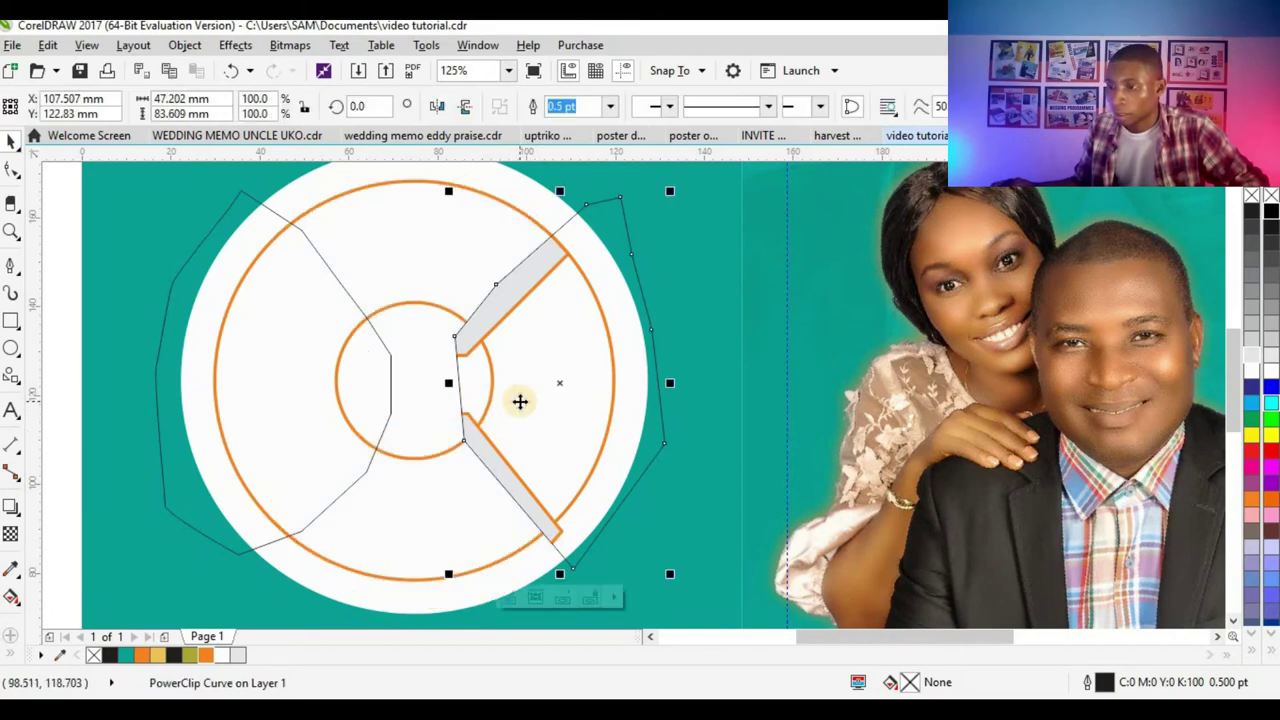
pyautogui.hotkey('ctrl', 'z')
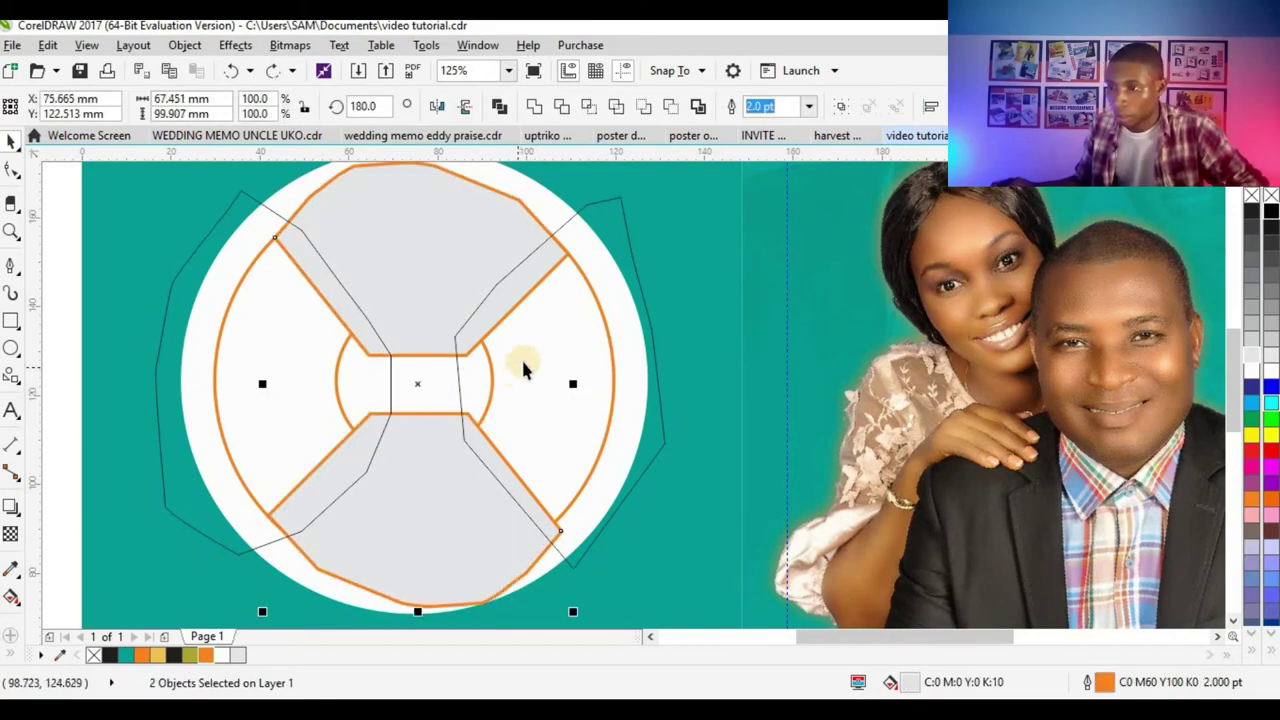
pyautogui.click(584, 258)
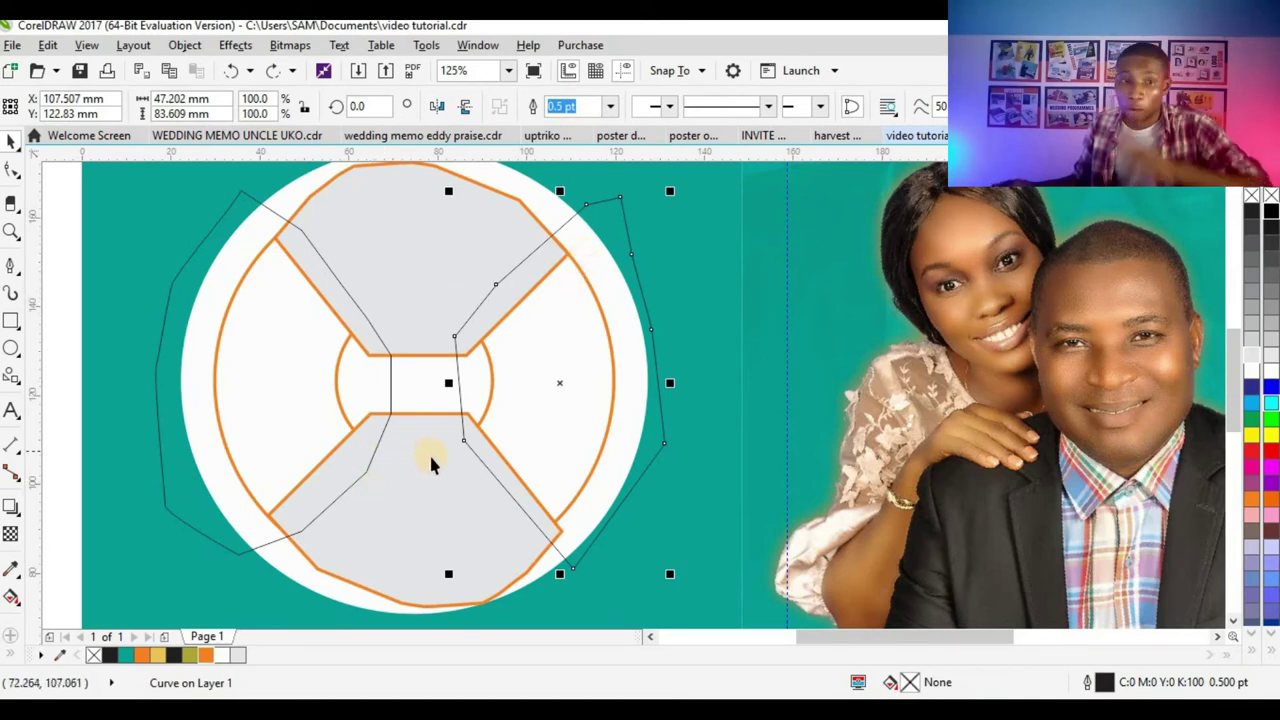
pyautogui.click(286, 336)
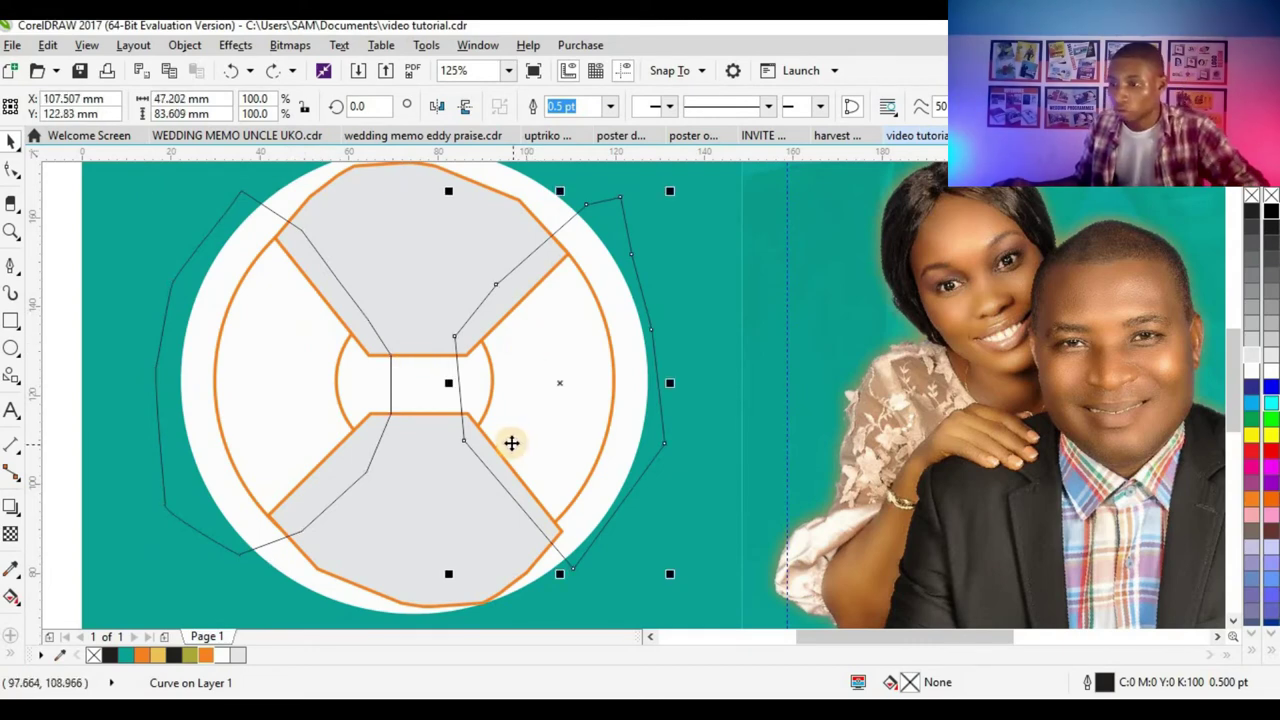
pyautogui.moveTo(508, 440); pyautogui.dragTo(569, 454)
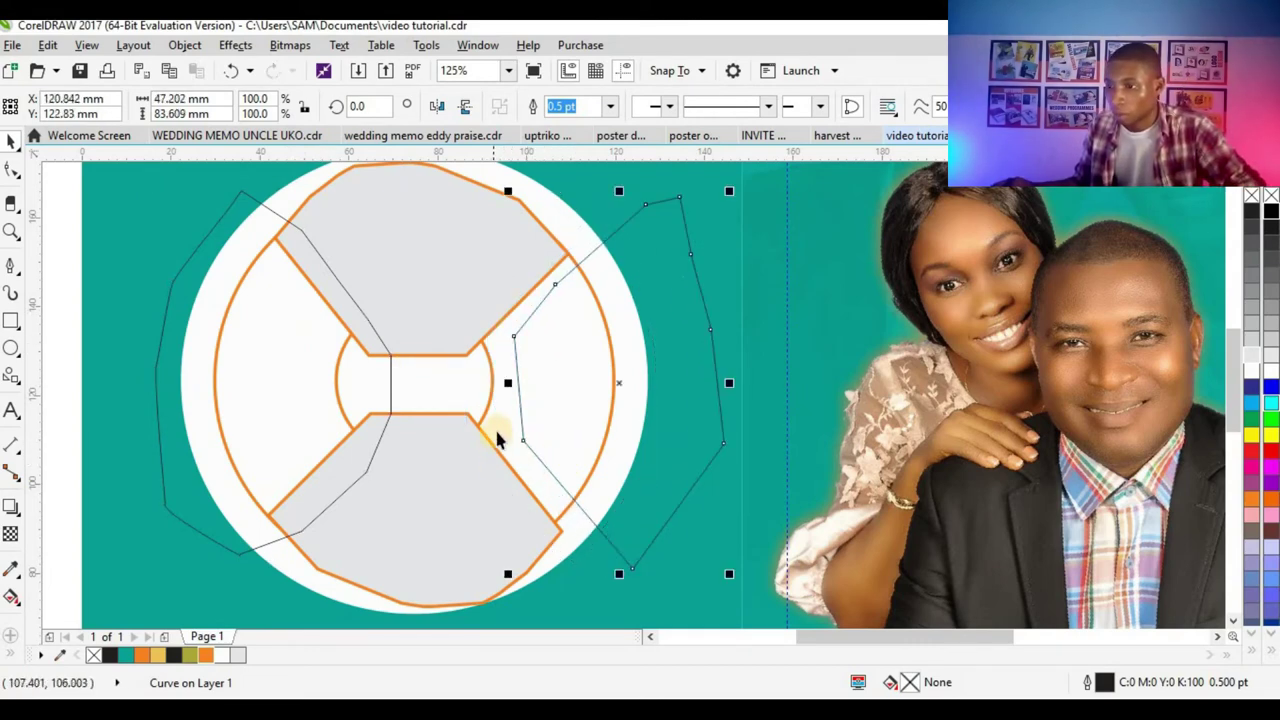
# - Fill the ring's left and right side segments yellow
pyautogui.click(497, 421)
pyautogui.scroll(2, 497, 421)
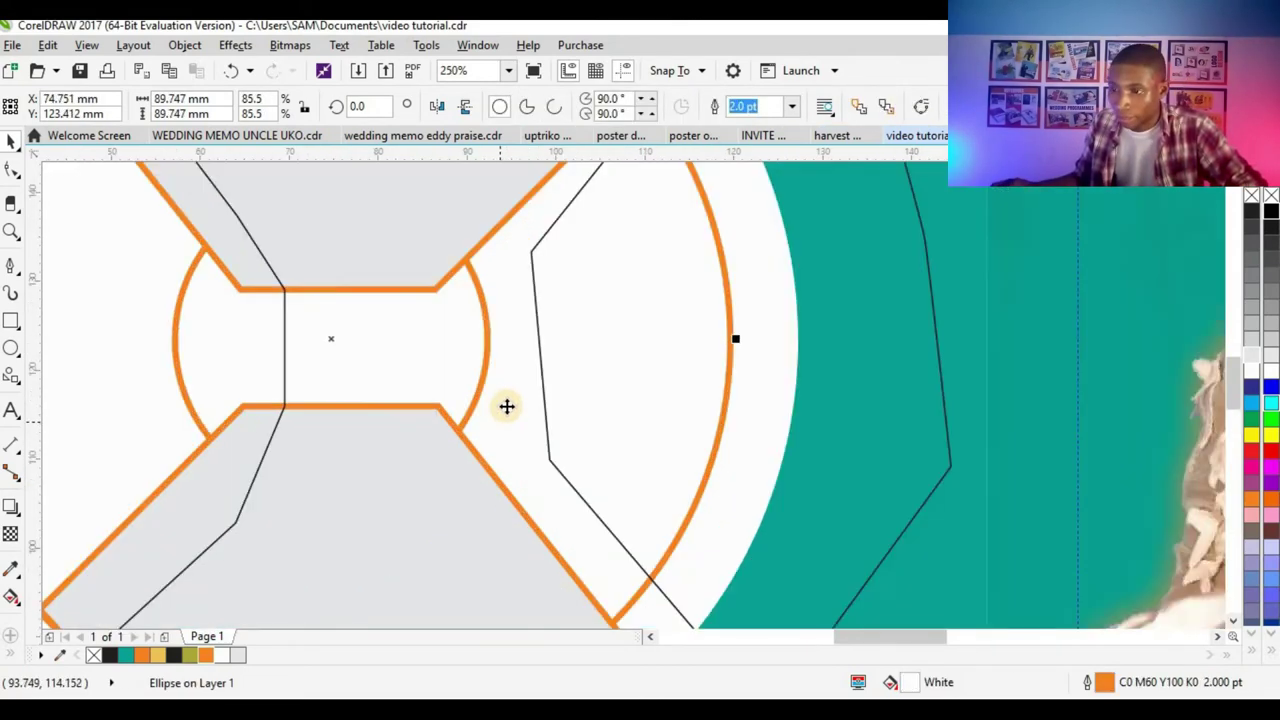
pyautogui.scroll(-2, 505, 418)
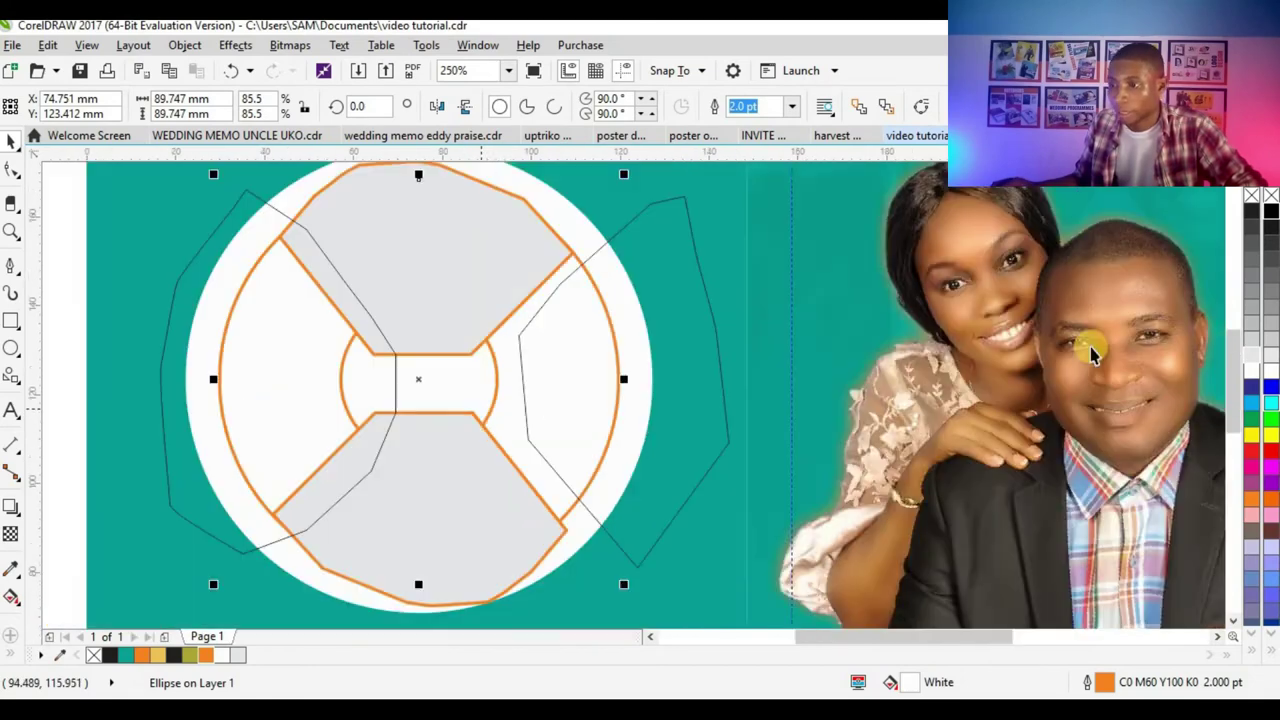
pyautogui.click(1255, 300)
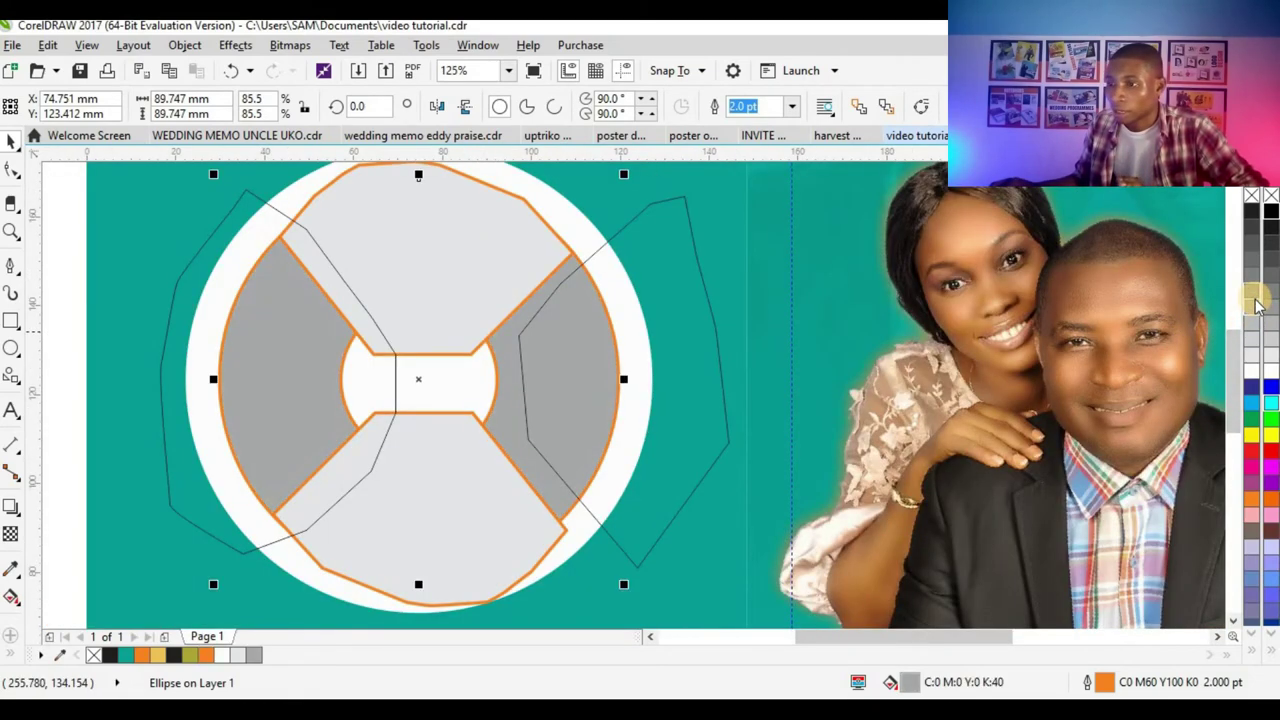
pyautogui.click(1255, 440)
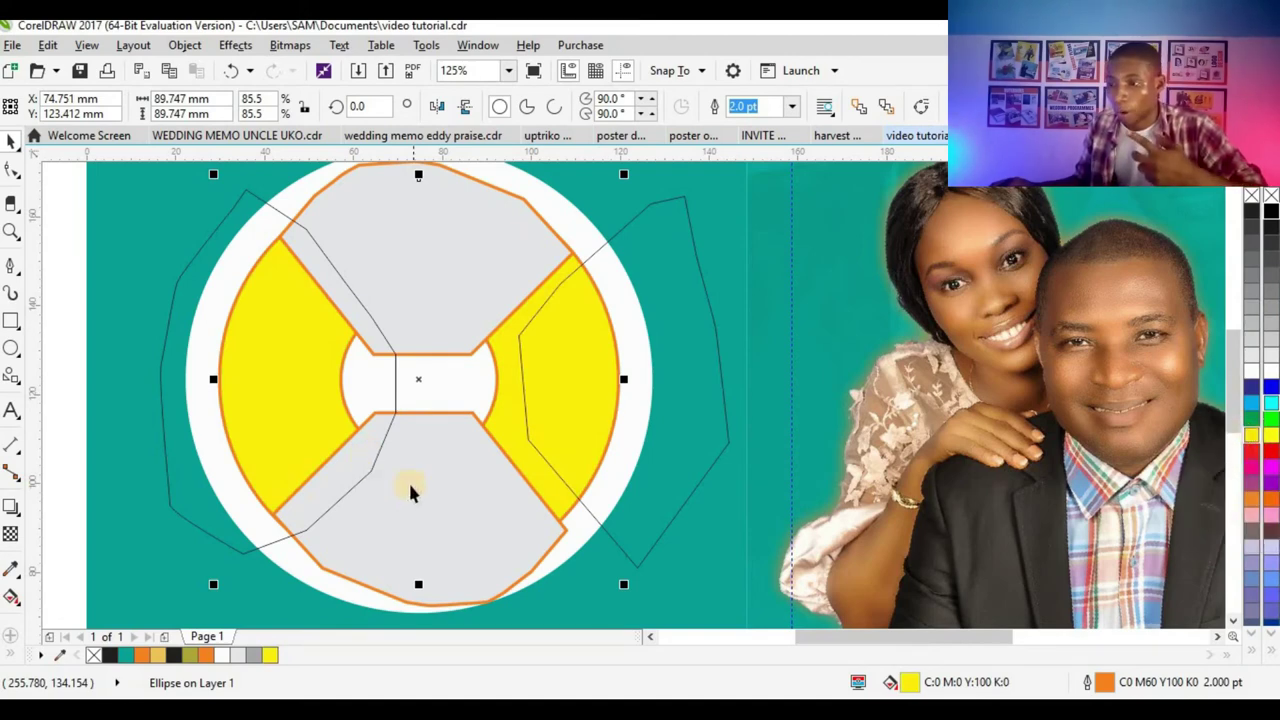
# - PowerClip the top and bottom grey segments inside the orange-ringed circle
pyautogui.click(482, 493)
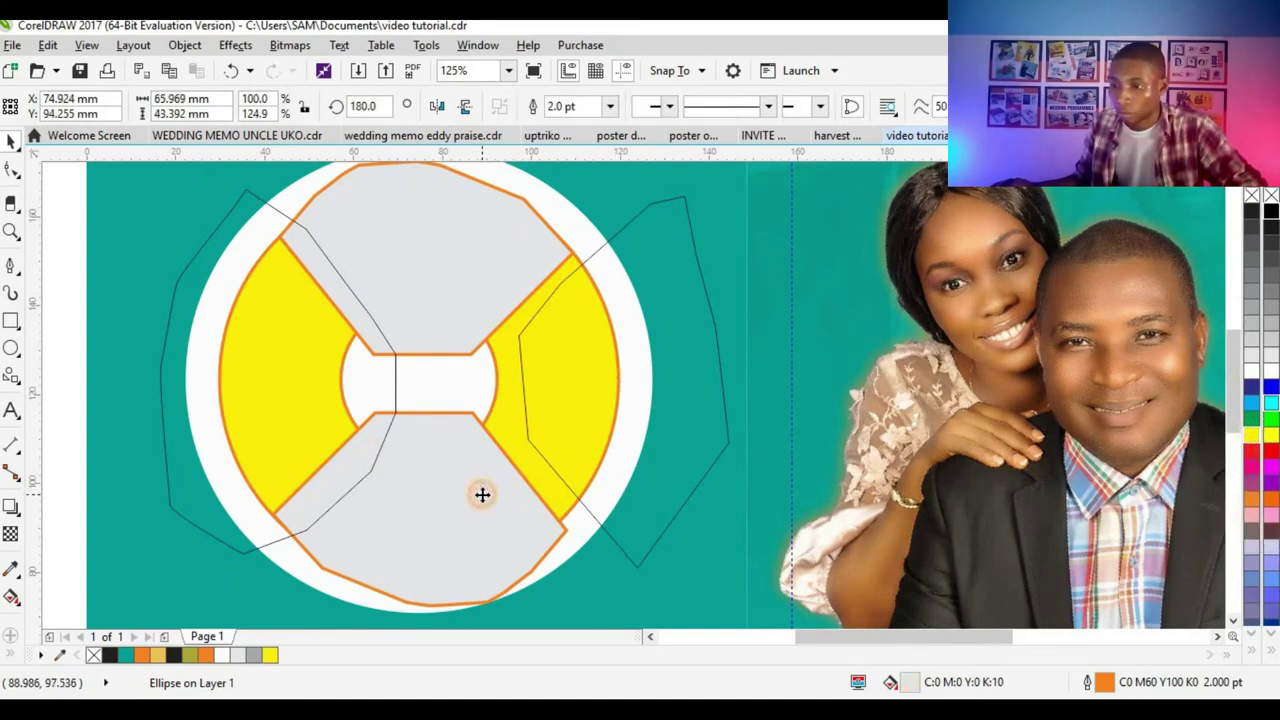
pyautogui.keyDown('shift'); pyautogui.click(471, 254); pyautogui.keyUp('shift')
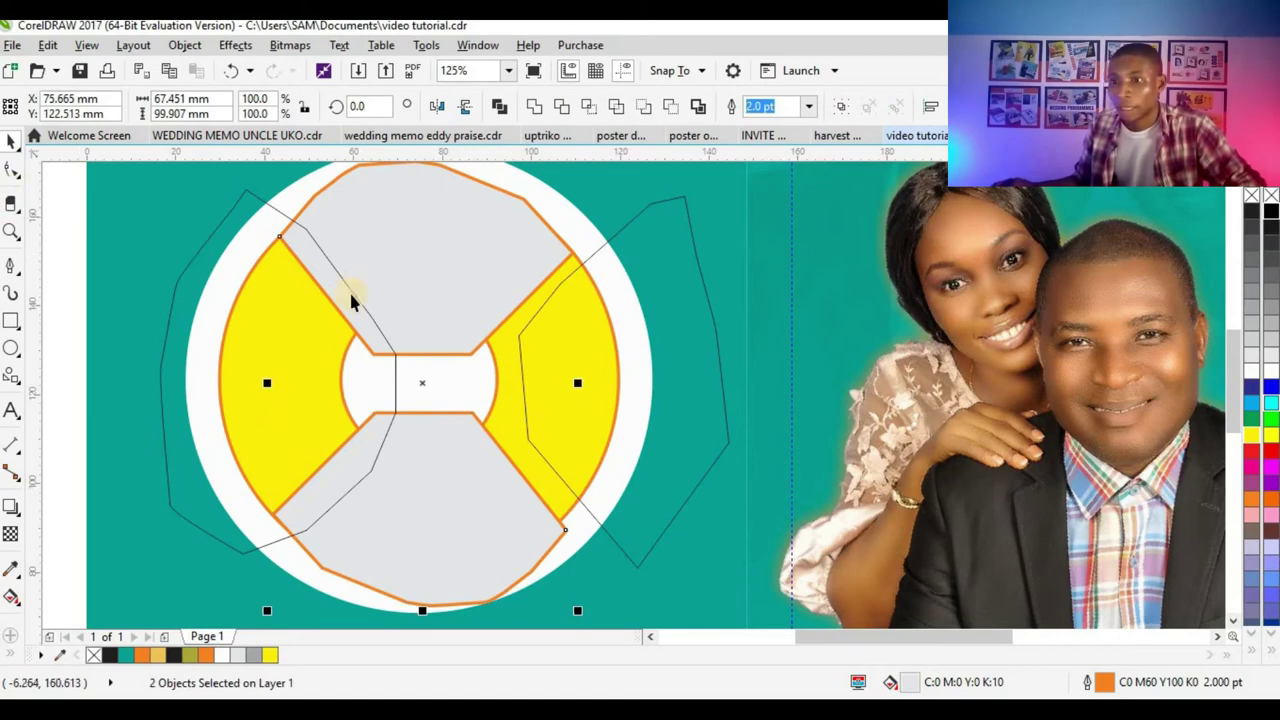
pyautogui.rightClick(397, 238)
pyautogui.click(451, 354)
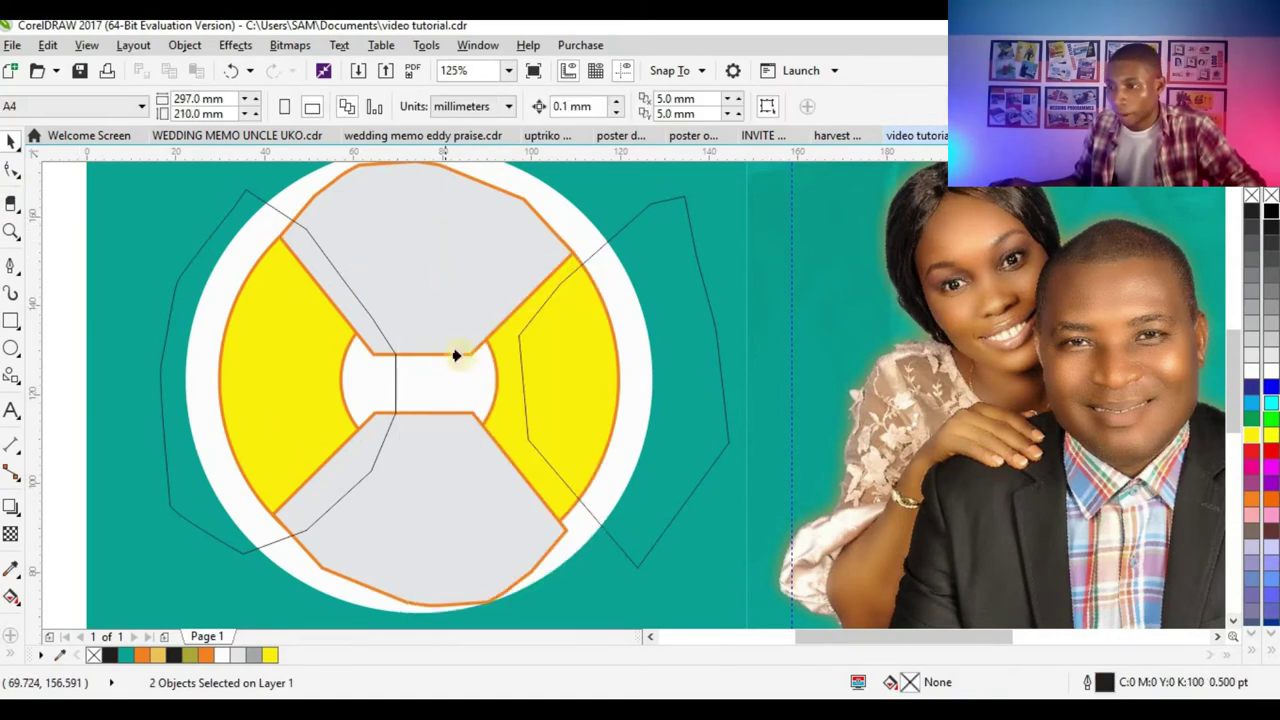
pyautogui.click(502, 425)
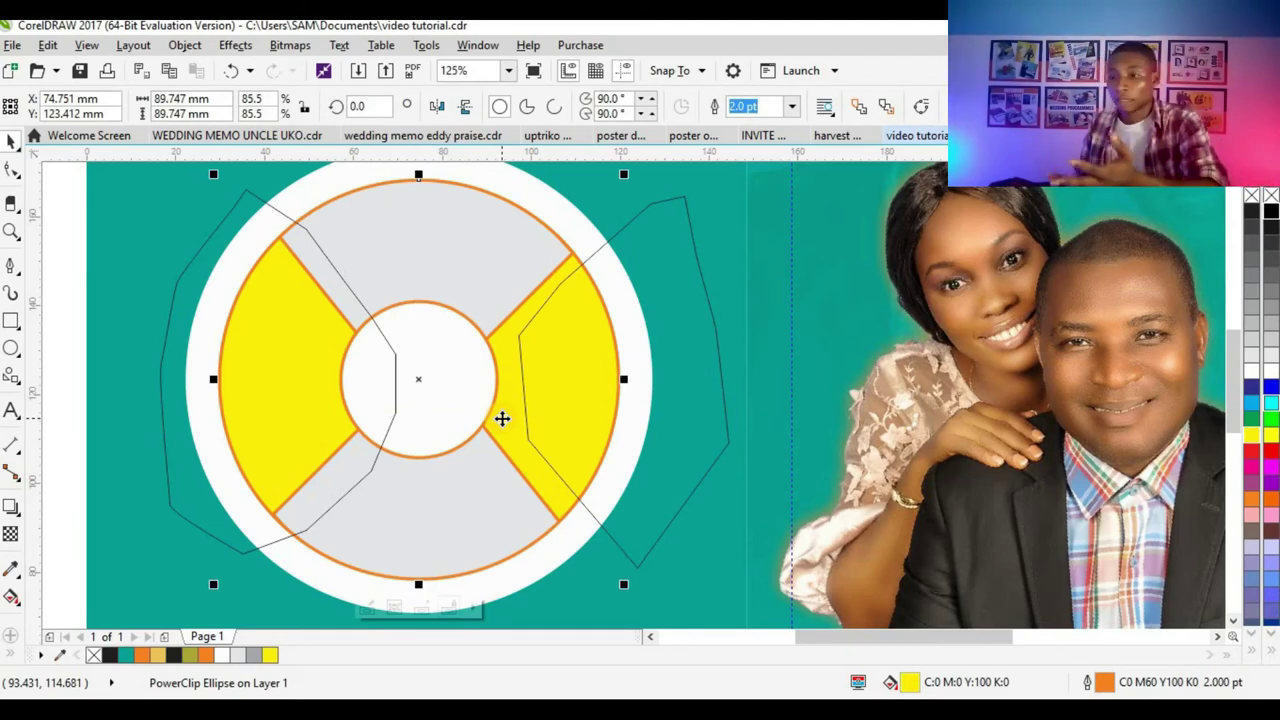
# - Fill the left and right outline shapes magenta and remove their outlines
pyautogui.click(551, 352)
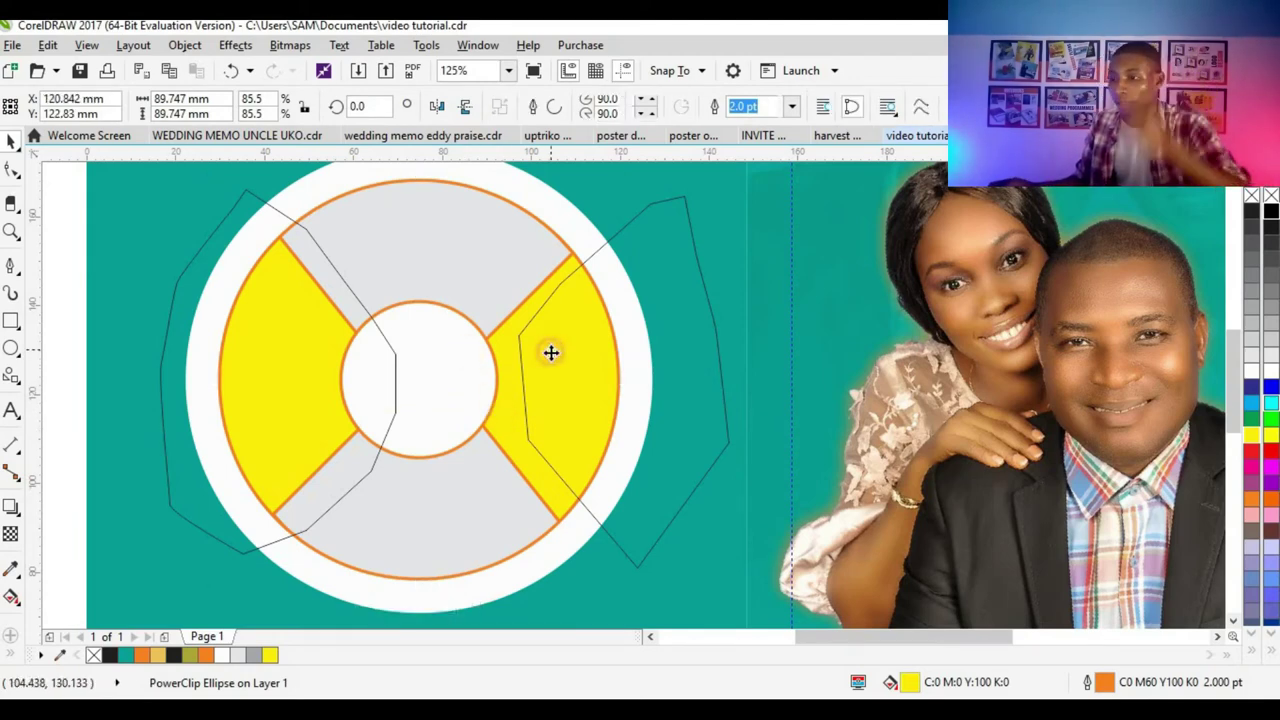
pyautogui.moveTo(521, 409)
pyautogui.mouseDown()
pyautogui.moveTo(486, 412)
pyautogui.moveTo(503, 413)
pyautogui.mouseUp()
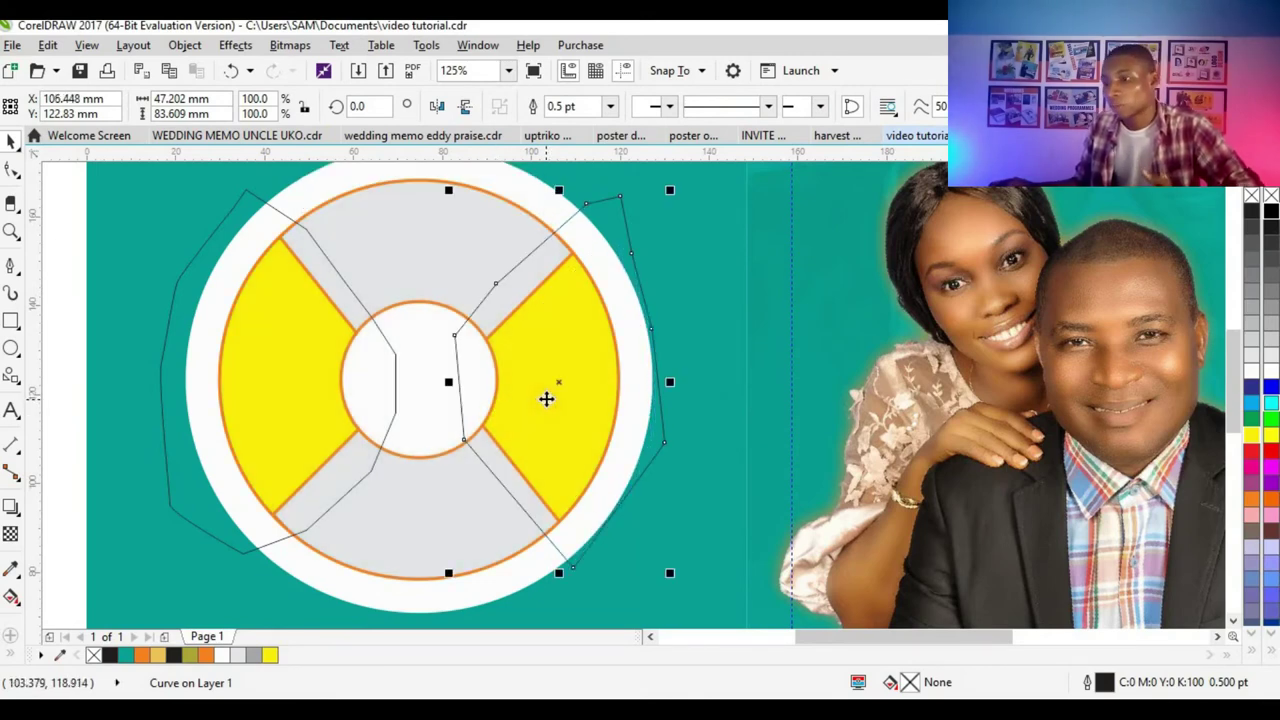
pyautogui.click(600, 239)
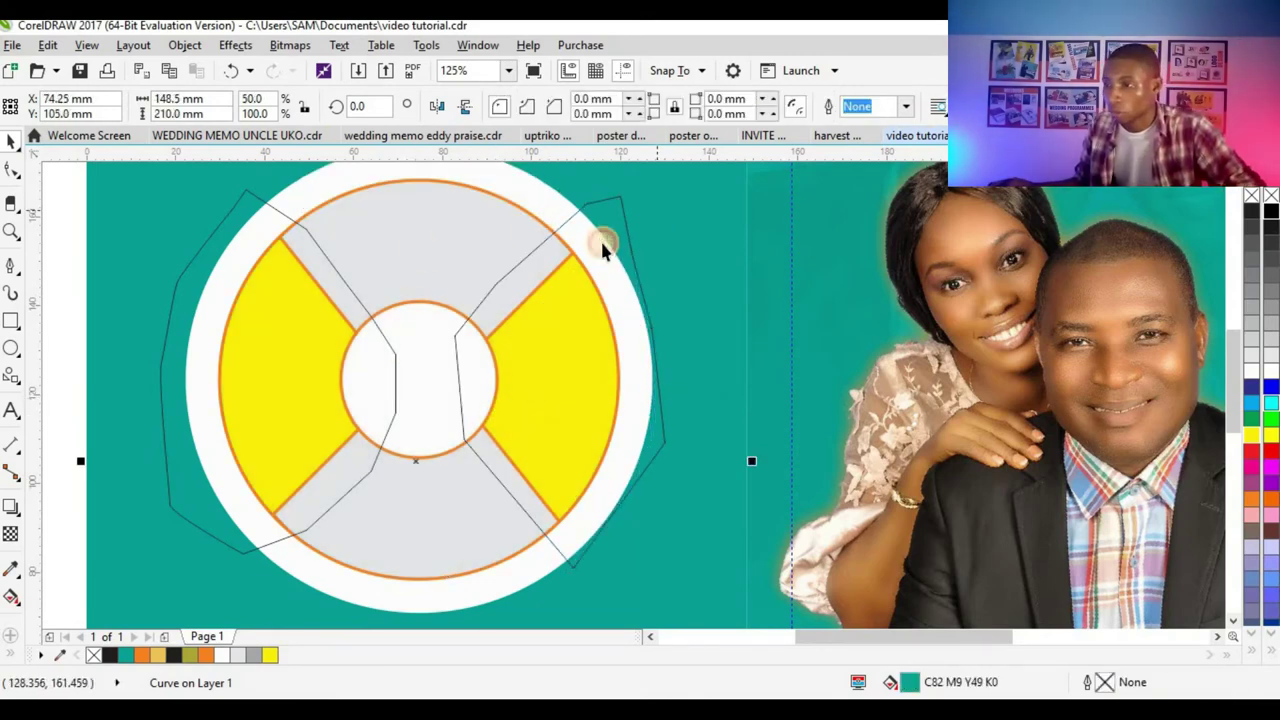
pyautogui.click(586, 215)
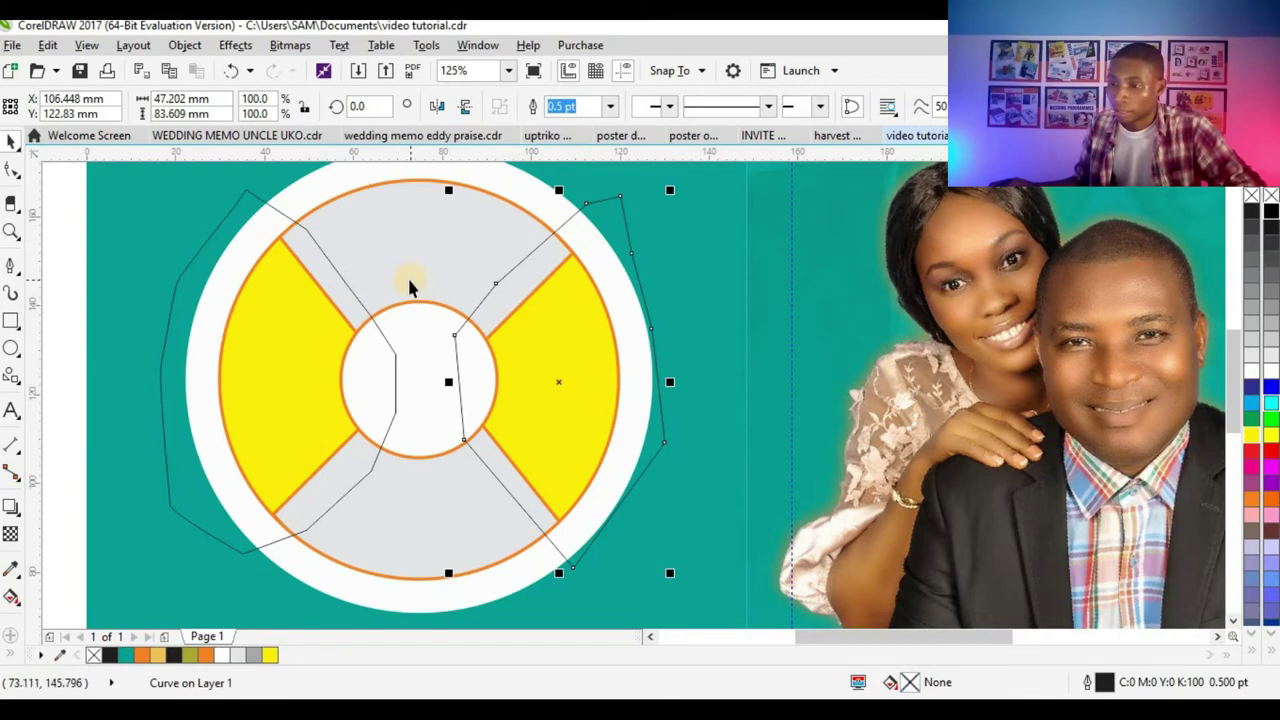
pyautogui.keyDown('shift'); pyautogui.click(266, 217); pyautogui.keyUp('shift')
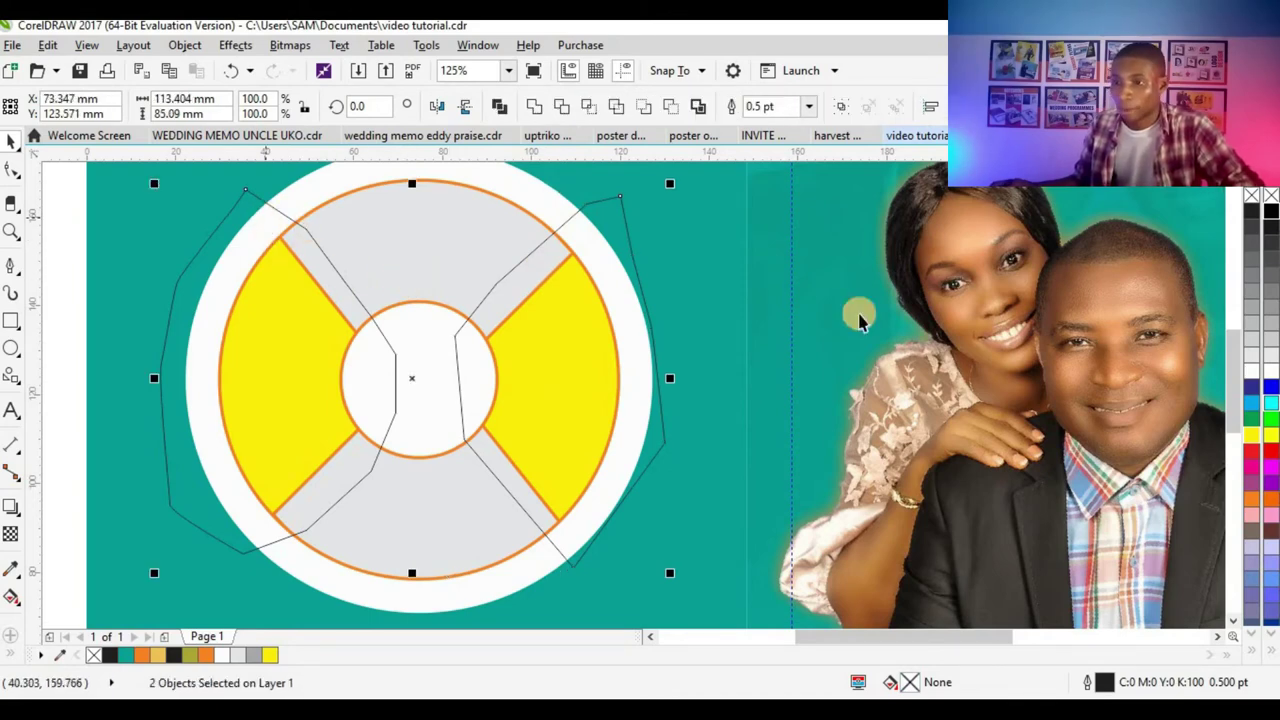
pyautogui.click(1262, 468)
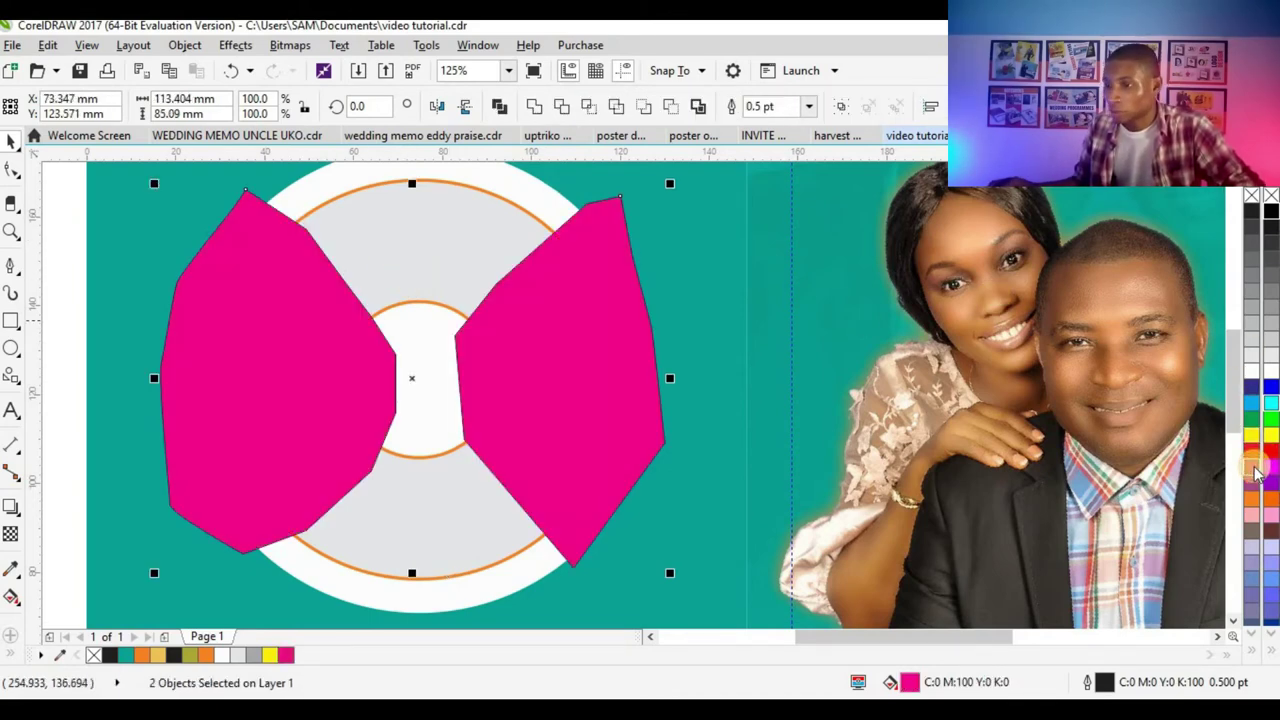
pyautogui.rightClick(1250, 196)
# - PowerClip the magenta shapes inside the ring circle
pyautogui.rightClick(518, 345)
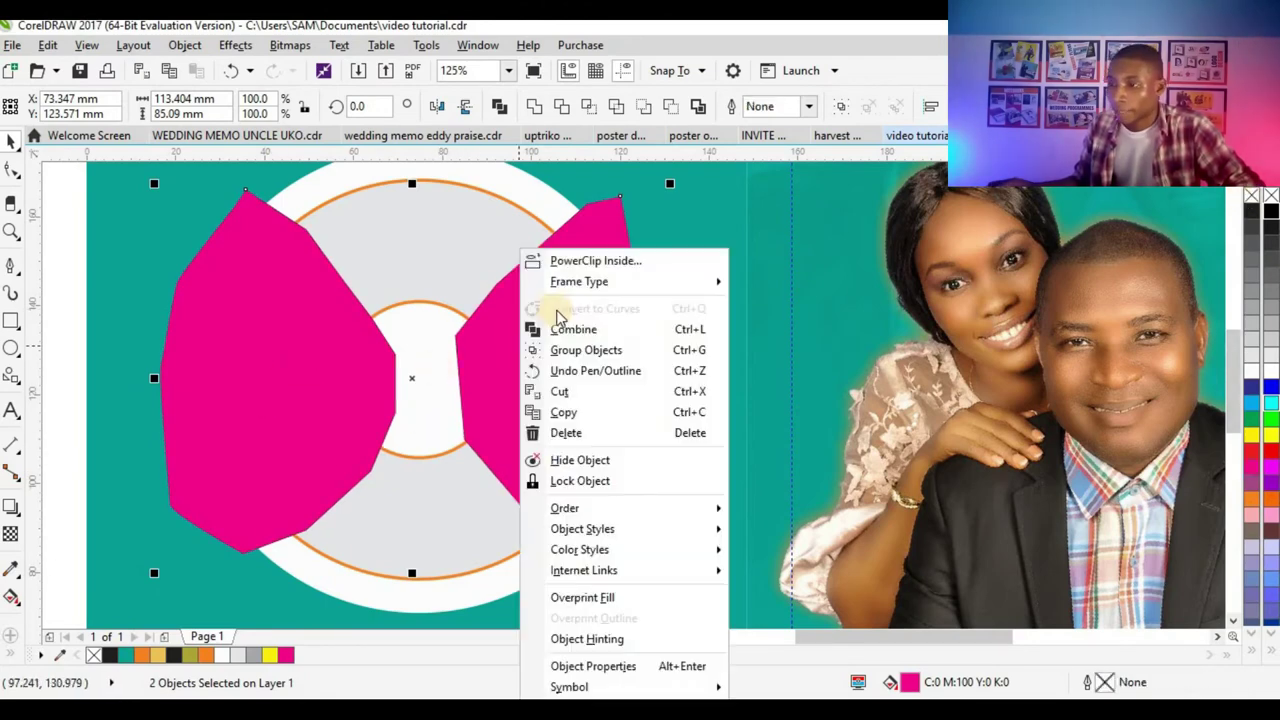
pyautogui.click(594, 262)
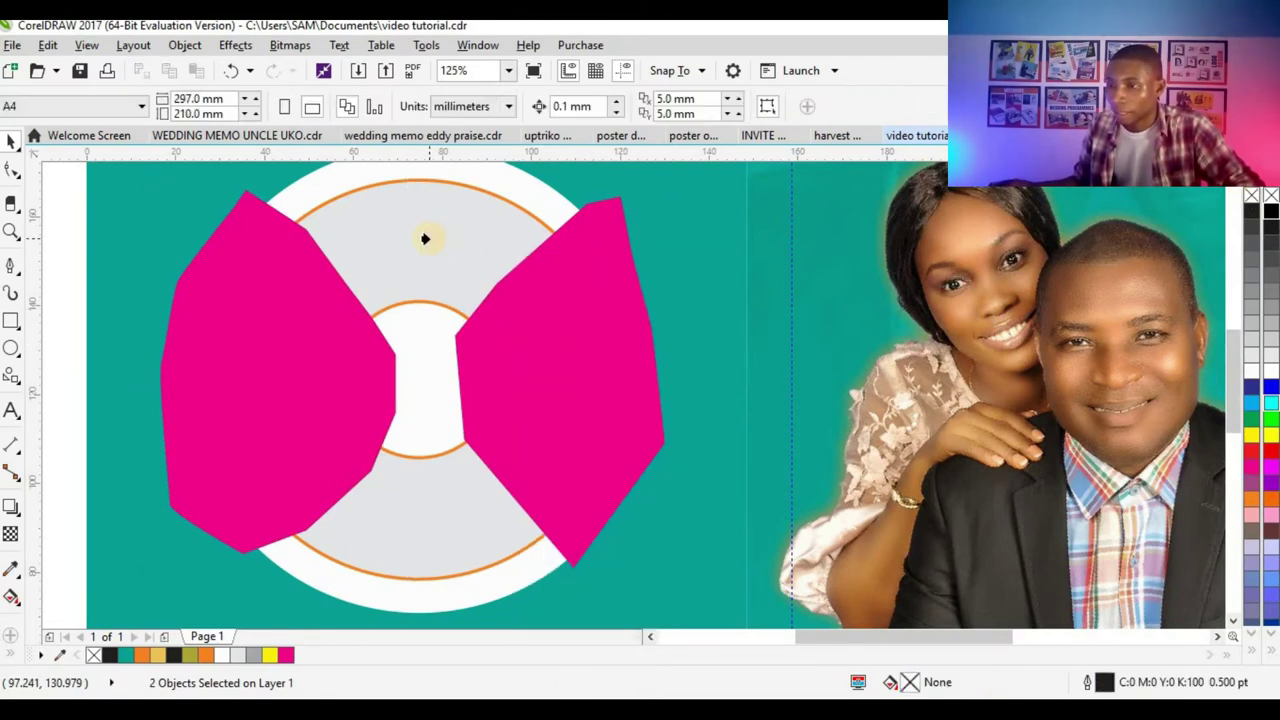
pyautogui.click(427, 238)
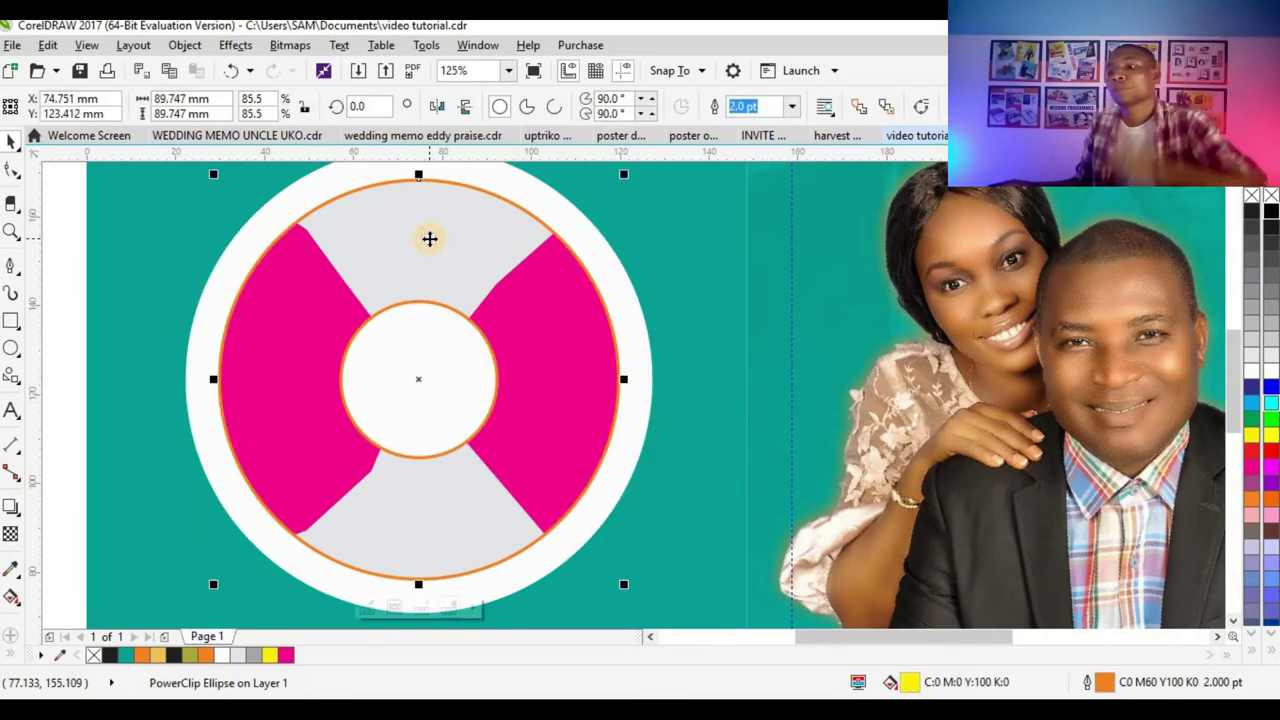
# - Select both magenta segments inside the ring and move them behind the grey segments
pyautogui.click(551, 346)
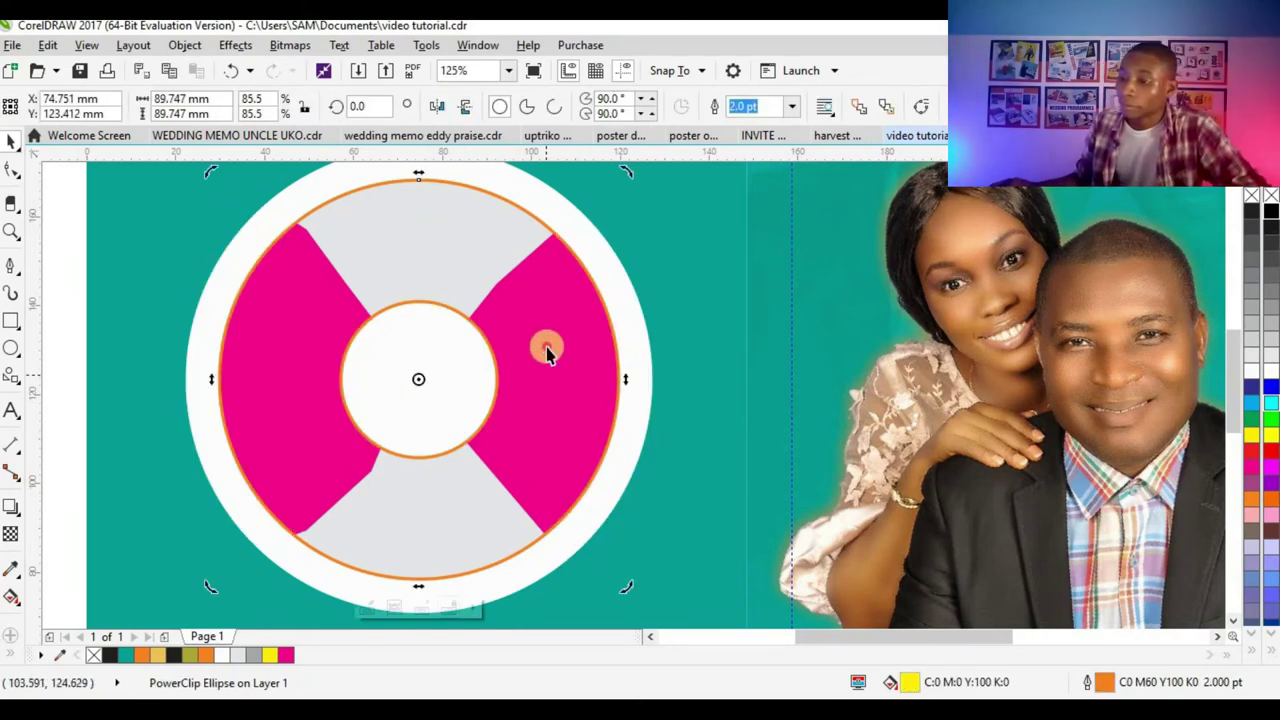
pyautogui.keyDown('ctrl'); pyautogui.click(546, 346); pyautogui.keyUp('ctrl')
pyautogui.keyDown('ctrl'); pyautogui.keyDown('shift'); pyautogui.click(299, 325); pyautogui.keyUp('shift'); pyautogui.keyUp('ctrl')
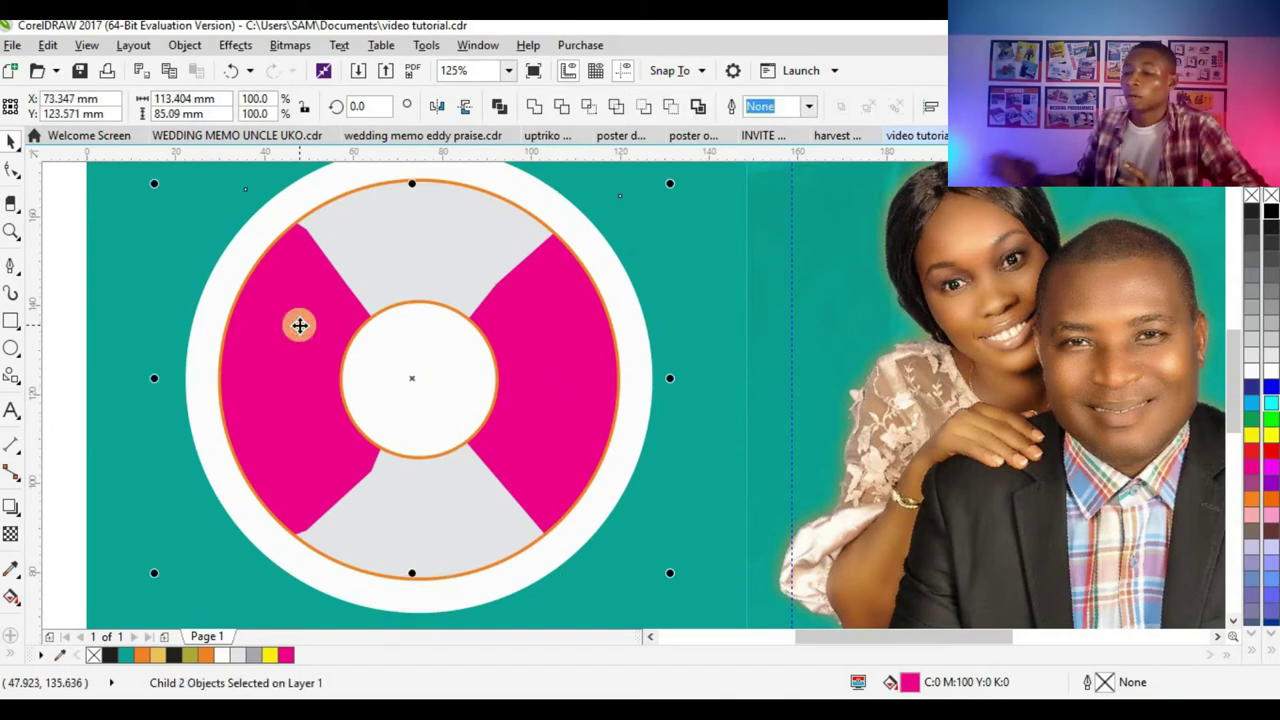
pyautogui.click(136, 374)
pyautogui.click(245, 361)
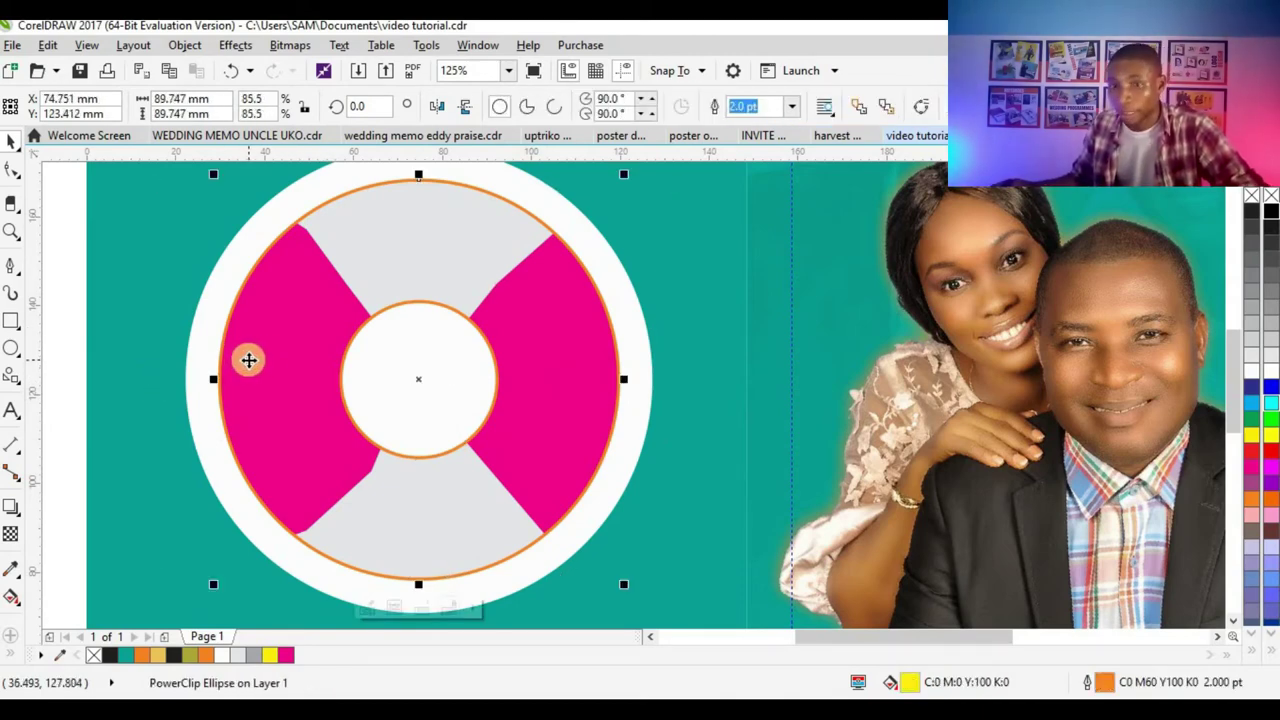
pyautogui.keyDown('ctrl'); pyautogui.click(288, 355); pyautogui.keyUp('ctrl')
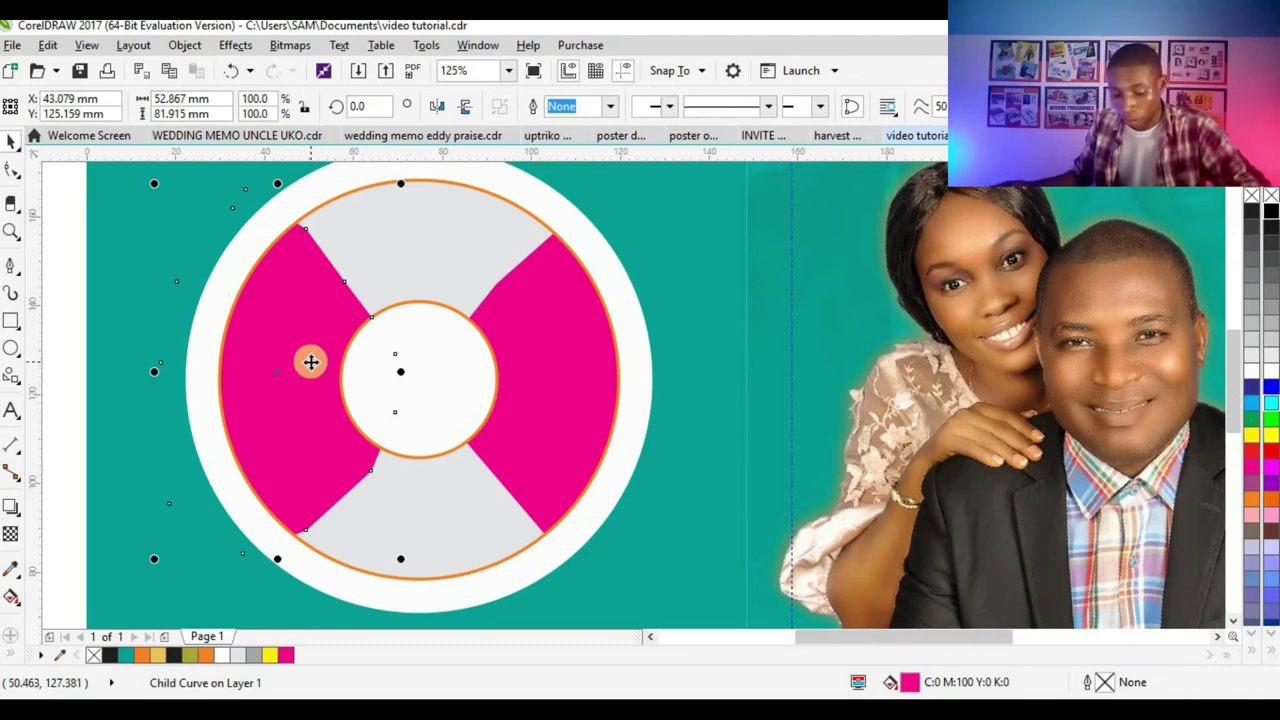
pyautogui.keyDown('ctrl'); pyautogui.keyDown('shift'); pyautogui.click(541, 335); pyautogui.keyUp('shift'); pyautogui.keyUp('ctrl')
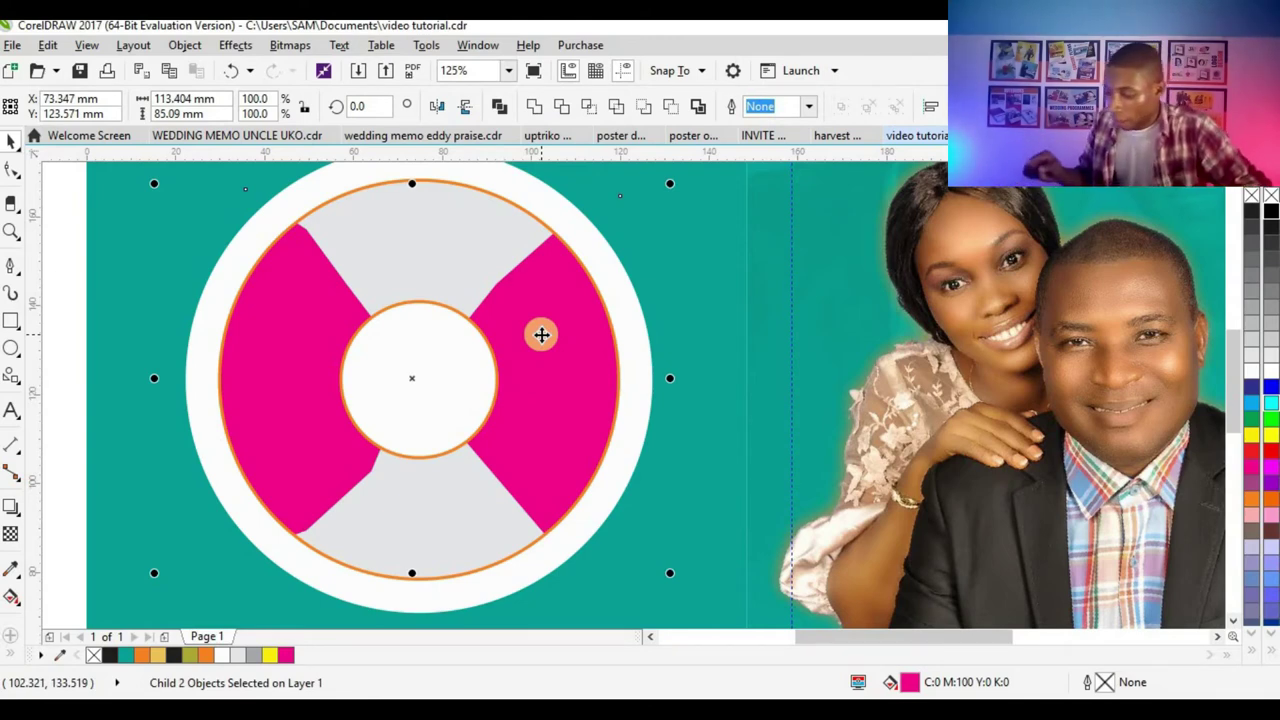
pyautogui.hotkey('ctrl', 'pageup')
pyautogui.hotkey('ctrl', 'pageup')
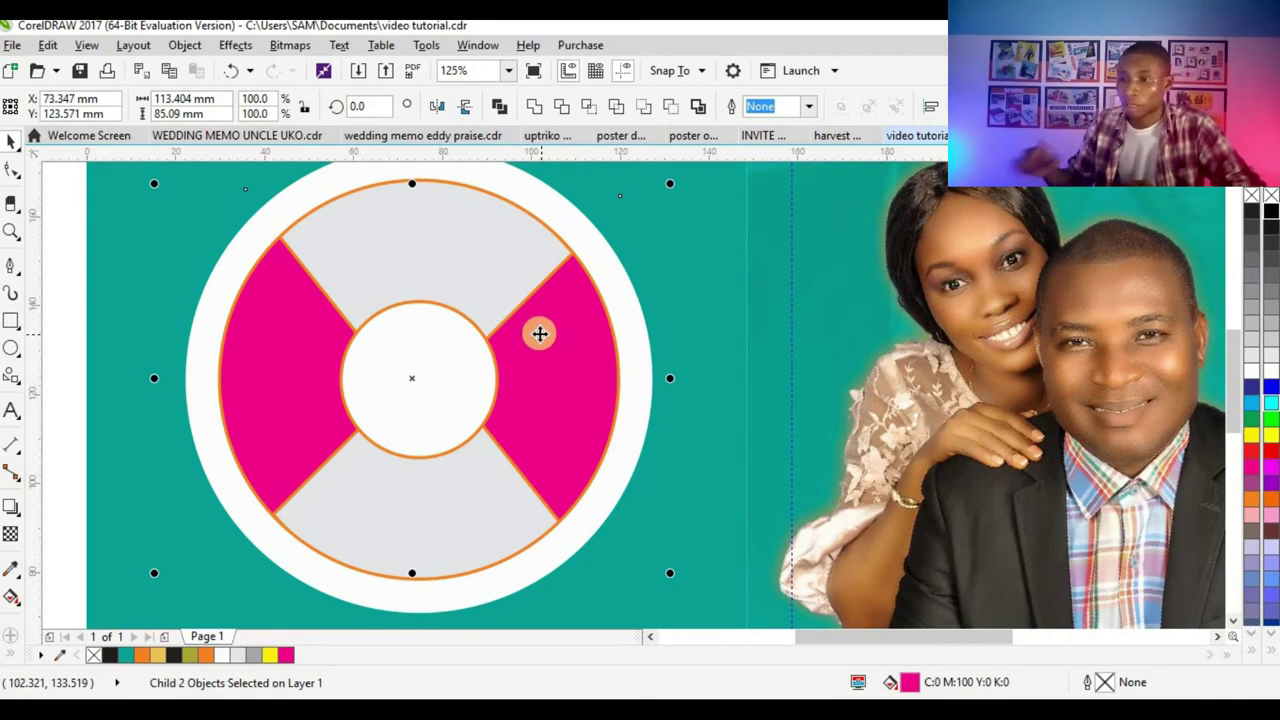
pyautogui.scroll(-2, 523, 394)
# - Check the ring on the full page, then bring up the clipped ring circle's context menu
pyautogui.click(223, 389)
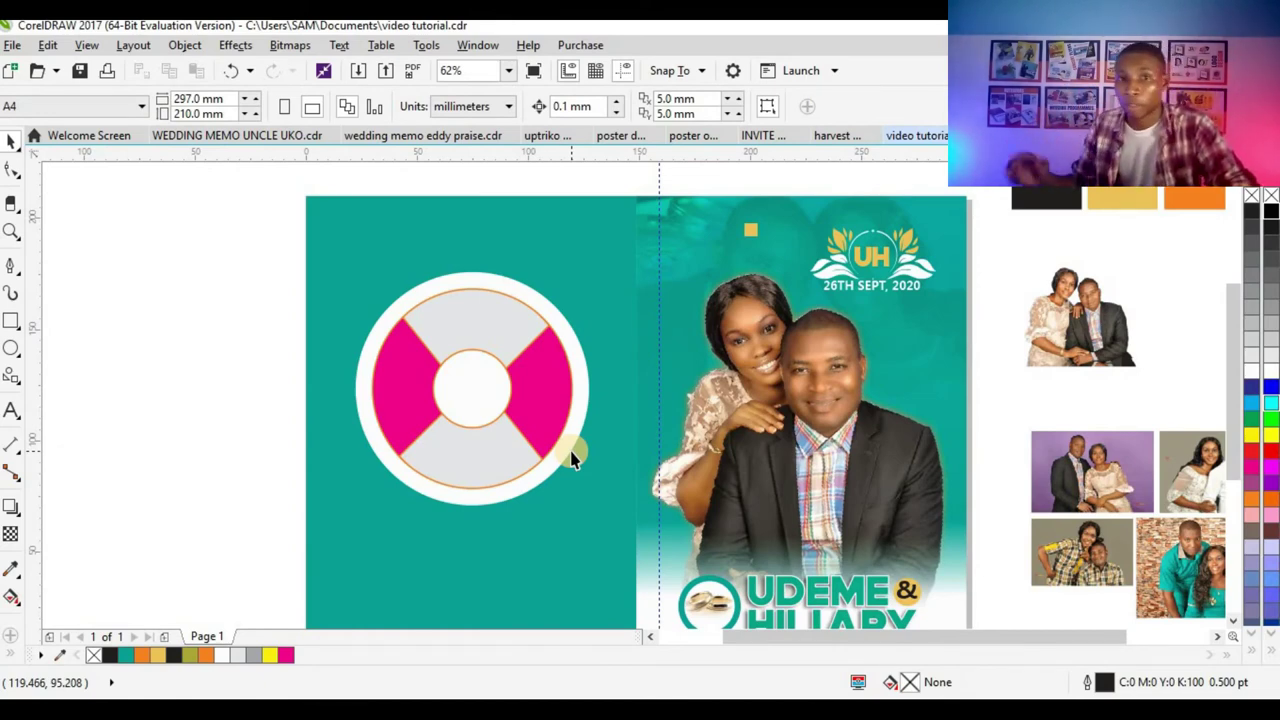
pyautogui.click(538, 366)
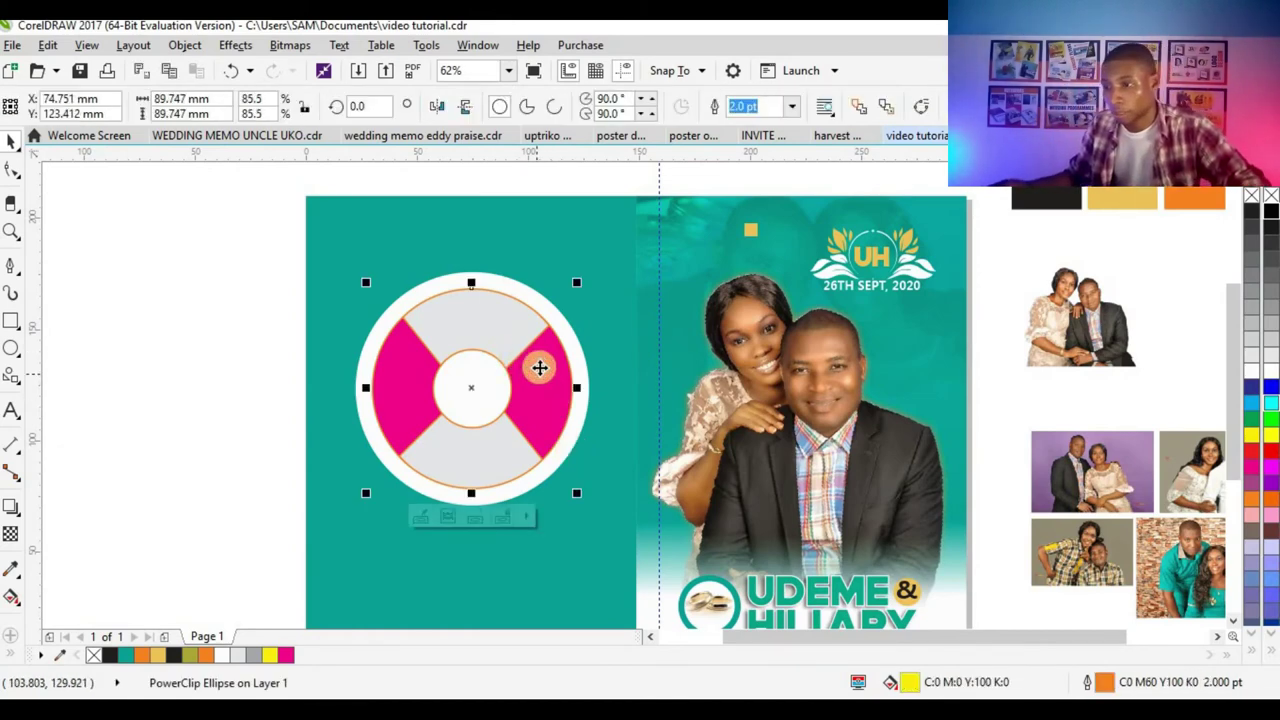
pyautogui.scroll(2, 539, 366)
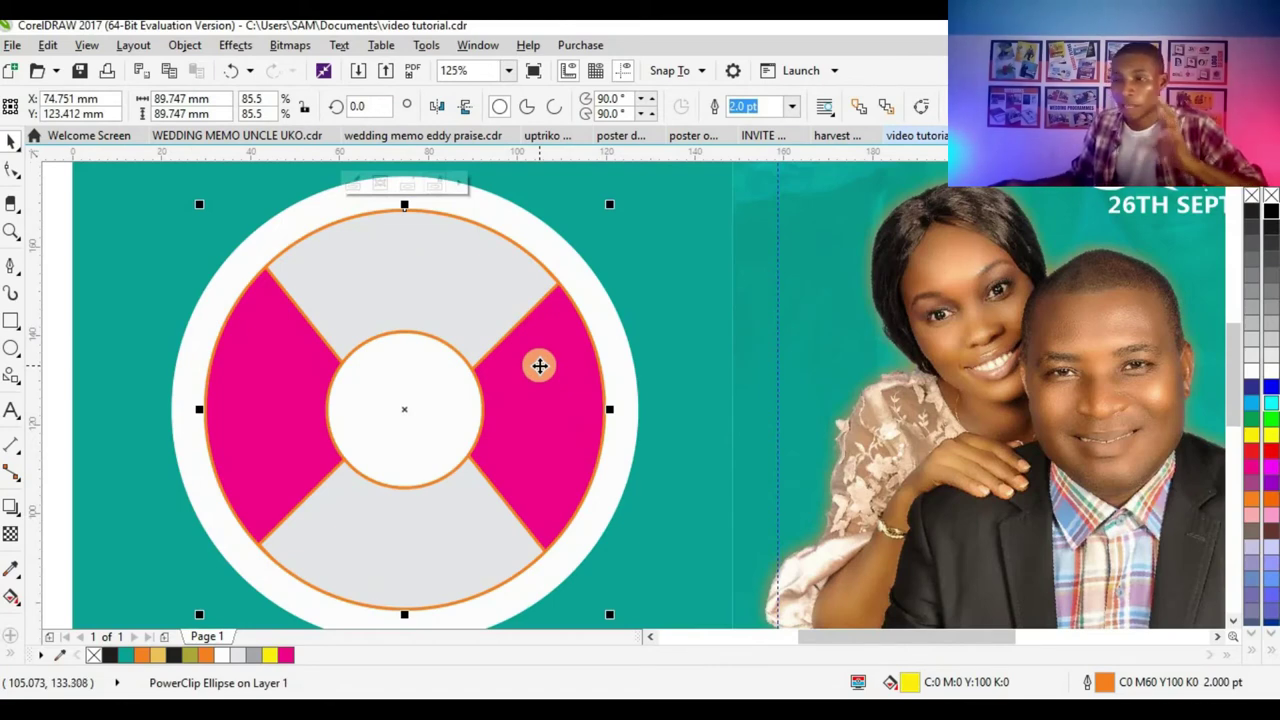
pyautogui.rightClick(539, 366)
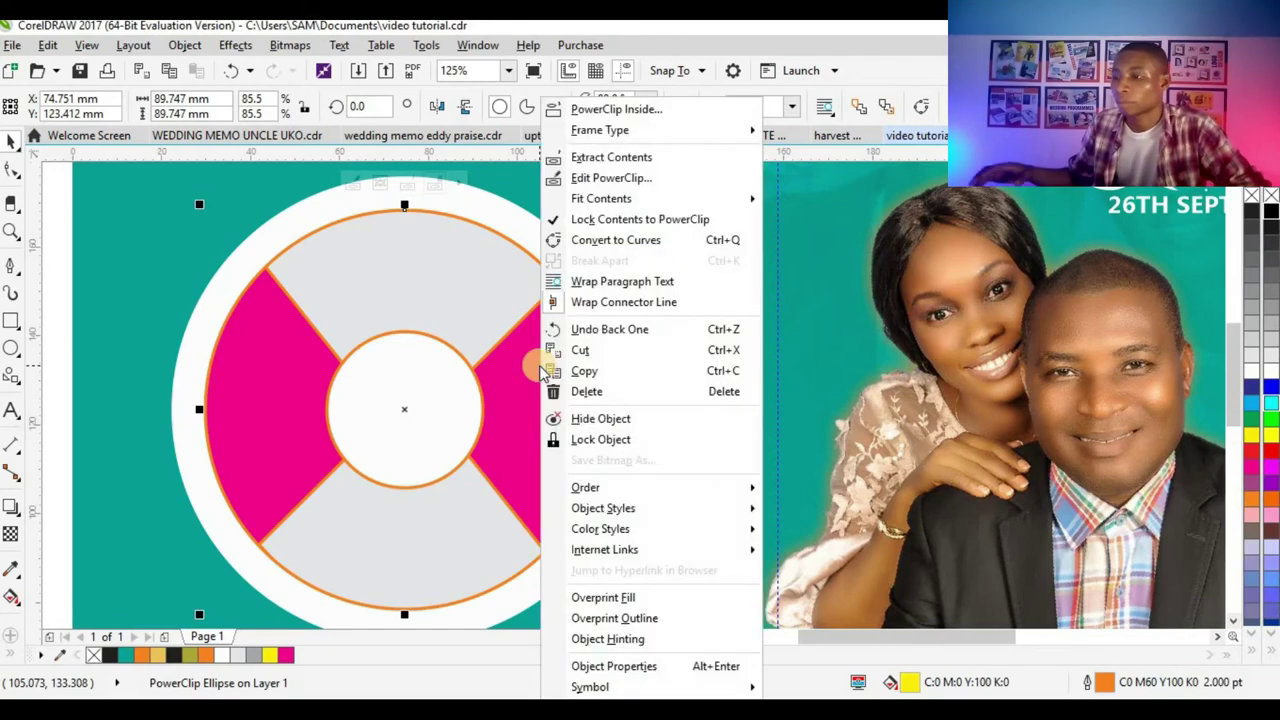
# - Enter the ring's PowerClip contents and select the left and right pink segments and top grey segment
pyautogui.click(591, 178)
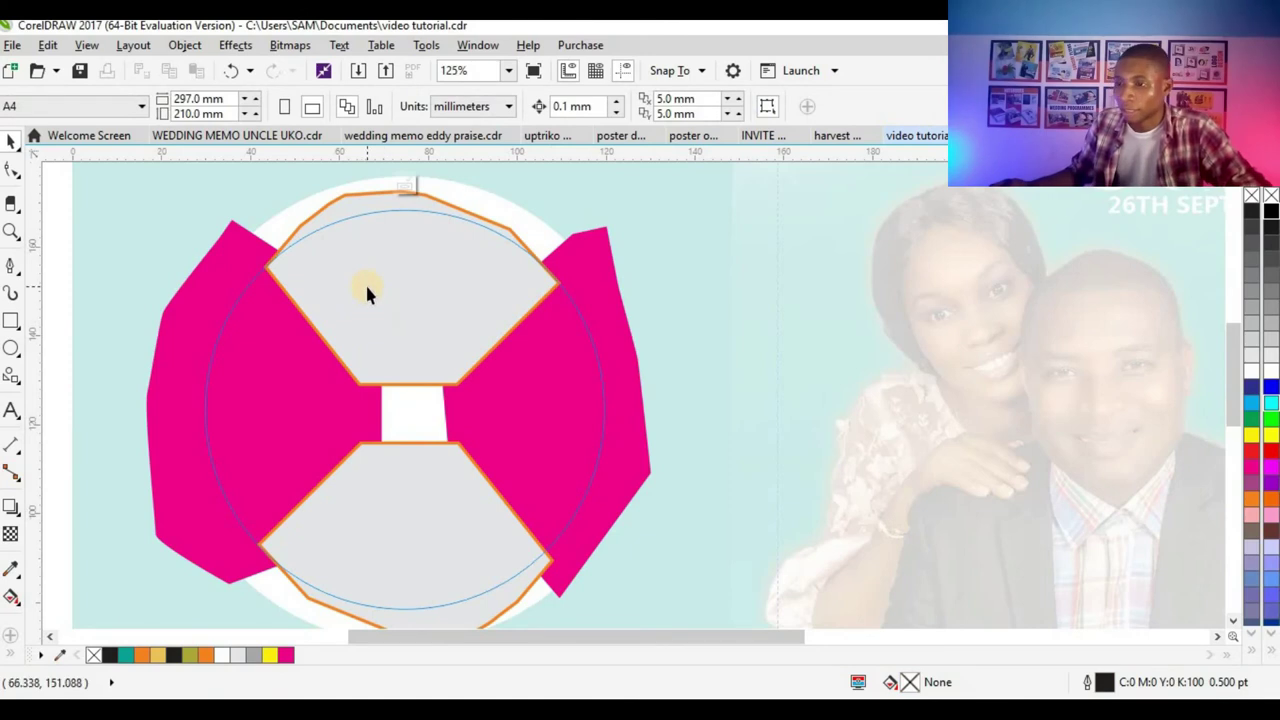
pyautogui.click(580, 352)
pyautogui.click(600, 265)
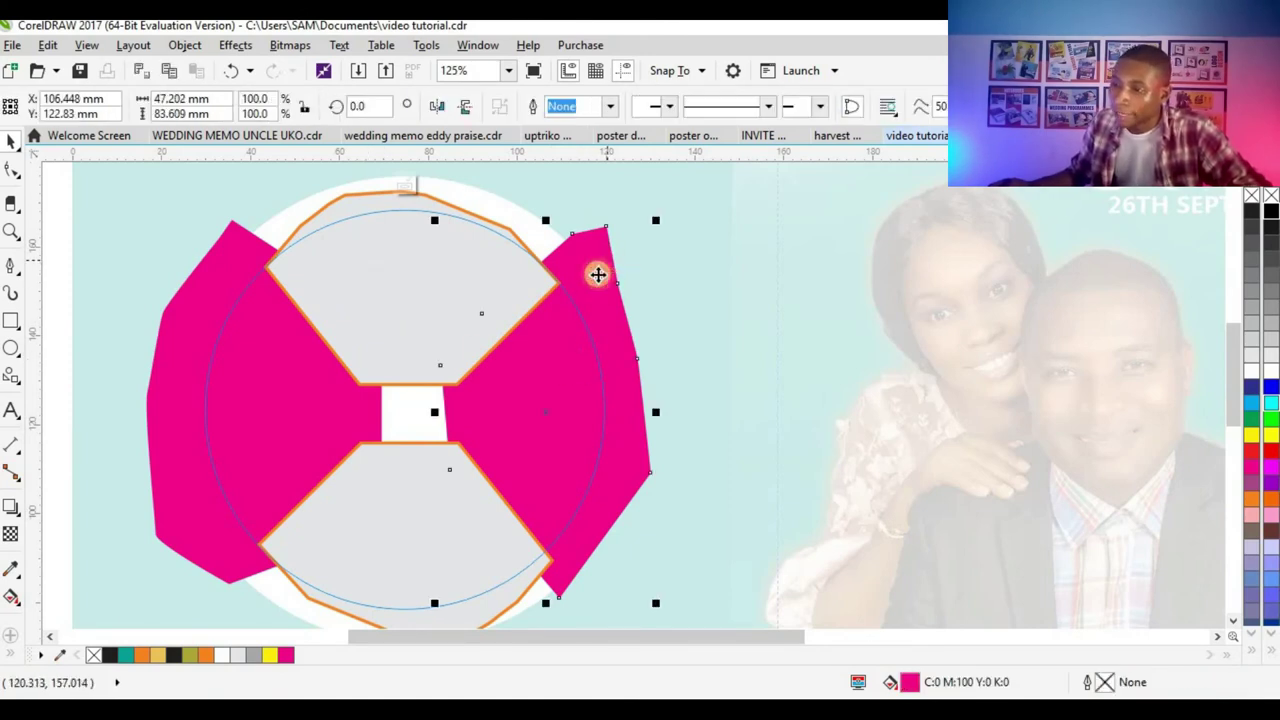
pyautogui.click(265, 305)
pyautogui.click(606, 309)
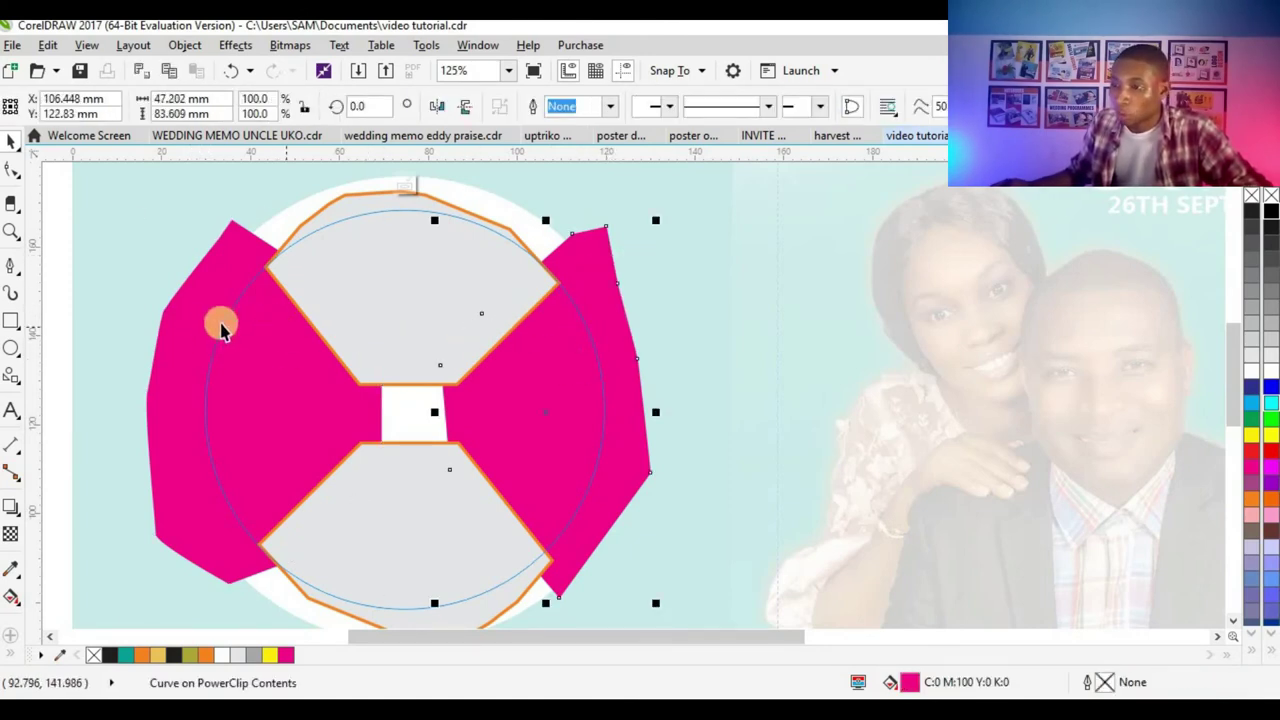
pyautogui.click(200, 315)
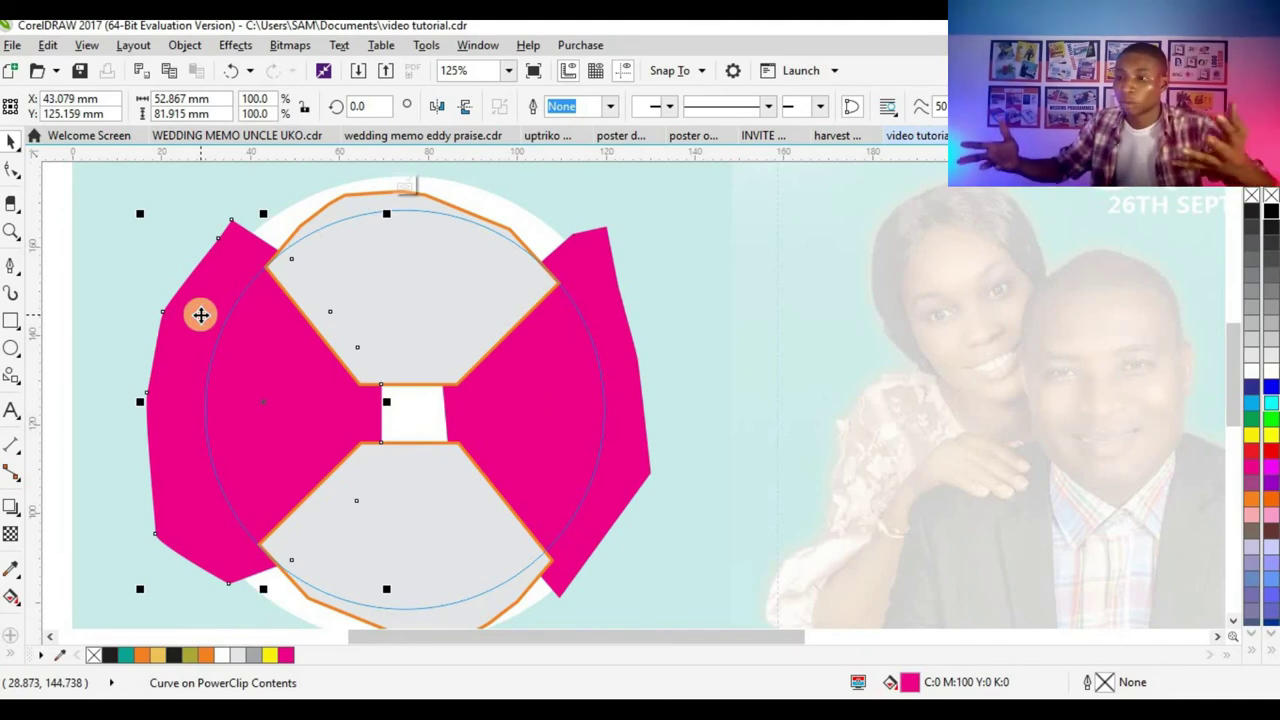
pyautogui.click(403, 286)
# - Recheck the pink and grey segments, then finish editing the ring's PowerClip
pyautogui.scroll(1, 403, 286)
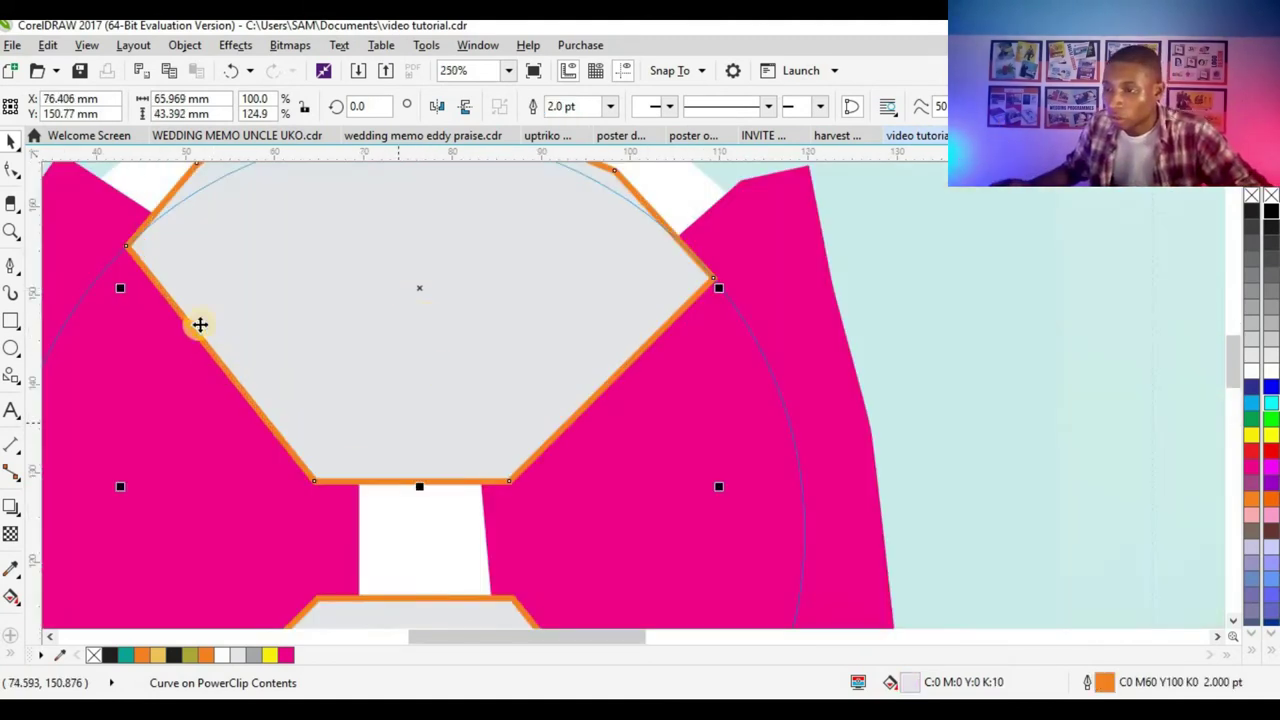
pyautogui.scroll(-1, 527, 486)
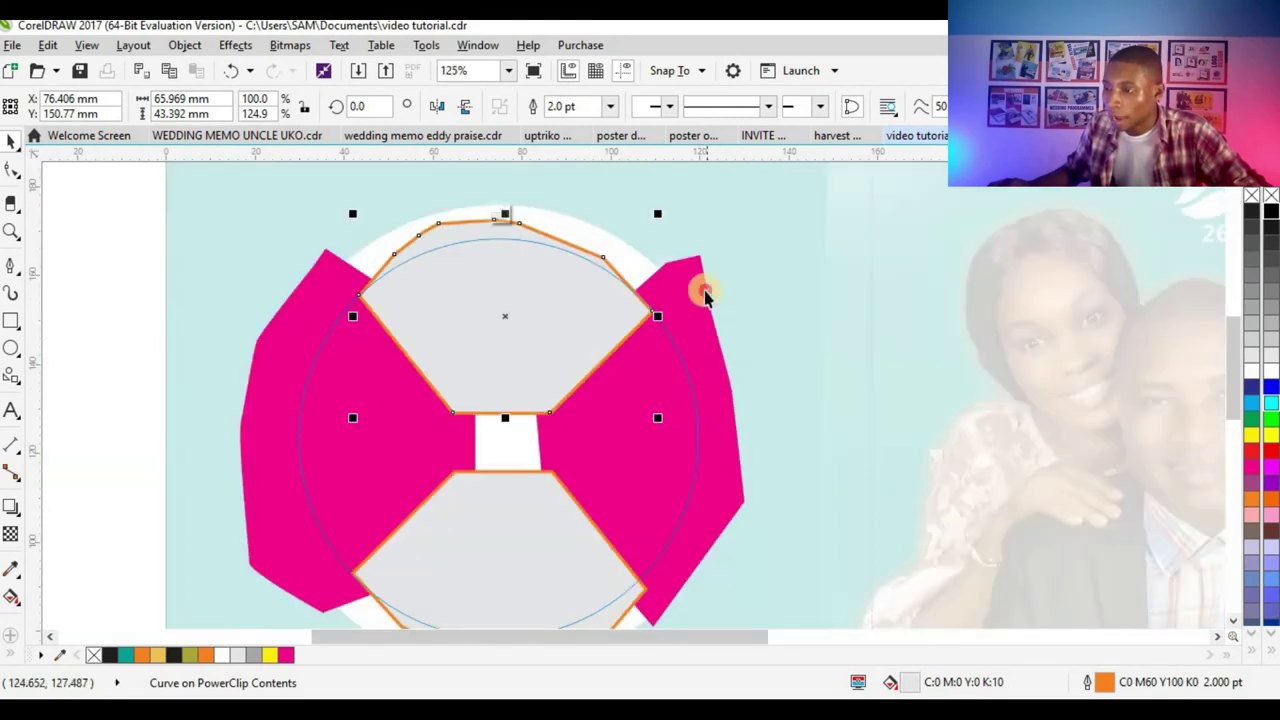
pyautogui.click(657, 324)
pyautogui.click(263, 376)
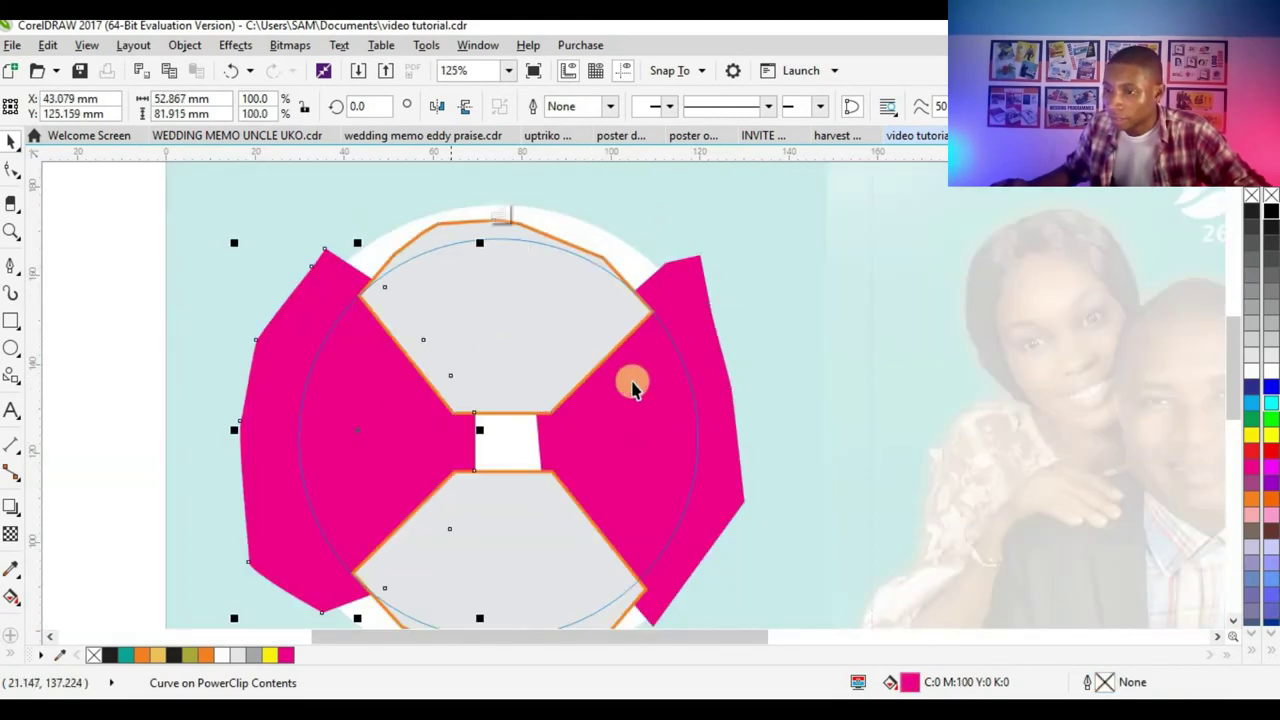
pyautogui.click(686, 355)
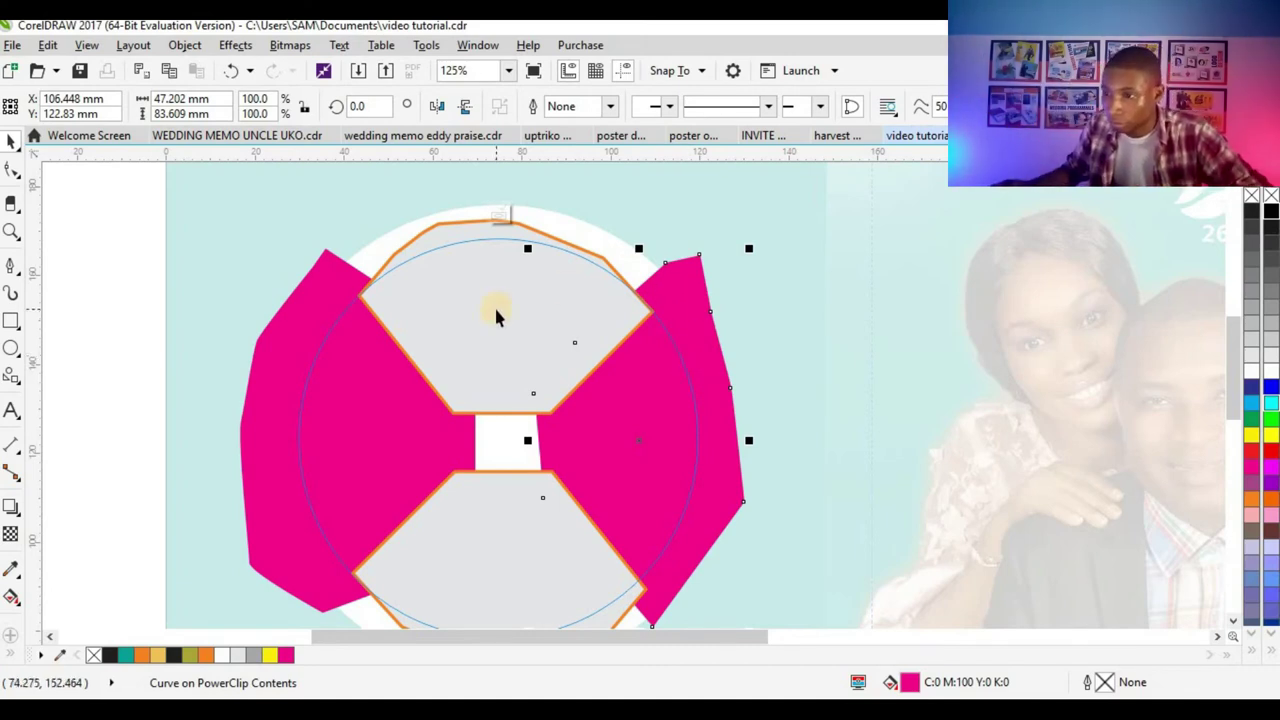
pyautogui.click(496, 359)
pyautogui.click(498, 507)
pyautogui.click(708, 374)
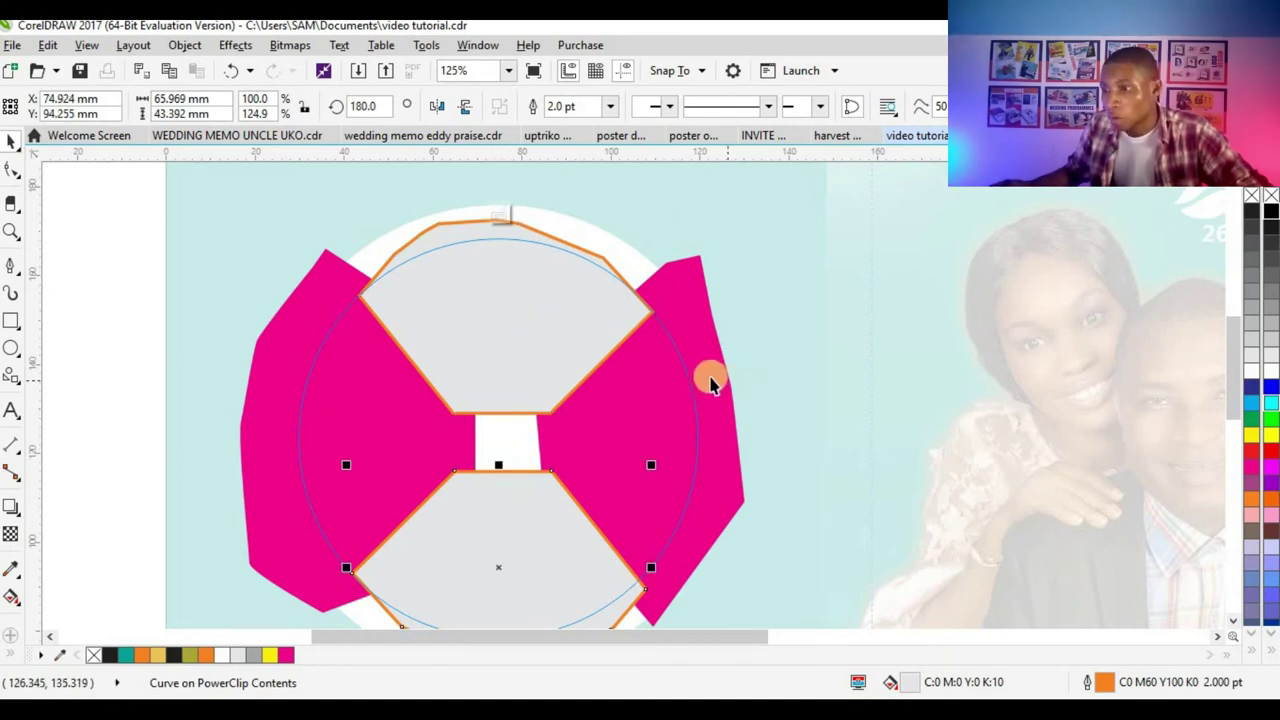
pyautogui.click(345, 418)
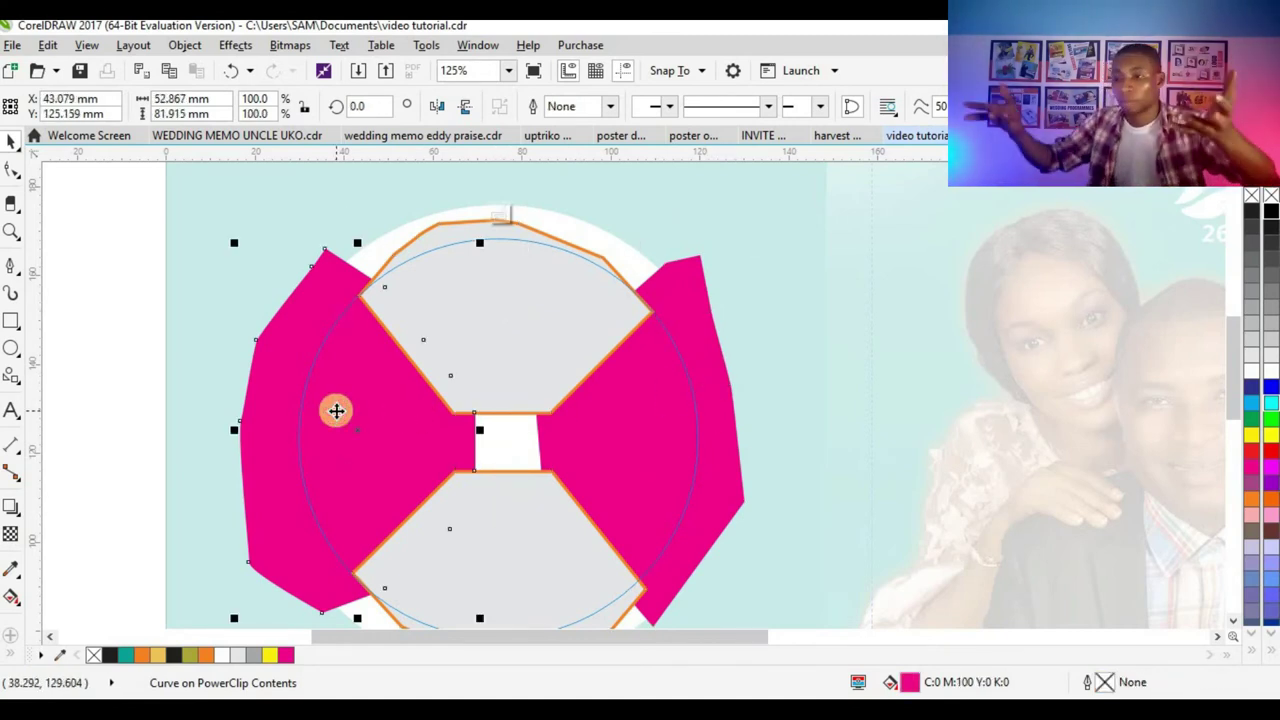
pyautogui.click(744, 291)
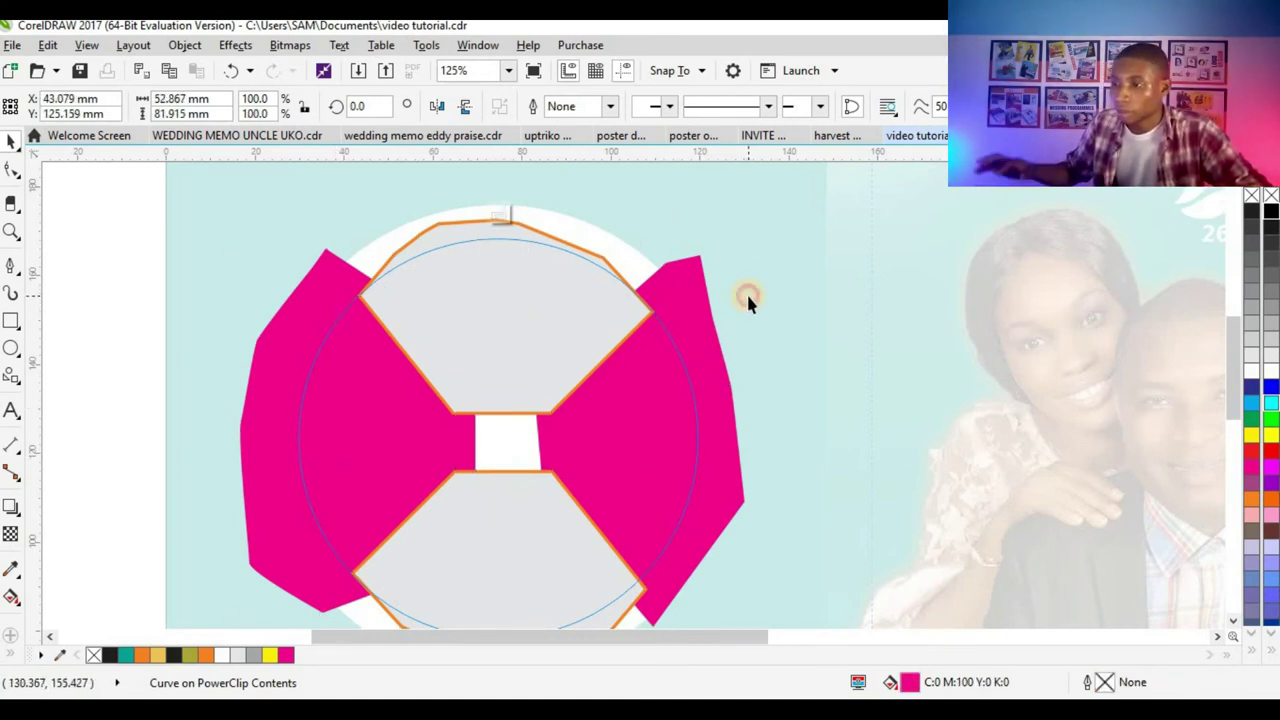
pyautogui.click(746, 292)
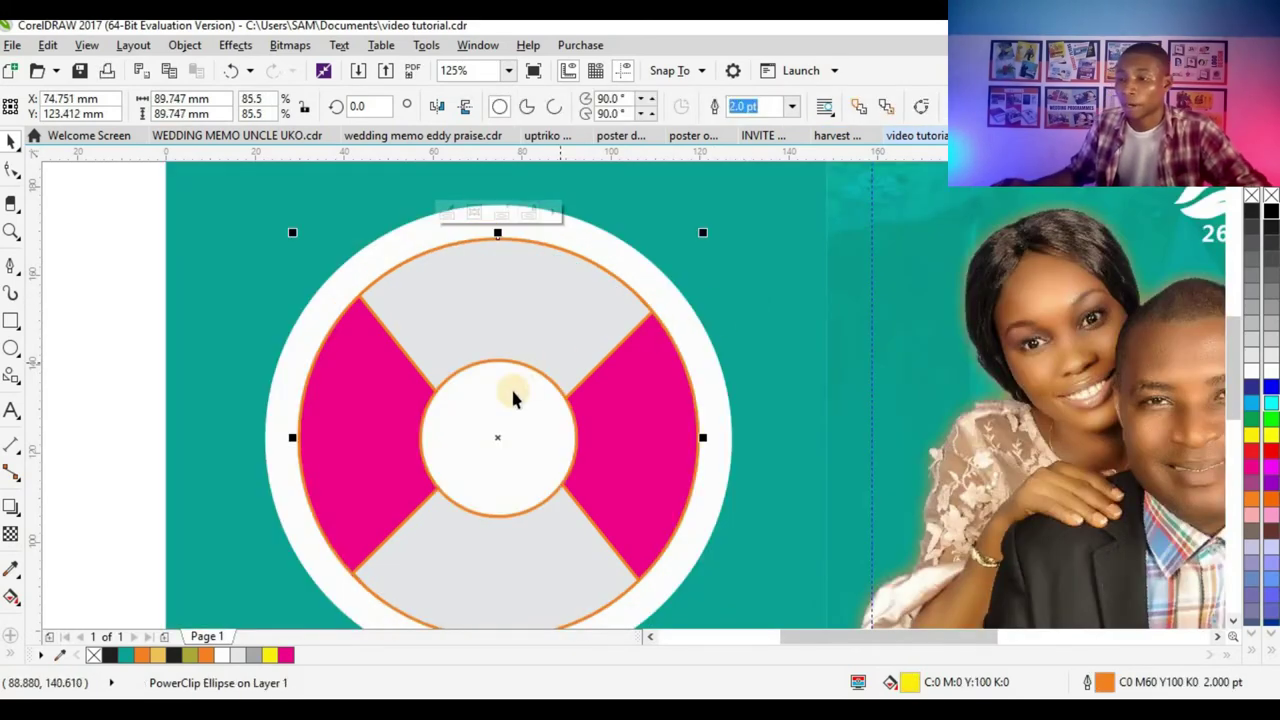
# - Keep the white centre circle in place and scale the whole ring design up slightly
pyautogui.moveTo(499, 381); pyautogui.dragTo(851, 420)
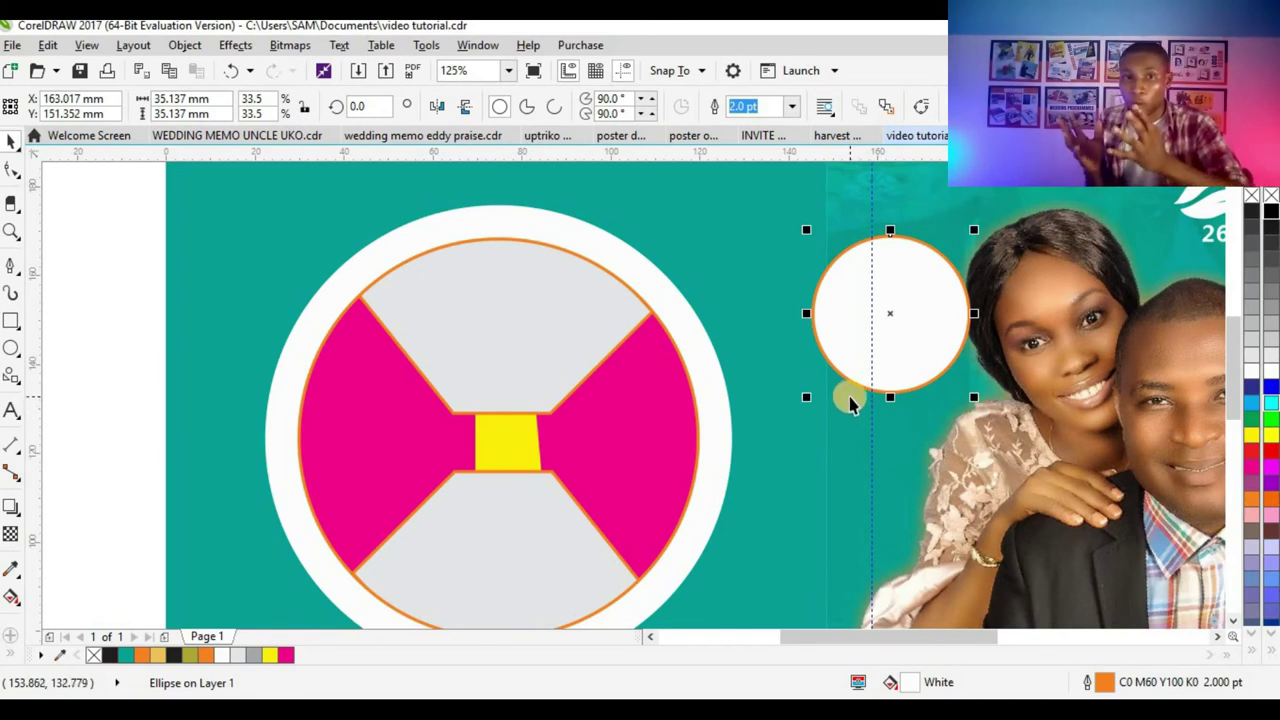
pyautogui.hotkey('ctrl', 'z')
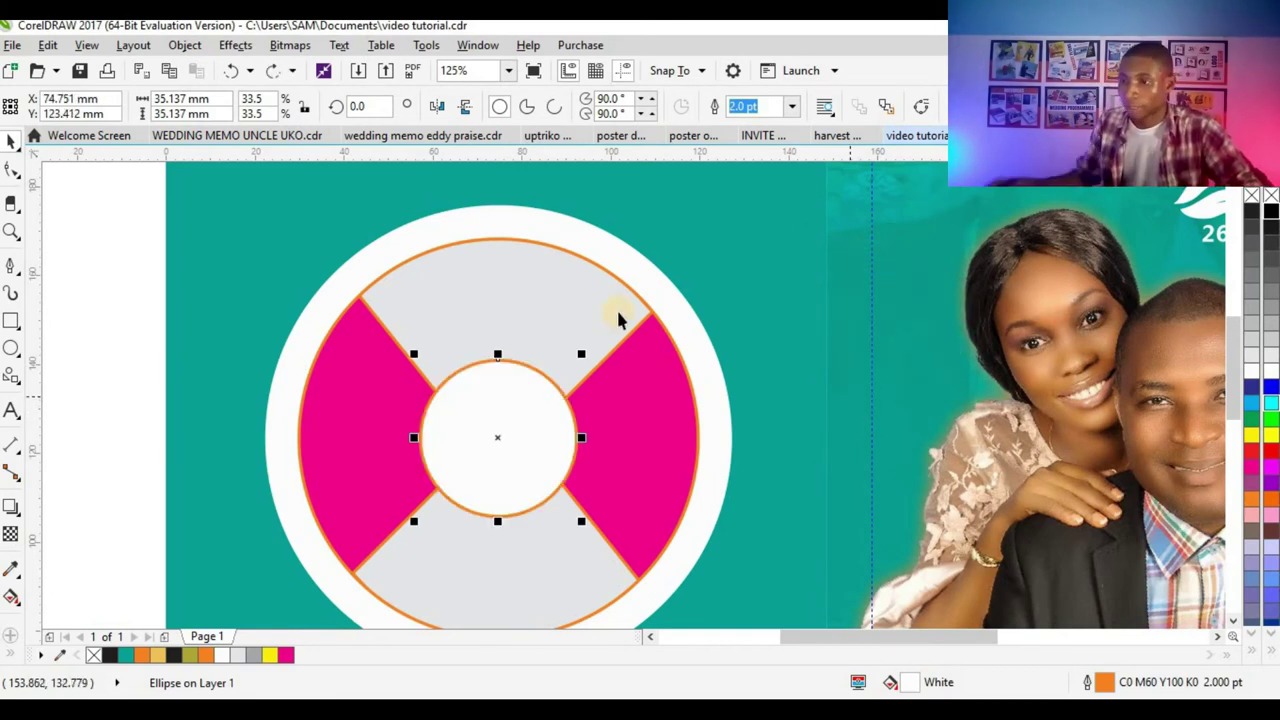
pyautogui.click(98, 228)
pyautogui.moveTo(98, 228); pyautogui.dragTo(740, 588)
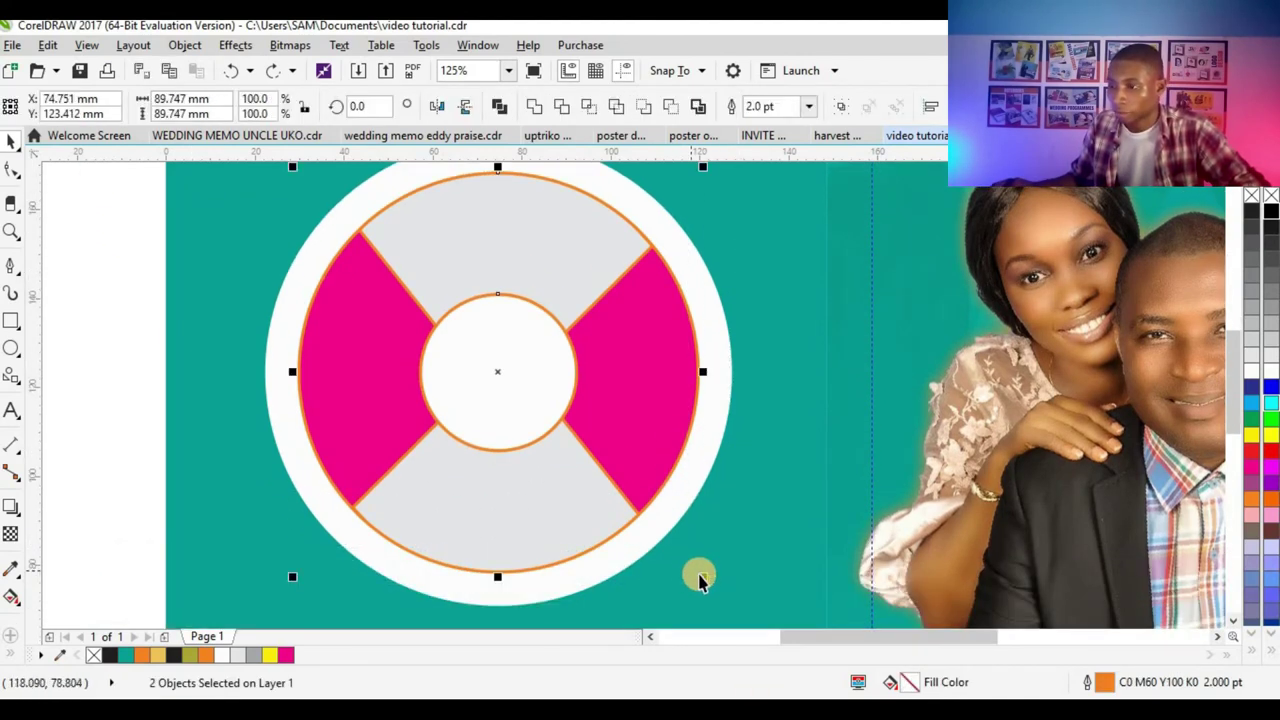
pyautogui.moveTo(703, 577); pyautogui.dragTo(714, 589)
pyautogui.click(117, 352)
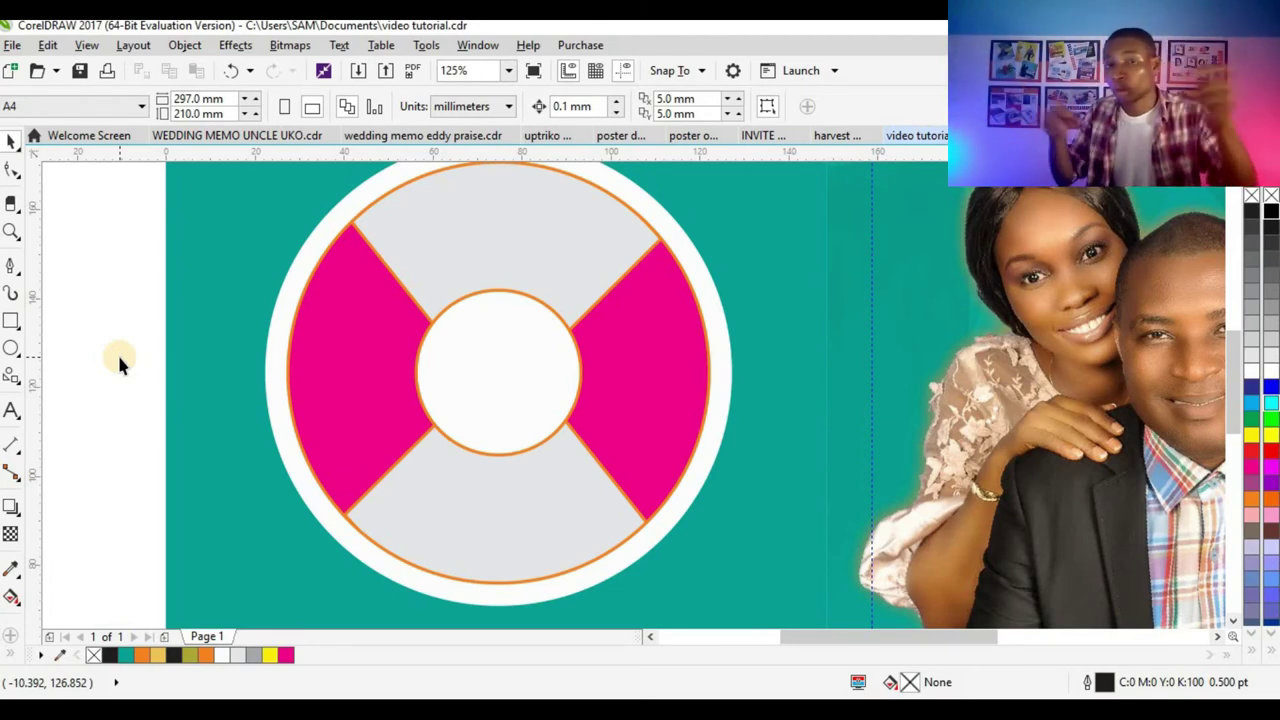
# - Move the seated couple photo from beside the page onto the teal back cover
pyautogui.scroll(2, 563, 330)
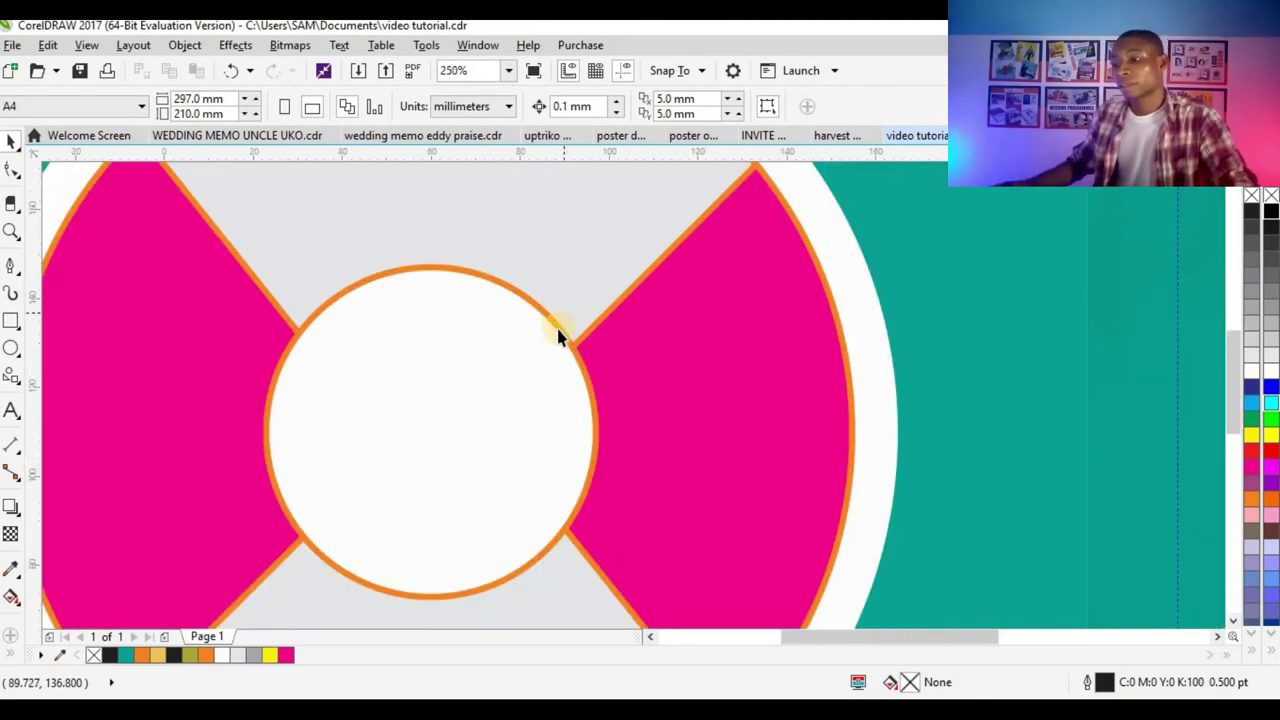
pyautogui.scroll(-4, 572, 301)
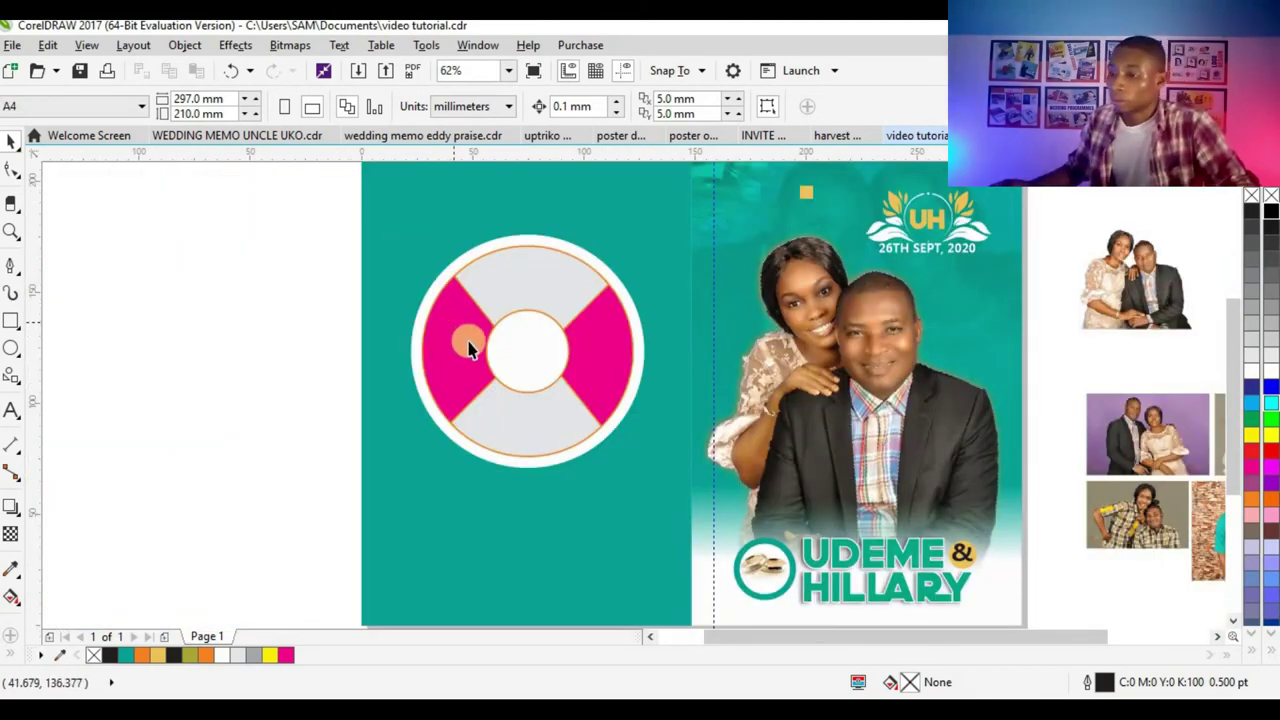
pyautogui.click(1118, 314)
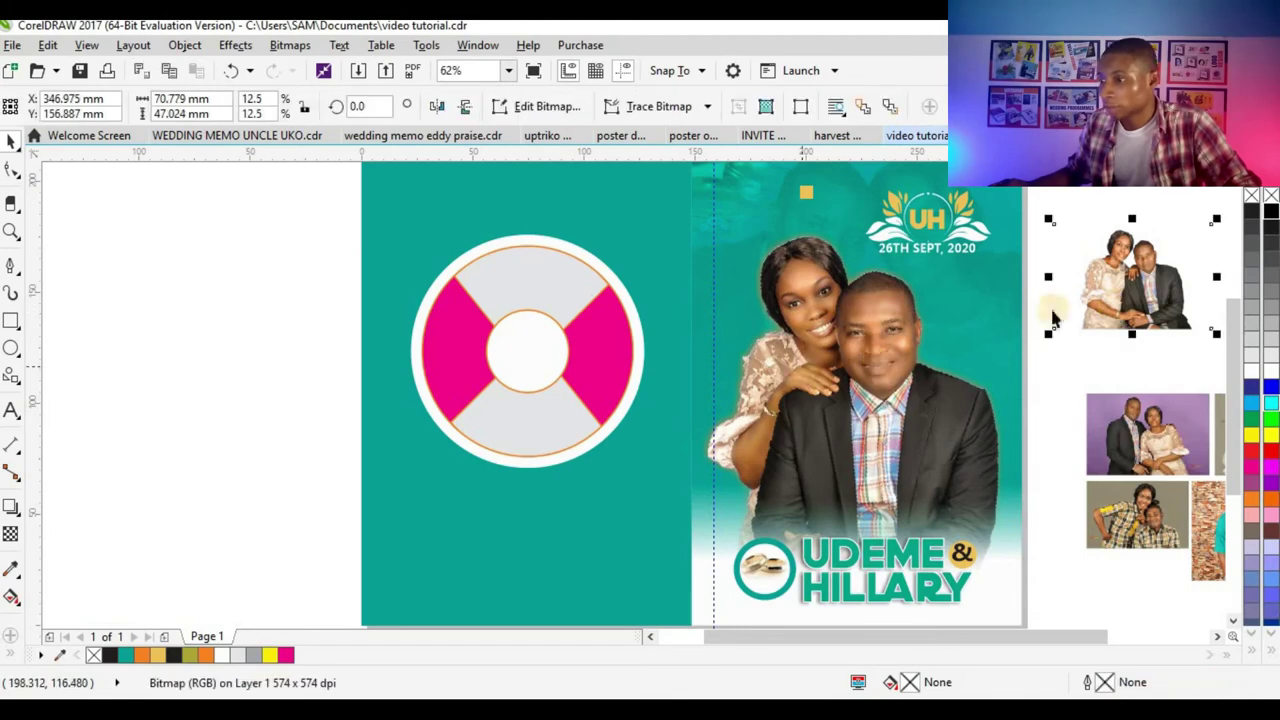
pyautogui.scroll(-2, 507, 342)
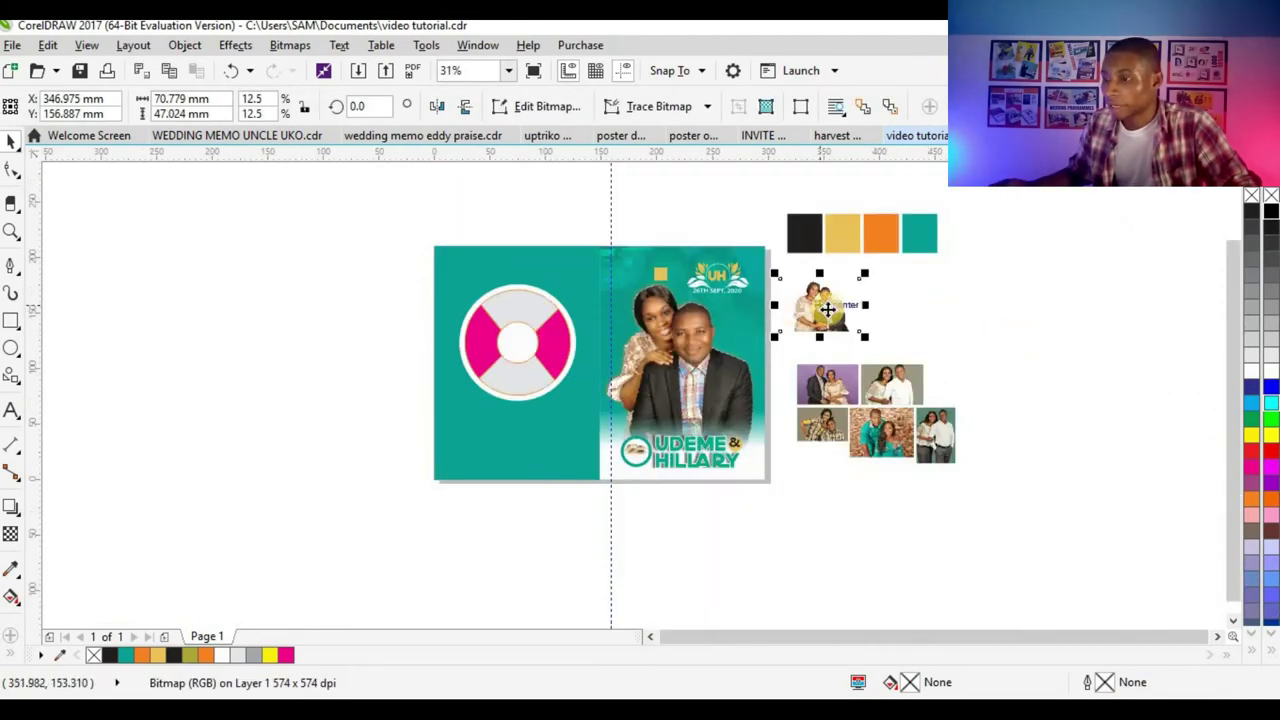
pyautogui.moveTo(805, 308); pyautogui.dragTo(491, 441)
pyautogui.click(551, 497)
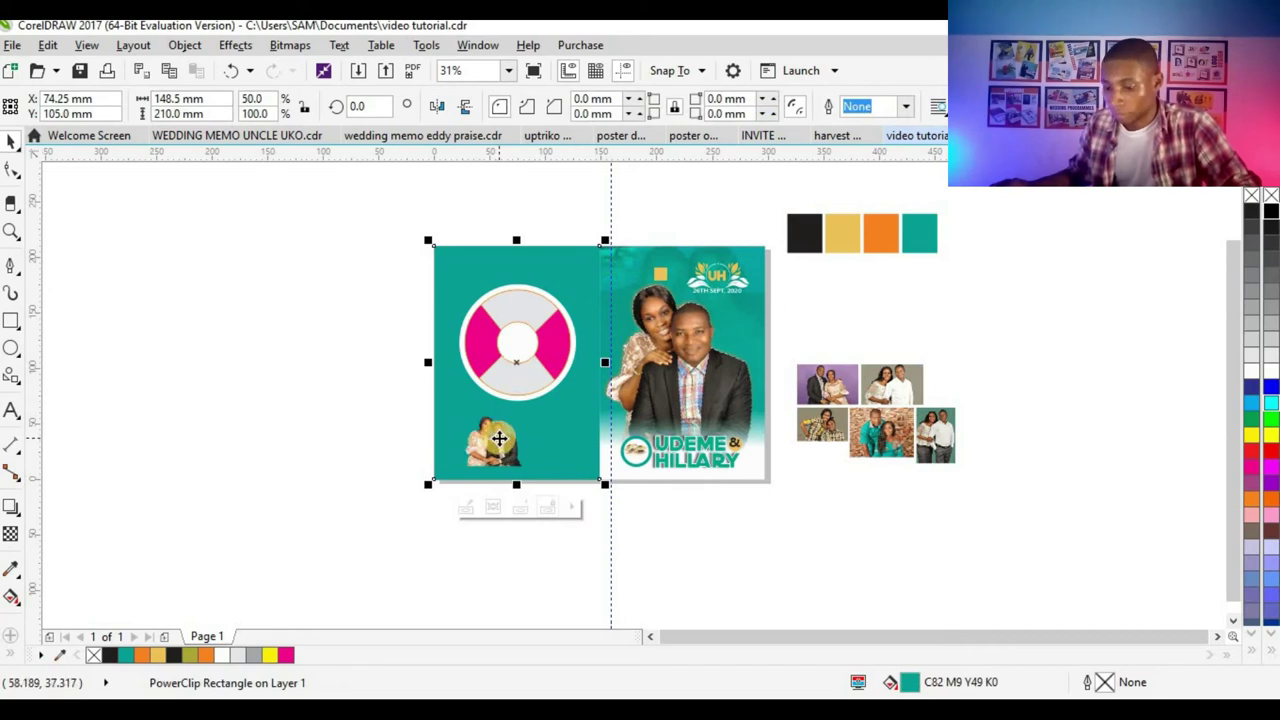
pyautogui.hotkey('ctrl', 'z')
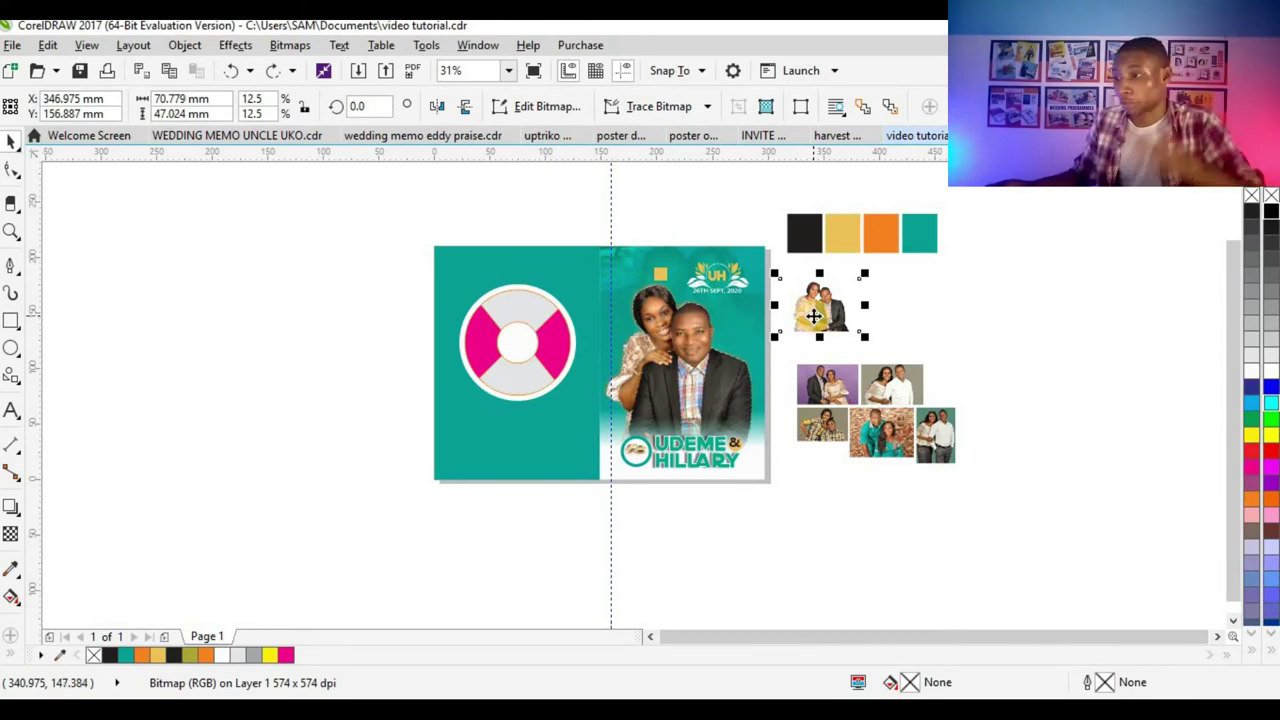
# - PowerClip the couple photo inside the teal back cover and open its contents for editing
pyautogui.rightClick(815, 318)
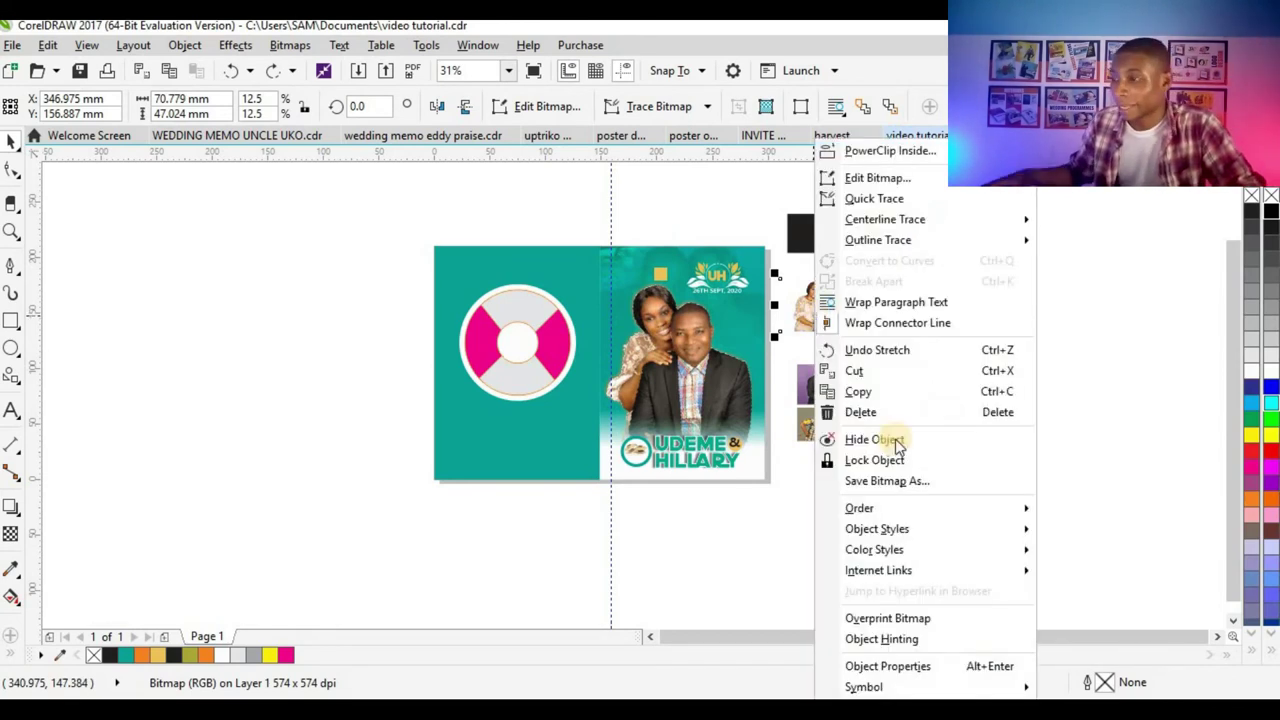
pyautogui.click(937, 150)
pyautogui.click(470, 435)
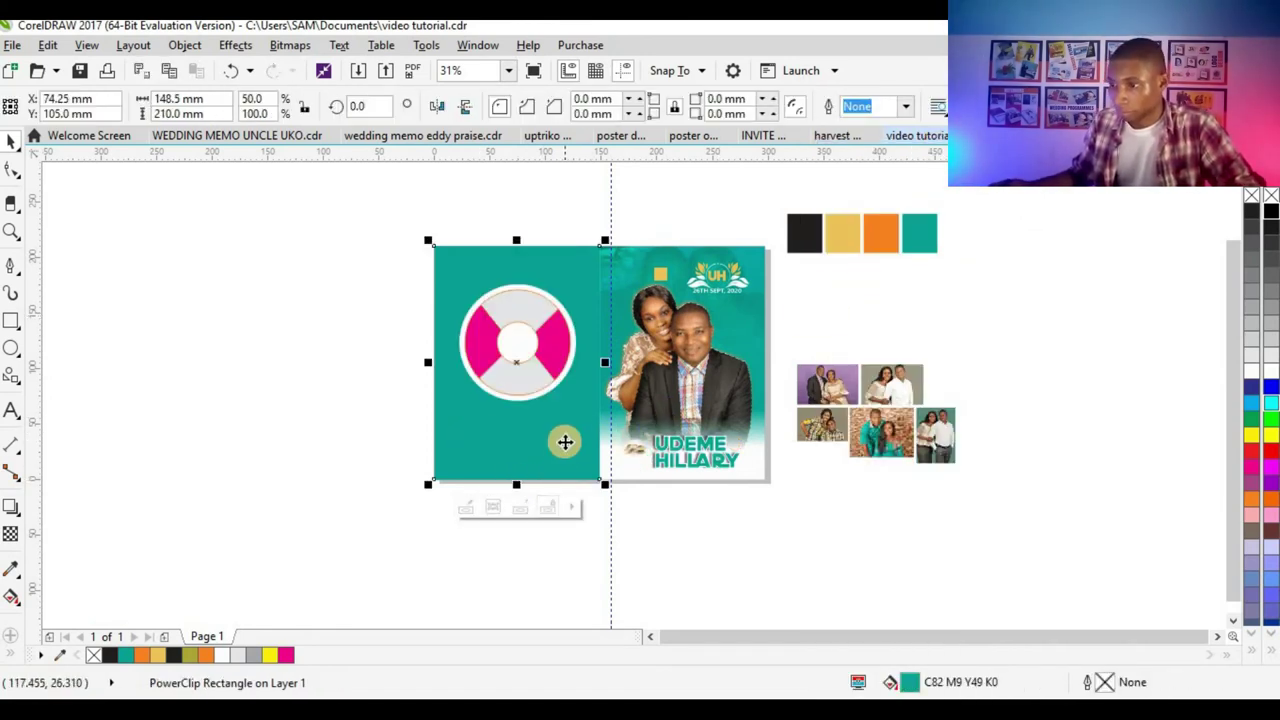
pyautogui.click(555, 450)
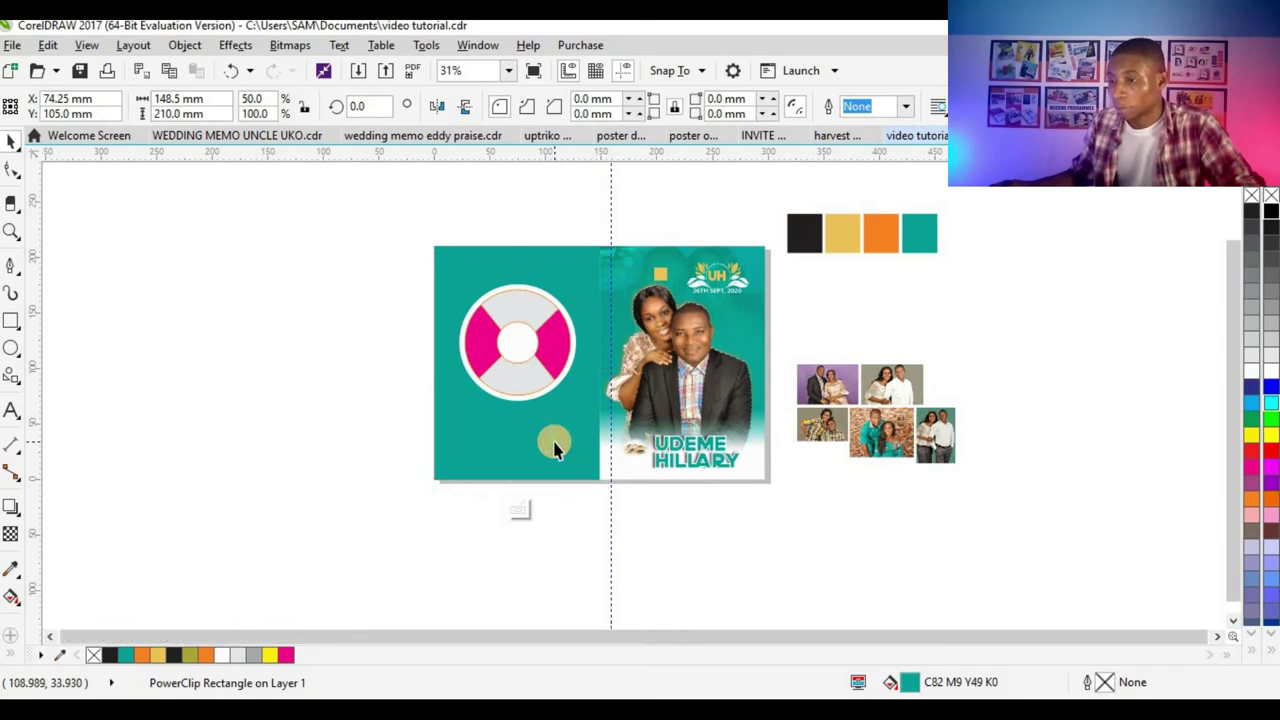
pyautogui.keyDown('ctrl'); pyautogui.click(555, 450); pyautogui.keyUp('ctrl')
pyautogui.click(503, 367)
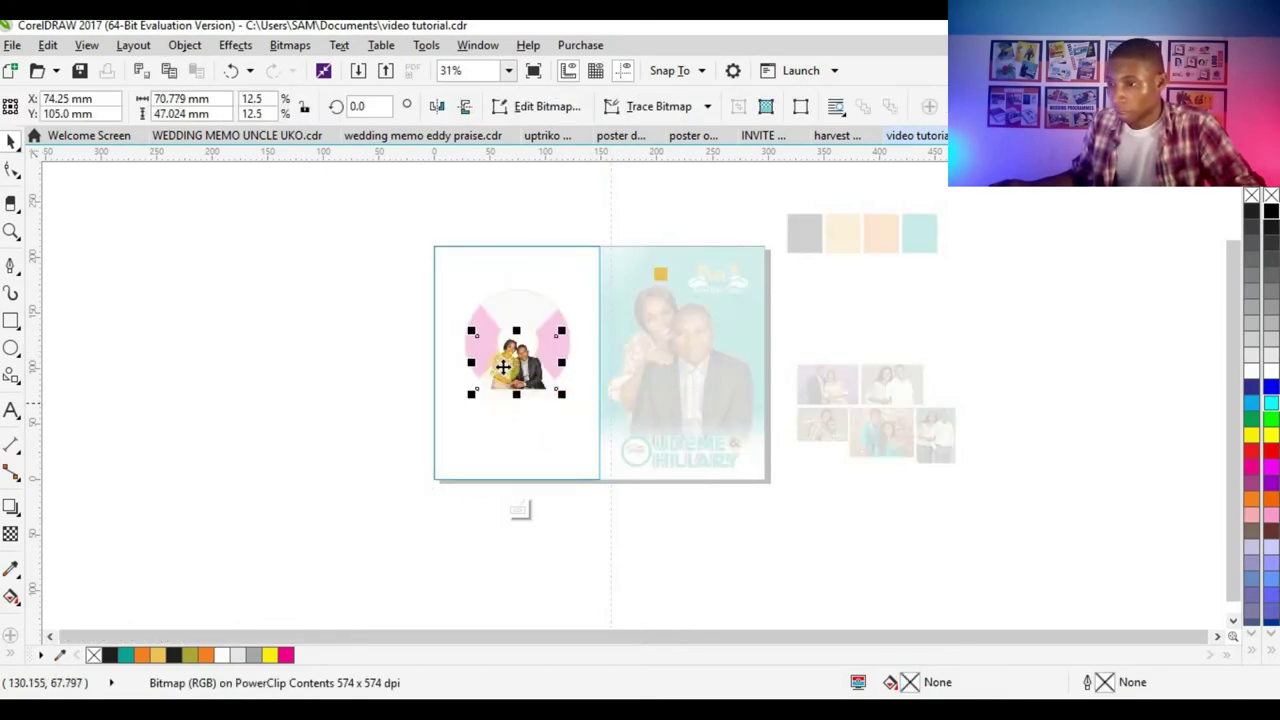
# - Move the clipped couple photo toward the bottom of the back cover, enlarge it, and finish editing
pyautogui.moveTo(503, 367); pyautogui.dragTo(473, 464)
pyautogui.moveTo(544, 499); pyautogui.dragTo(540, 514)
pyautogui.scroll(1, 523, 451)
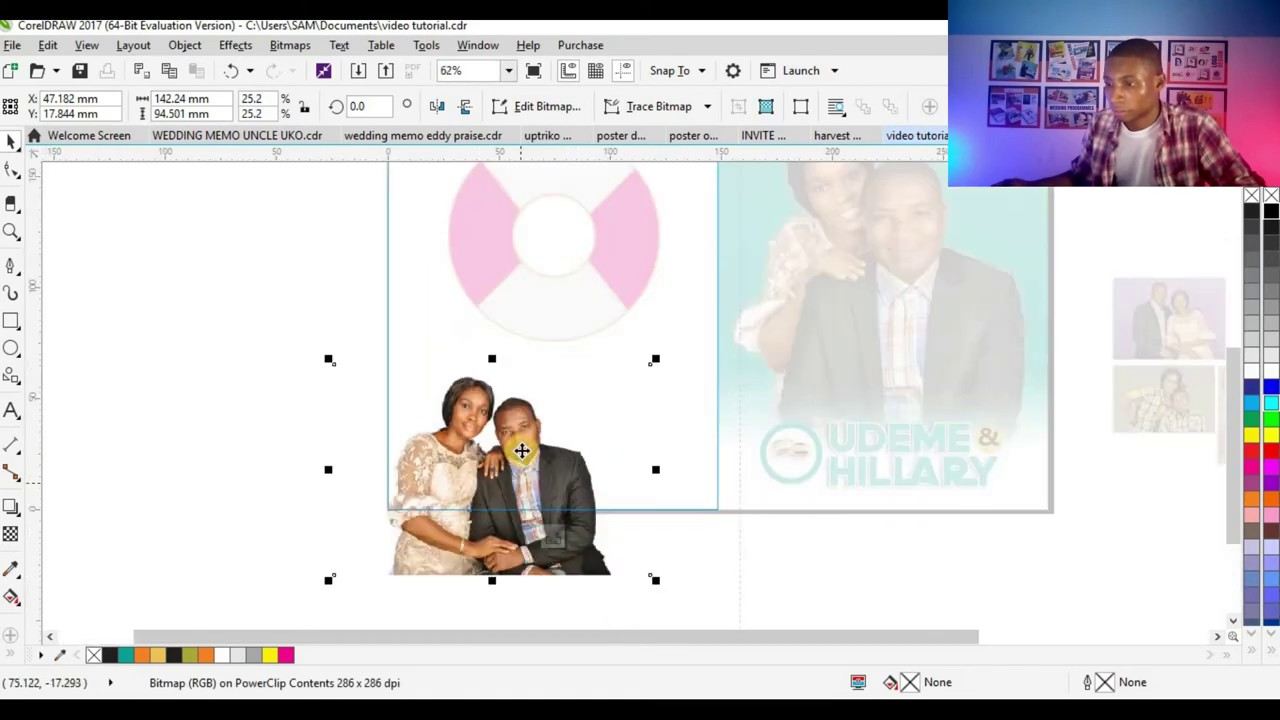
pyautogui.moveTo(523, 451)
pyautogui.mouseDown()
pyautogui.moveTo(537, 417)
pyautogui.moveTo(523, 449)
pyautogui.mouseUp()
pyautogui.scroll(2, 523, 449)
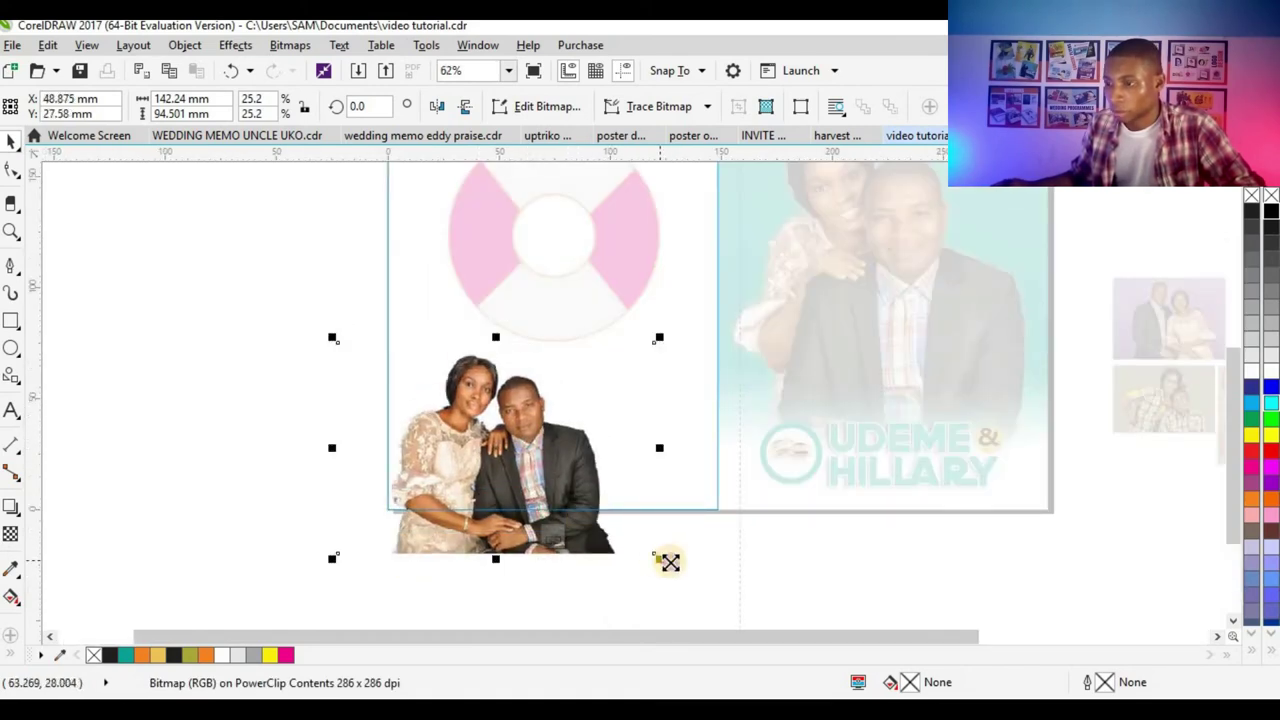
pyautogui.moveTo(662, 559); pyautogui.dragTo(718, 590)
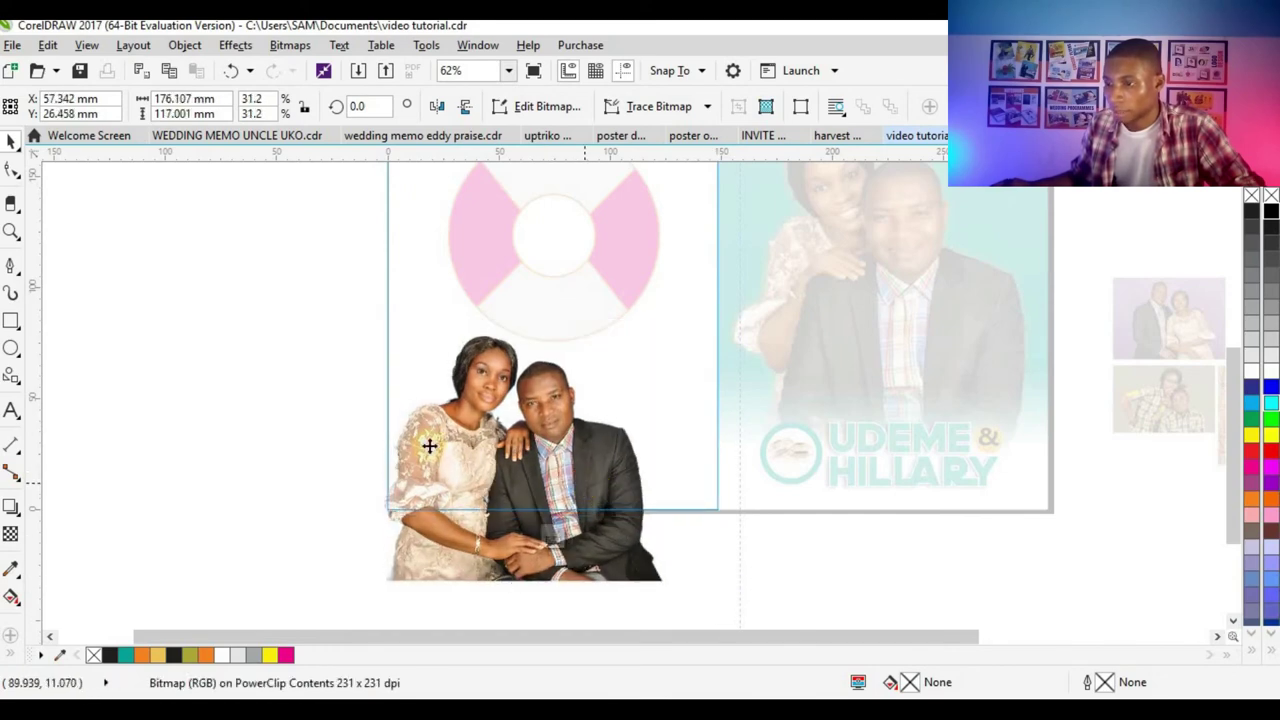
pyautogui.click(466, 409)
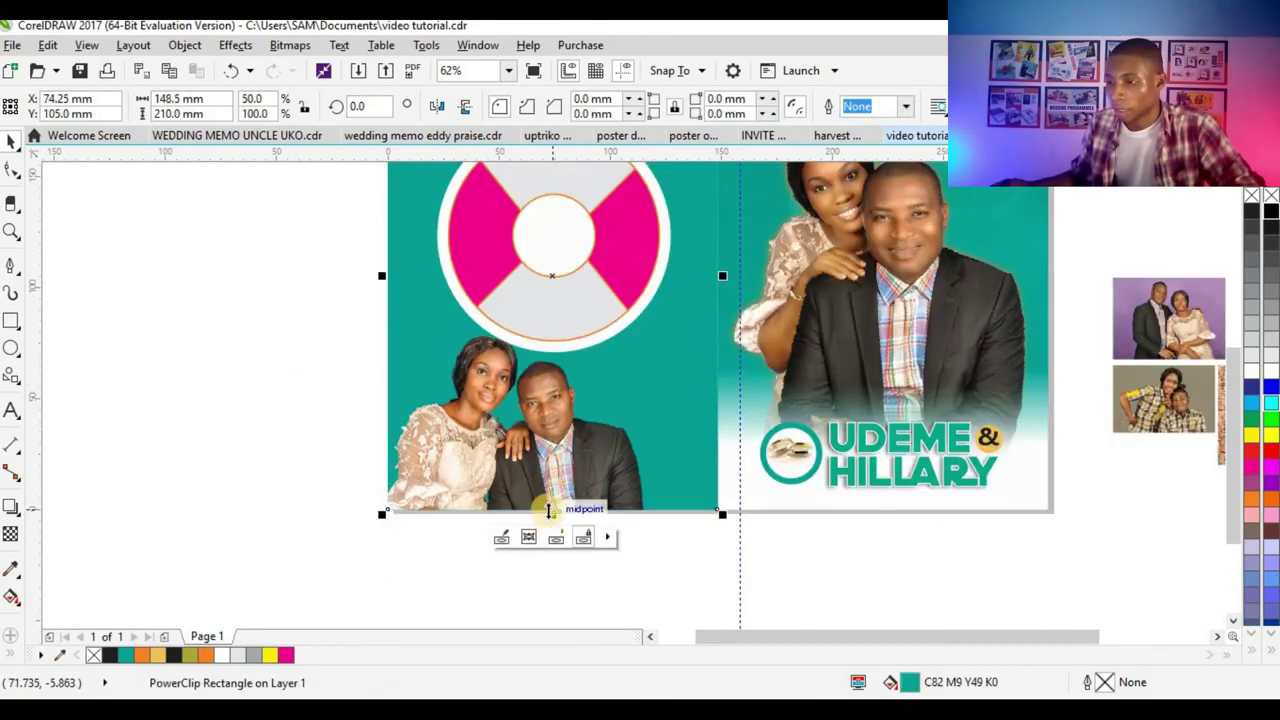
pyautogui.press('Escape')
# - Move the ring design up, enlarge it slightly, and group its three objects
pyautogui.scroll(-2, 477, 229)
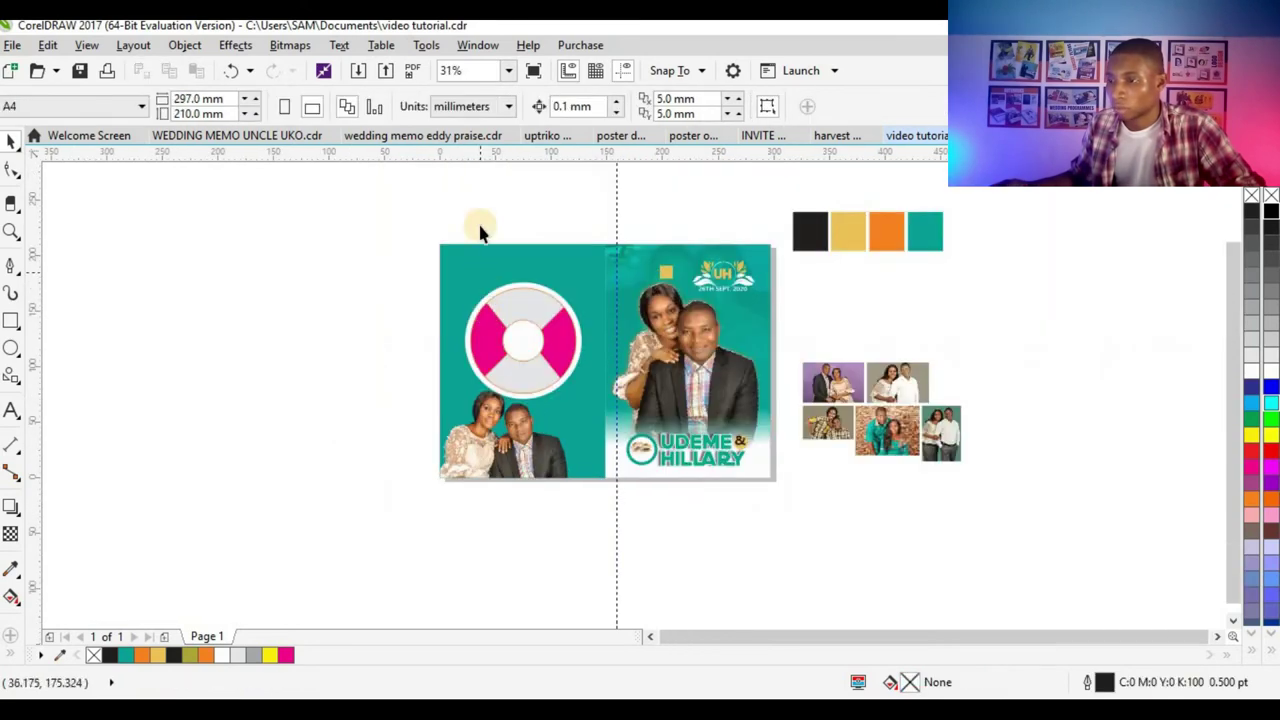
pyautogui.scroll(2, 349, 251)
pyautogui.moveTo(348, 245); pyautogui.dragTo(694, 600)
pyautogui.moveTo(594, 506); pyautogui.dragTo(584, 469)
pyautogui.moveTo(678, 543); pyautogui.dragTo(685, 546)
pyautogui.hotkey('ctrl', 'g')
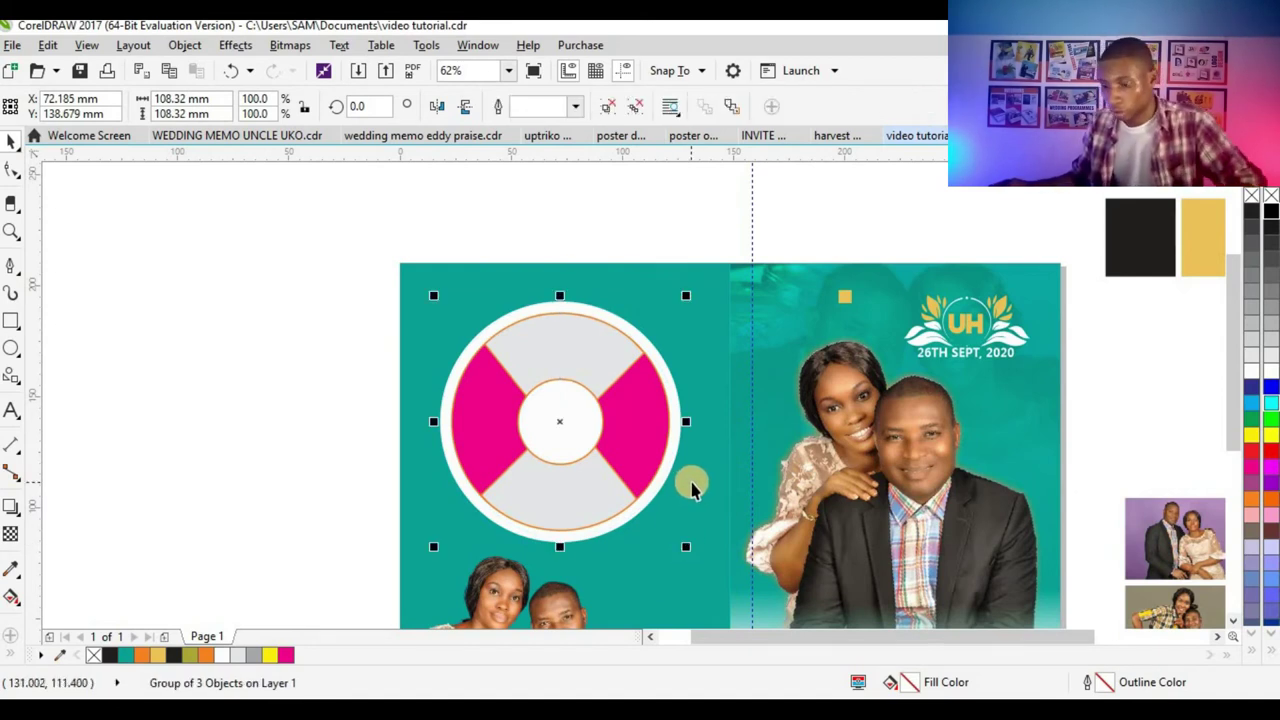
pyautogui.keyDown('shift'); pyautogui.click(692, 484); pyautogui.keyUp('shift')
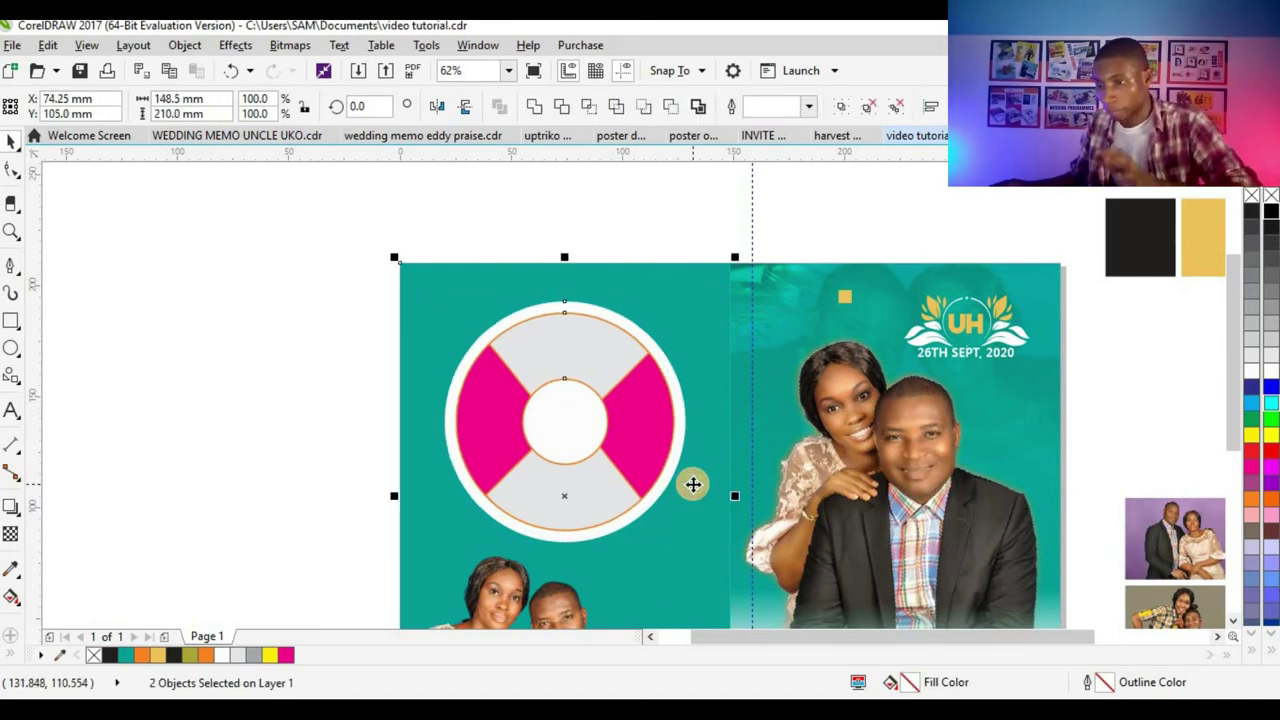
pyautogui.click(557, 363)
pyautogui.moveTo(557, 363); pyautogui.dragTo(556, 367)
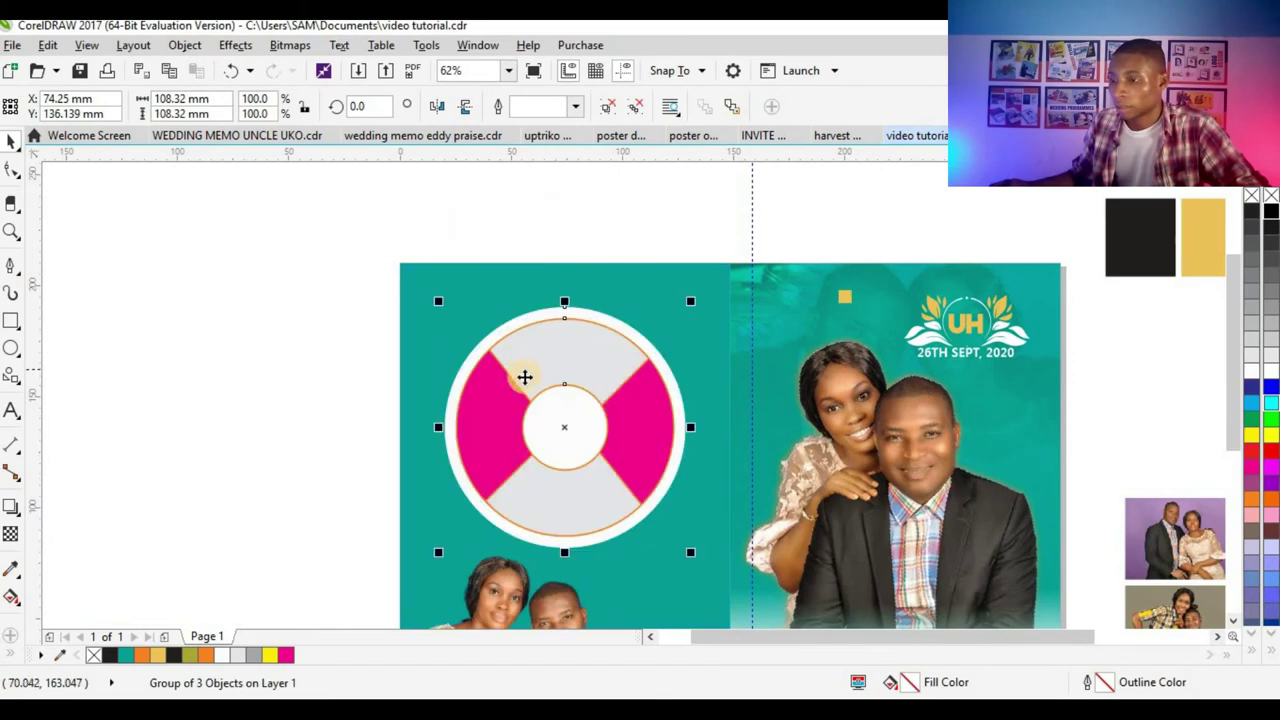
# - Enlarge the couple photo to about 120% and reposition it along the bottom of the back panel
pyautogui.scroll(-2, 540, 370)
pyautogui.click(552, 549)
pyautogui.scroll(2, 554, 530)
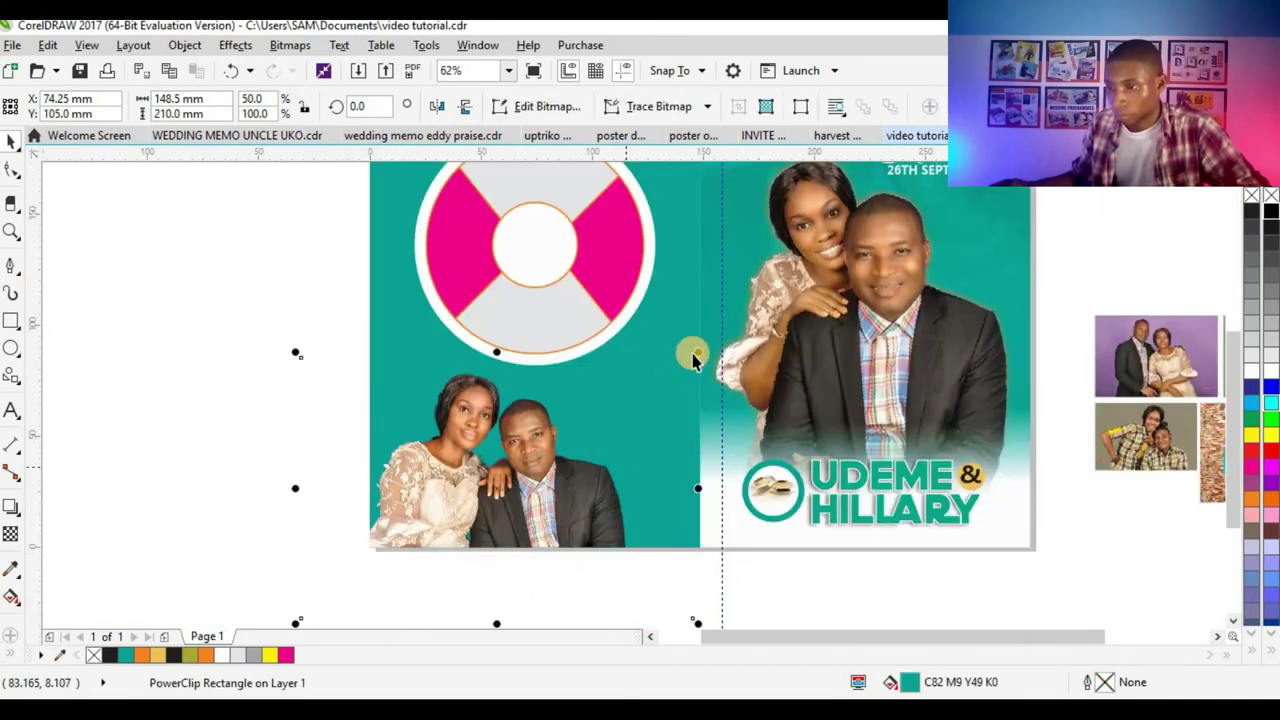
pyautogui.click(691, 352)
pyautogui.moveTo(691, 352); pyautogui.dragTo(632, 405)
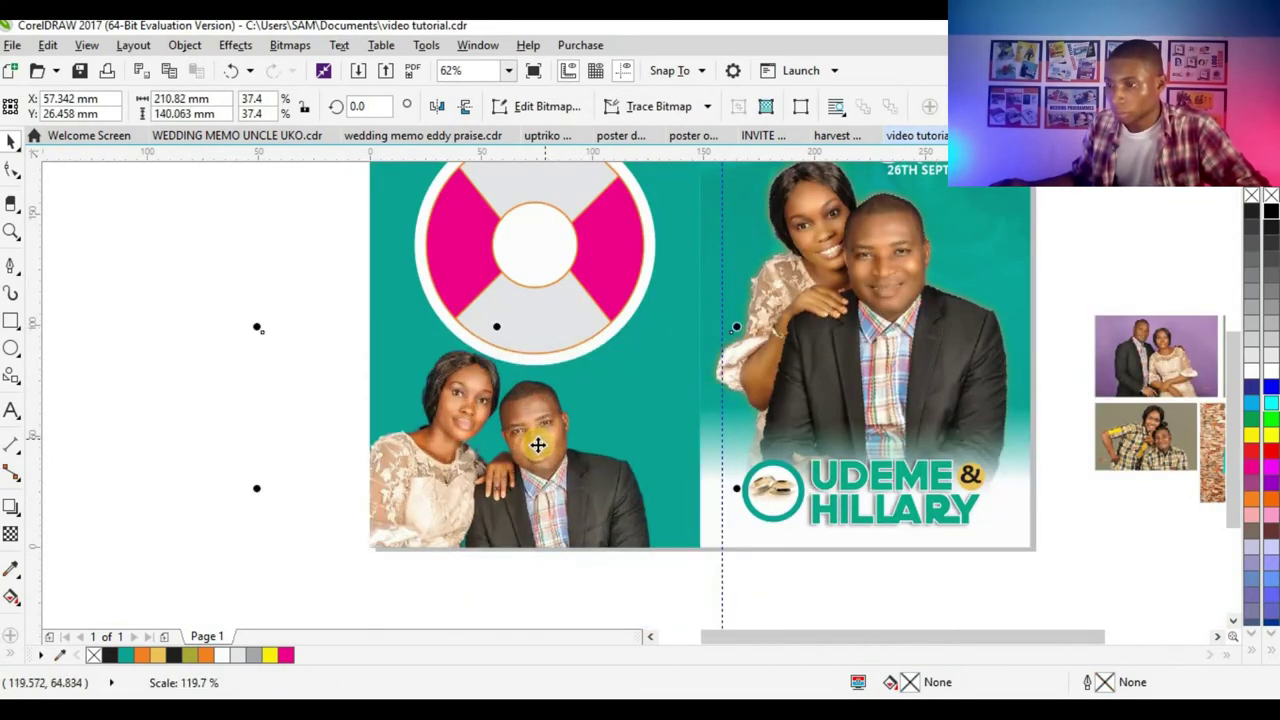
pyautogui.moveTo(569, 466); pyautogui.dragTo(629, 440)
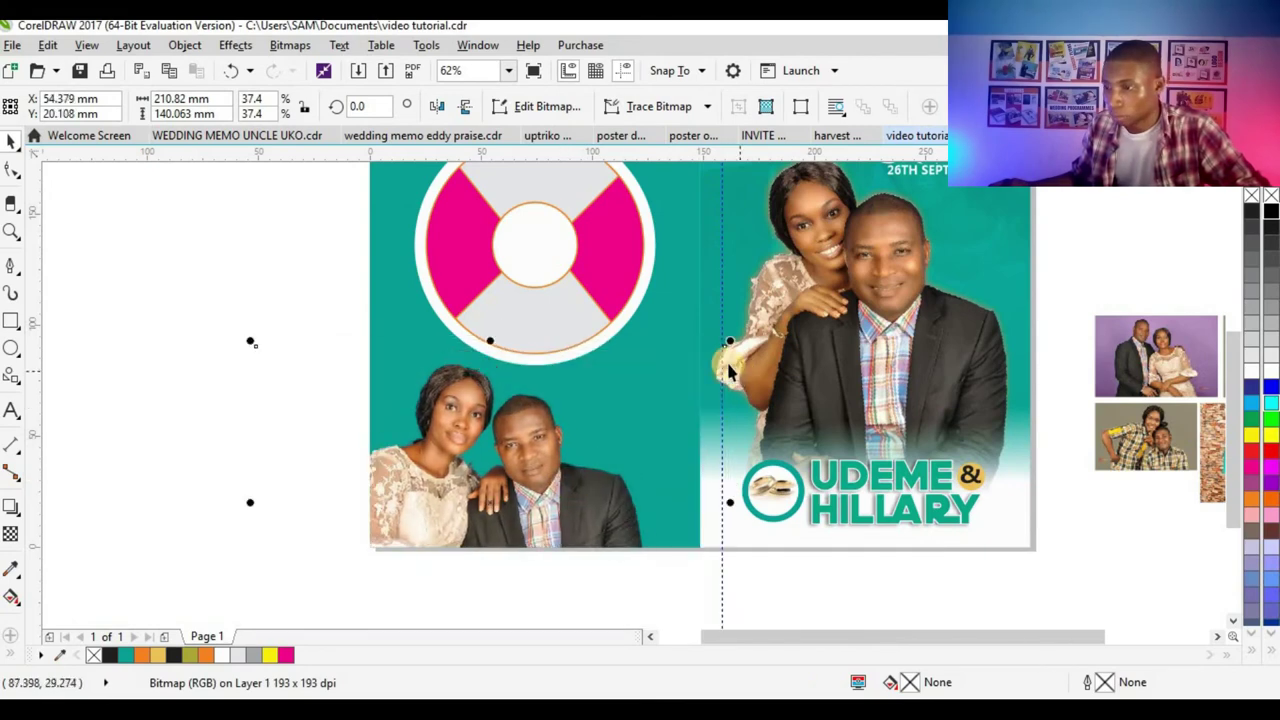
pyautogui.moveTo(727, 343); pyautogui.dragTo(754, 332)
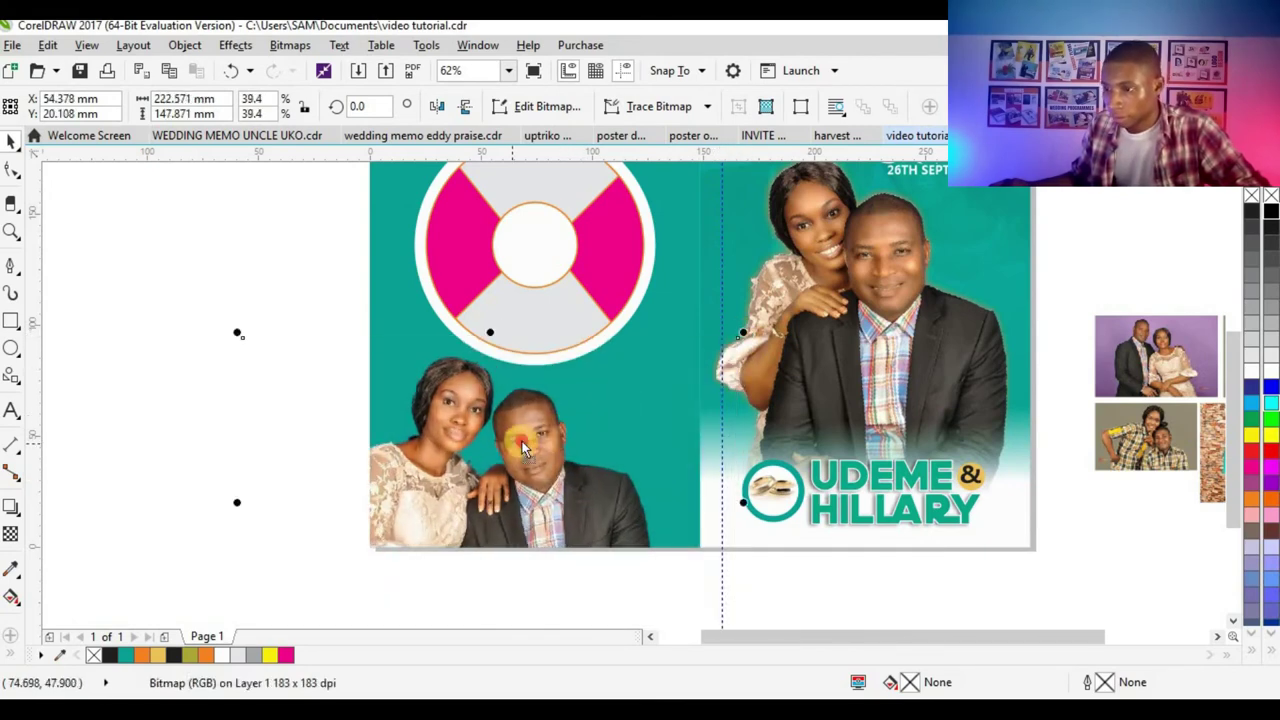
pyautogui.moveTo(536, 441); pyautogui.dragTo(506, 446)
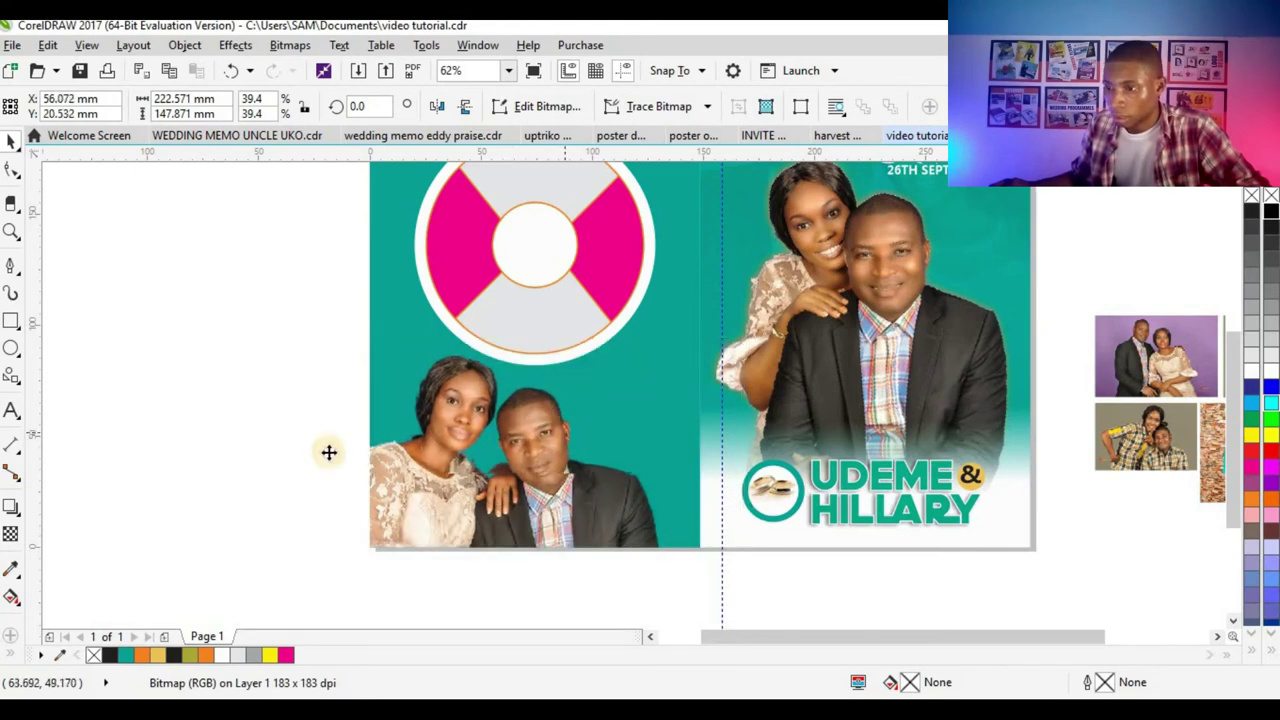
pyautogui.click(523, 429)
pyautogui.scroll(-2, 530, 440)
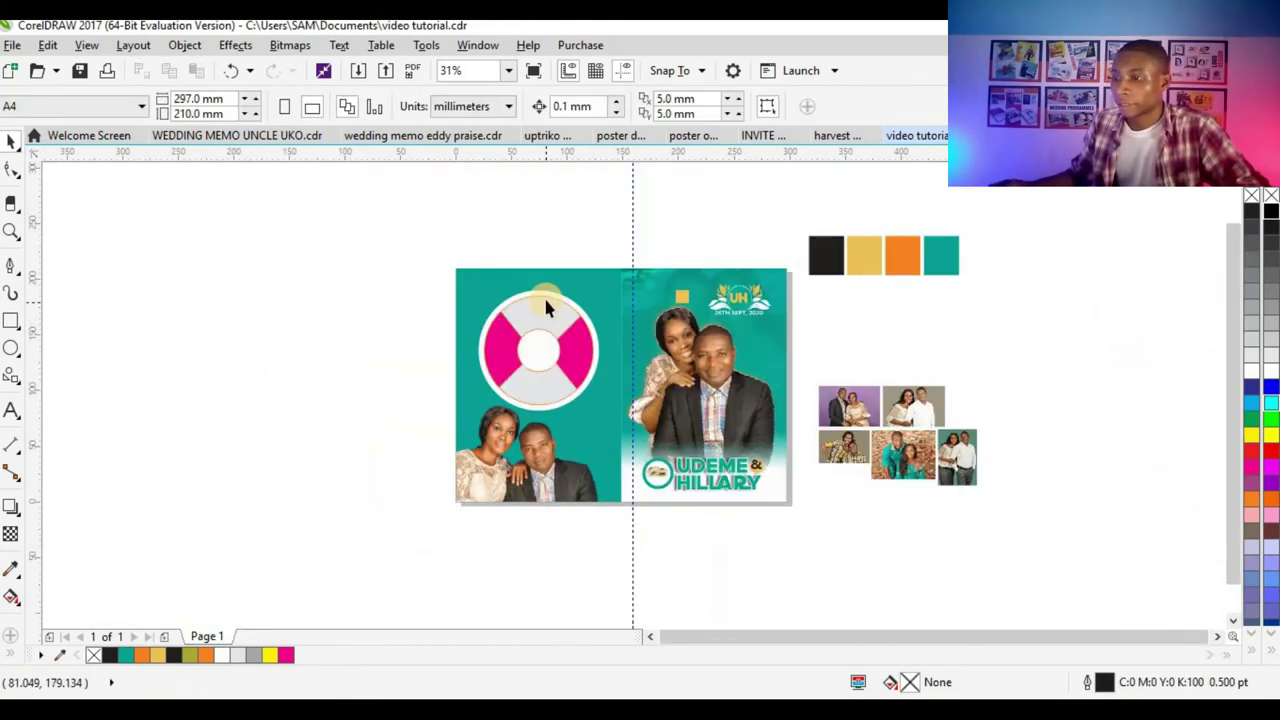
pyautogui.scroll(2, 547, 305)
pyautogui.click(591, 486)
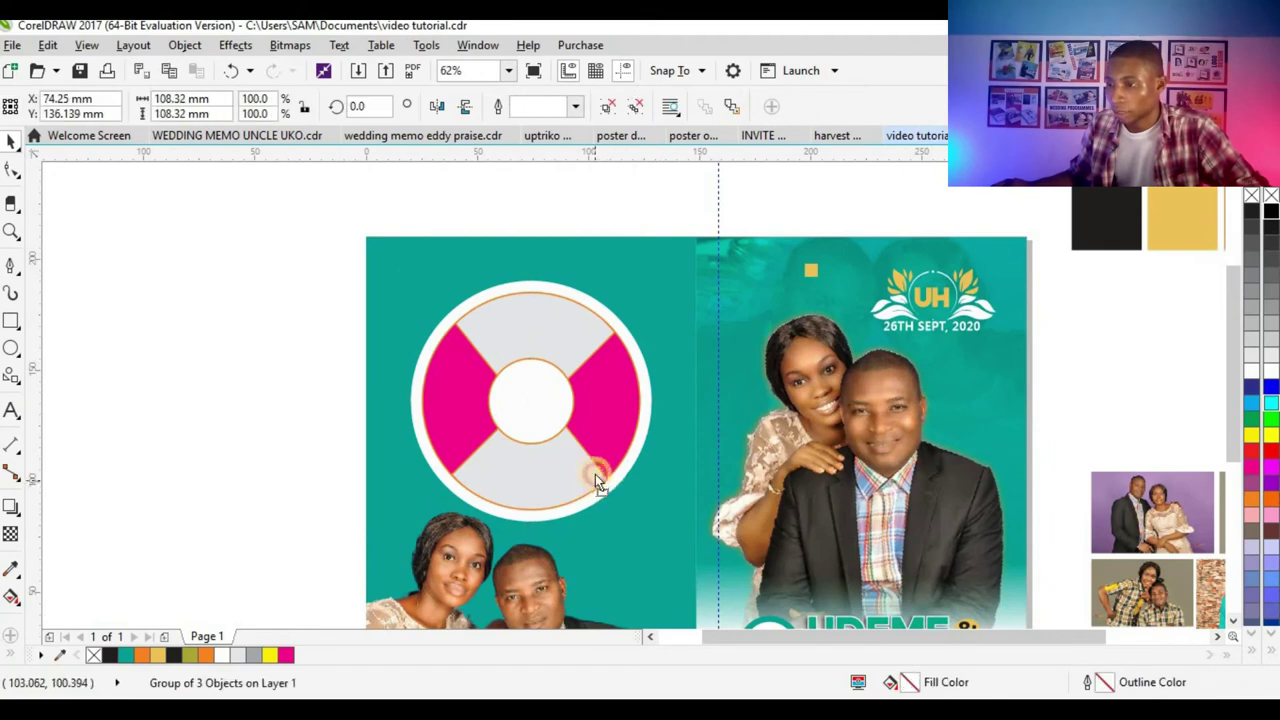
# - Carry the faded top photo from the right page into the left page background
pyautogui.moveTo(597, 480); pyautogui.dragTo(596, 477)
pyautogui.press('Escape')
pyautogui.scroll(-2, 492, 305)
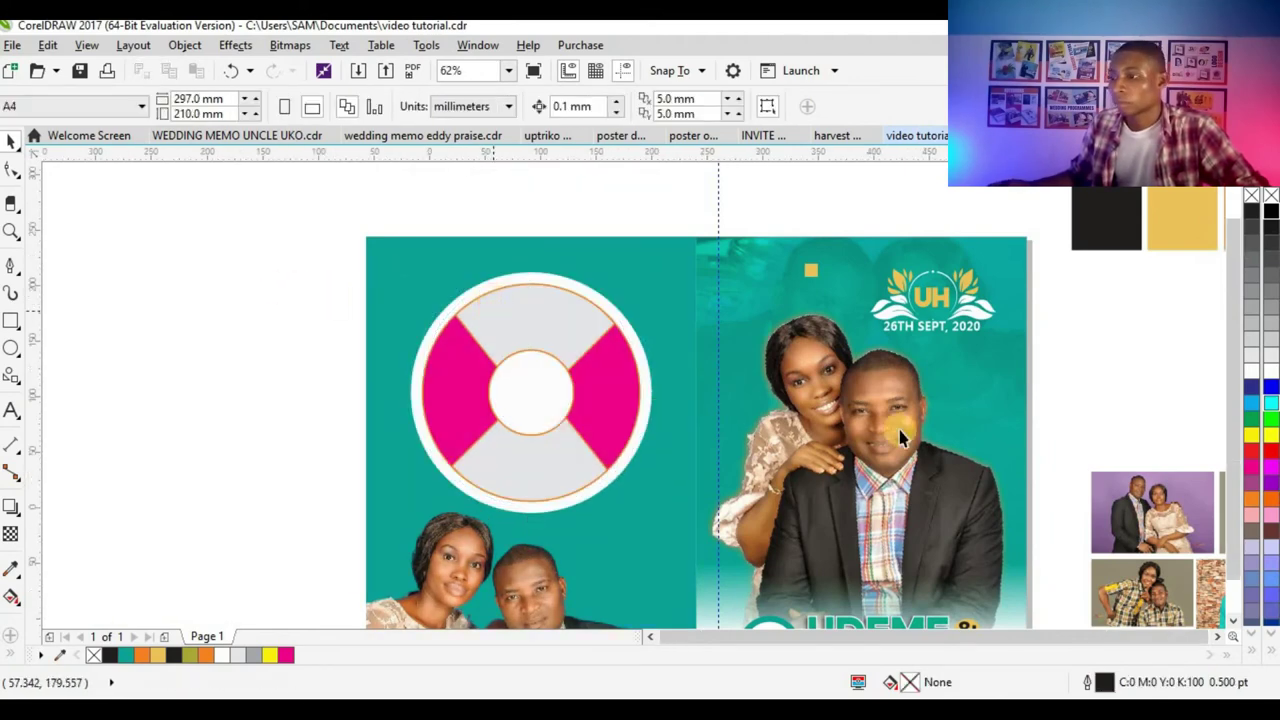
pyautogui.scroll(2, 650, 298)
pyautogui.click(650, 298)
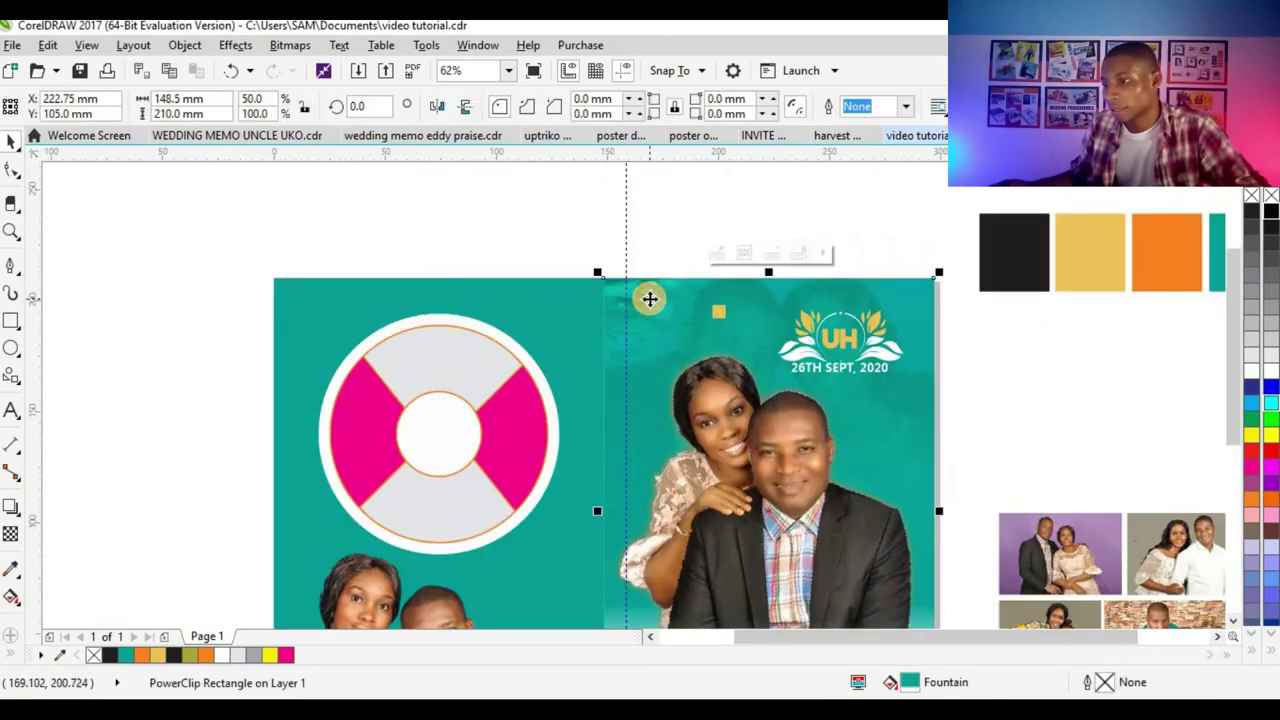
pyautogui.click(650, 300)
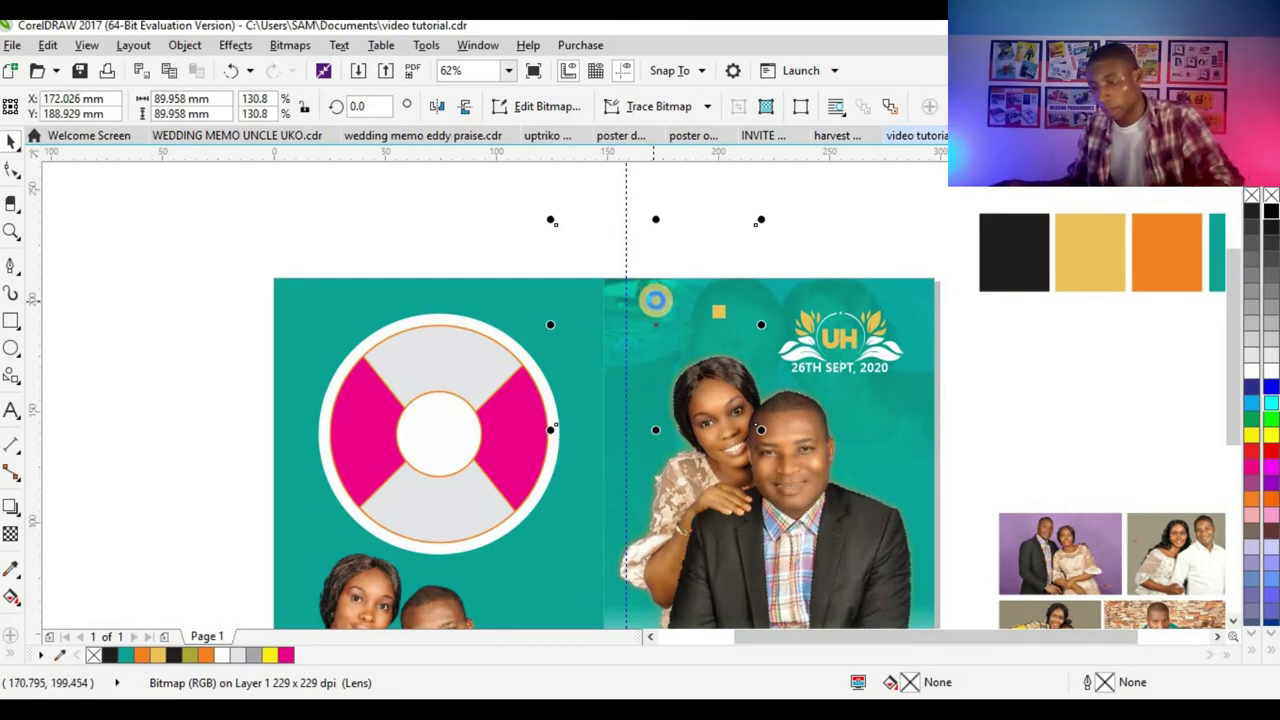
pyautogui.click(698, 209)
pyautogui.click(666, 302)
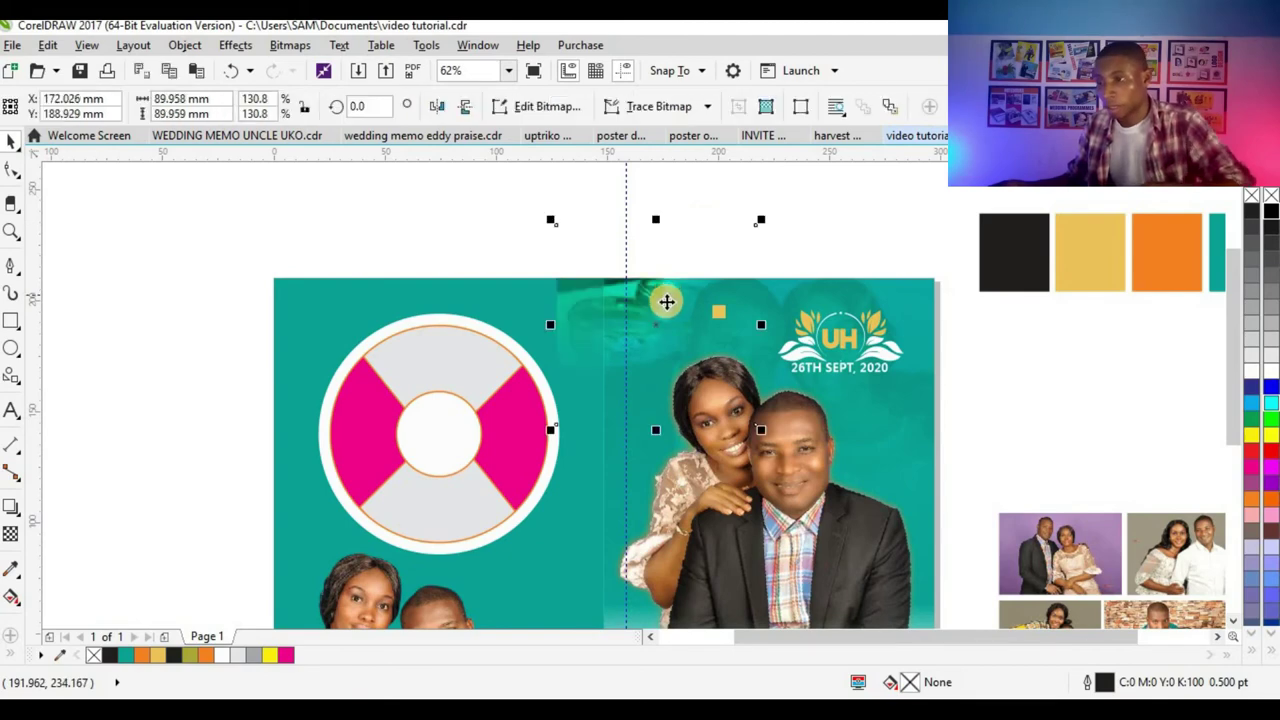
pyautogui.moveTo(666, 302); pyautogui.dragTo(334, 310)
pyautogui.click(413, 366)
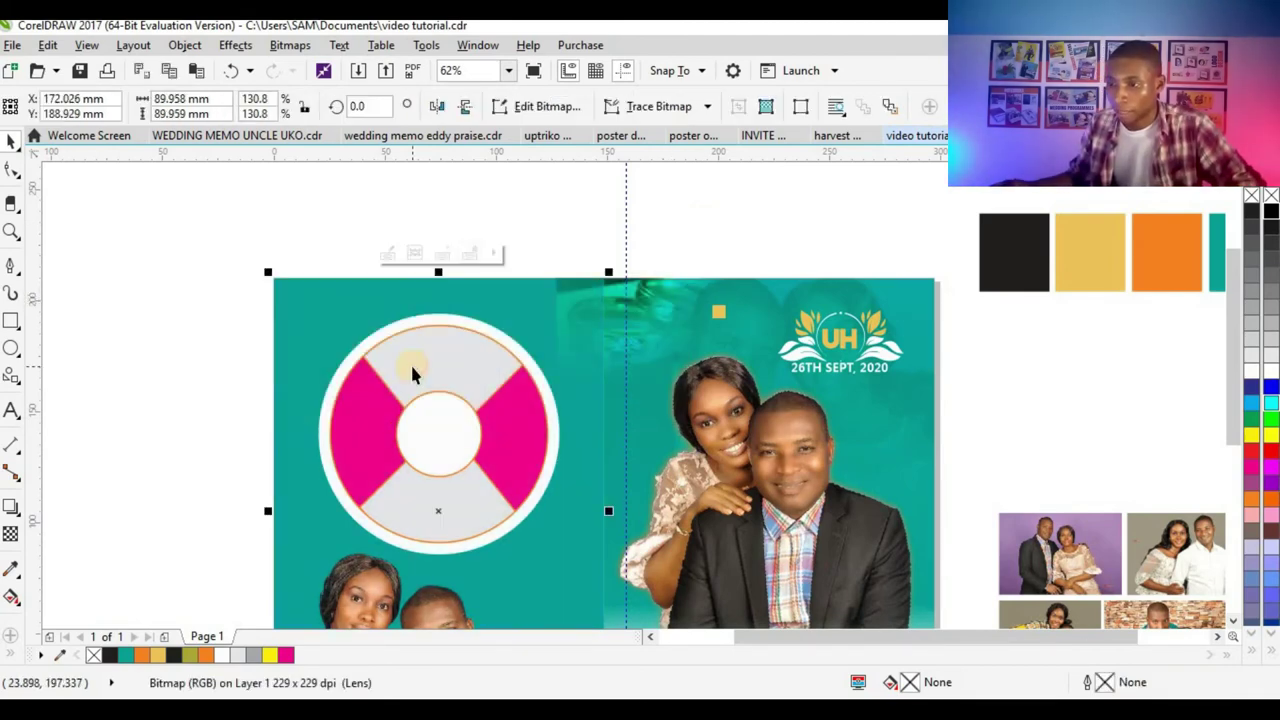
# - Enlarge the faded photo inside the left page and shift it slightly up and right
pyautogui.keyDown('ctrl'); pyautogui.click(278, 316); pyautogui.keyUp('ctrl')
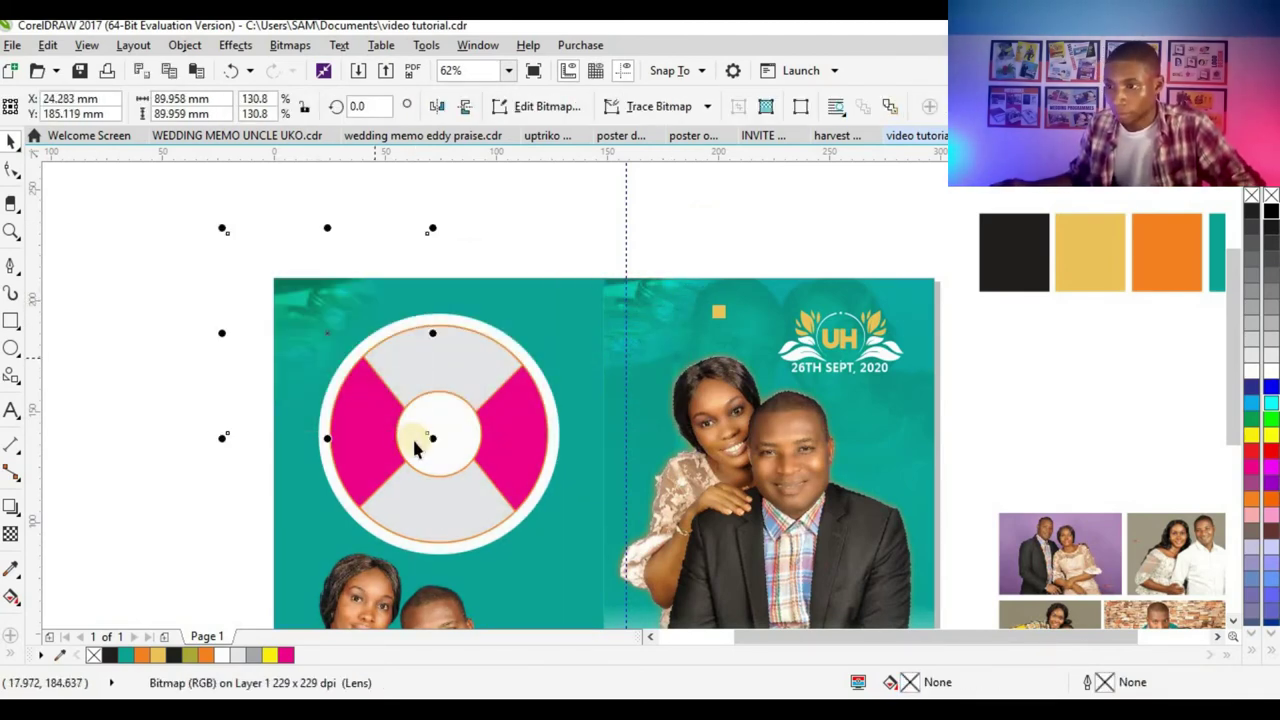
pyautogui.moveTo(428, 446); pyautogui.dragTo(449, 454)
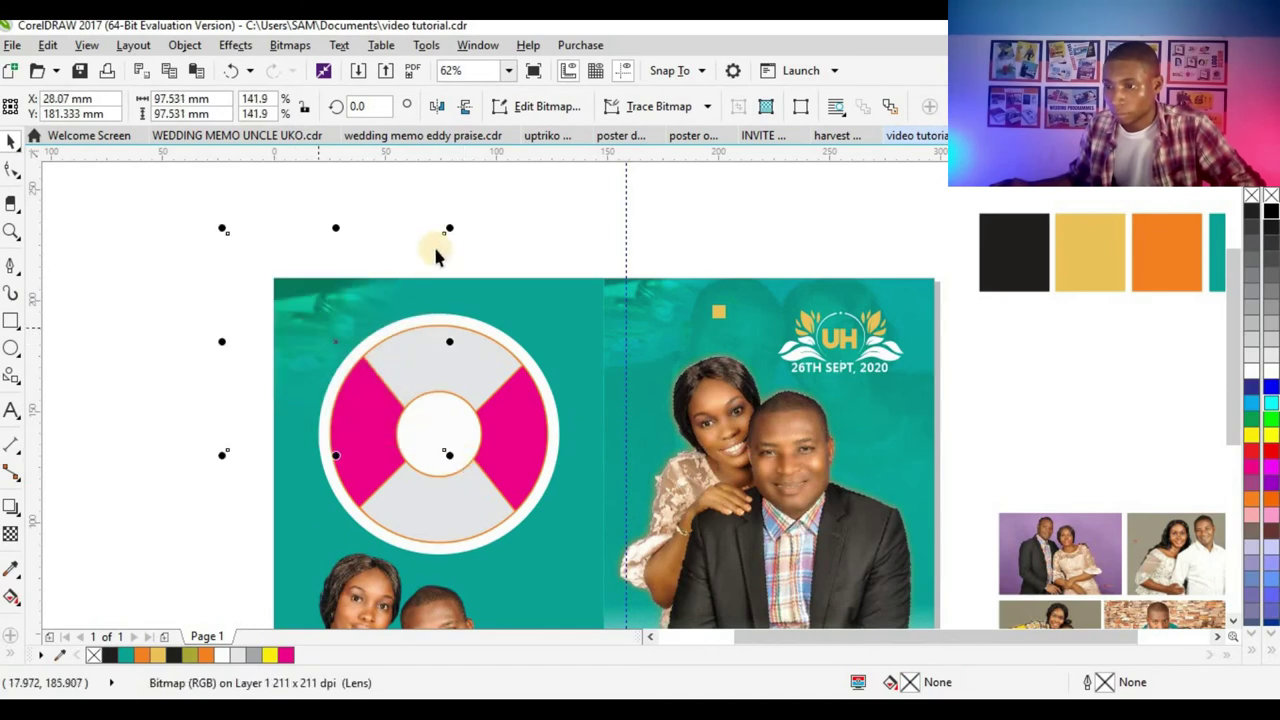
pyautogui.moveTo(449, 231); pyautogui.dragTo(466, 210)
pyautogui.moveTo(346, 303); pyautogui.dragTo(362, 296)
pyautogui.click(205, 330)
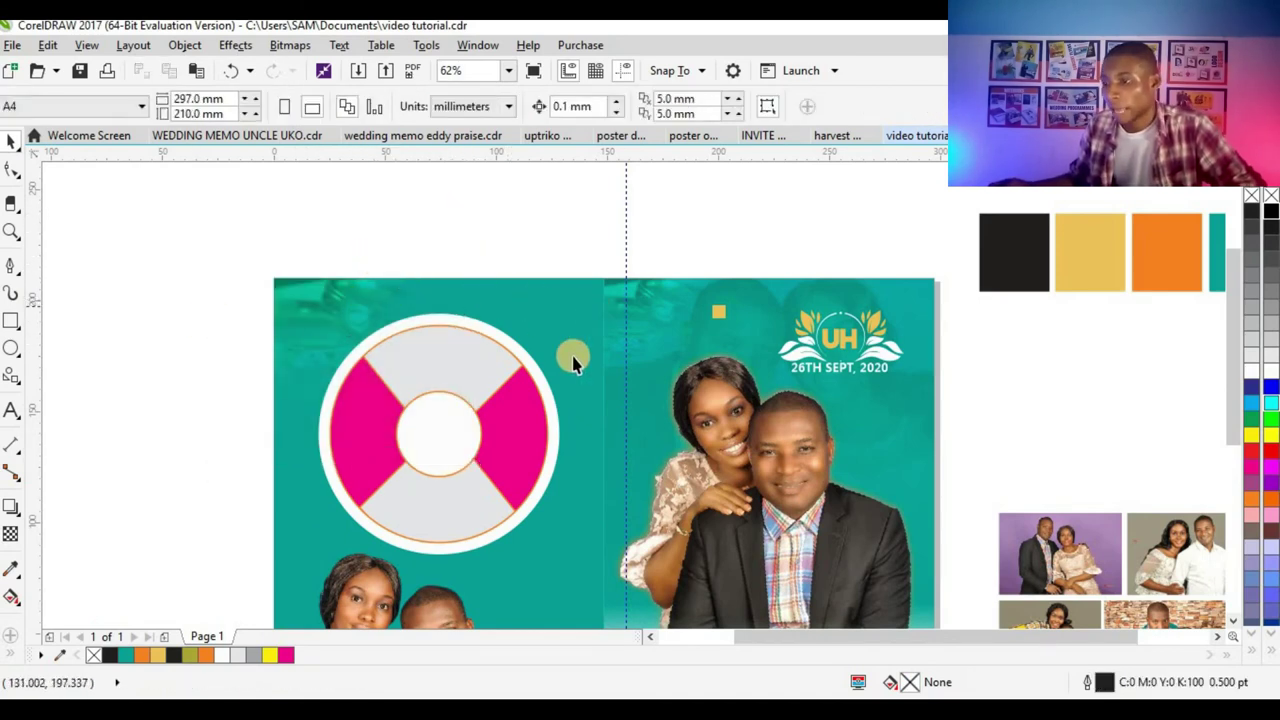
# - Bring the checked-shirt couple photo from beside the spread over the centre circle
pyautogui.click(489, 362)
pyautogui.scroll(-2, 472, 362)
pyautogui.click(640, 205)
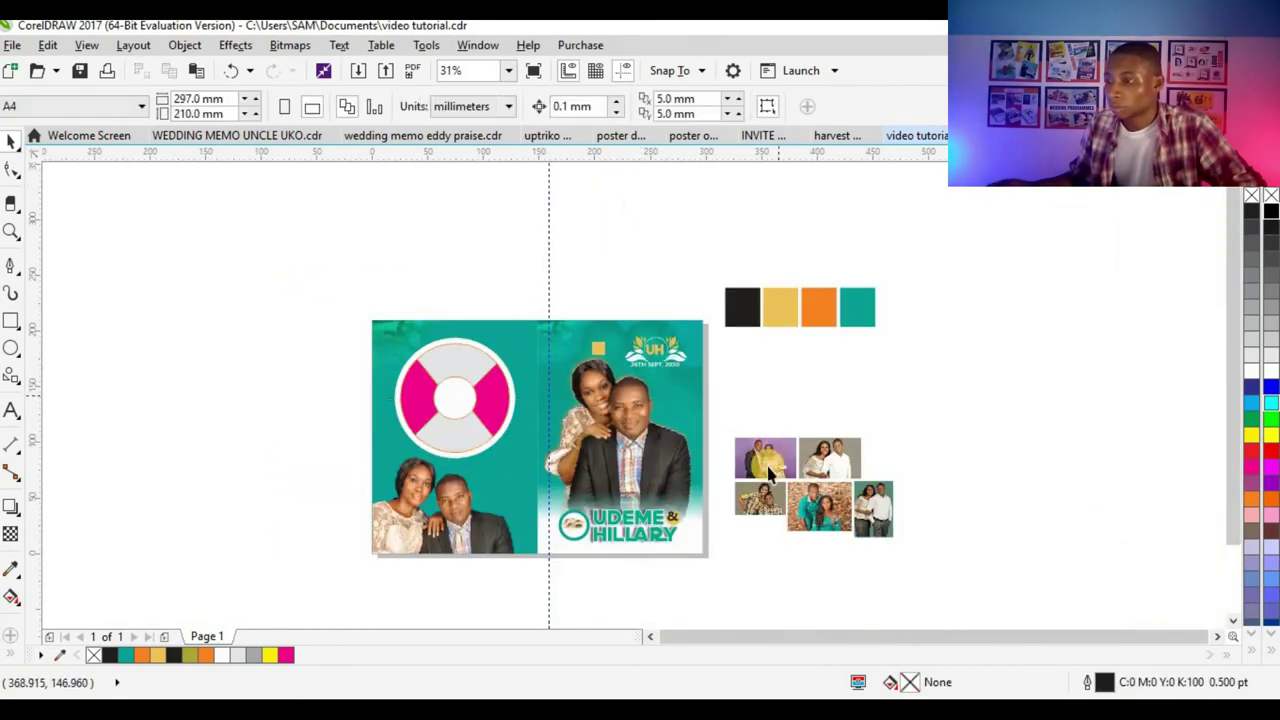
pyautogui.scroll(2, 797, 500)
pyautogui.click(838, 512)
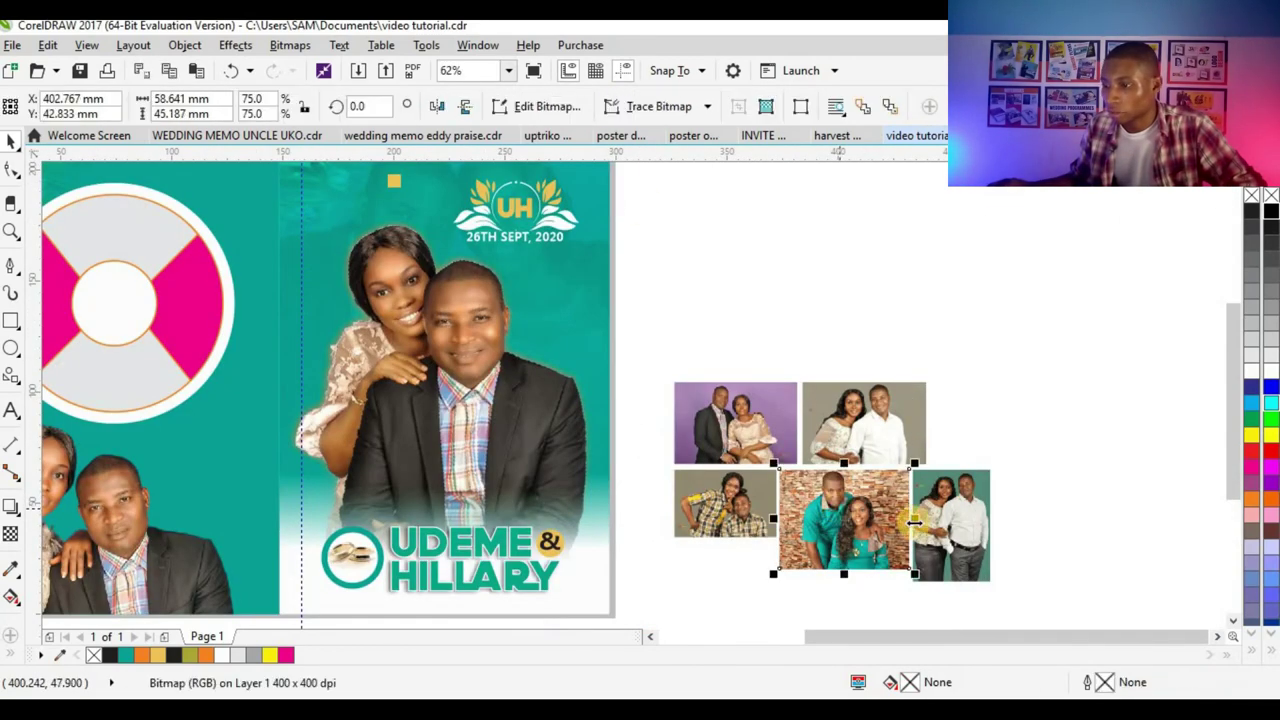
pyautogui.scroll(-2, 838, 462)
pyautogui.moveTo(857, 394); pyautogui.dragTo(509, 414)
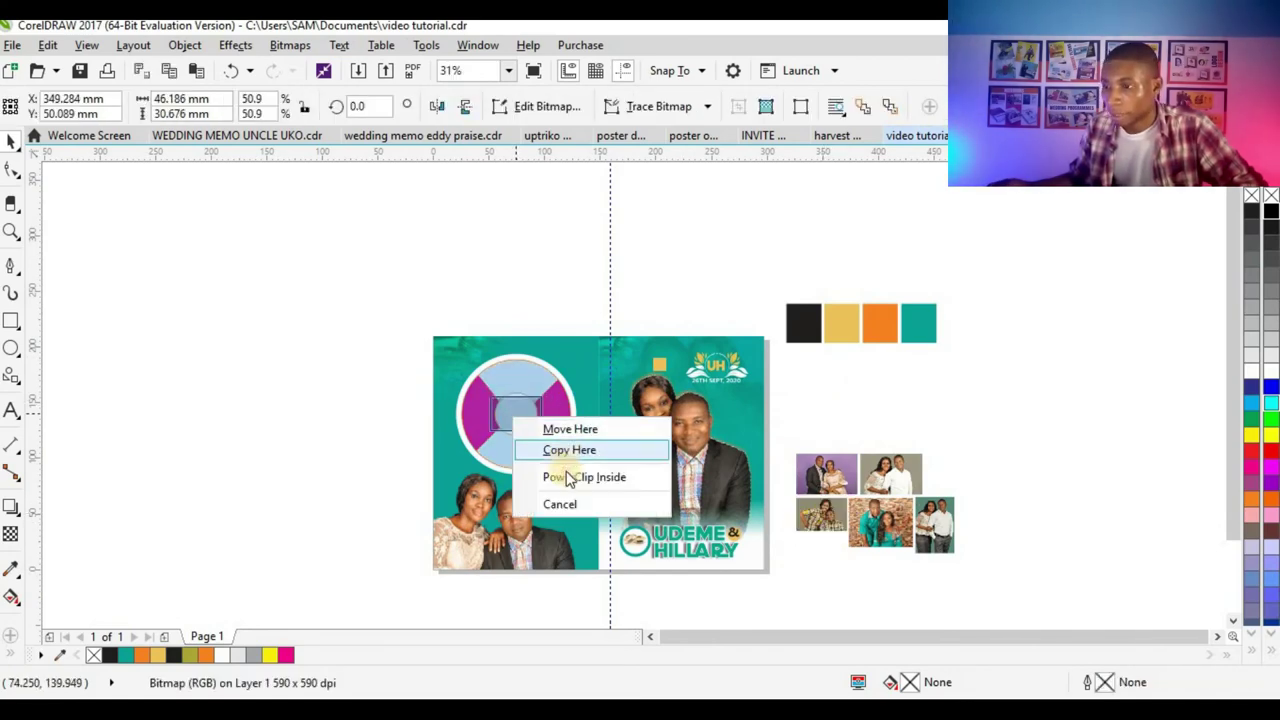
# - Clip the checked-shirt portrait inside the centre circle and enlarge it to fill the circle
pyautogui.click(563, 478)
pyautogui.scroll(2, 518, 390)
pyautogui.keyDown('ctrl'); pyautogui.click(550, 450); pyautogui.keyUp('ctrl')
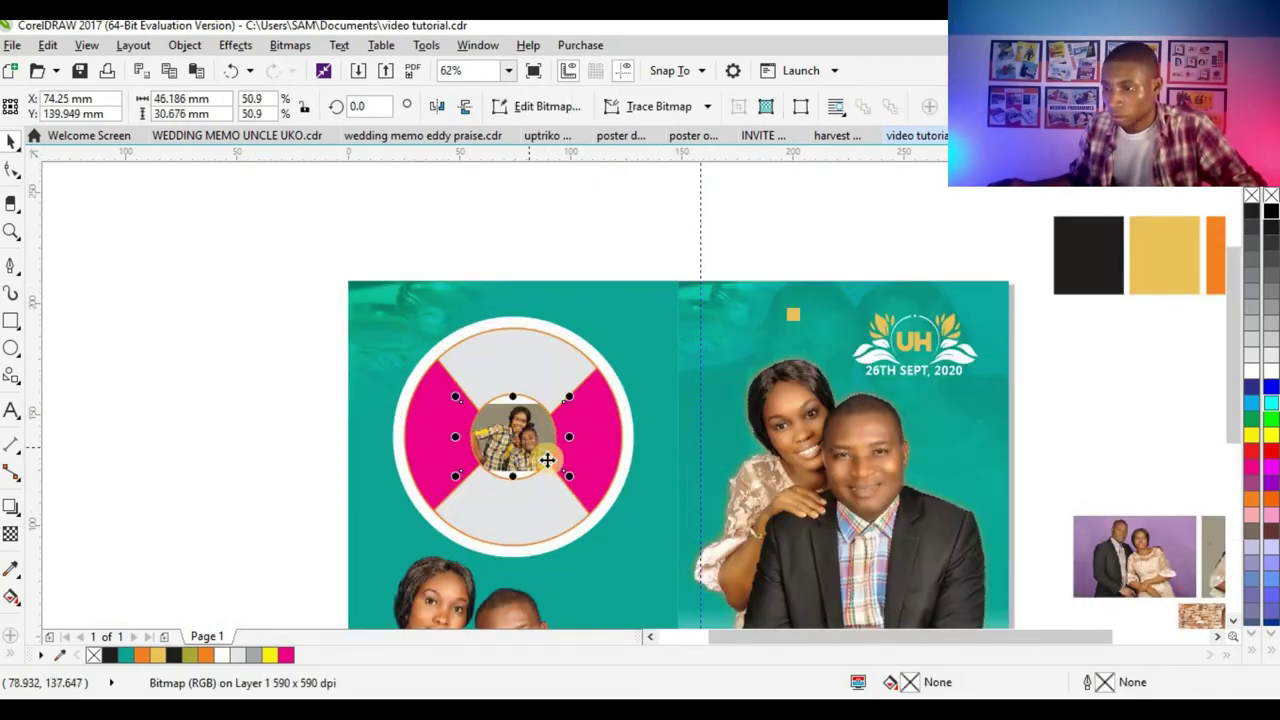
pyautogui.scroll(2, 578, 491)
pyautogui.moveTo(606, 509); pyautogui.dragTo(586, 491)
pyautogui.click(497, 458)
pyautogui.scroll(-4, 490, 440)
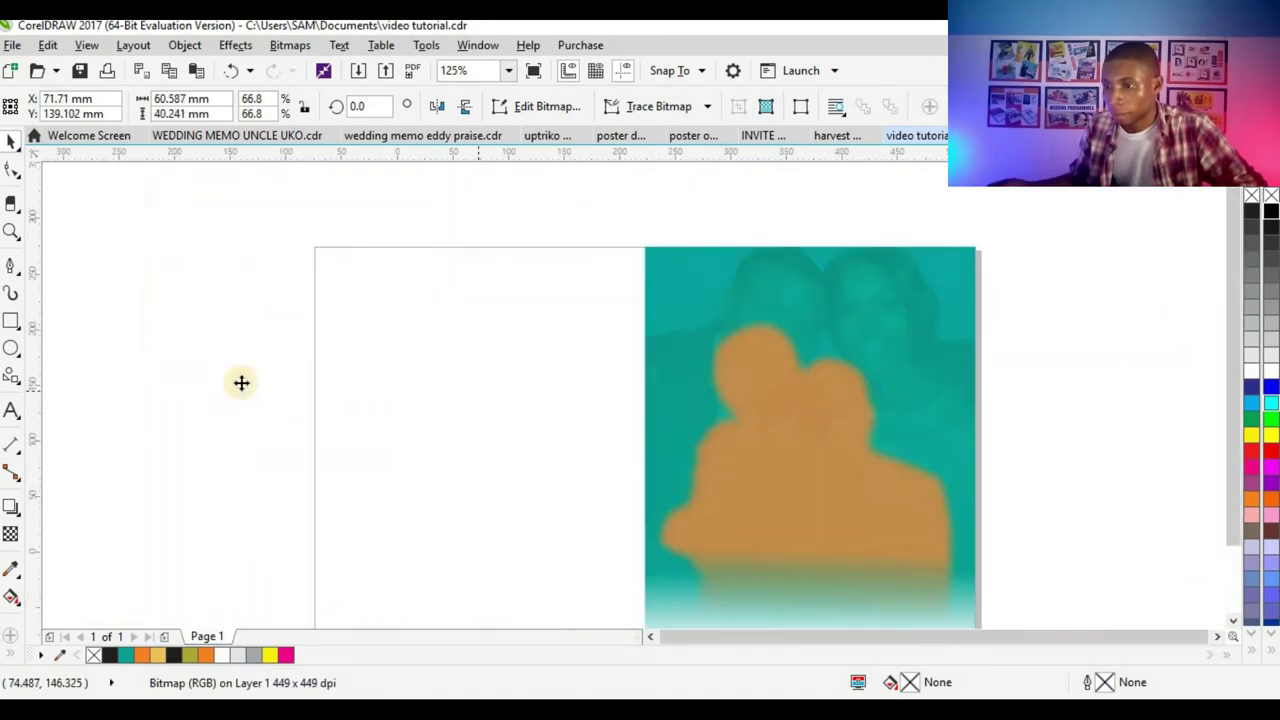
pyautogui.click(958, 550)
# - Place the brick, next and purple-background couple photos inside the ring frame, deleting one spare photo
pyautogui.click(852, 510)
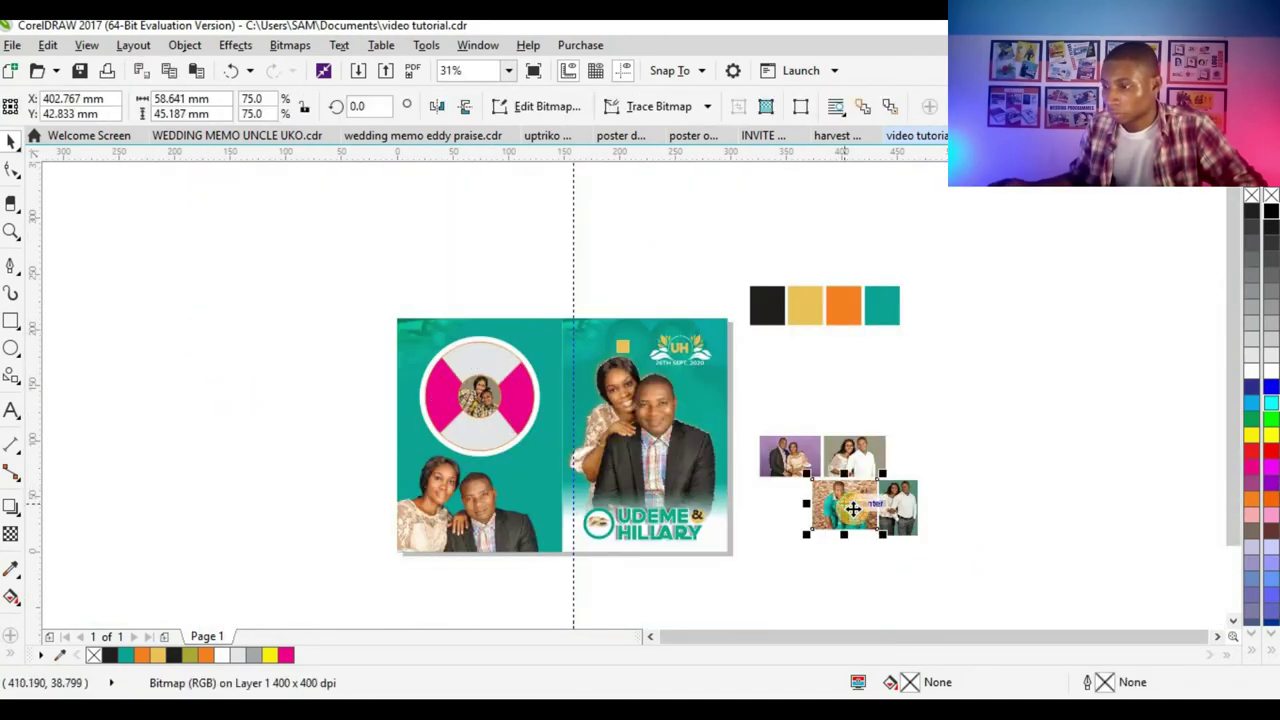
pyautogui.moveTo(852, 510); pyautogui.dragTo(518, 408)
pyautogui.click(585, 465)
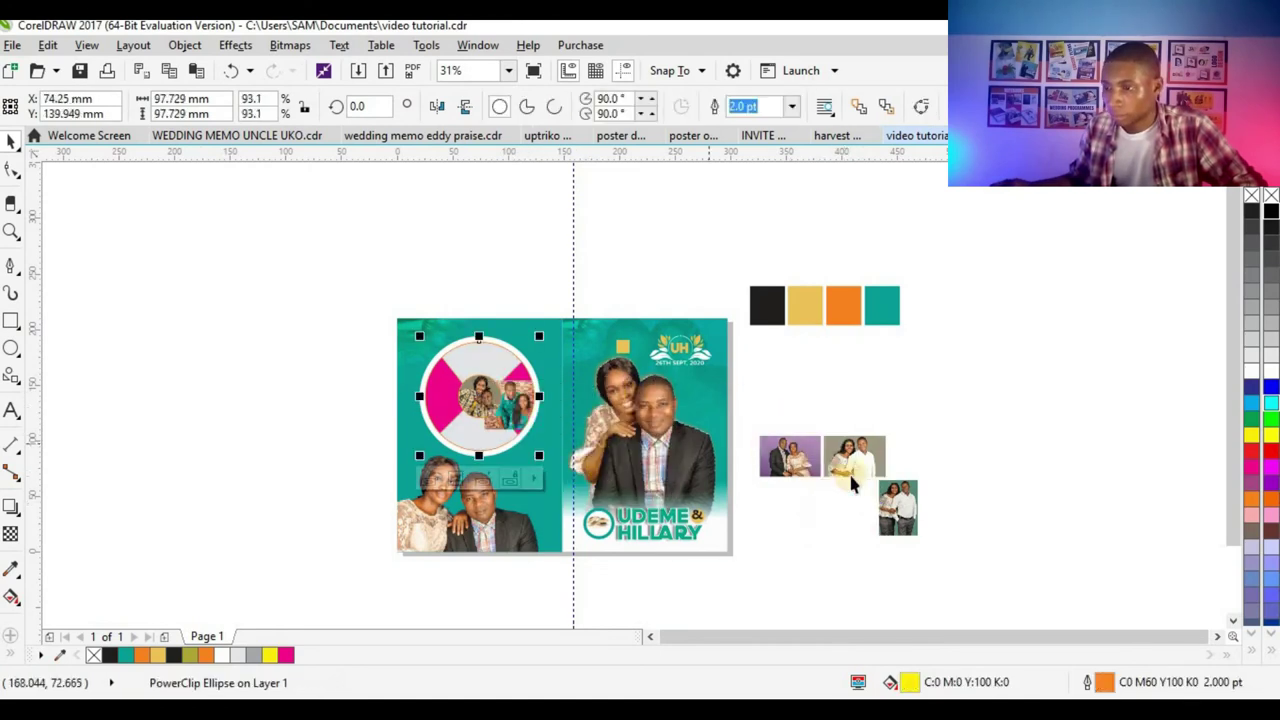
pyautogui.moveTo(868, 463); pyautogui.dragTo(446, 405)
pyautogui.click(500, 463)
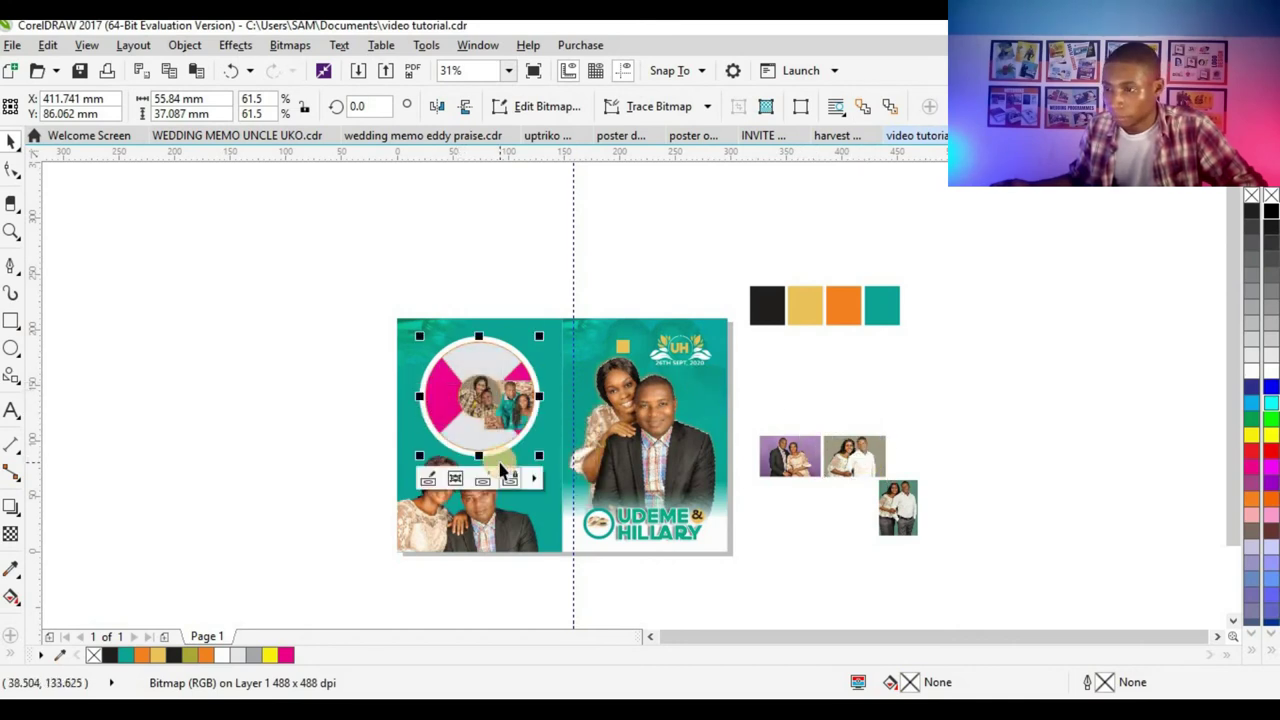
pyautogui.click(912, 503)
pyautogui.press('Delete')
pyautogui.click(789, 461)
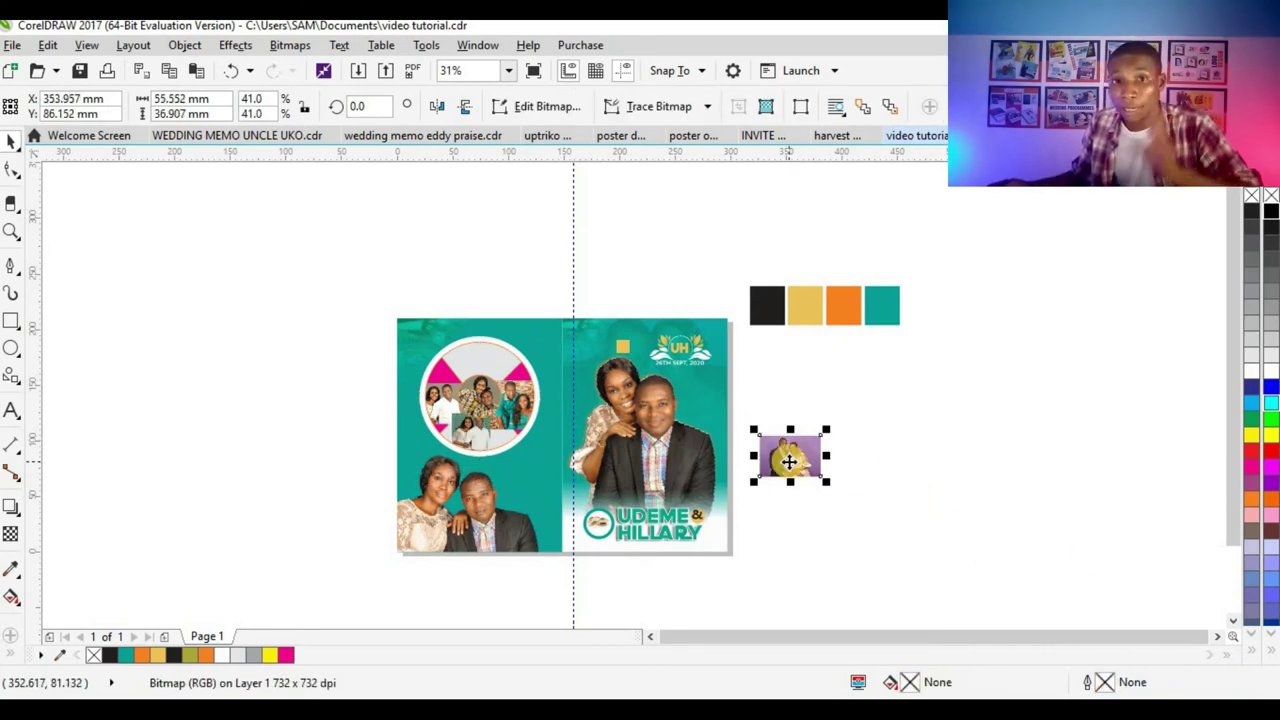
pyautogui.moveTo(789, 461); pyautogui.dragTo(480, 367)
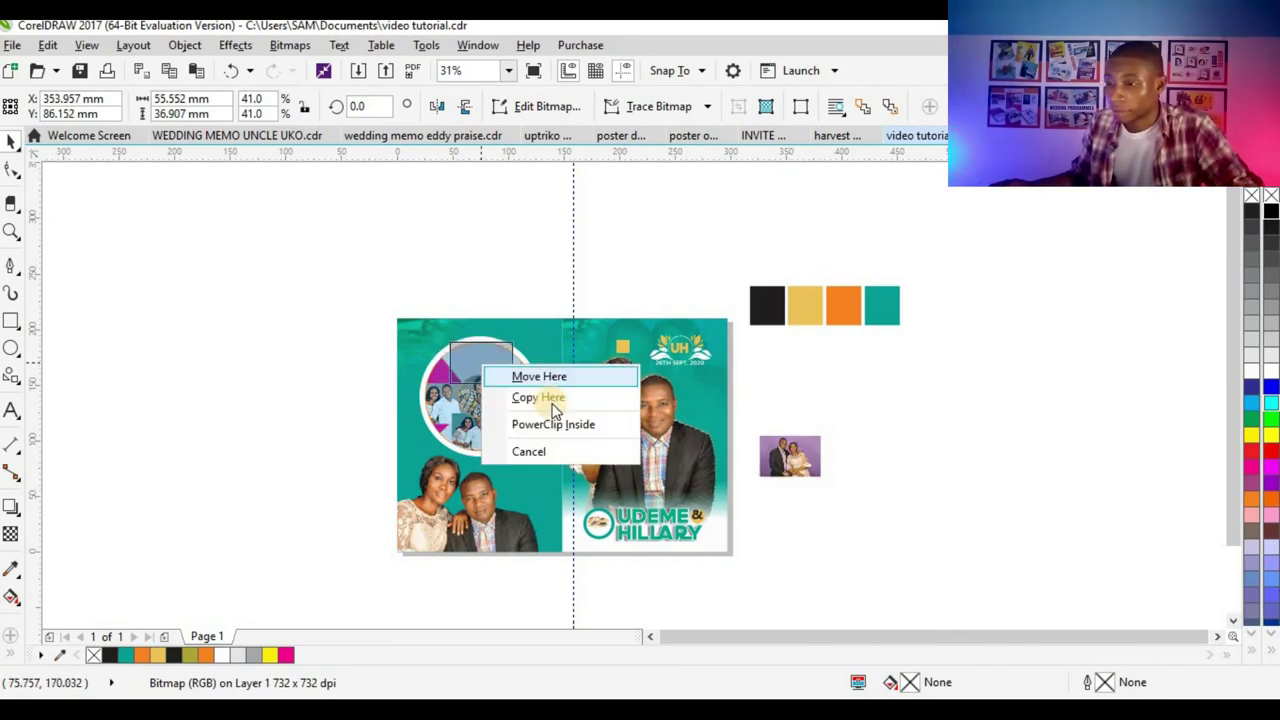
pyautogui.click(556, 424)
pyautogui.scroll(5, 471, 363)
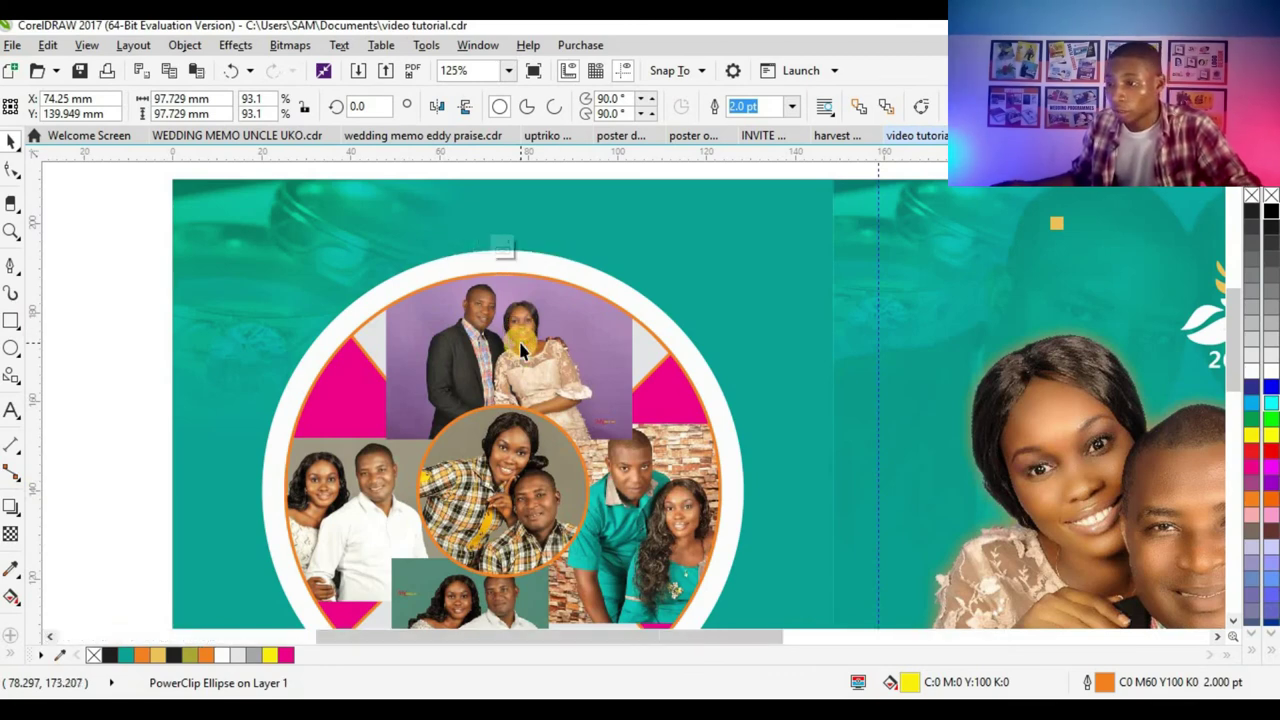
# - PowerClip the brick-wall couple photo into the right pink segment and the left photo into the left segment
pyautogui.doubleClick(519, 348)
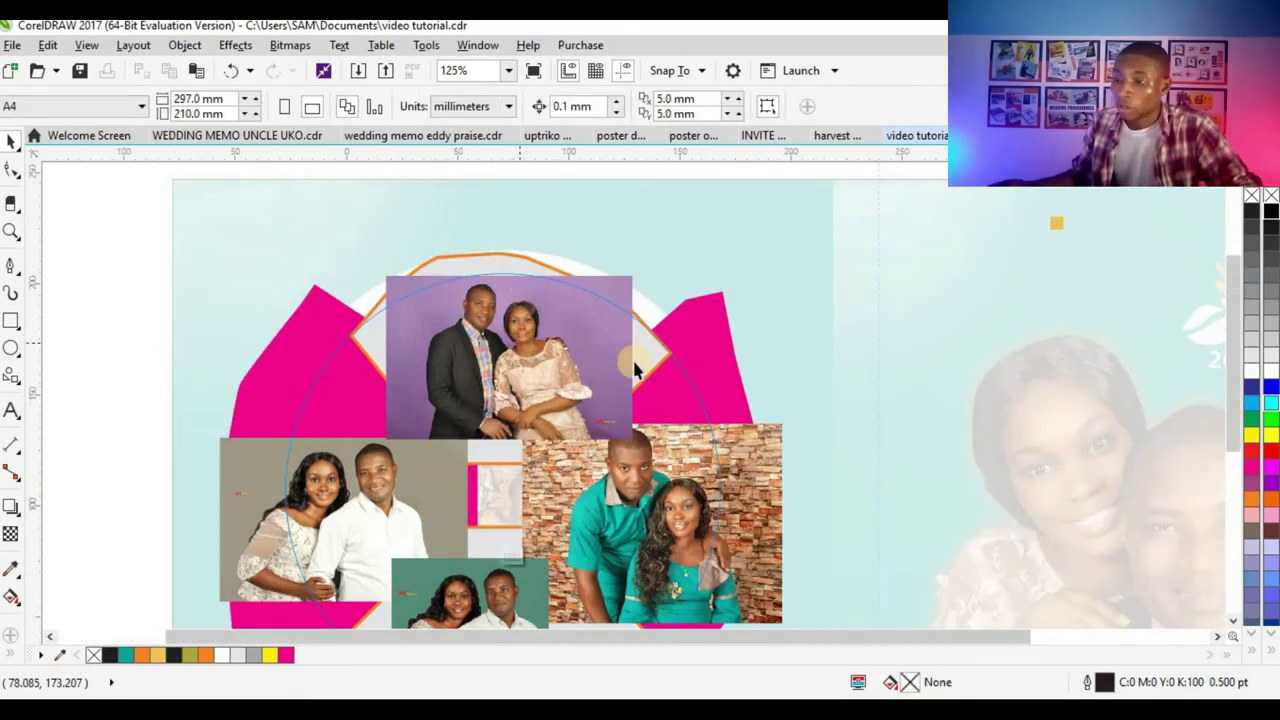
pyautogui.scroll(-3, 600, 488)
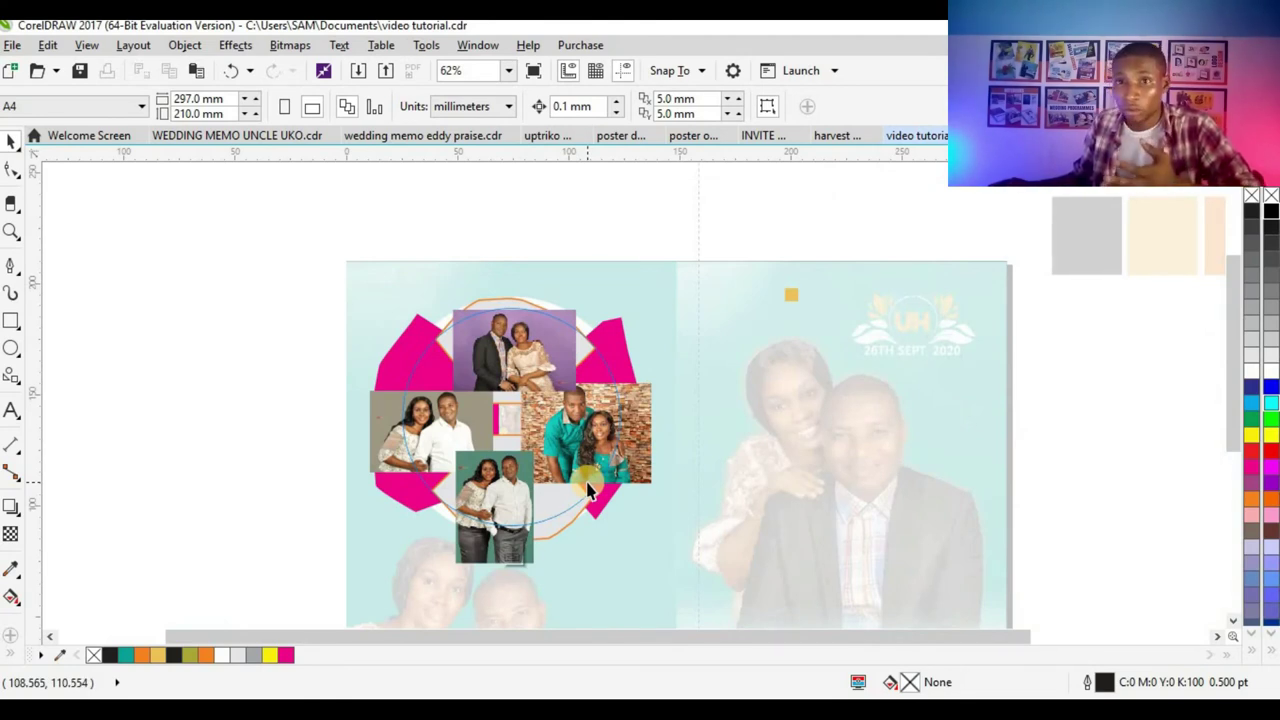
pyautogui.click(609, 432)
pyautogui.rightClick(614, 412)
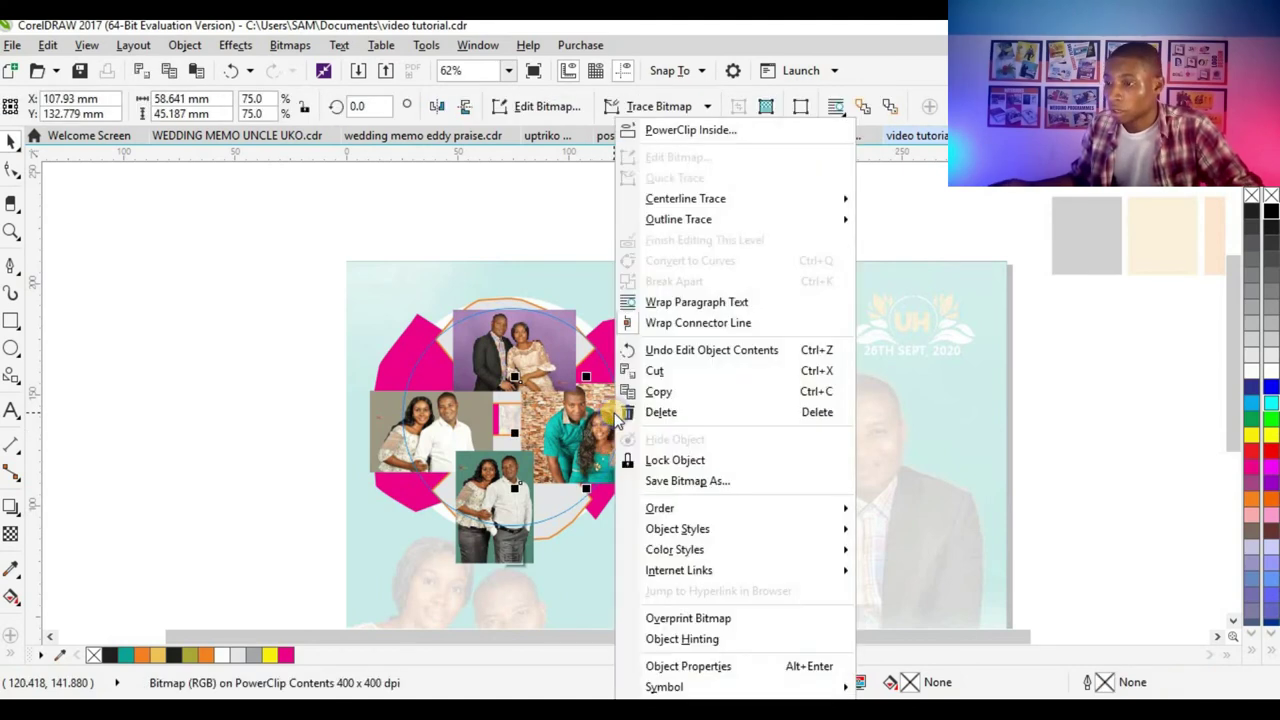
pyautogui.click(675, 128)
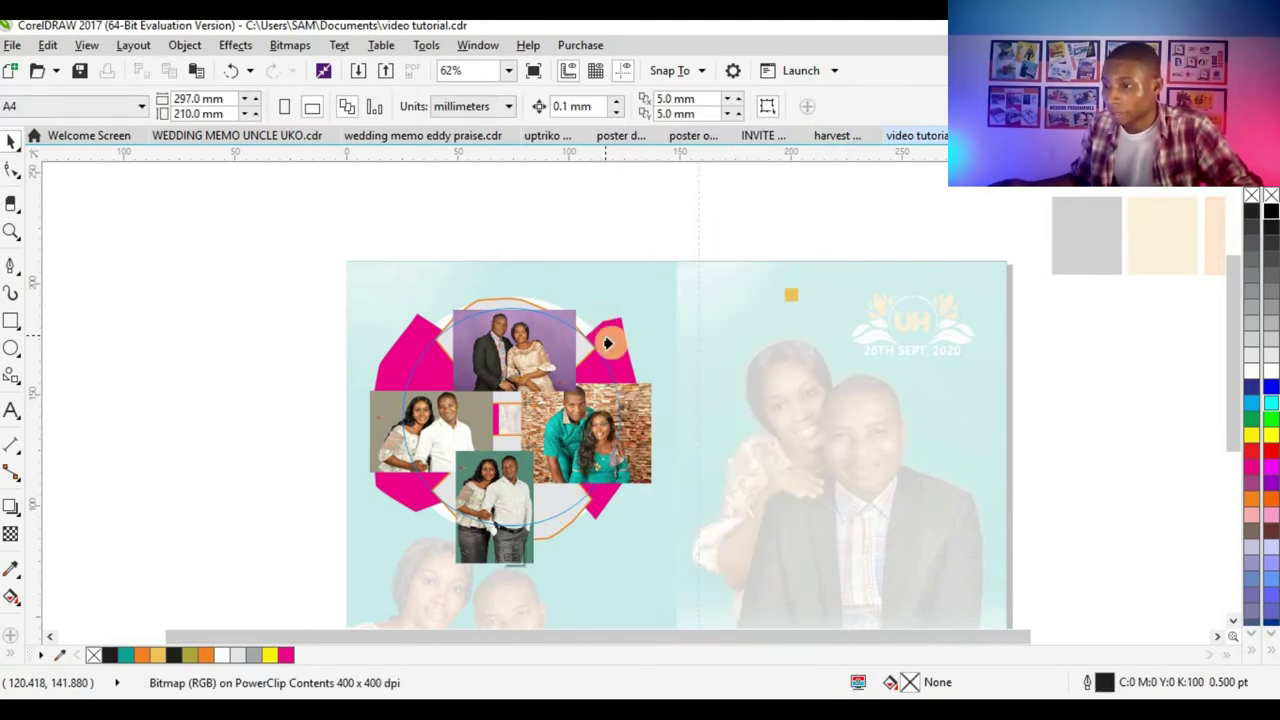
pyautogui.click(609, 340)
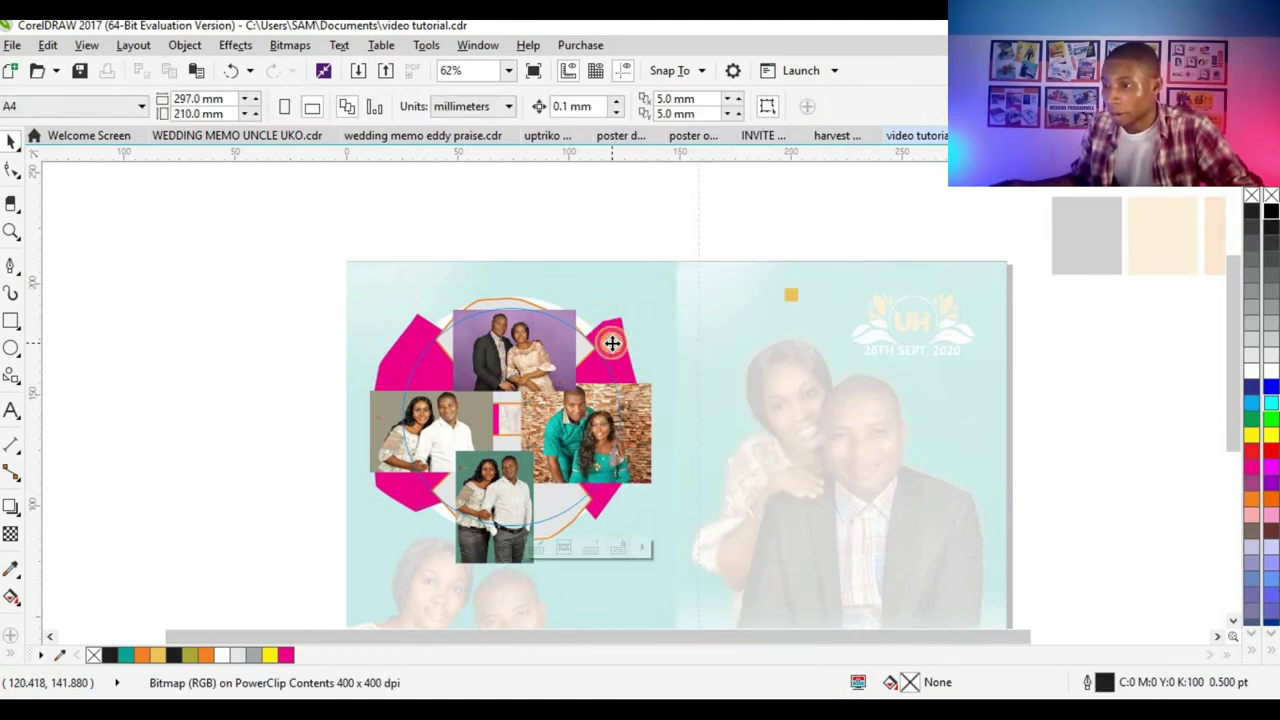
pyautogui.click(428, 426)
pyautogui.rightClick(428, 426)
pyautogui.click(510, 130)
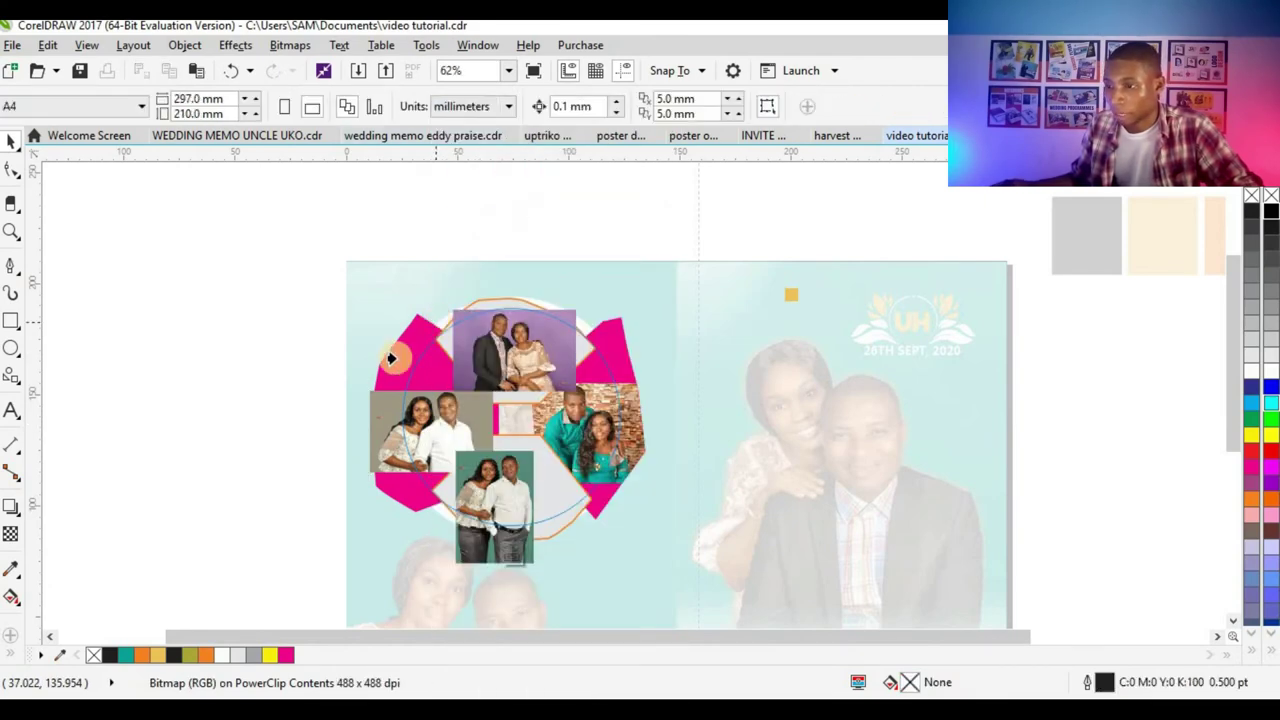
pyautogui.click(391, 358)
# - PowerClip the purple couple photo into the top segment and the bottom photo into the bottom pink shape
pyautogui.click(538, 333)
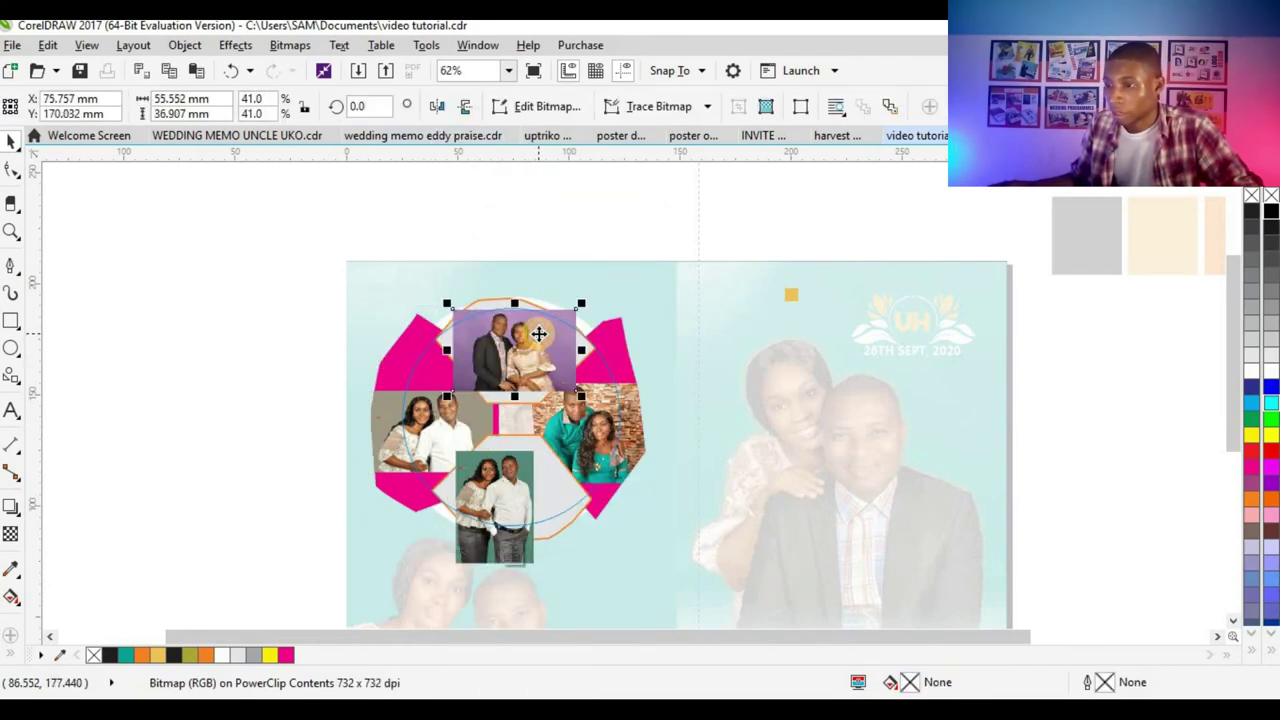
pyautogui.rightClick(538, 333)
pyautogui.click(634, 130)
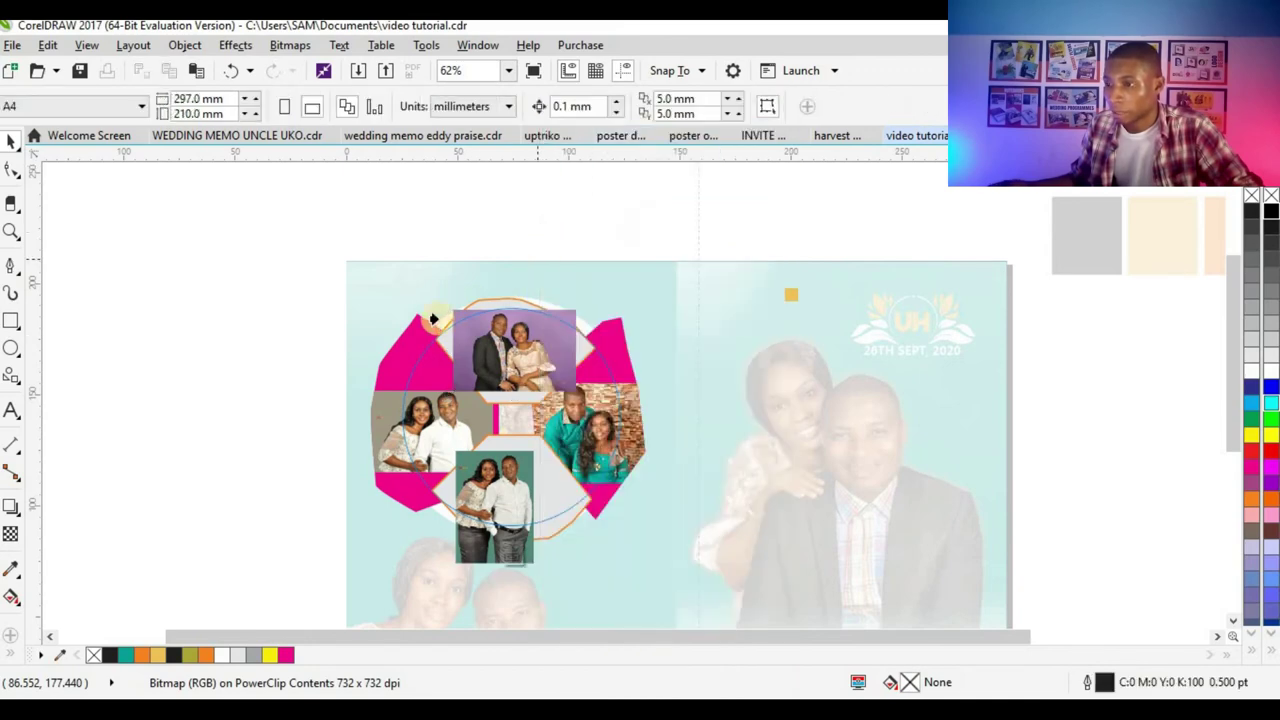
pyautogui.click(440, 340)
pyautogui.click(500, 505)
pyautogui.rightClick(505, 500)
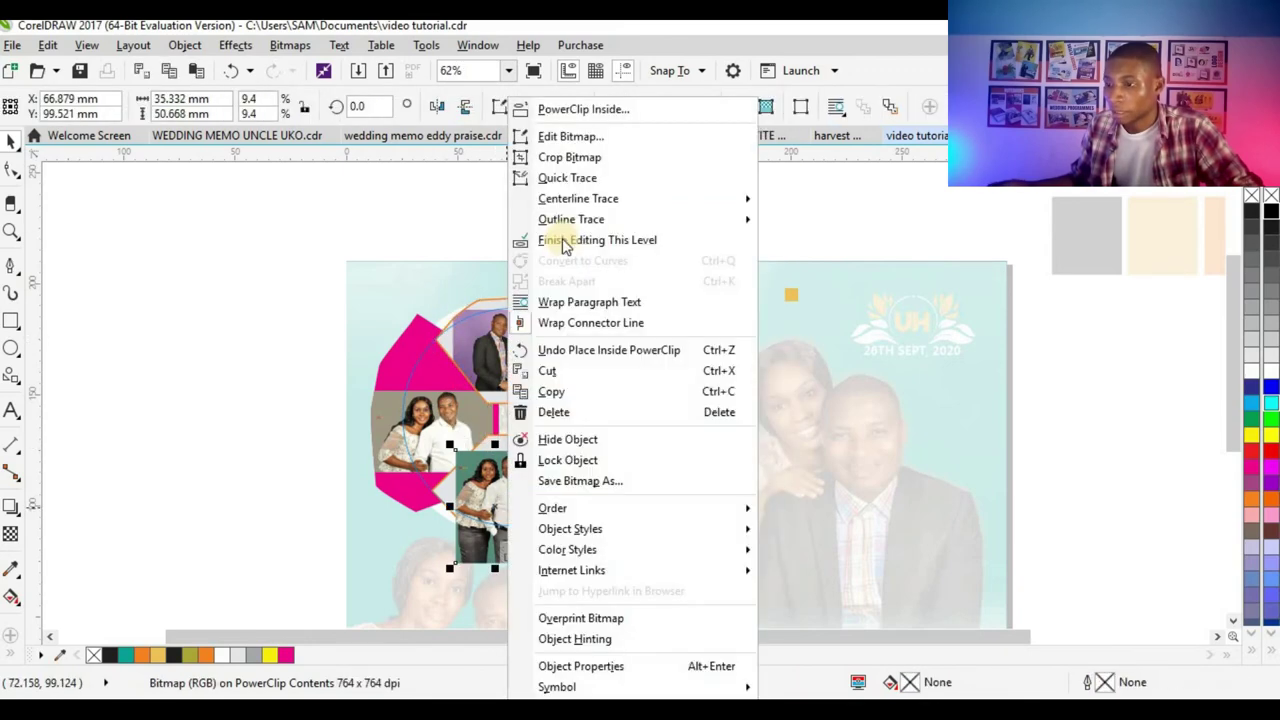
pyautogui.click(601, 112)
pyautogui.click(548, 496)
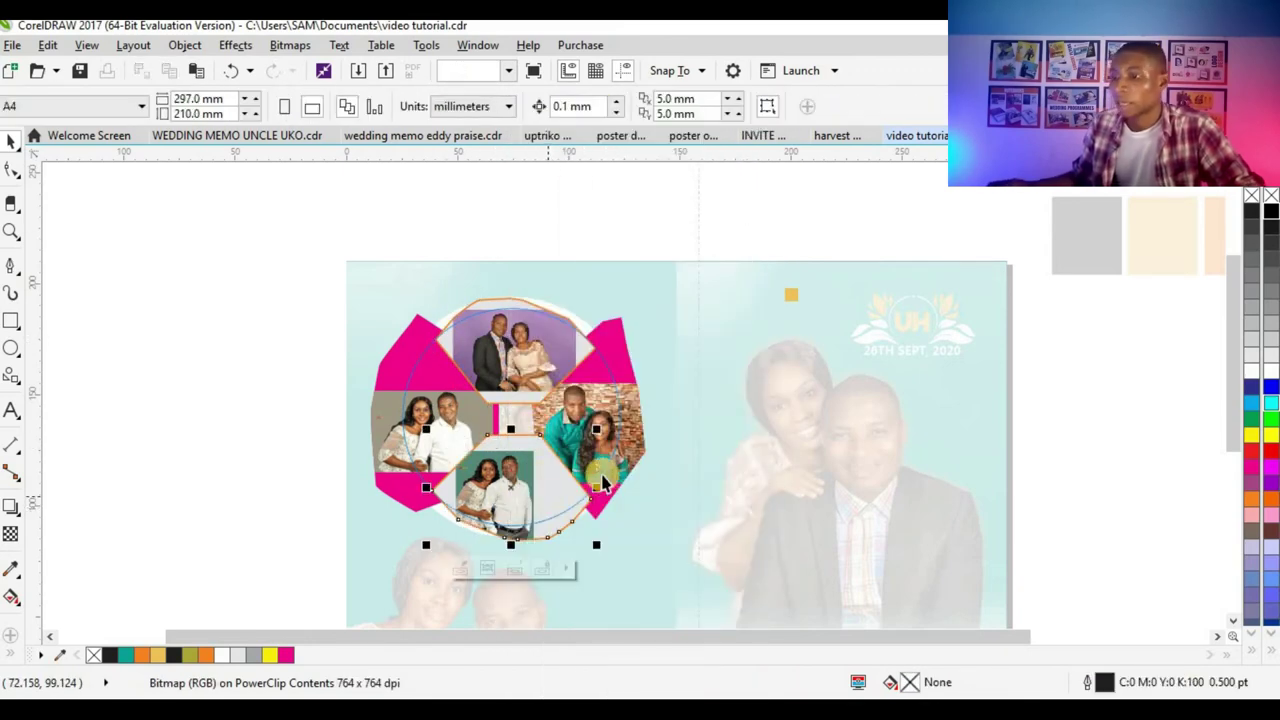
pyautogui.scroll(2, 508, 345)
# - Enlarge the purple-backdrop photo inside the top octagon frame and move it down to recentre it
pyautogui.click(511, 342)
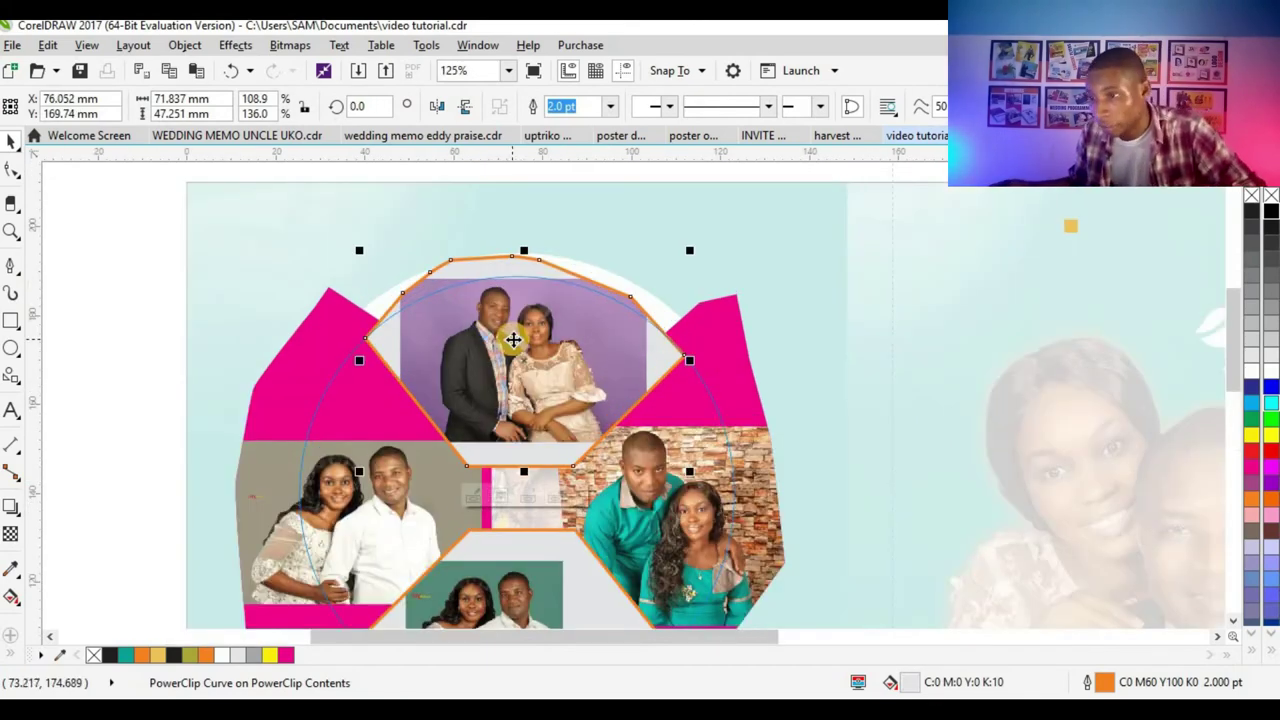
pyautogui.keyDown('ctrl'); pyautogui.click(647, 446); pyautogui.keyUp('ctrl')
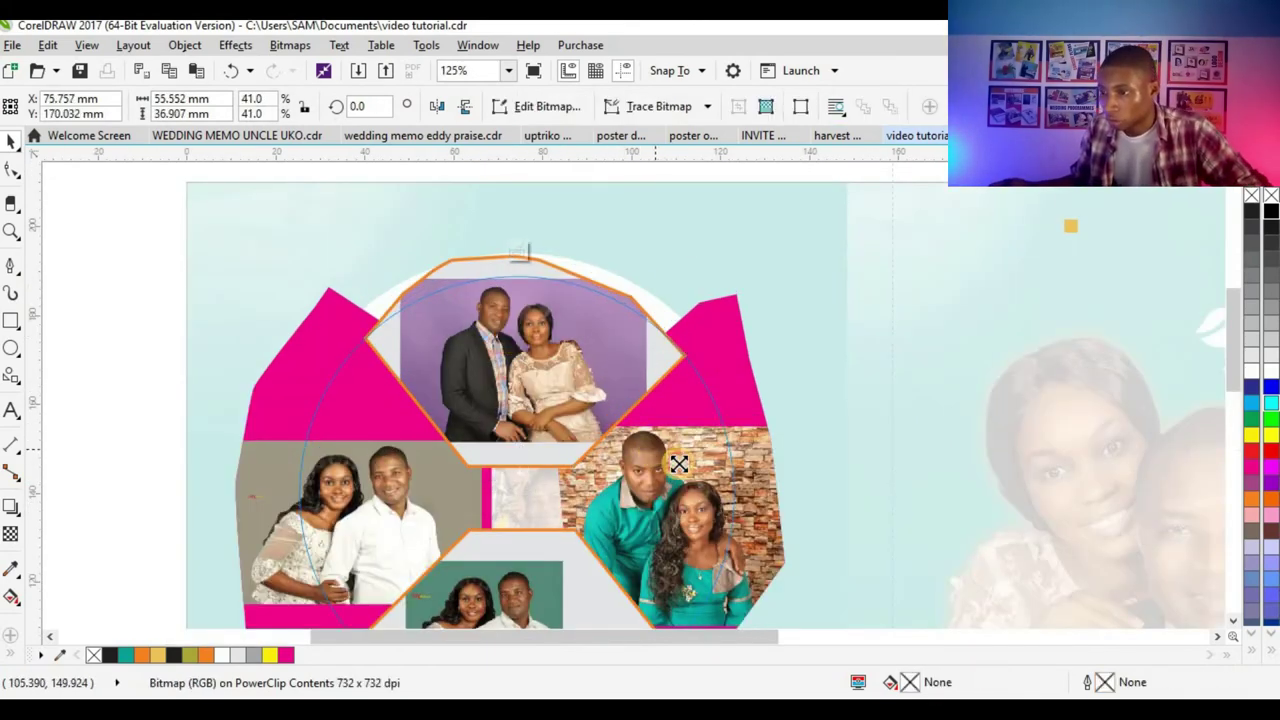
pyautogui.moveTo(677, 457); pyautogui.dragTo(570, 421)
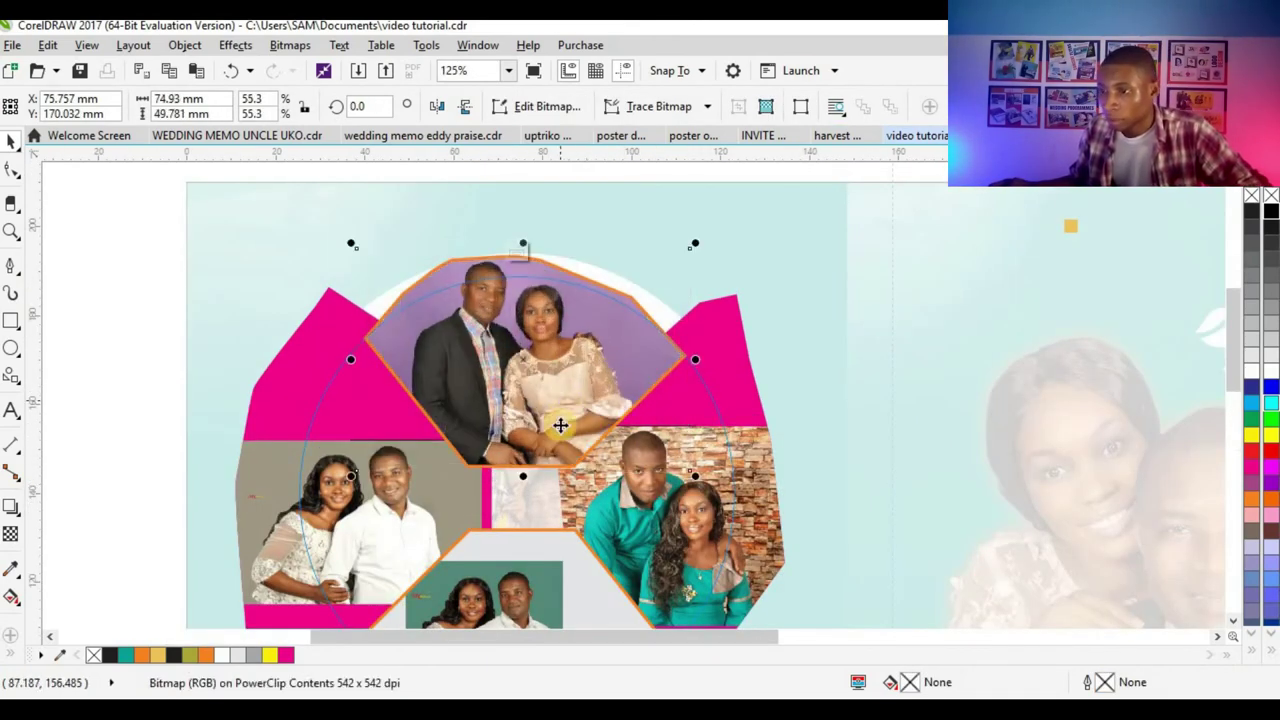
pyautogui.click(547, 364)
pyautogui.moveTo(549, 362)
pyautogui.mouseDown()
pyautogui.moveTo(549, 381)
pyautogui.moveTo(574, 346)
pyautogui.moveTo(566, 358)
pyautogui.mouseUp()
# - Shift the brick-wall couple photo up and left inside its right-hand frame
pyautogui.click(651, 414)
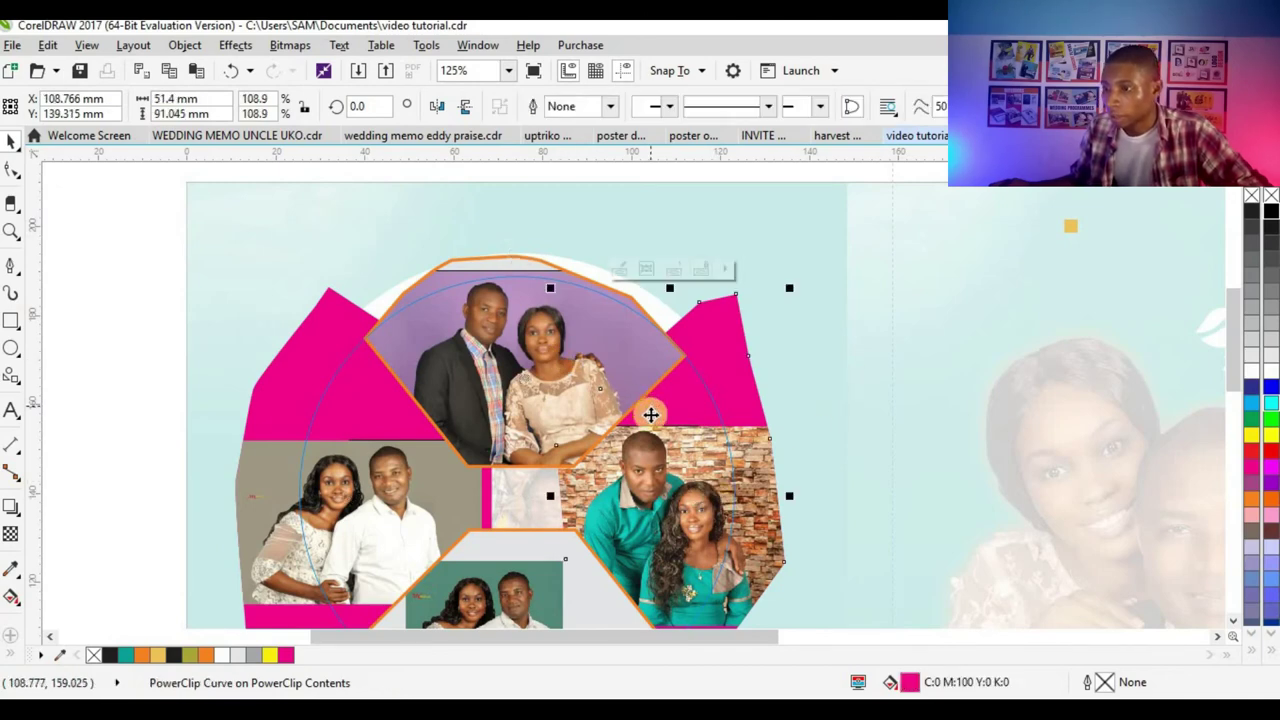
pyautogui.click(707, 498)
pyautogui.moveTo(677, 491)
pyautogui.mouseDown()
pyautogui.moveTo(670, 440)
pyautogui.moveTo(683, 432)
pyautogui.mouseUp()
# - Enlarge the brick-wall couple photo in its frame and nudge it right and down
pyautogui.scroll(-5, 752, 512)
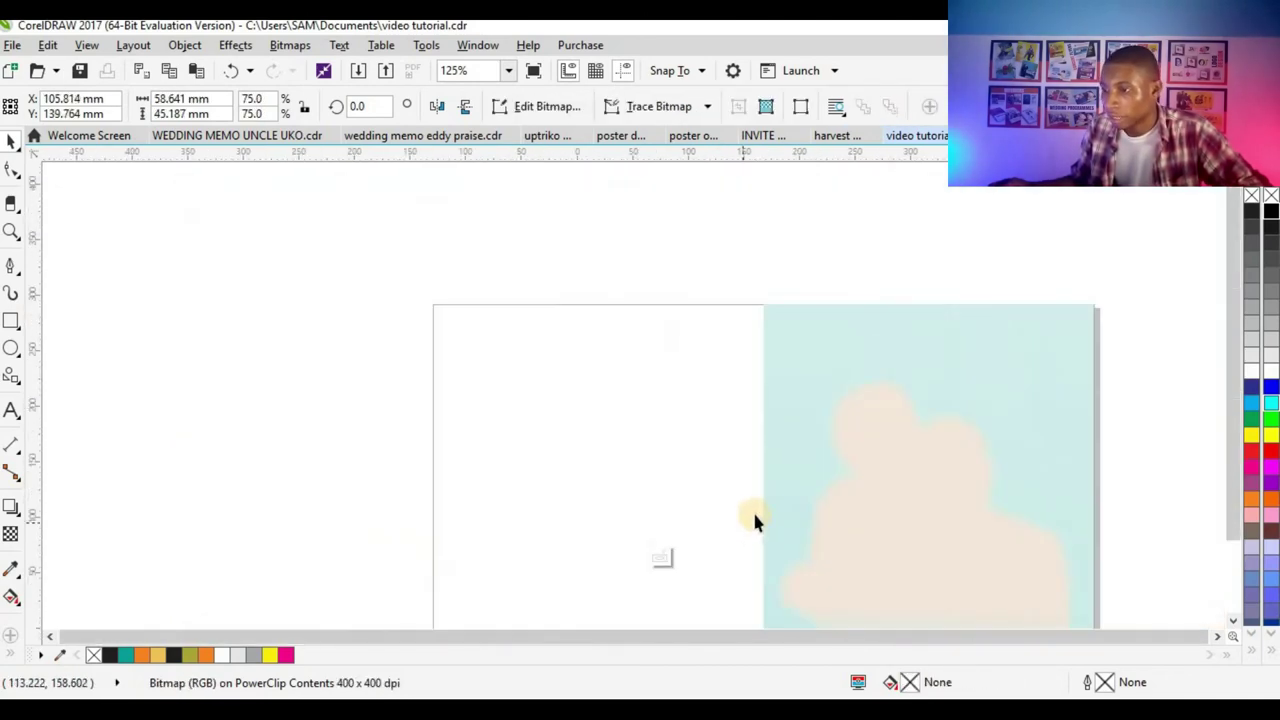
pyautogui.scroll(5, 751, 509)
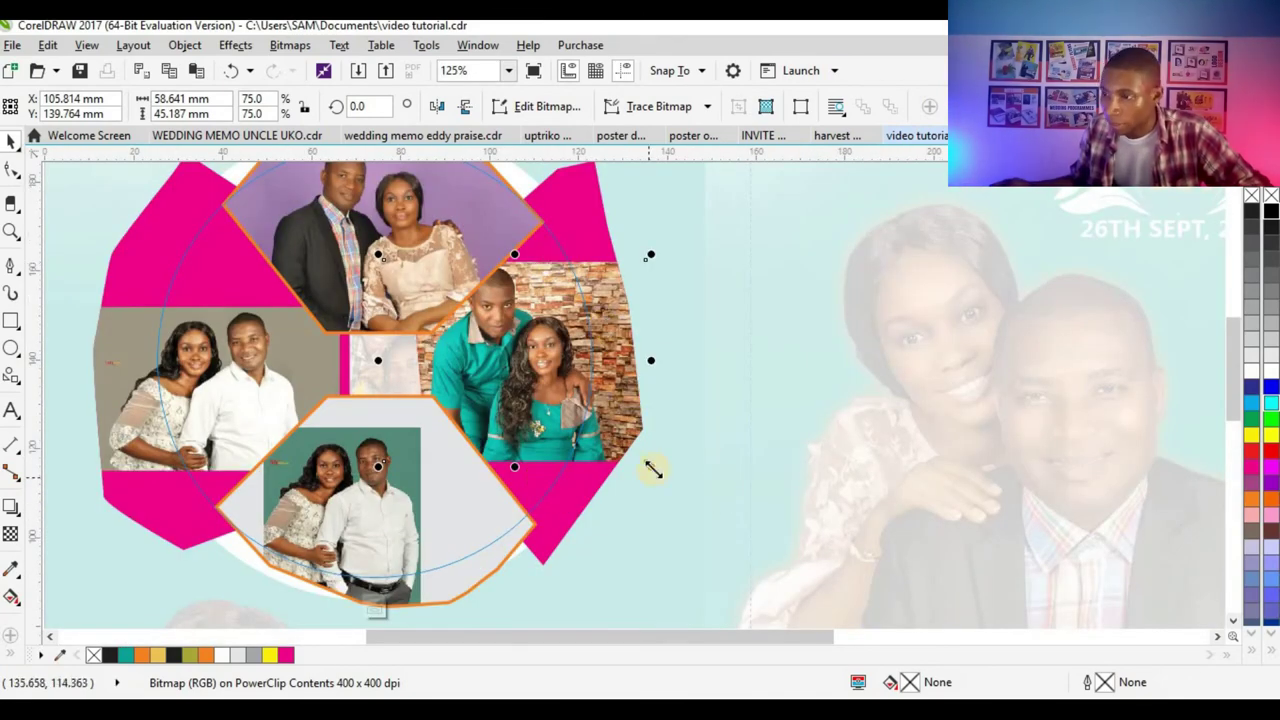
pyautogui.moveTo(669, 496); pyautogui.dragTo(563, 425)
pyautogui.press('Right')
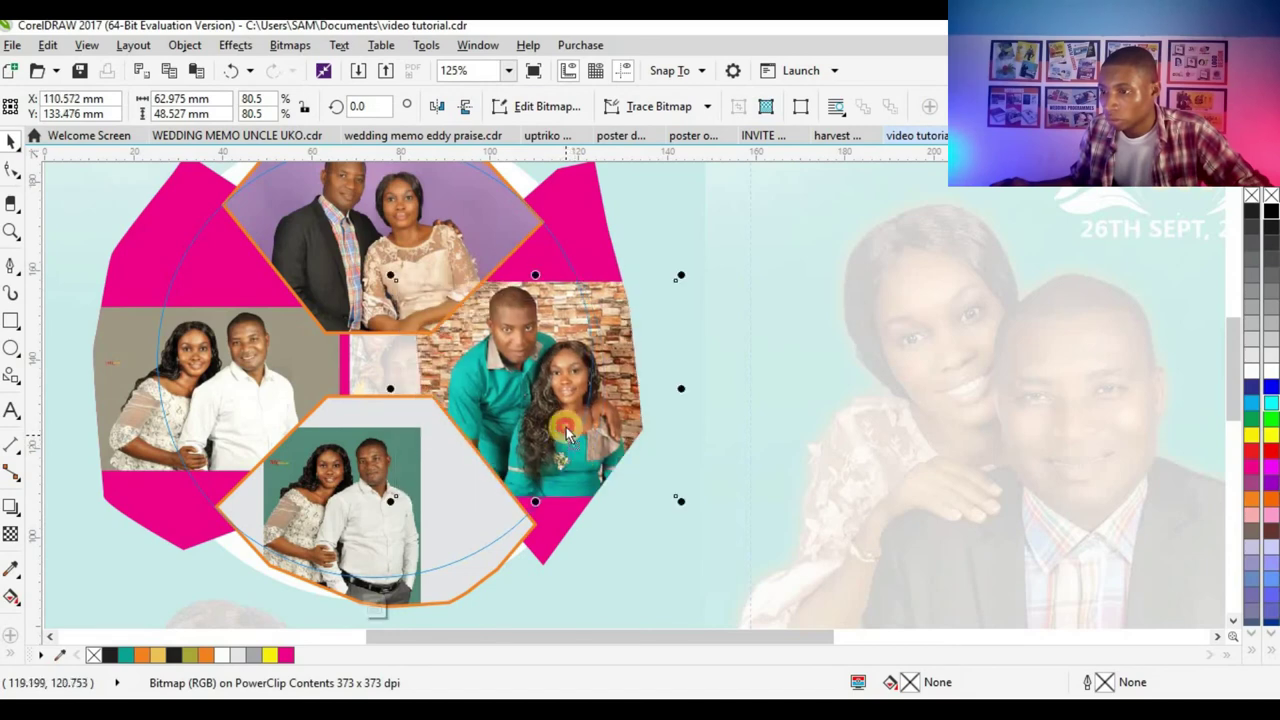
pyautogui.press('Down')
pyautogui.click(563, 423)
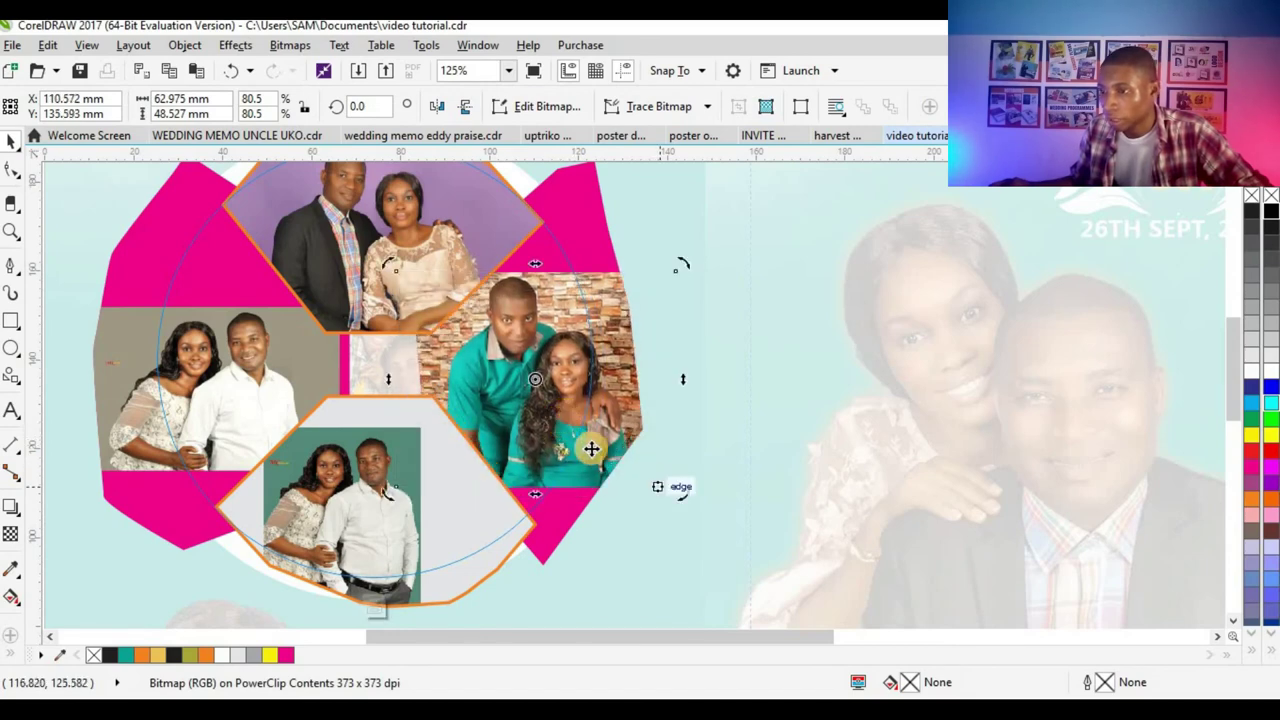
pyautogui.moveTo(681, 490)
pyautogui.mouseDown()
pyautogui.moveTo(665, 468)
pyautogui.moveTo(673, 486)
pyautogui.mouseUp()
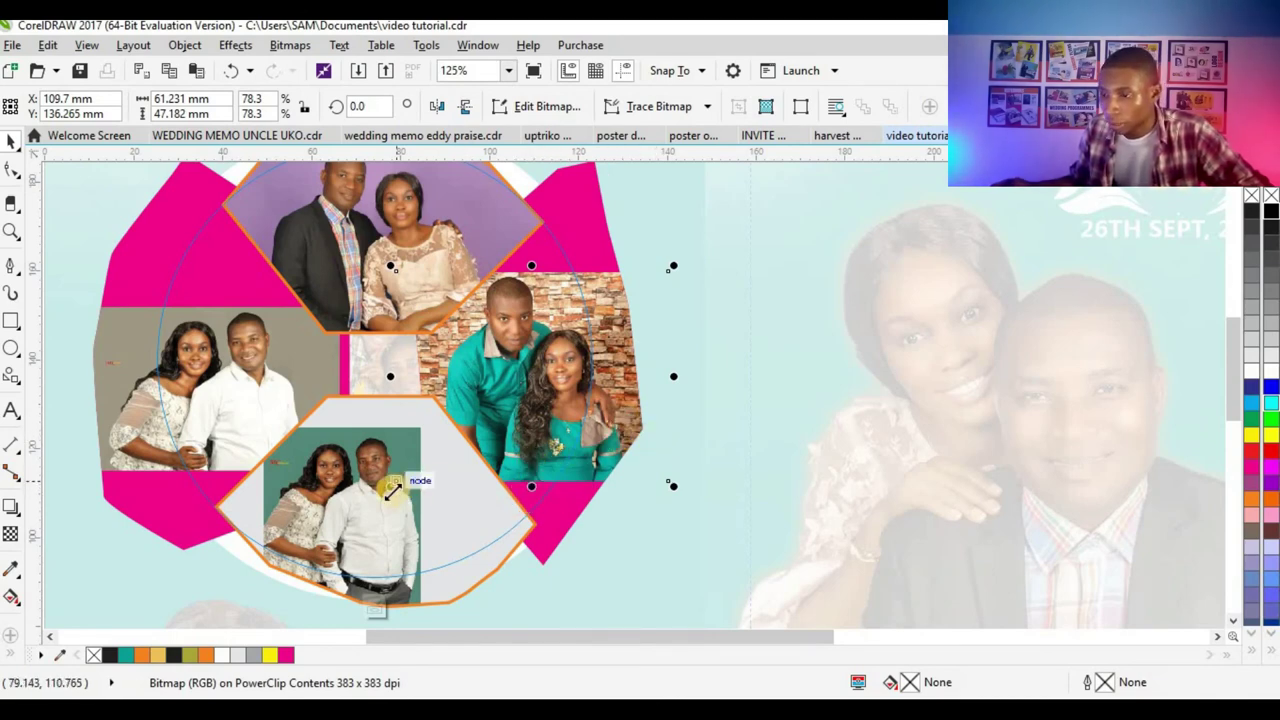
# - Scale the brick-wall photo up further and shift it left and up so both partners are framed
pyautogui.moveTo(392, 490); pyautogui.dragTo(377, 497)
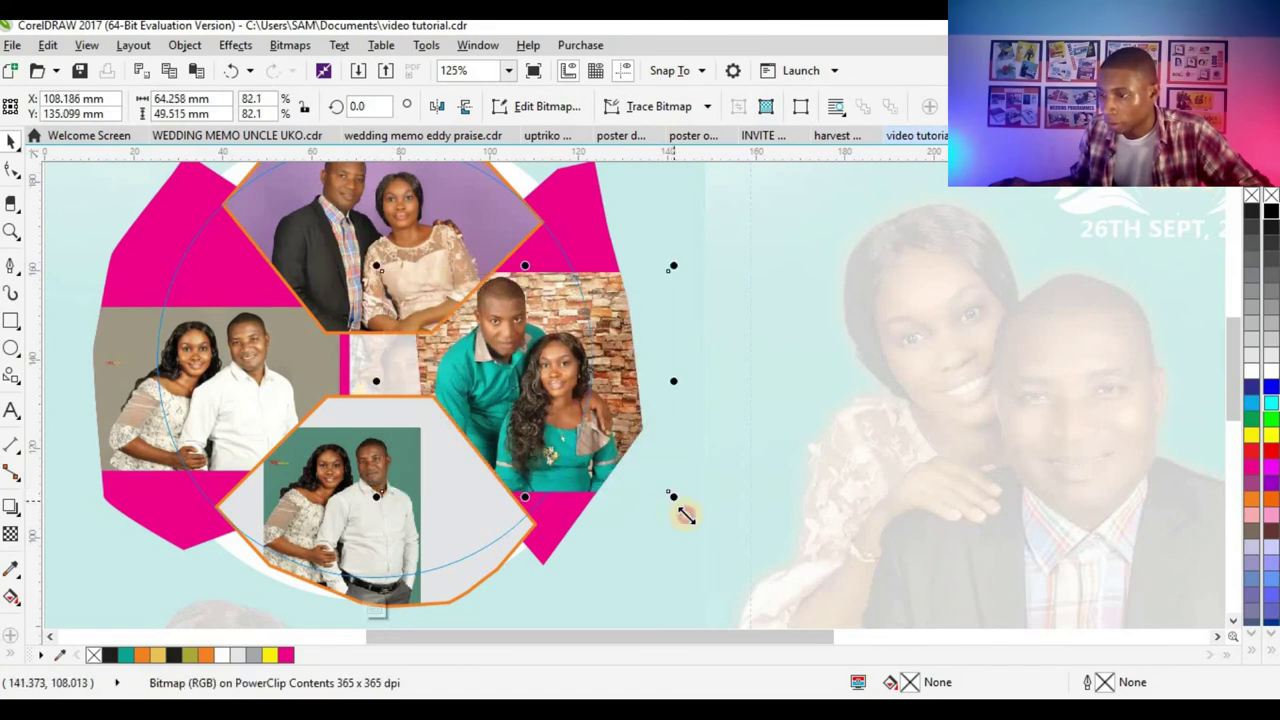
pyautogui.moveTo(685, 514); pyautogui.dragTo(702, 532)
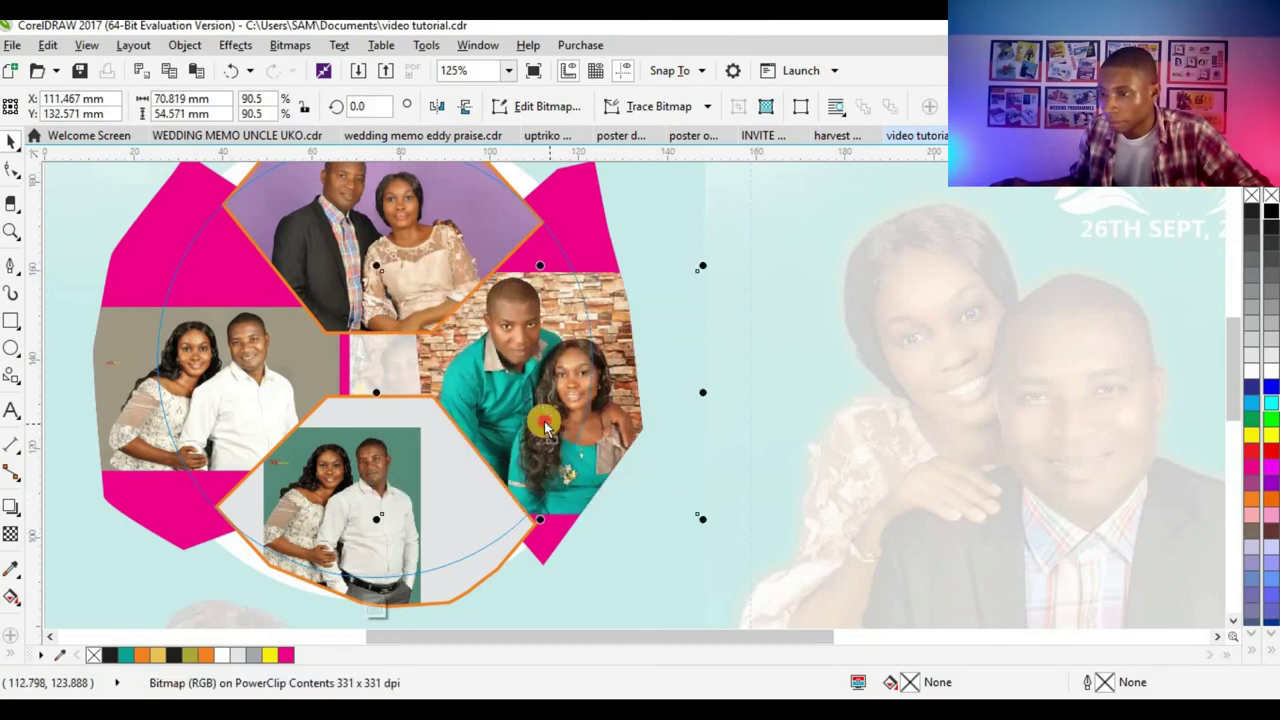
pyautogui.moveTo(545, 427); pyautogui.dragTo(534, 420)
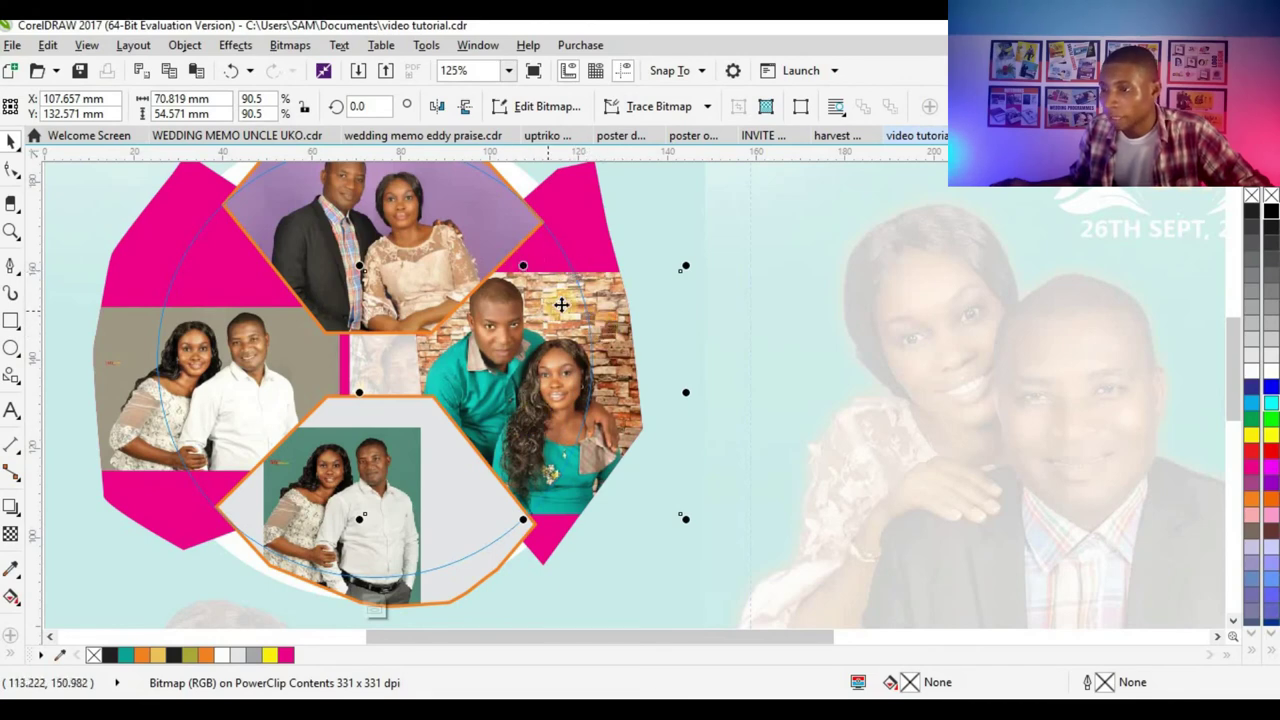
pyautogui.scroll(2, 571, 306)
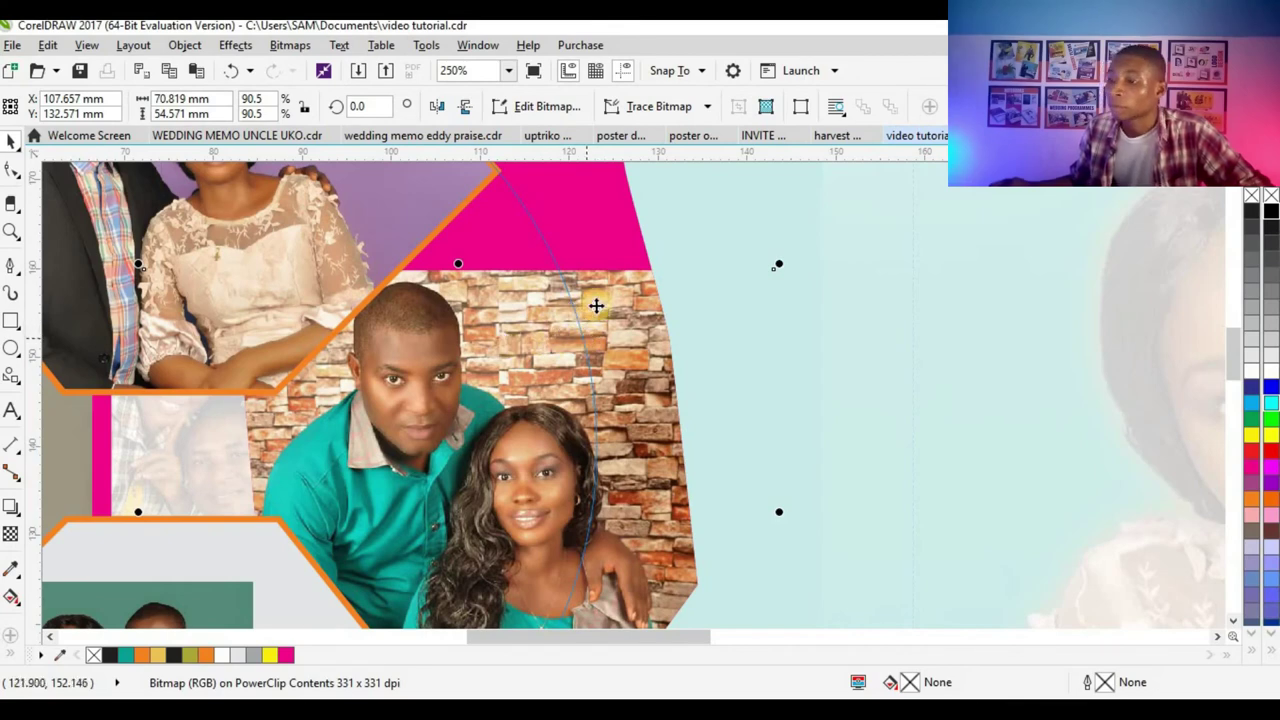
pyautogui.scroll(-2, 563, 367)
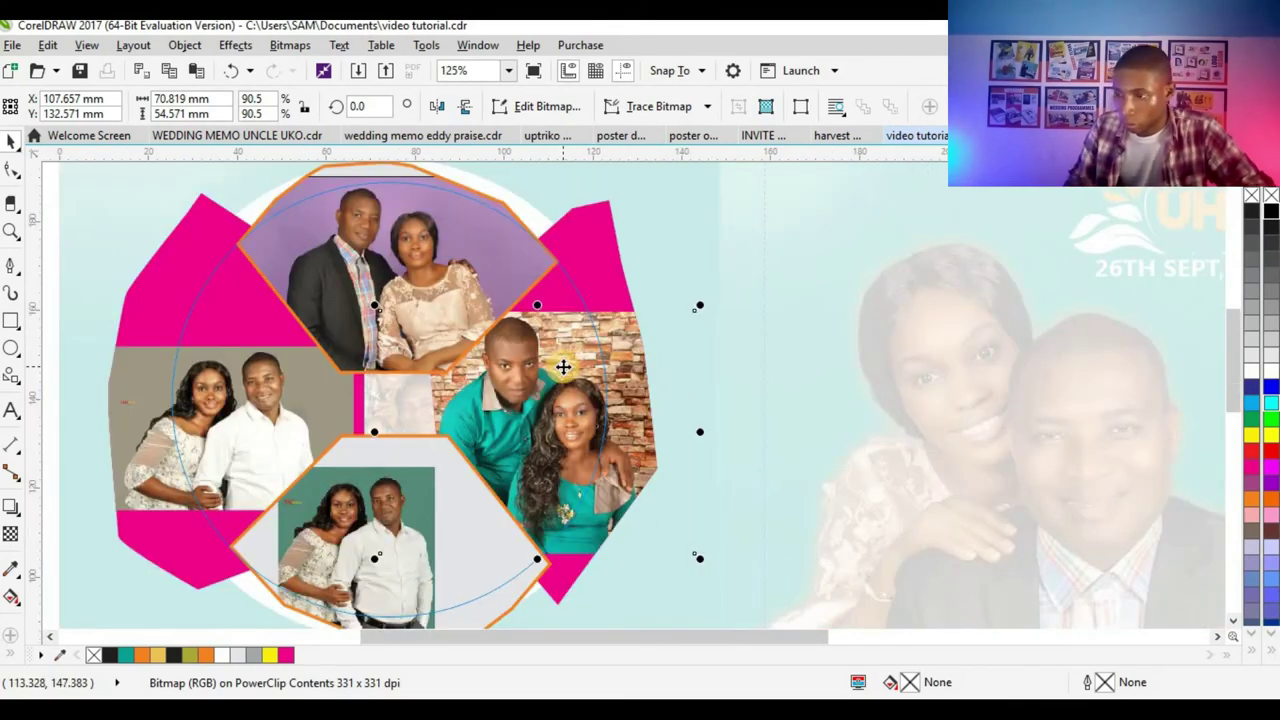
pyautogui.press('Right')
pyautogui.press('Up')
pyautogui.moveTo(573, 380); pyautogui.dragTo(542, 364)
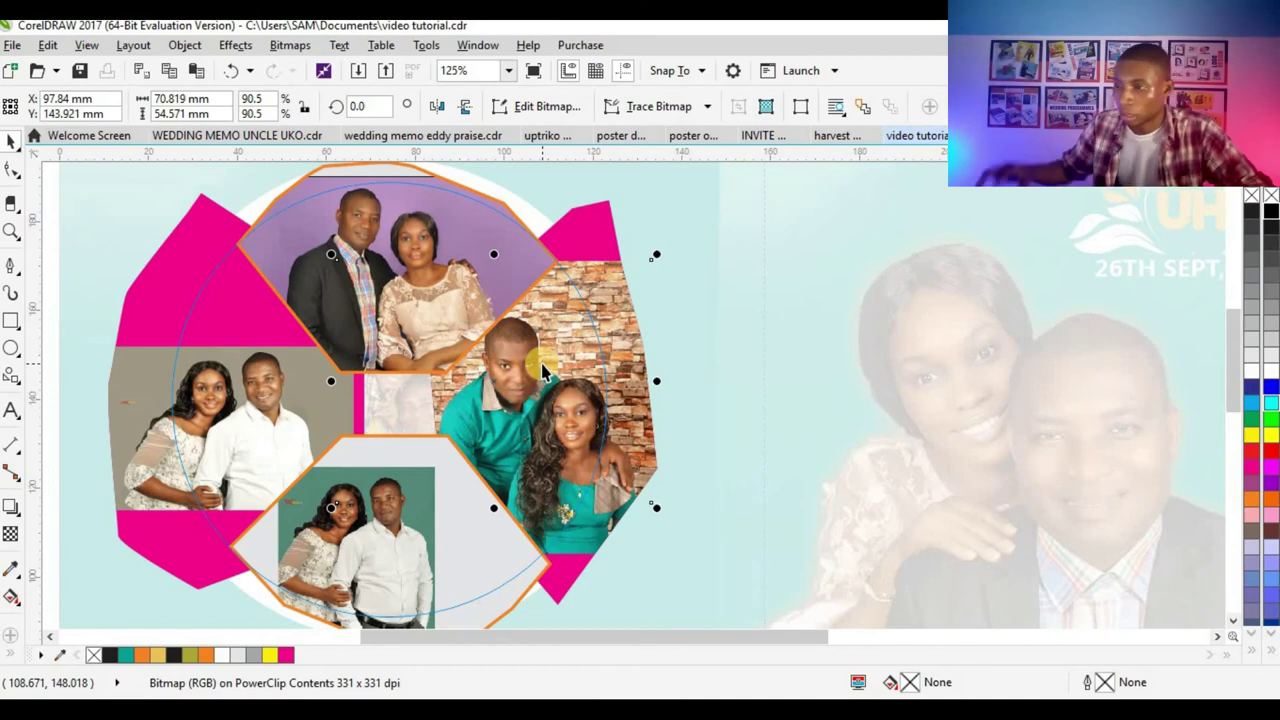
pyautogui.scroll(1, 569, 296)
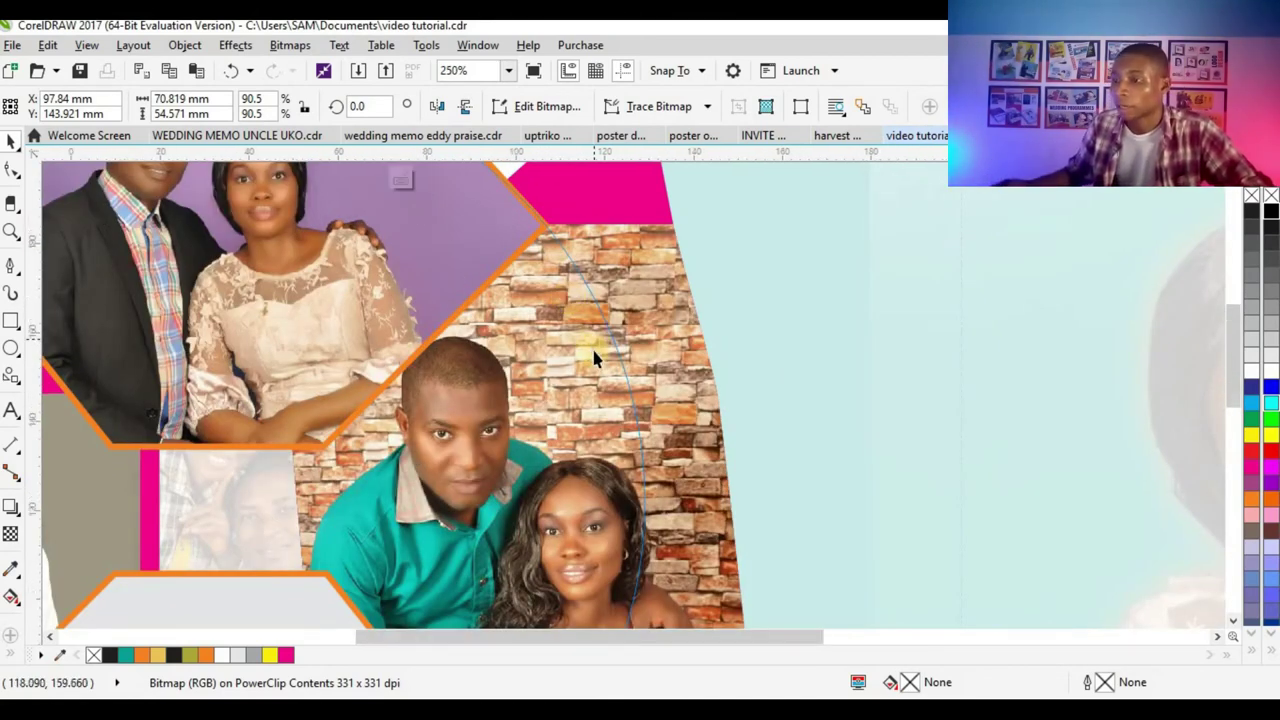
pyautogui.scroll(-2, 643, 343)
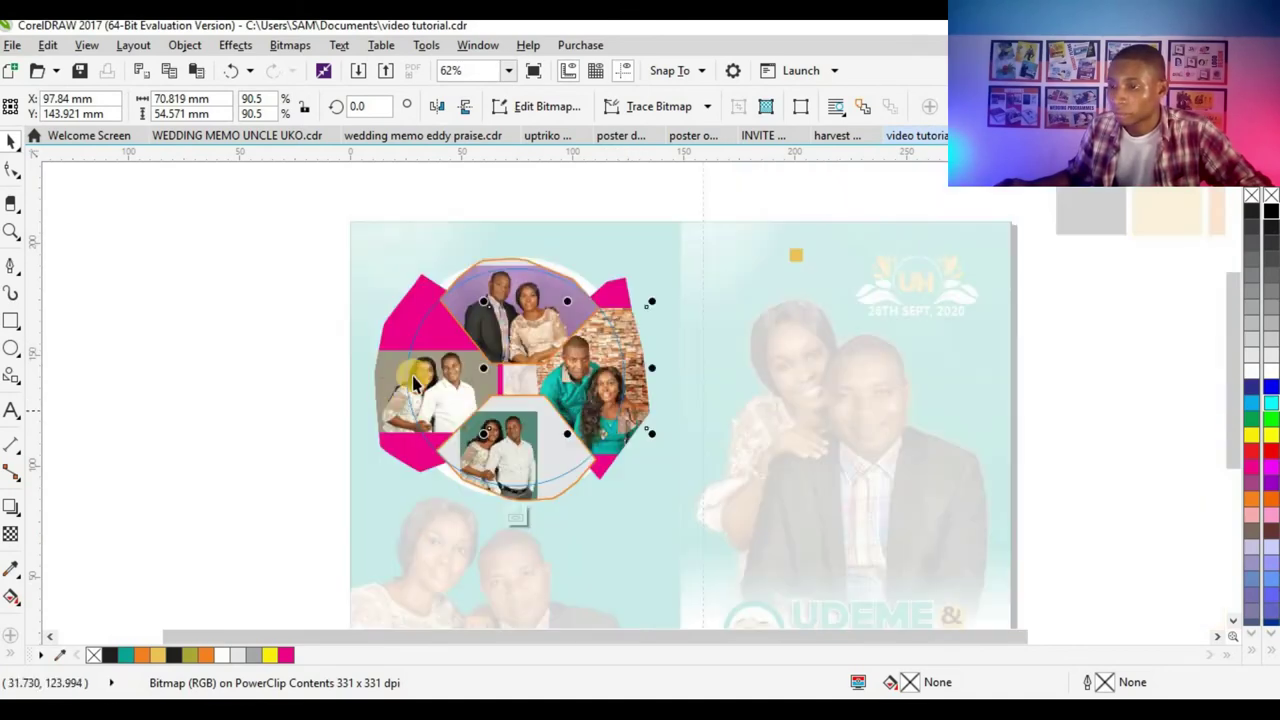
# - Resize the left couple photo inside its frame and shift it slightly left and down
pyautogui.click(425, 378)
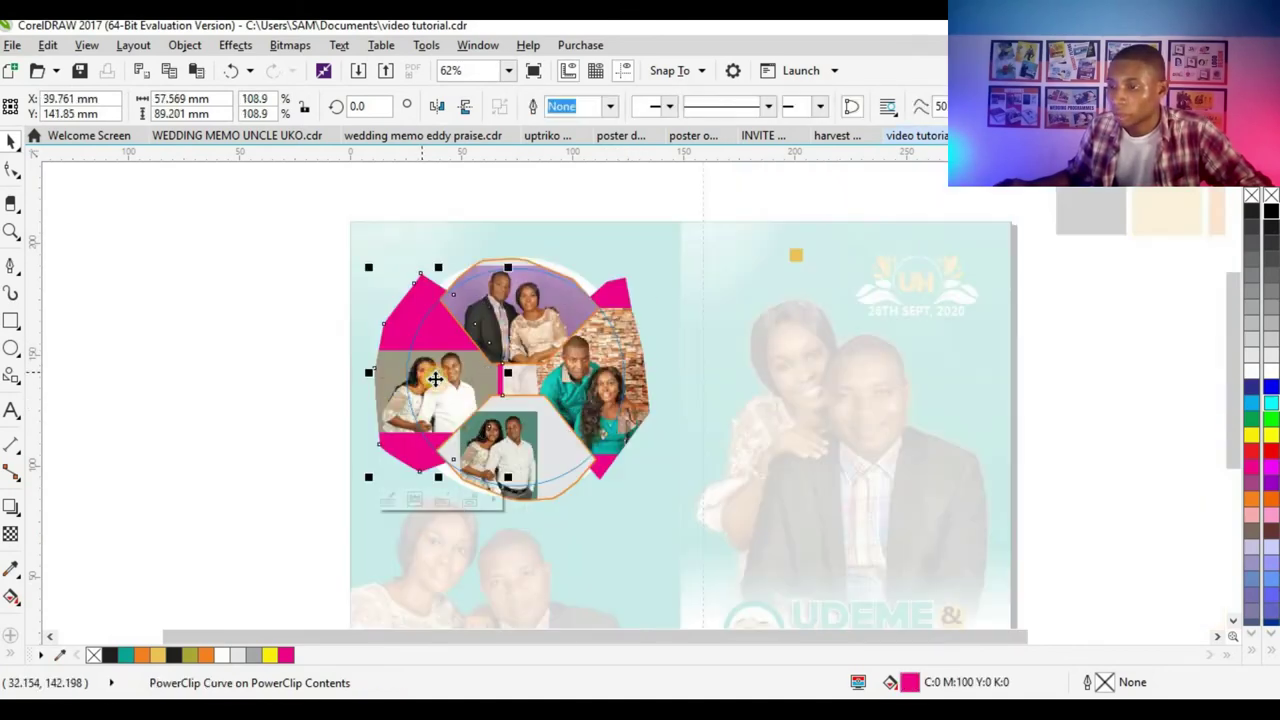
pyautogui.scroll(1, 450, 392)
pyautogui.keyDown('ctrl'); pyautogui.click(450, 392); pyautogui.keyUp('ctrl')
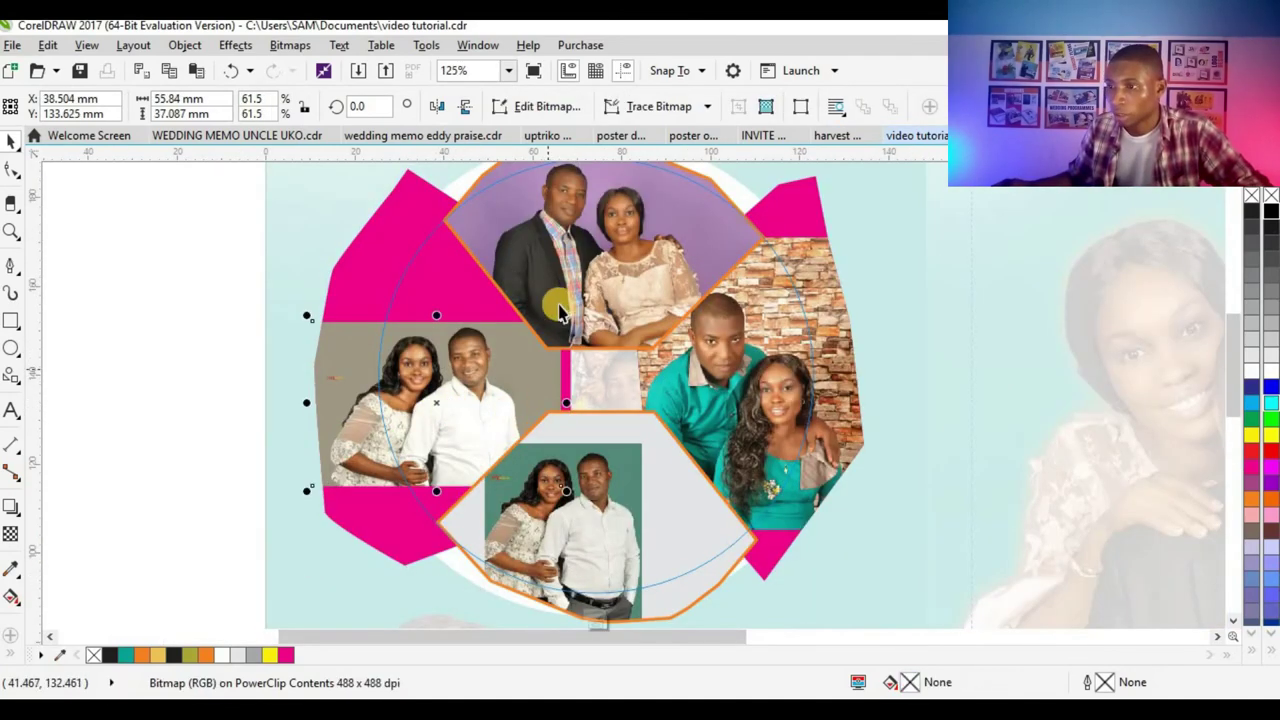
pyautogui.moveTo(569, 315); pyautogui.dragTo(626, 274)
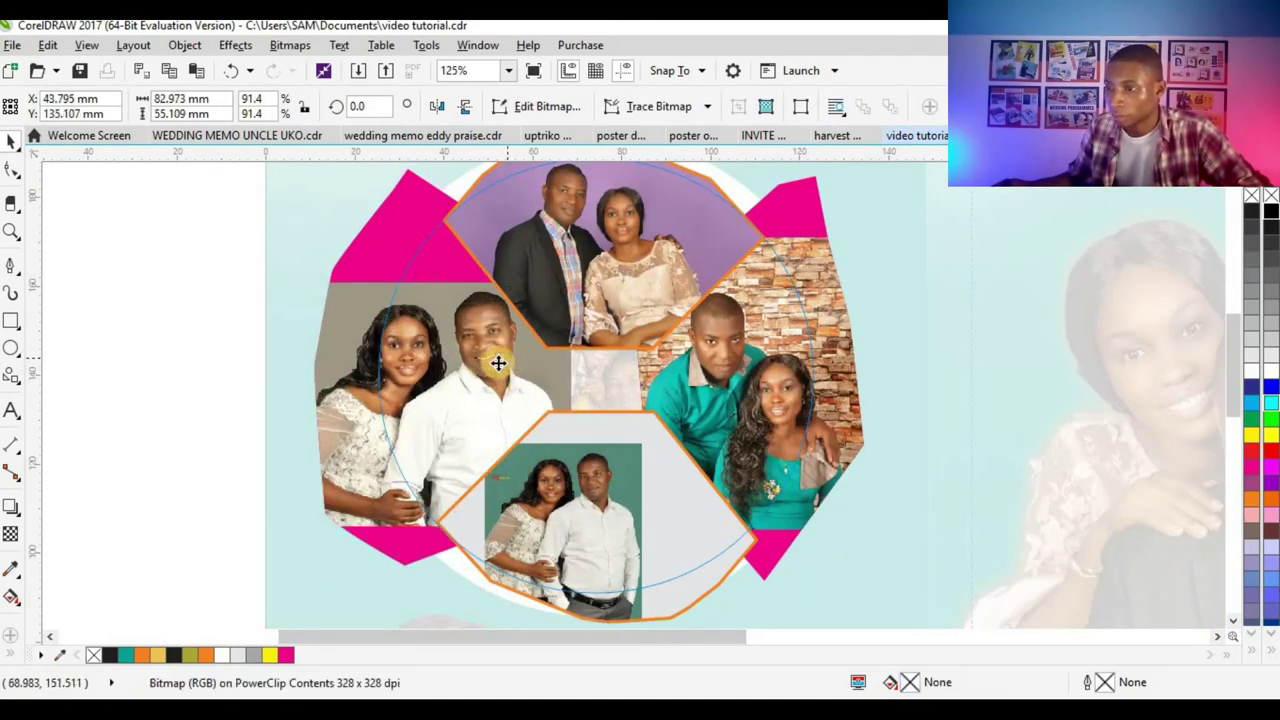
pyautogui.moveTo(427, 395)
pyautogui.mouseDown()
pyautogui.moveTo(455, 388)
pyautogui.moveTo(430, 393)
pyautogui.mouseUp()
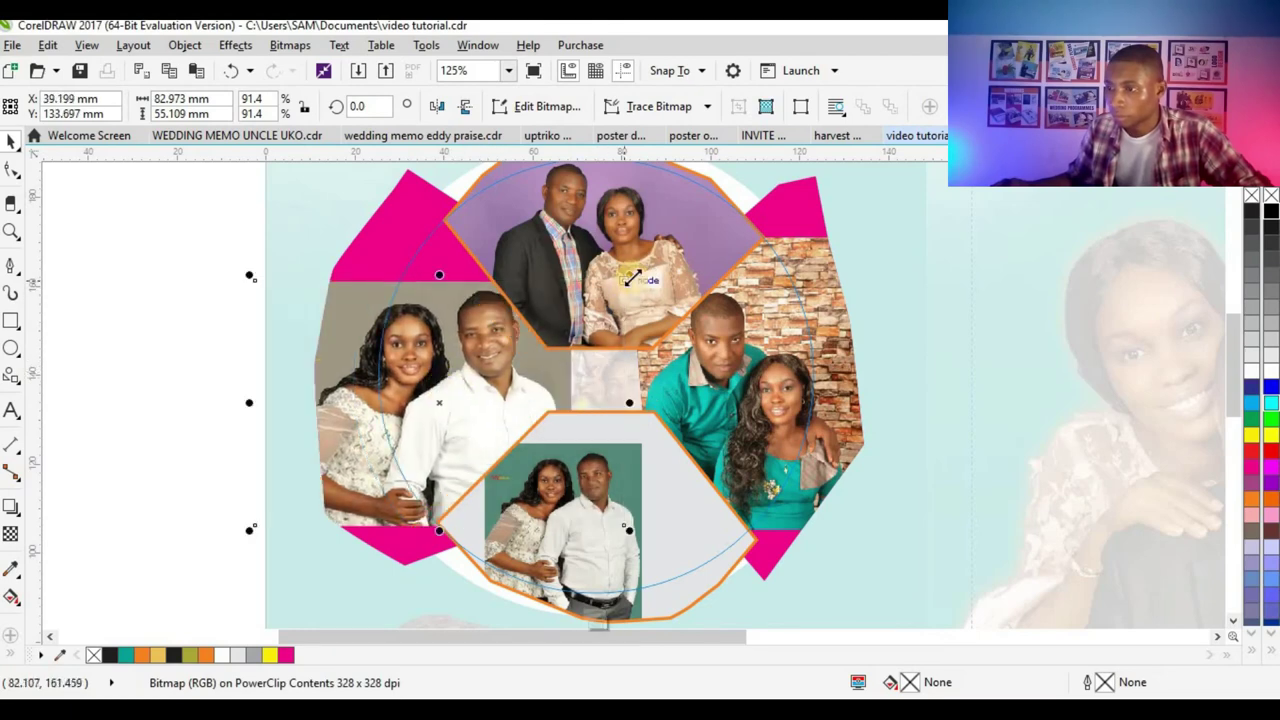
pyautogui.moveTo(632, 276); pyautogui.dragTo(612, 290)
pyautogui.moveTo(523, 366); pyautogui.dragTo(455, 385)
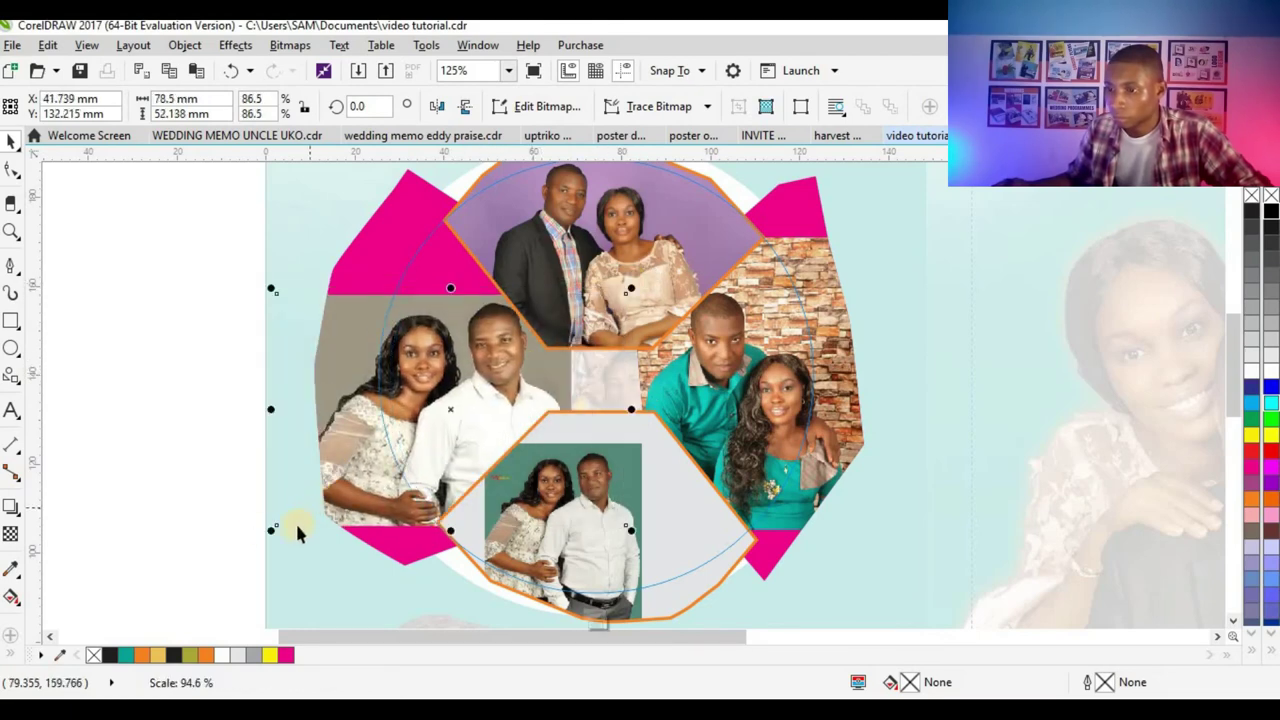
pyautogui.moveTo(270, 530); pyautogui.dragTo(285, 520)
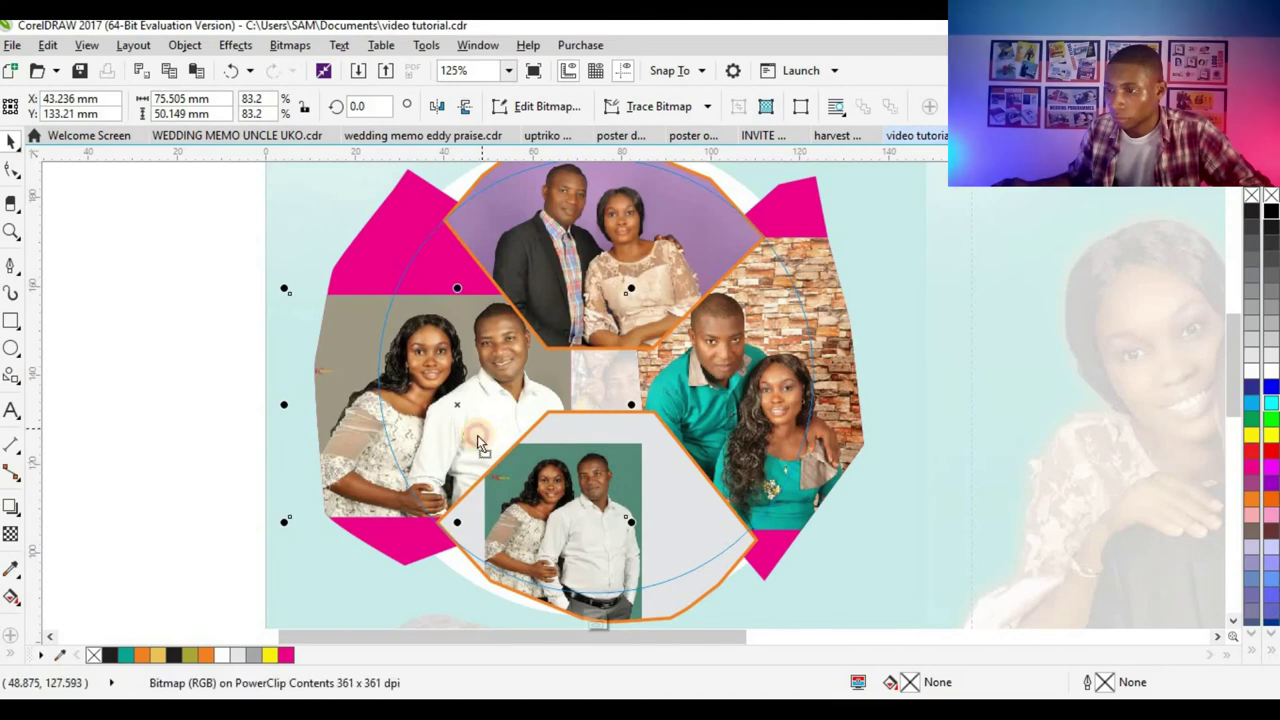
pyautogui.moveTo(479, 445); pyautogui.dragTo(470, 409)
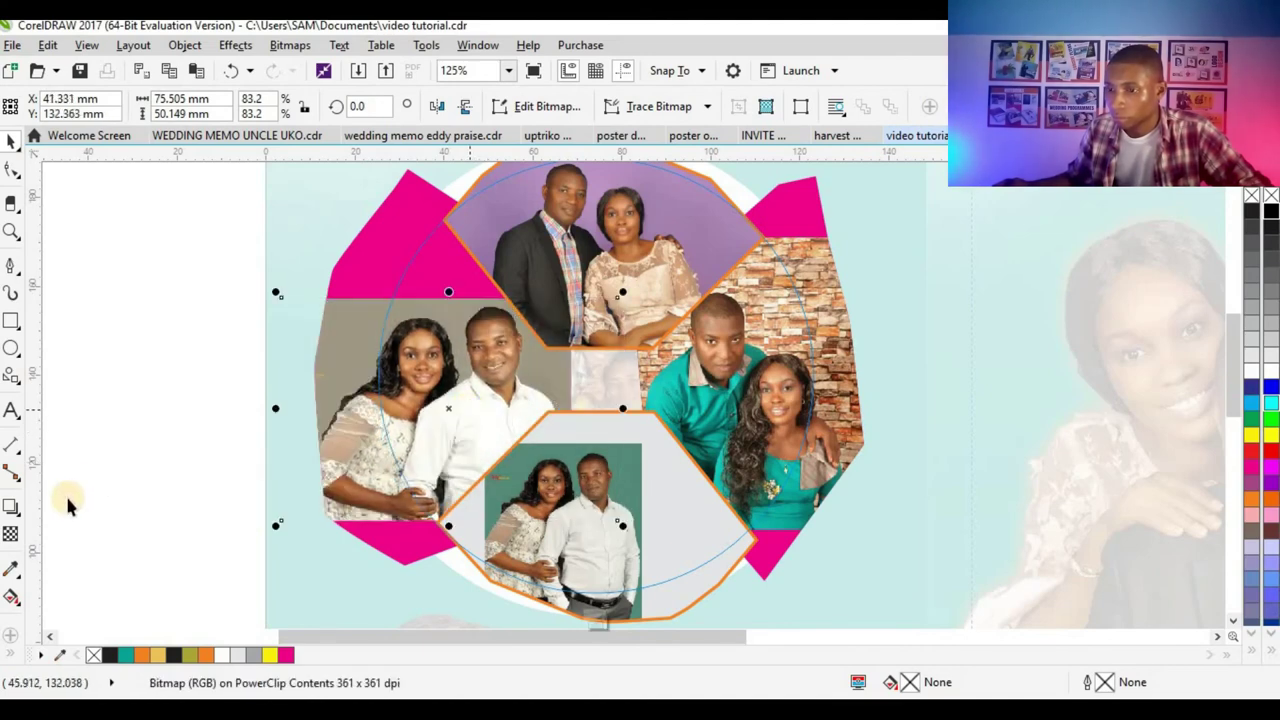
# - Fill the left pink shapes with the photo's sampled taupe grey and shrink the photo to 80.1%
pyautogui.click(12, 575)
pyautogui.click(443, 300)
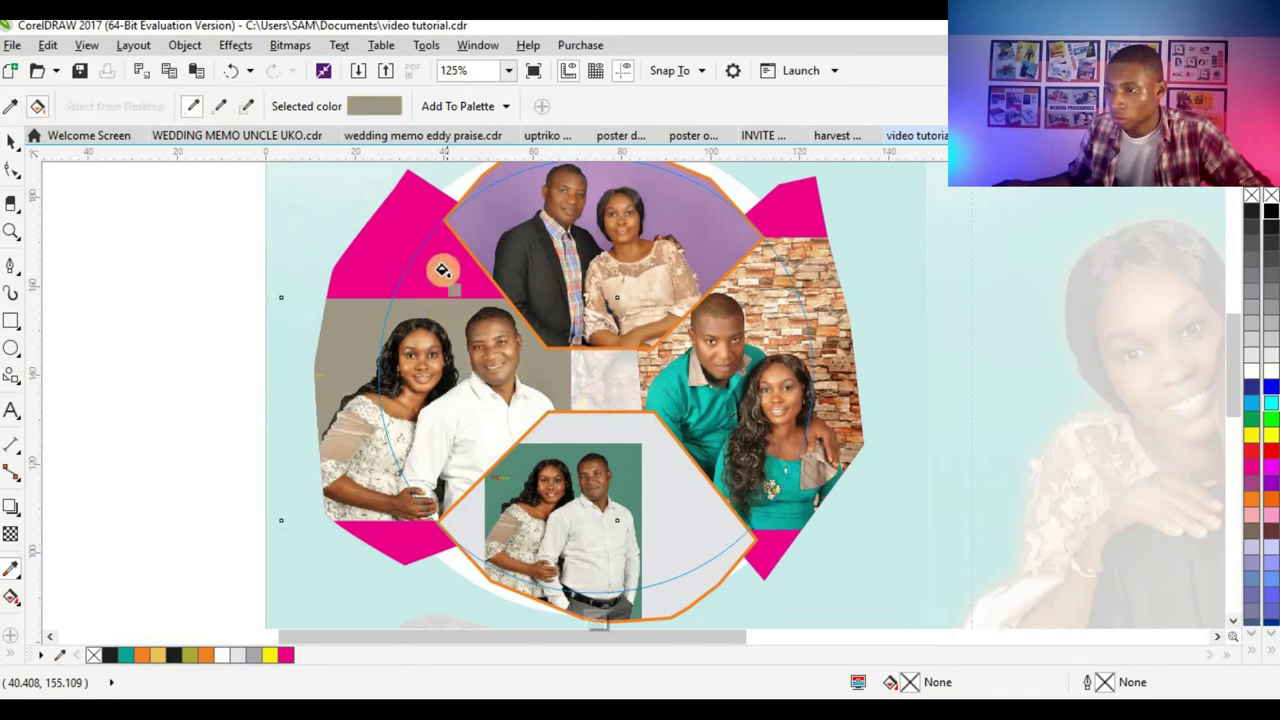
pyautogui.click(366, 273)
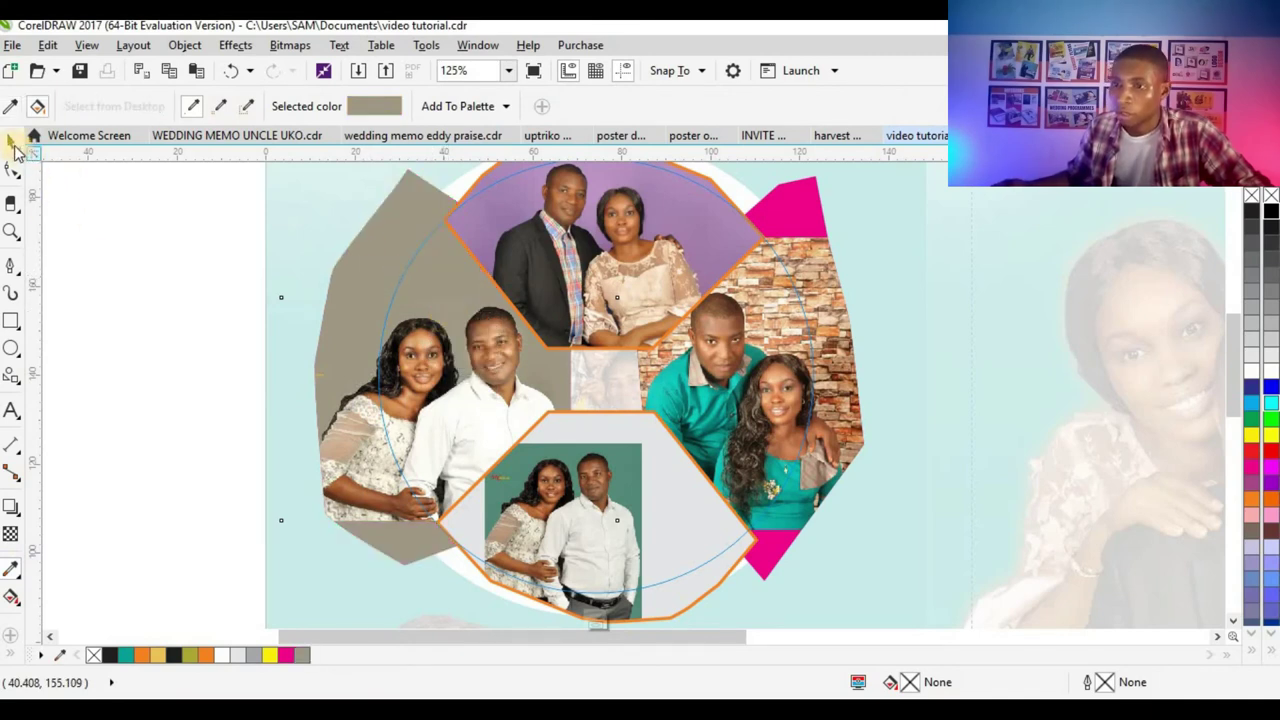
pyautogui.click(14, 150)
pyautogui.click(414, 277)
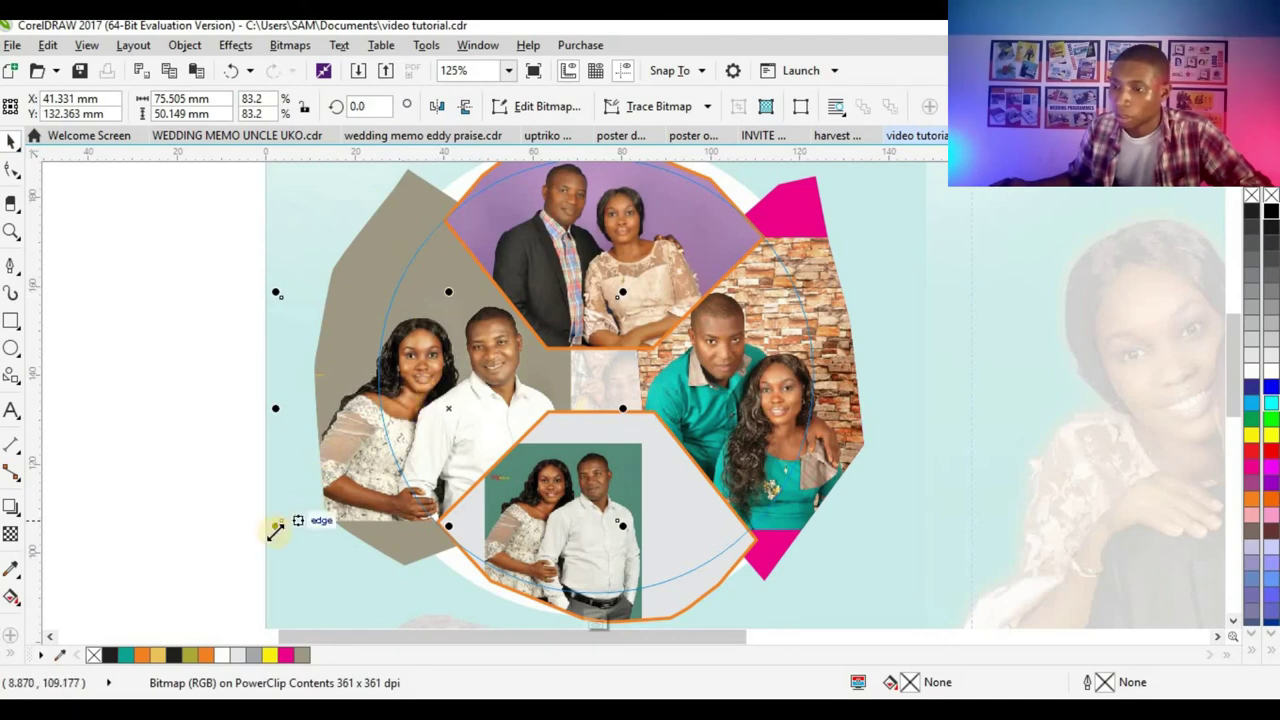
pyautogui.moveTo(283, 524); pyautogui.dragTo(289, 516)
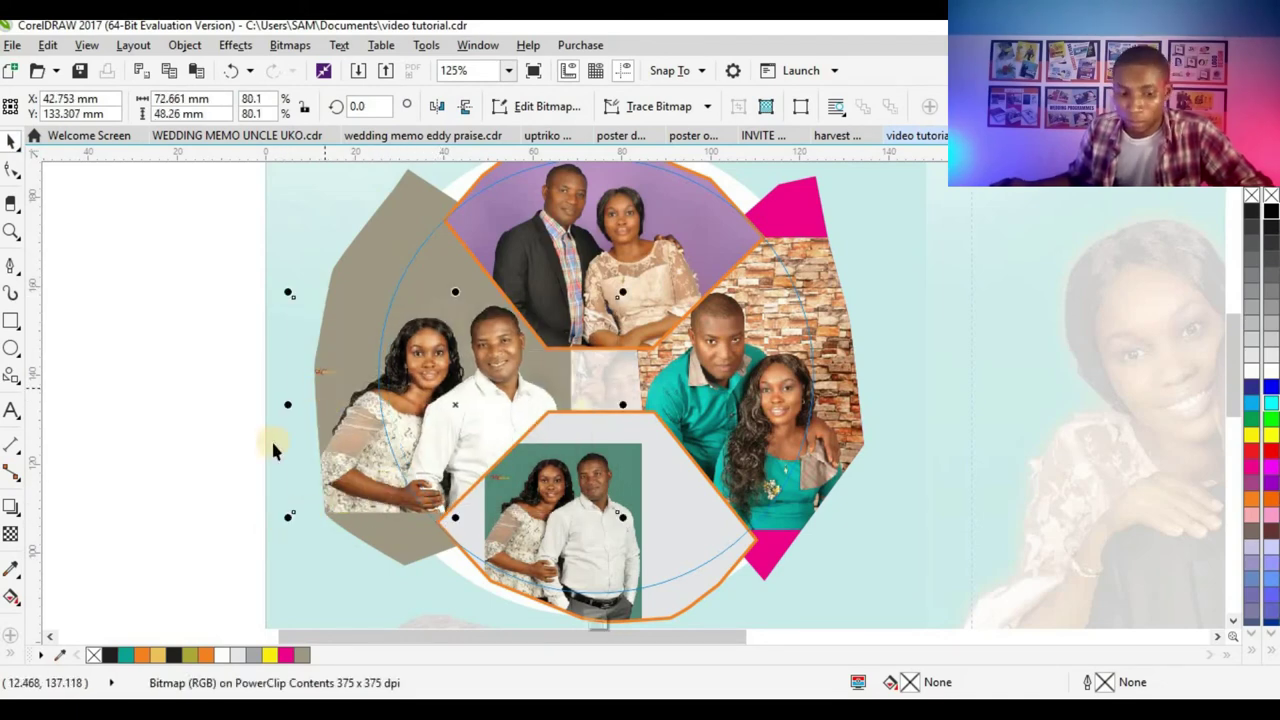
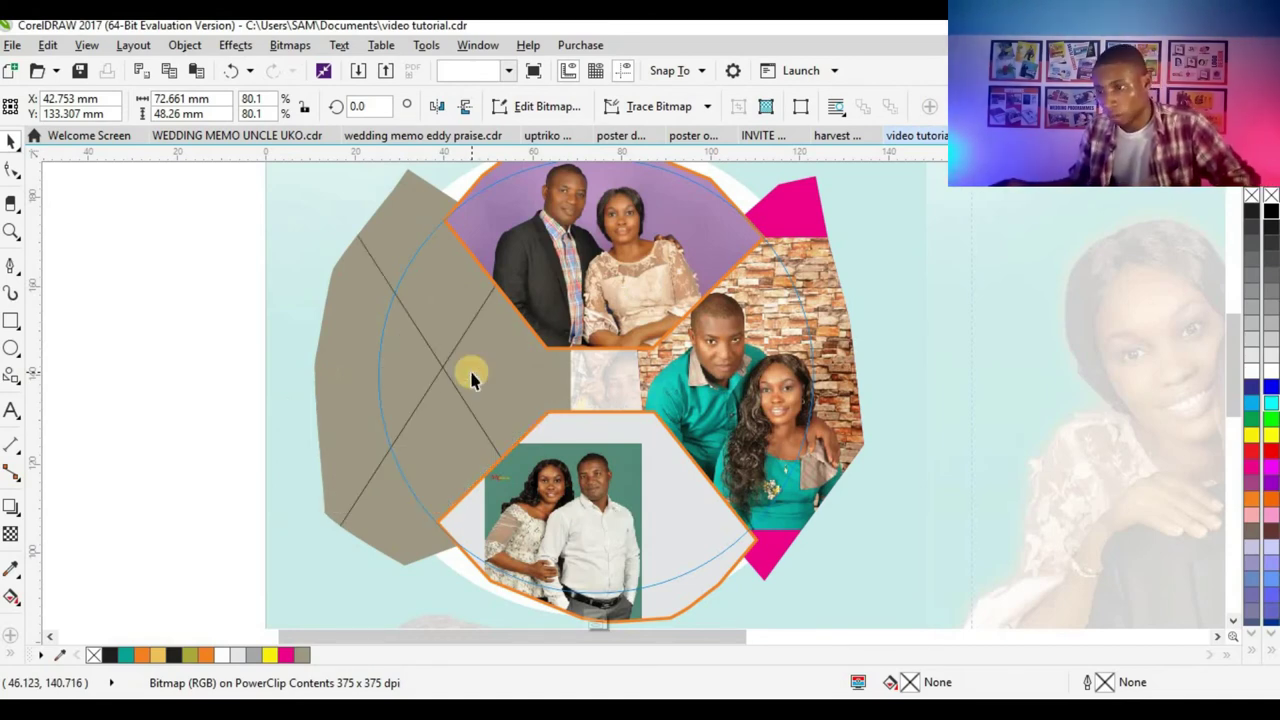
# - Move the grey-backdrop photo out of the left shape to the right, and extract the bottom hexagon's photo
pyautogui.moveTo(471, 371); pyautogui.dragTo(340, 485)
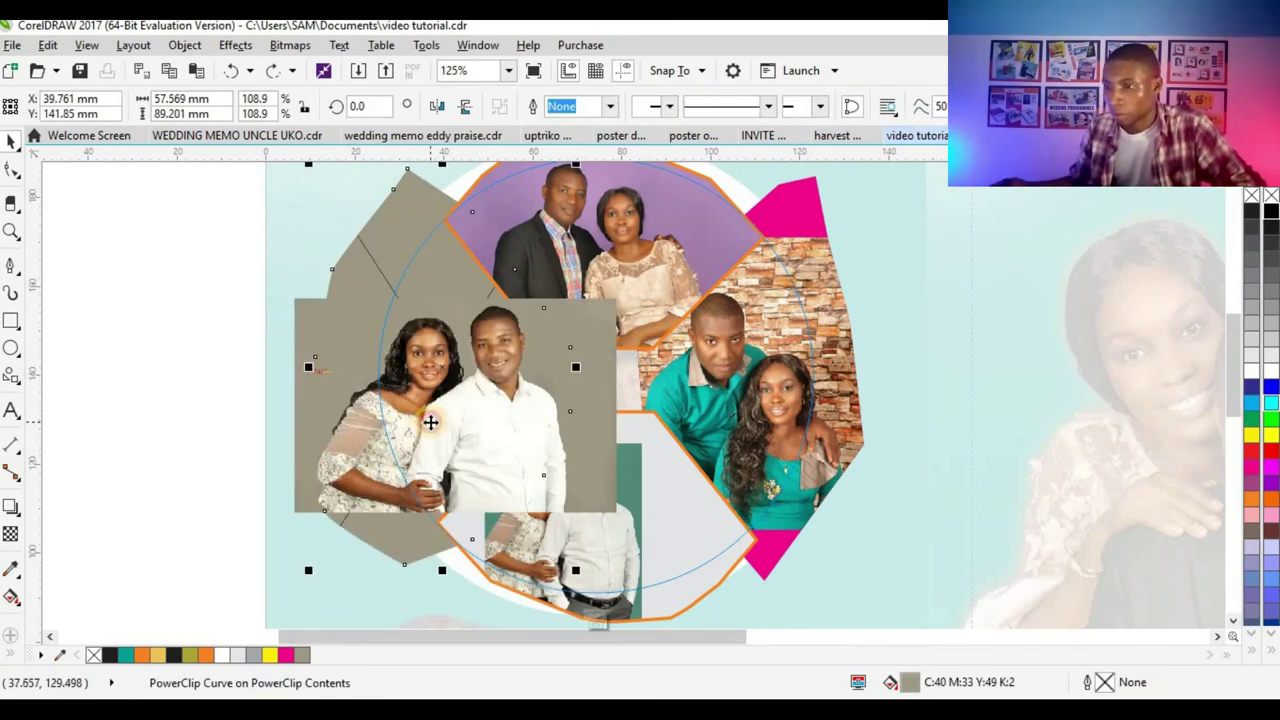
pyautogui.moveTo(430, 422); pyautogui.dragTo(880, 424)
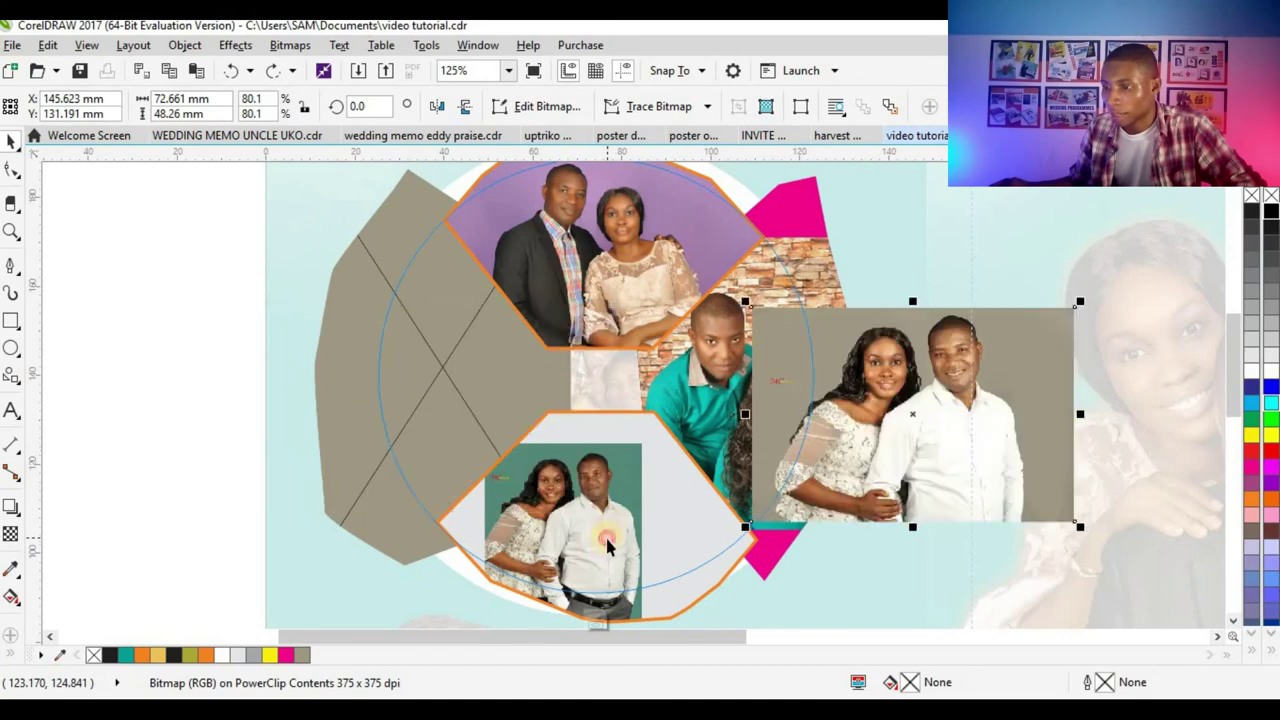
pyautogui.click(607, 541)
pyautogui.click(607, 538)
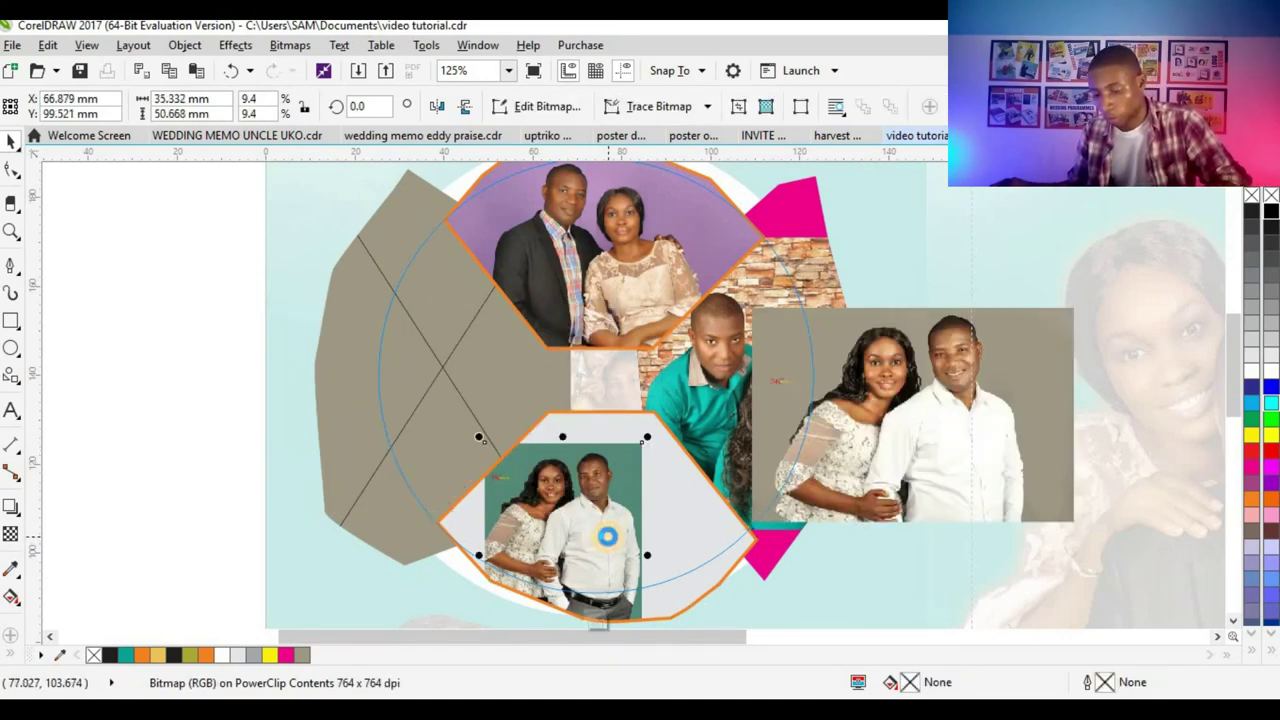
pyautogui.hotkey('ctrl', 'x')
pyautogui.hotkey('ctrl', 'v')
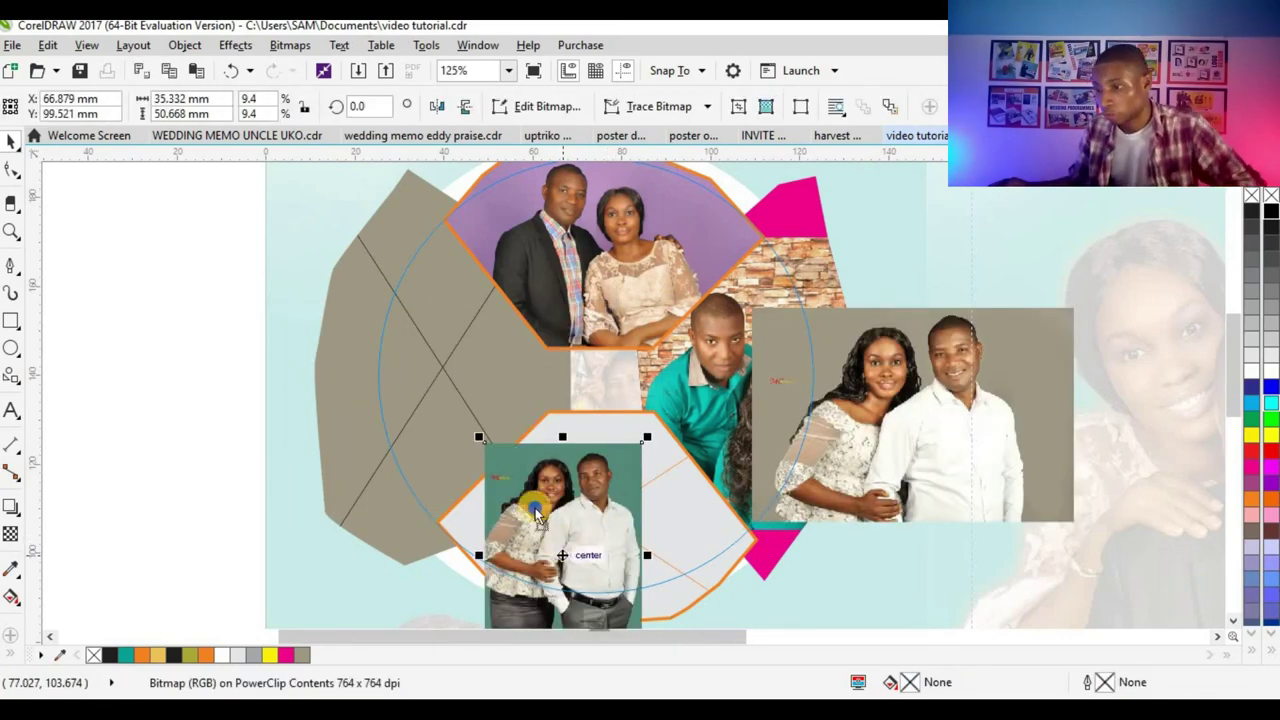
# - Place the green-backdrop couple photo inside the left shape, enlarged to fill it
pyautogui.moveTo(537, 512); pyautogui.dragTo(473, 395)
pyautogui.click(409, 406)
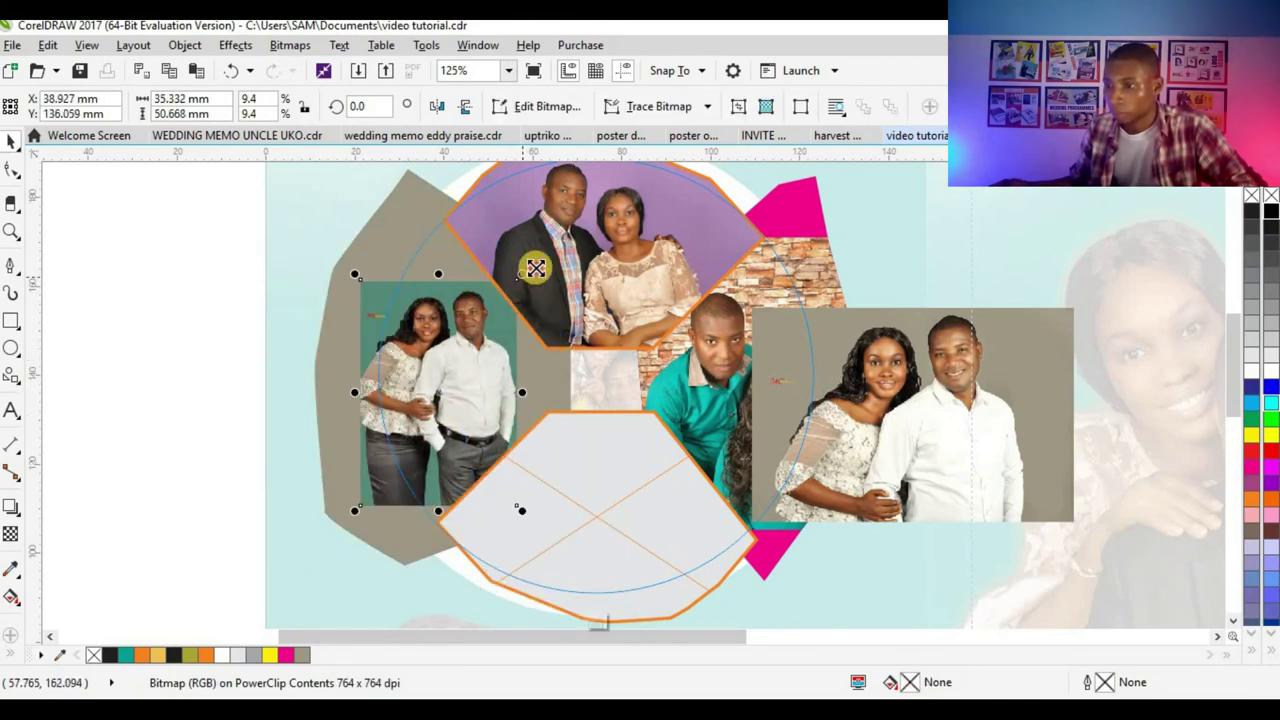
pyautogui.moveTo(355, 274); pyautogui.dragTo(335, 245)
pyautogui.moveTo(492, 341); pyautogui.dragTo(503, 380)
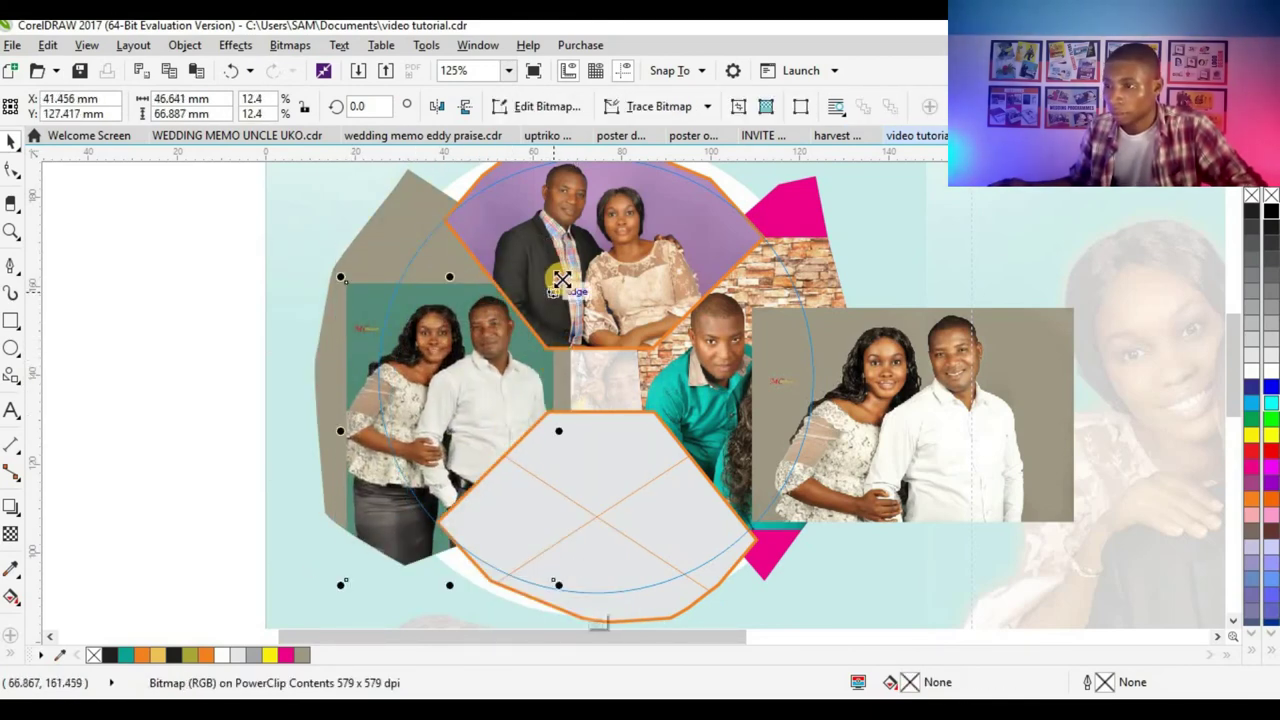
pyautogui.moveTo(562, 280); pyautogui.dragTo(517, 346)
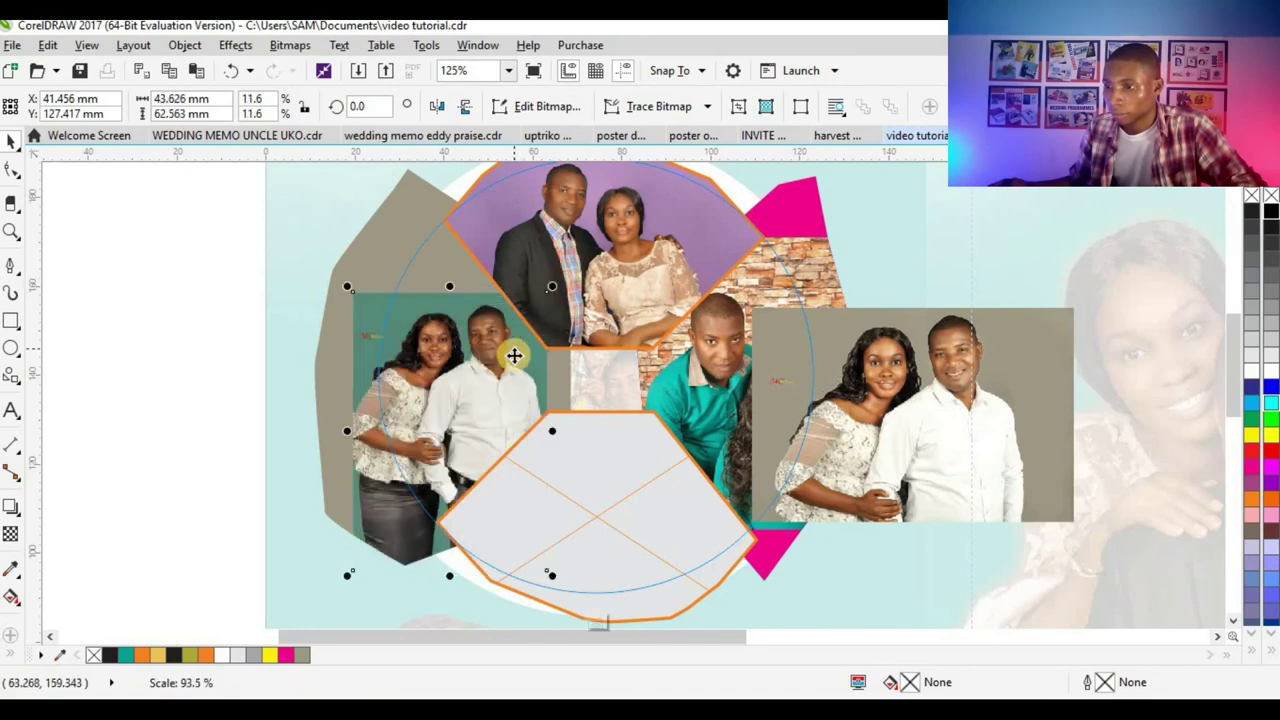
pyautogui.click(14, 564)
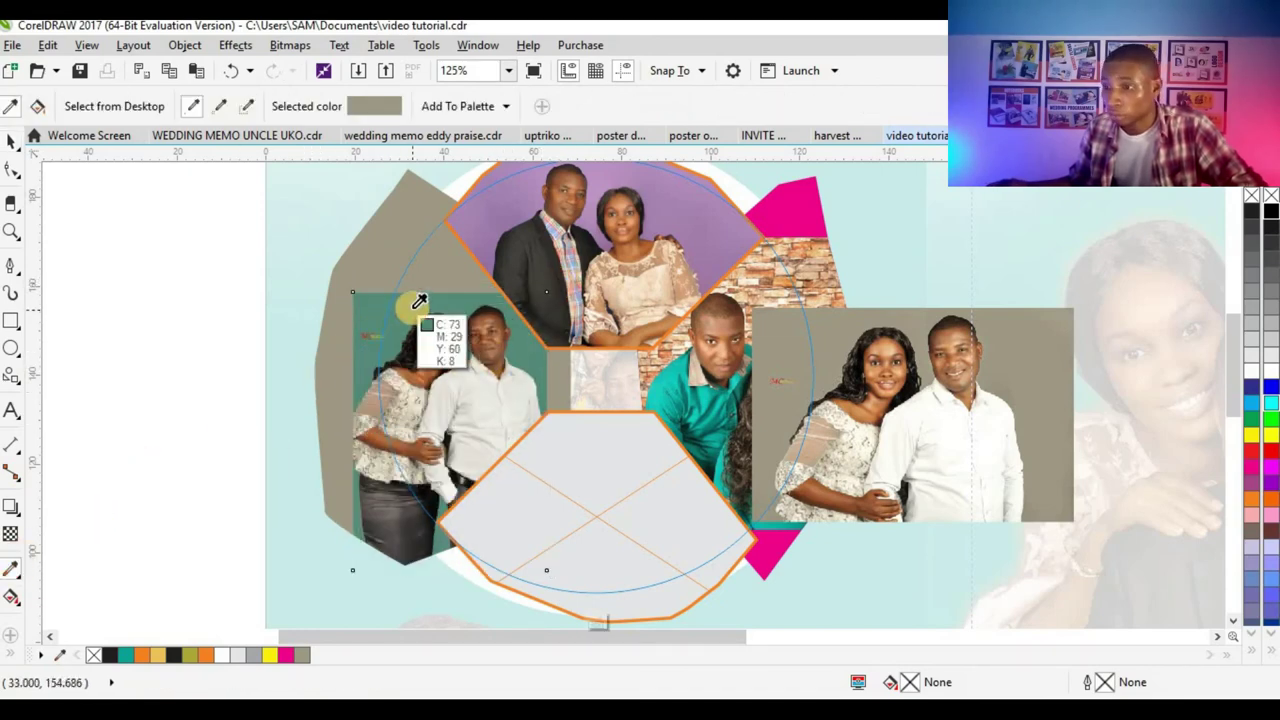
# - Fill the left shape with the teal sampled from the photo's background
pyautogui.click(412, 306)
pyautogui.click(417, 327)
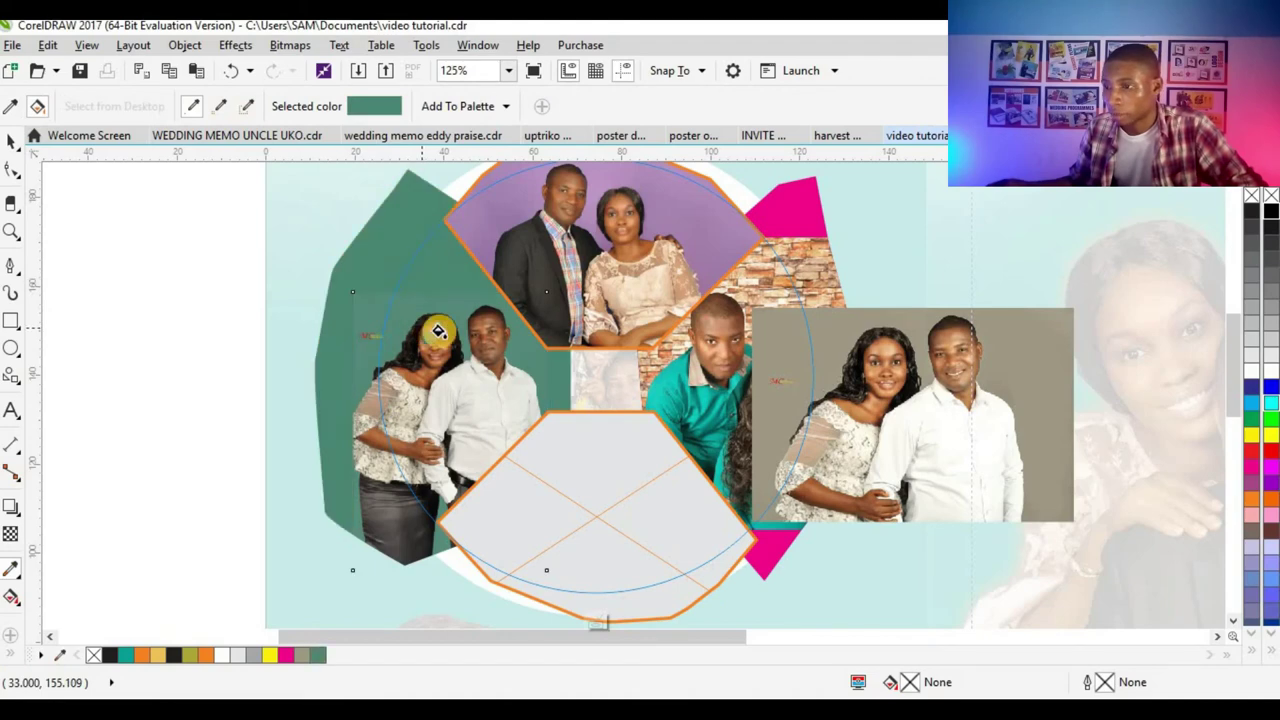
pyautogui.click(12, 143)
pyautogui.click(443, 323)
pyautogui.scroll(3, 443, 320)
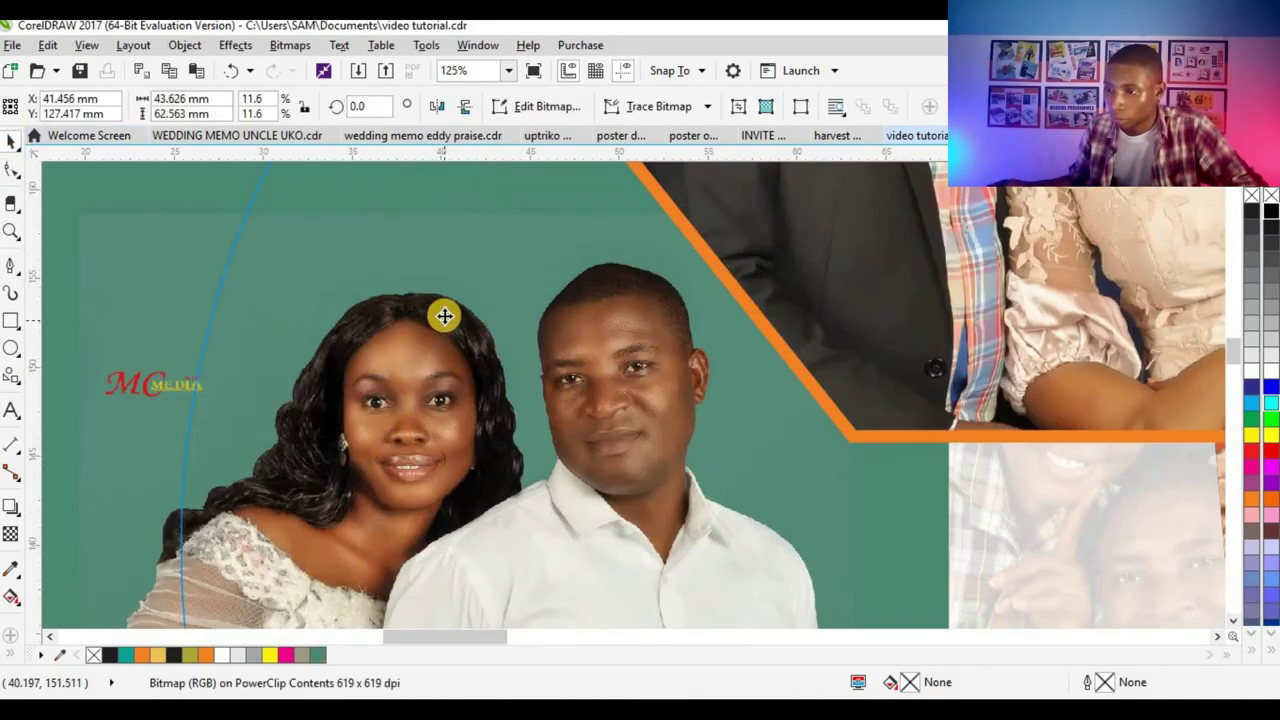
pyautogui.scroll(-1, 448, 340)
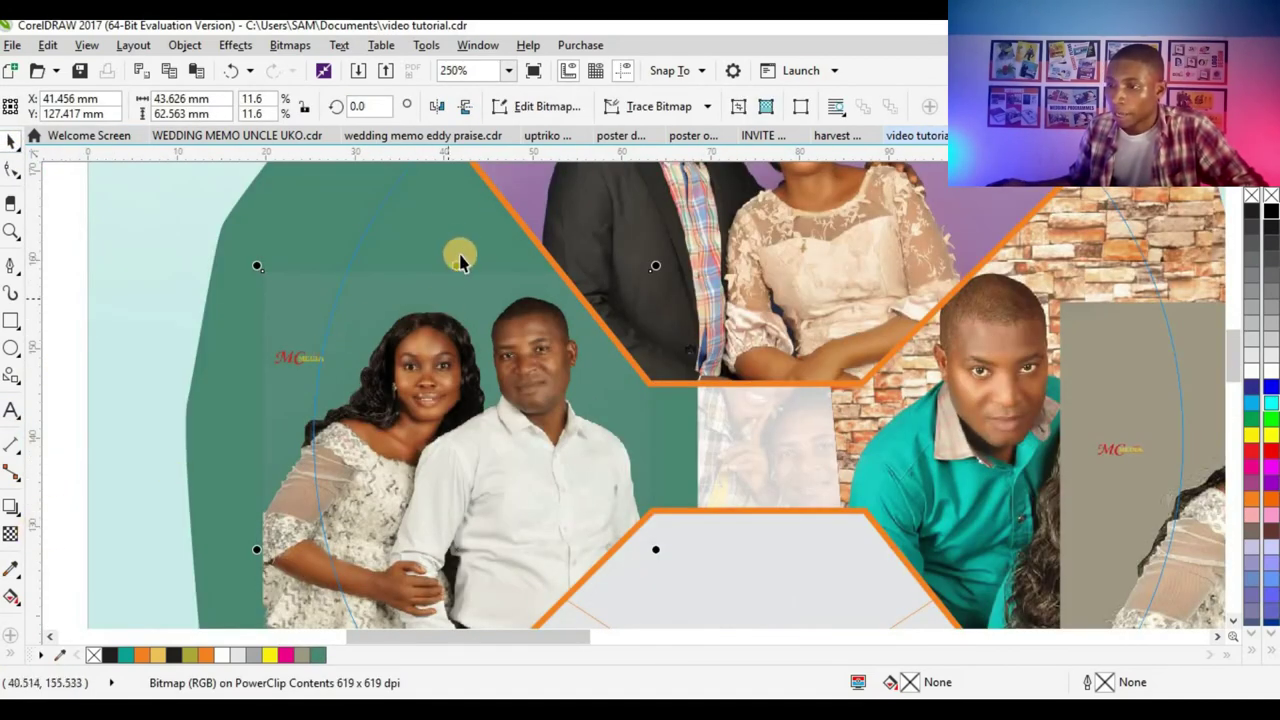
pyautogui.scroll(2, 490, 285)
pyautogui.scroll(-1, 629, 343)
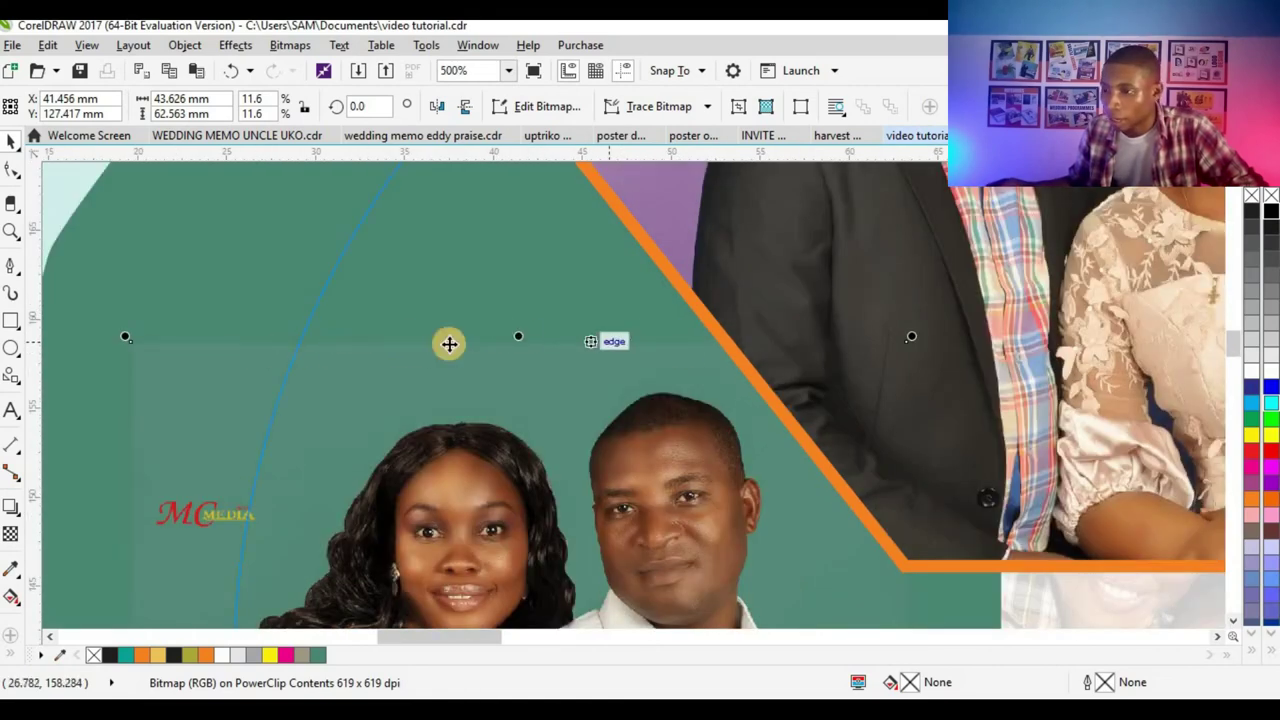
pyautogui.scroll(1, 588, 343)
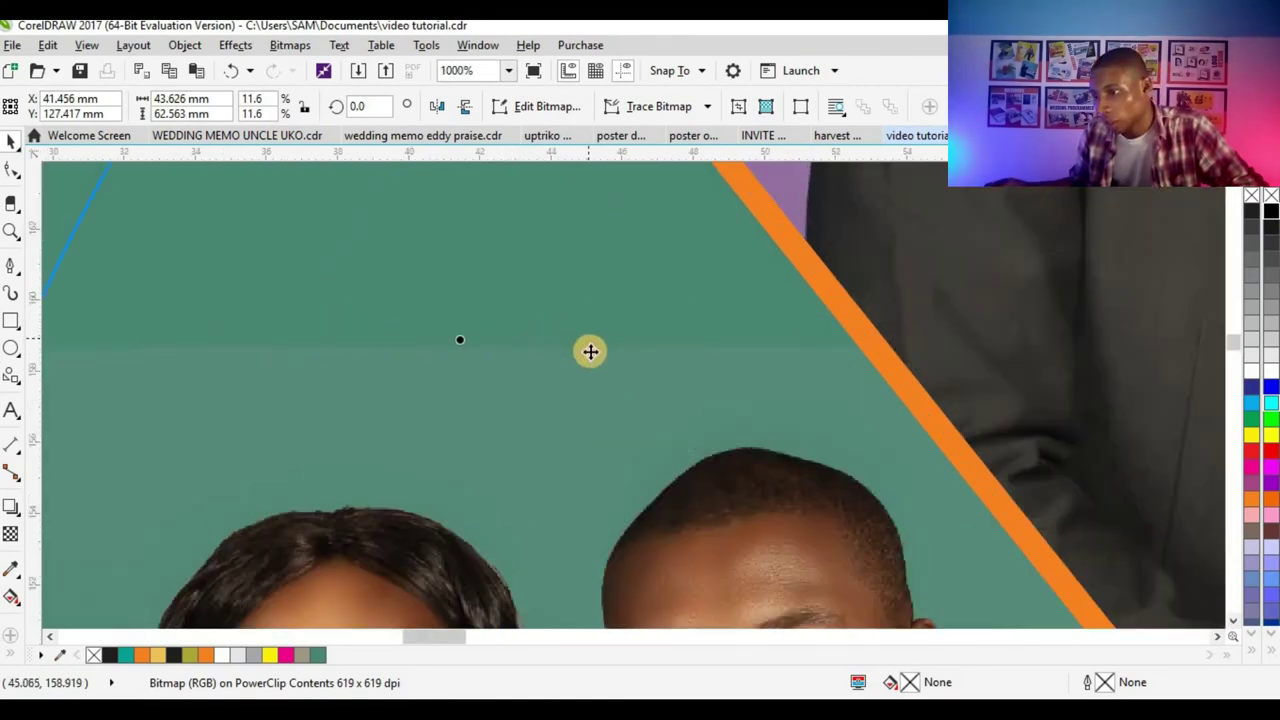
pyautogui.scroll(-1, 543, 362)
pyautogui.scroll(-1, 535, 370)
# - Fade the top edge of the left shape's photo with a linear transparency
pyautogui.click(315, 368)
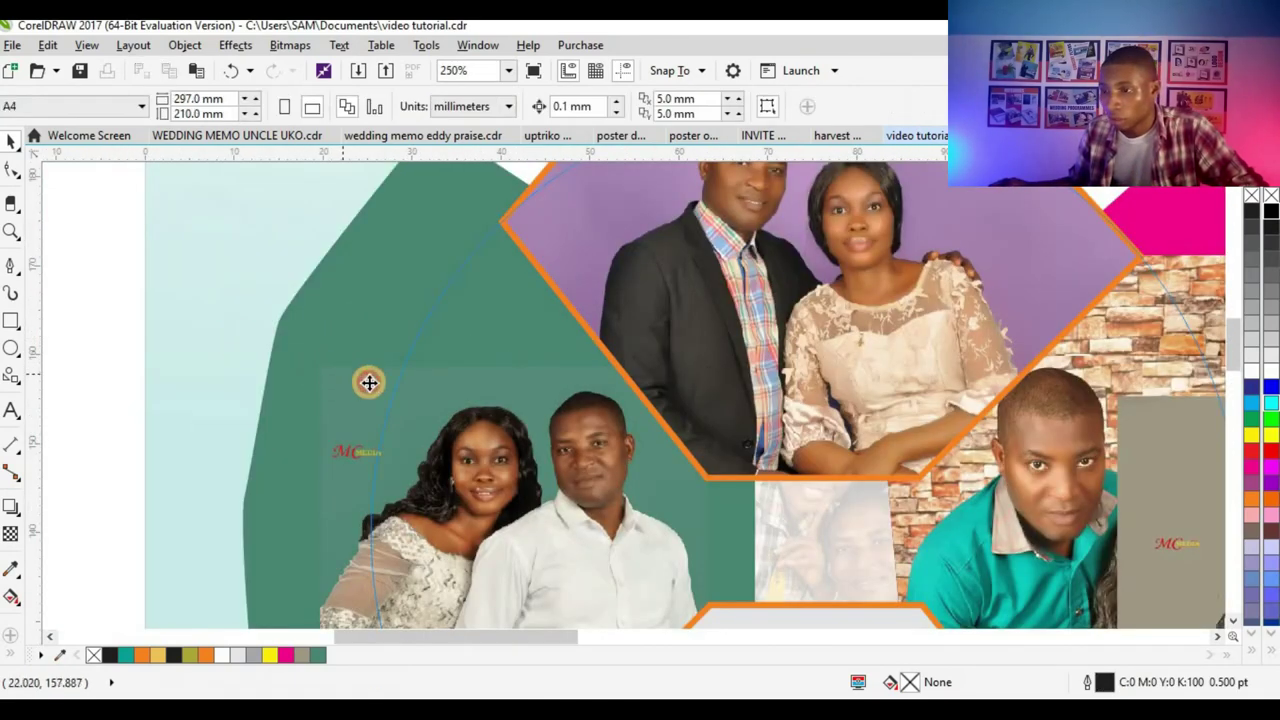
pyautogui.click(380, 388)
pyautogui.doubleClick(376, 393)
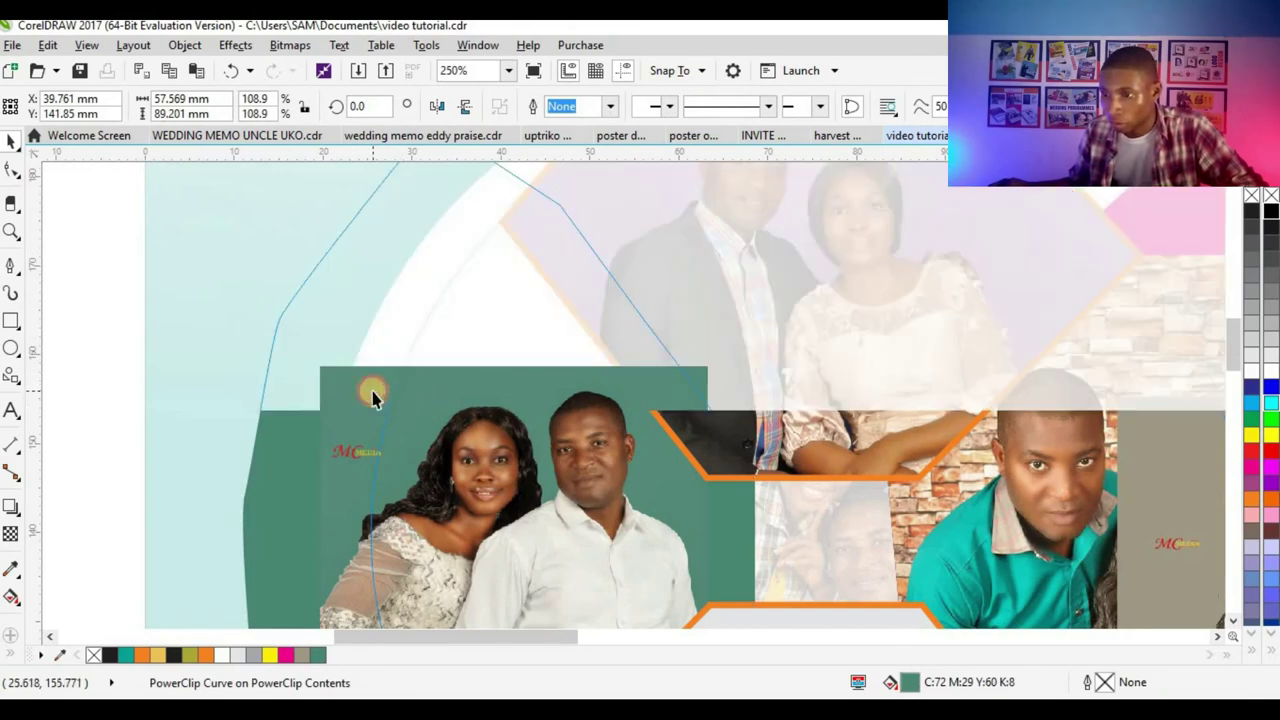
pyautogui.click(578, 393)
pyautogui.scroll(2, 578, 393)
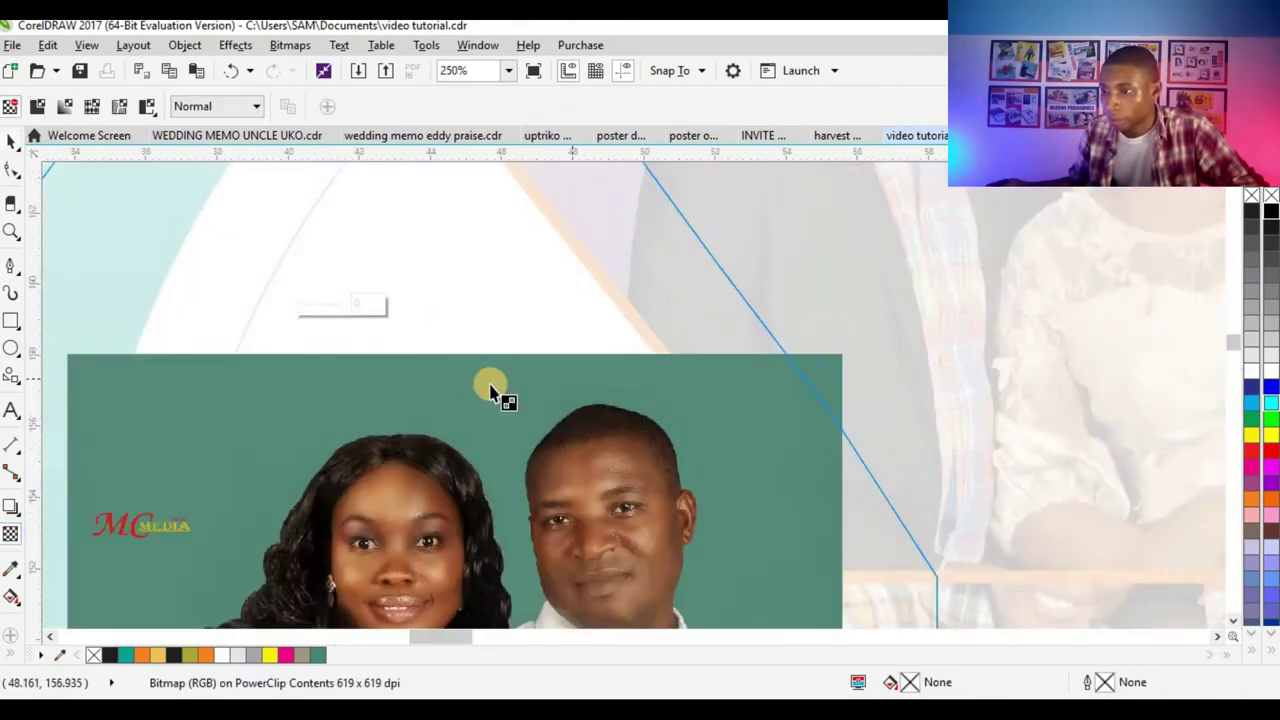
pyautogui.moveTo(423, 420); pyautogui.dragTo(425, 346)
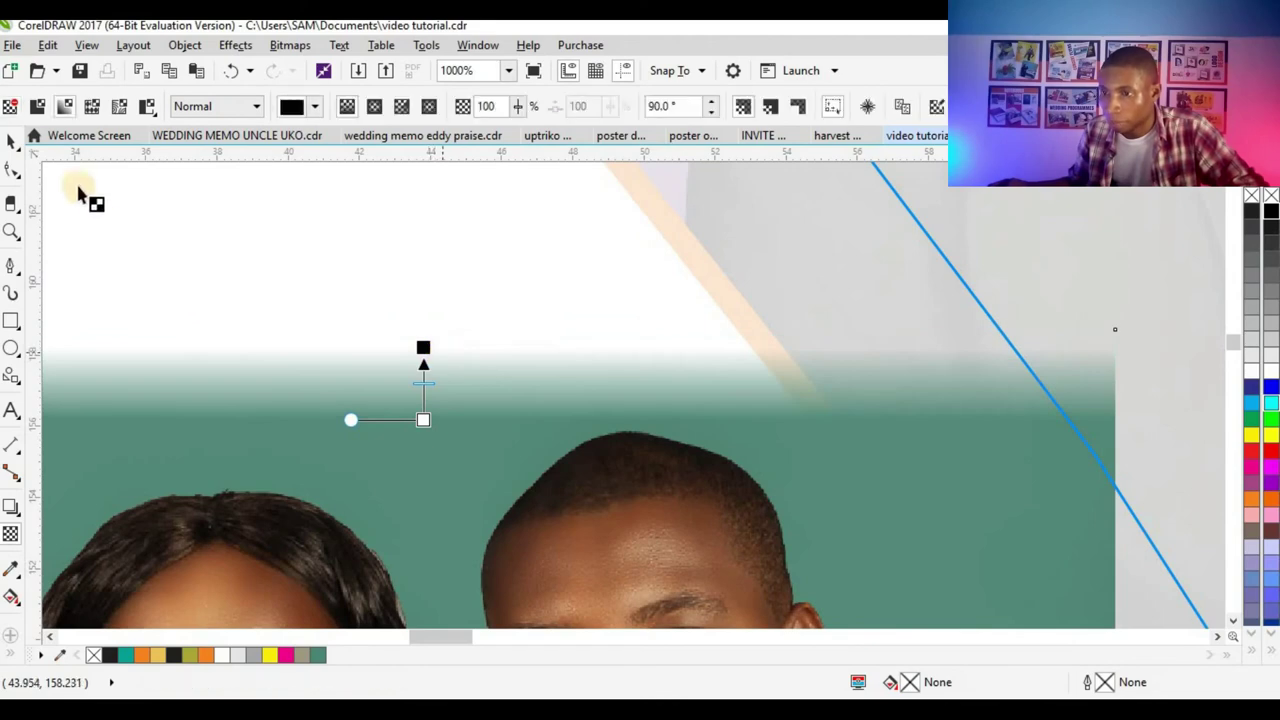
pyautogui.press('space')
pyautogui.scroll(-5, 637, 380)
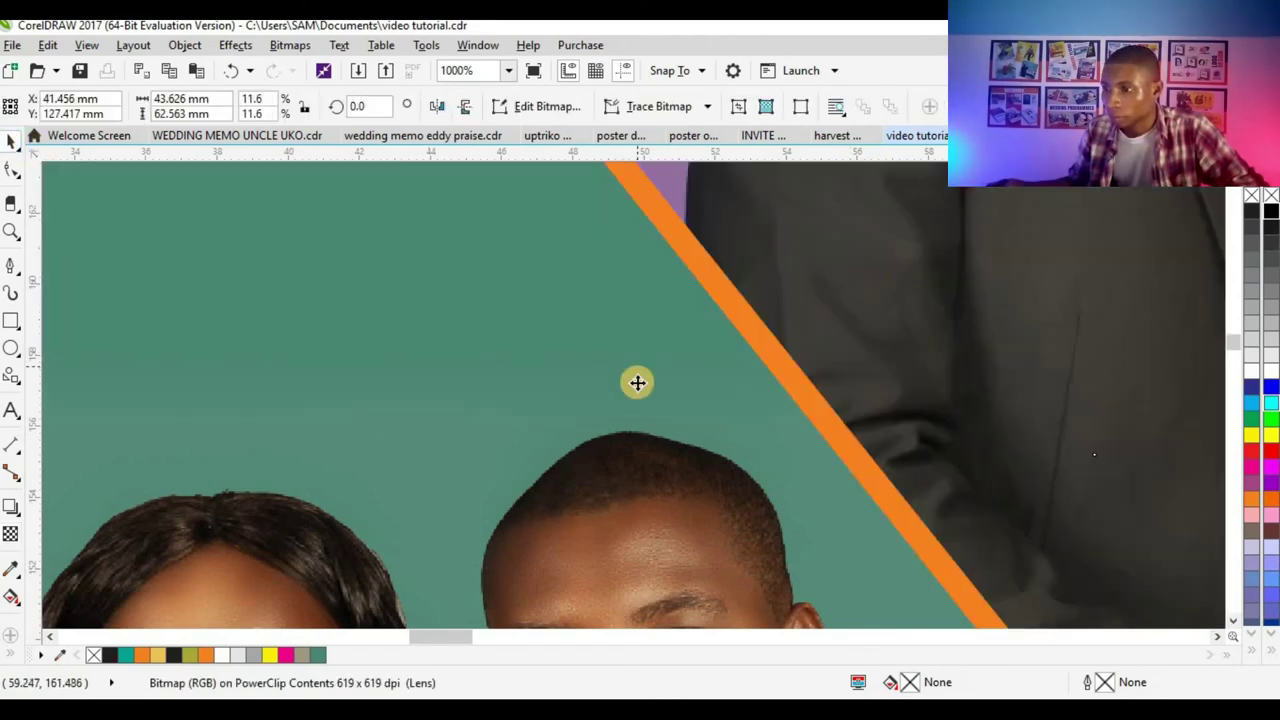
pyautogui.keyDown('ctrl'); pyautogui.click(330, 430); pyautogui.keyUp('ctrl')
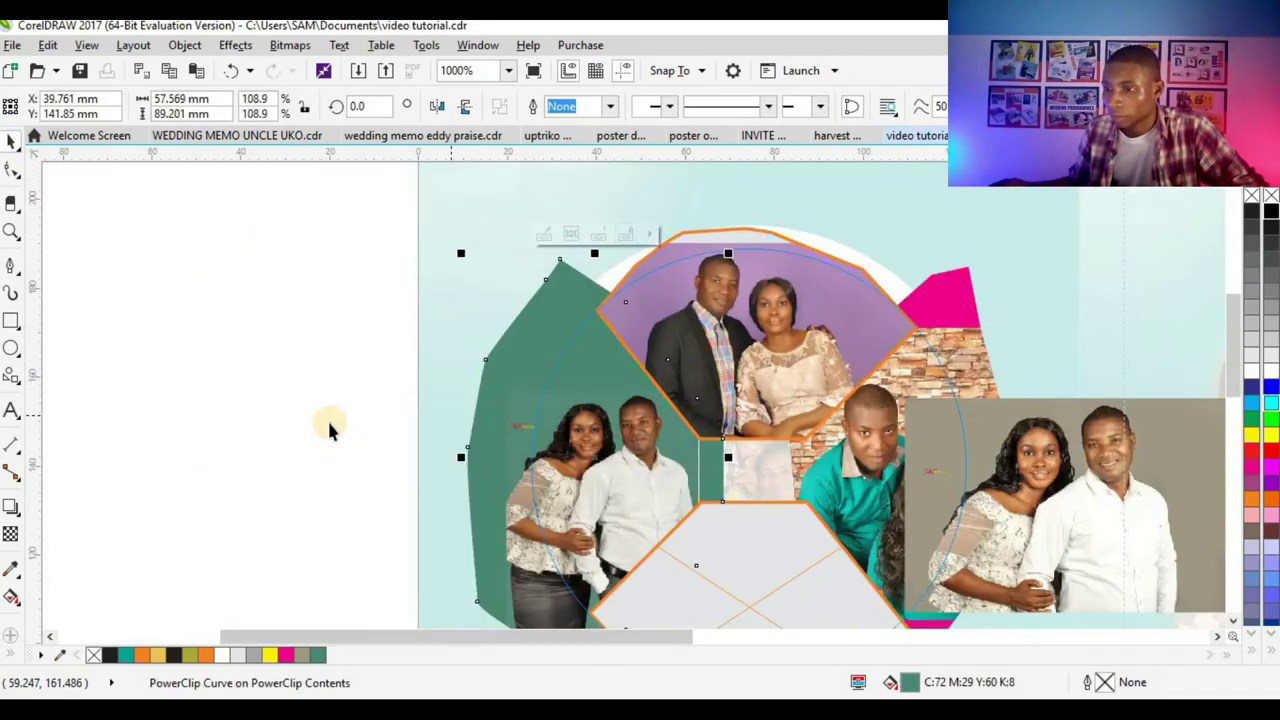
pyautogui.keyDown('ctrl'); pyautogui.click(596, 461); pyautogui.keyUp('ctrl')
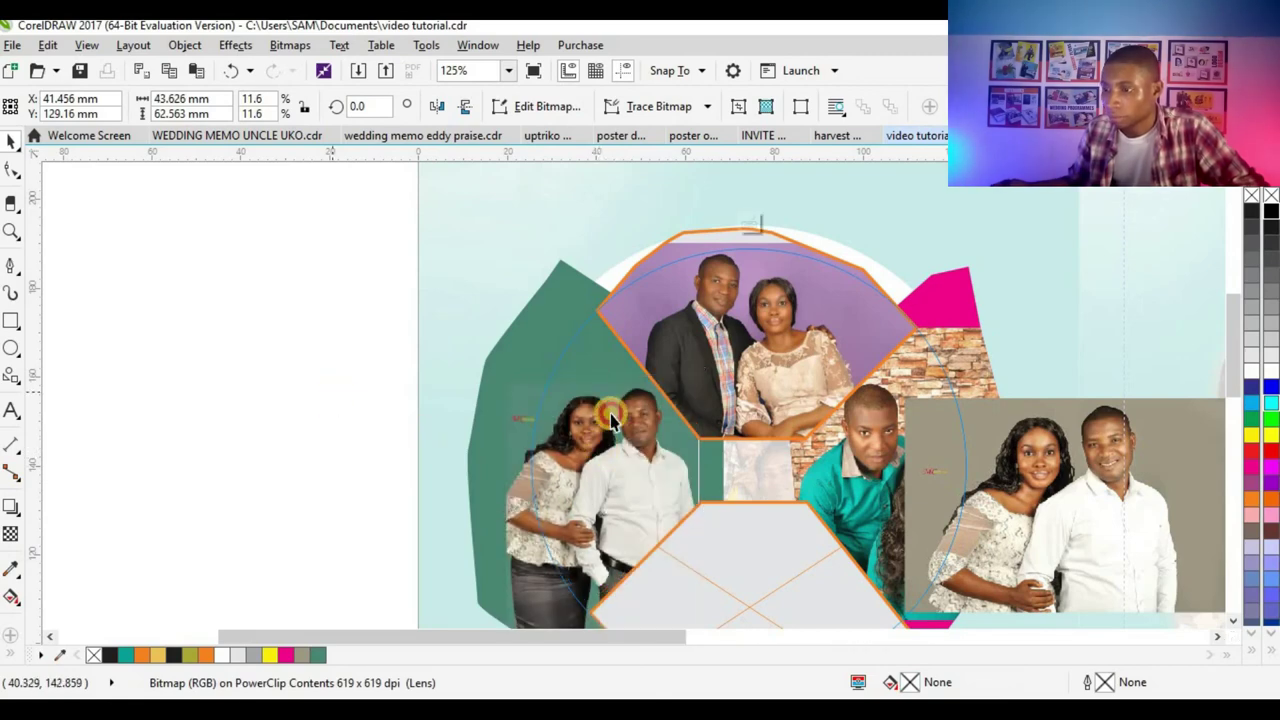
pyautogui.press('Escape')
pyautogui.scroll(-2, 670, 480)
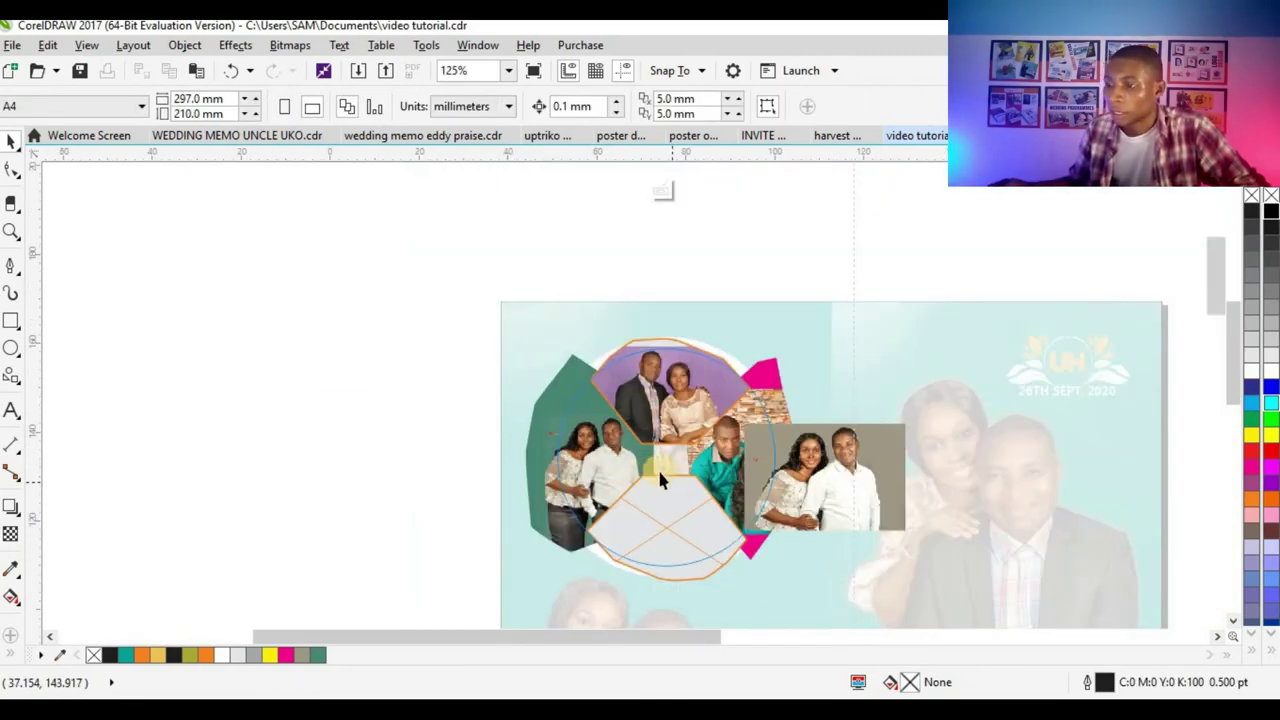
# - Place the grey-backdrop couple photo inside the bottom hexagon and reposition it
pyautogui.scroll(2, 657, 467)
pyautogui.keyDown('ctrl'); pyautogui.click(815, 455); pyautogui.keyUp('ctrl')
pyautogui.rightClick(711, 533)
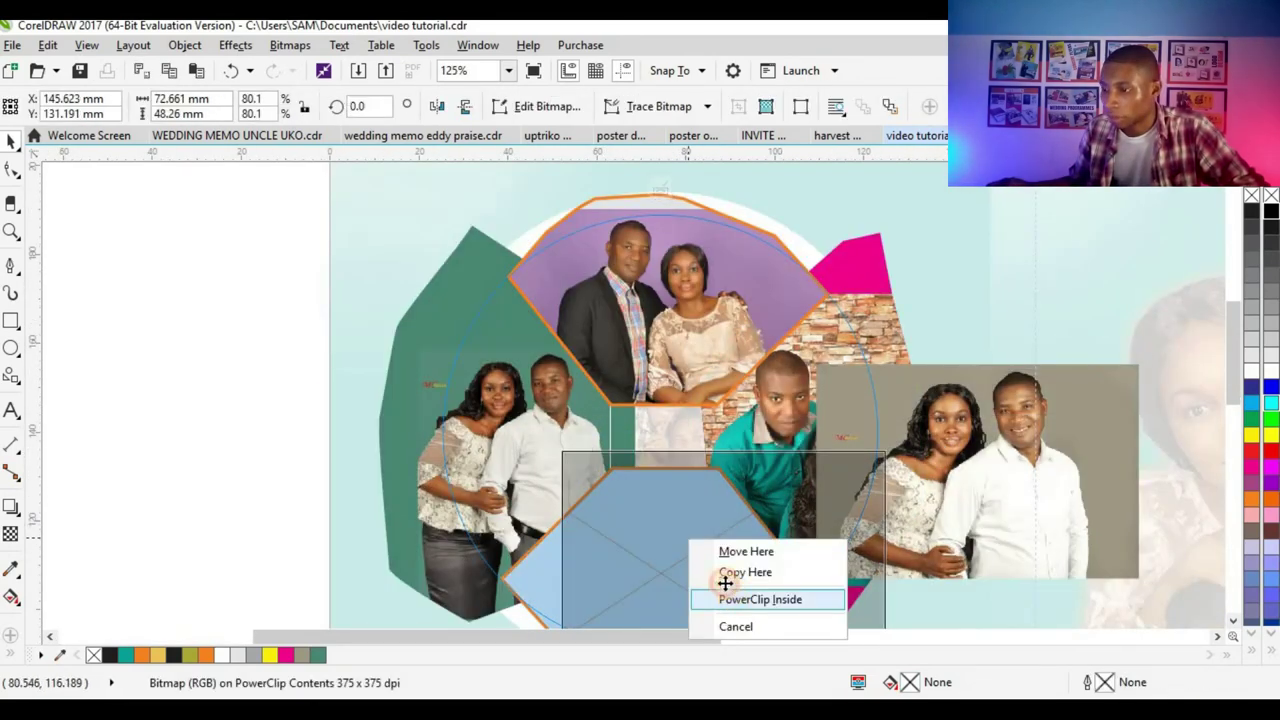
pyautogui.click(745, 600)
pyautogui.scroll(-2, 705, 591)
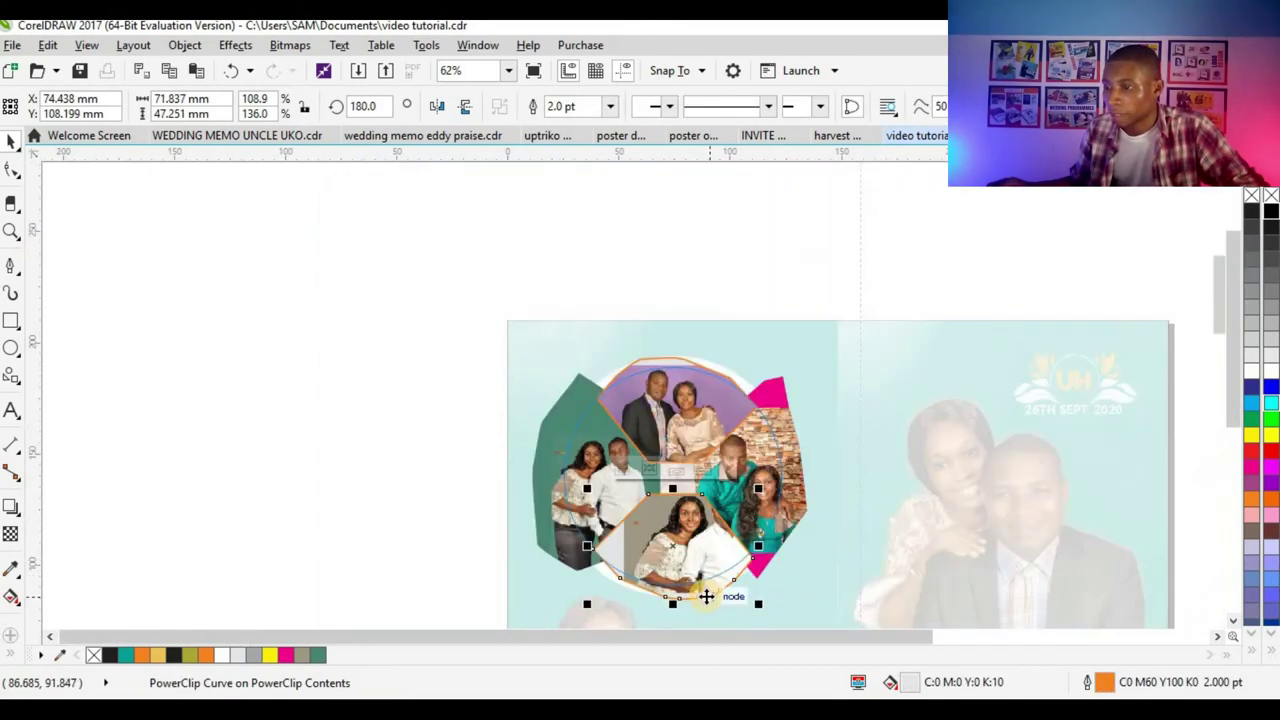
pyautogui.scroll(2, 695, 535)
pyautogui.moveTo(694, 537); pyautogui.dragTo(657, 516)
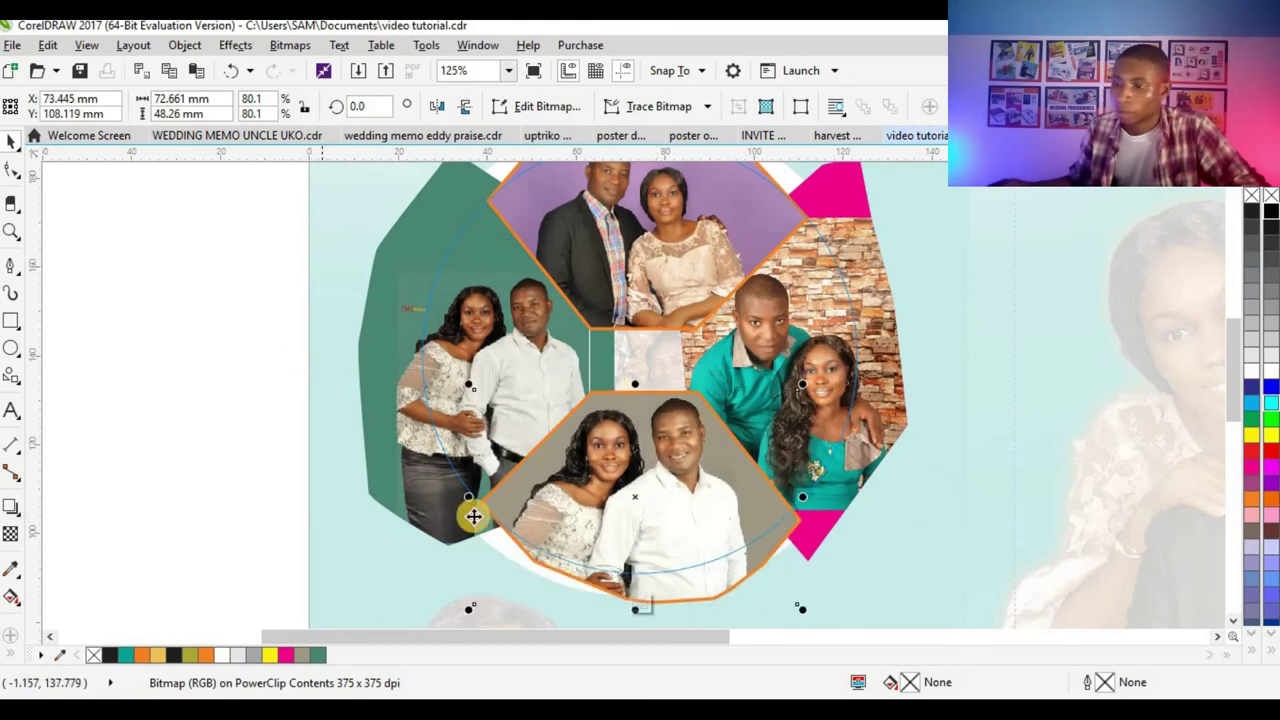
pyautogui.click(587, 605)
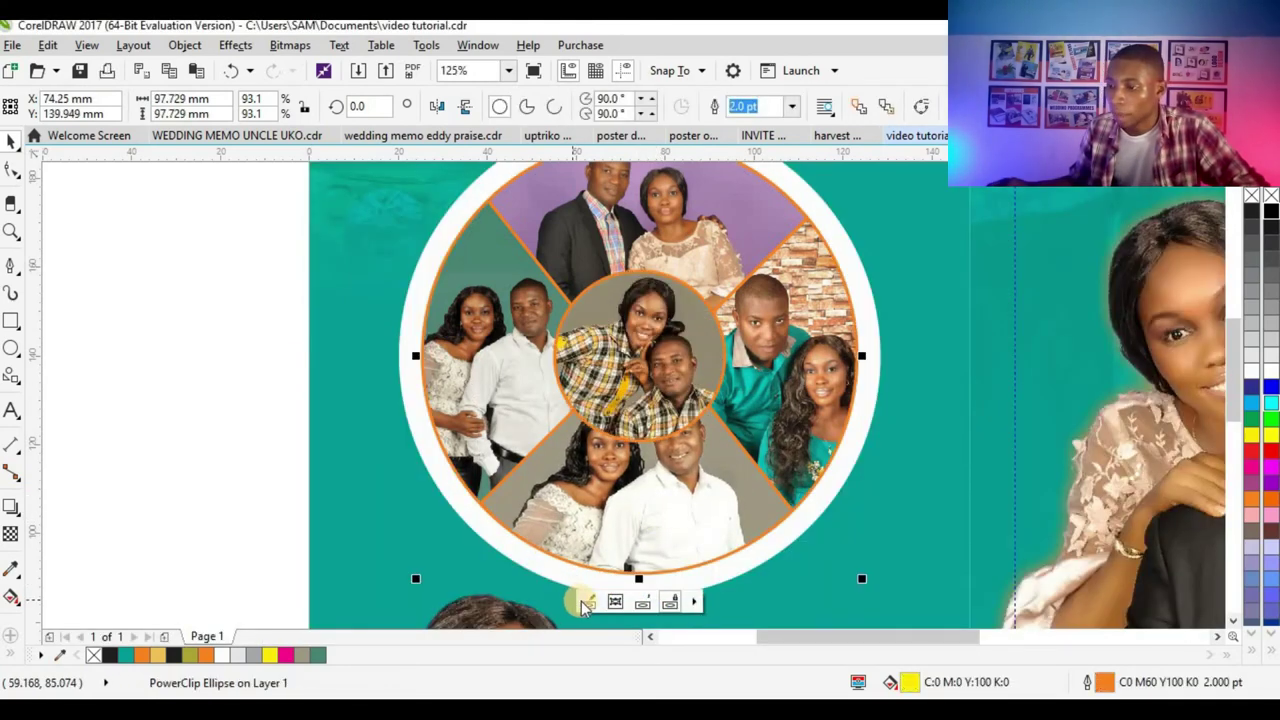
# - Zoom to all objects, then zoom in closely on the circular photo collage
pyautogui.keyDown('ctrl'); pyautogui.click(708, 468); pyautogui.keyUp('ctrl')
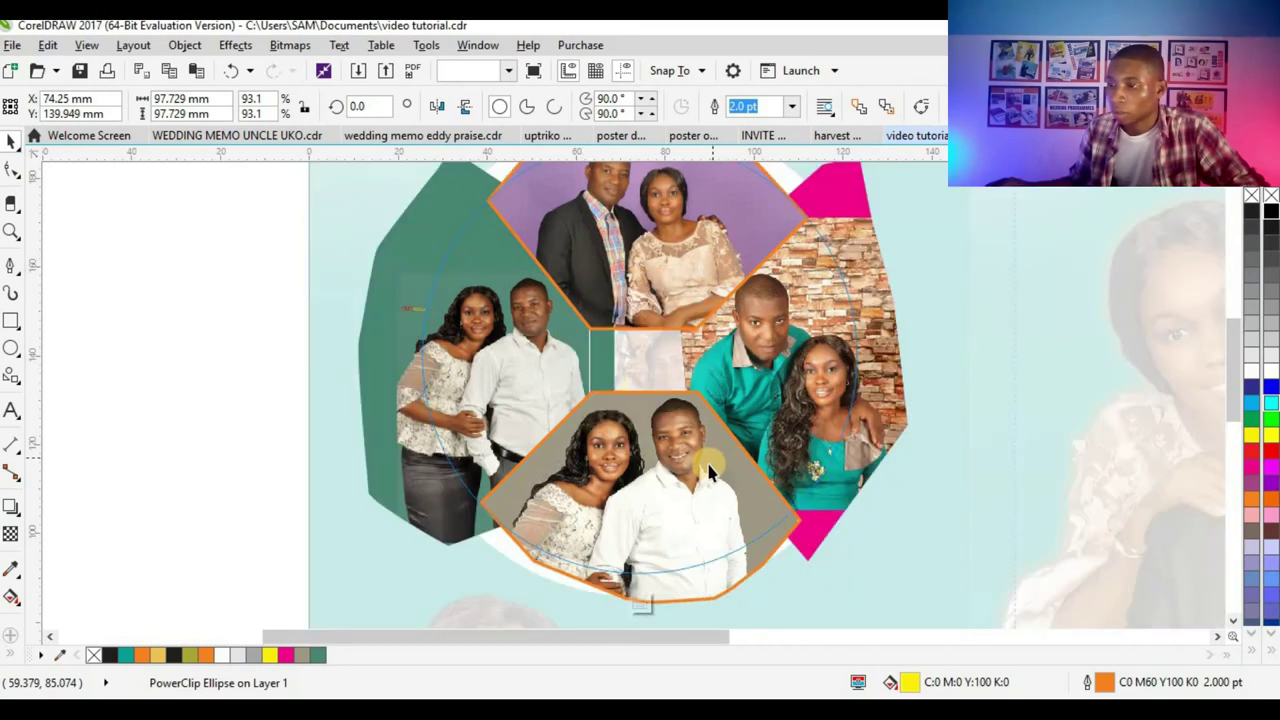
pyautogui.keyDown('ctrl'); pyautogui.click(229, 419); pyautogui.keyUp('ctrl')
pyautogui.scroll(-2, 229, 409)
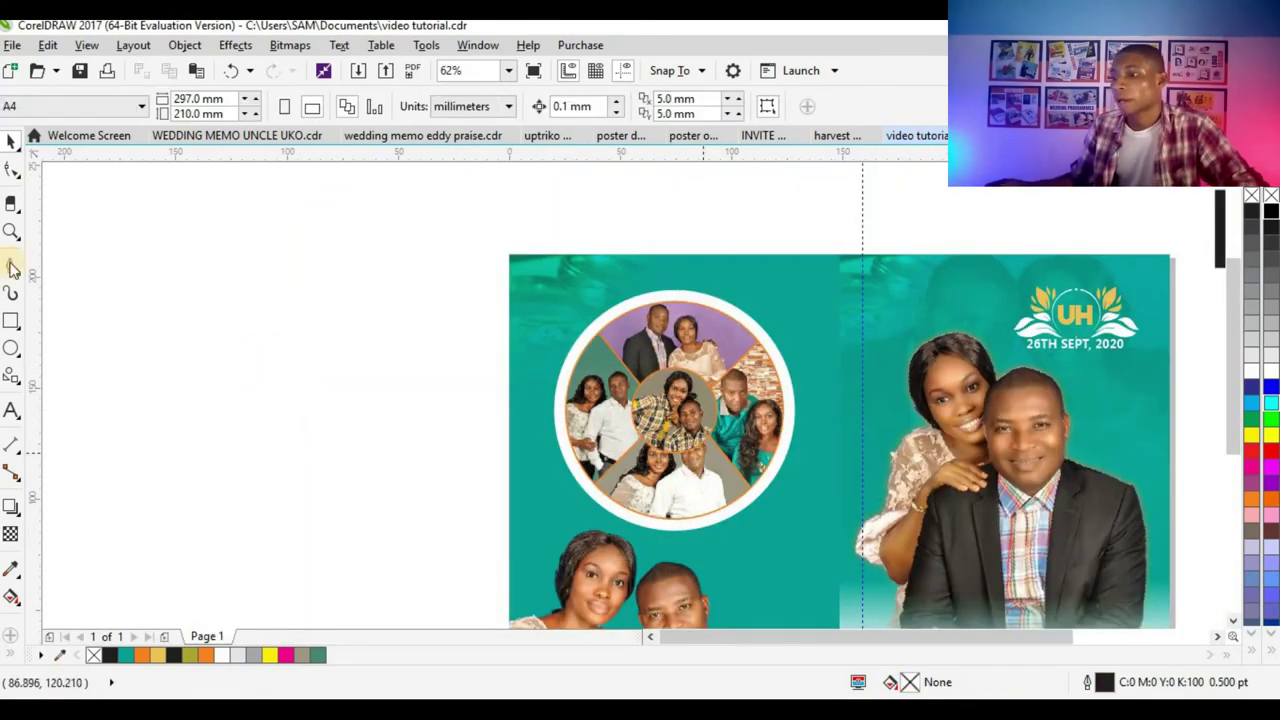
pyautogui.click(11, 232)
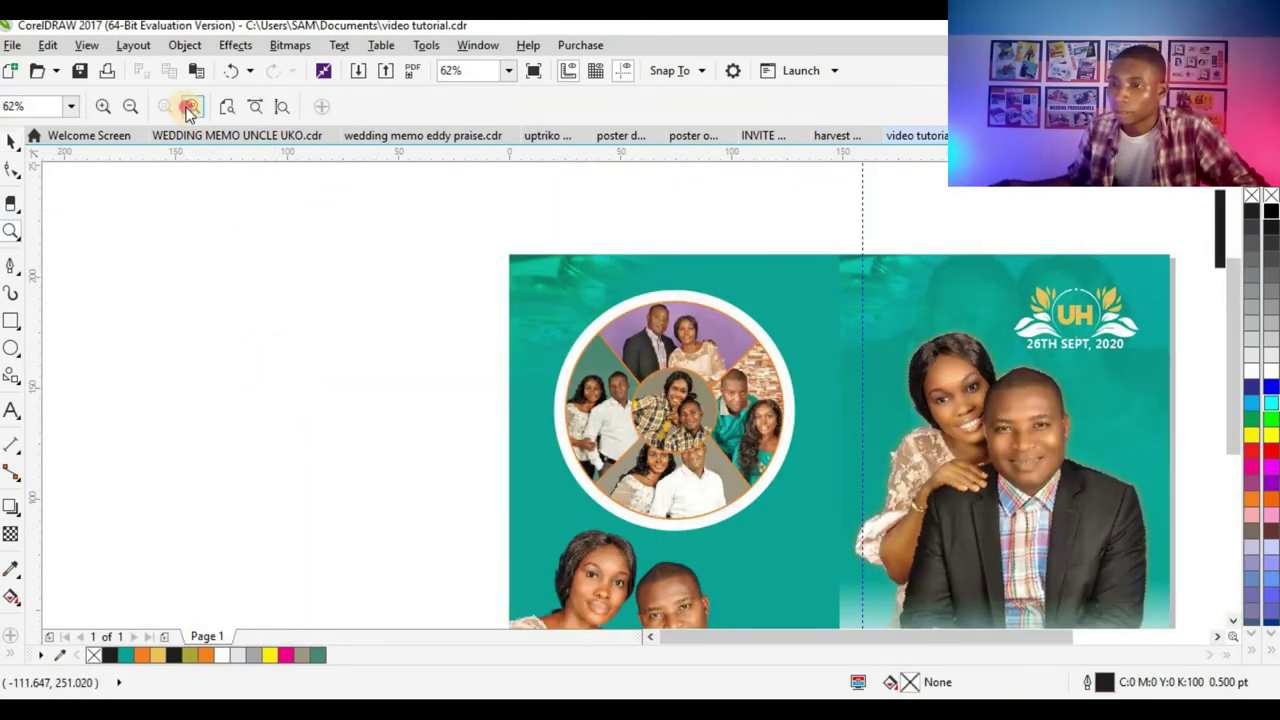
pyautogui.click(189, 106)
pyautogui.click(132, 262)
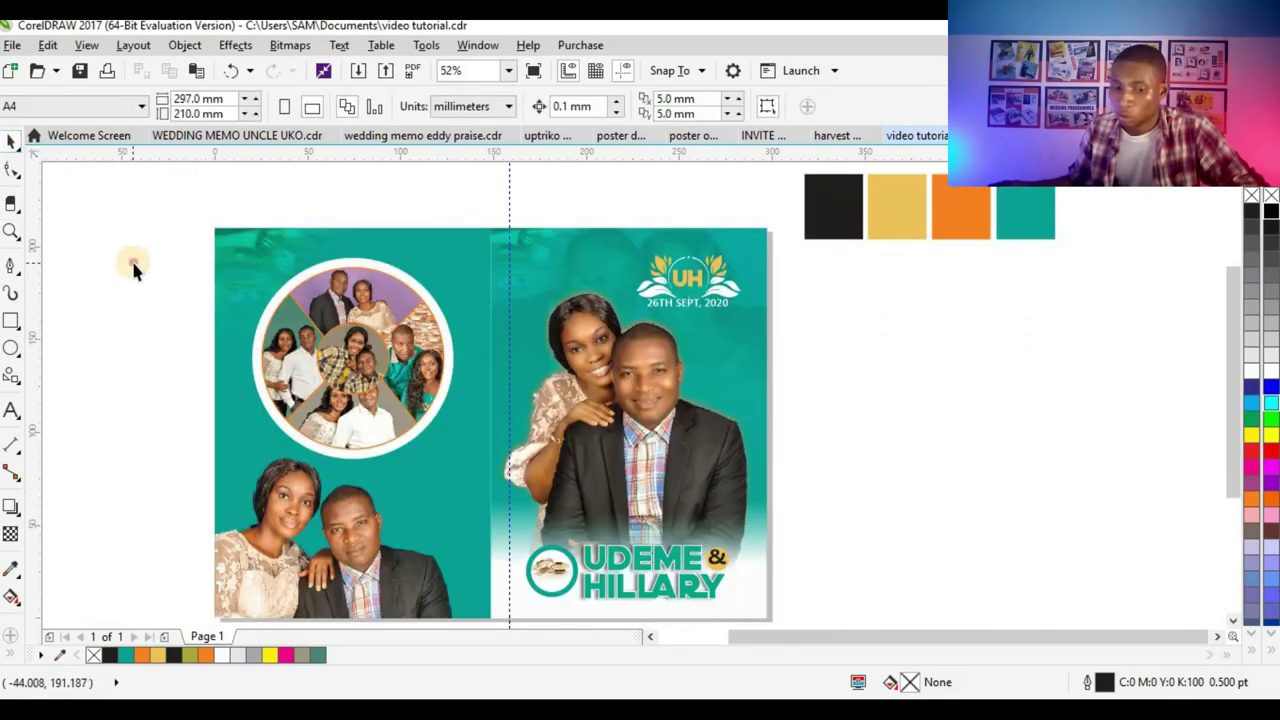
pyautogui.scroll(2, 353, 390)
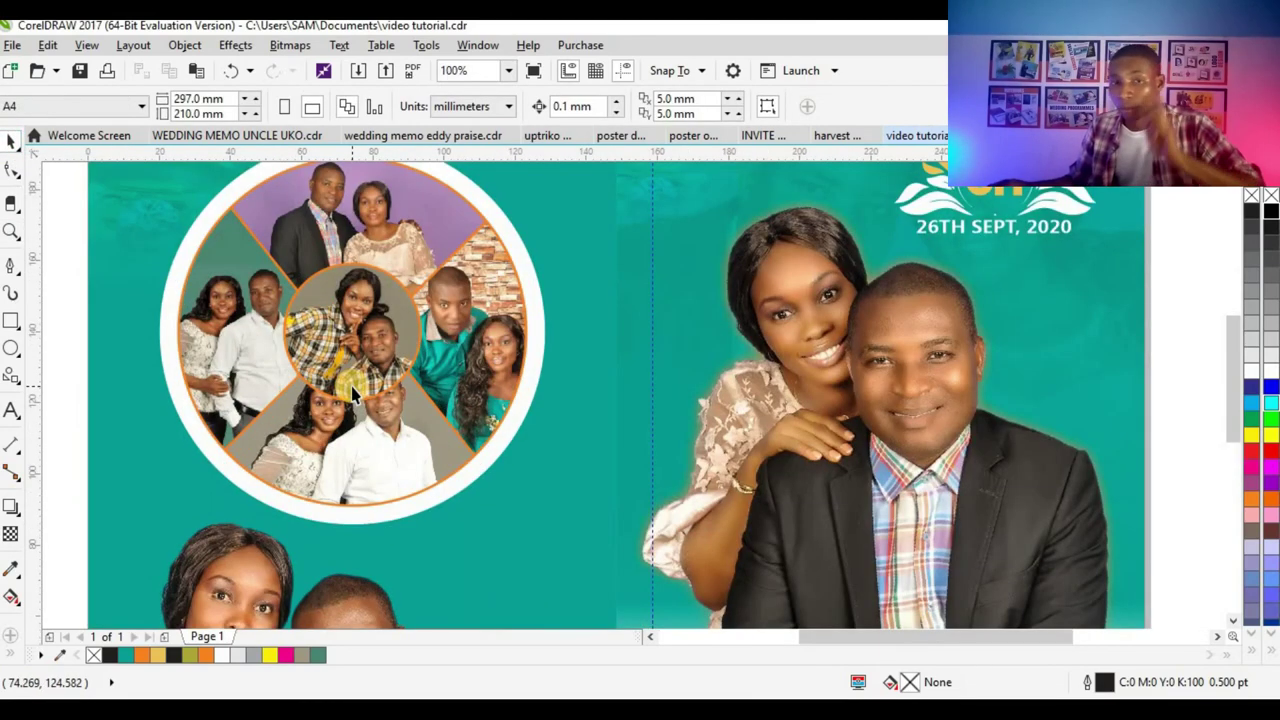
pyautogui.click(11, 348)
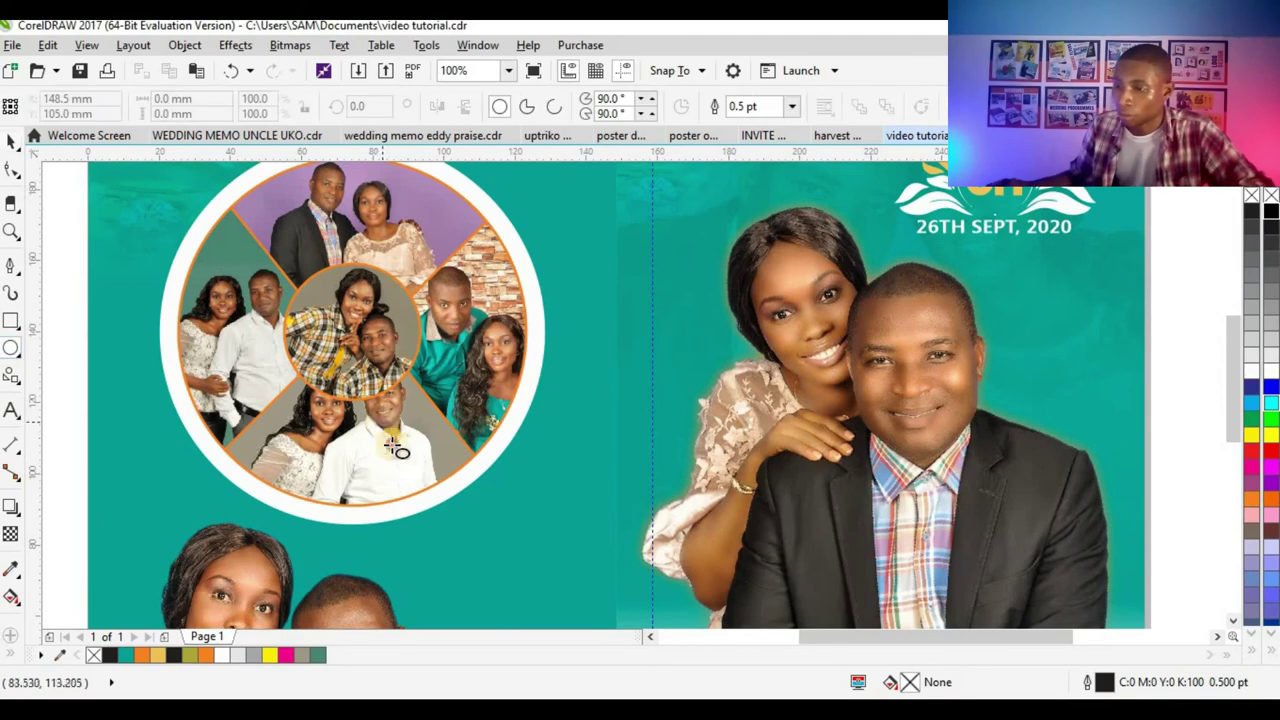
# - Draw a small circle at the collage's lower right, then move and enlarge the bottom couple photo
pyautogui.moveTo(382, 421); pyautogui.dragTo(475, 564)
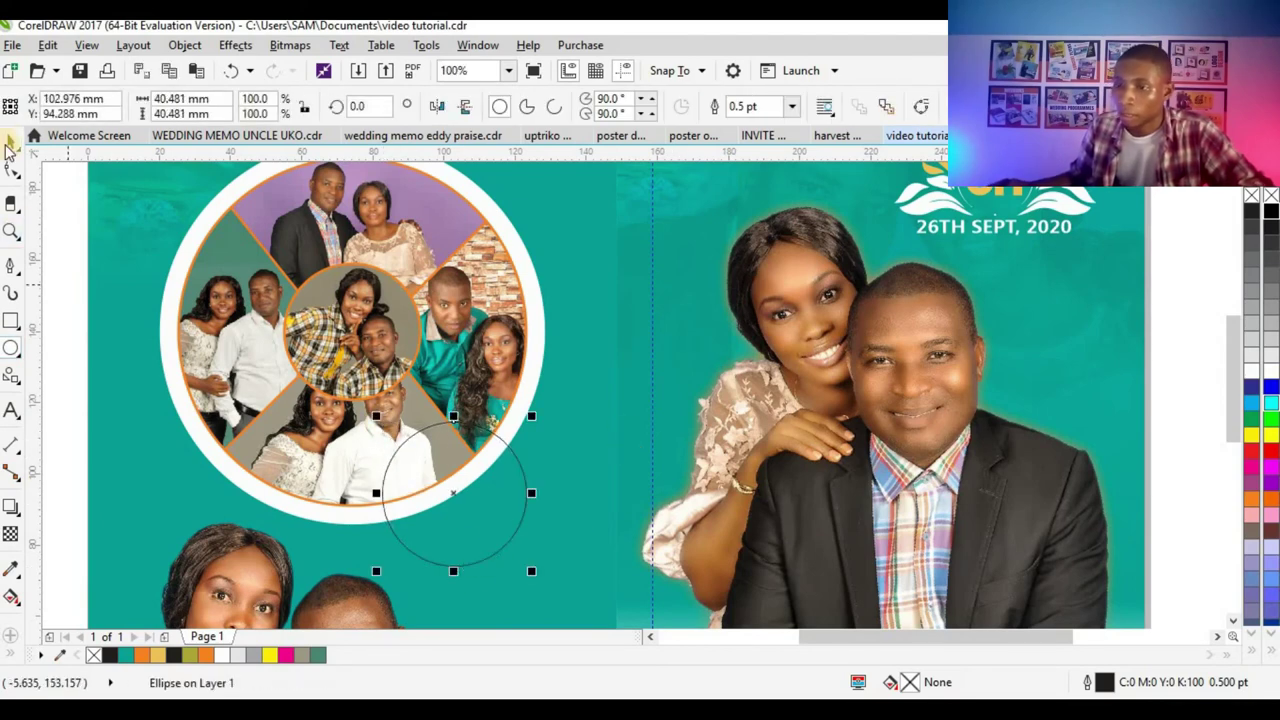
pyautogui.moveTo(461, 464); pyautogui.dragTo(489, 464)
pyautogui.click(377, 451)
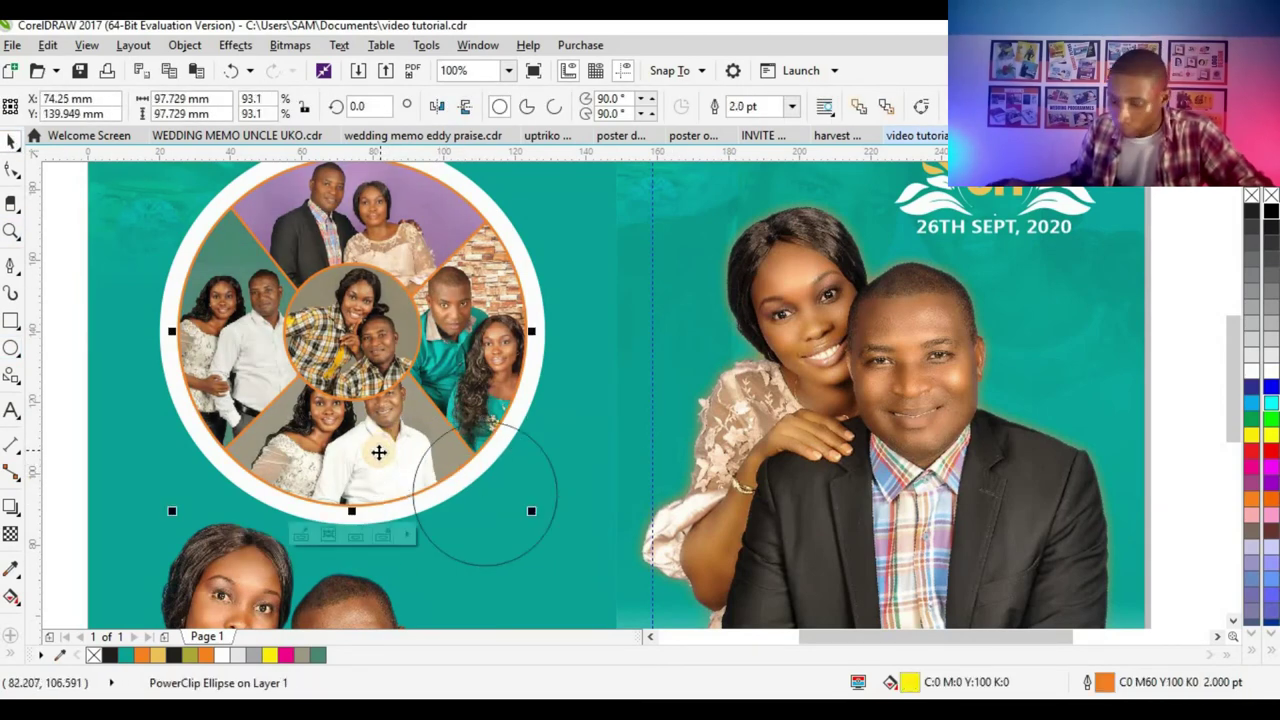
pyautogui.scroll(1, 369, 461)
pyautogui.keyDown('ctrl'); pyautogui.click(380, 453); pyautogui.keyUp('ctrl')
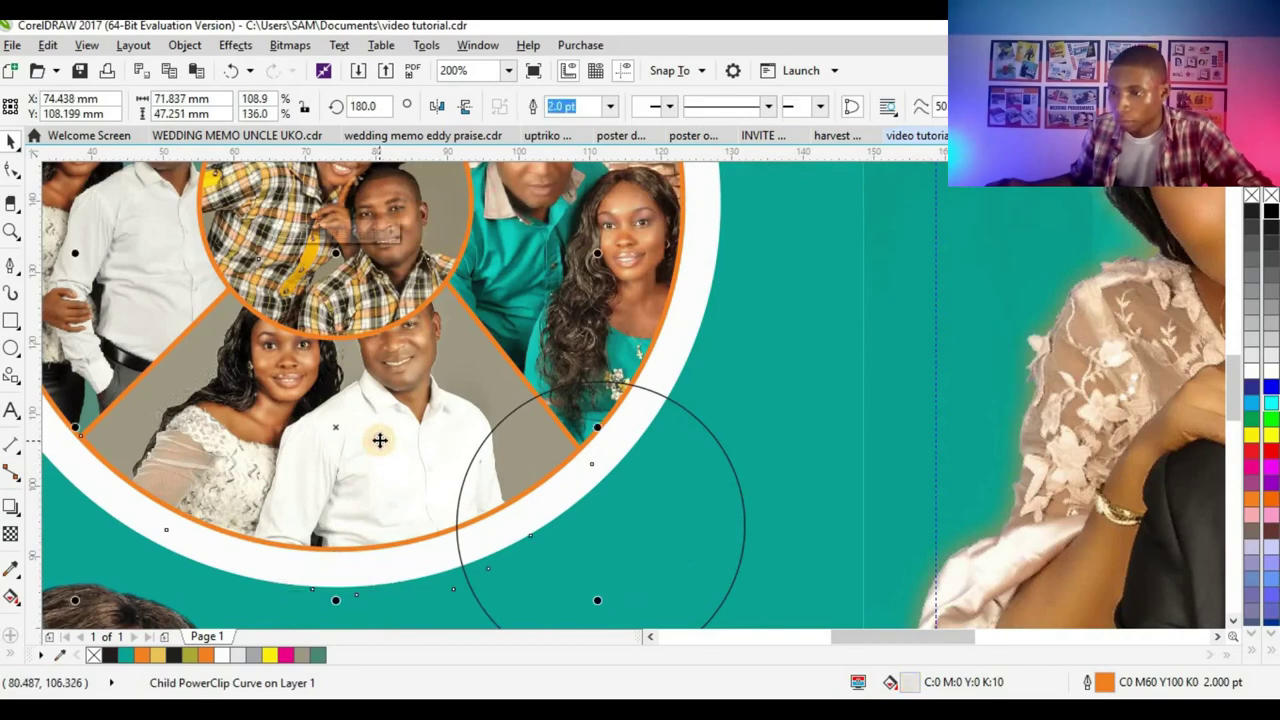
pyautogui.keyDown('ctrl'); pyautogui.click(380, 442); pyautogui.keyUp('ctrl')
pyautogui.moveTo(380, 446)
pyautogui.mouseDown()
pyautogui.moveTo(377, 460)
pyautogui.moveTo(385, 451)
pyautogui.mouseUp()
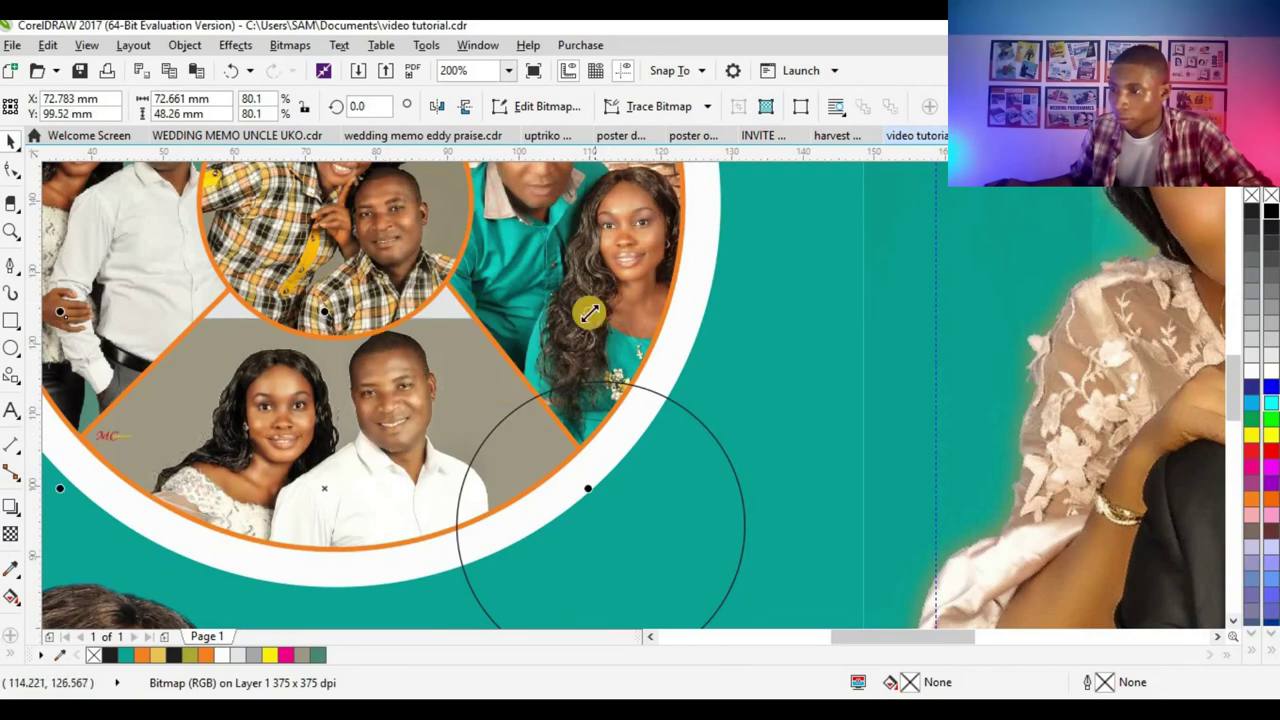
pyautogui.moveTo(586, 310); pyautogui.dragTo(627, 285)
pyautogui.moveTo(418, 405)
pyautogui.mouseDown()
pyautogui.moveTo(412, 415)
pyautogui.moveTo(416, 404)
pyautogui.mouseUp()
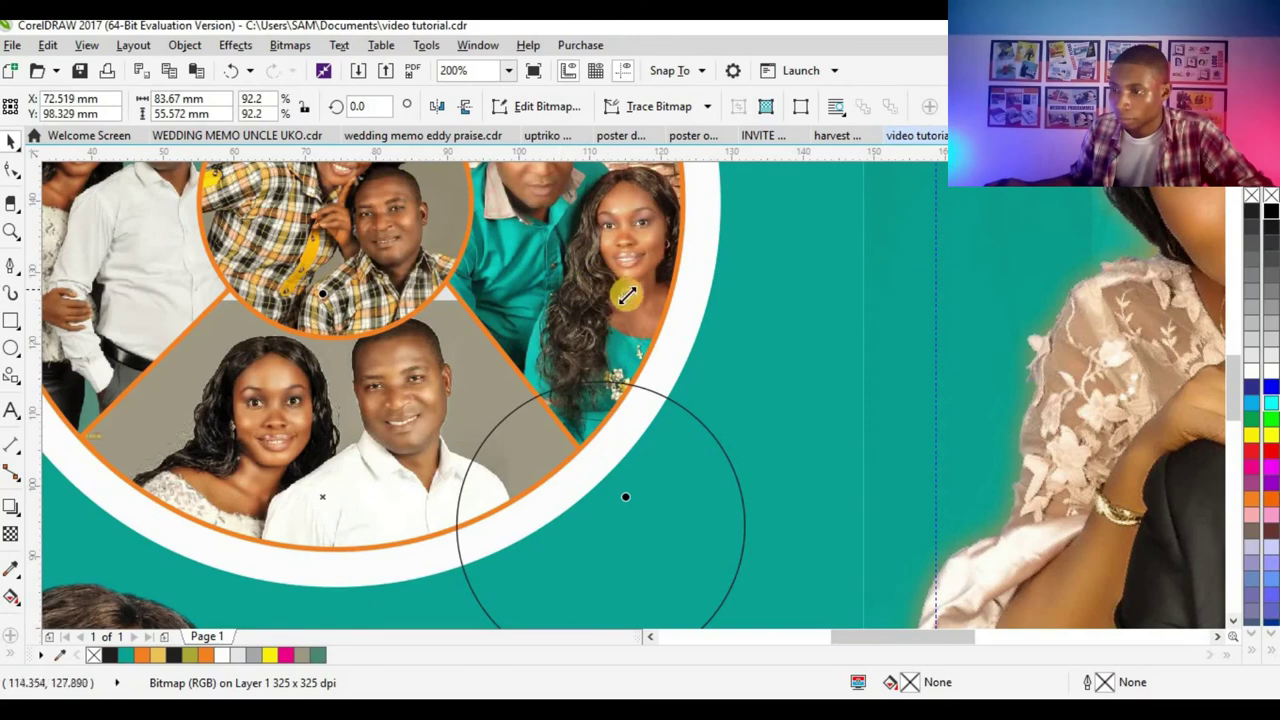
pyautogui.moveTo(623, 280); pyautogui.dragTo(660, 334)
# - Fill the bottom slice's backdrop with the grey-beige sampled from the photo
pyautogui.click(502, 362)
pyautogui.click(502, 362)
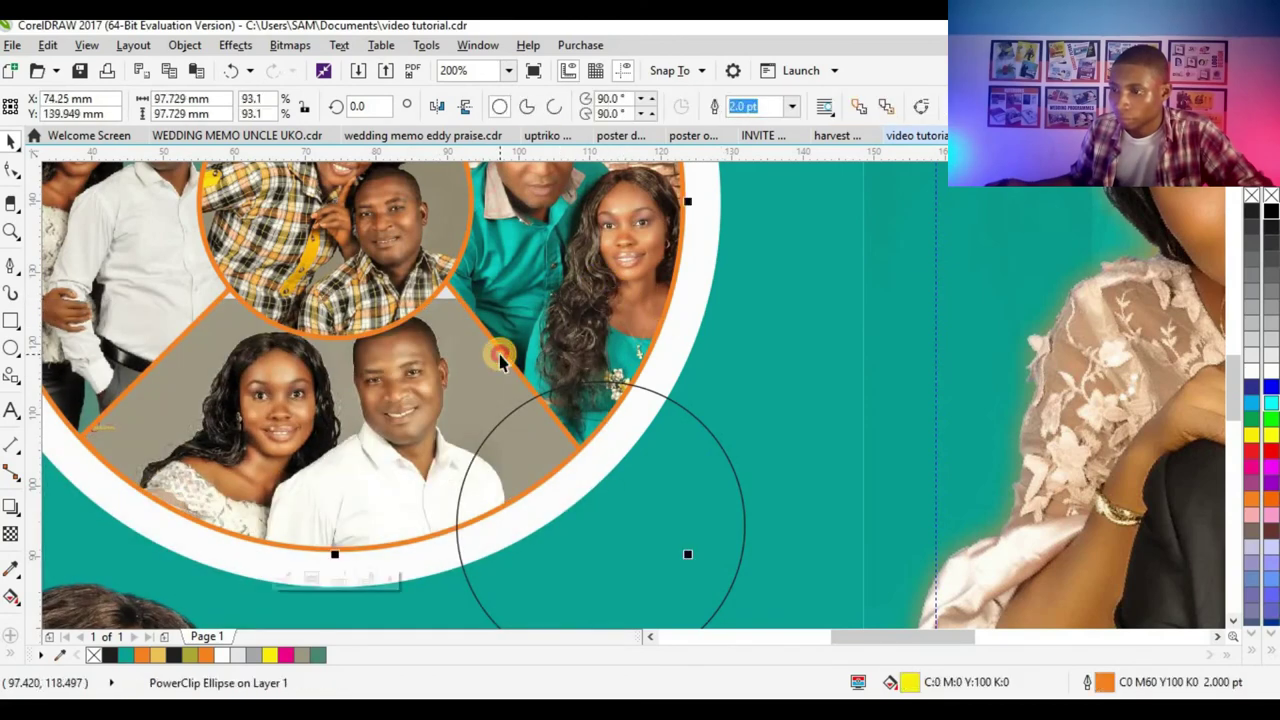
pyautogui.keyDown('ctrl'); pyautogui.click(500, 357); pyautogui.keyUp('ctrl')
pyautogui.click(173, 497)
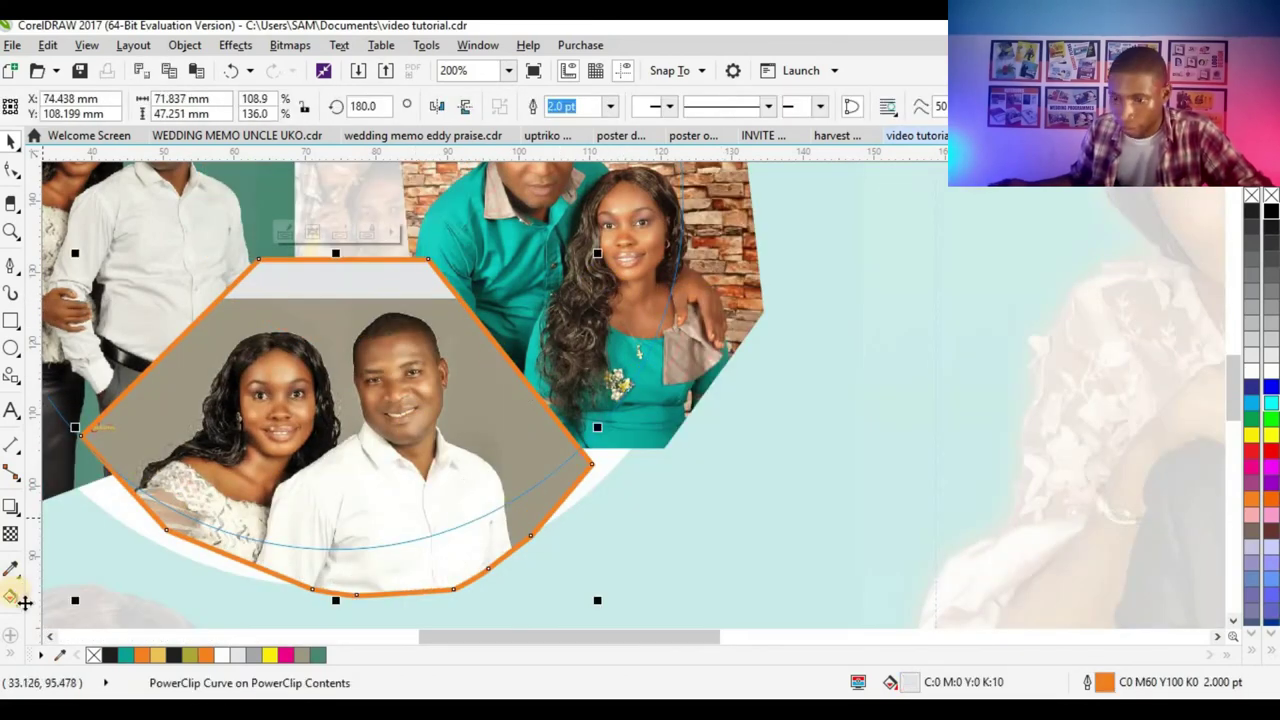
pyautogui.click(371, 320)
pyautogui.click(445, 350)
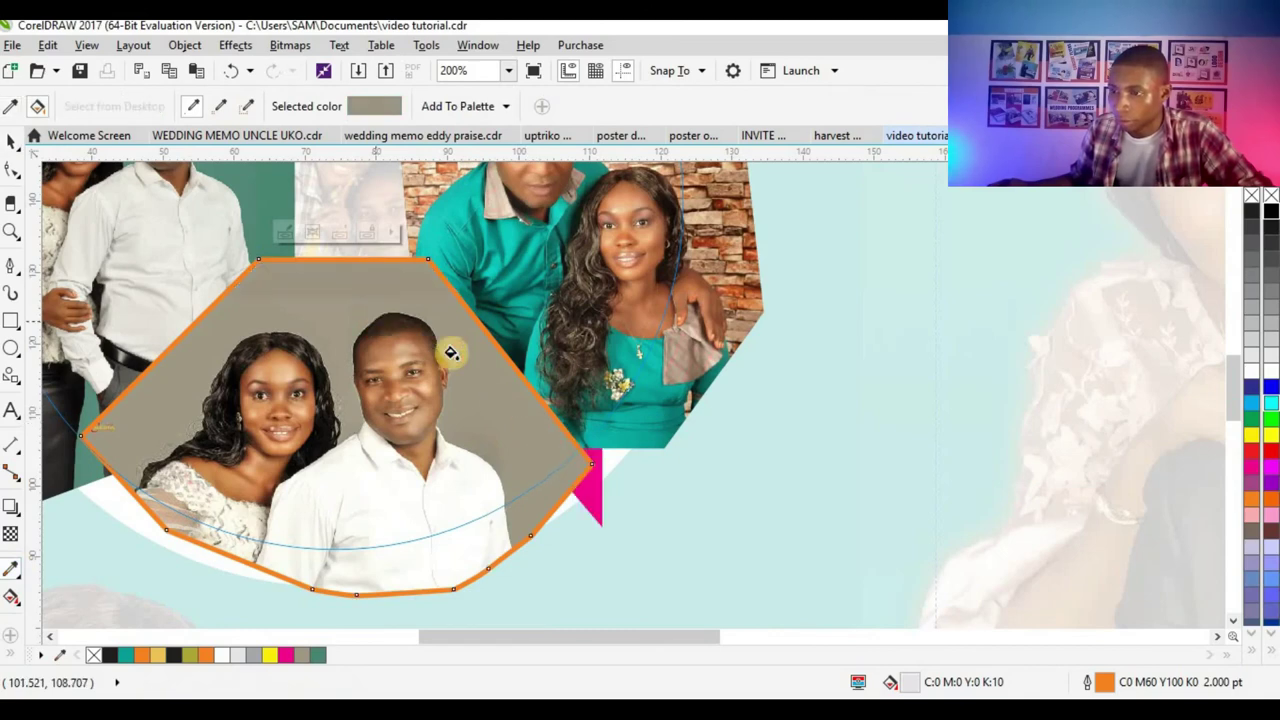
pyautogui.click(11, 140)
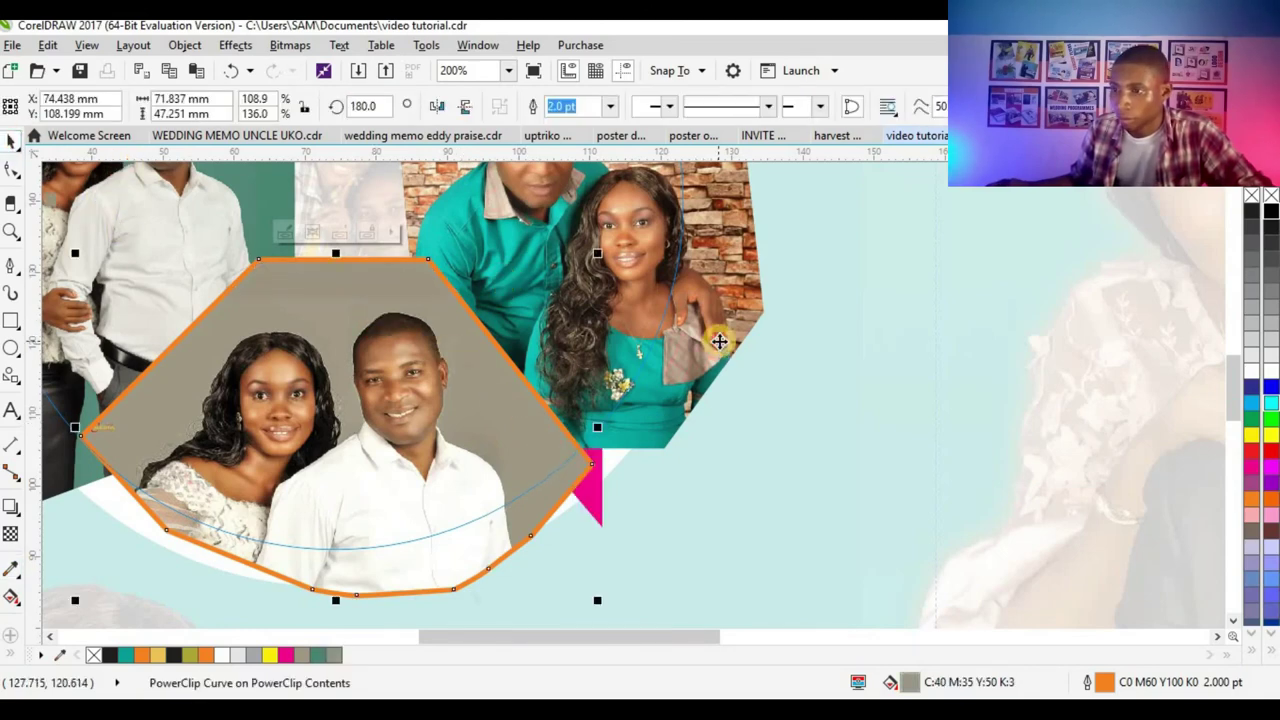
pyautogui.keyDown('ctrl'); pyautogui.click(910, 329); pyautogui.keyUp('ctrl')
# - Nudge the bottom slice's backdrop shape slightly within the collage
pyautogui.click(746, 389)
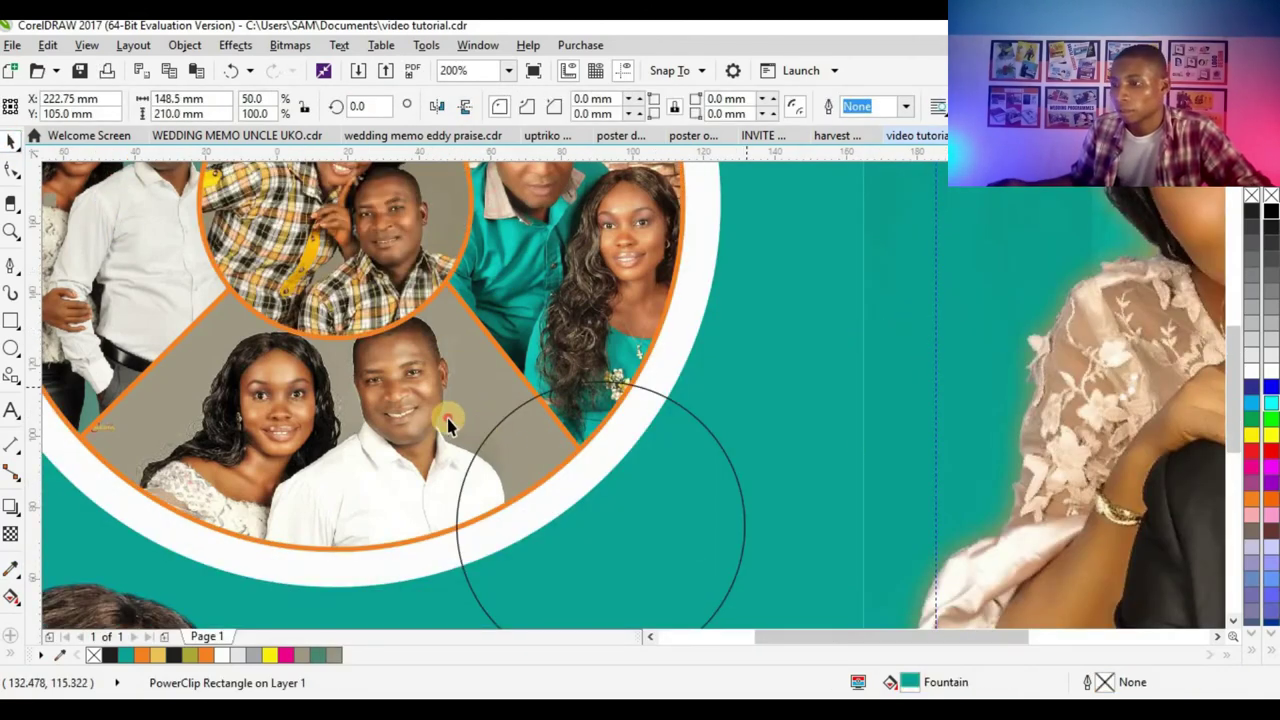
pyautogui.scroll(-2, 745, 430)
pyautogui.click(255, 389)
pyautogui.keyDown('ctrl'); pyautogui.click(269, 425); pyautogui.keyUp('ctrl')
pyautogui.moveTo(507, 432); pyautogui.dragTo(508, 415)
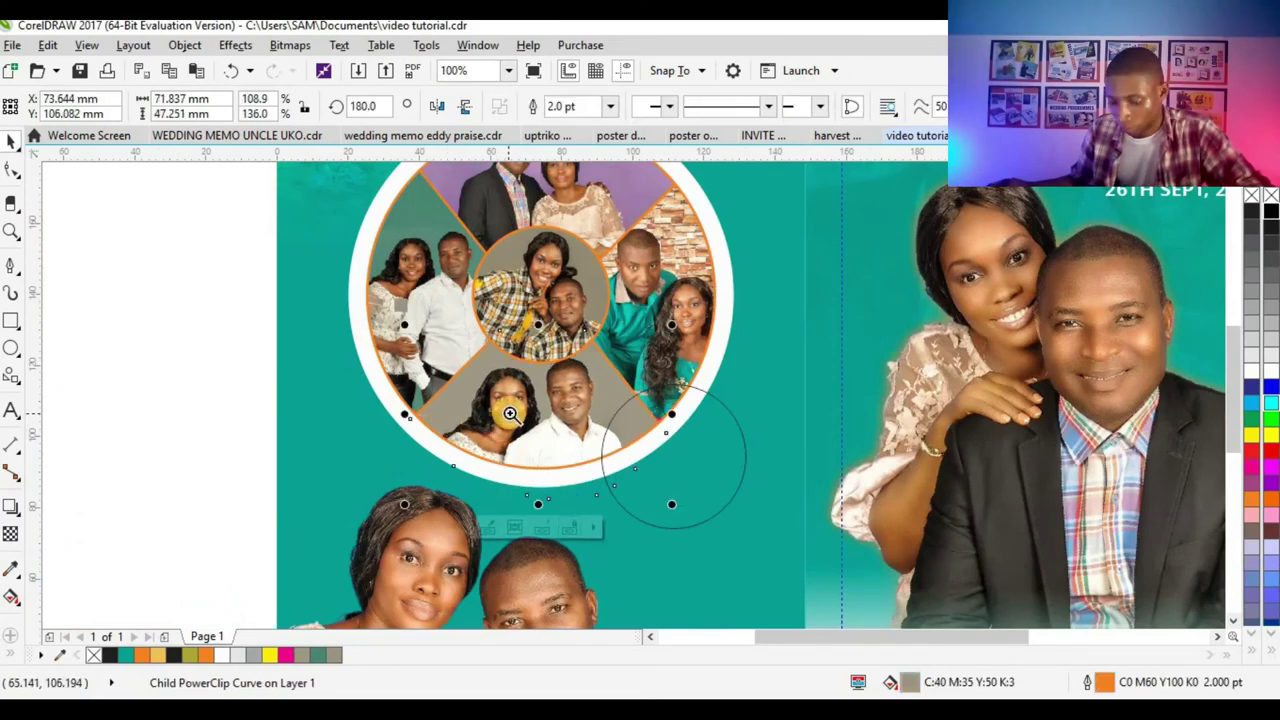
pyautogui.press('z')
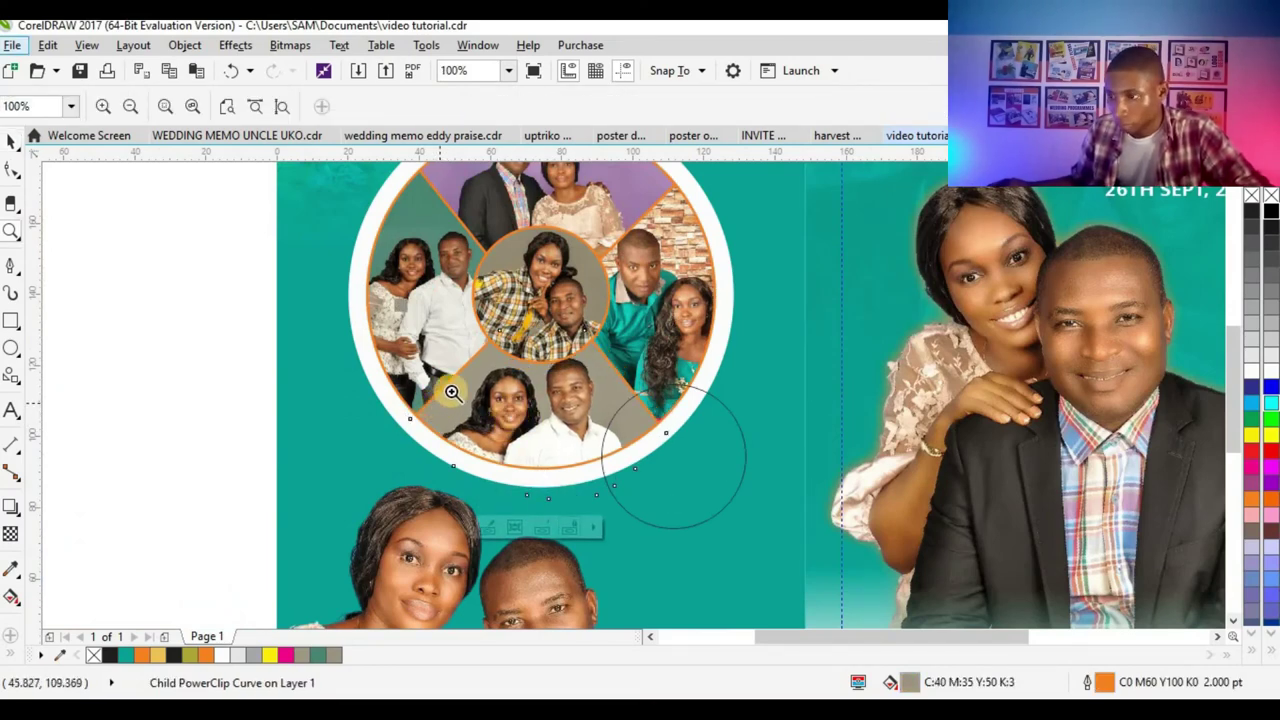
pyautogui.click(11, 141)
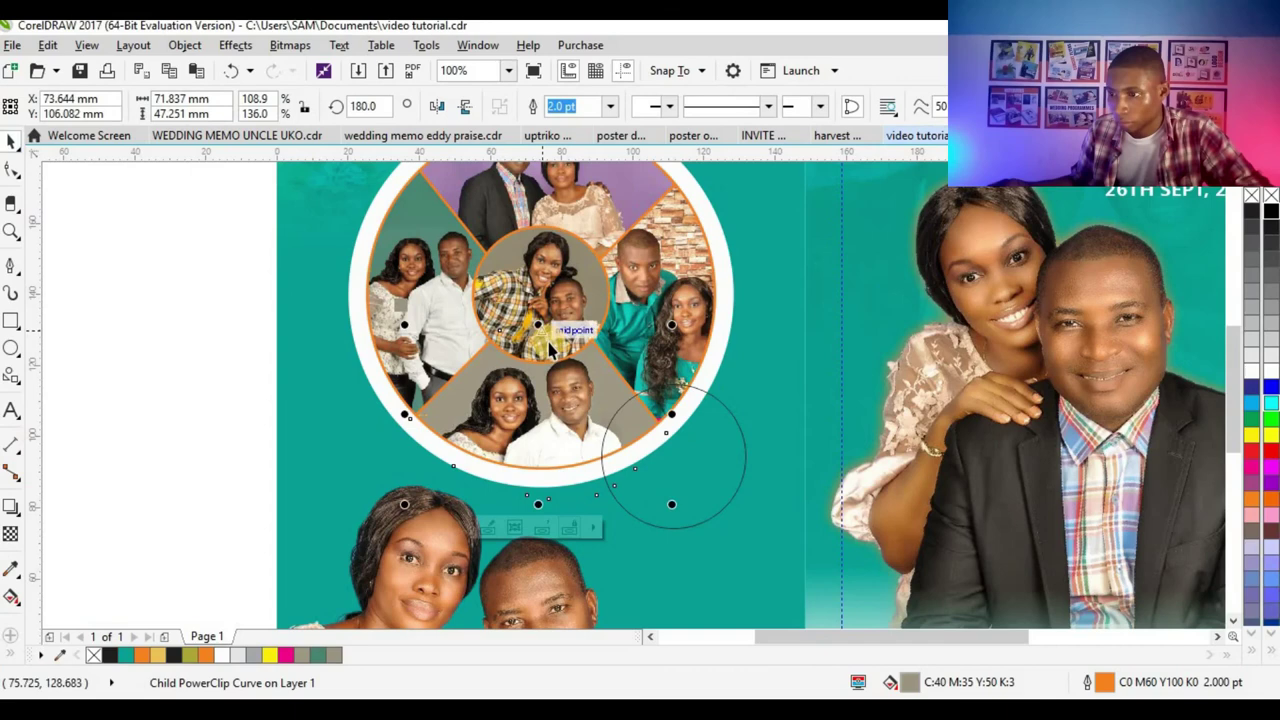
pyautogui.click(576, 416)
pyautogui.click(576, 419)
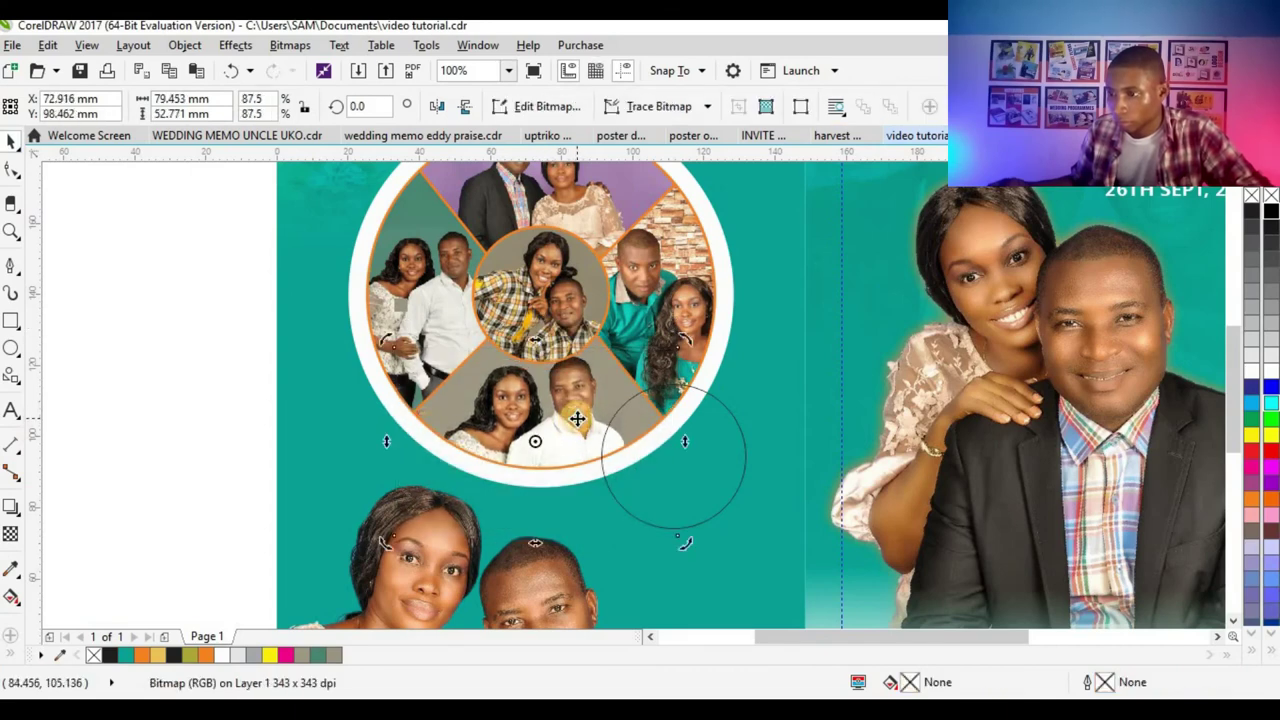
# - Fill the hollow circle orange with no outline and place it at the collage's edge
pyautogui.click(170, 450)
pyautogui.click(686, 443)
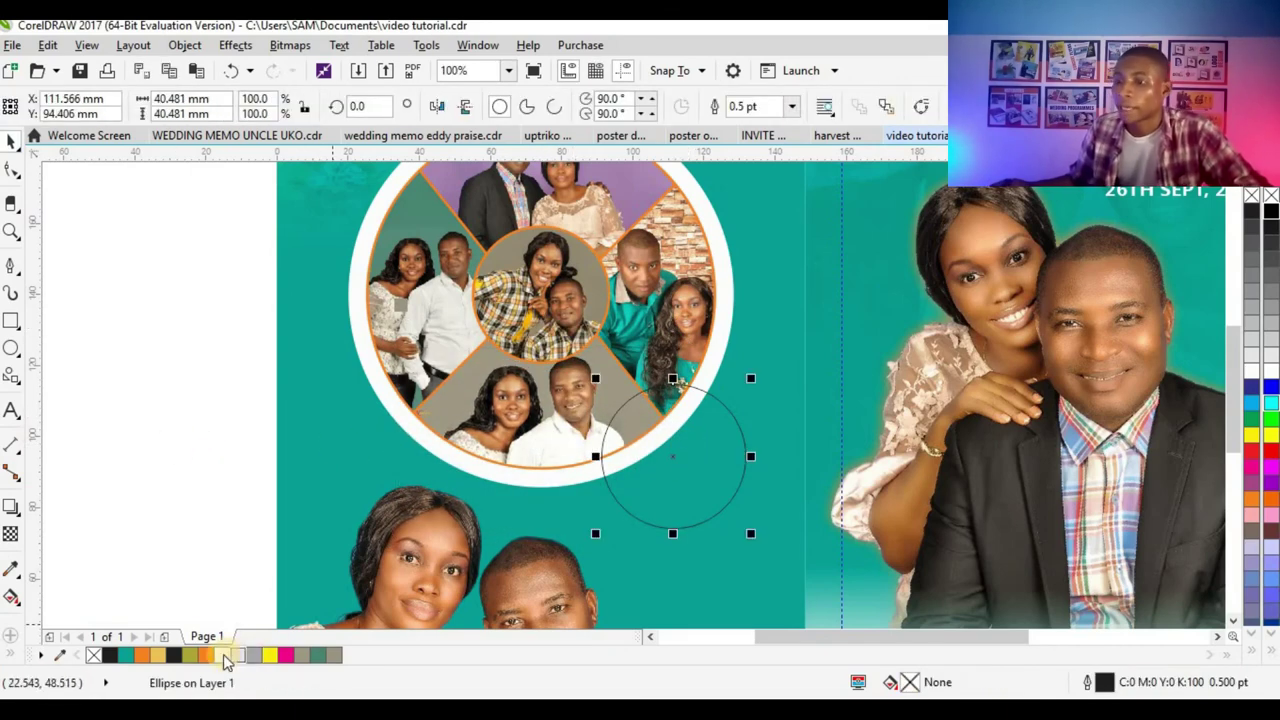
pyautogui.click(141, 655)
pyautogui.rightClick(96, 656)
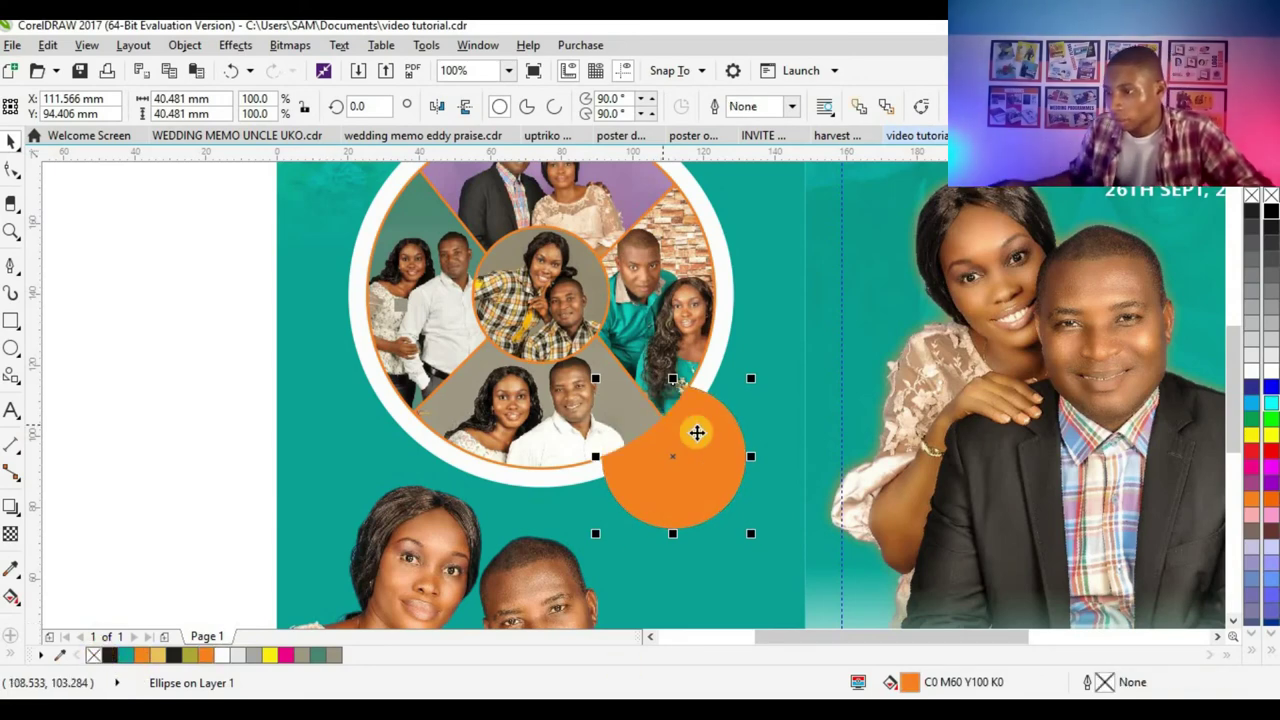
pyautogui.scroll(1, 694, 431)
pyautogui.moveTo(709, 483); pyautogui.dragTo(634, 431)
pyautogui.scroll(-3, 634, 431)
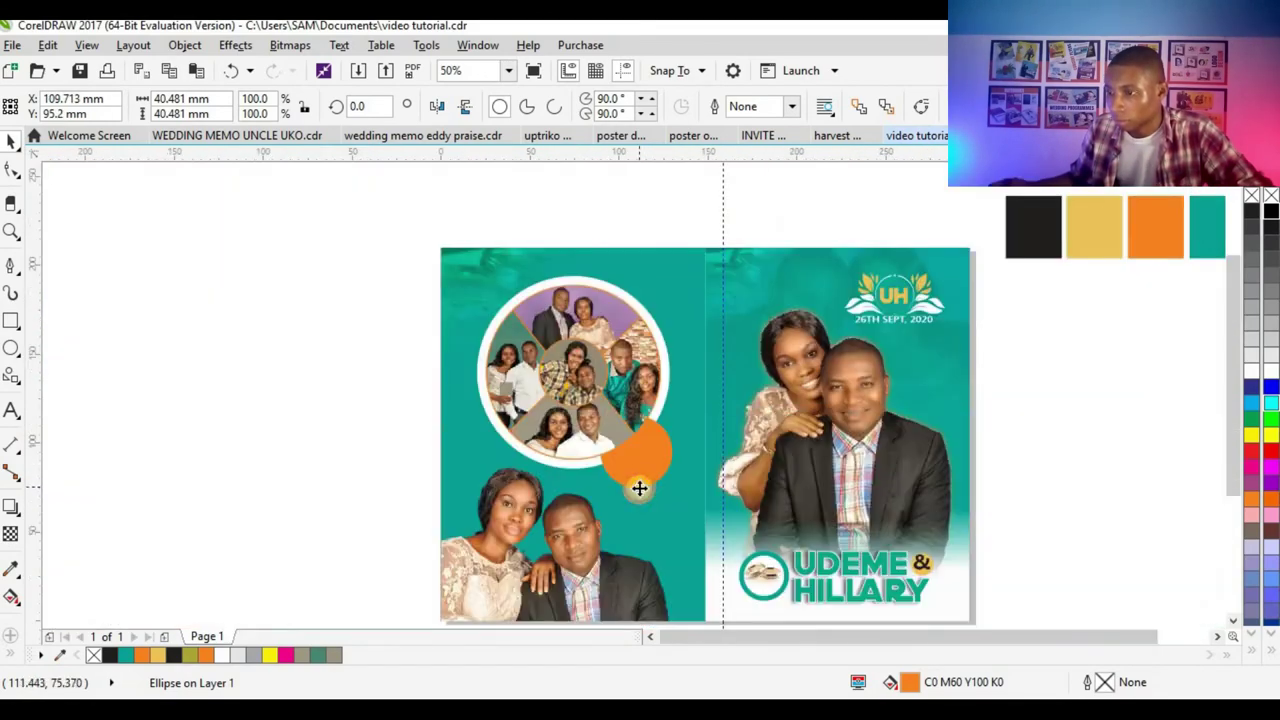
pyautogui.scroll(1, 648, 486)
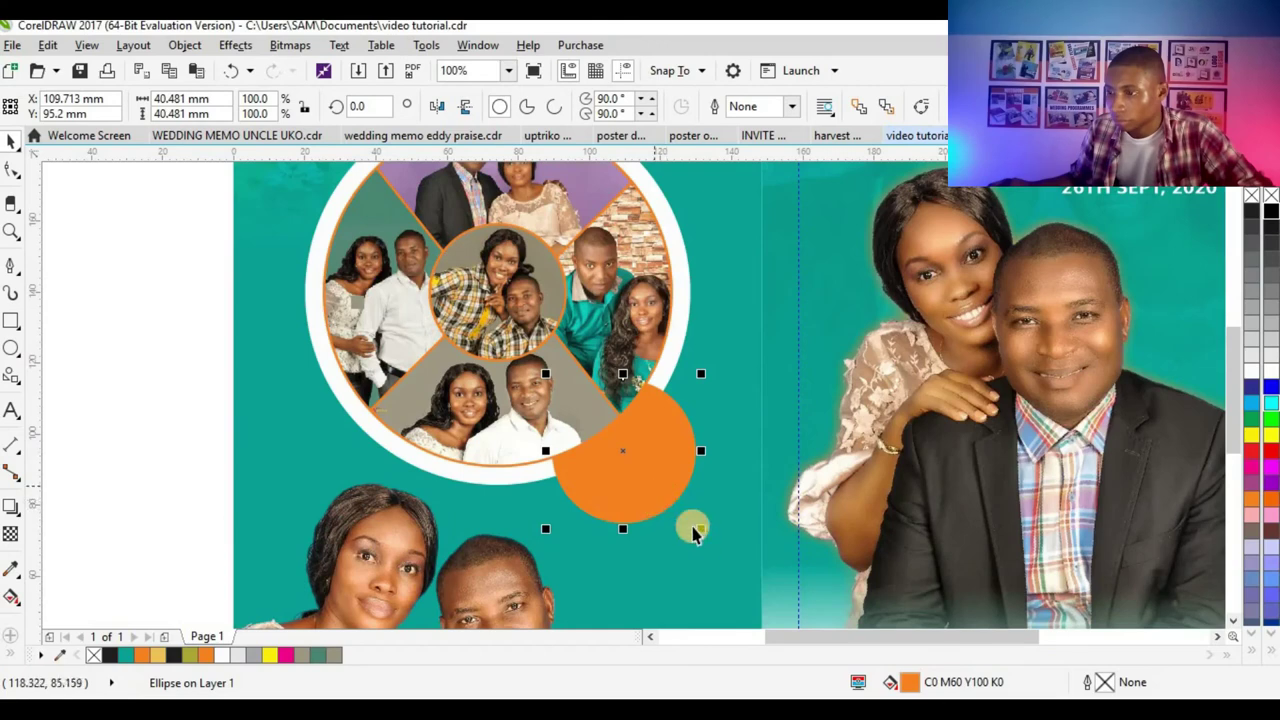
pyautogui.moveTo(700, 535)
pyautogui.mouseDown()
pyautogui.moveTo(686, 486)
pyautogui.moveTo(704, 532)
pyautogui.mouseUp()
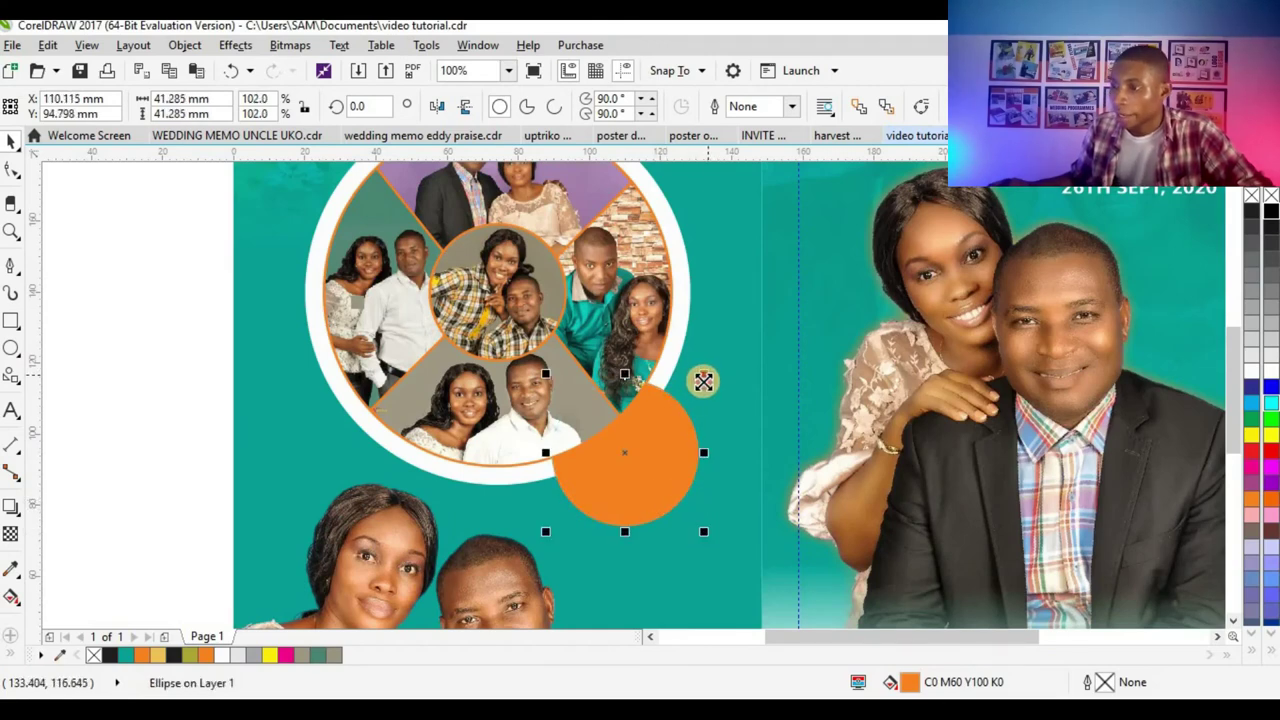
pyautogui.moveTo(703, 381); pyautogui.dragTo(697, 388)
pyautogui.press('Escape')
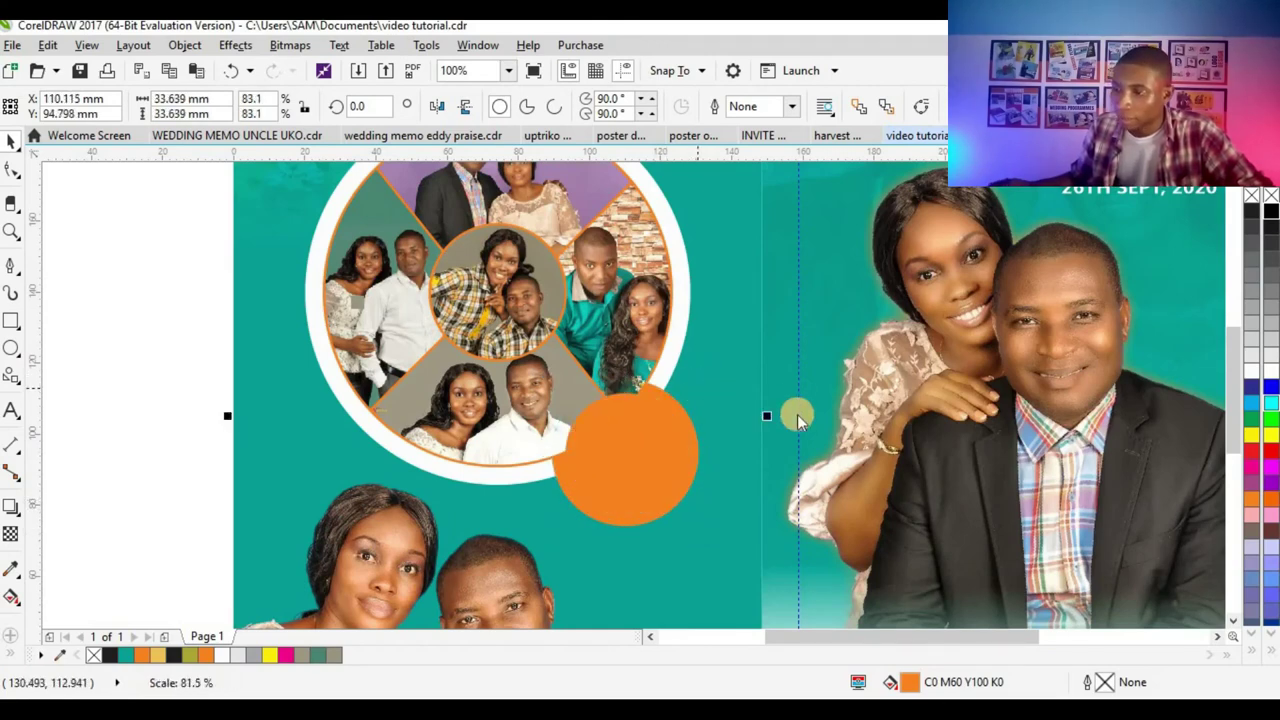
# - Give the orange circle a white 2 pt outline
pyautogui.rightClick(614, 449)
pyautogui.press('Escape')
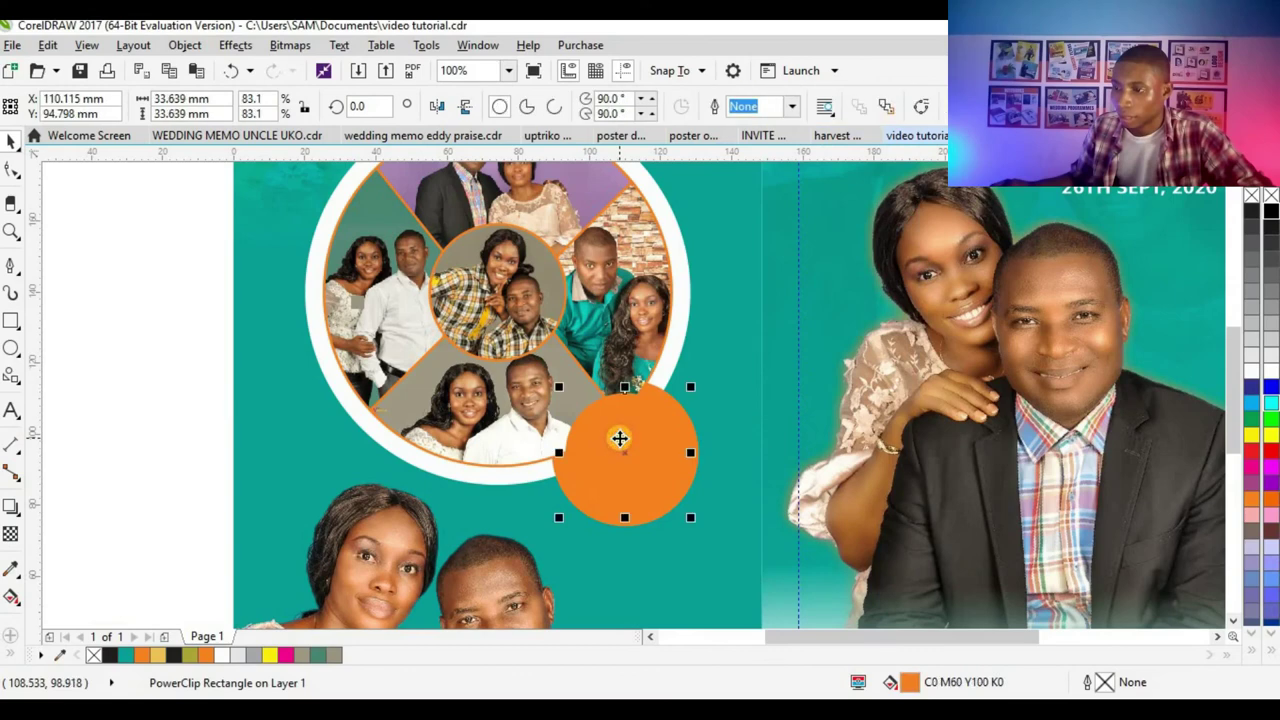
pyautogui.rightClick(231, 656)
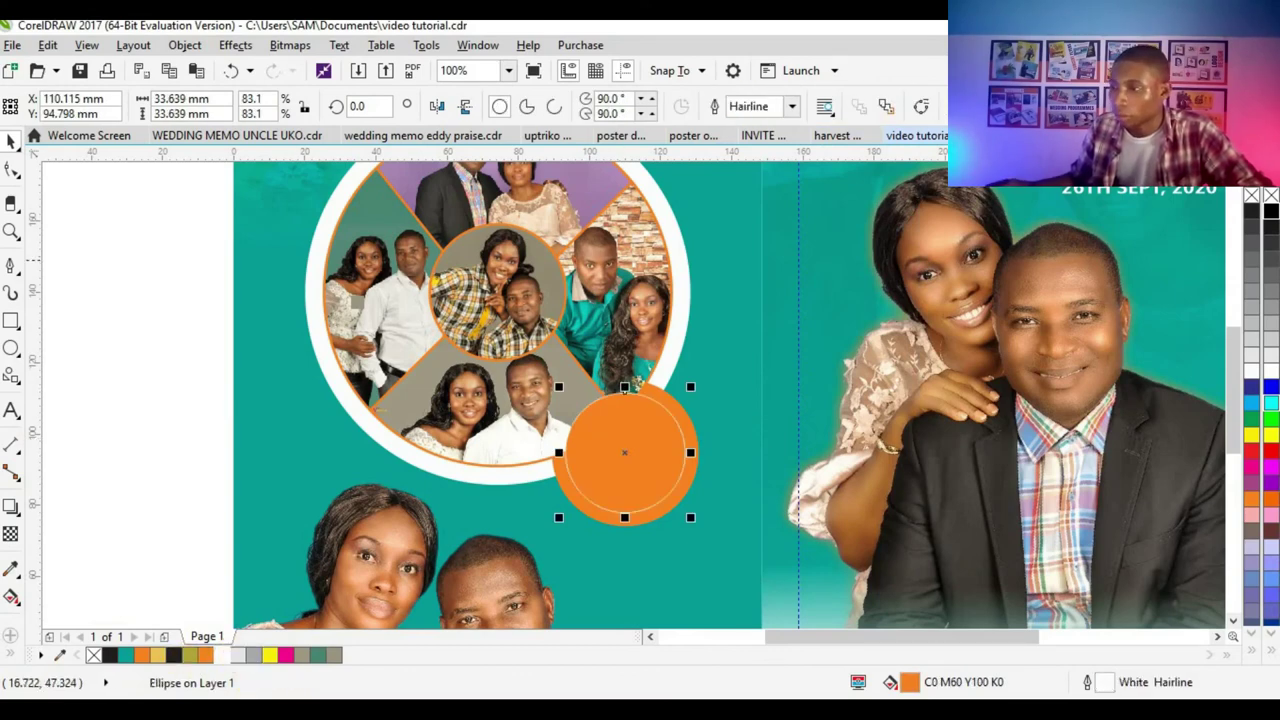
pyautogui.click(791, 106)
pyautogui.click(750, 223)
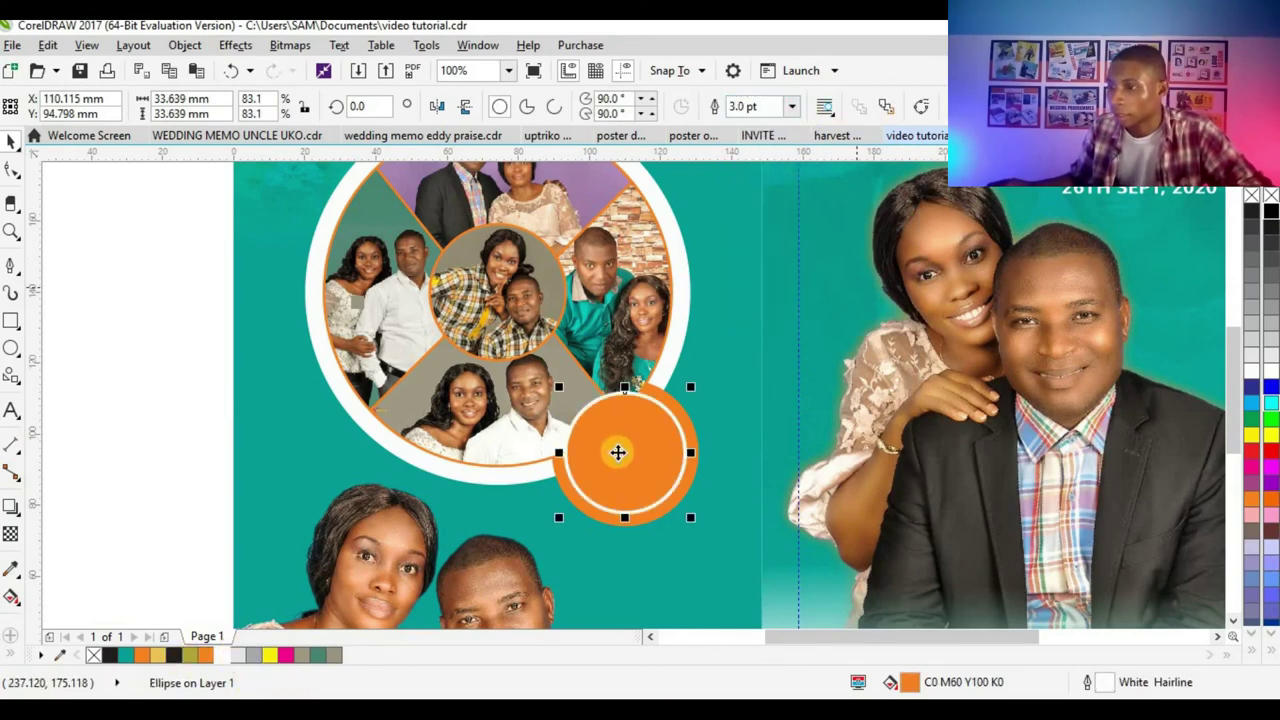
pyautogui.scroll(2, 694, 455)
pyautogui.click(791, 106)
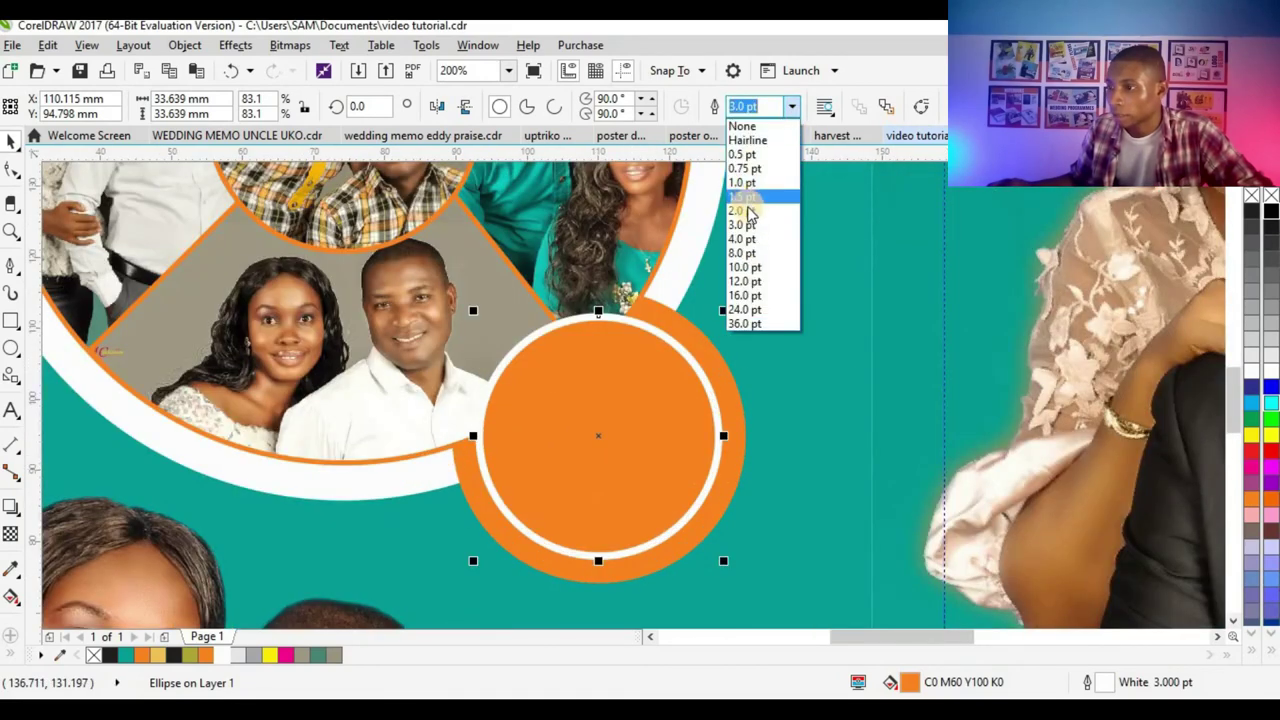
pyautogui.click(750, 198)
# - Enlarge the orange circle slightly and send it behind the photo collage
pyautogui.moveTo(723, 311); pyautogui.dragTo(730, 306)
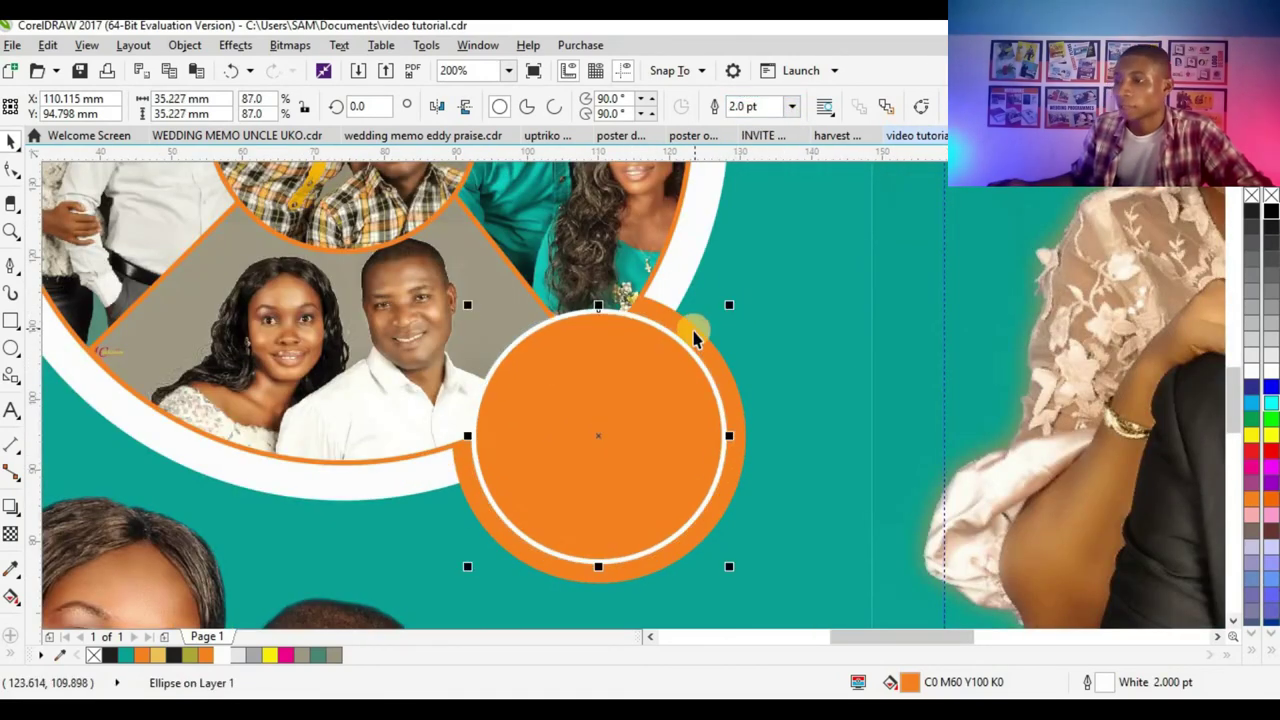
pyautogui.hotkey('ctrl', 'pagedown')
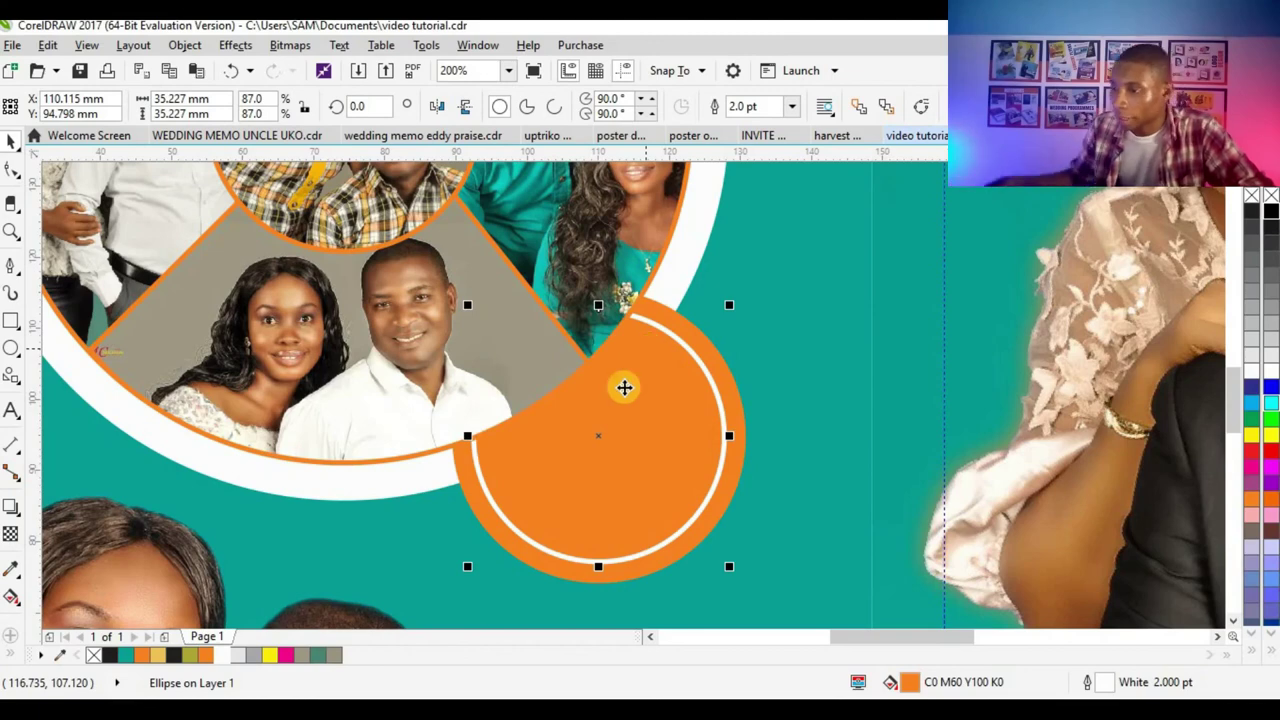
pyautogui.scroll(-2, 590, 440)
pyautogui.click(212, 420)
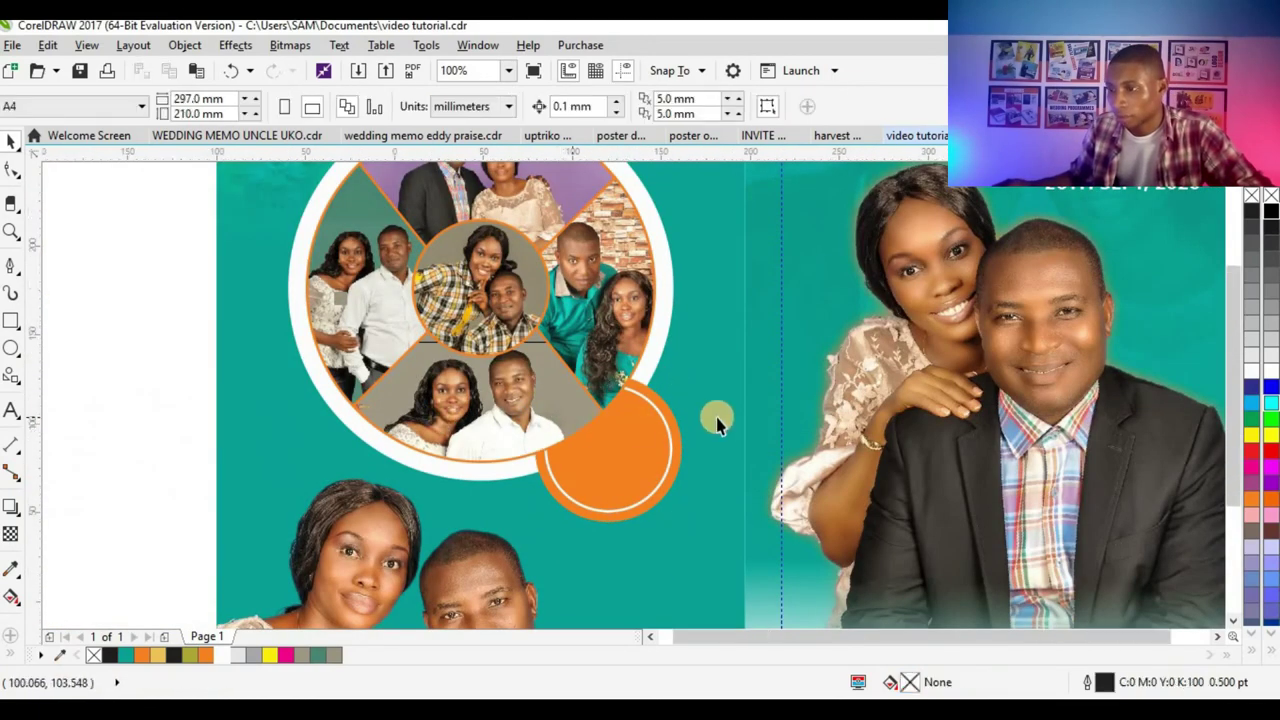
pyautogui.scroll(-2, 714, 420)
pyautogui.scroll(2, 610, 435)
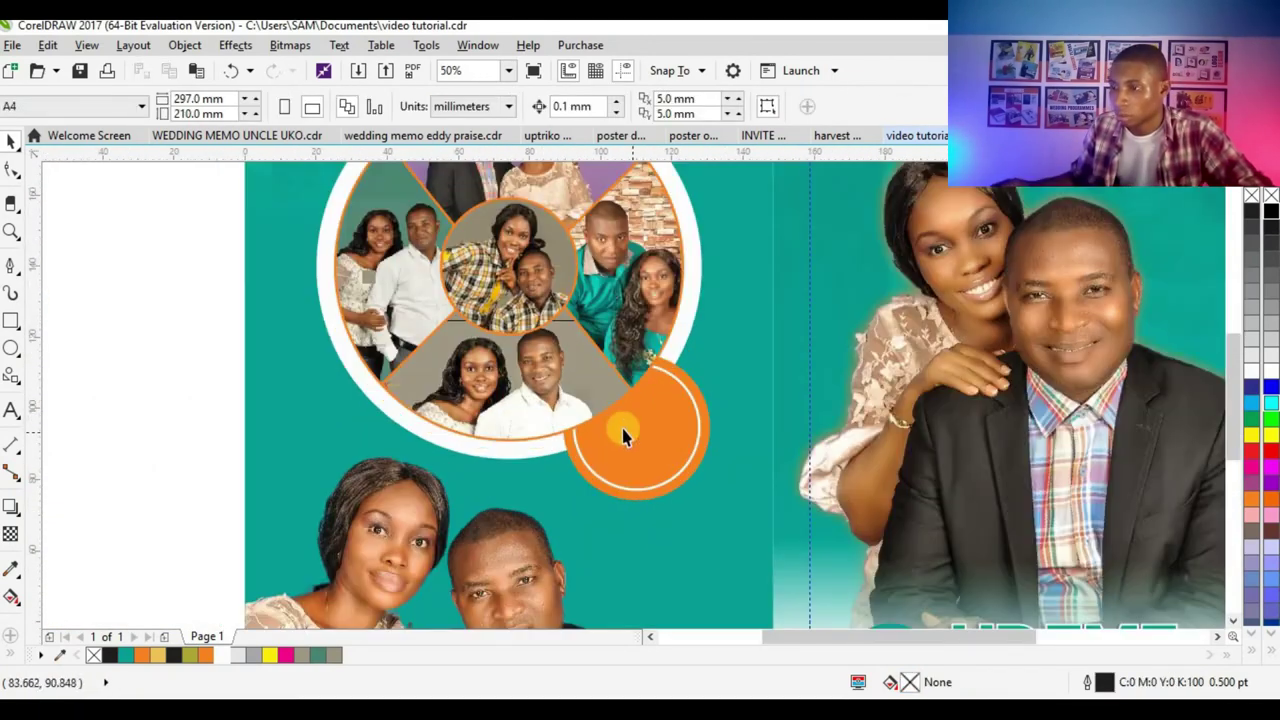
# - Type the three-line THANKS / FOR SHARING / IN OUR JOY text in the Death Star font
pyautogui.click(20, 414)
pyautogui.click(131, 438)
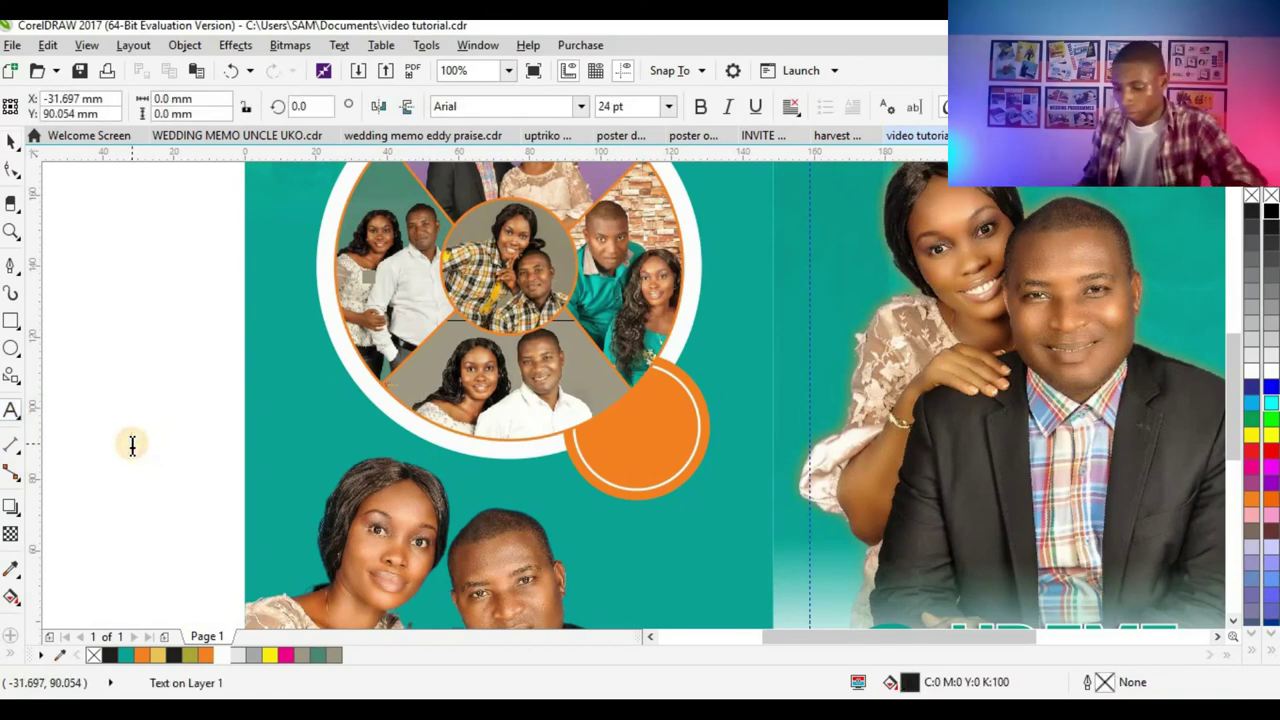
pyautogui.write('THN')
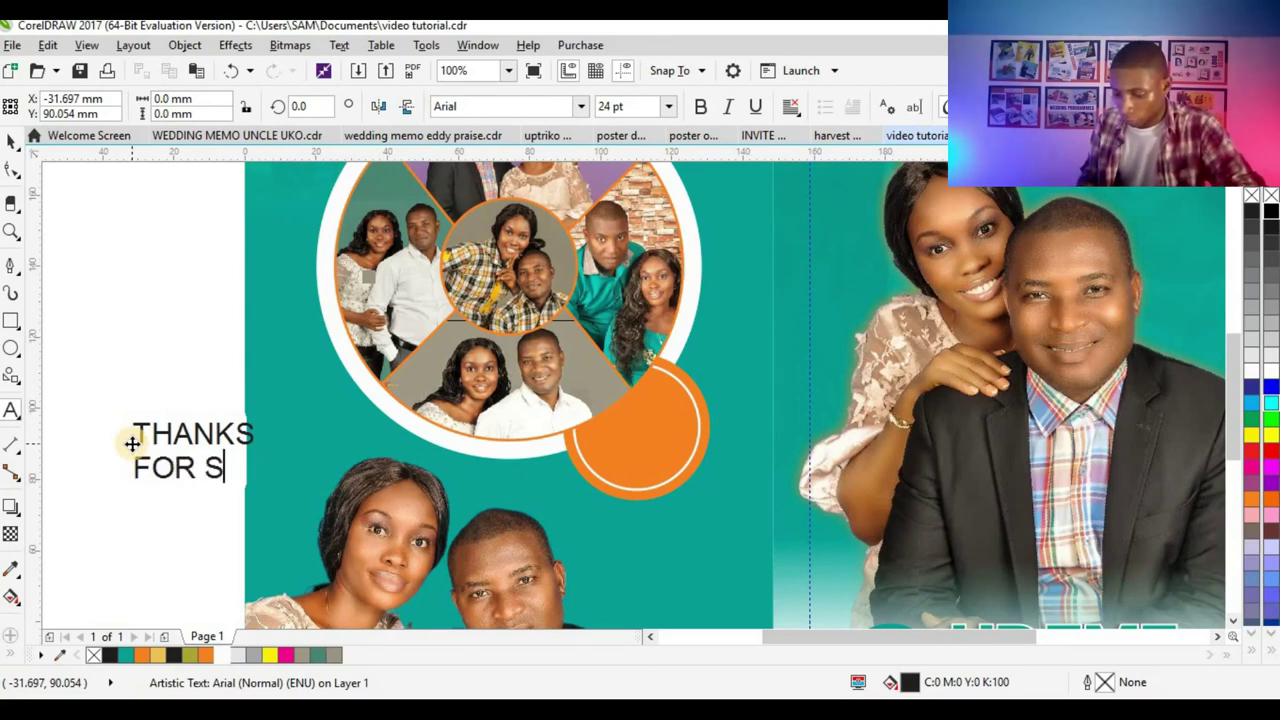
pyautogui.press('Return')
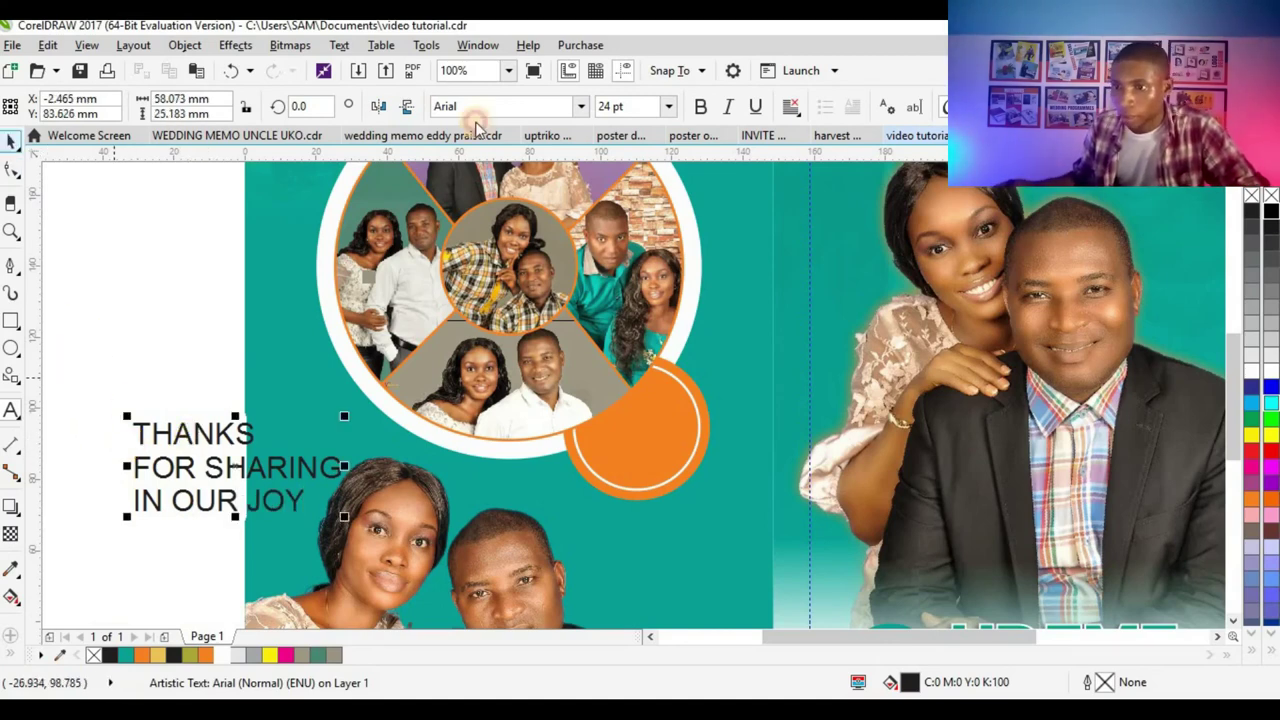
pyautogui.hotkey('ctrl', 'a')
pyautogui.click(581, 106)
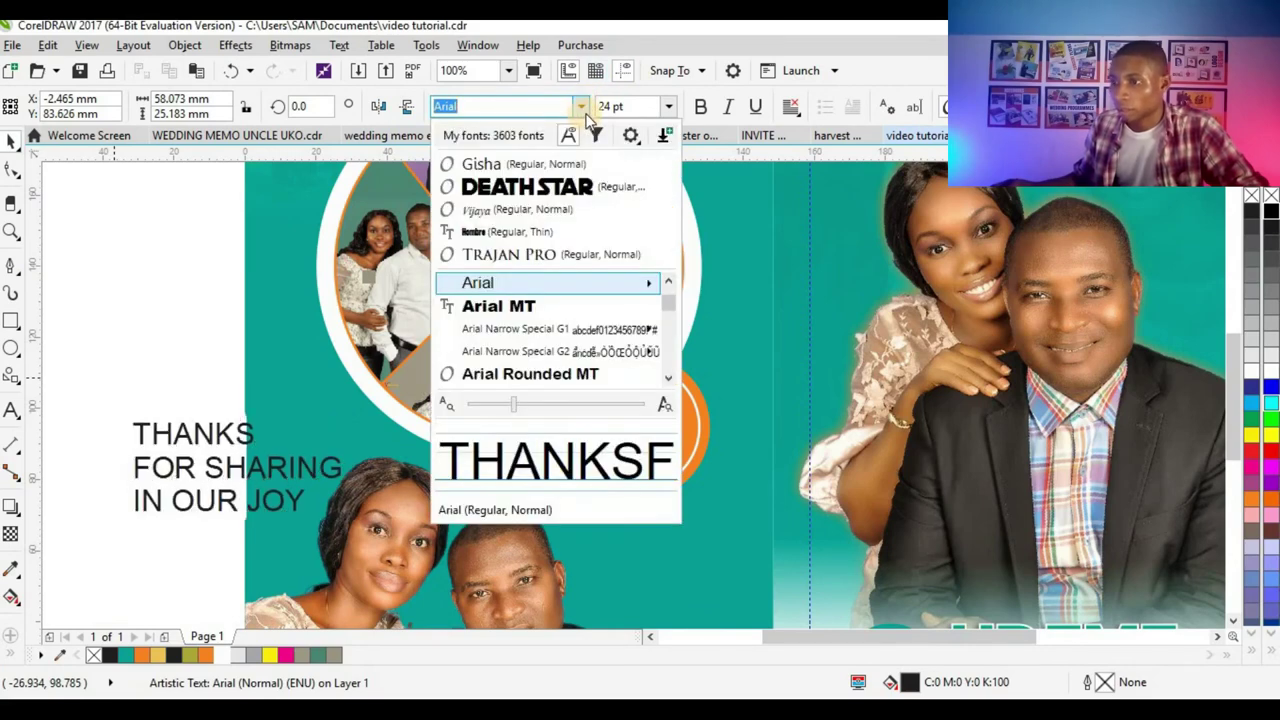
pyautogui.click(565, 187)
# - Move the text onto the orange badge and shrink the THANKS and FOR SHARING lines
pyautogui.moveTo(225, 455); pyautogui.dragTo(680, 450)
pyautogui.scroll(1, 700, 455)
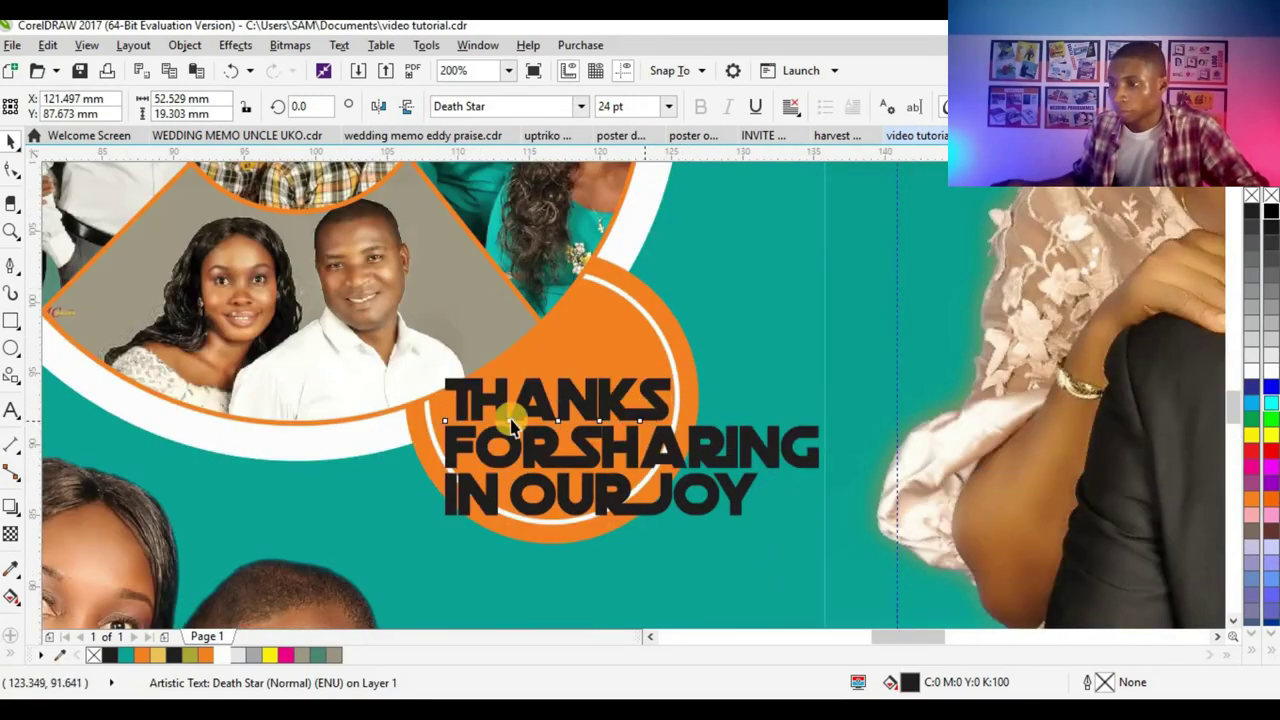
pyautogui.scroll(1, 503, 414)
pyautogui.moveTo(272, 427); pyautogui.dragTo(467, 371)
pyautogui.click(537, 471)
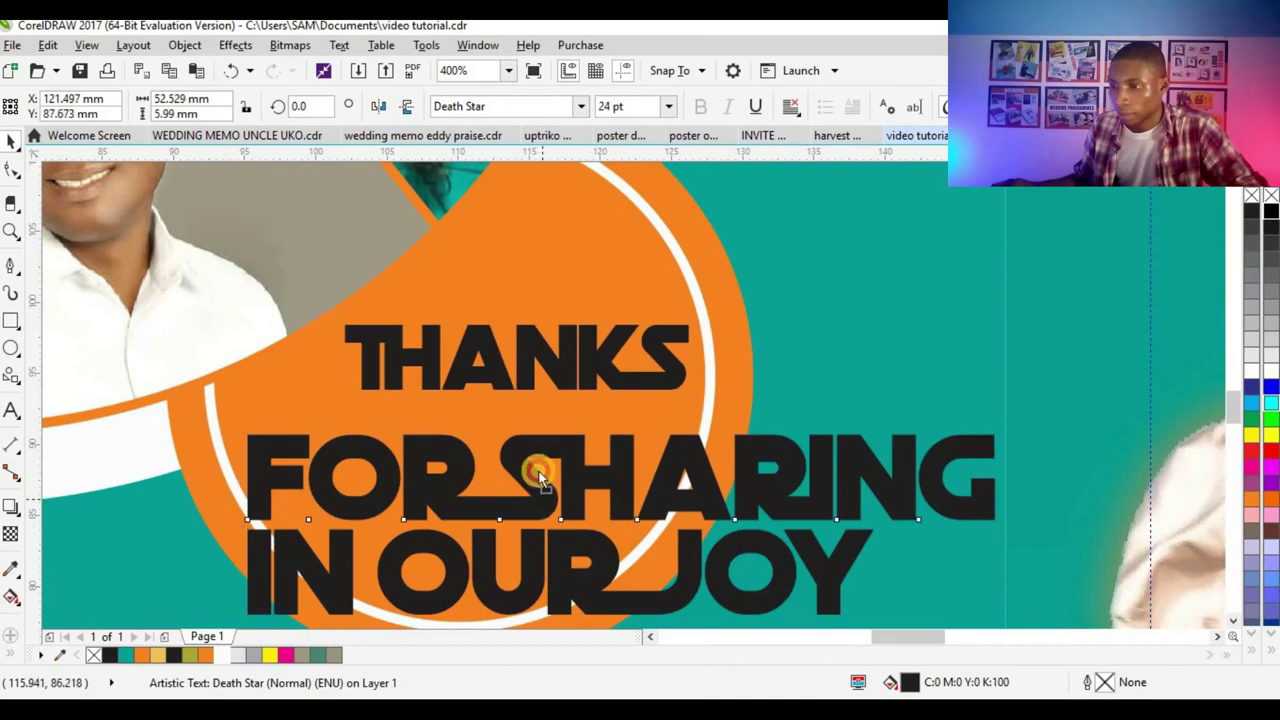
pyautogui.moveTo(537, 471); pyautogui.dragTo(577, 170)
# - Set FOR SHARING in bold Gisha and nudge it slightly left
pyautogui.click(578, 106)
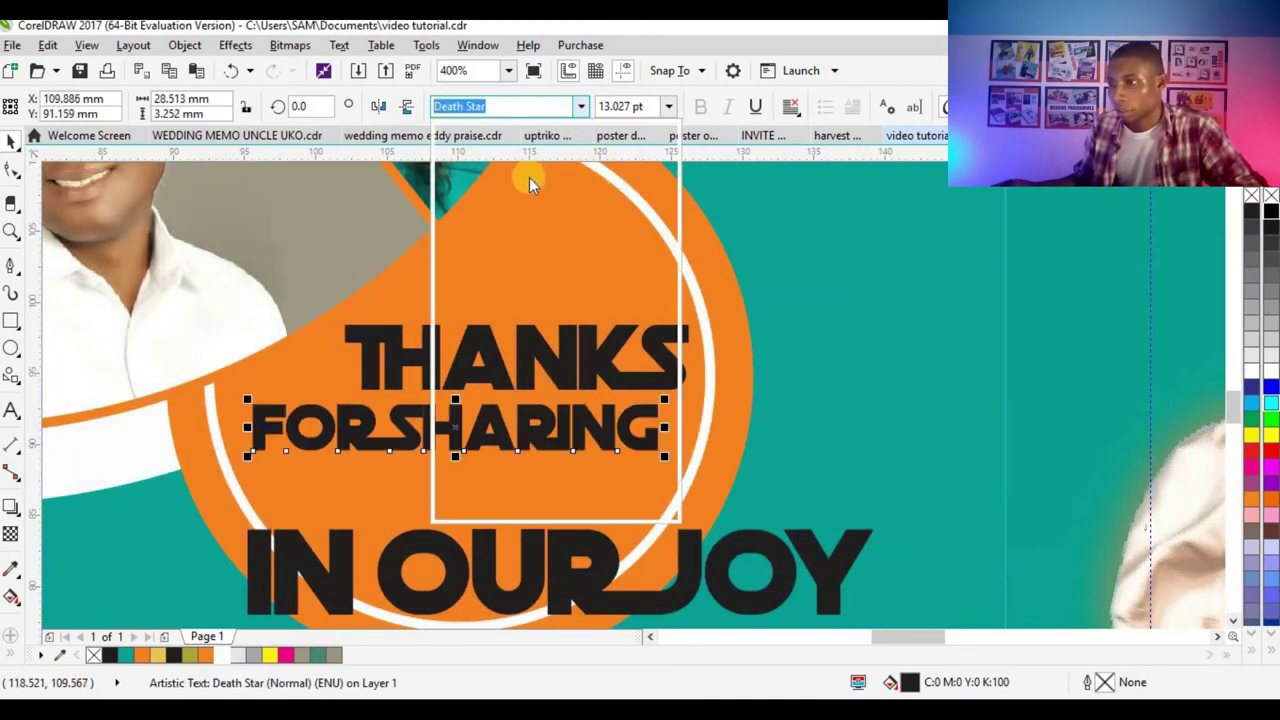
pyautogui.press('Escape')
pyautogui.write('Gisha')
pyautogui.press('Return')
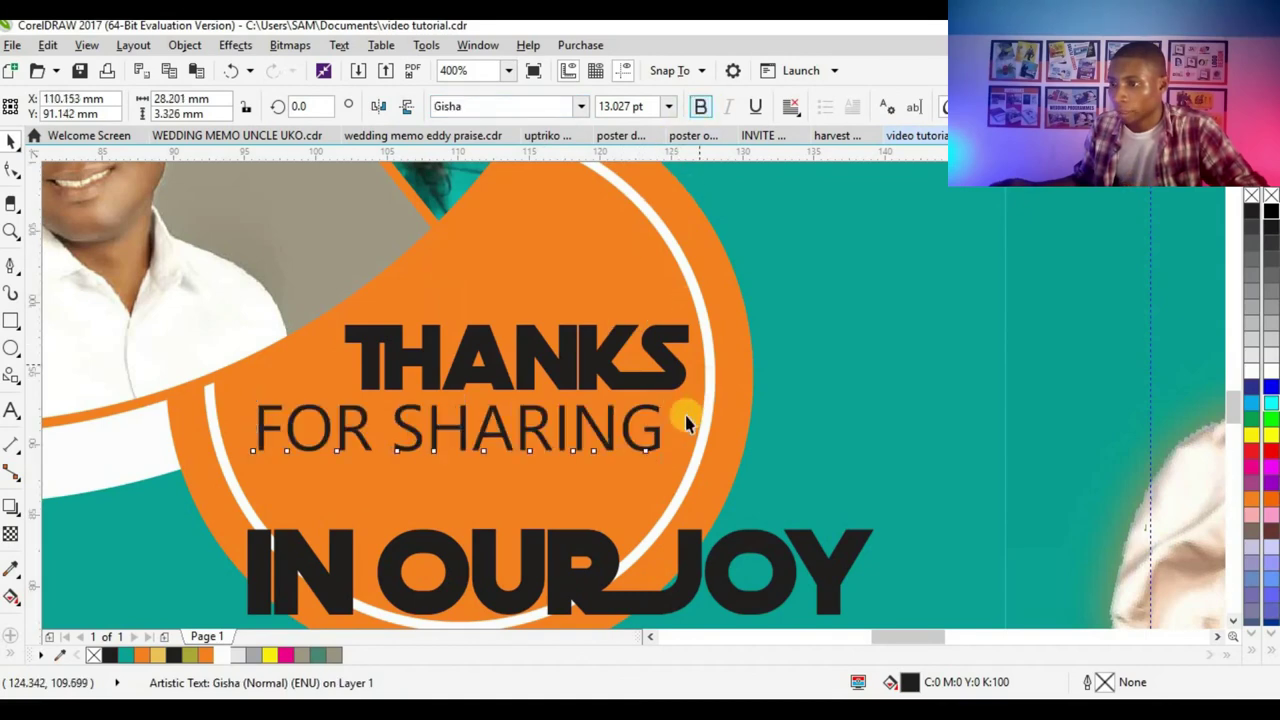
pyautogui.hotkey('ctrl', 'b')
pyautogui.moveTo(618, 450); pyautogui.dragTo(612, 446)
# - Resize IN OUR JOY under FOR SHARING, then colour all three lines white
pyautogui.moveTo(606, 566); pyautogui.dragTo(676, 499)
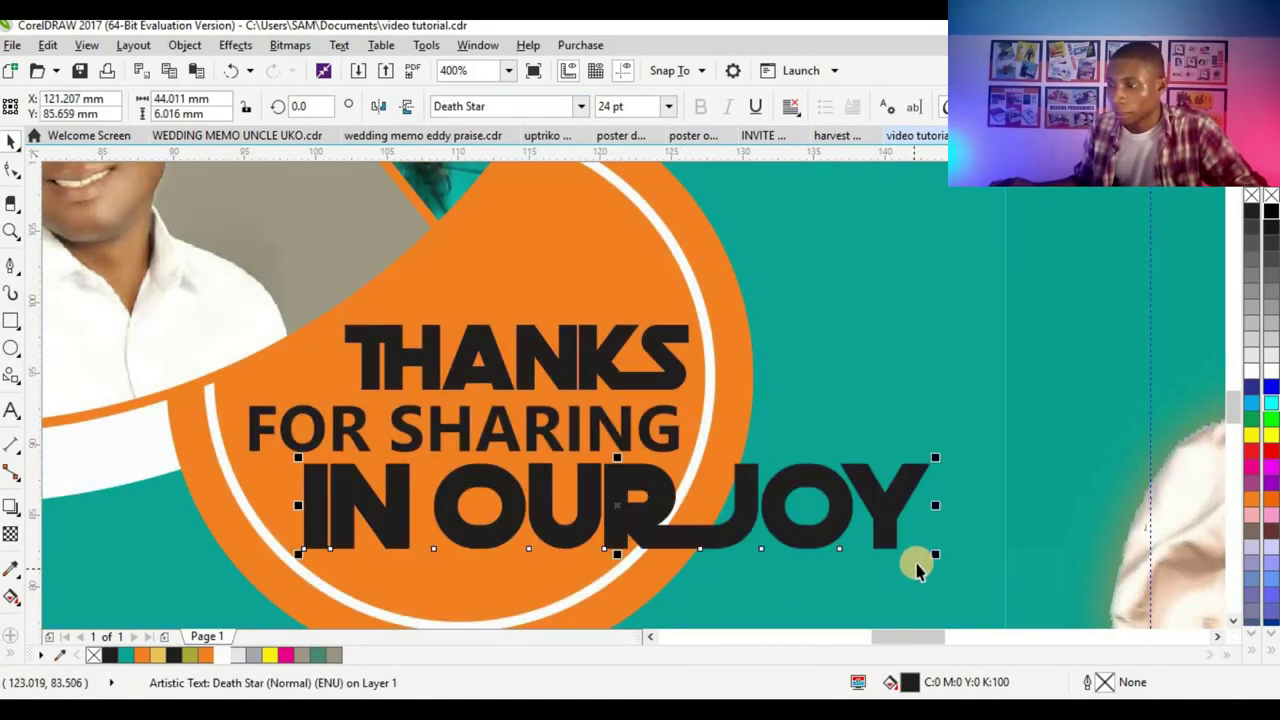
pyautogui.moveTo(935, 557); pyautogui.dragTo(609, 534)
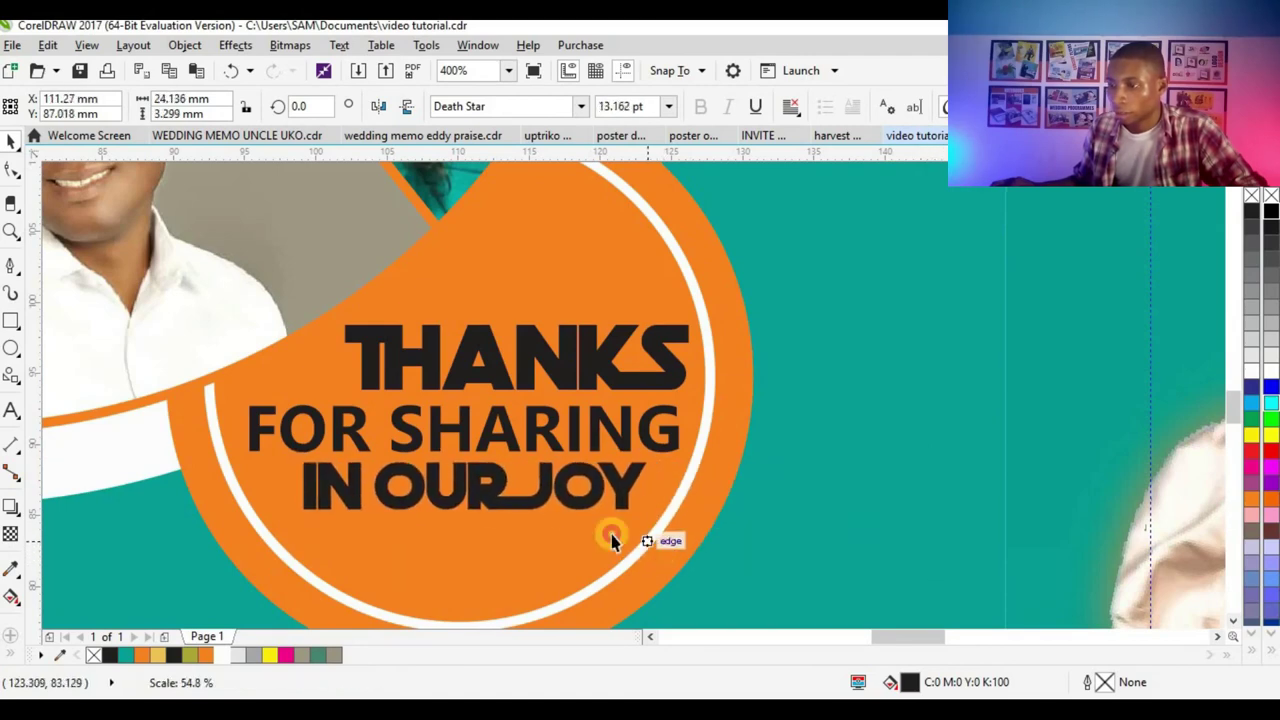
pyautogui.moveTo(561, 500); pyautogui.dragTo(555, 508)
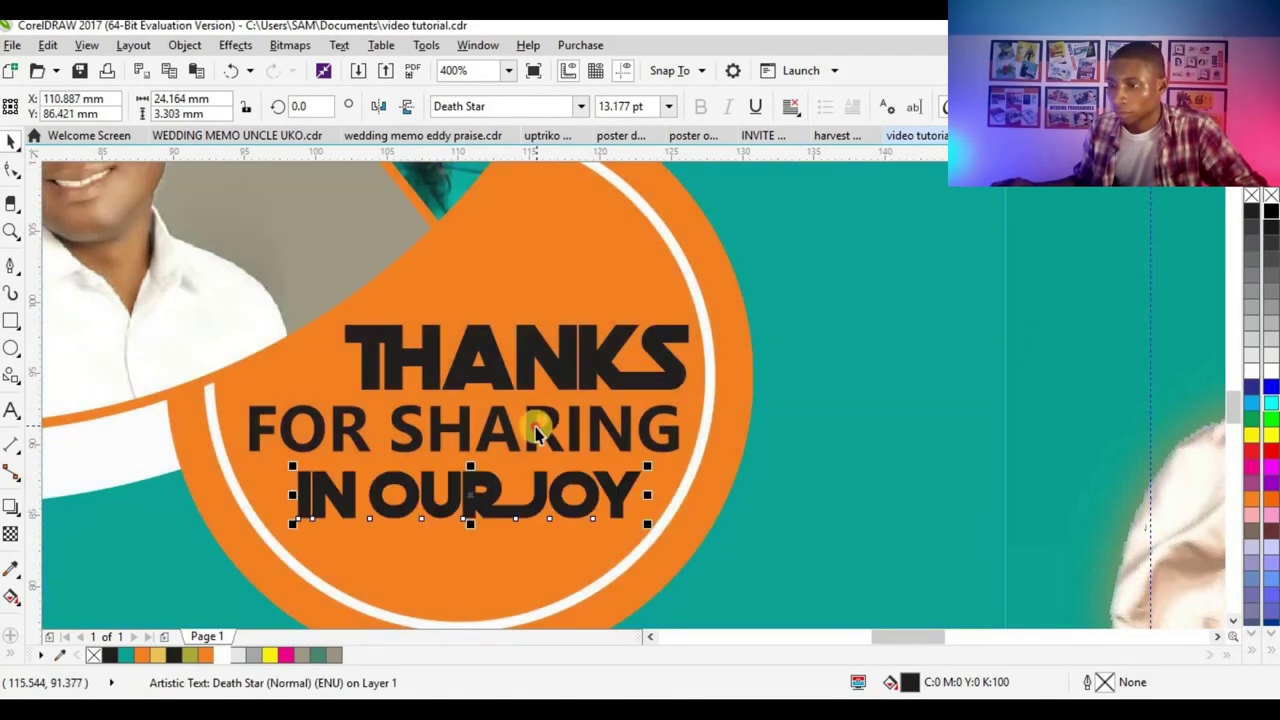
pyautogui.keyDown('shift'); pyautogui.click(534, 423); pyautogui.keyUp('shift')
pyautogui.keyDown('shift'); pyautogui.click(524, 358); pyautogui.keyUp('shift')
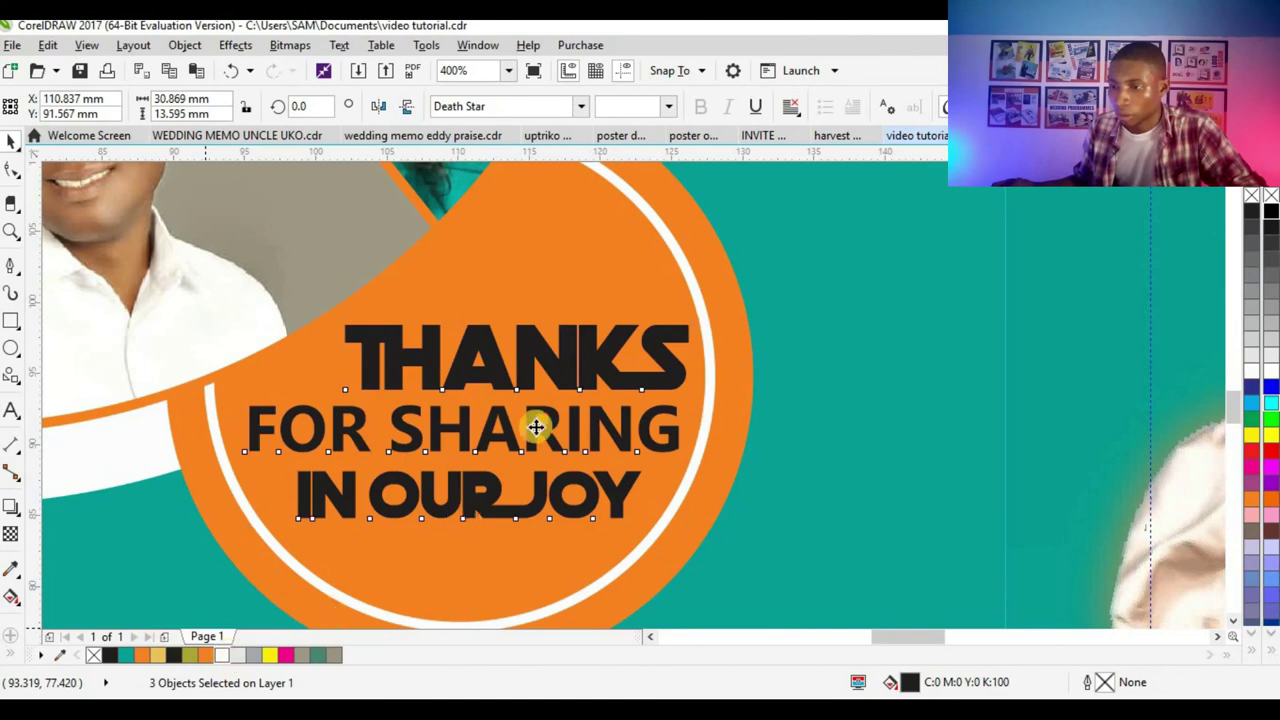
pyautogui.scroll(-4, 531, 423)
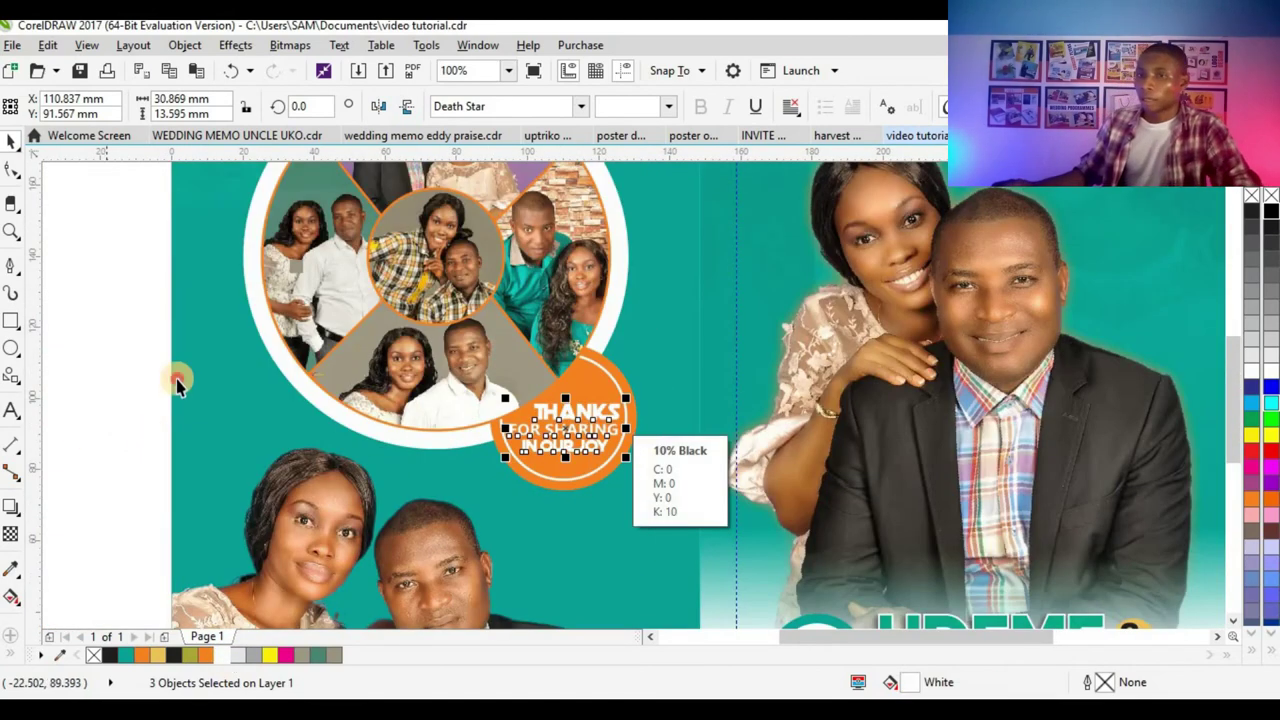
pyautogui.click(112, 302)
pyautogui.press('Escape')
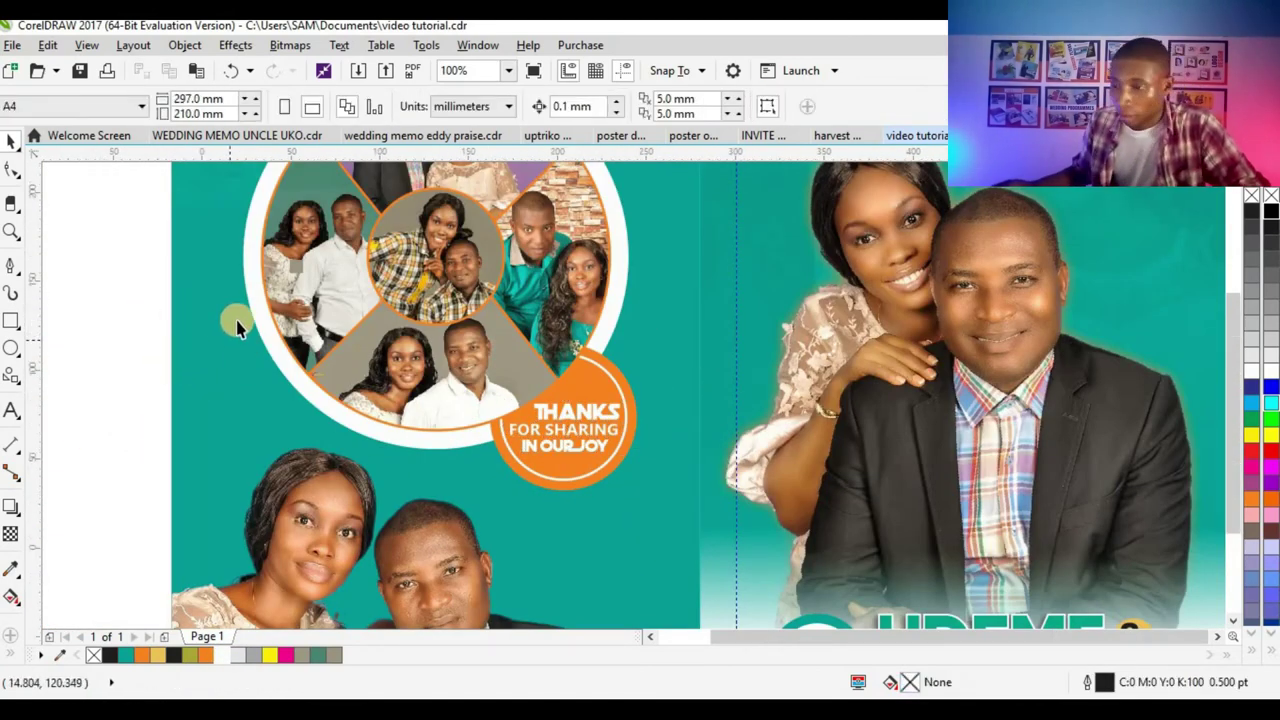
# - Delete the four colour swatches beside the page
pyautogui.scroll(-3, 235, 320)
pyautogui.scroll(2, 383, 293)
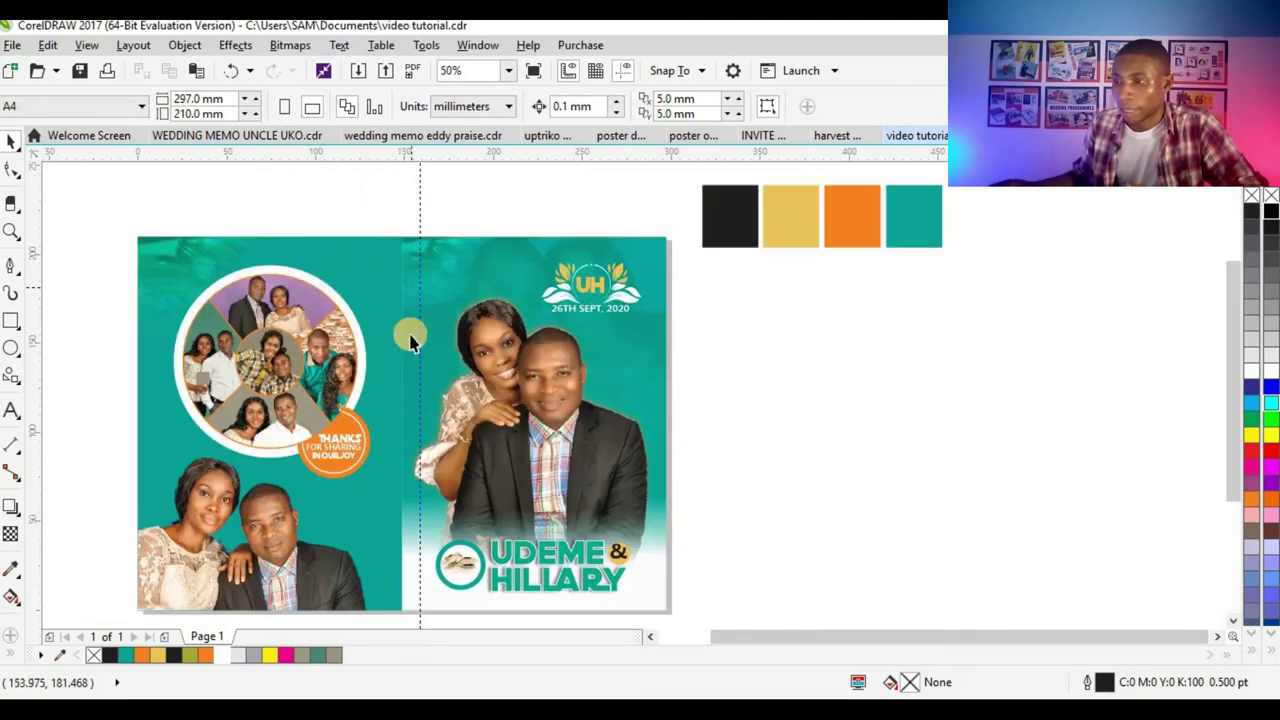
pyautogui.scroll(-1, 587, 242)
pyautogui.moveTo(810, 330); pyautogui.dragTo(811, 330)
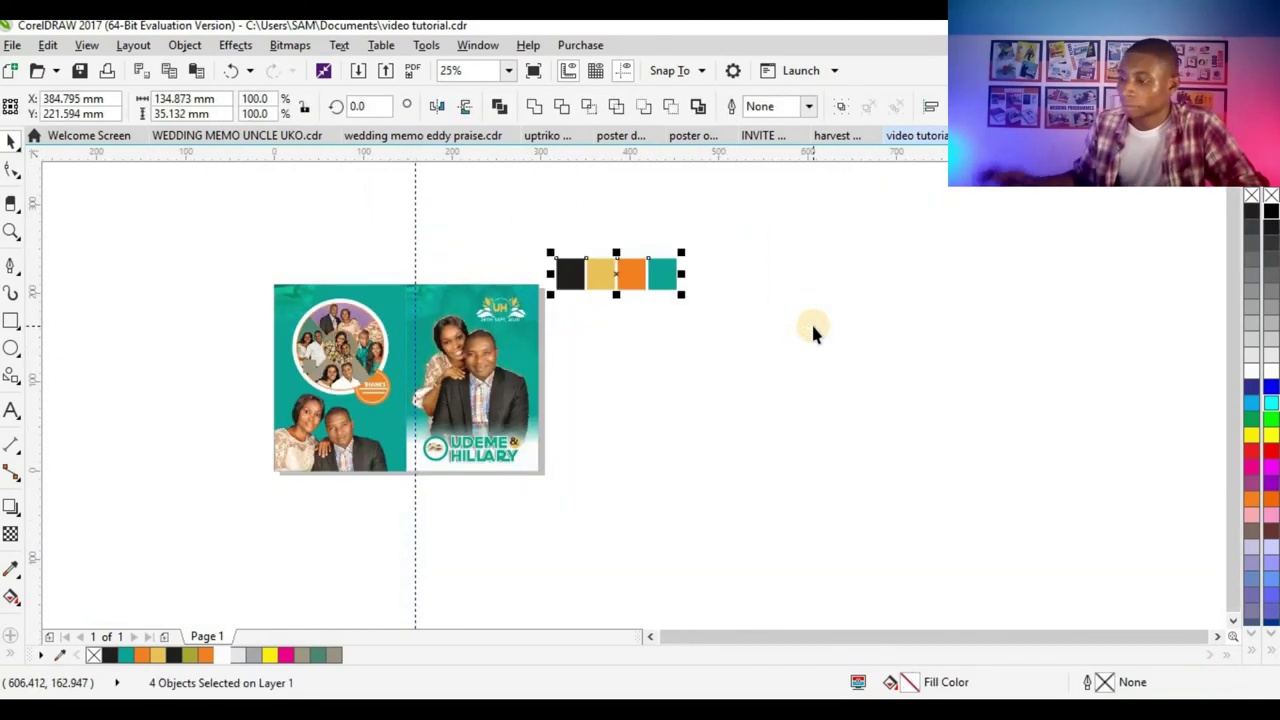
pyautogui.press('Delete')
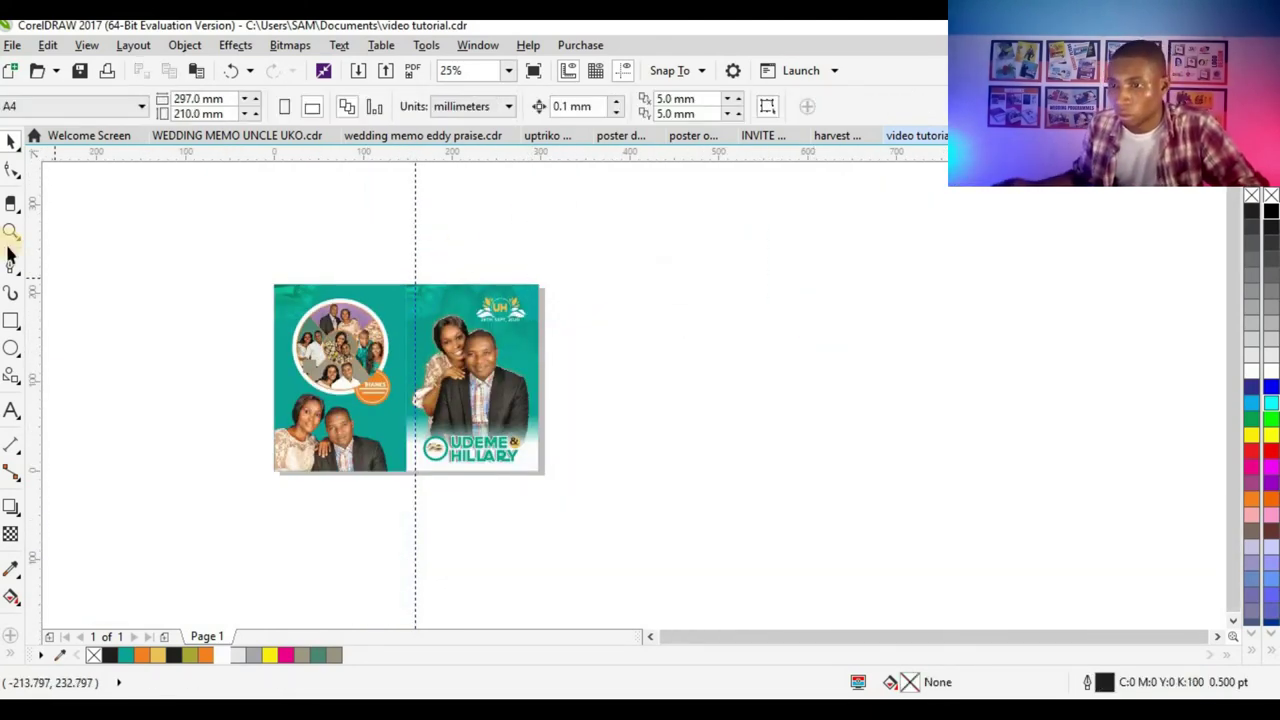
# - Zoom to fit the whole design and show it in Full Screen Preview
pyautogui.press('z')
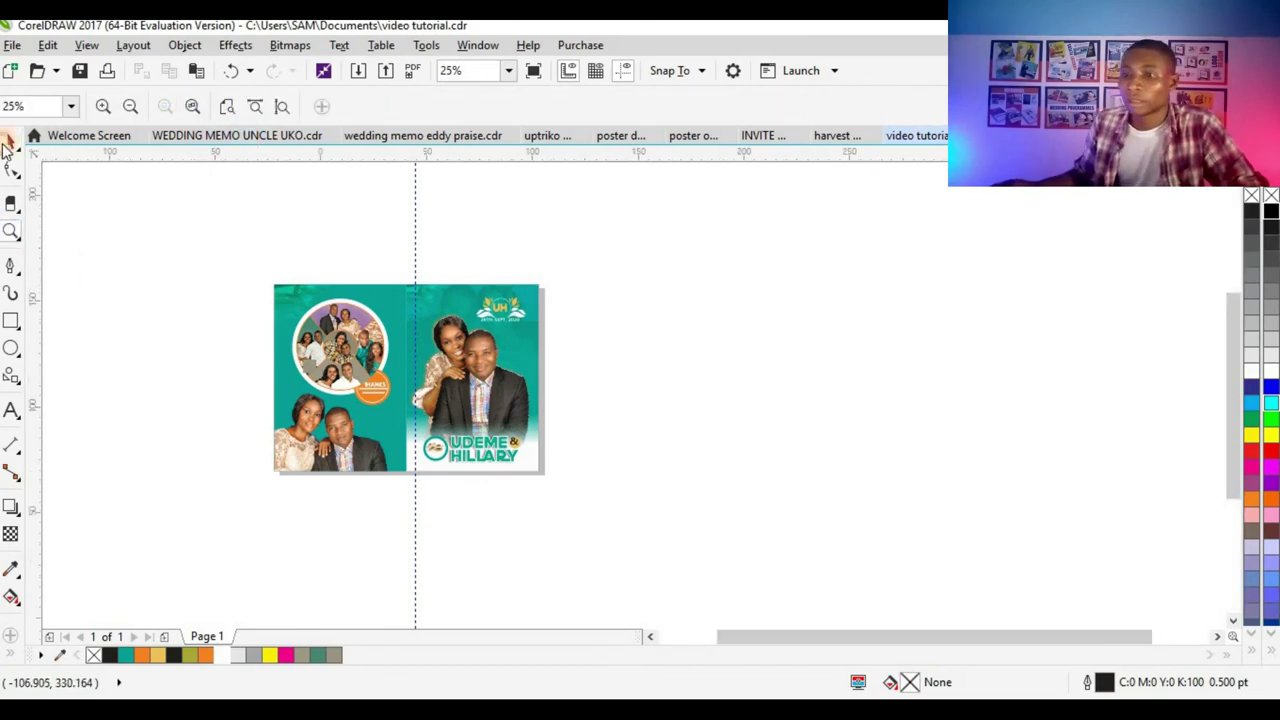
pyautogui.click(192, 107)
pyautogui.rightClick(110, 188)
pyautogui.click(154, 205)
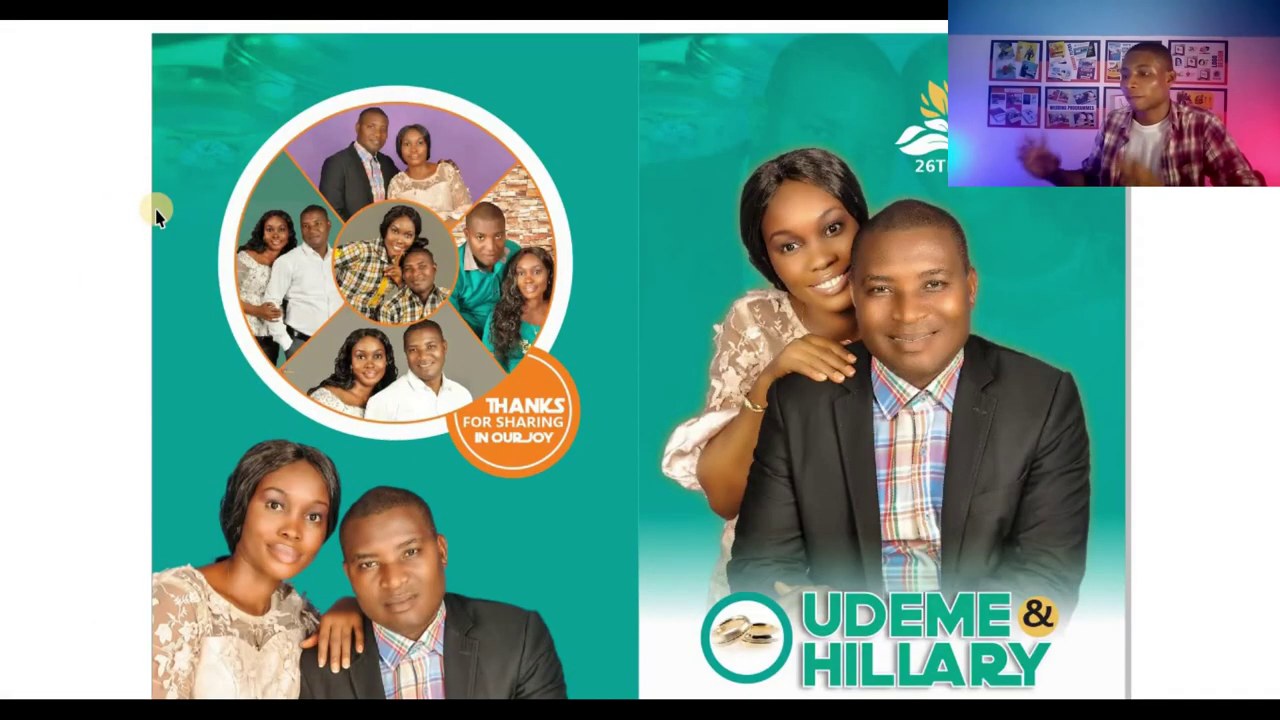